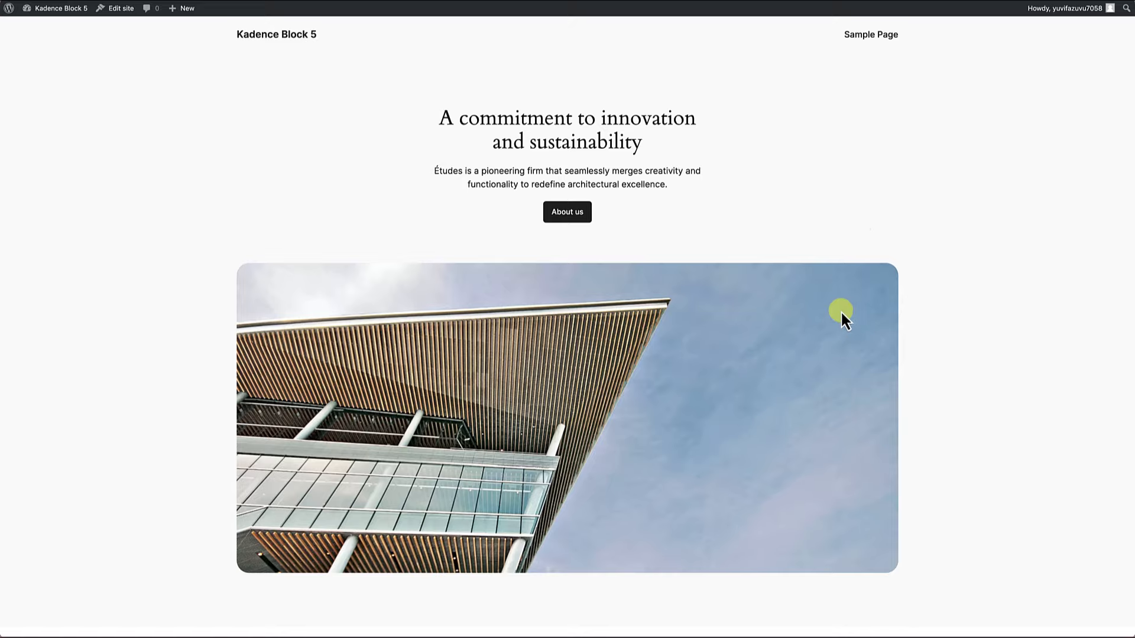
- Look through the site's home page from the hero section down to the testimonial
scroll(839, 332, down, 15)
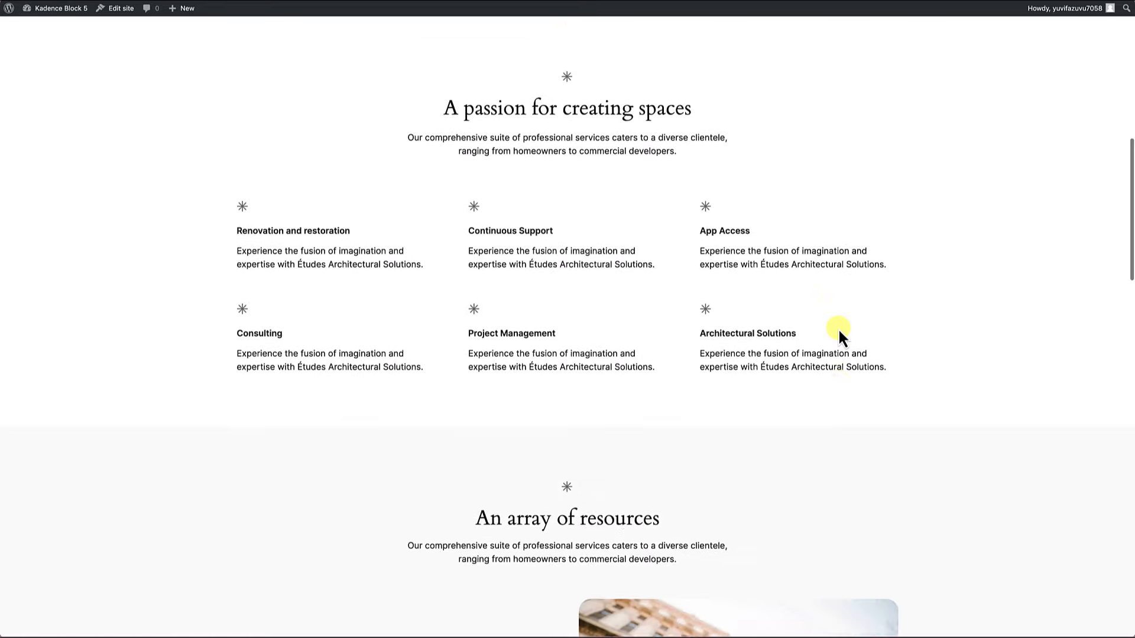
scroll(839, 332, down, 13)
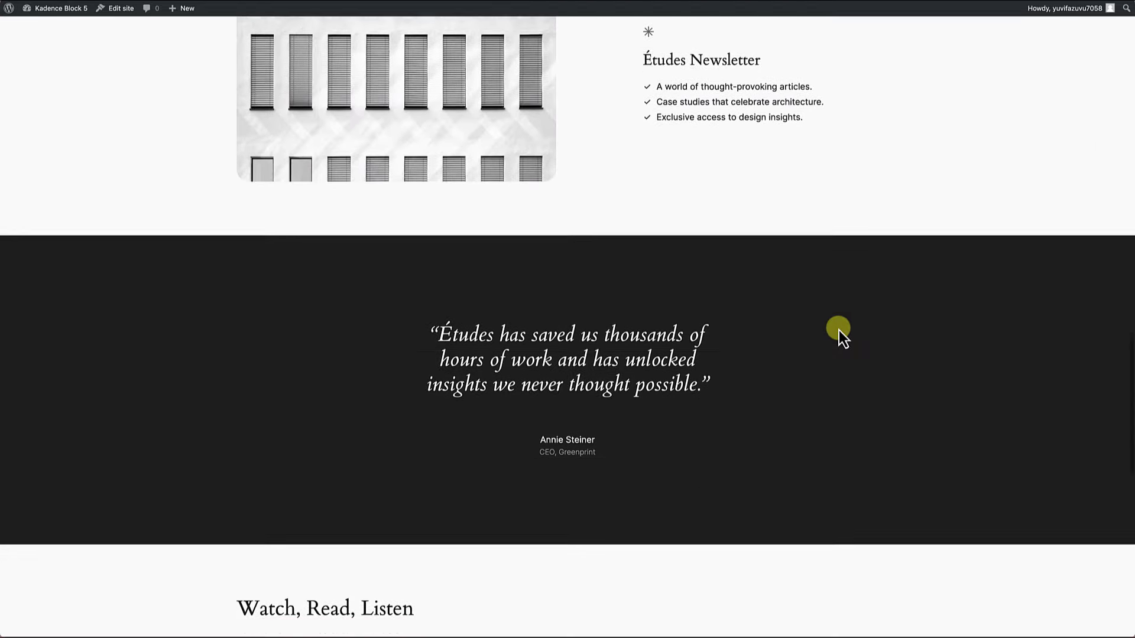
scroll(839, 330, up, 15)
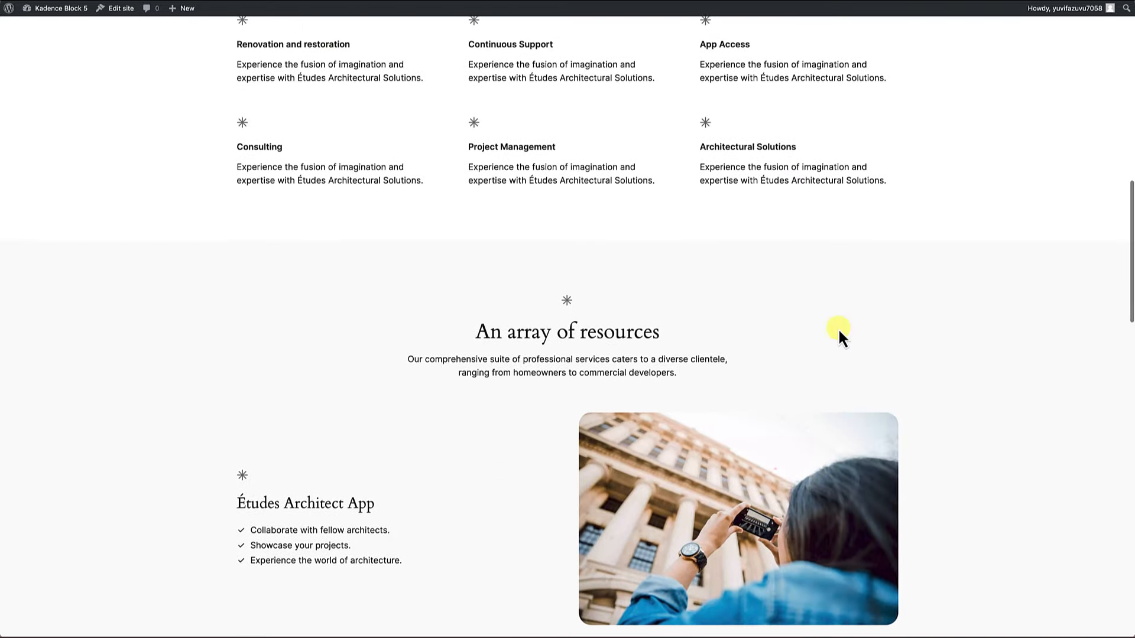
scroll(839, 331, up, 7)
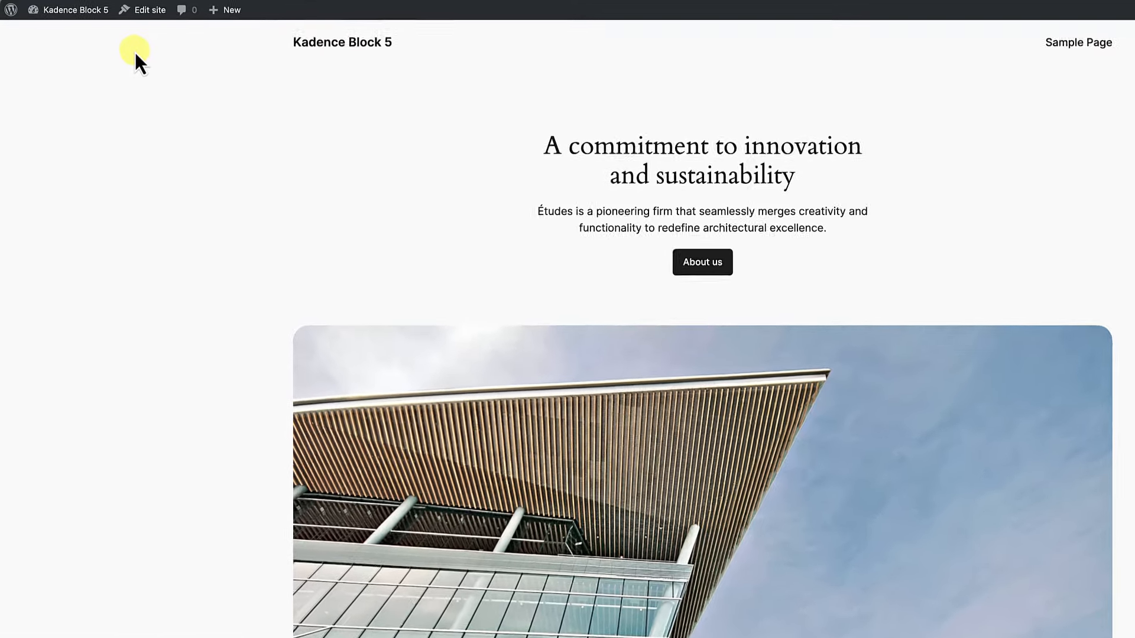
- Go to the site's admin dashboard and open the page for adding a new theme
mouse_move(63, 12)
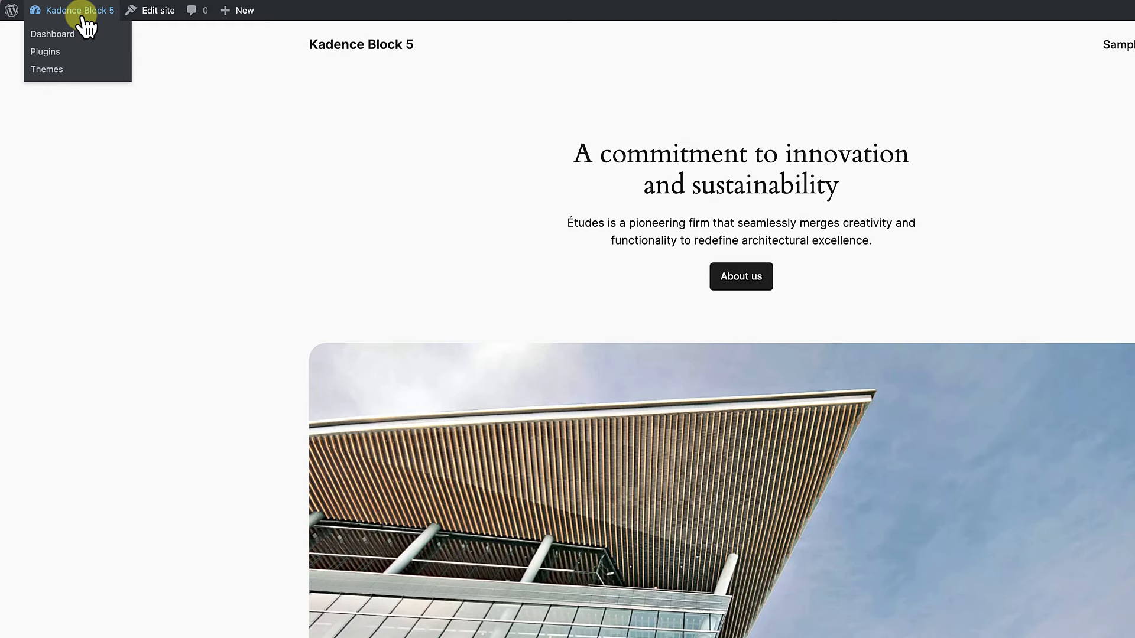
click(68, 34)
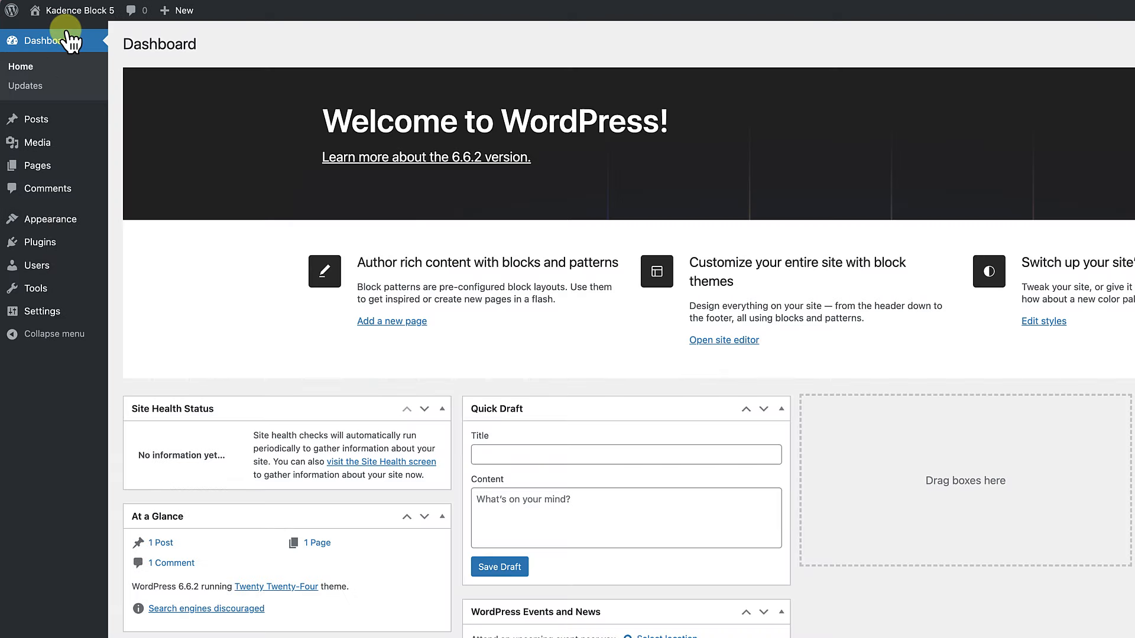
mouse_move(60, 218)
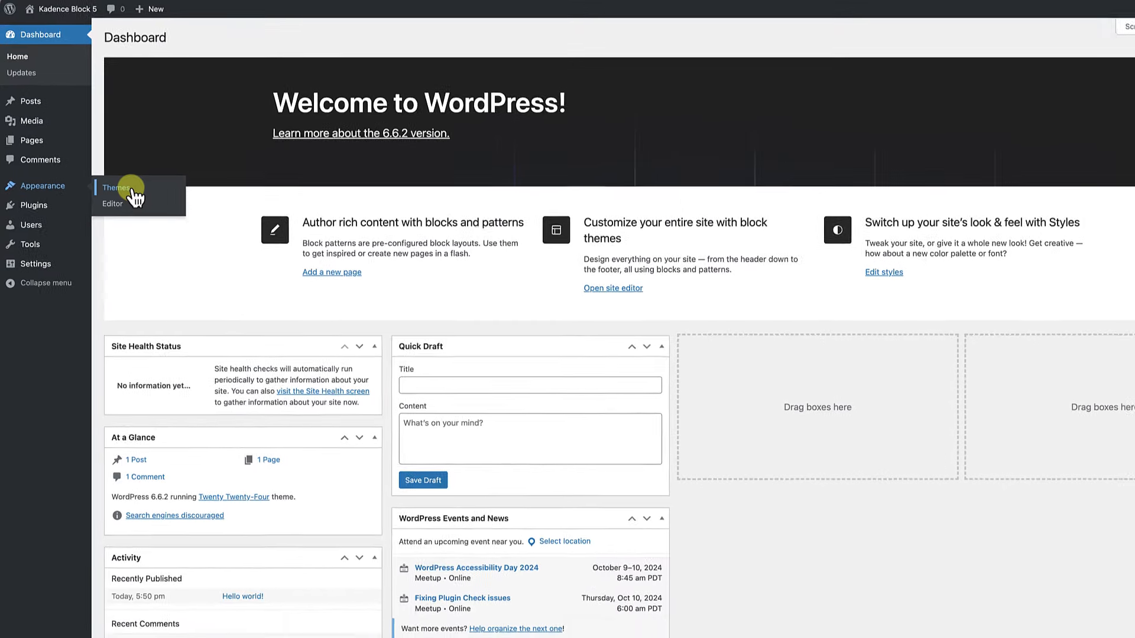
click(157, 220)
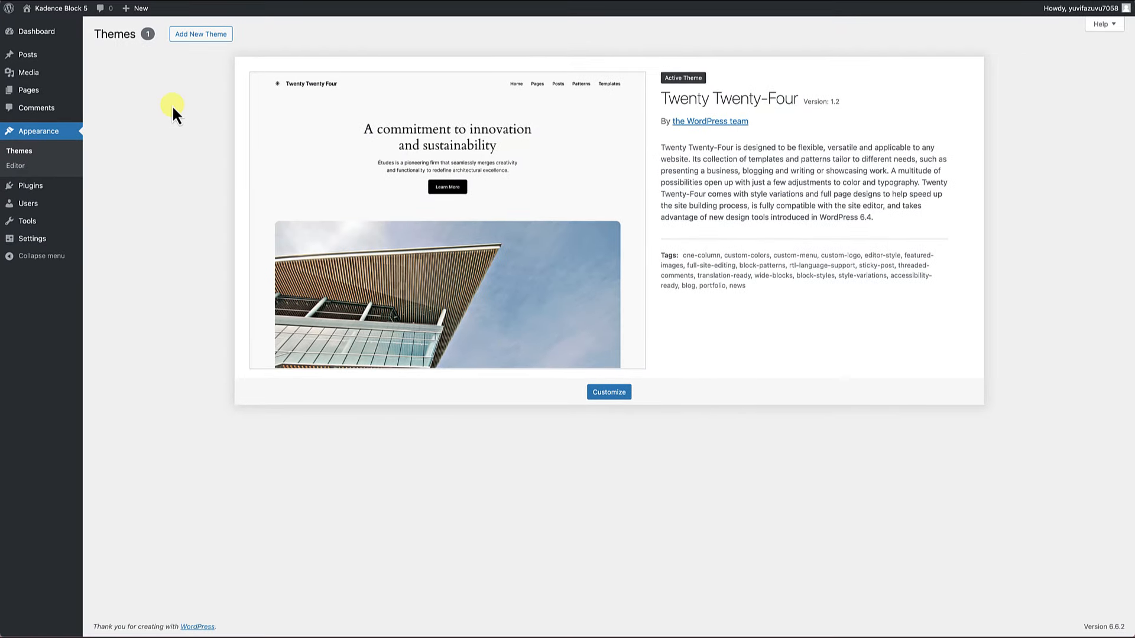
click(208, 38)
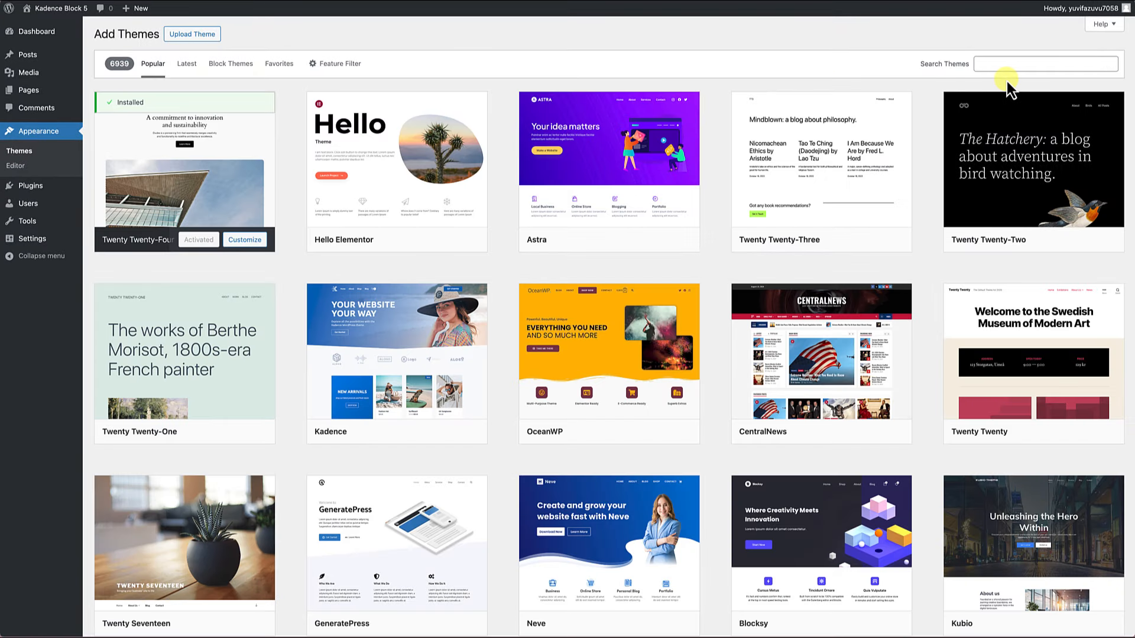
- Search the theme directory for "kadence", install and activate the Kadence theme, and view the live site
click(1002, 68)
text(kadence)
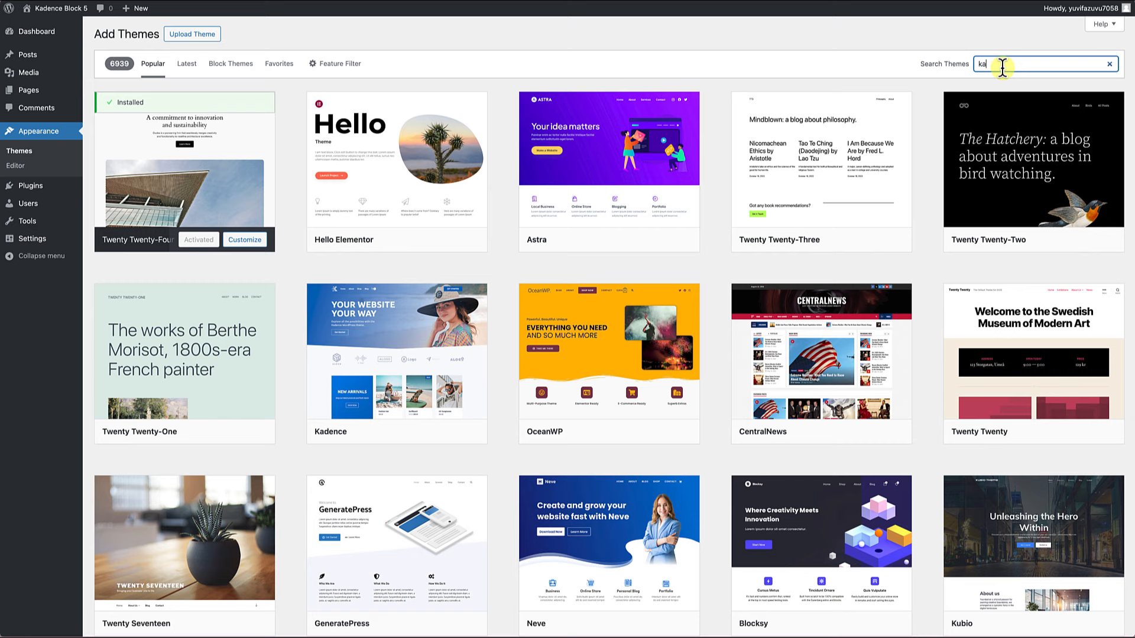
mouse_move(212, 177)
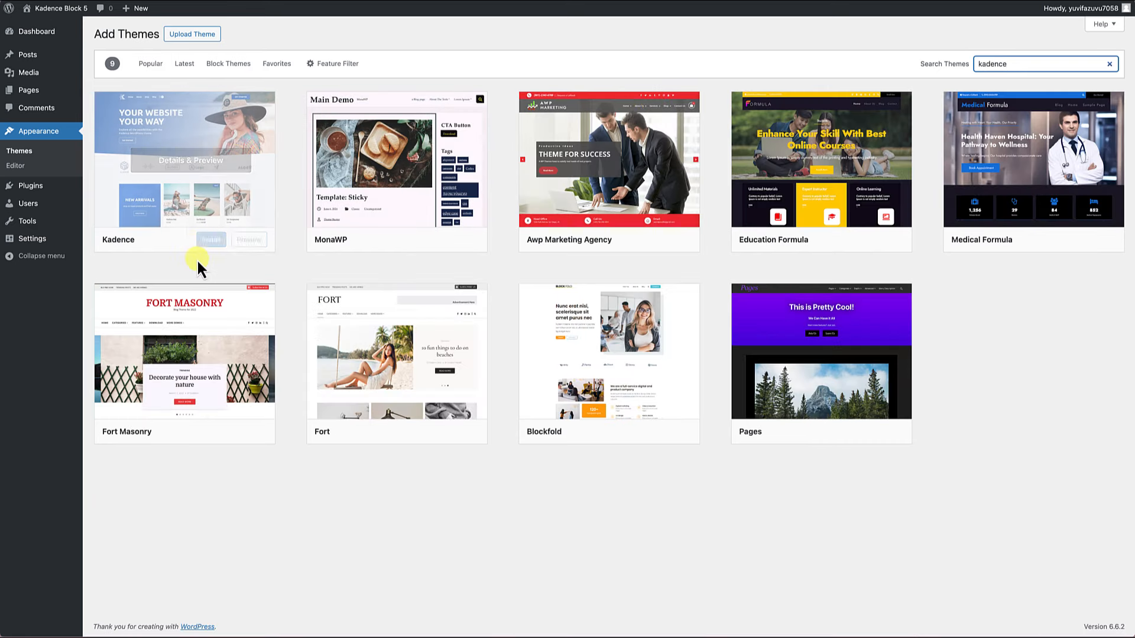
click(211, 239)
click(197, 240)
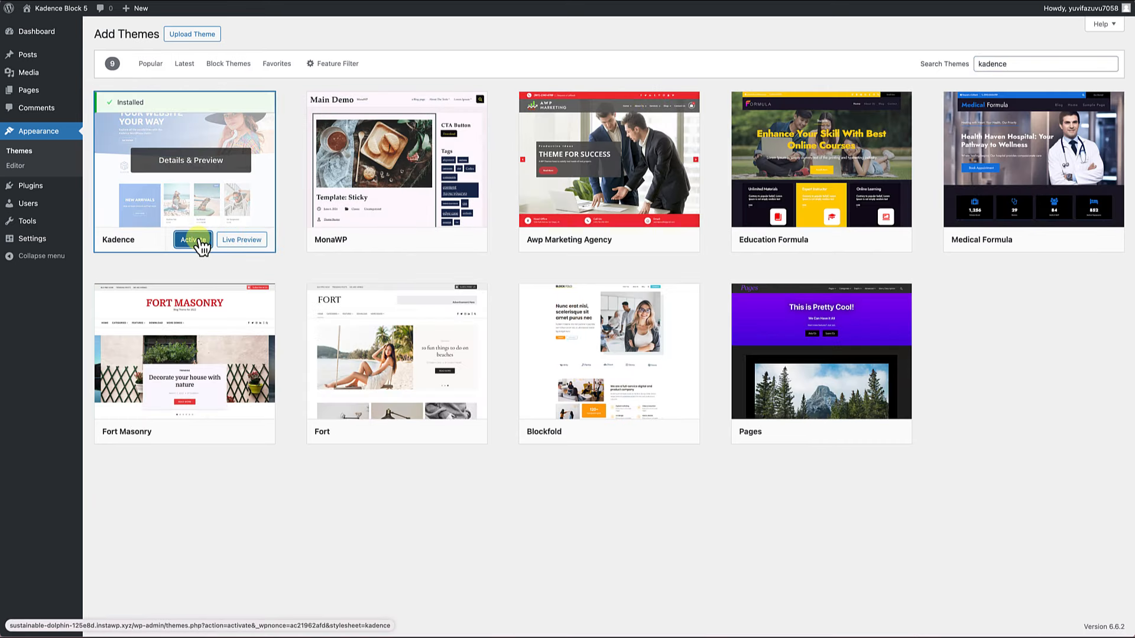
click(65, 8)
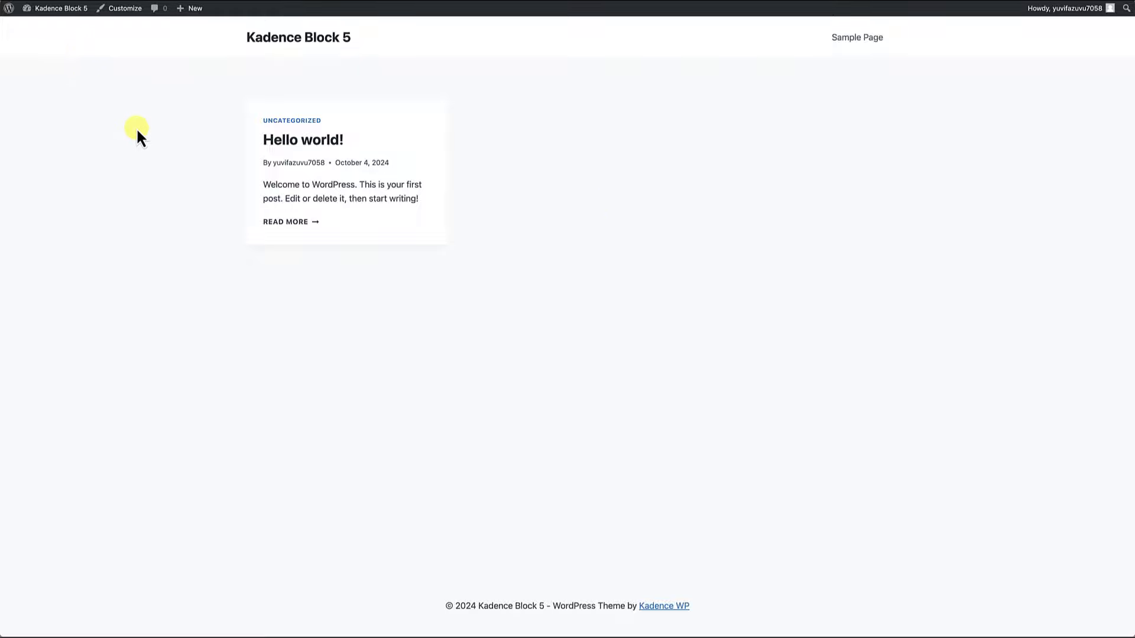
- Return to the admin dashboard and open the page for adding a new plugin
mouse_move(62, 19)
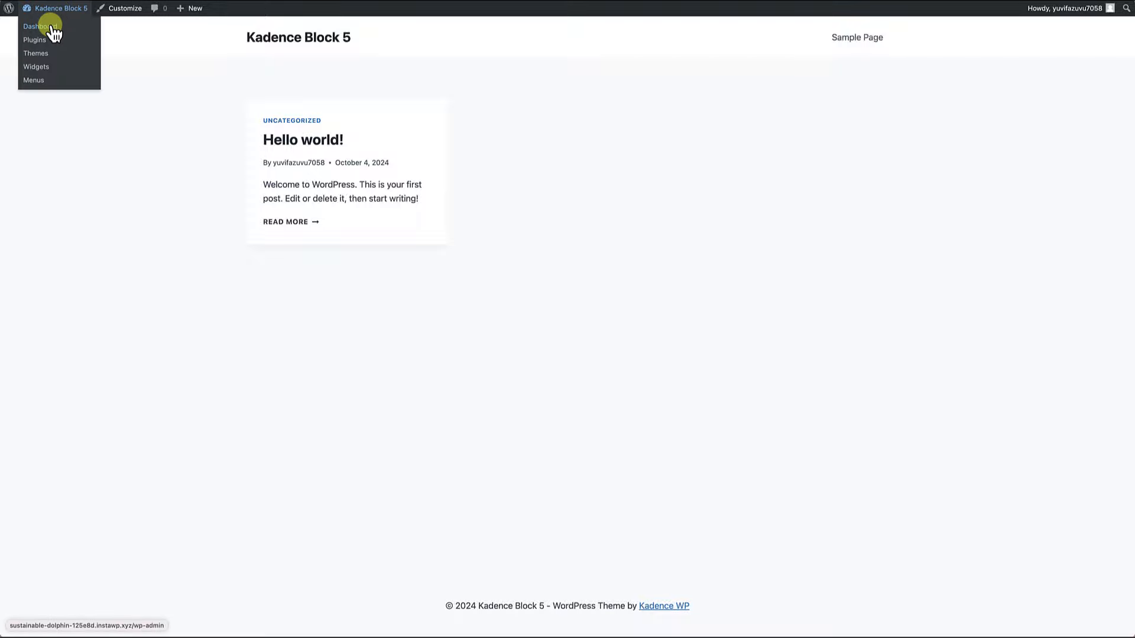
click(47, 28)
mouse_move(37, 186)
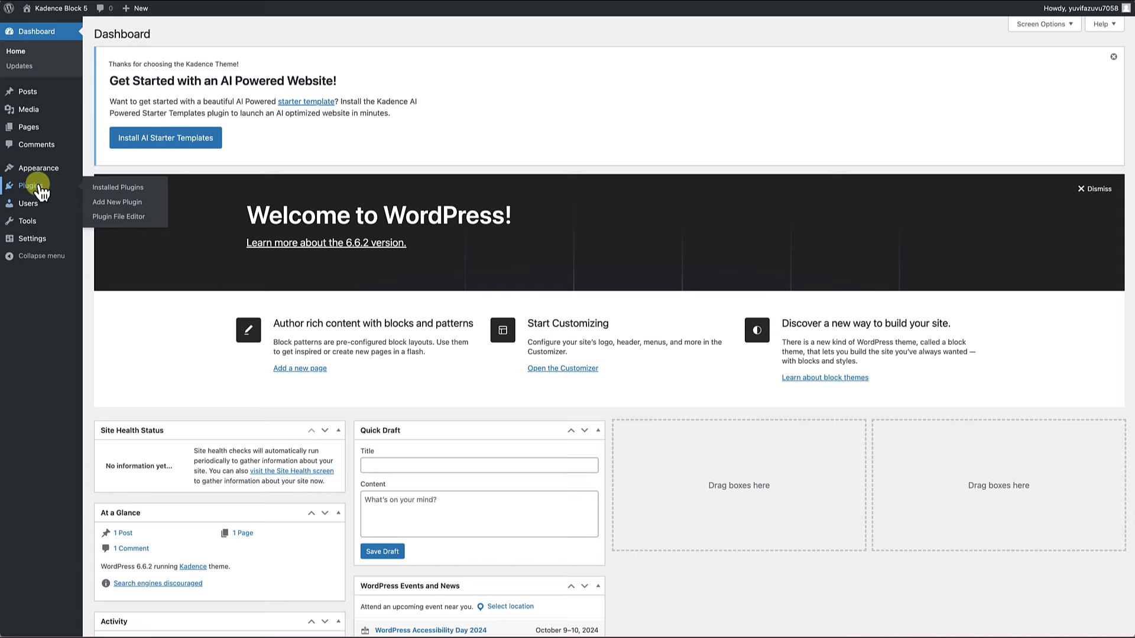
click(116, 203)
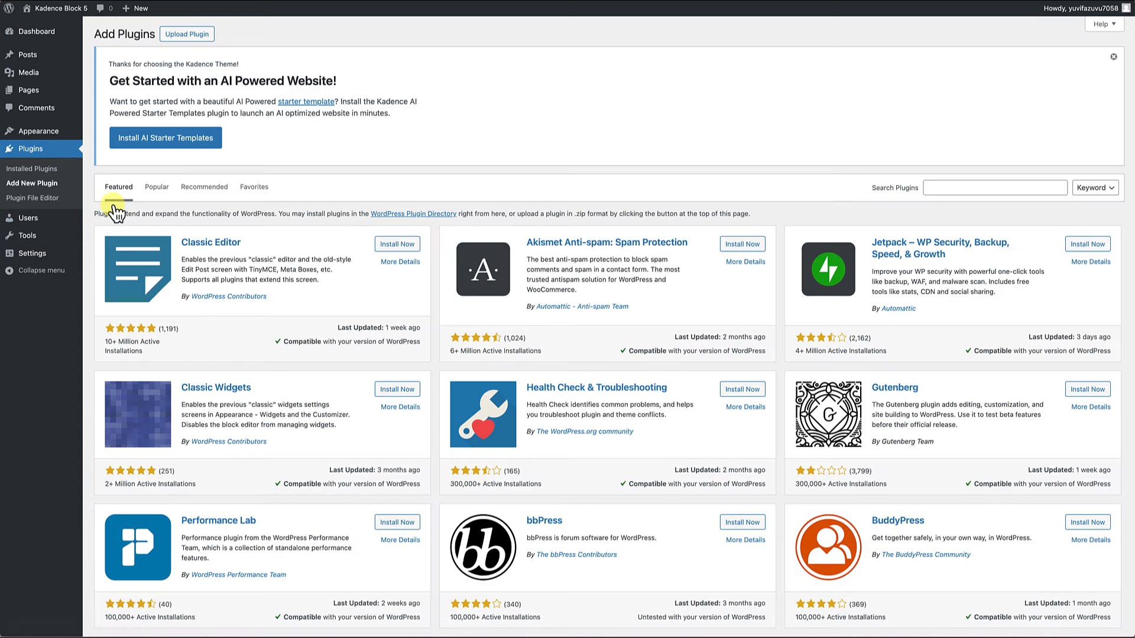
- Search for "kadence blocks" and install and activate the Gutenberg Blocks with AI by Kadence WP plugin
click(946, 191)
text(kadence blocks)
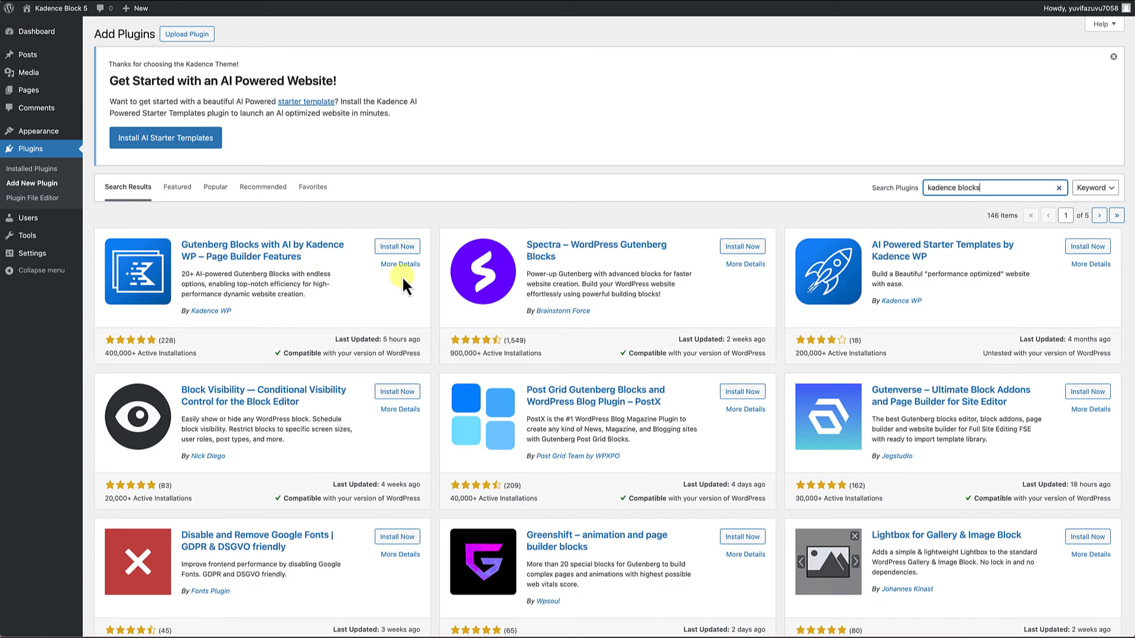
click(398, 248)
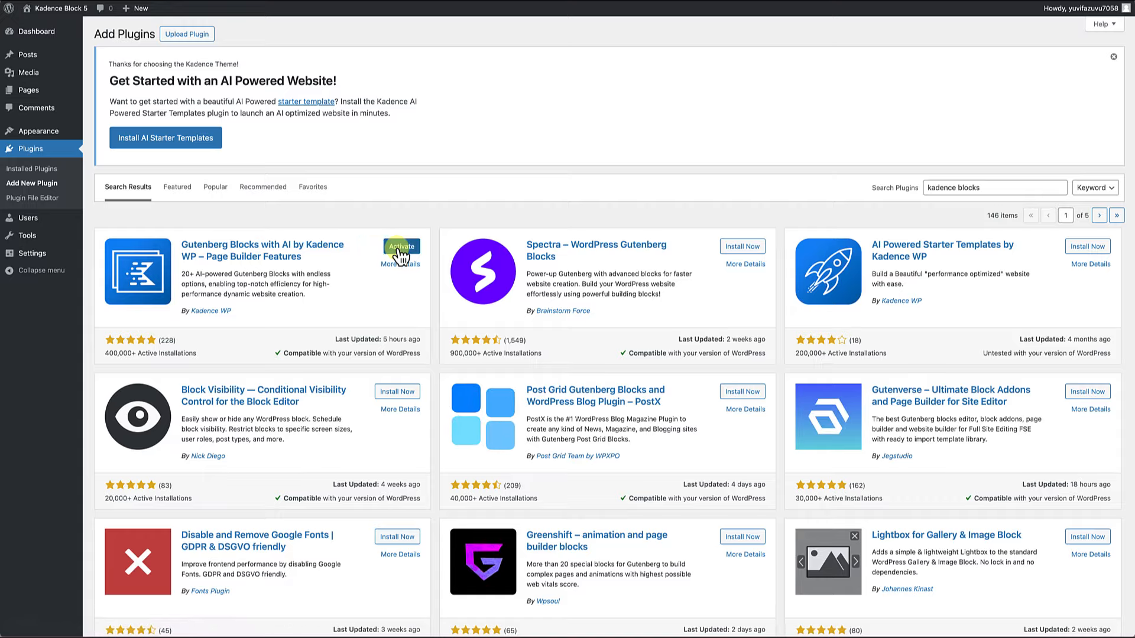
click(397, 248)
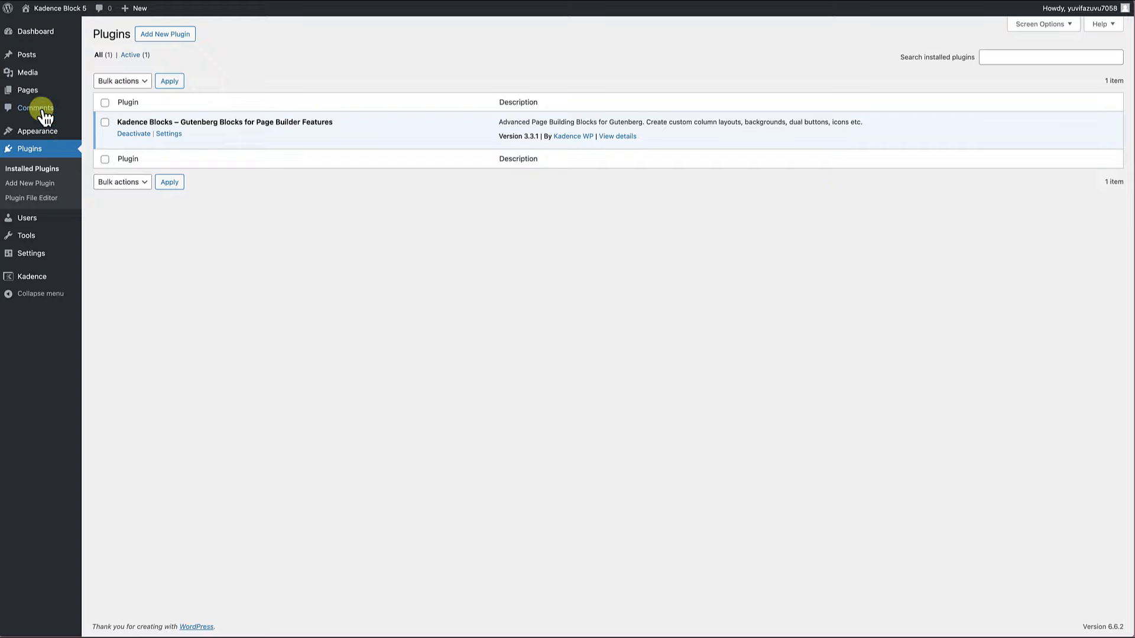
- Create a new page and title it "New Blocks"
mouse_move(44, 101)
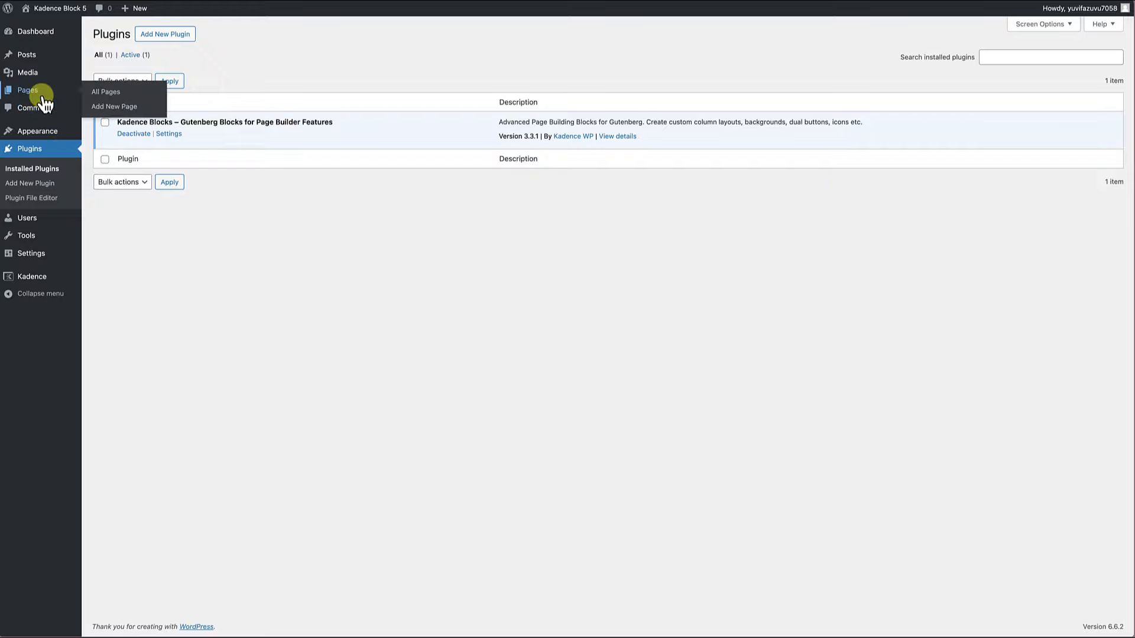
click(109, 110)
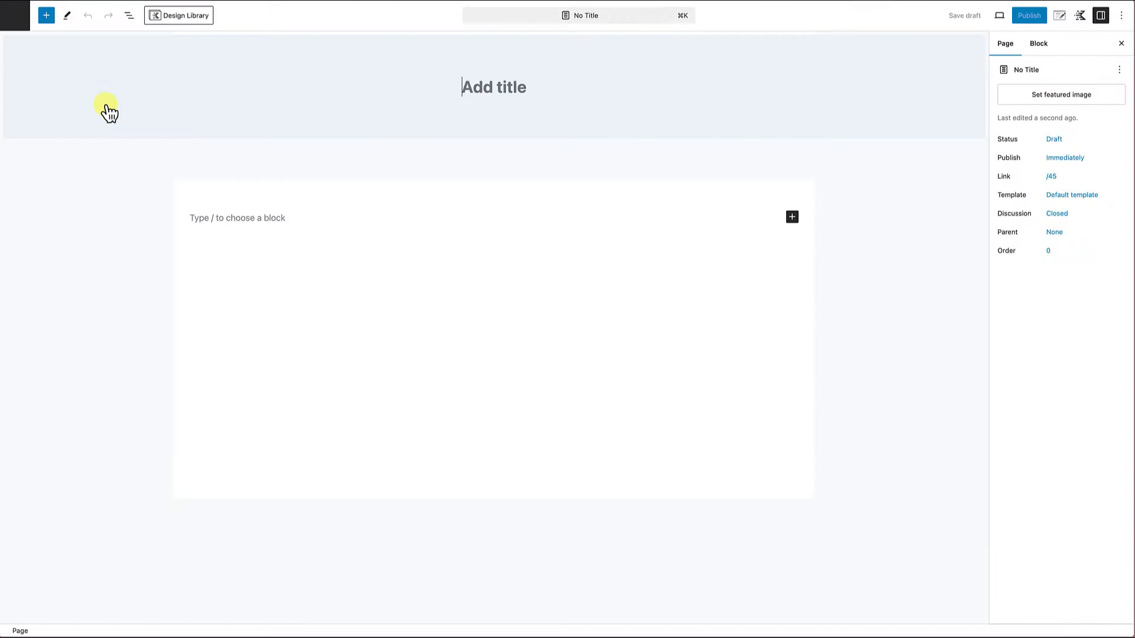
click(478, 88)
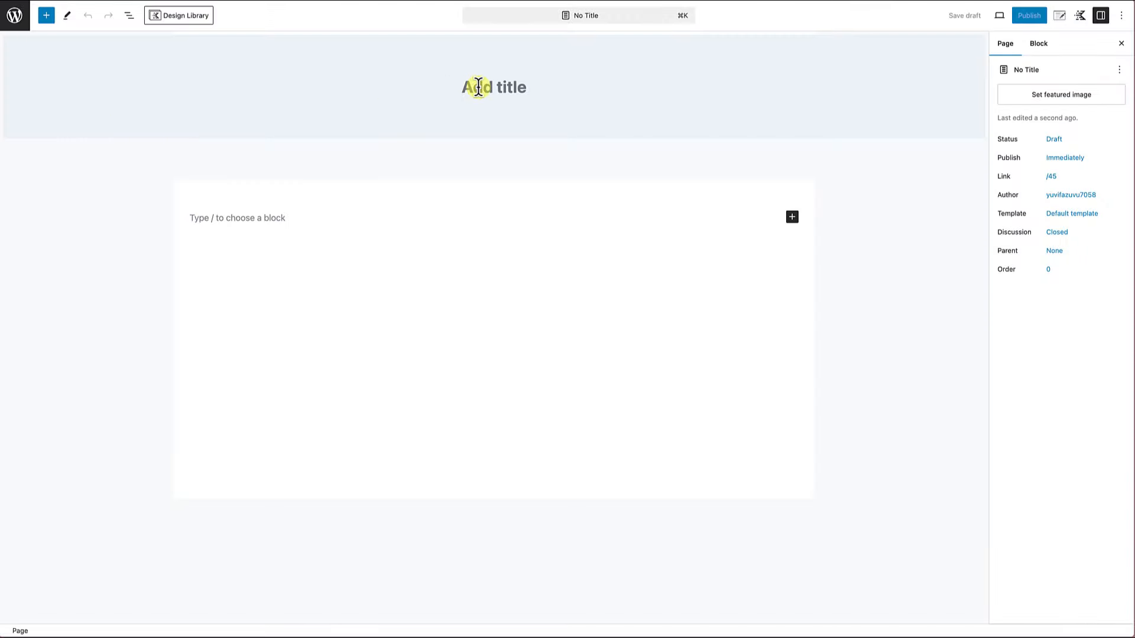
text(New Blo)
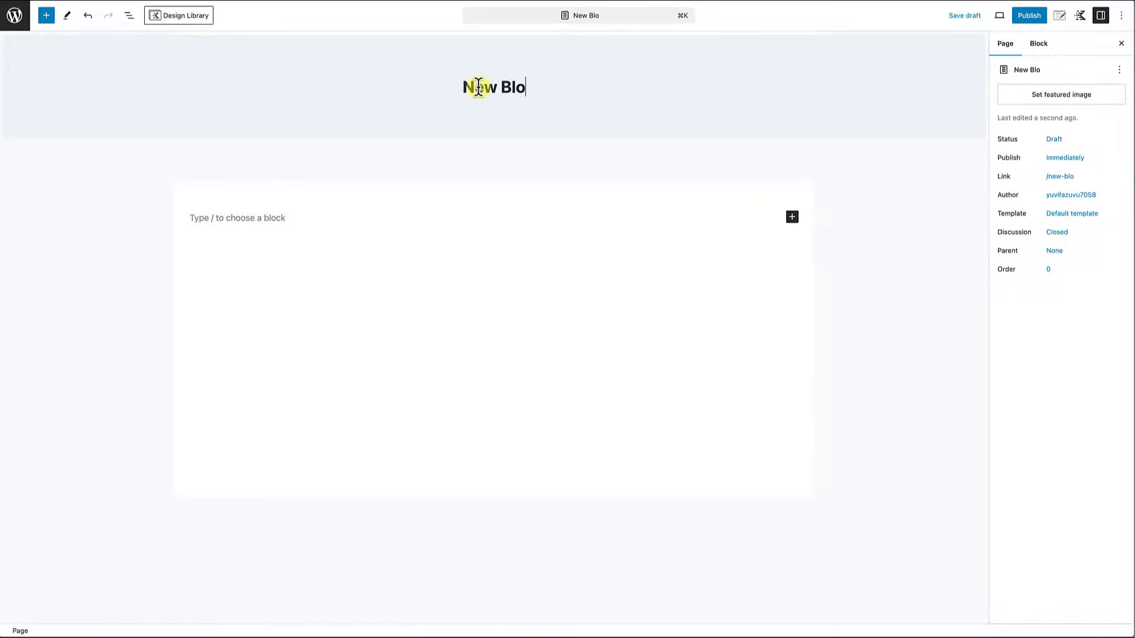
text(cks)
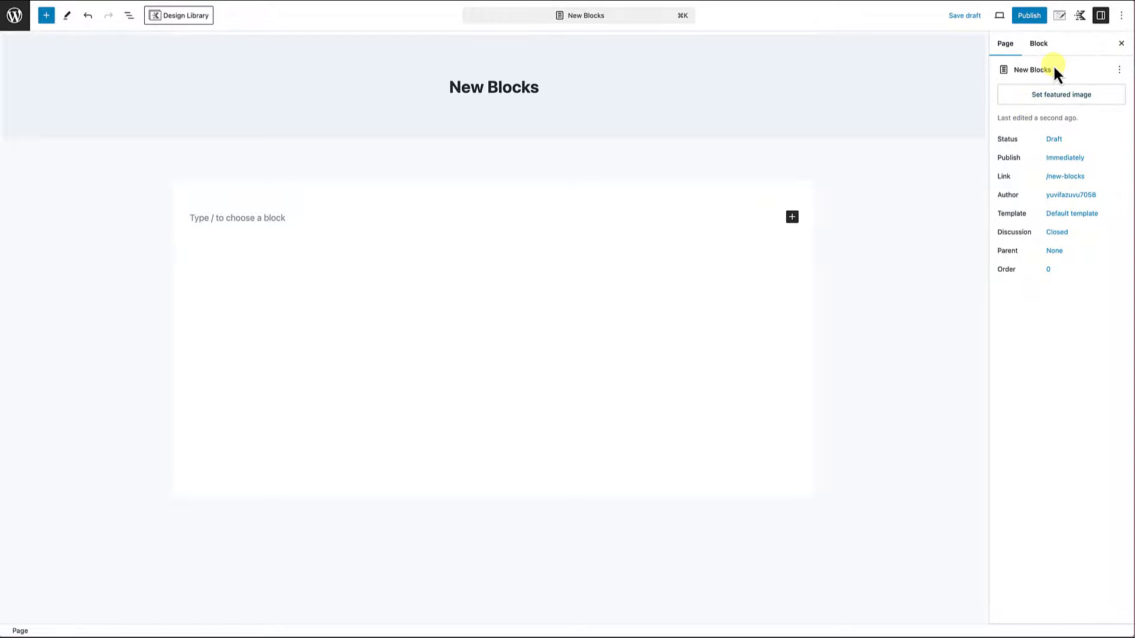
- In the page settings, disable the page title and use the Normal layout, Unboxed content style and Default vertical spacing
click(1059, 16)
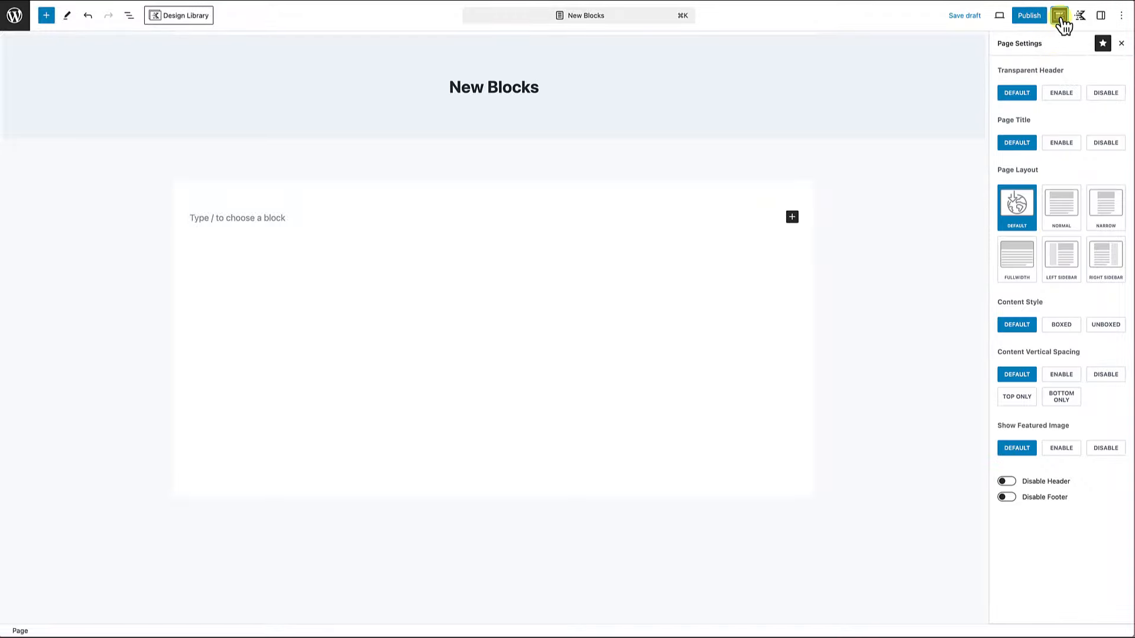
click(1116, 147)
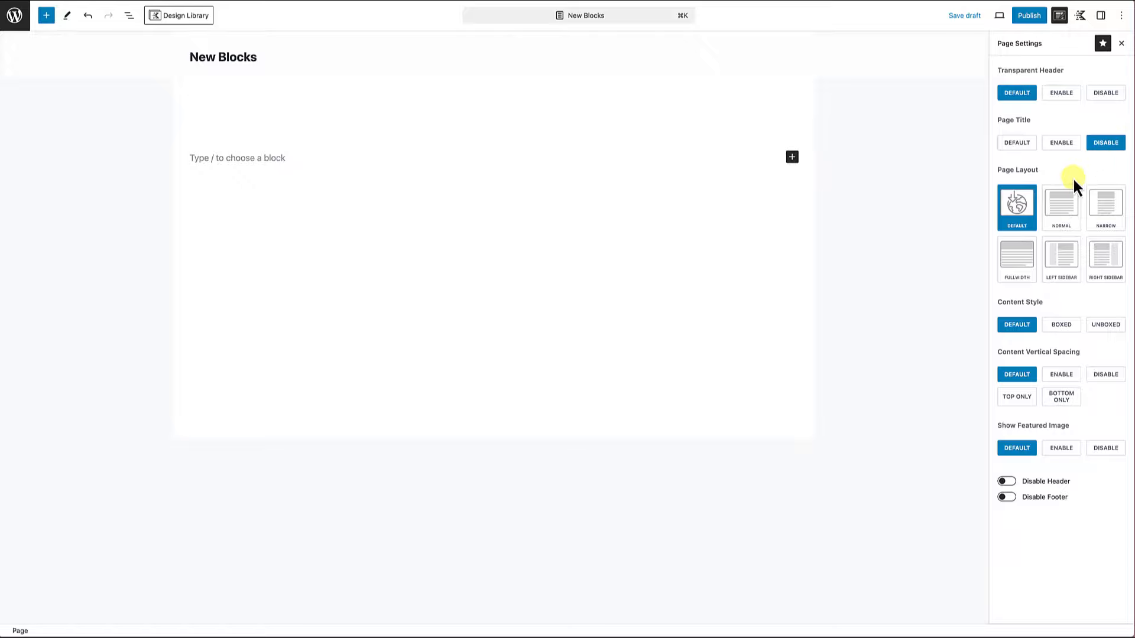
click(1064, 207)
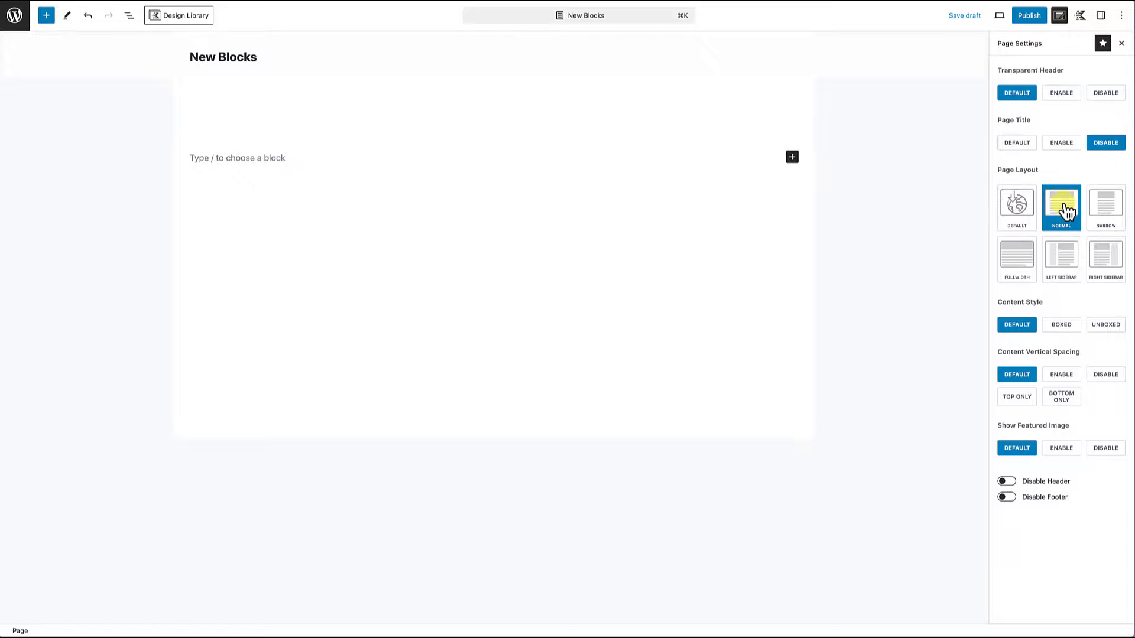
click(1106, 327)
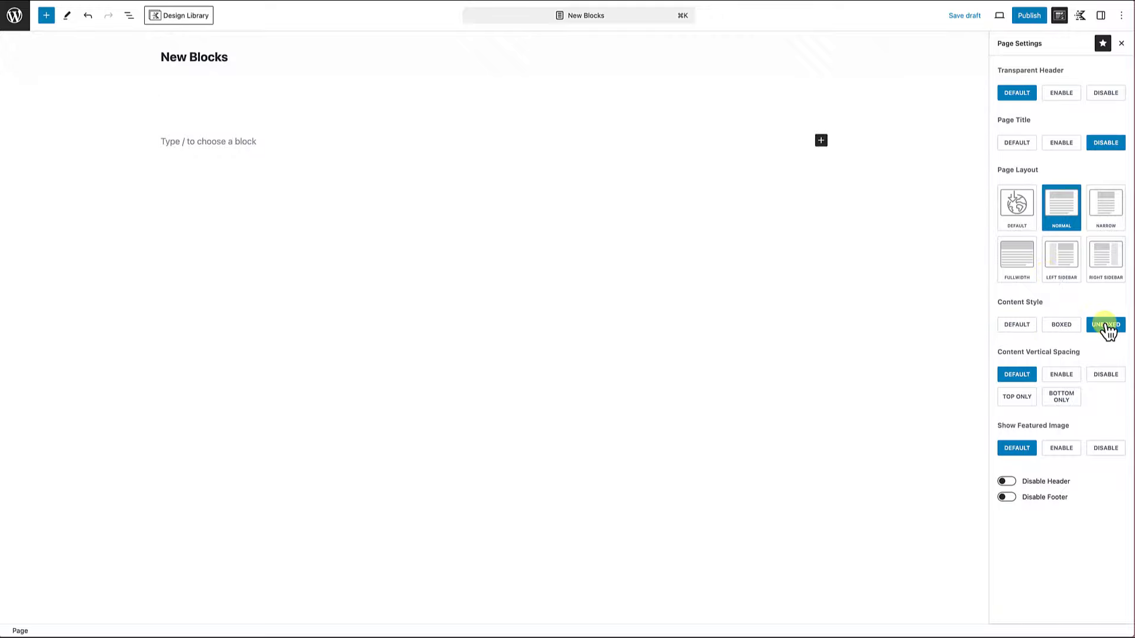
click(1106, 377)
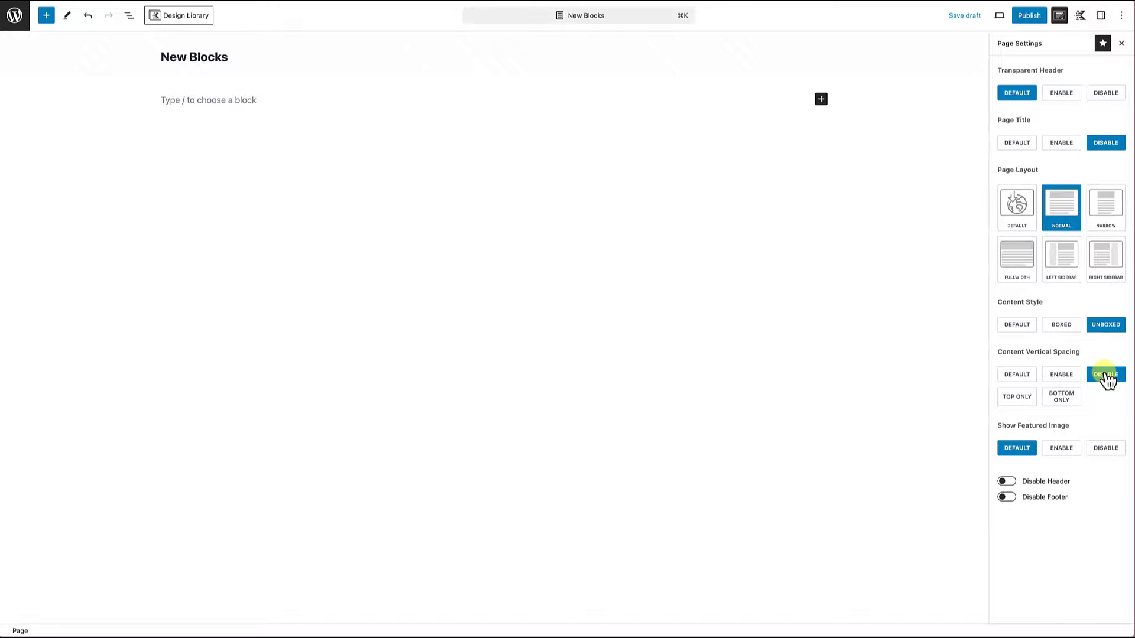
click(1017, 375)
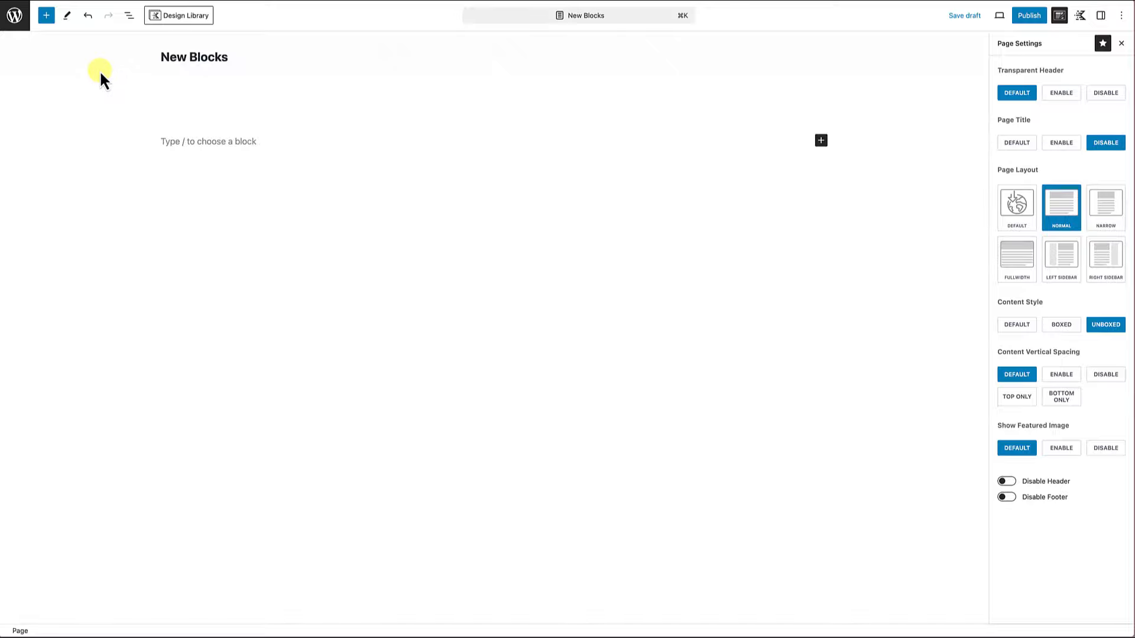
- Look through all the block categories available for the page, from Kadence Blocks down to Embeds
click(47, 18)
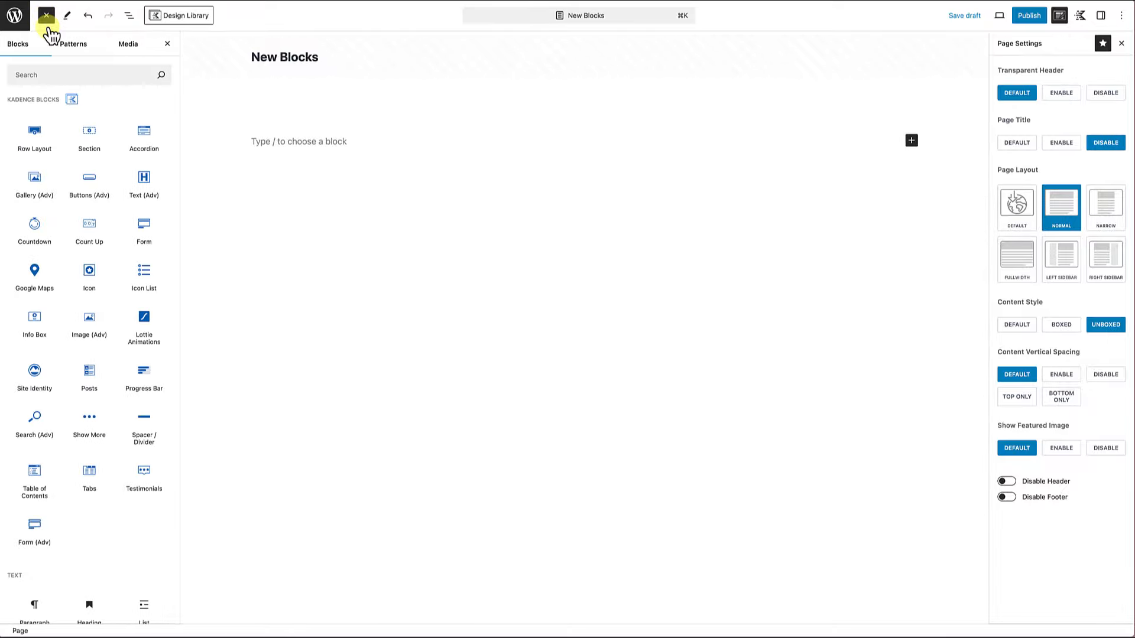
mouse_move(55, 190)
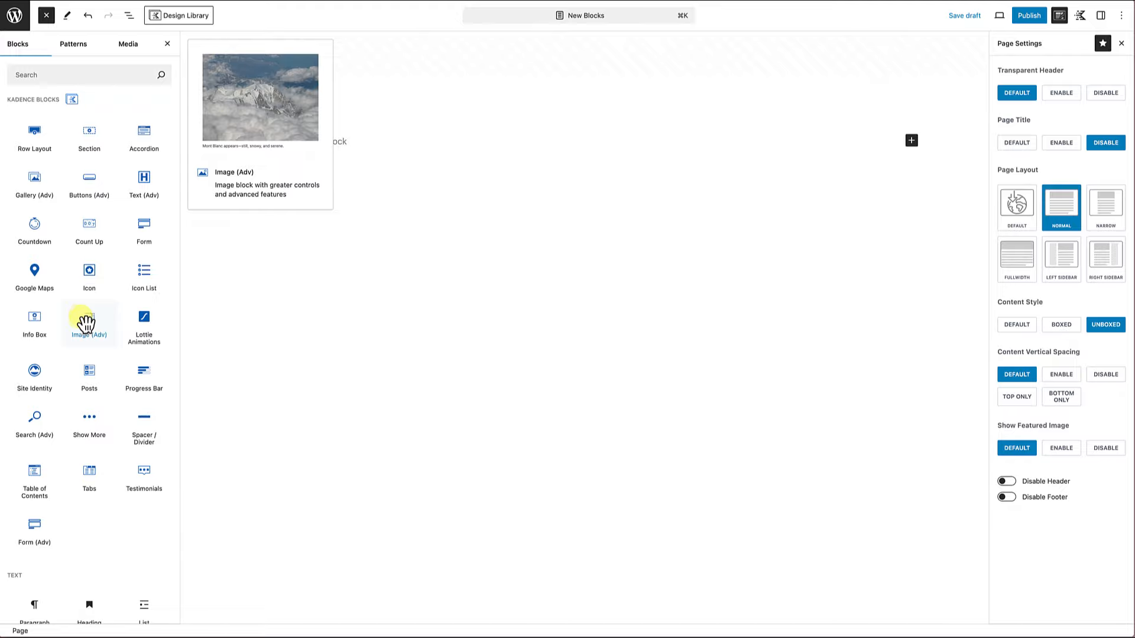
scroll(86, 324, down, 7)
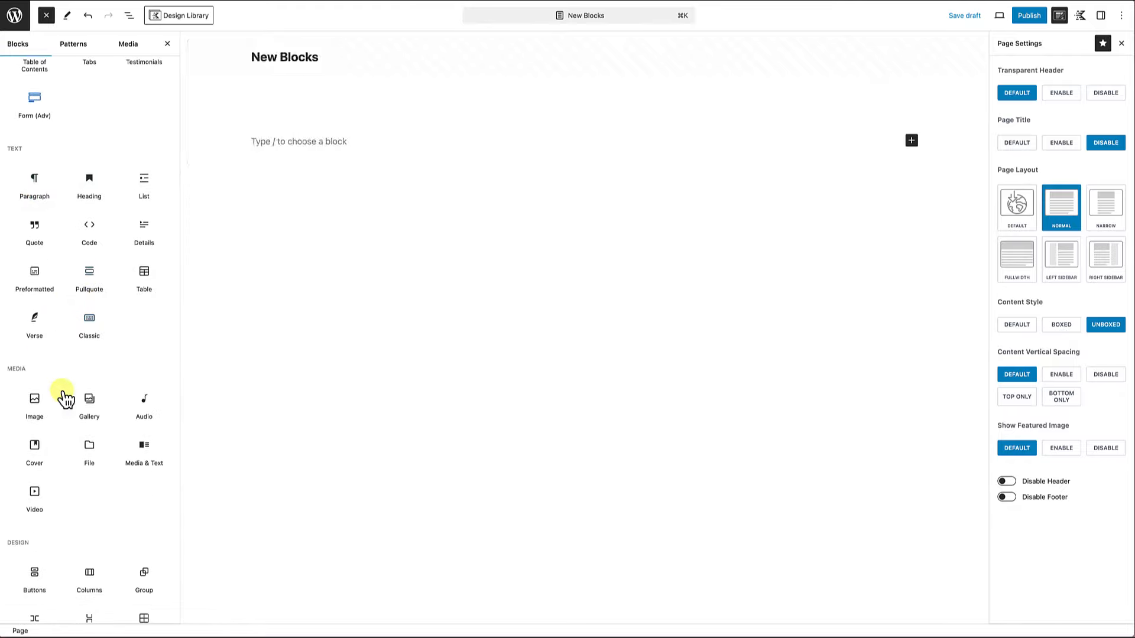
scroll(64, 397, down, 3)
scroll(64, 398, down, 8)
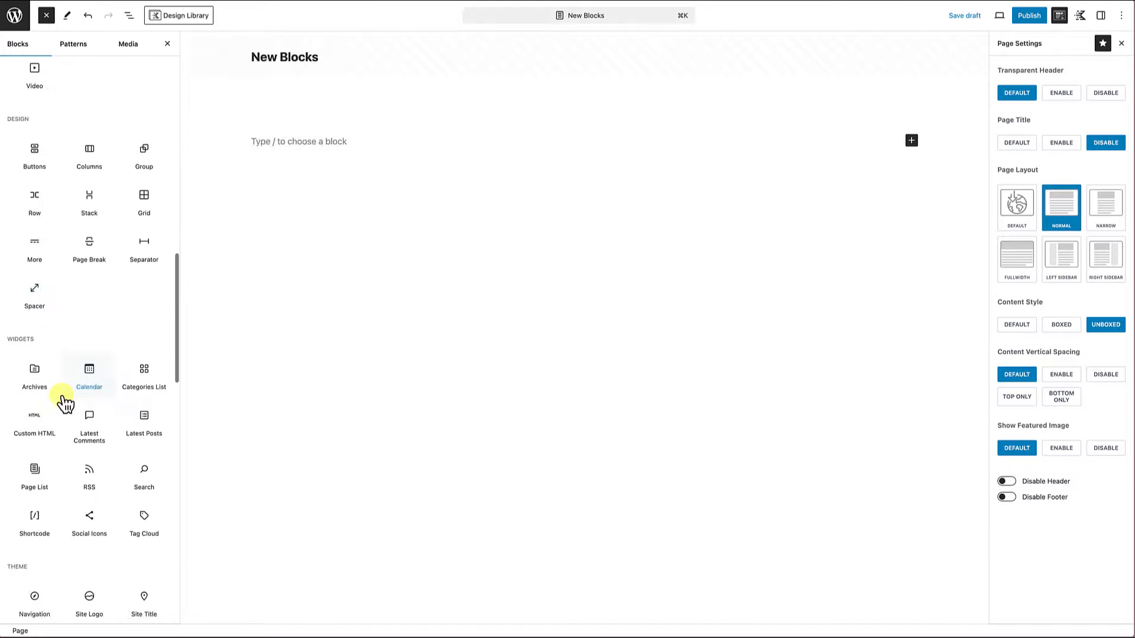
scroll(71, 314, down, 12)
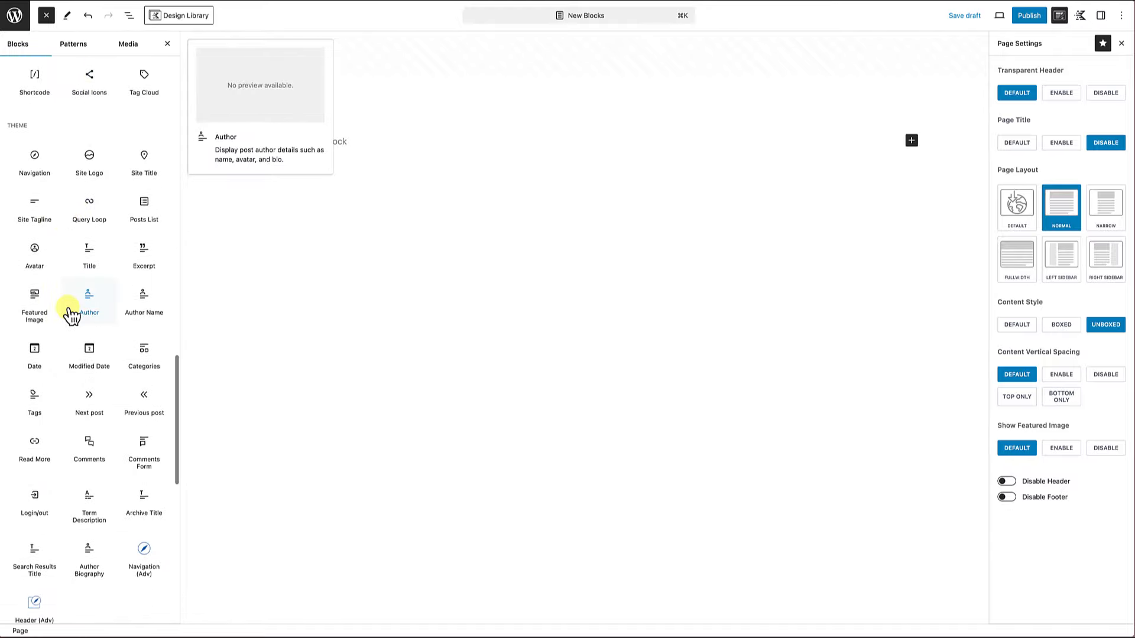
scroll(71, 313, down, 3)
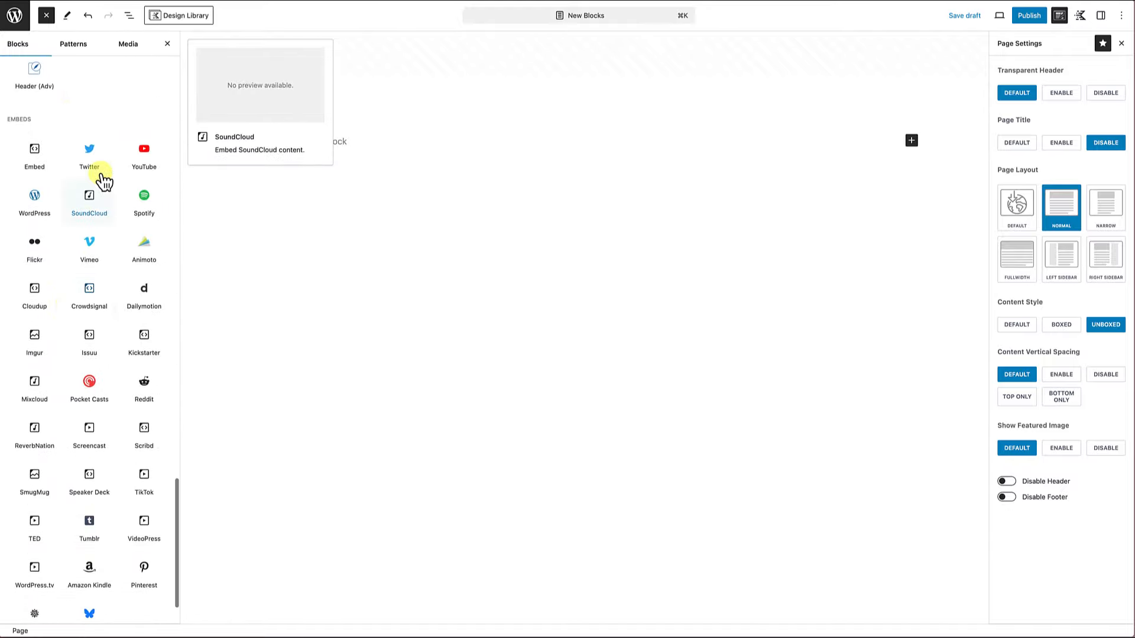
scroll(68, 245, down, 2)
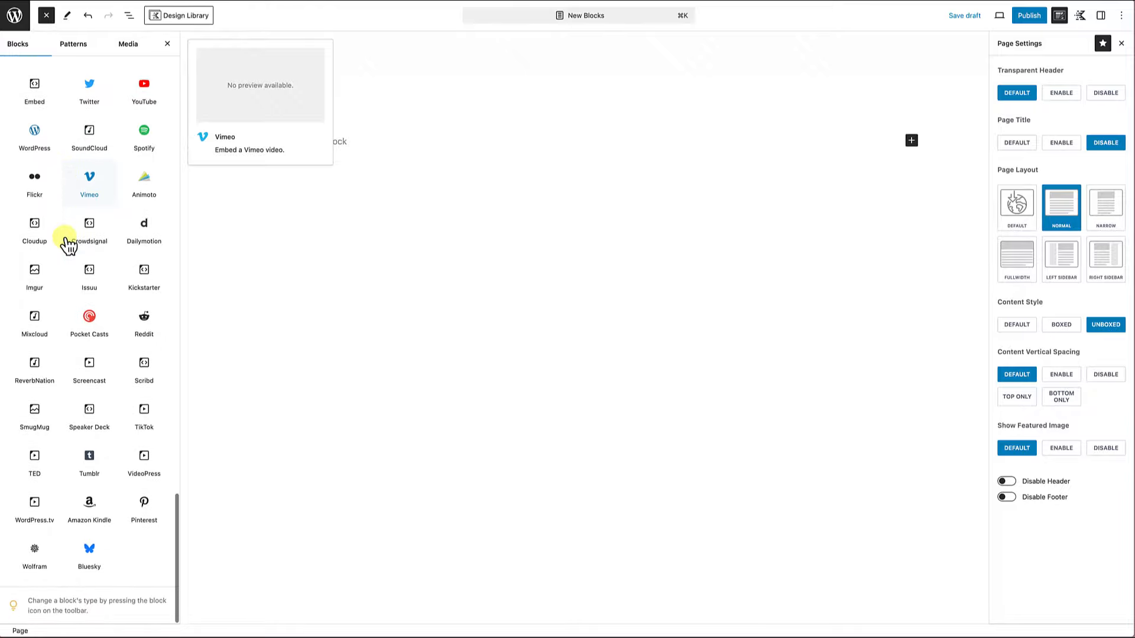
scroll(68, 245, up, 15)
scroll(67, 242, up, 15)
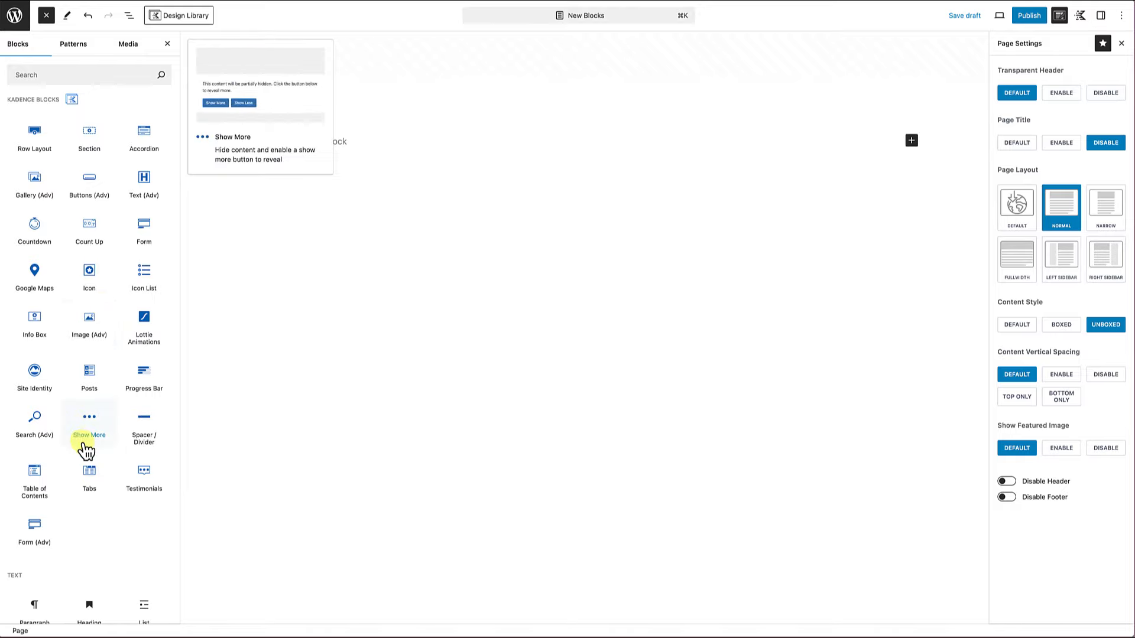
- Locate the Navigation (Adv), Header (Adv), Site Identity and Search (Adv) blocks among the available blocks
scroll(84, 495, down, 7)
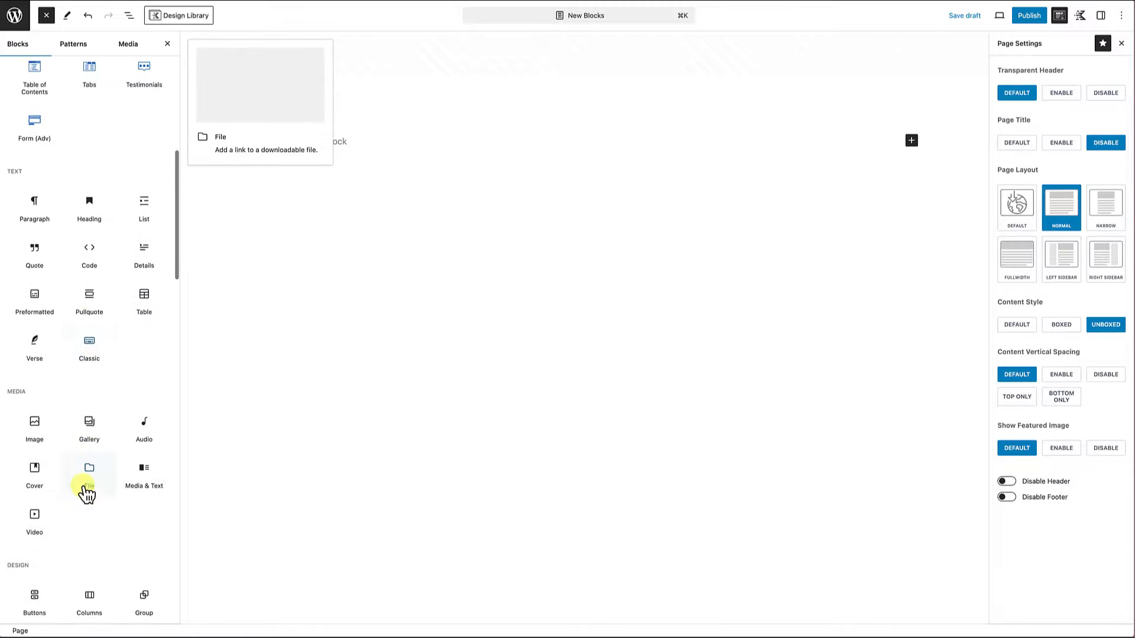
scroll(86, 494, down, 10)
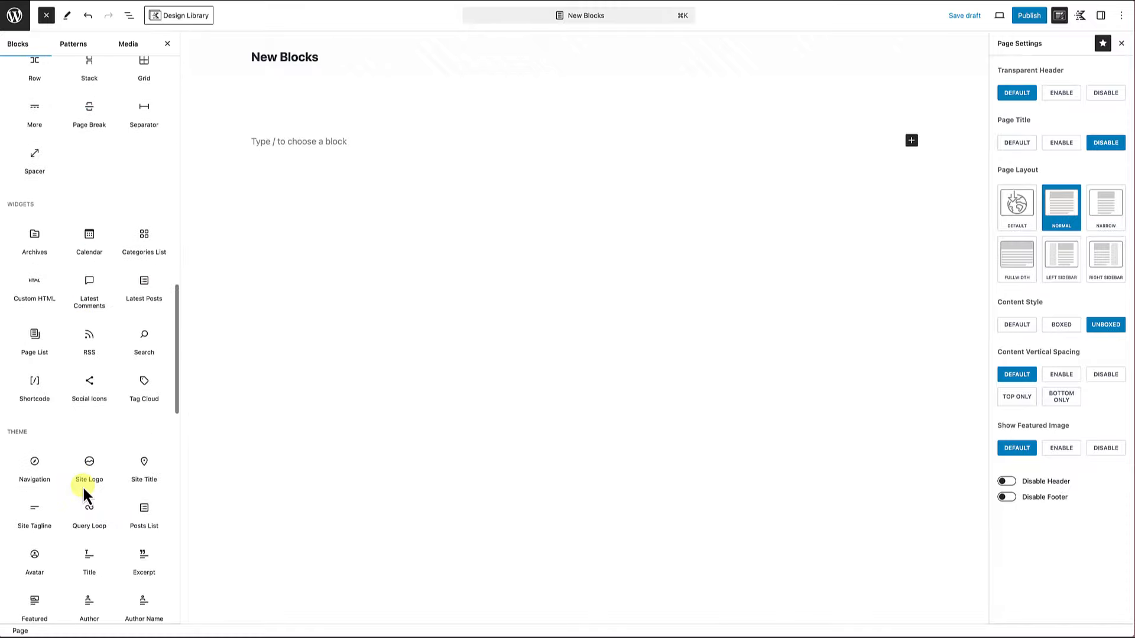
scroll(83, 494, down, 5)
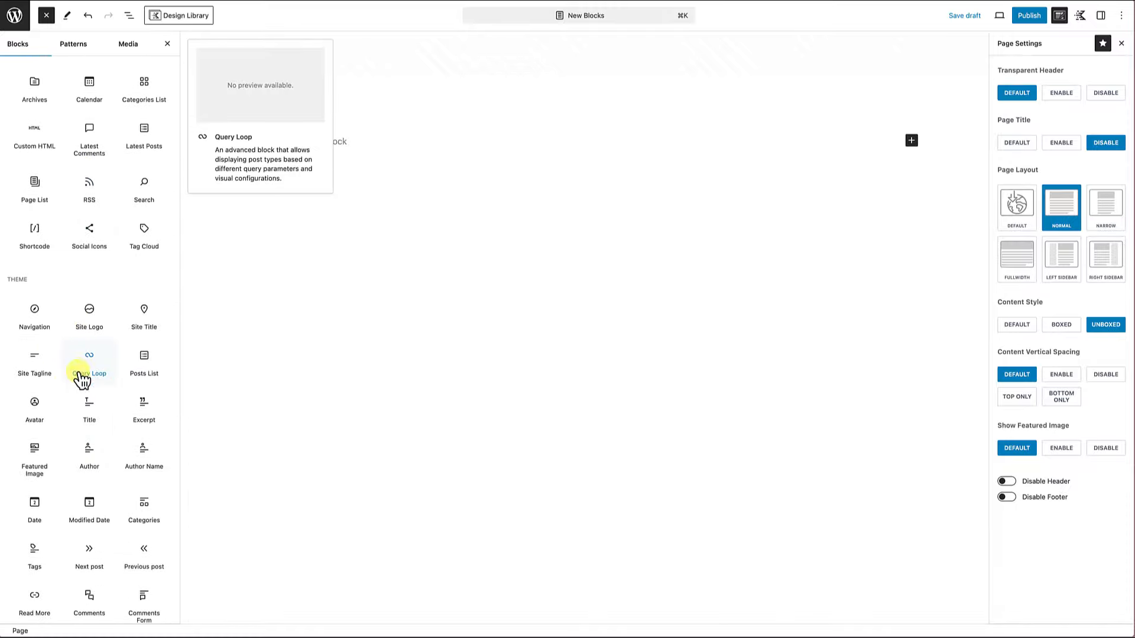
scroll(97, 485, down, 5)
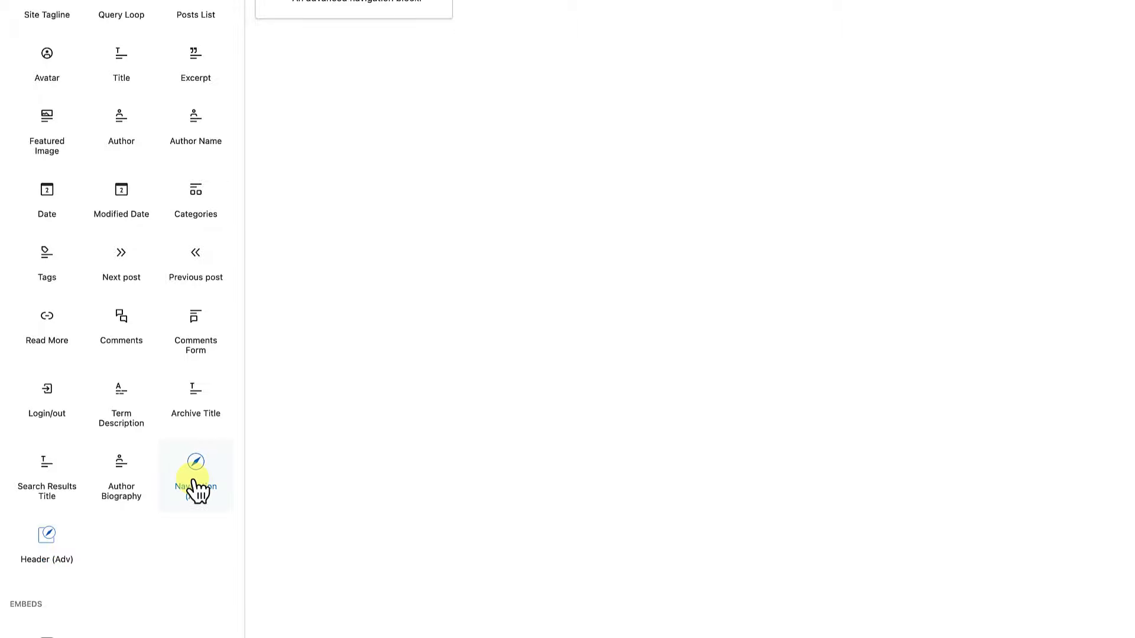
scroll(197, 488, up, 15)
scroll(197, 488, up, 8)
mouse_move(71, 328)
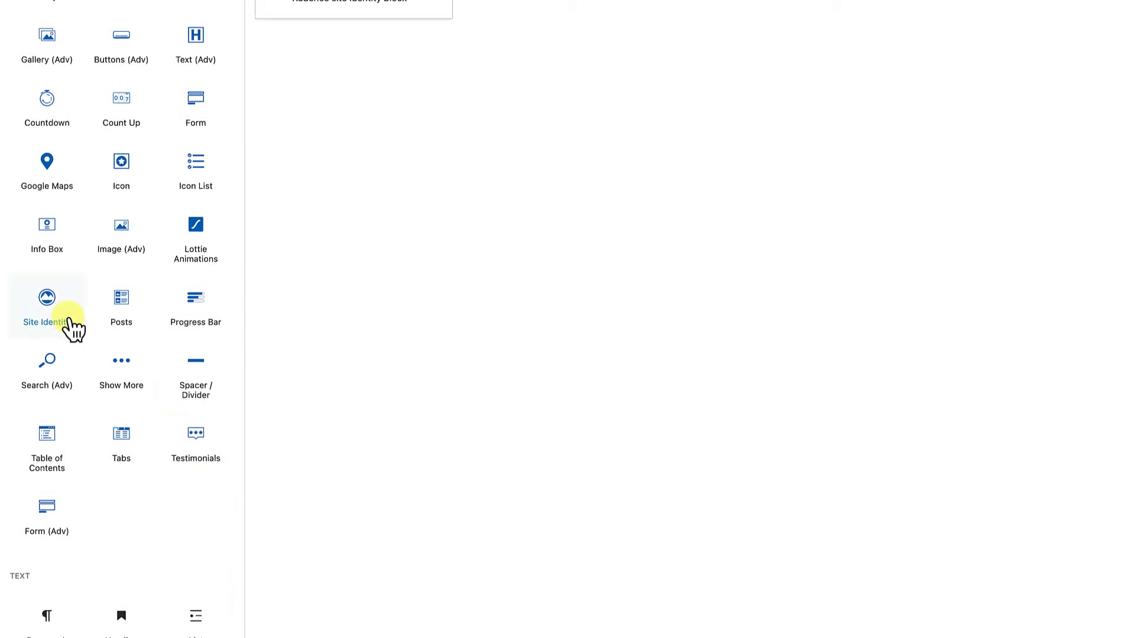
mouse_move(38, 372)
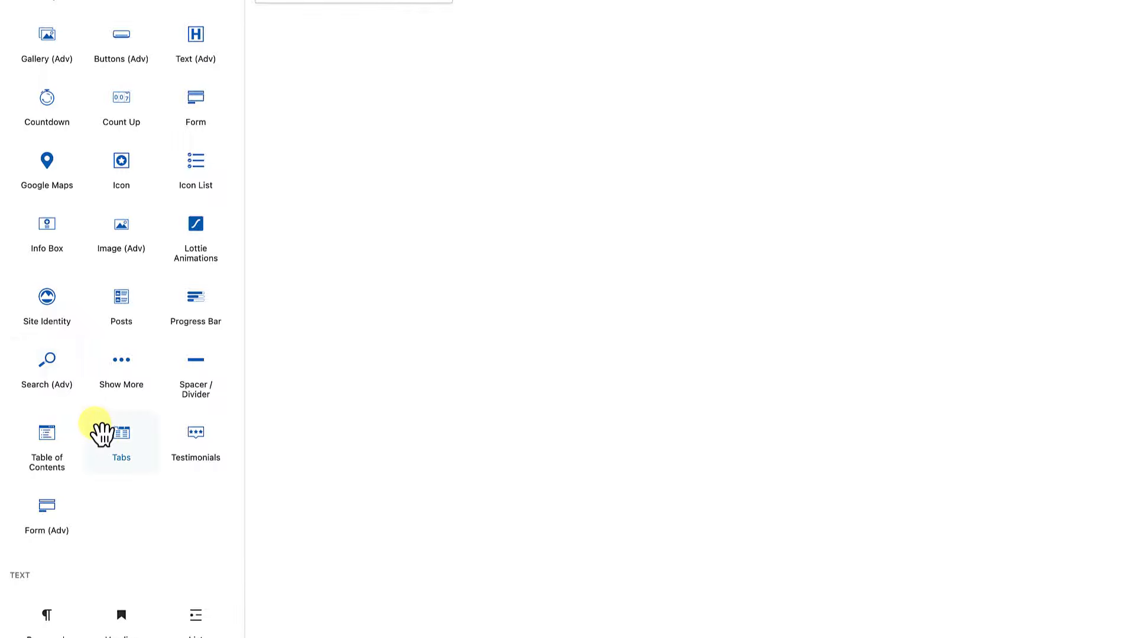
scroll(95, 429, down, 10)
scroll(95, 424, down, 10)
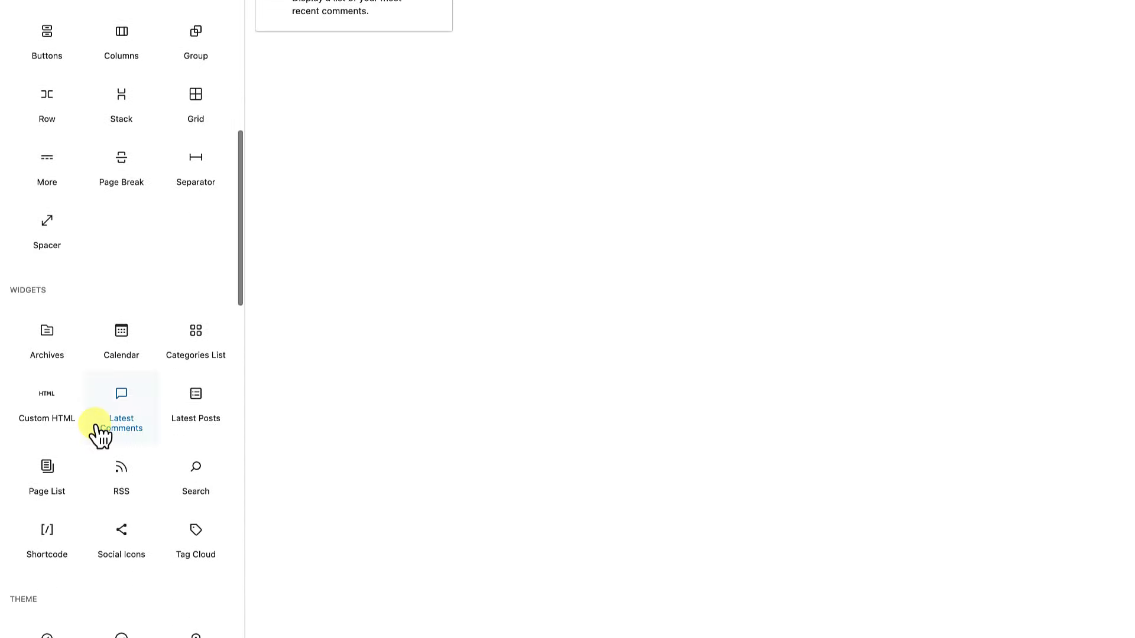
scroll(101, 434, down, 10)
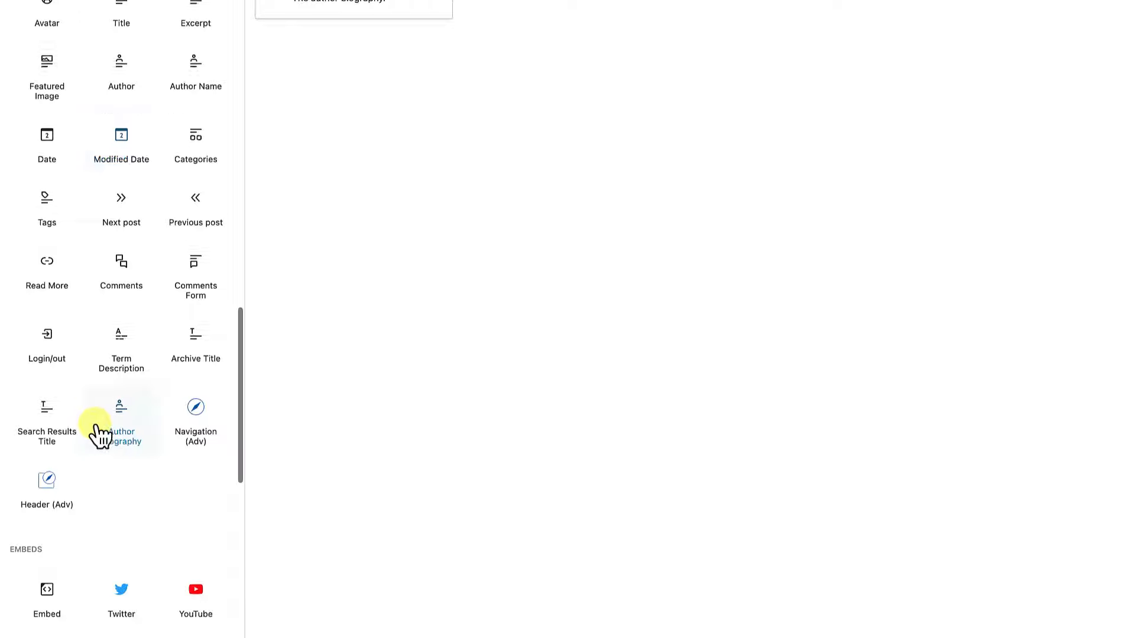
scroll(100, 435, down, 2)
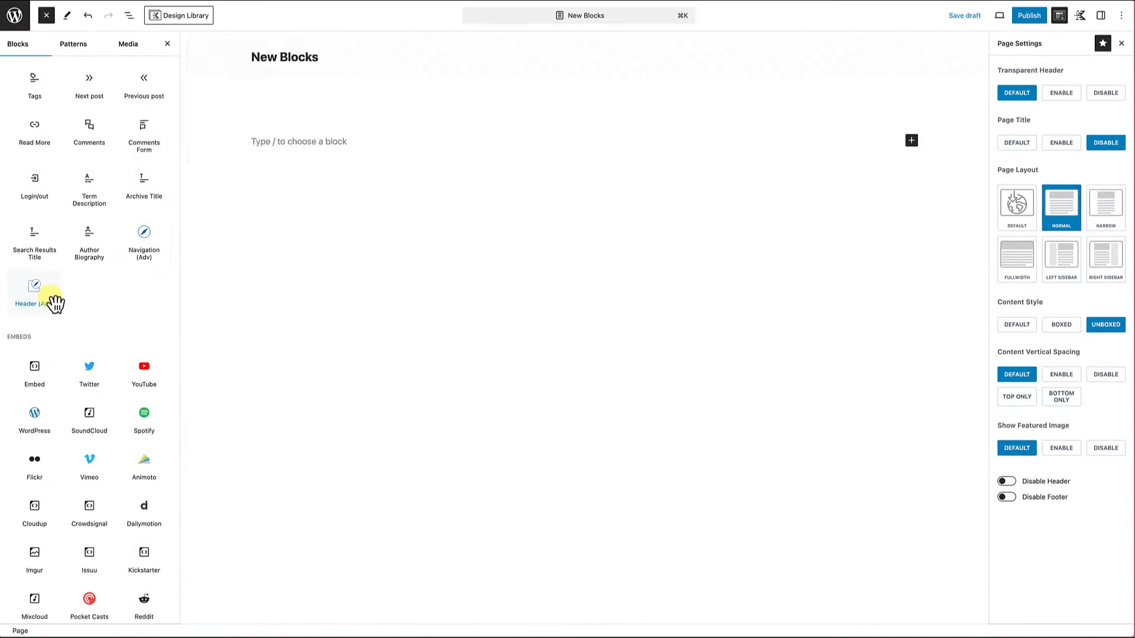
scroll(123, 263, up, 10)
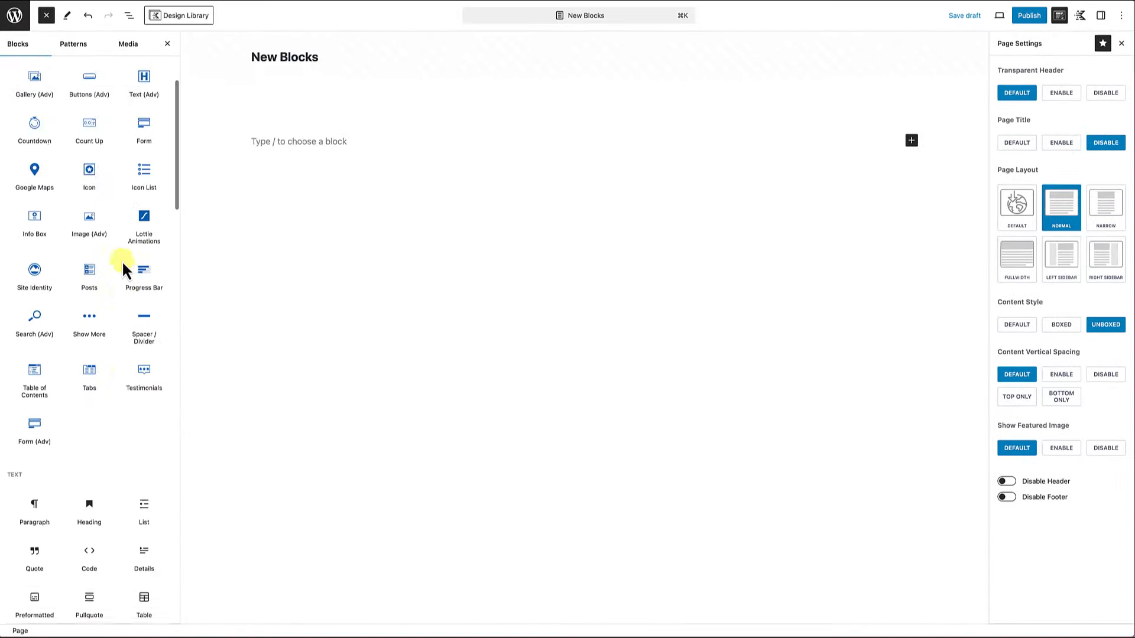
scroll(59, 142, up, 2)
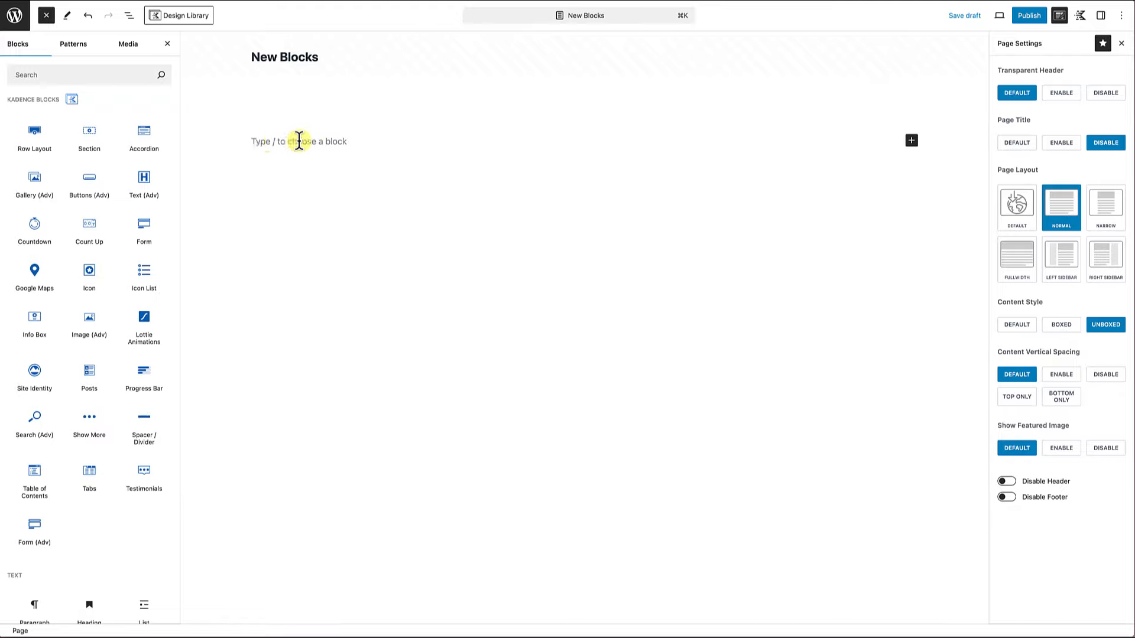
- Look up header blocks from the empty paragraph with "/header" and clear the search word
click(282, 142)
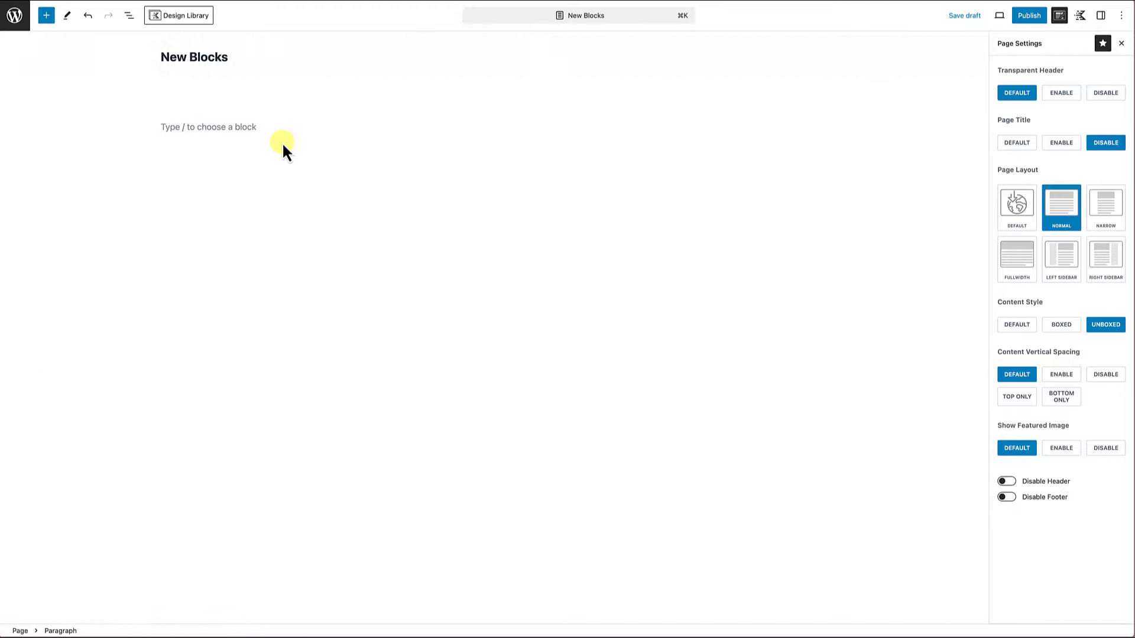
text(/header)
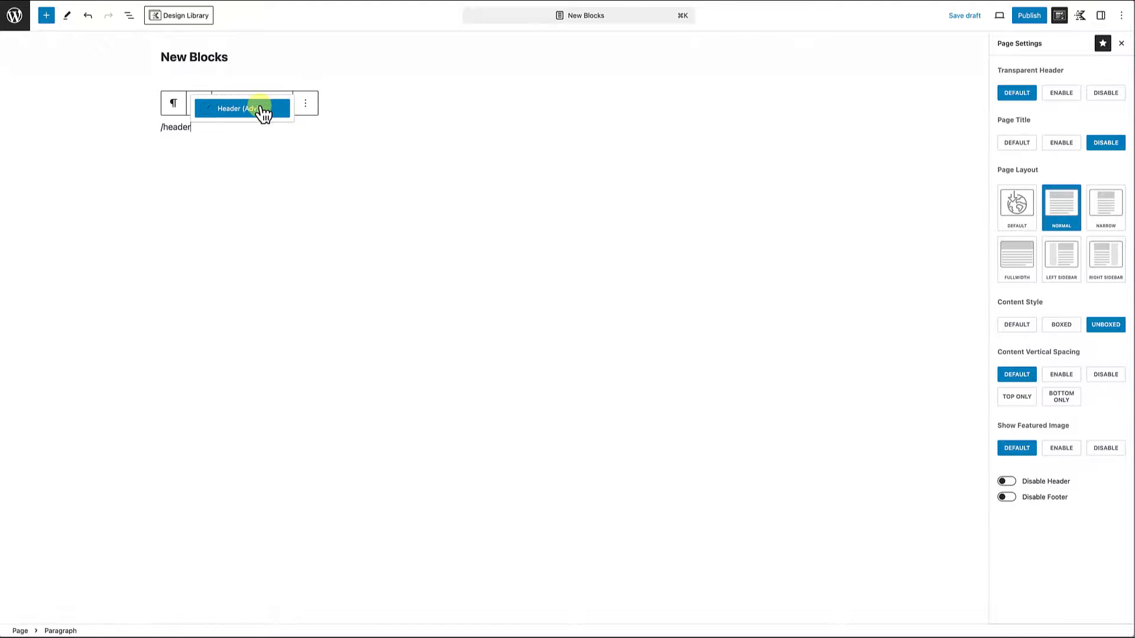
key(BackSpace)
key(BackSpace)
key(BackSpace)
key(BackSpace)
key(BackSpace)
key(BackSpace)
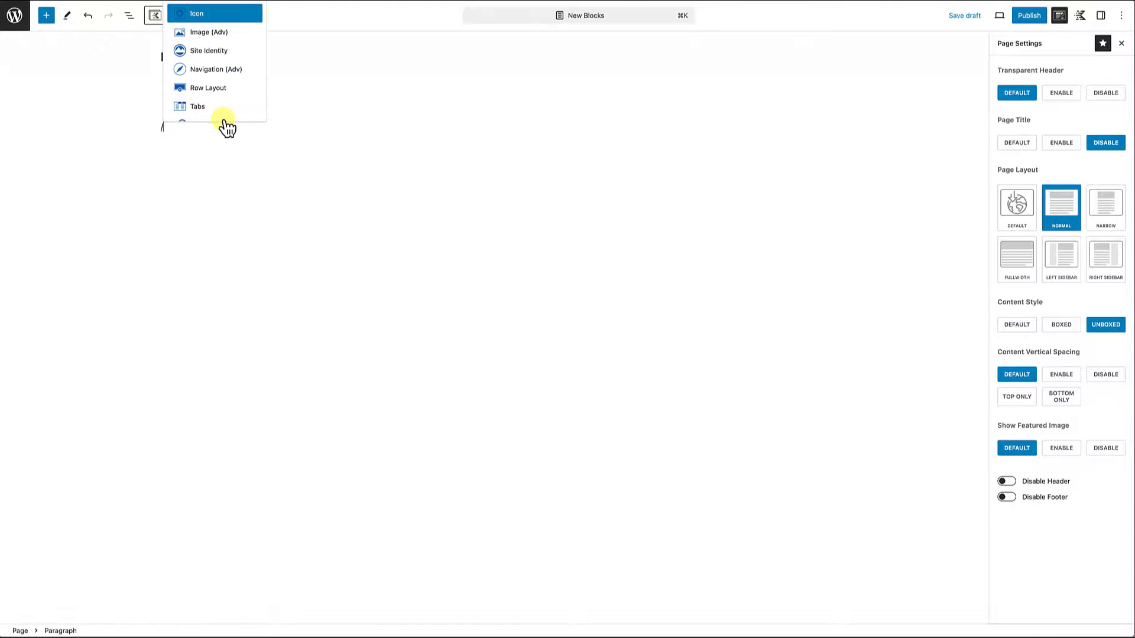
- Look up navigation blocks from the paragraph with "/navig" and clear the search word
text(navig)
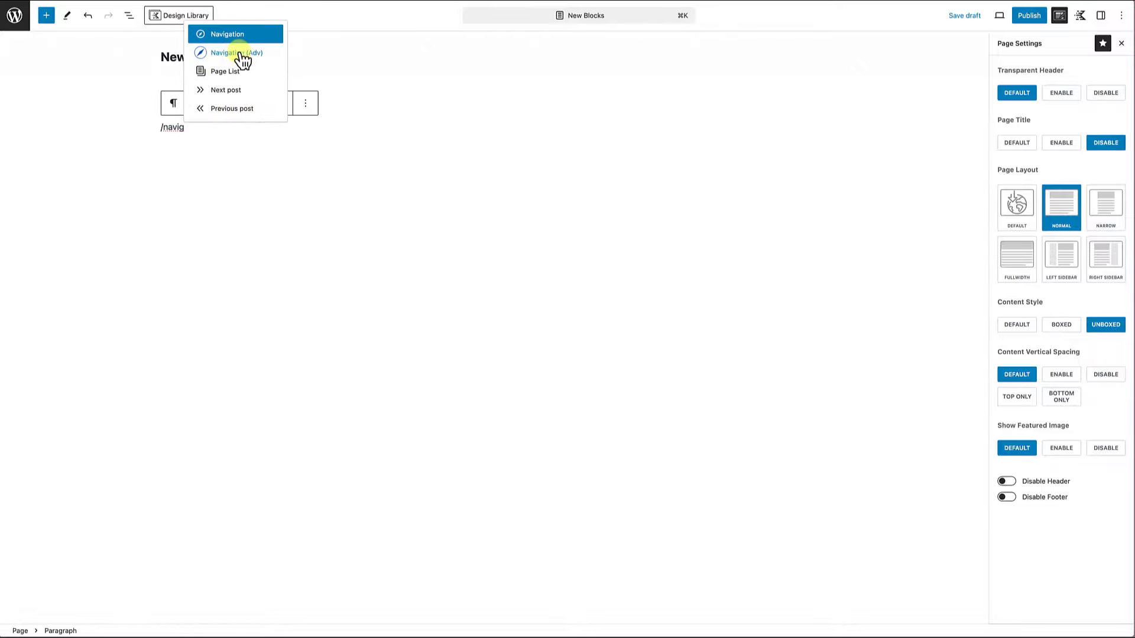
key(BackSpace)
key(BackSpace)
key(BackSpace)
key(BackSpace)
key(BackSpace)
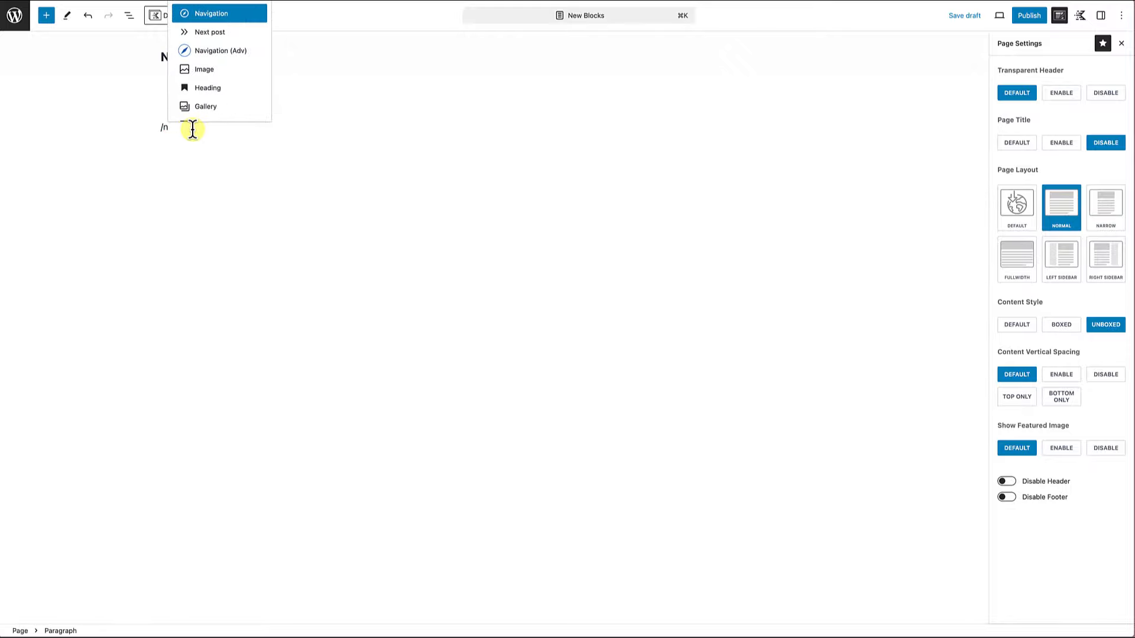
- Look up the site blocks with "/site", then the search blocks with "/search"
text(site)
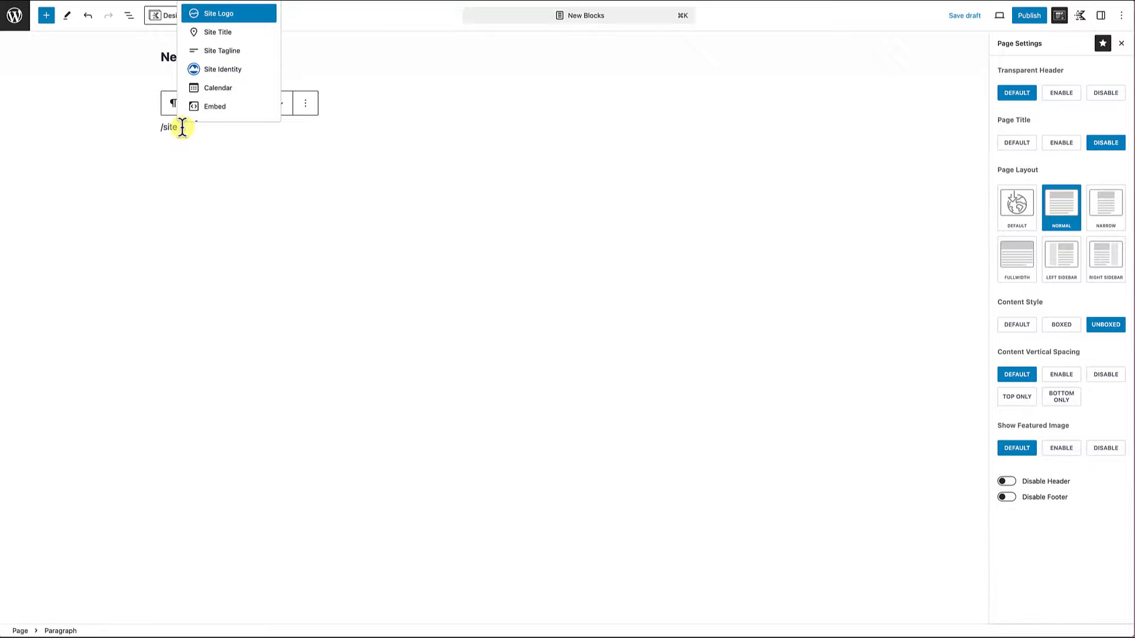
key(BackSpace)
key(BackSpace)
key(BackSpace)
key(BackSpace)
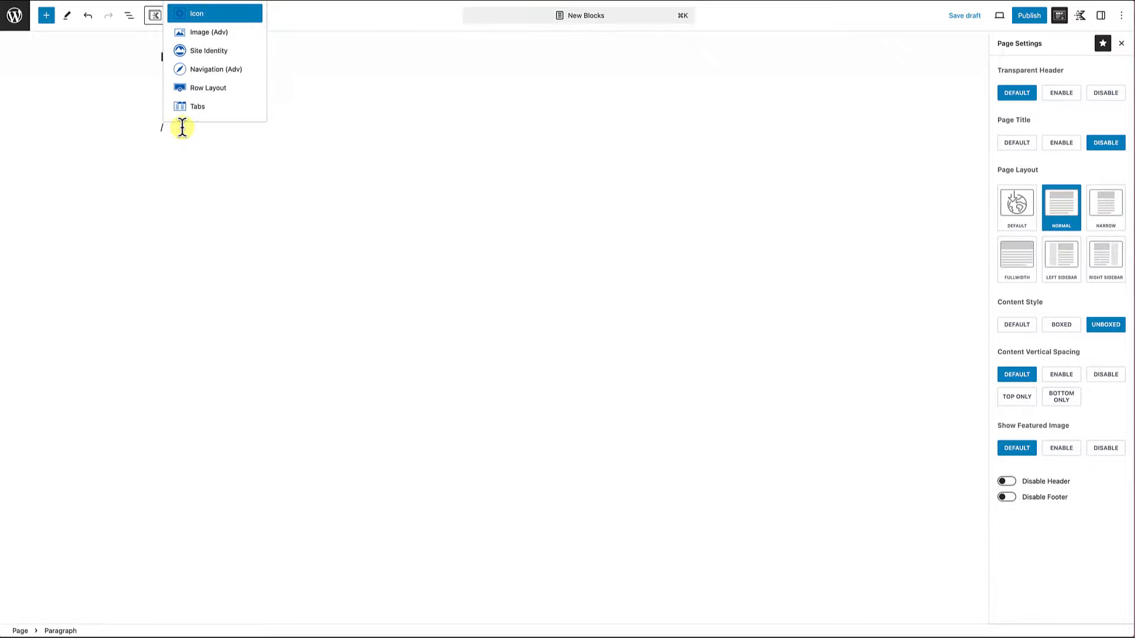
text(search)
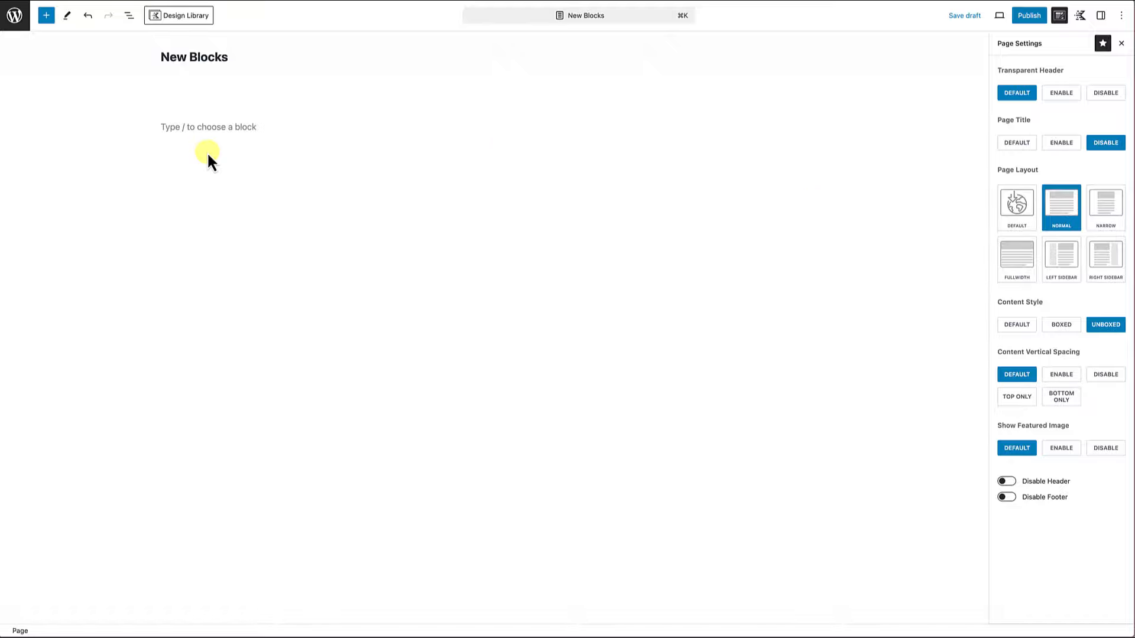
- Insert a Header (Adv) block in the empty page and start creating a new header
click(172, 127)
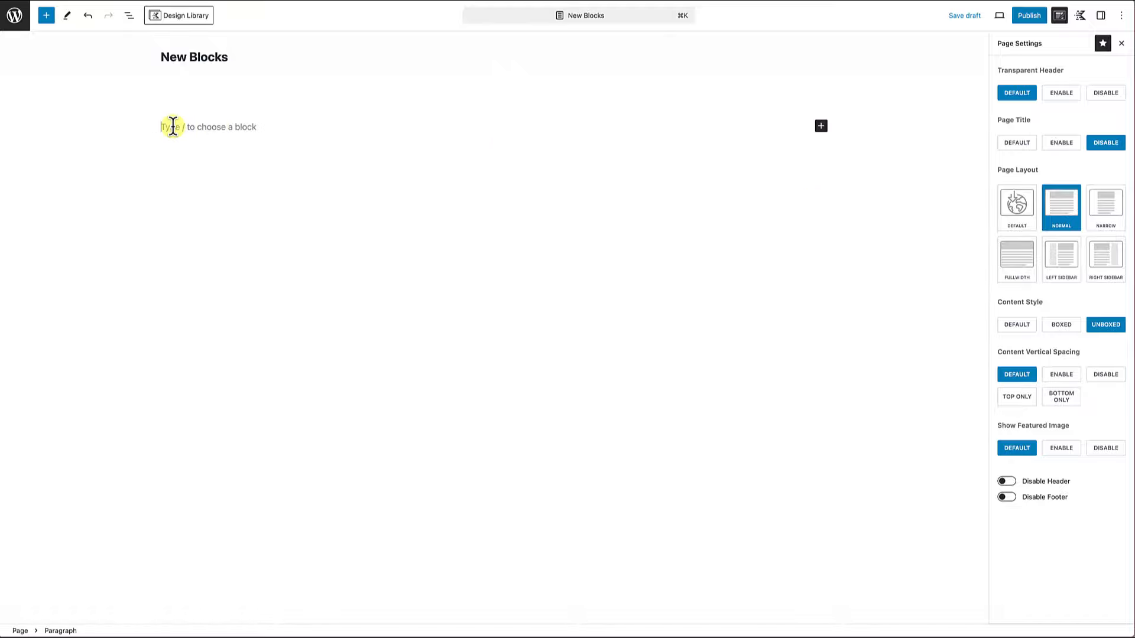
text(/header)
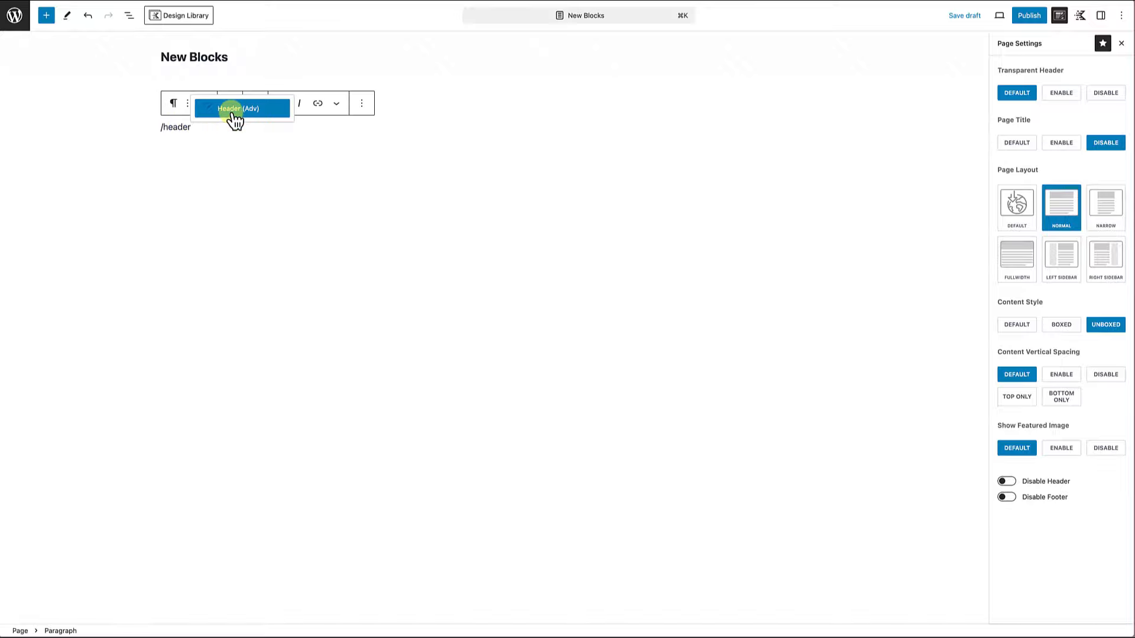
click(234, 112)
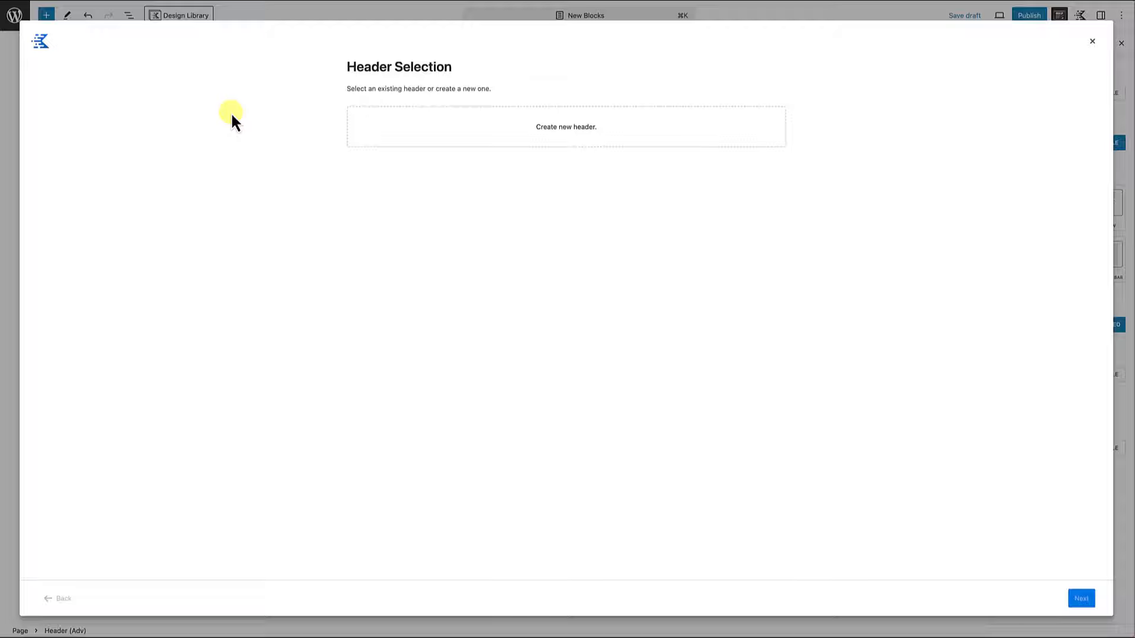
click(562, 131)
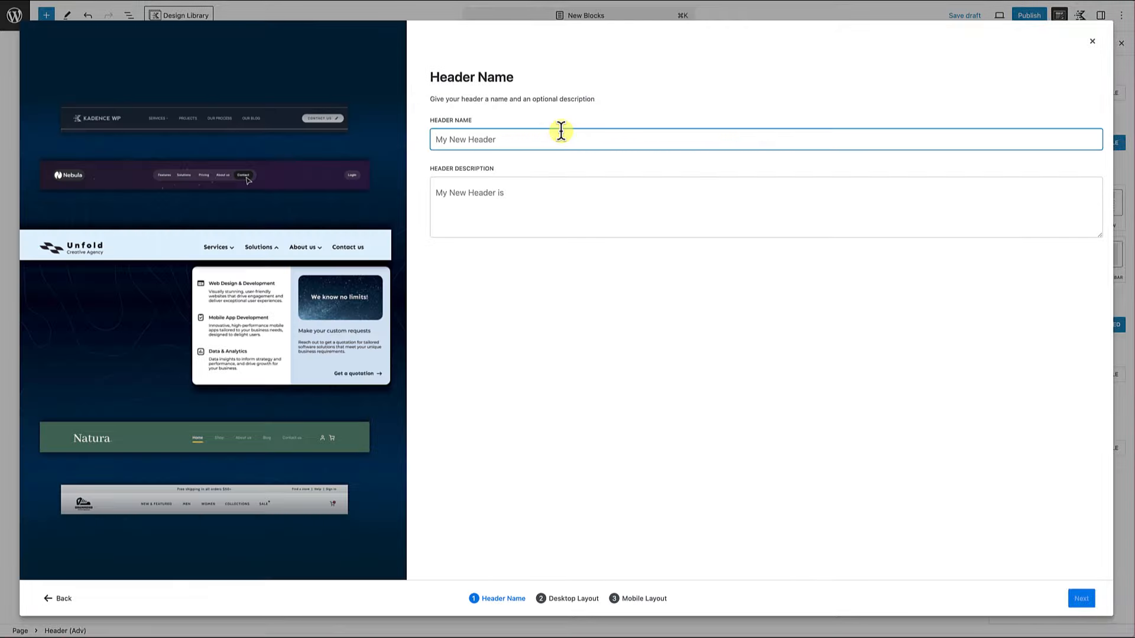
- Enter "Our Custom Header 1" as both the header name and description, and continue to the desktop layout choice
text(Our Custom Header 1)
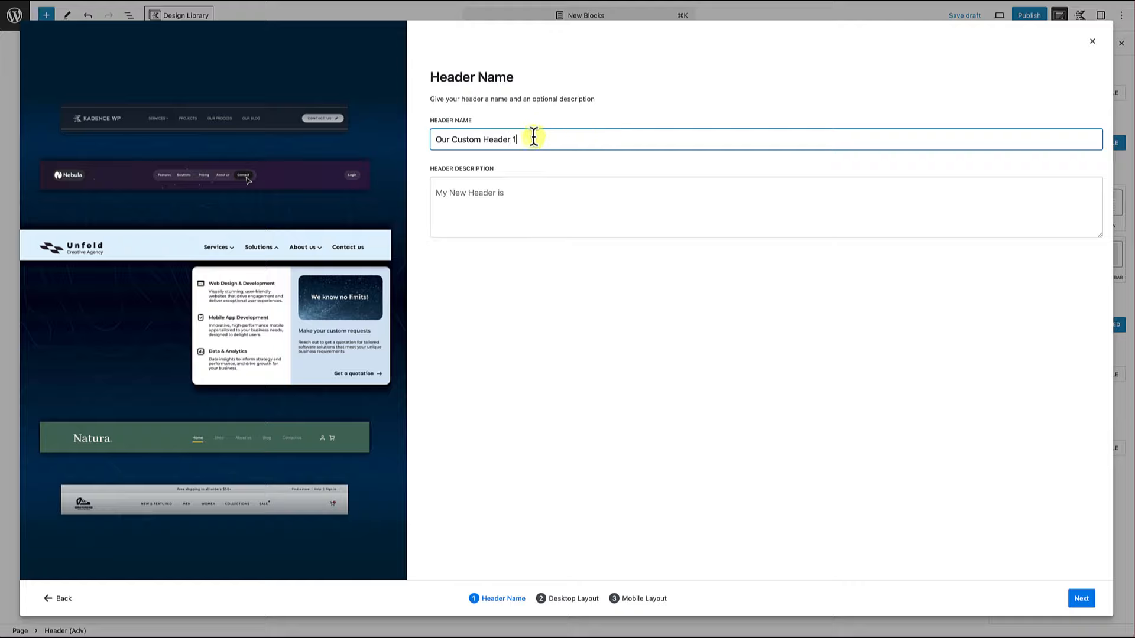
drag(532, 137, 414, 140)
key(super+c)
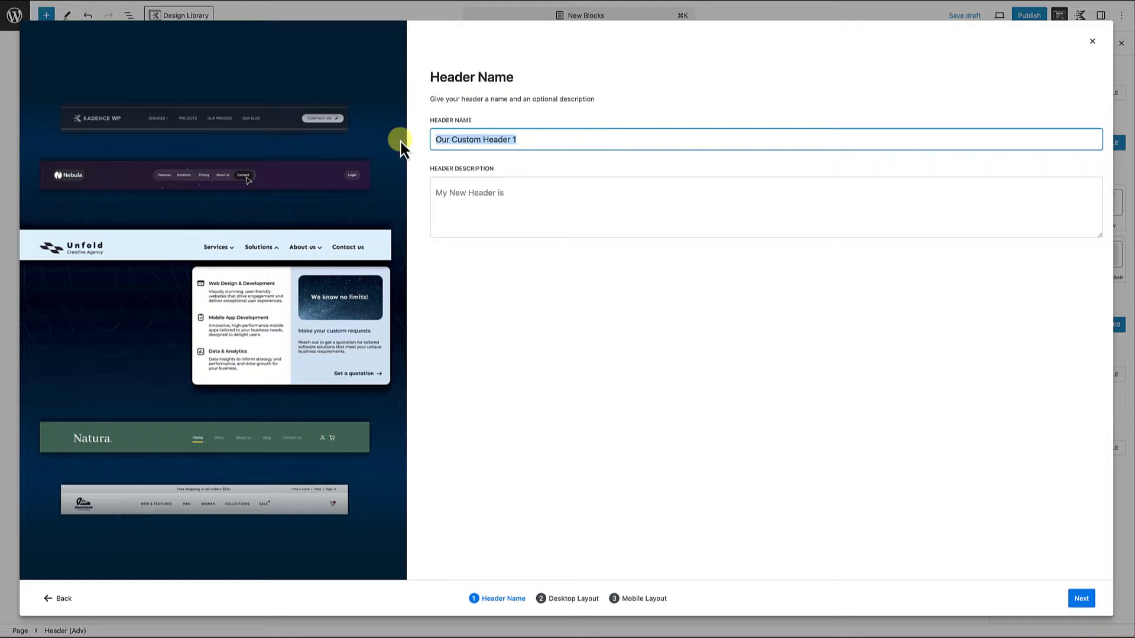
click(461, 191)
key(super+v)
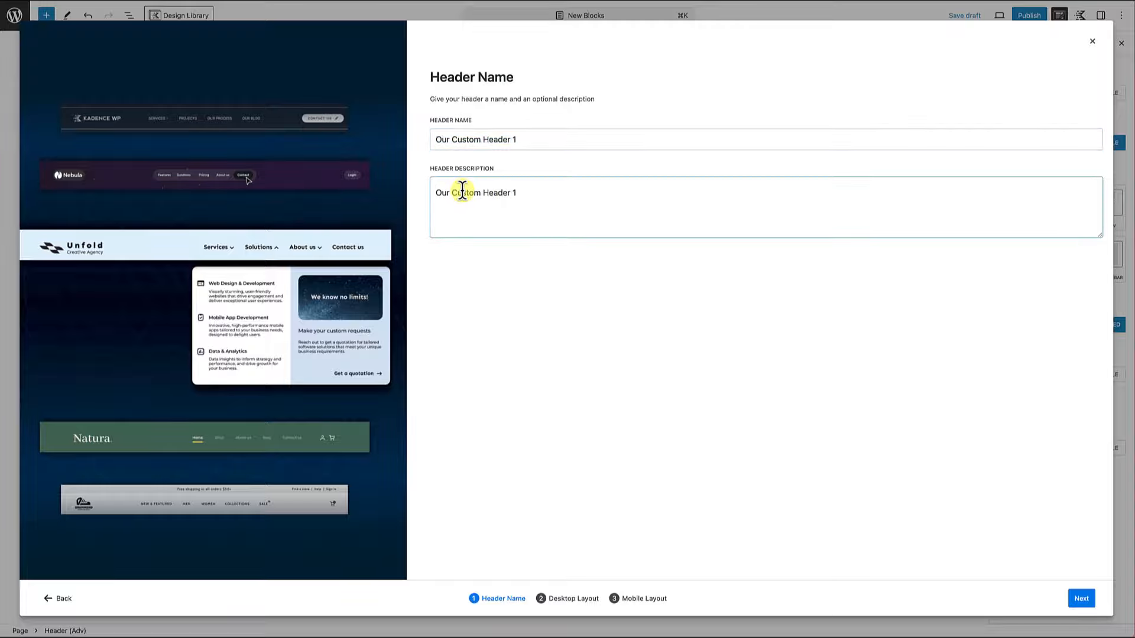
click(1086, 602)
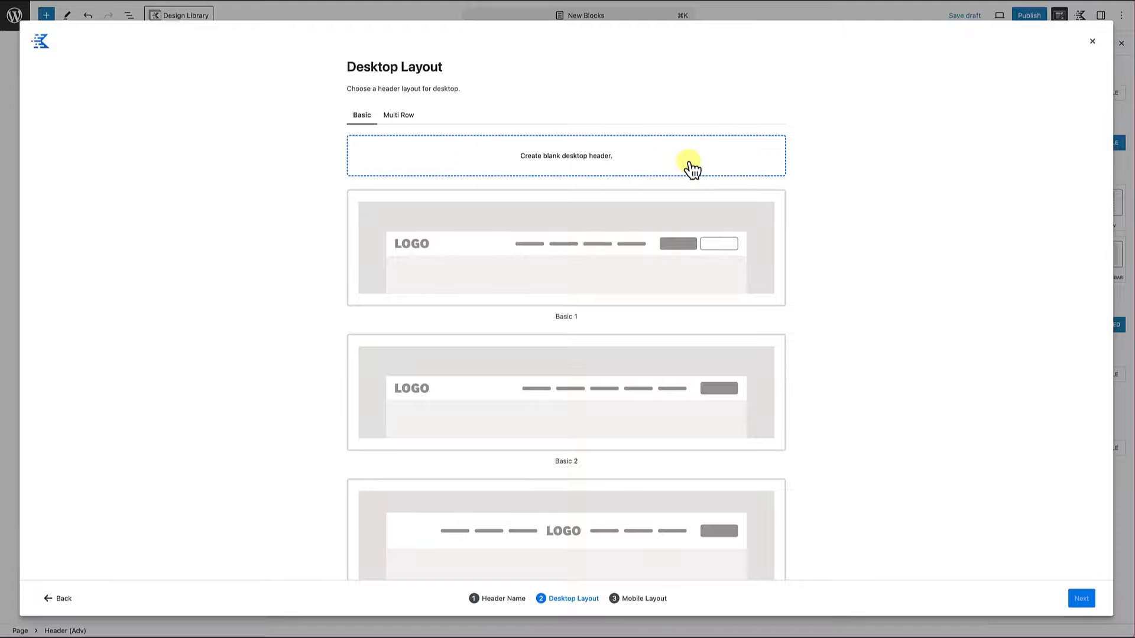
- Examine the available Basic and Multi Row desktop header layouts
scroll(591, 272, down, 6)
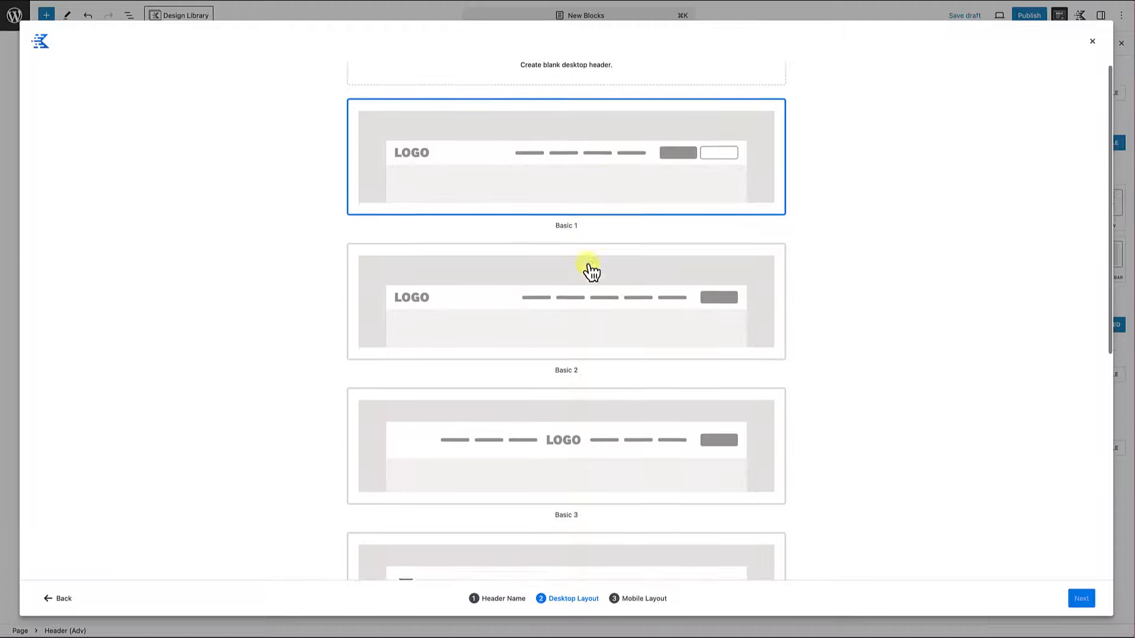
scroll(591, 272, down, 4)
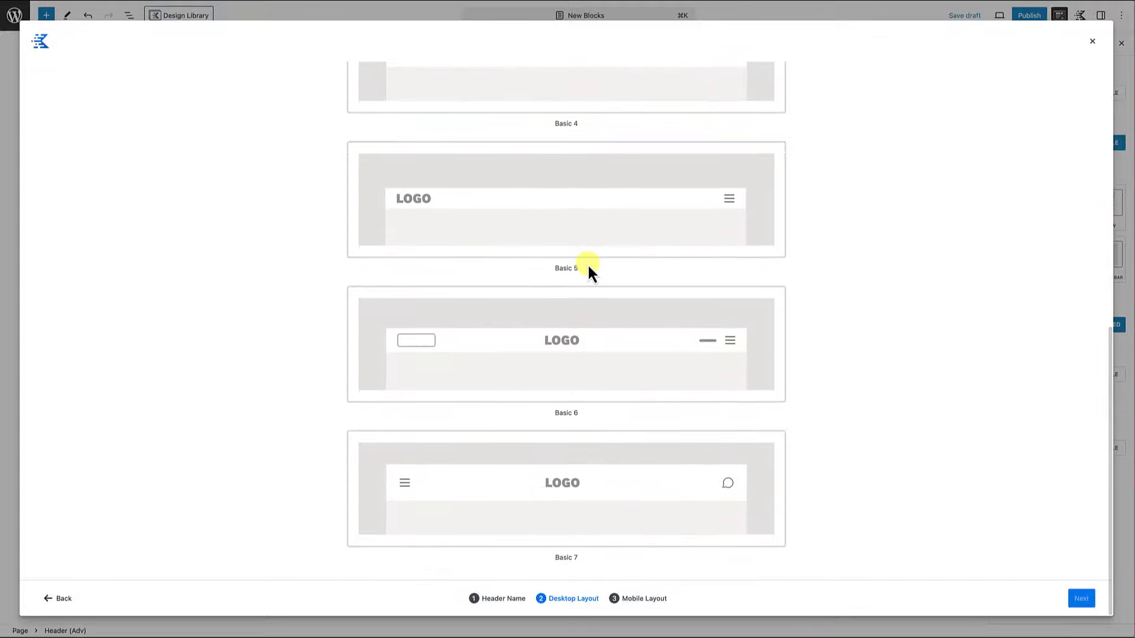
scroll(591, 272, up, 5)
scroll(591, 272, up, 3)
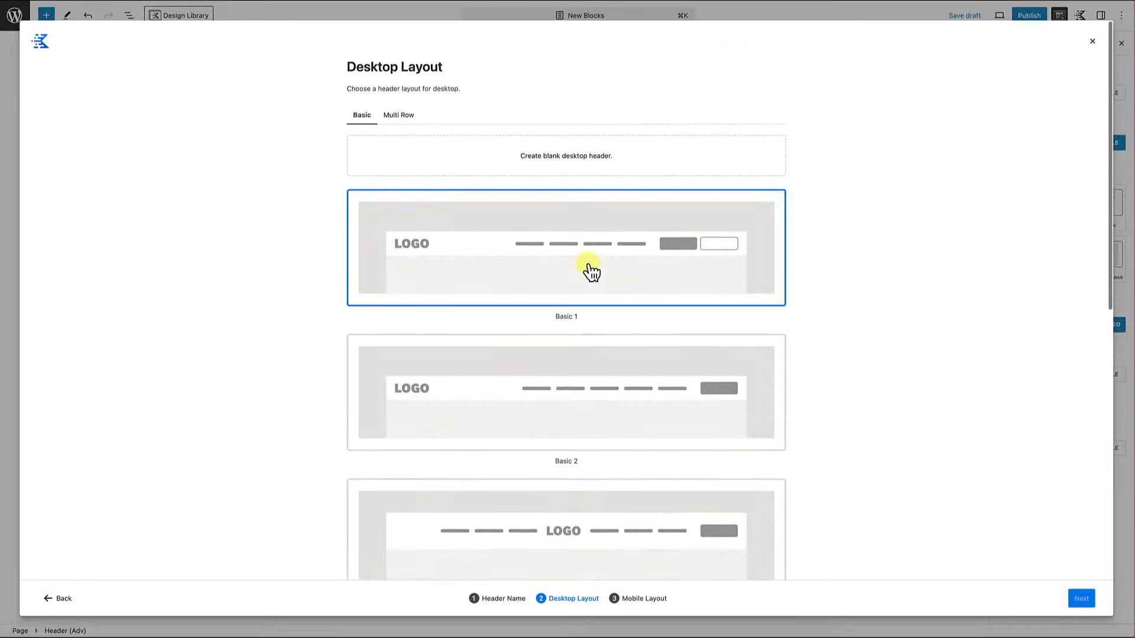
click(404, 121)
scroll(431, 308, down, 1)
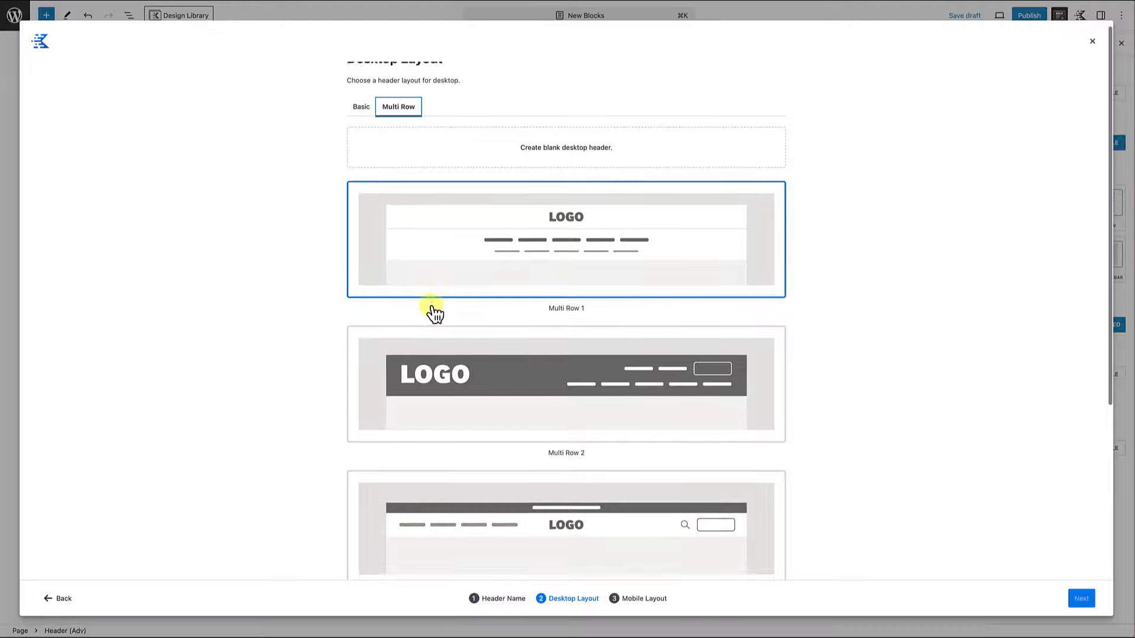
scroll(430, 305, down, 2)
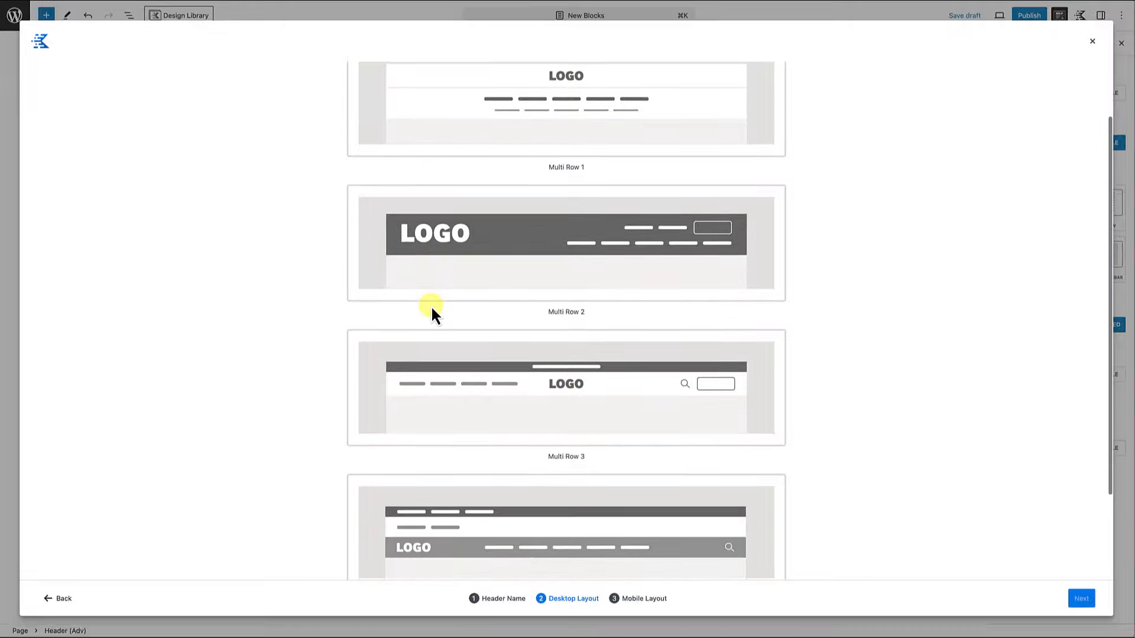
scroll(431, 306, down, 1)
scroll(431, 306, down, 2)
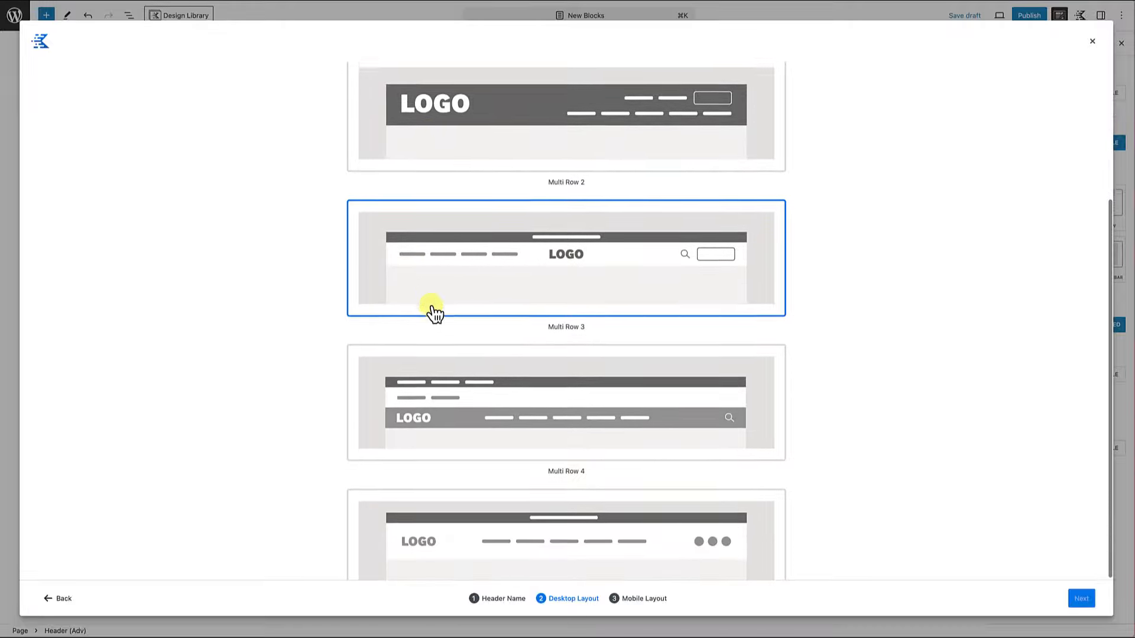
scroll(431, 305, down, 1)
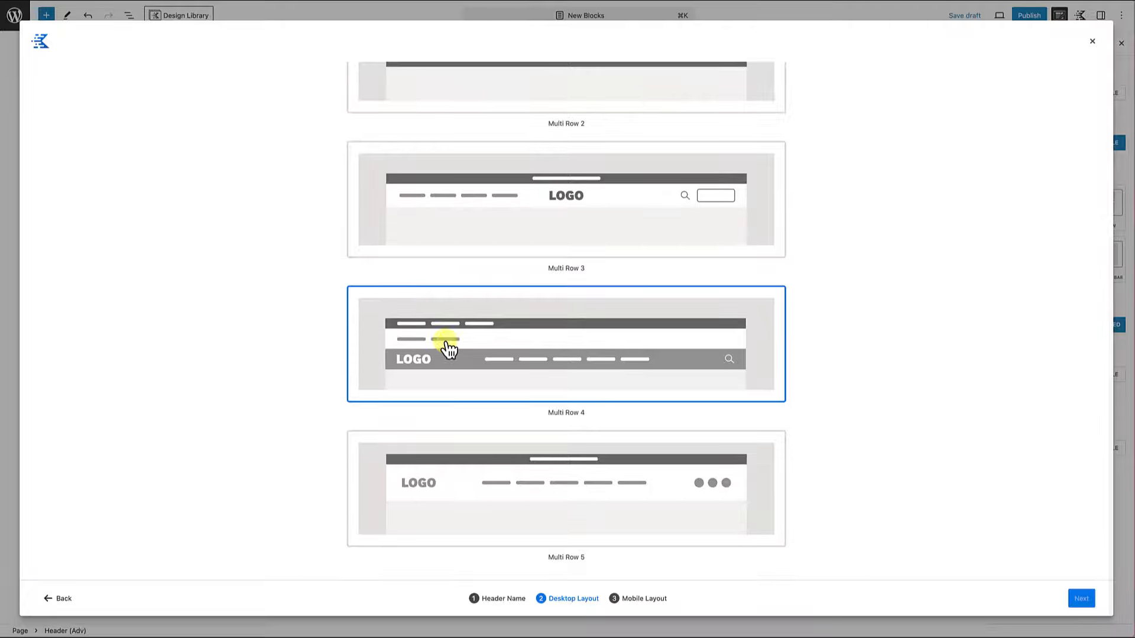
click(471, 331)
scroll(469, 389, up, 2)
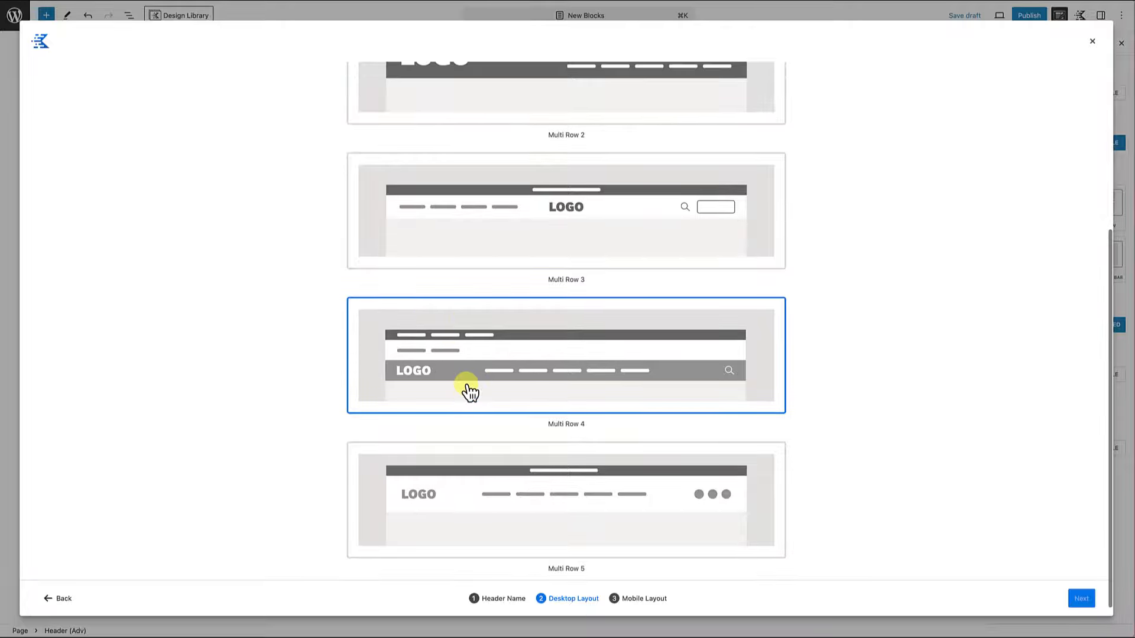
scroll(470, 358, up, 3)
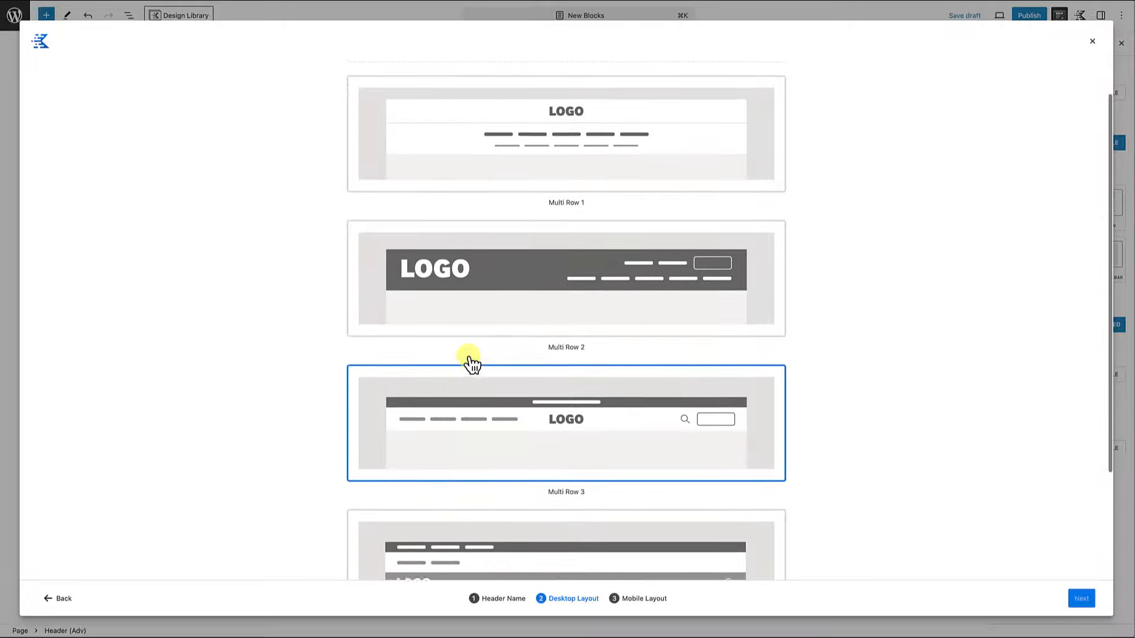
scroll(468, 355, up, 2)
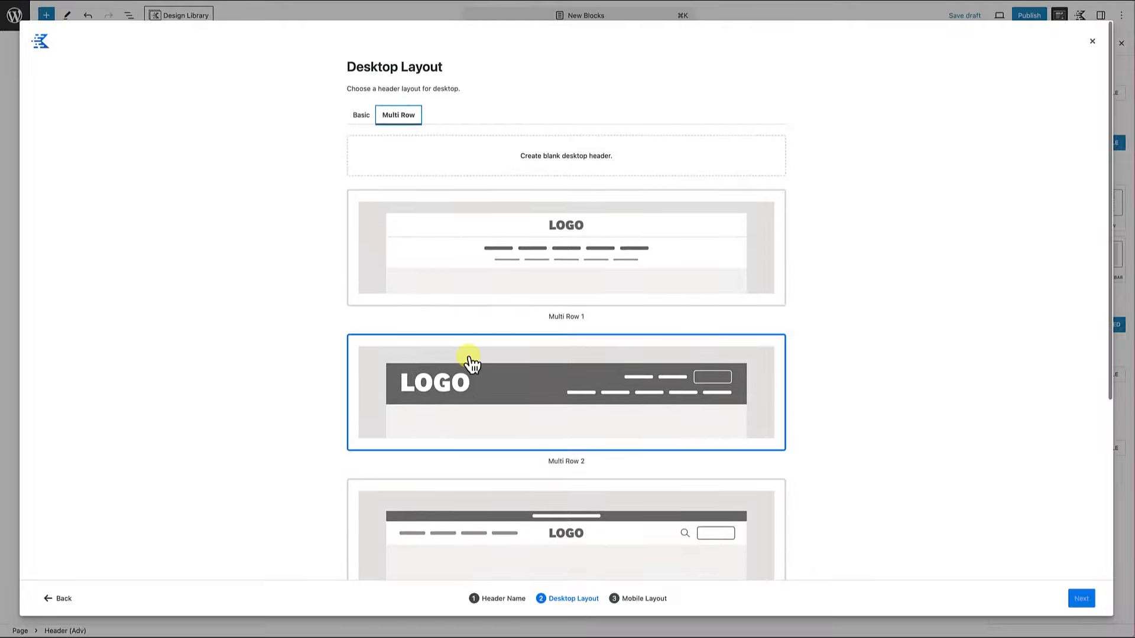
- Choose a blank desktop header and a blank tablet/mobile header to create the header
click(361, 117)
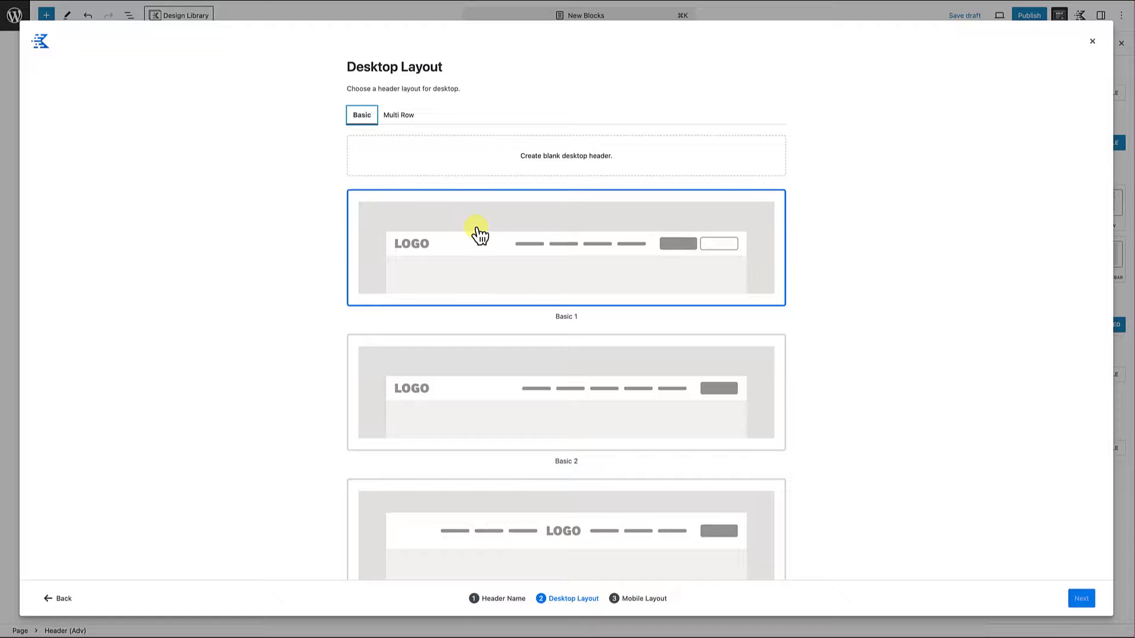
click(556, 171)
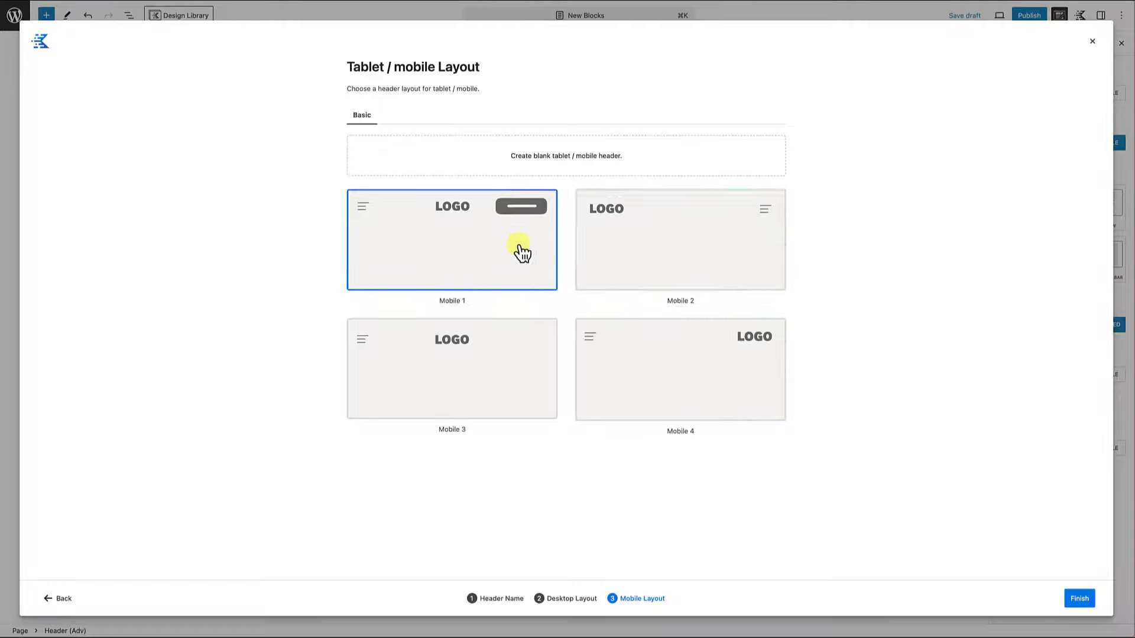
click(543, 164)
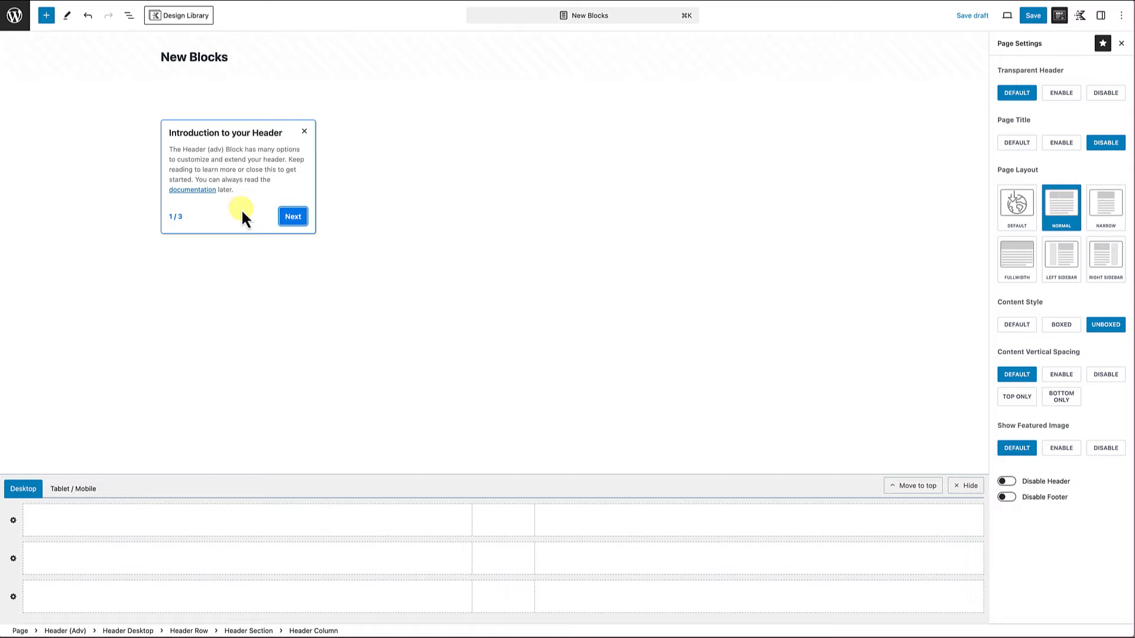
- Go through the three-part header introduction and finish it
click(292, 219)
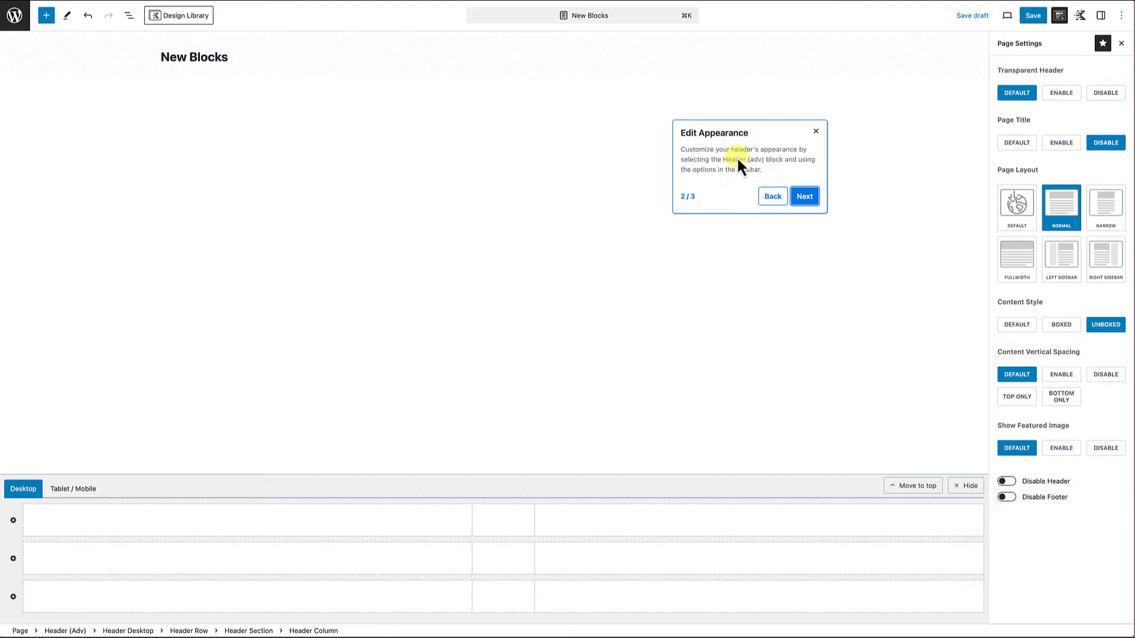
click(804, 196)
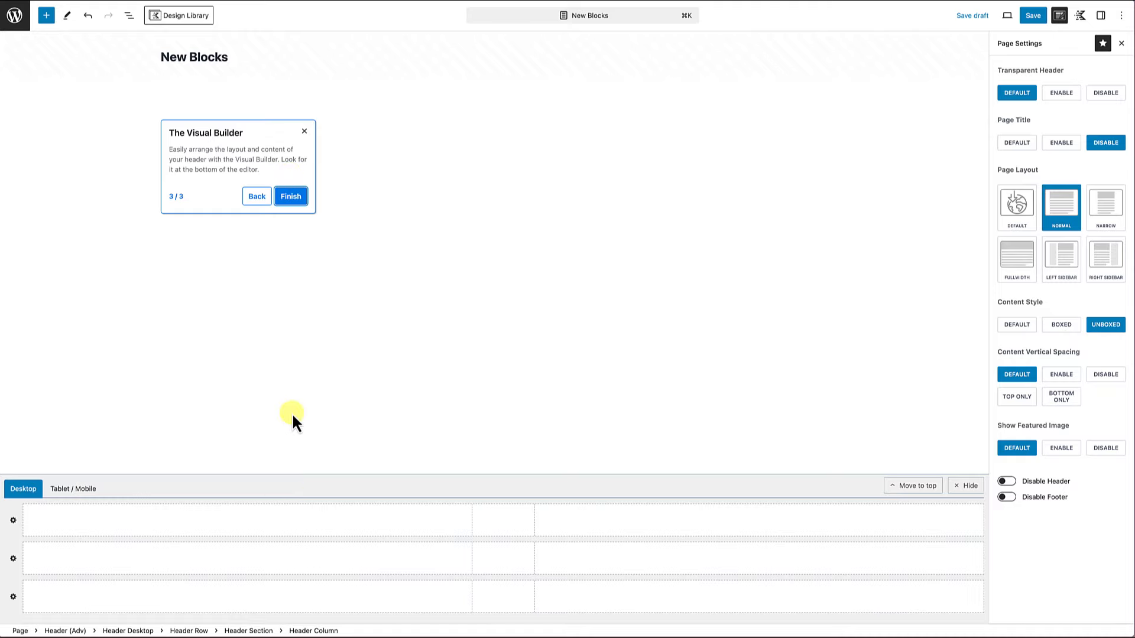
click(291, 198)
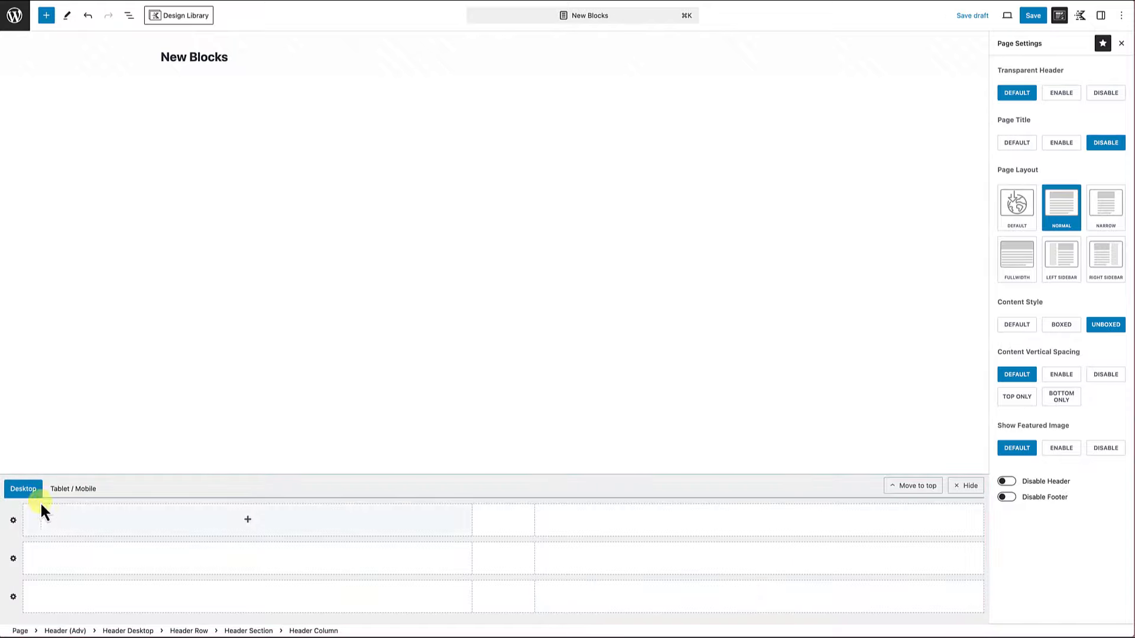
- Check the header's tablet/mobile view in the visual builder and return to the desktop view
click(25, 491)
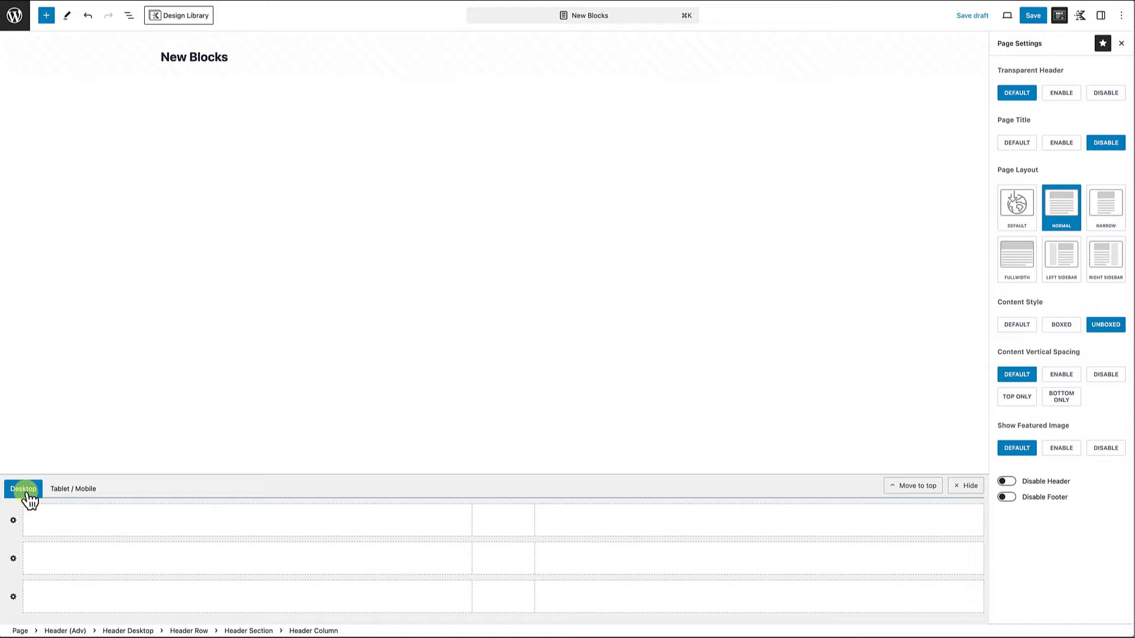
click(70, 495)
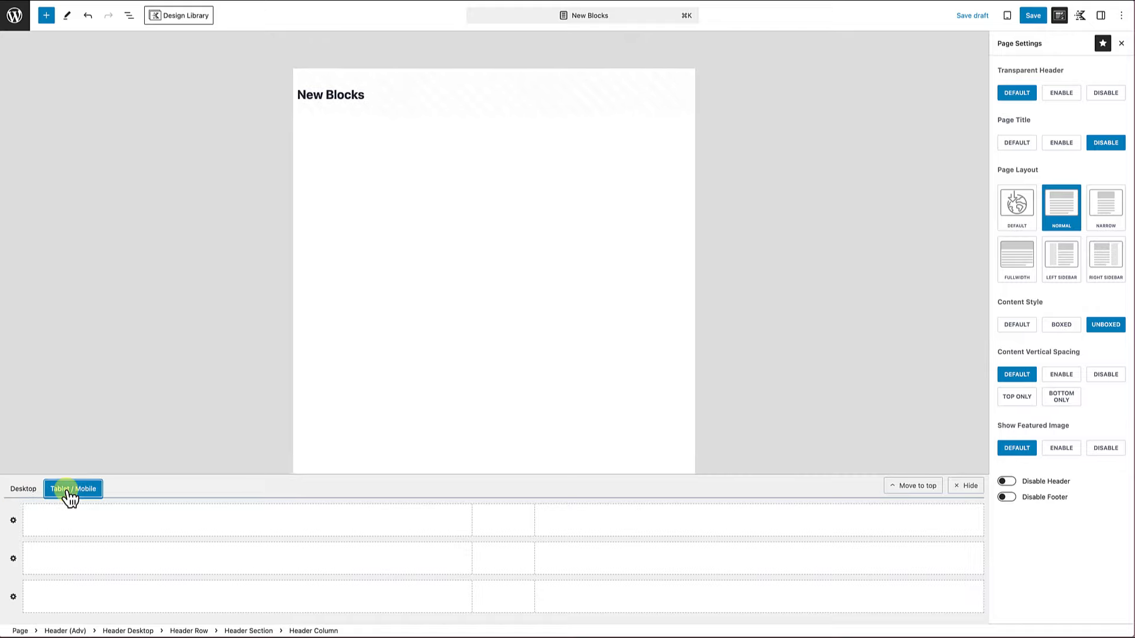
click(23, 495)
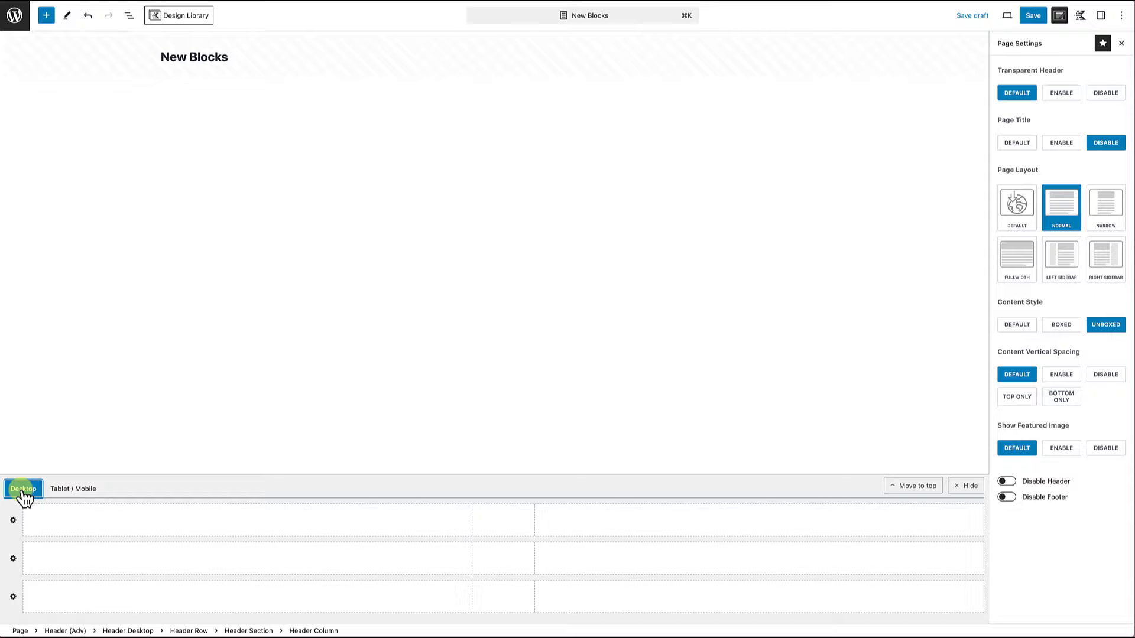
- Try docking the visual builder above the page, return it below the page, hide it and reopen it
click(906, 491)
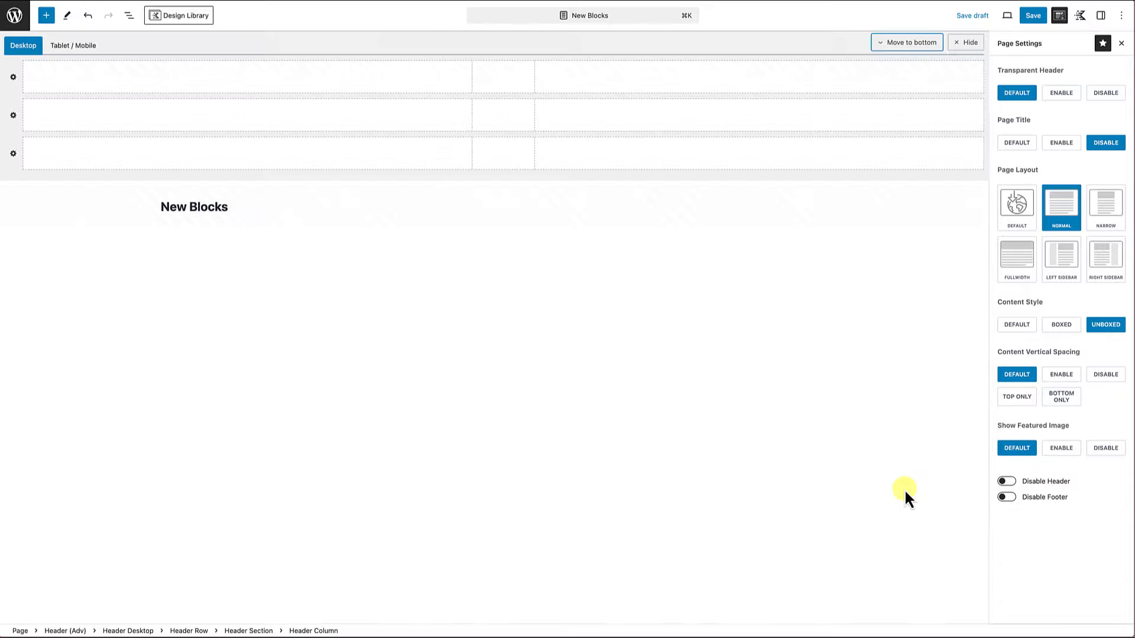
click(906, 44)
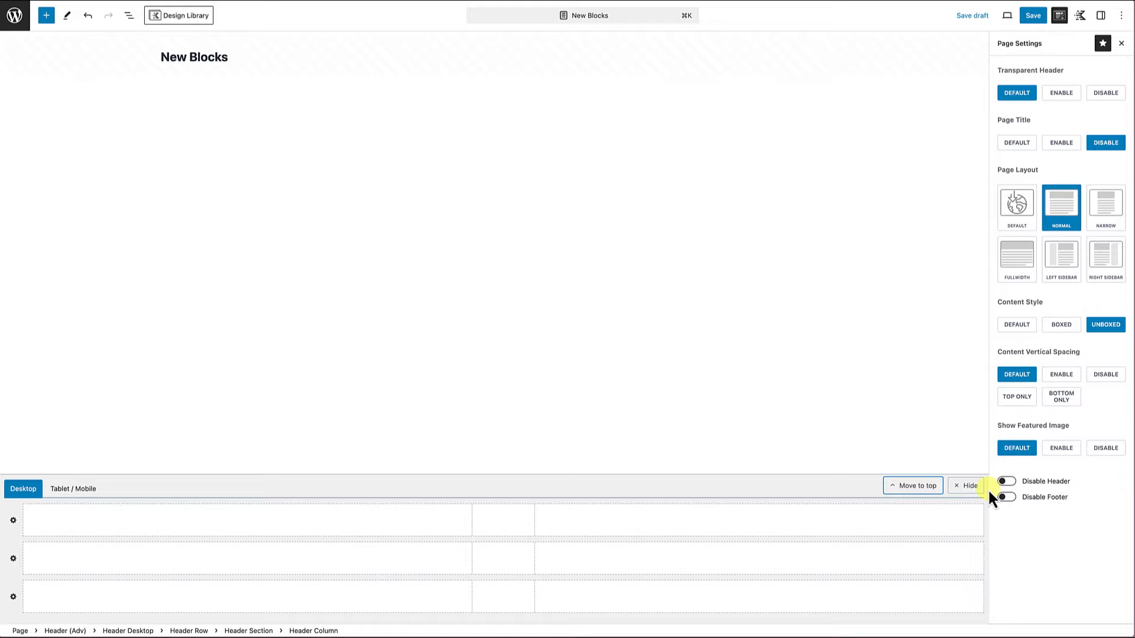
click(971, 489)
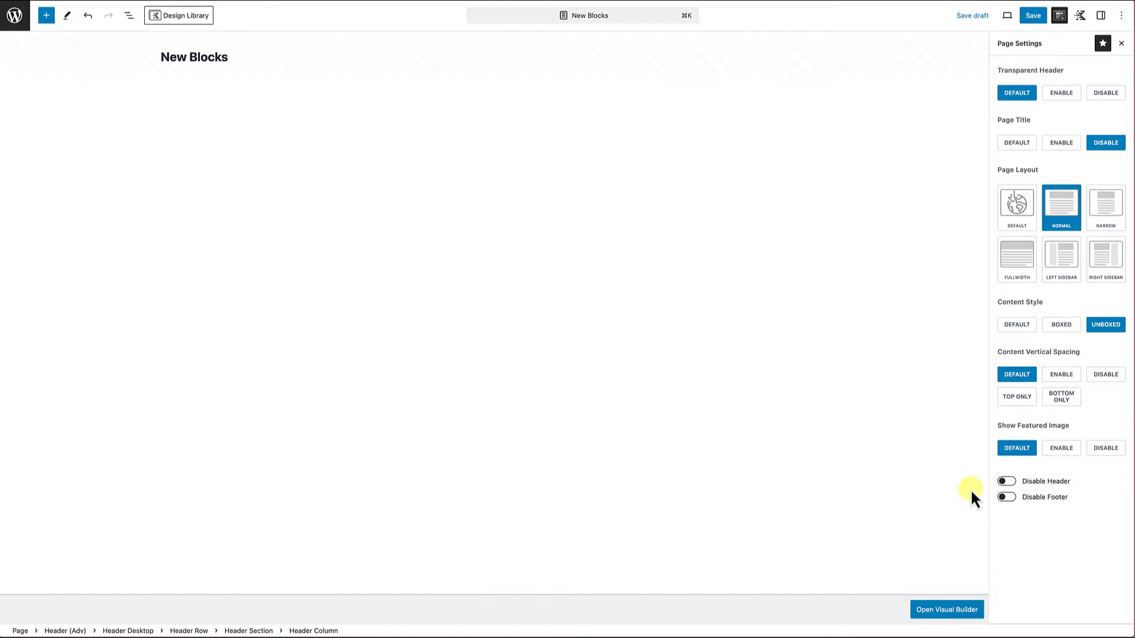
click(947, 615)
mouse_move(950, 618)
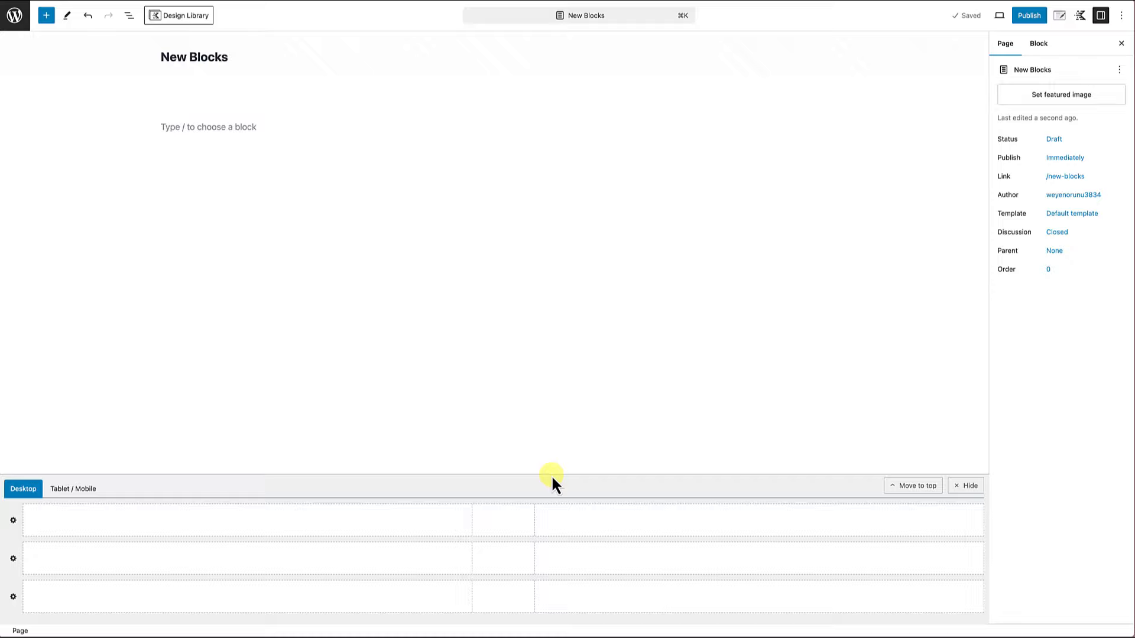
- Add a Site Identity block to the left section of the middle desktop header row
mouse_move(382, 526)
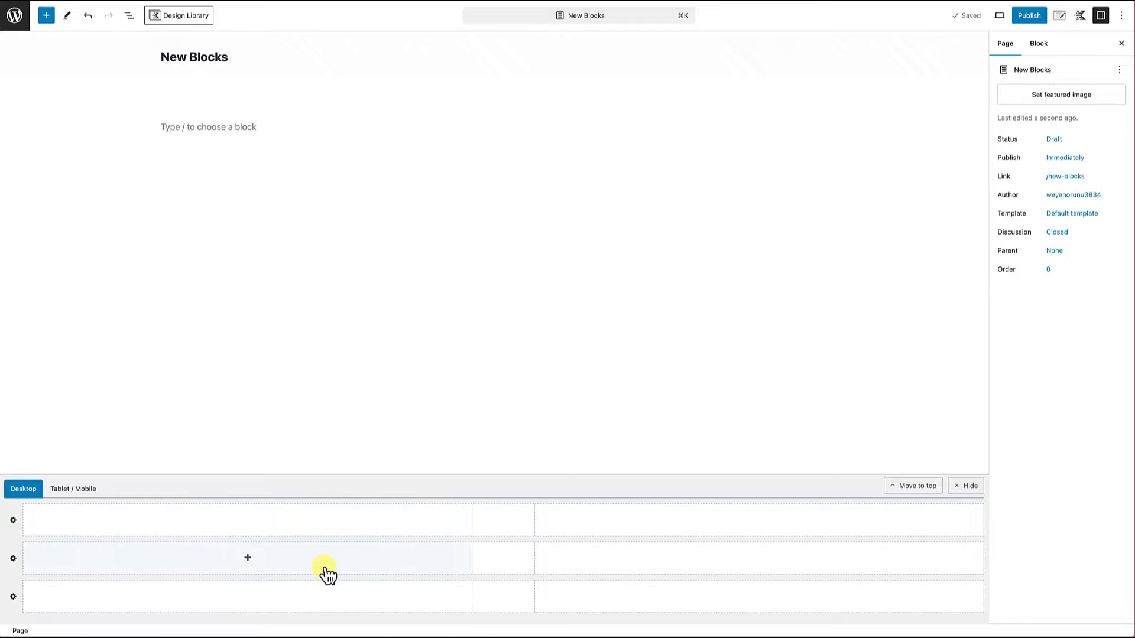
click(248, 560)
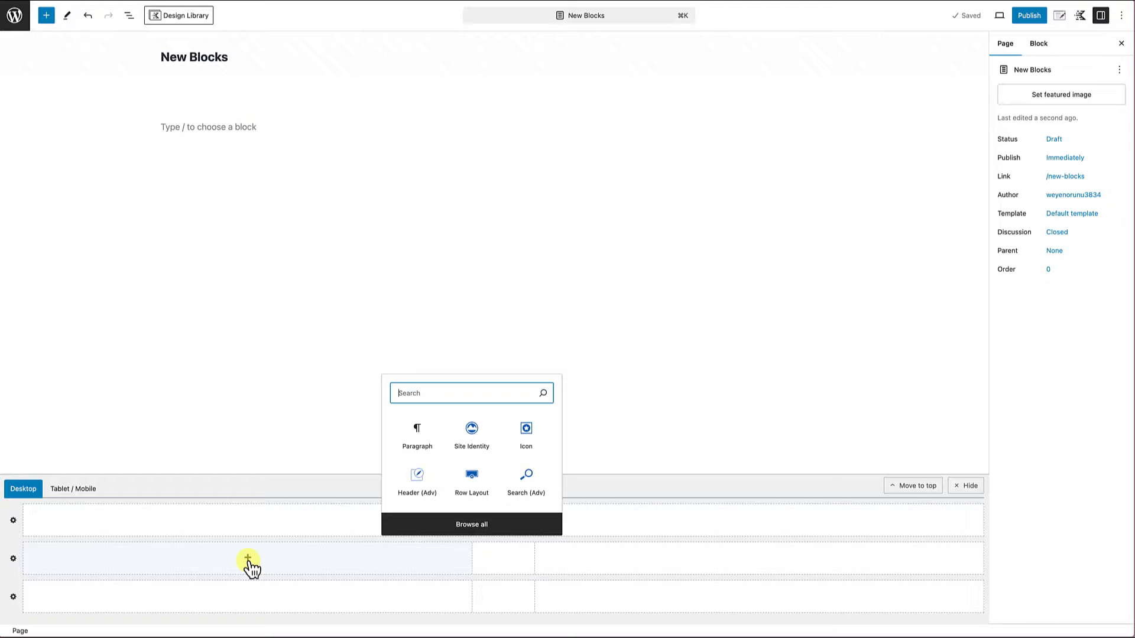
click(472, 448)
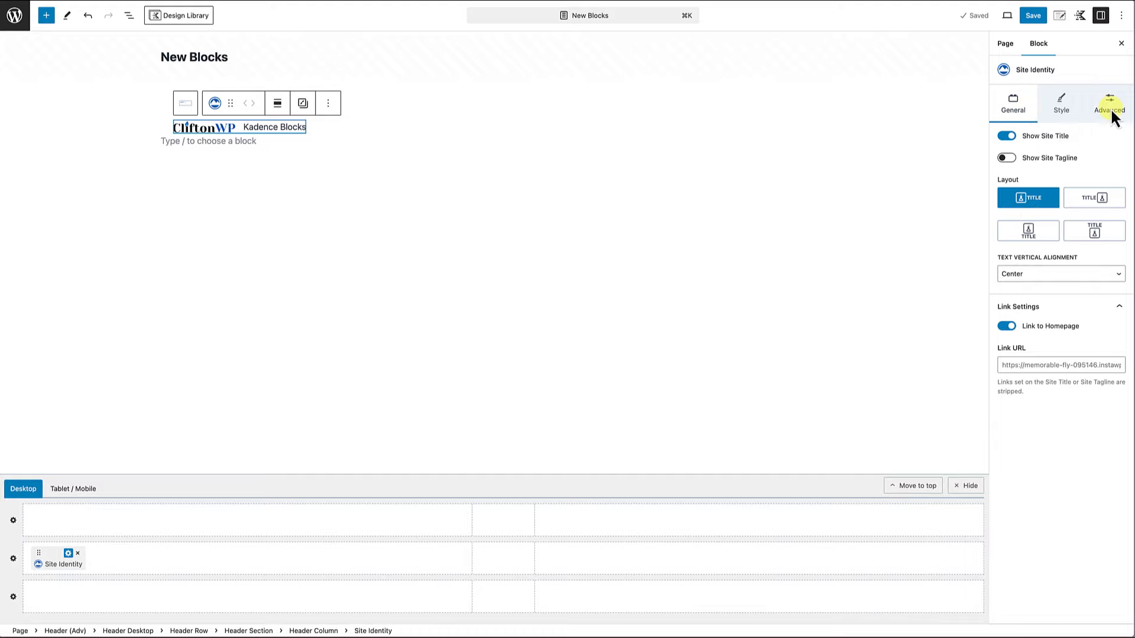
- Hide the site title in the Site Identity block and turn off its link to the homepage
click(1009, 137)
click(1006, 136)
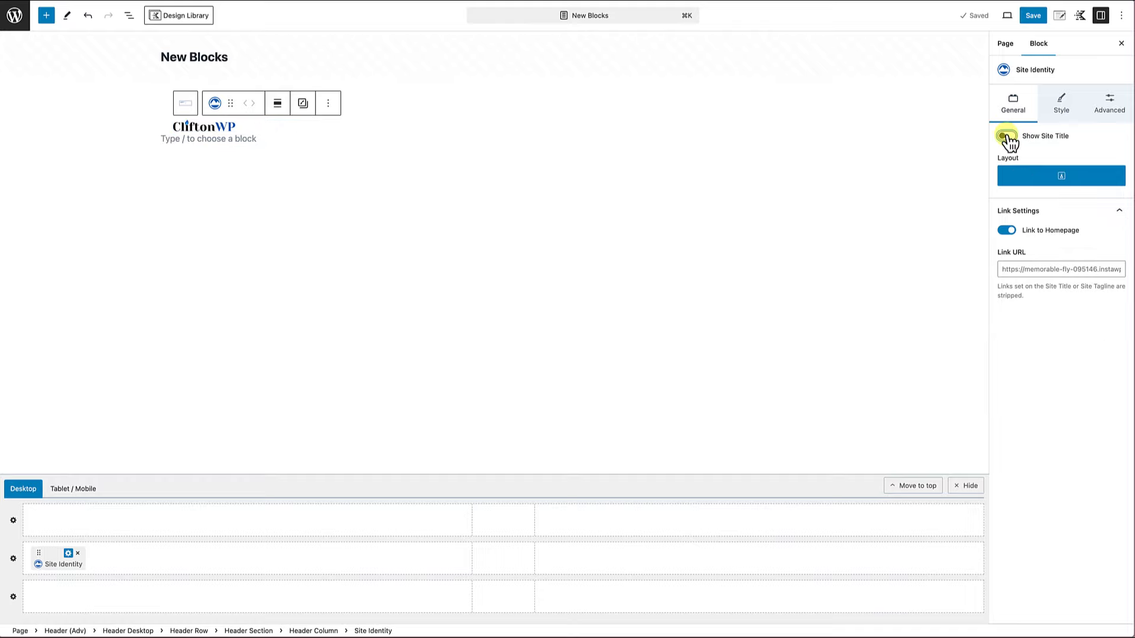
click(1009, 230)
- Examine the Site Identity block's style, spacing, HTML anchor and CSS class settings
click(1064, 112)
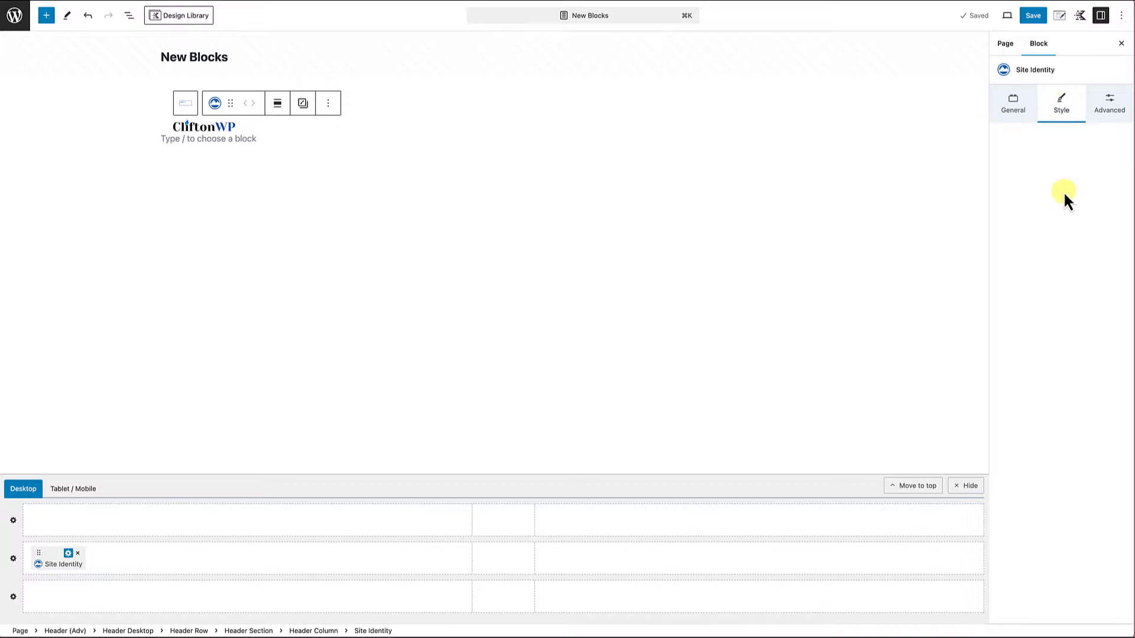
click(1104, 118)
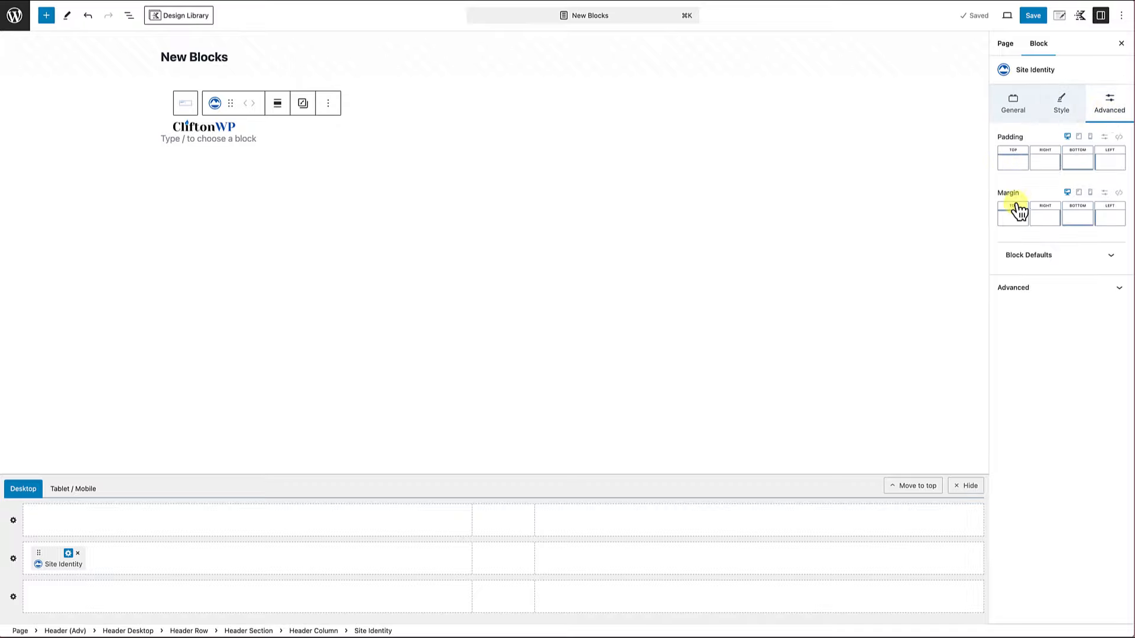
click(1052, 295)
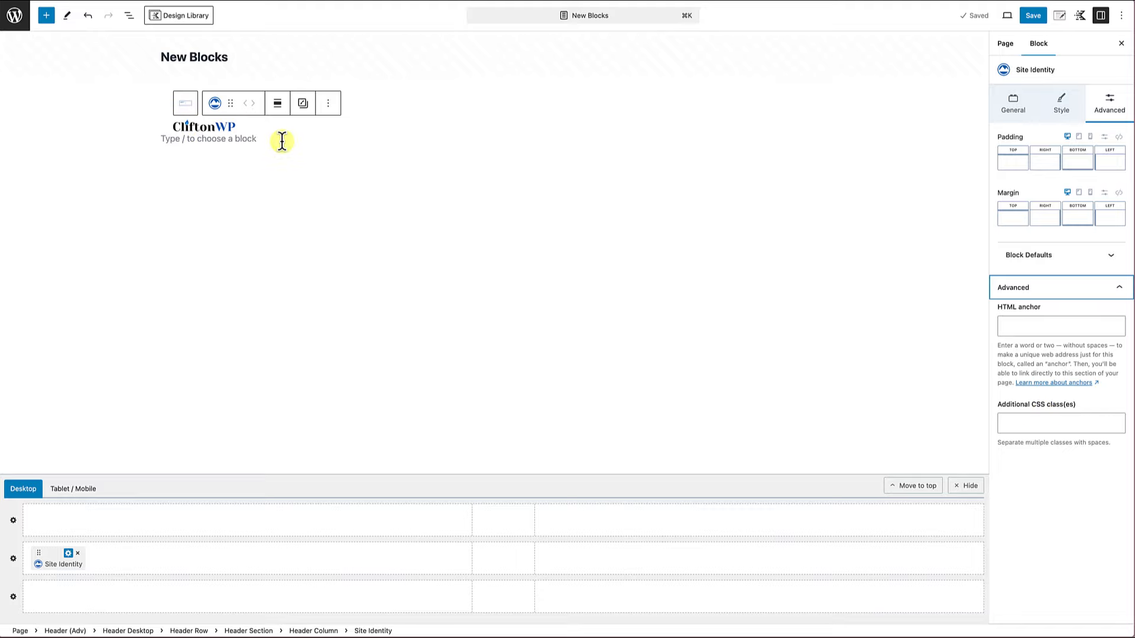
- Select the site logo, check its replacement options and enlarge the image to a width of 130
click(197, 127)
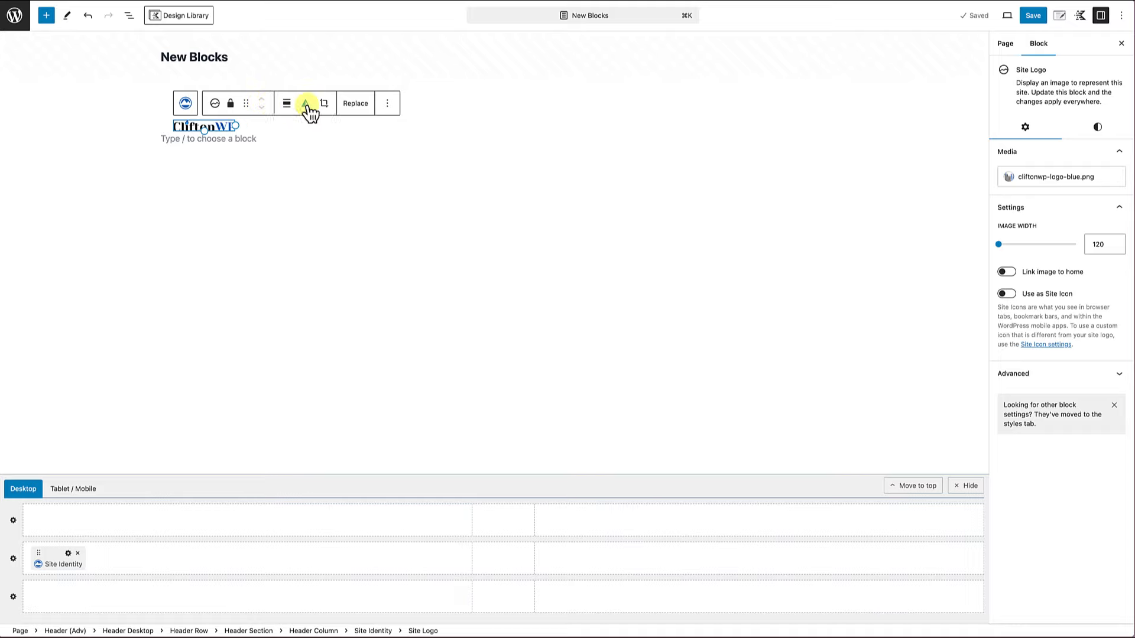
click(358, 106)
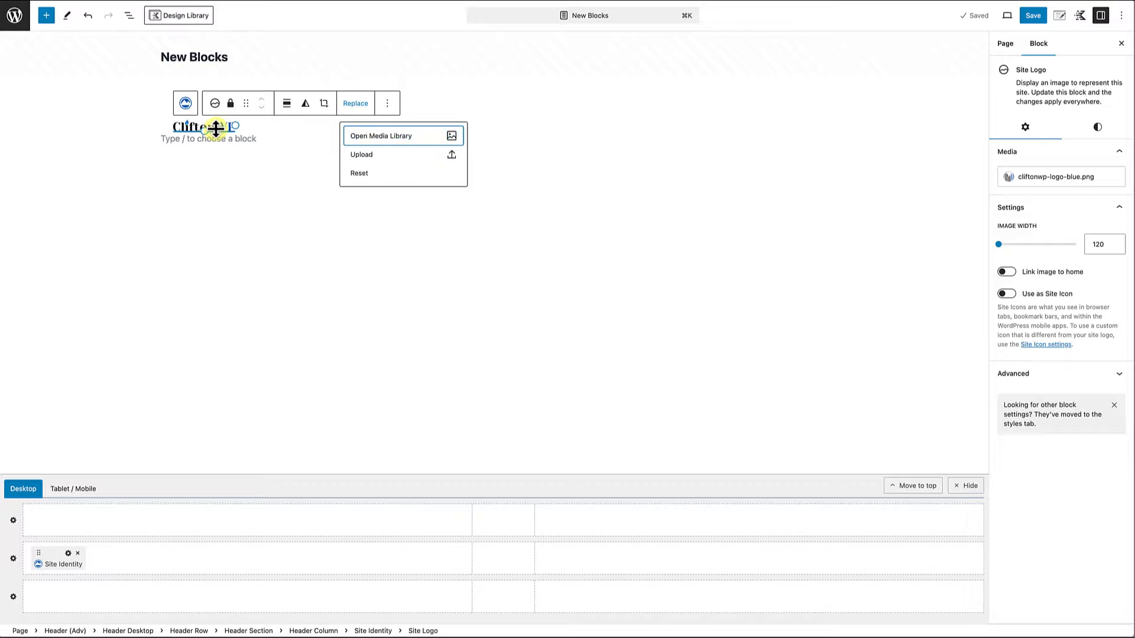
click(216, 129)
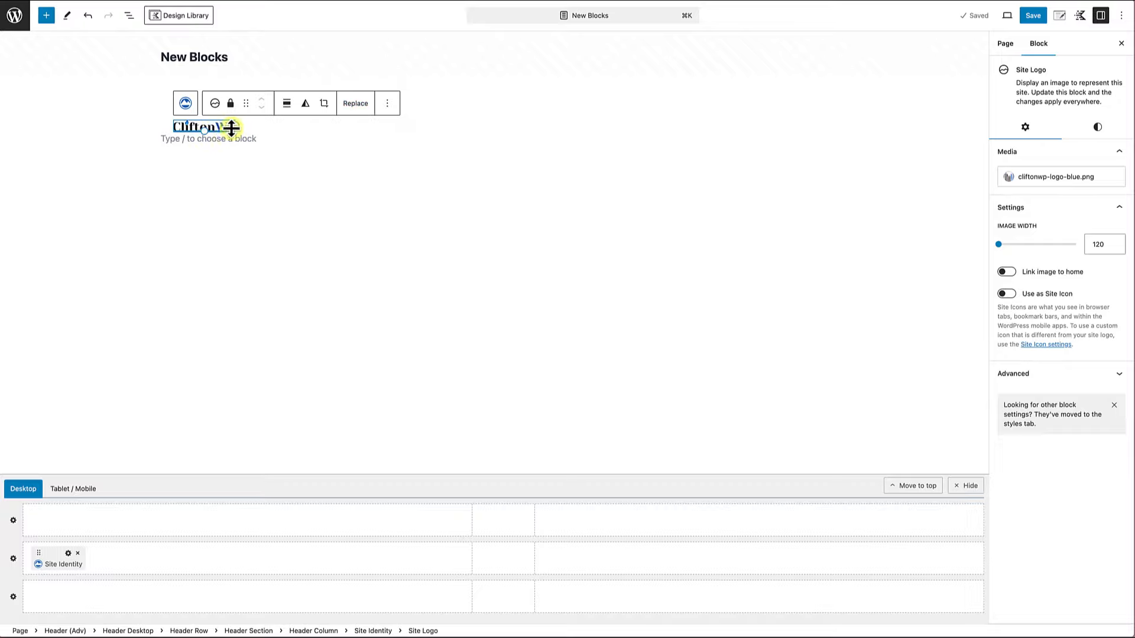
mouse_move(235, 127)
mouse_down()
mouse_move(284, 127)
mouse_move(241, 126)
mouse_up()
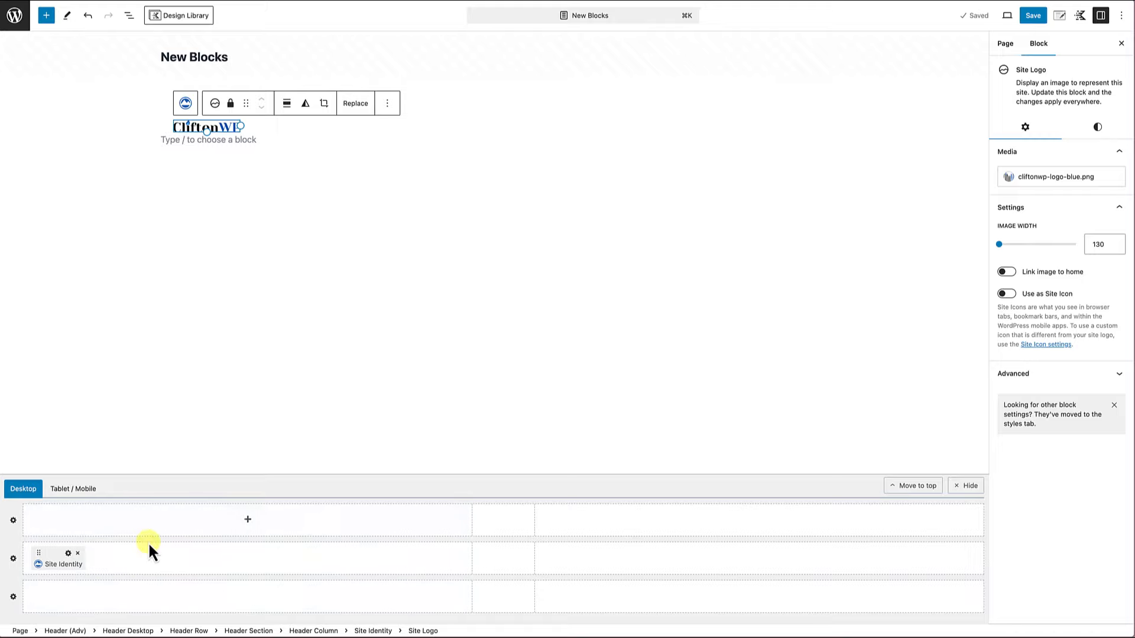
- Try the Single Container layout on the middle header row and switch it back to Header Row
click(14, 560)
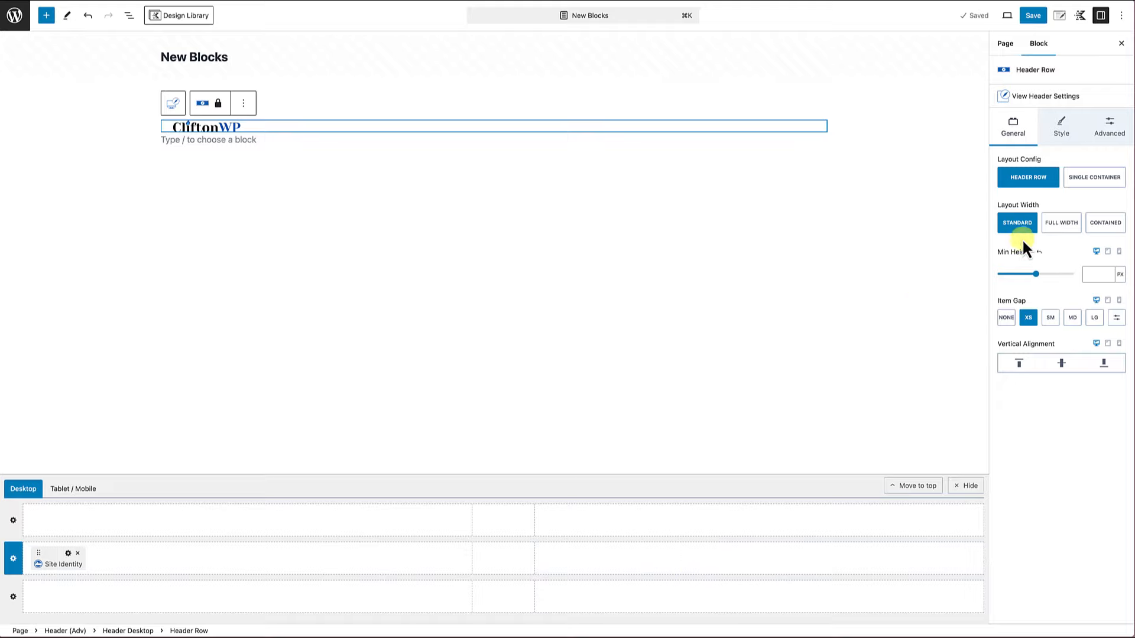
click(1094, 179)
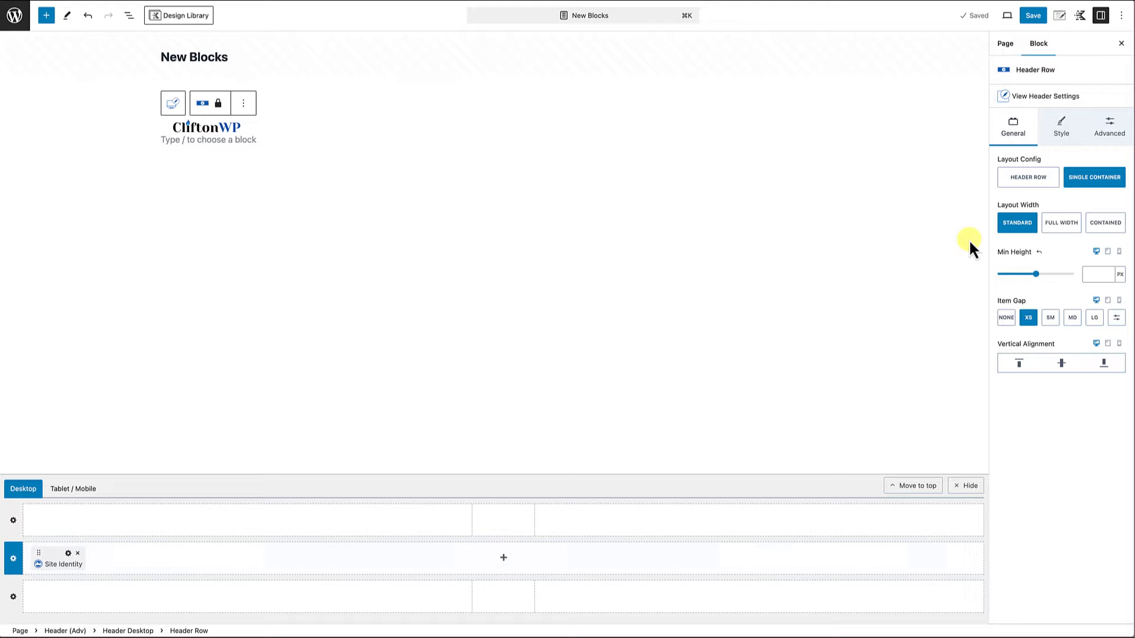
click(1040, 182)
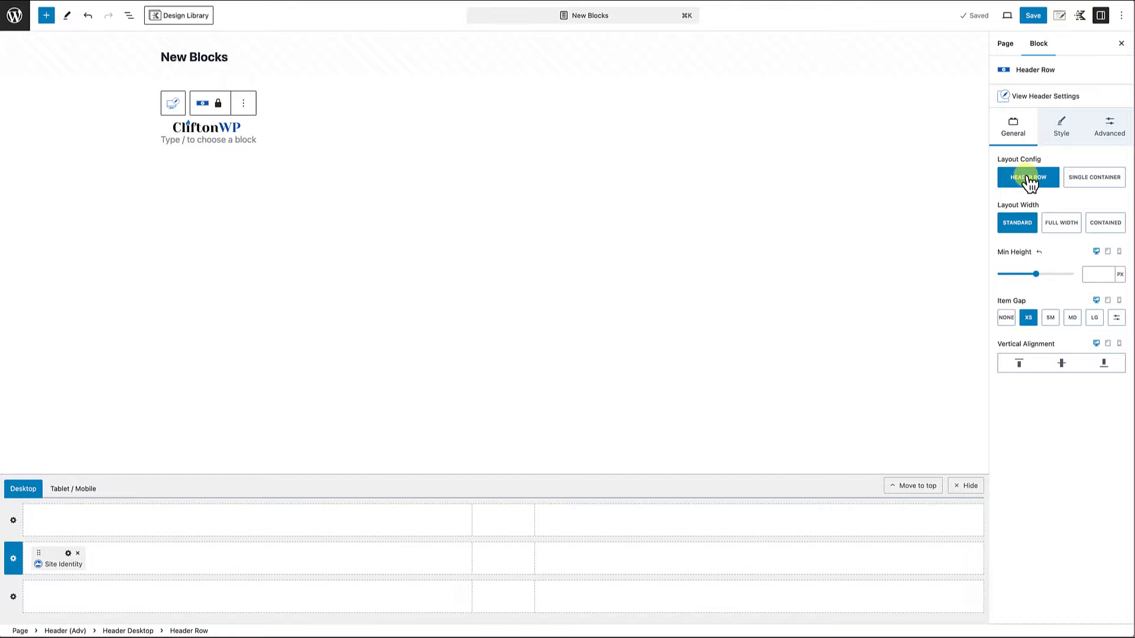
- Examine the middle header row's background, border, padding and margin settings
click(14, 559)
click(1064, 121)
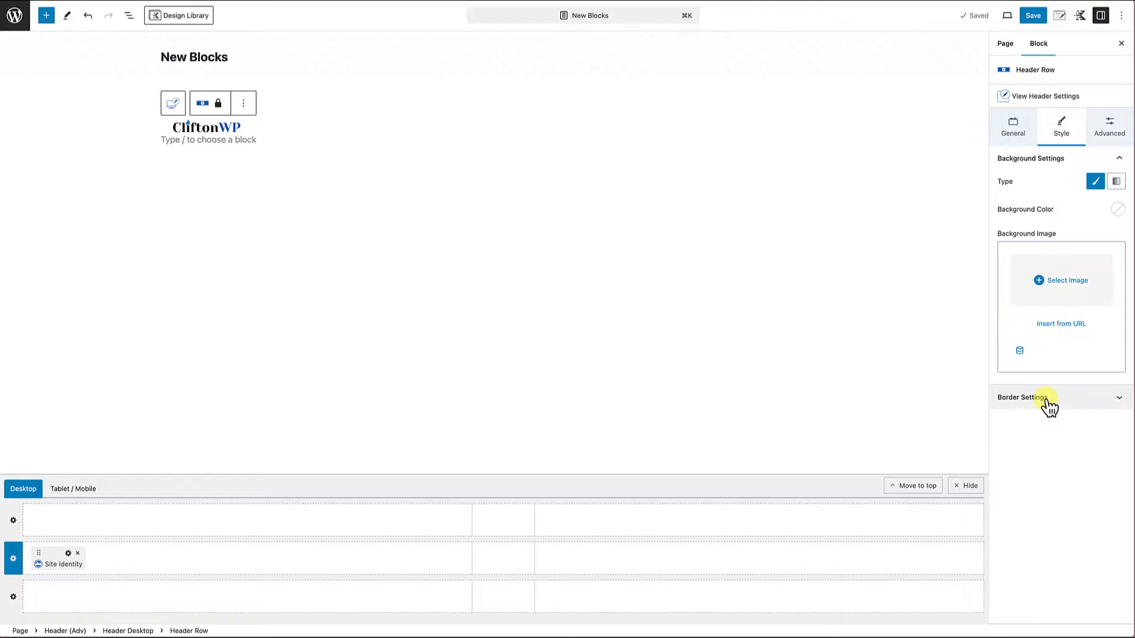
click(1110, 126)
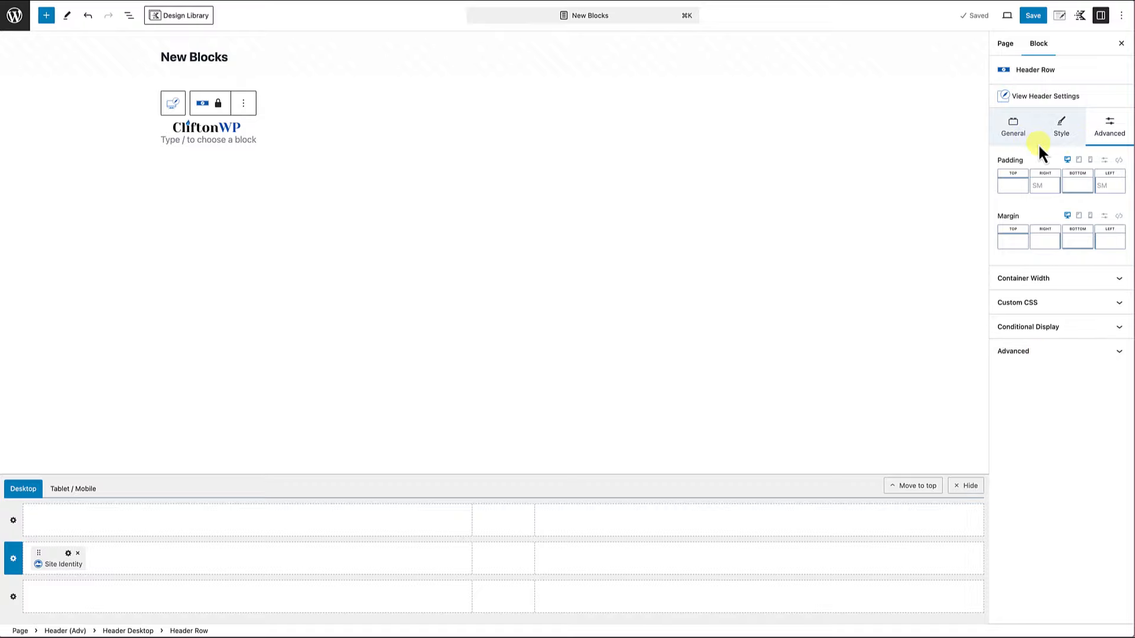
click(1020, 130)
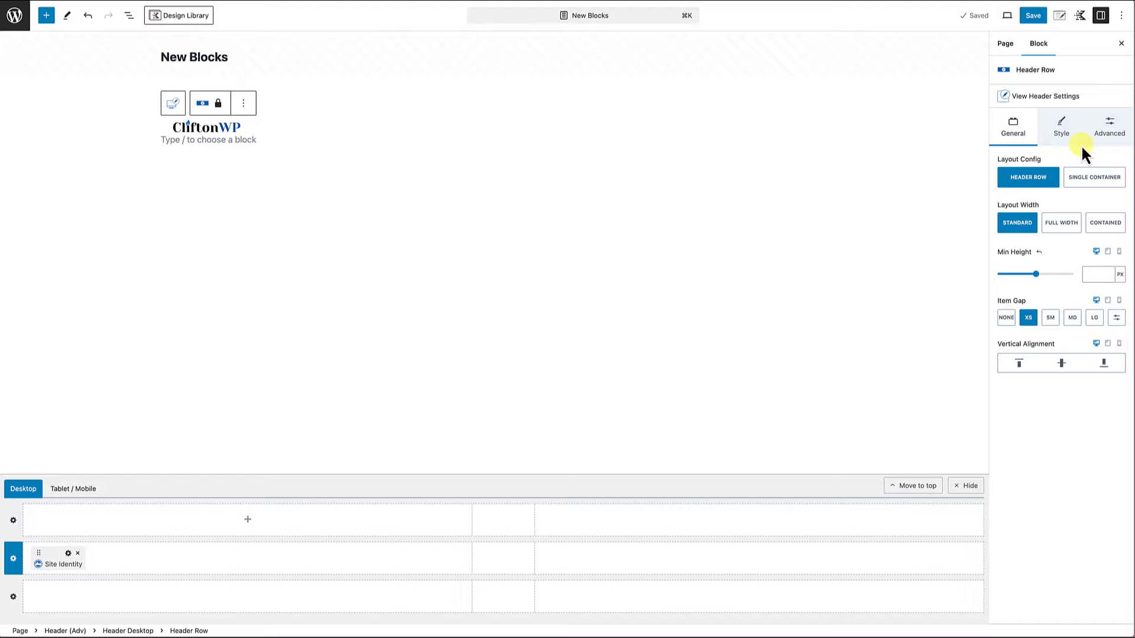
click(1070, 126)
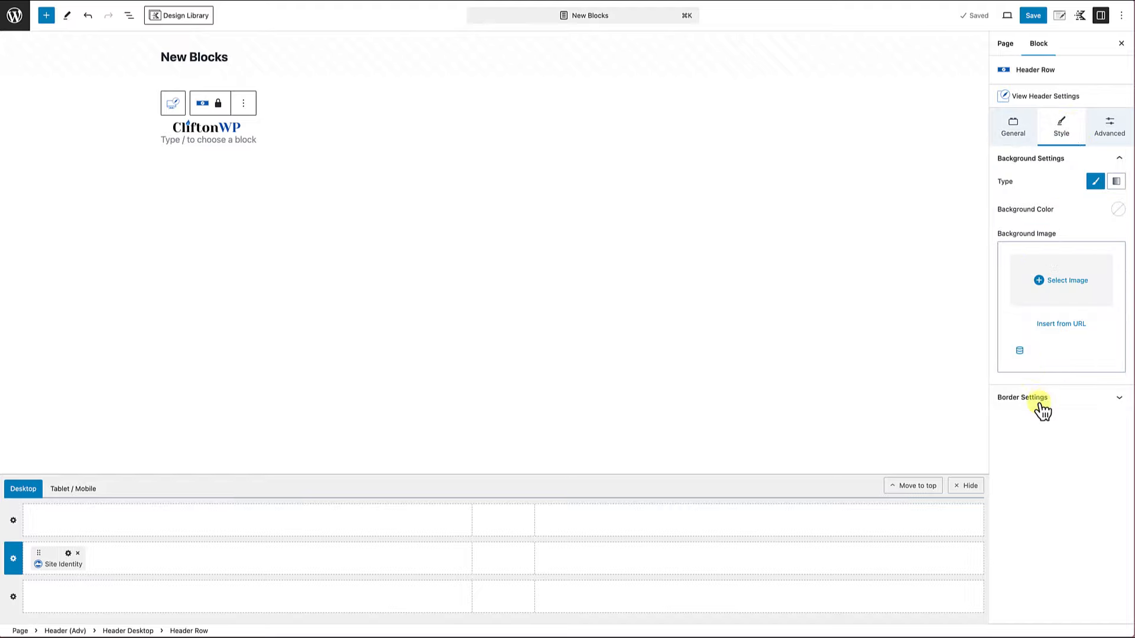
- Set the middle header row's layout config to Single Container and delete its Site Identity block
click(1016, 129)
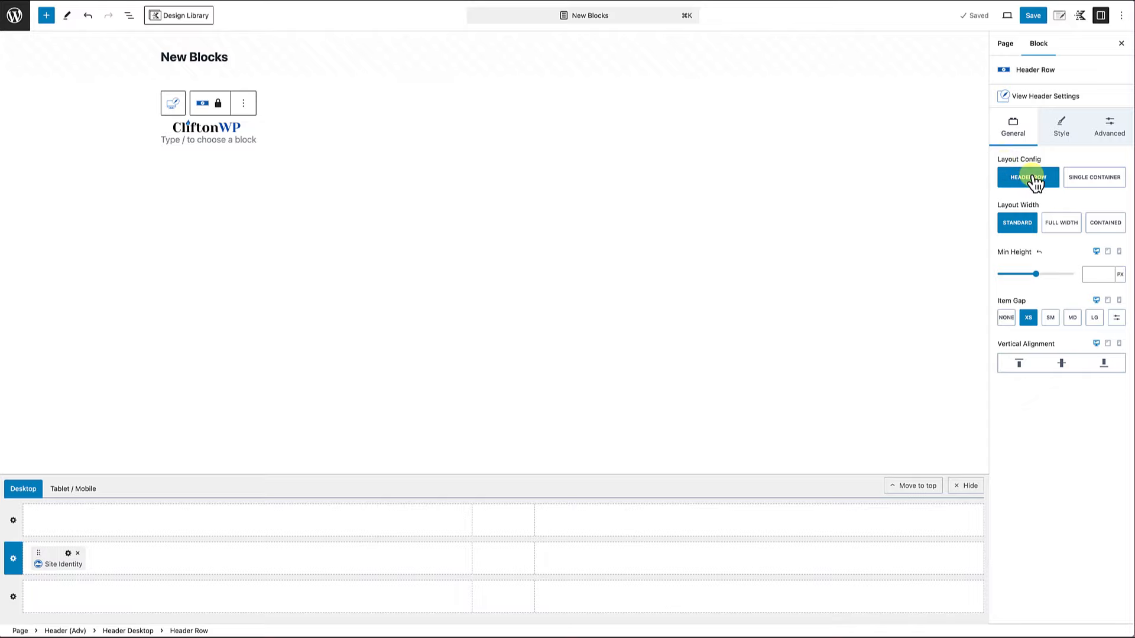
click(1093, 183)
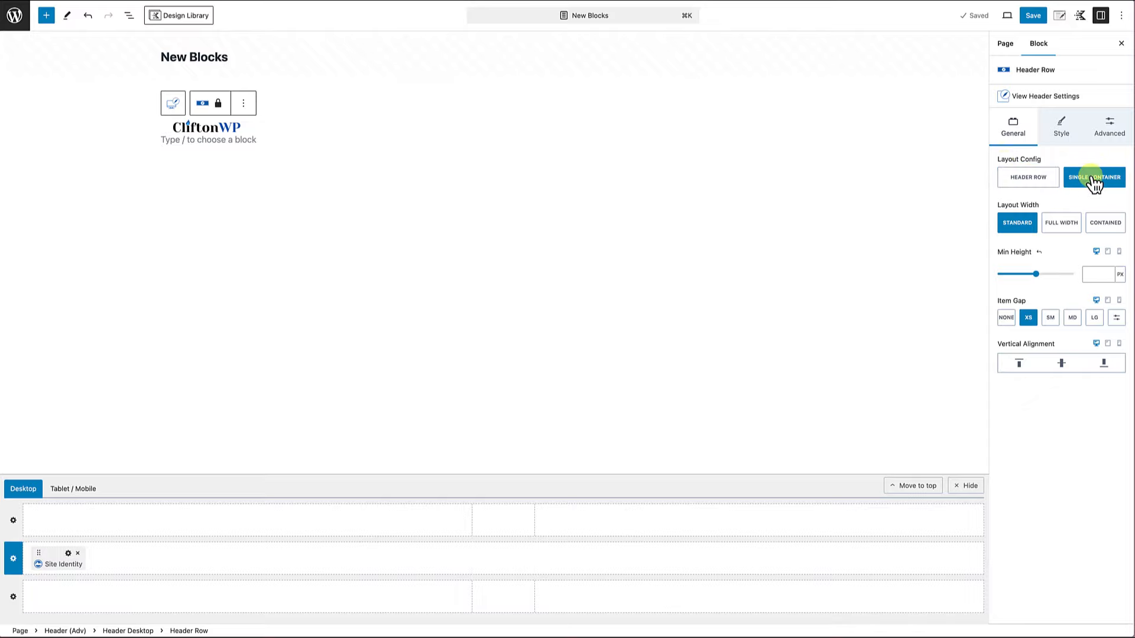
click(79, 554)
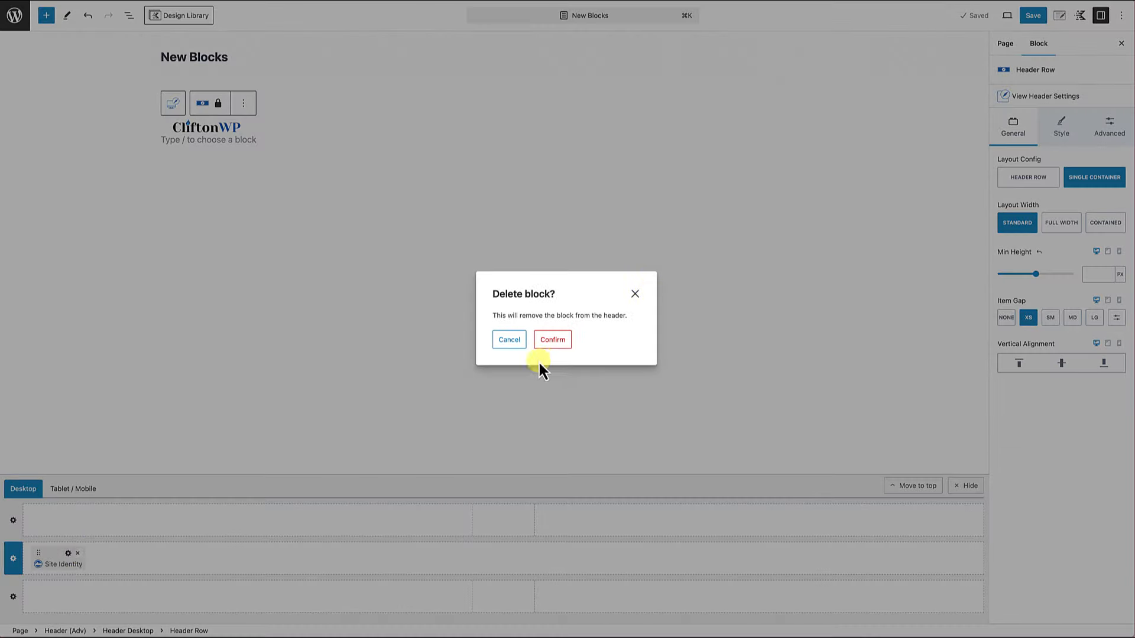
click(554, 339)
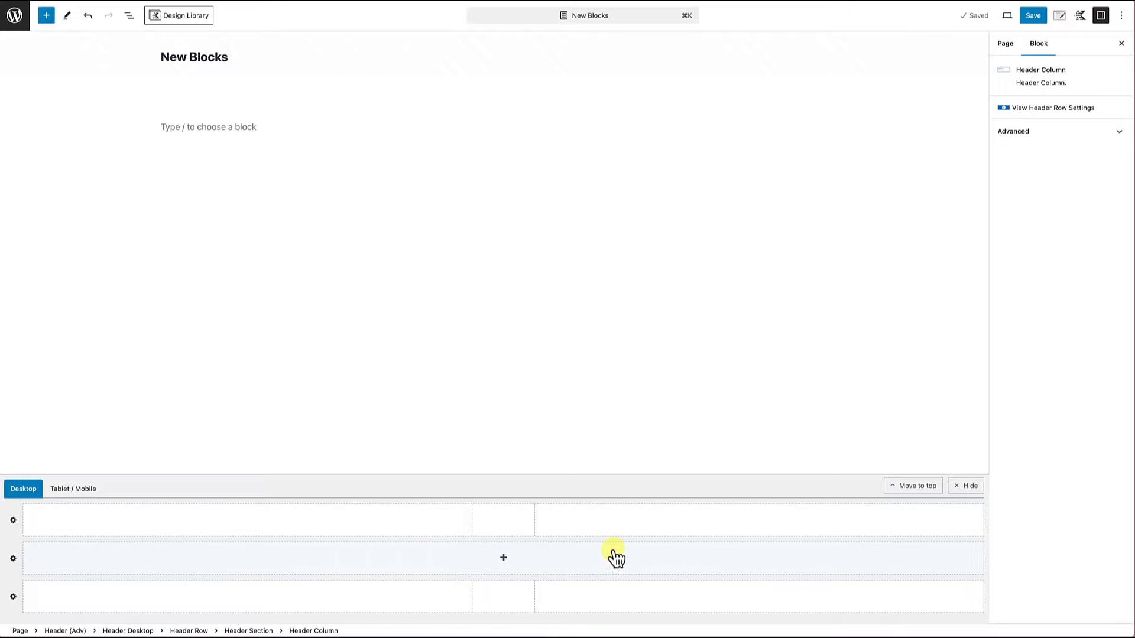
- Add a Row Layout block with a single column to the middle header row
click(504, 558)
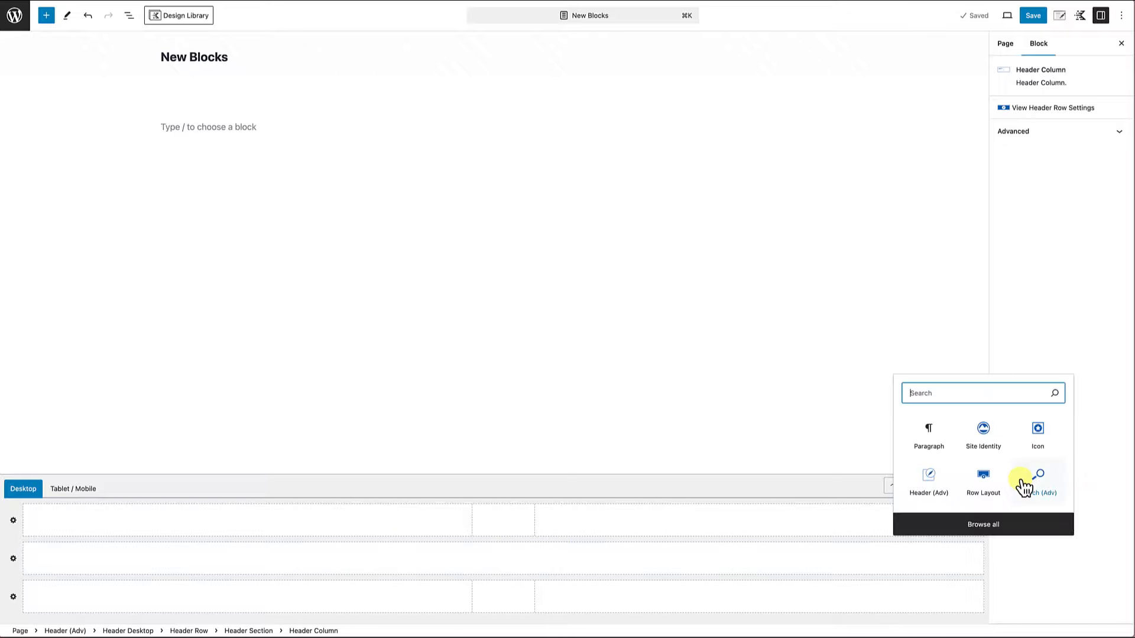
click(983, 484)
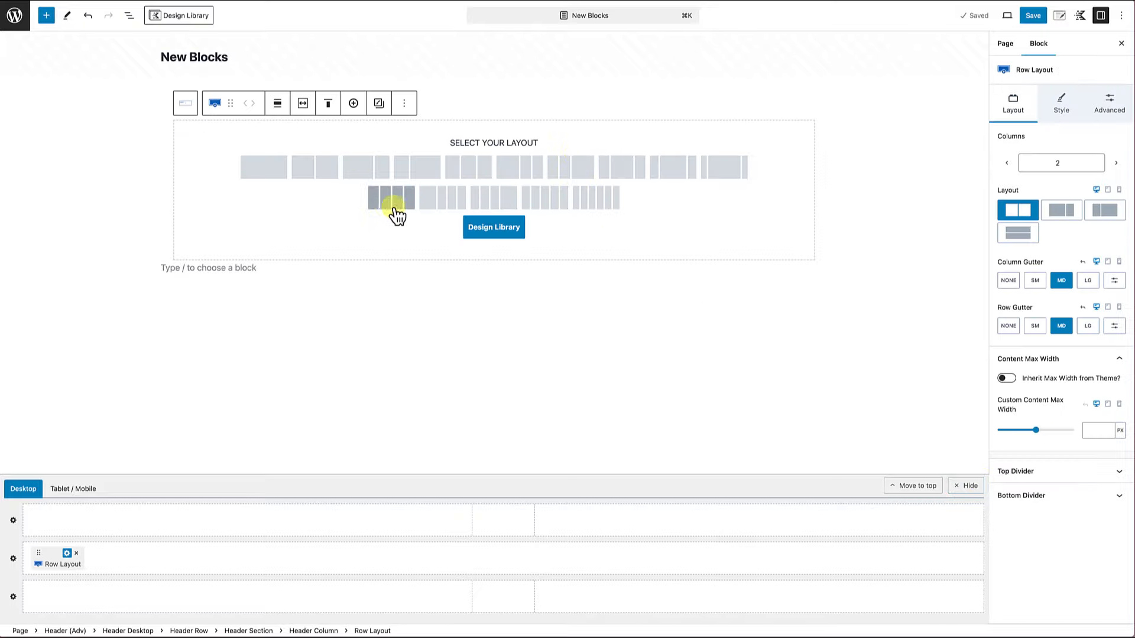
click(266, 172)
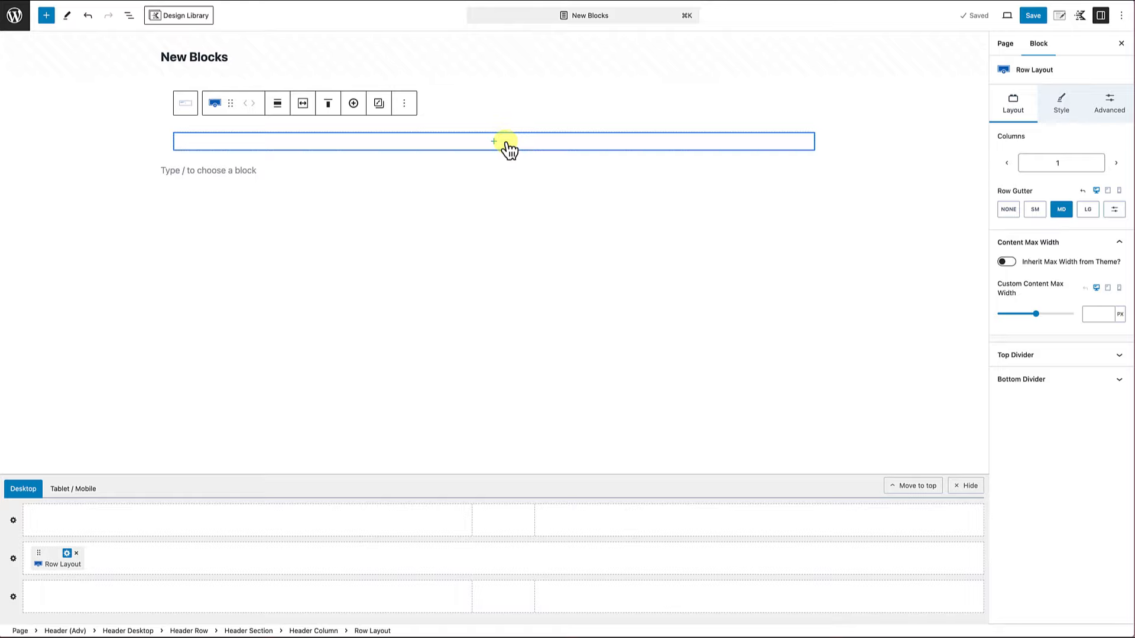
- Examine the Row Layout block's background, overlay, padding, margin, structure and visibility settings
click(1065, 109)
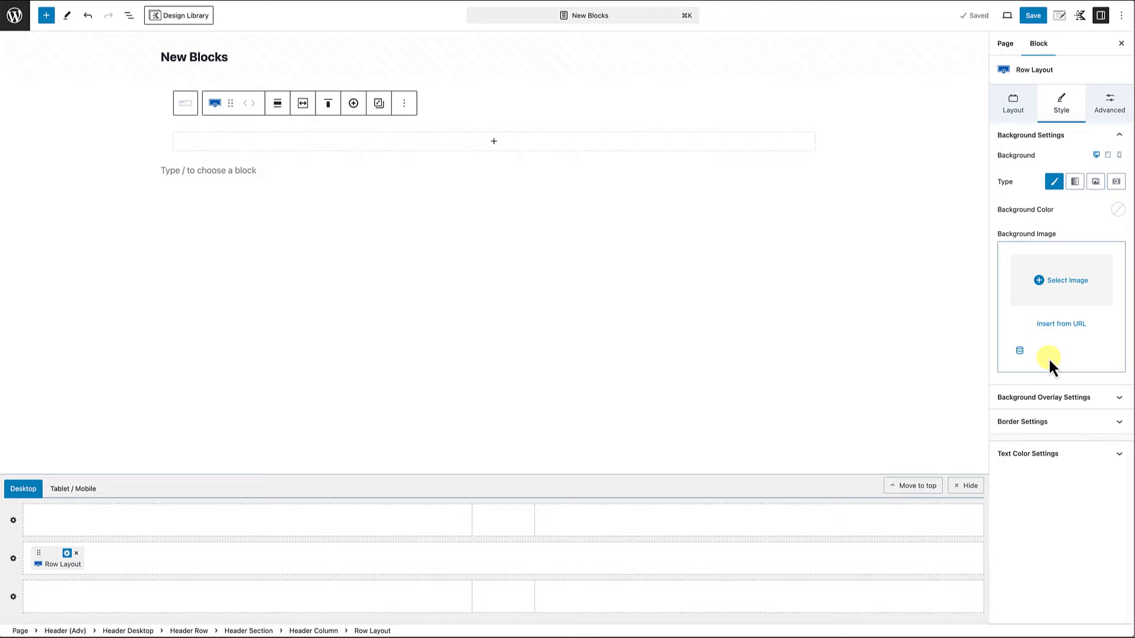
click(1047, 399)
scroll(1050, 407, down, 3)
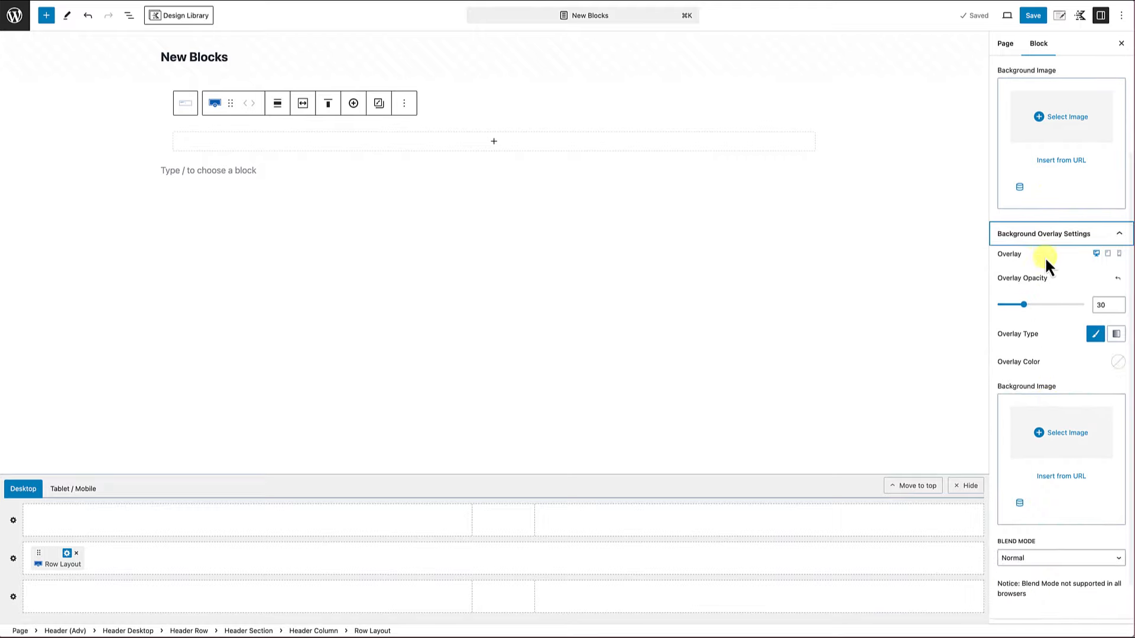
click(1046, 237)
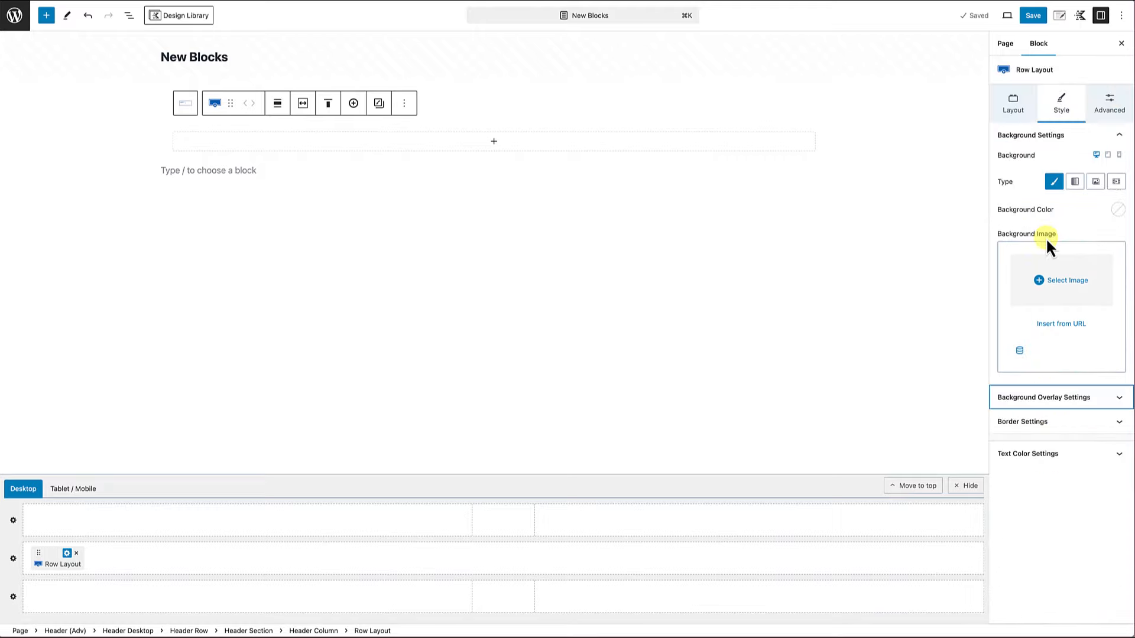
click(1108, 110)
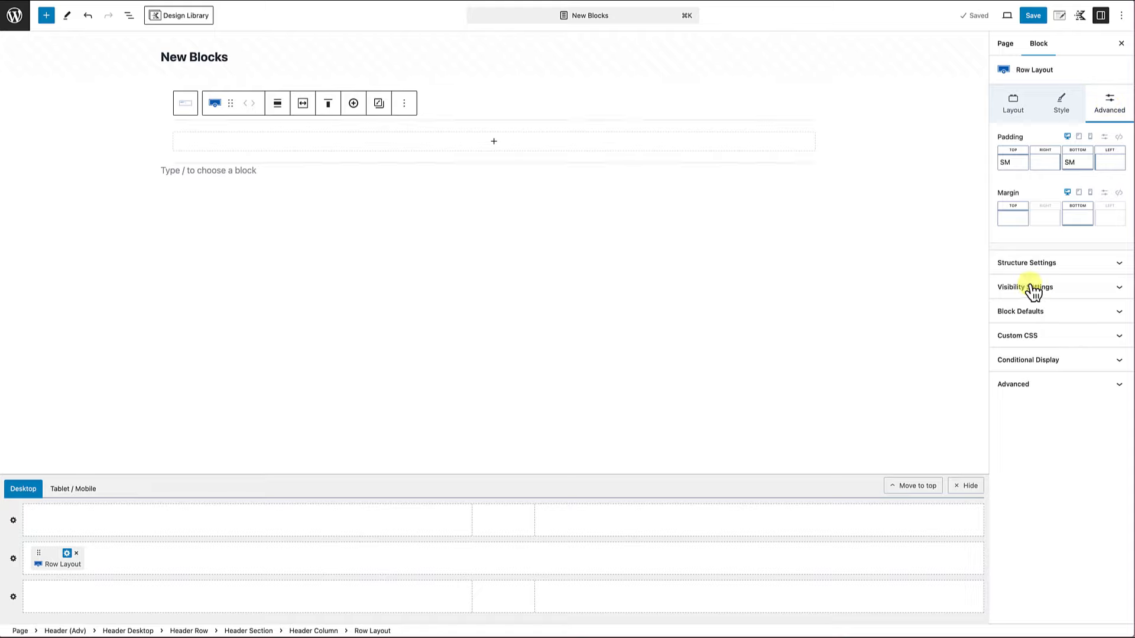
click(1060, 271)
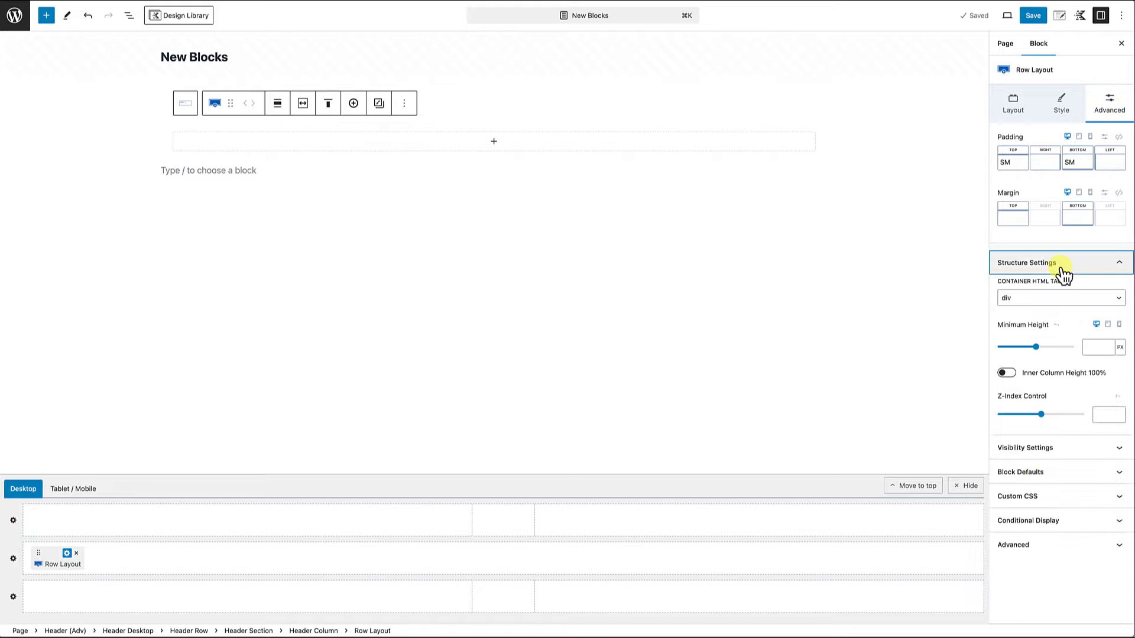
click(1062, 274)
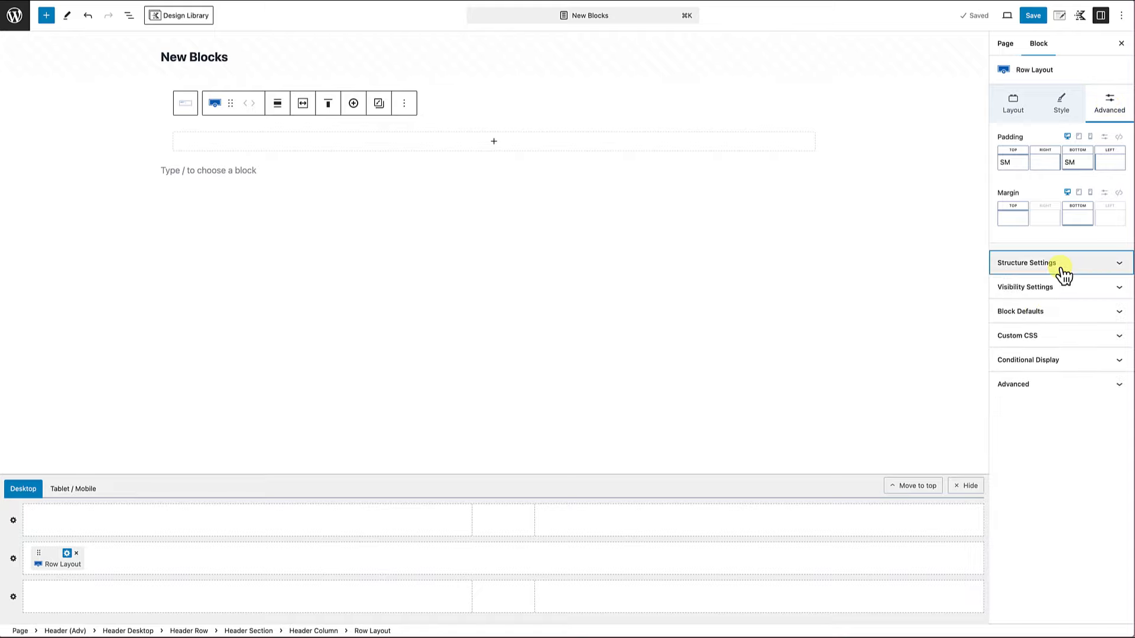
click(1061, 289)
click(1058, 294)
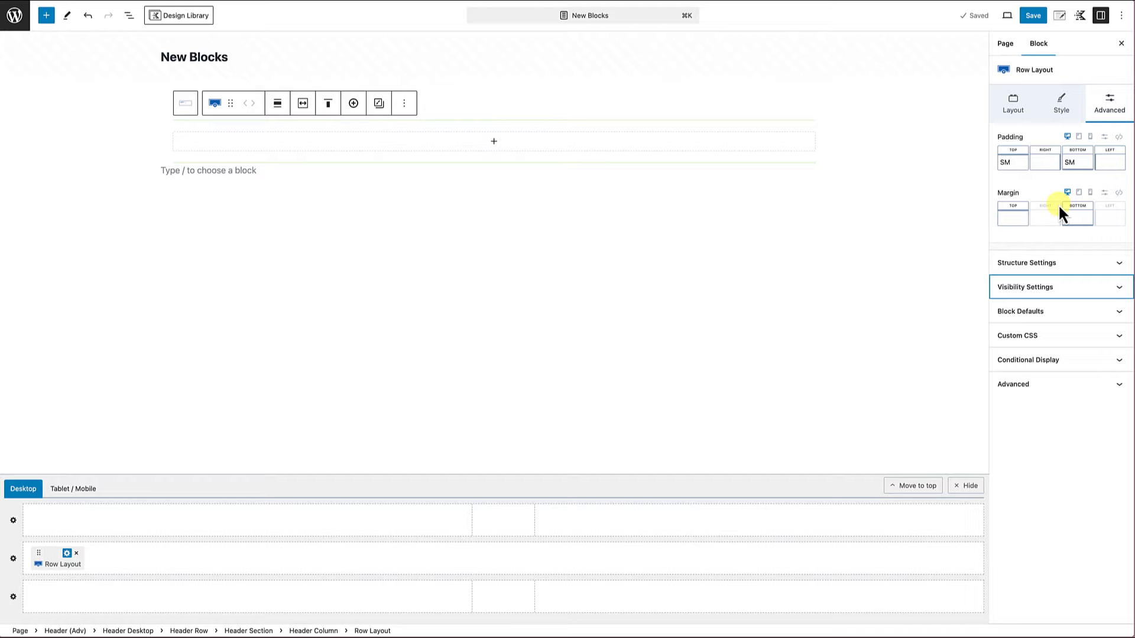
- Add a Site Identity block inside the Row Layout column and hide its site title
click(495, 143)
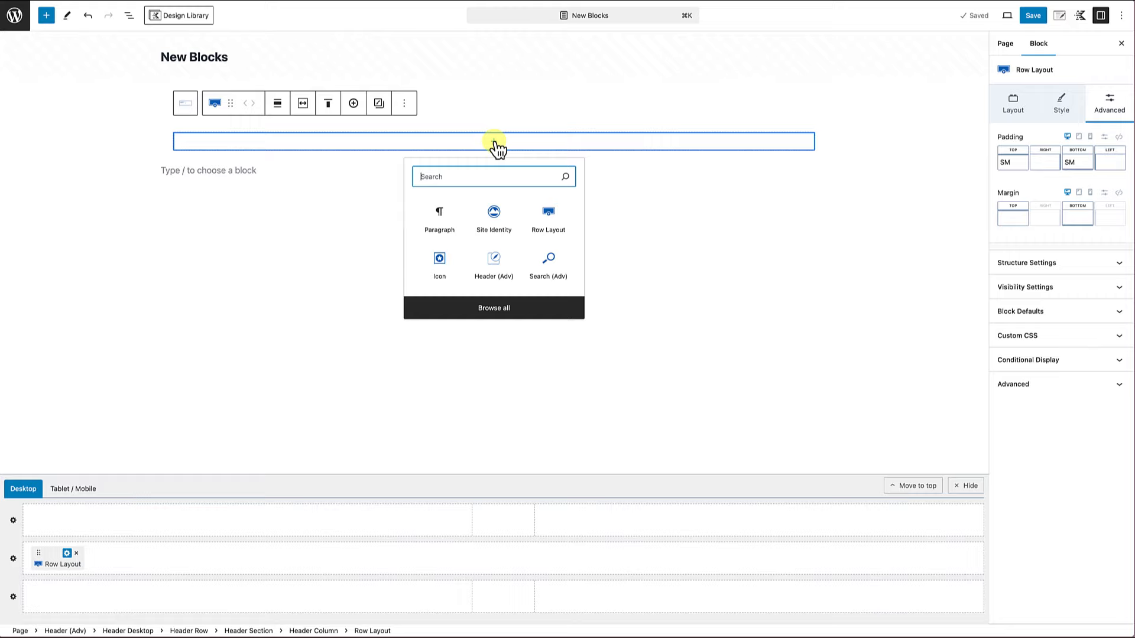
click(499, 226)
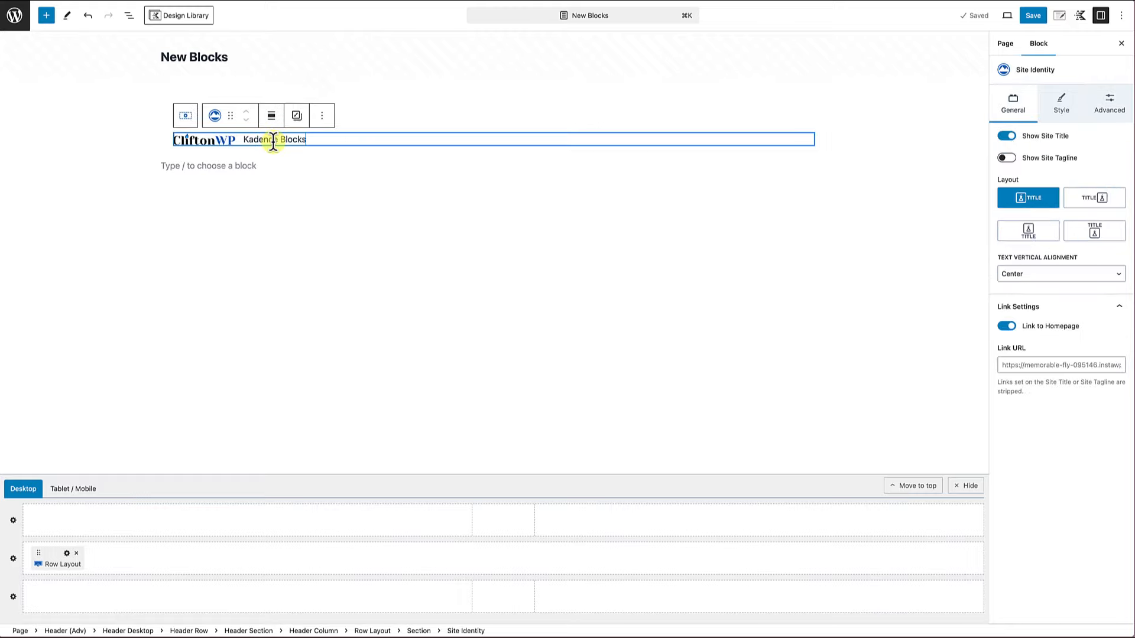
click(1006, 137)
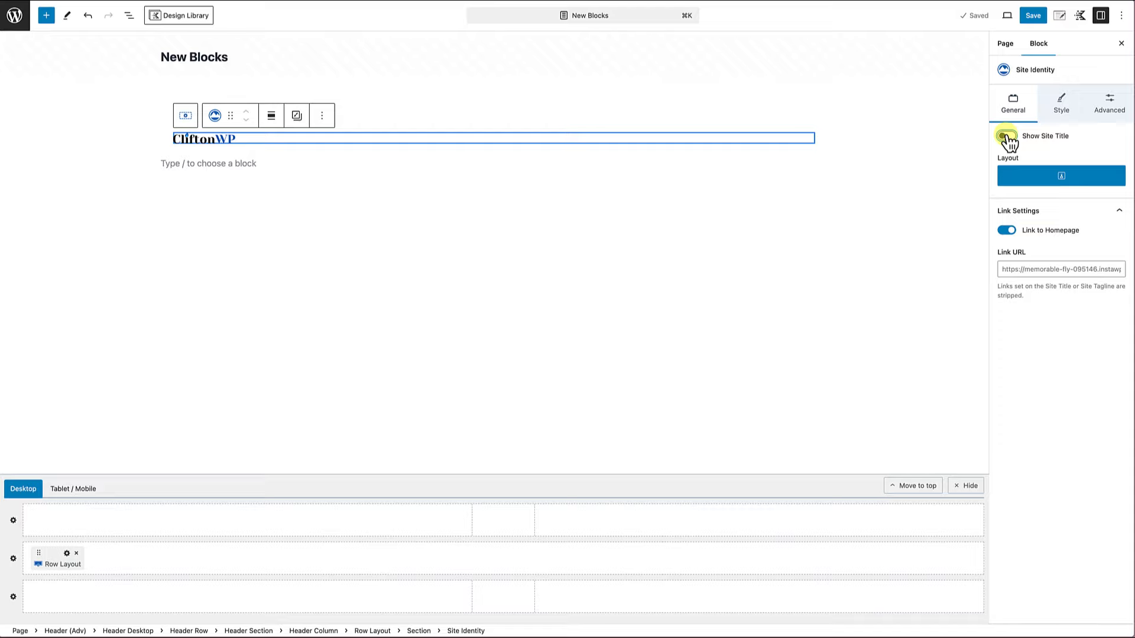
click(1007, 136)
- Inspect the block hierarchy in the list view, checking the Row Layout and its nested Section
click(128, 16)
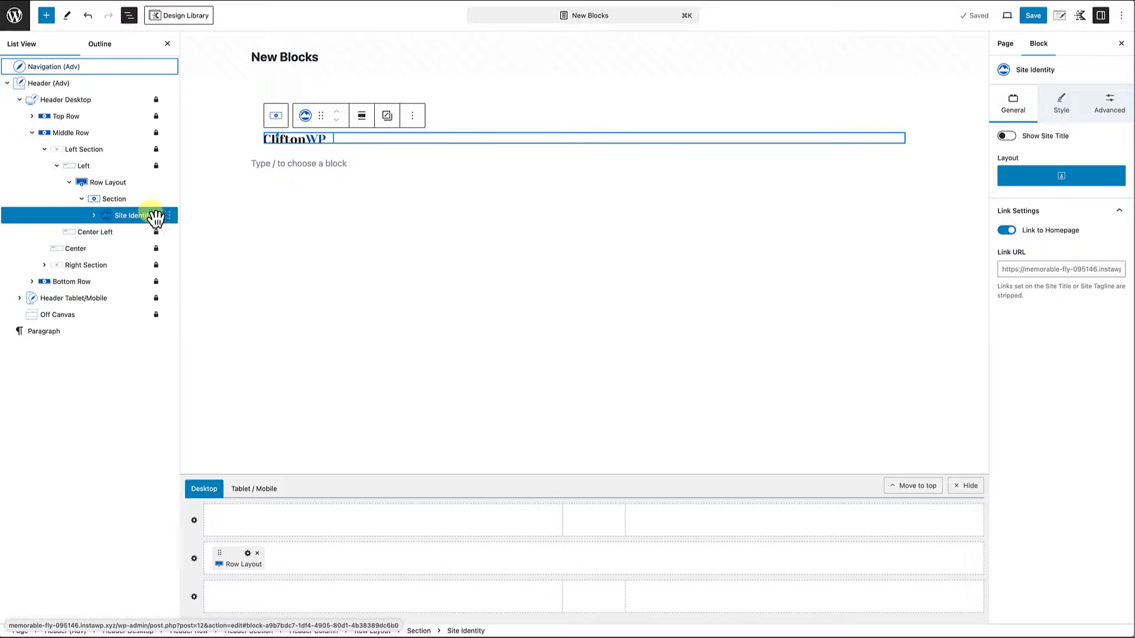
click(109, 184)
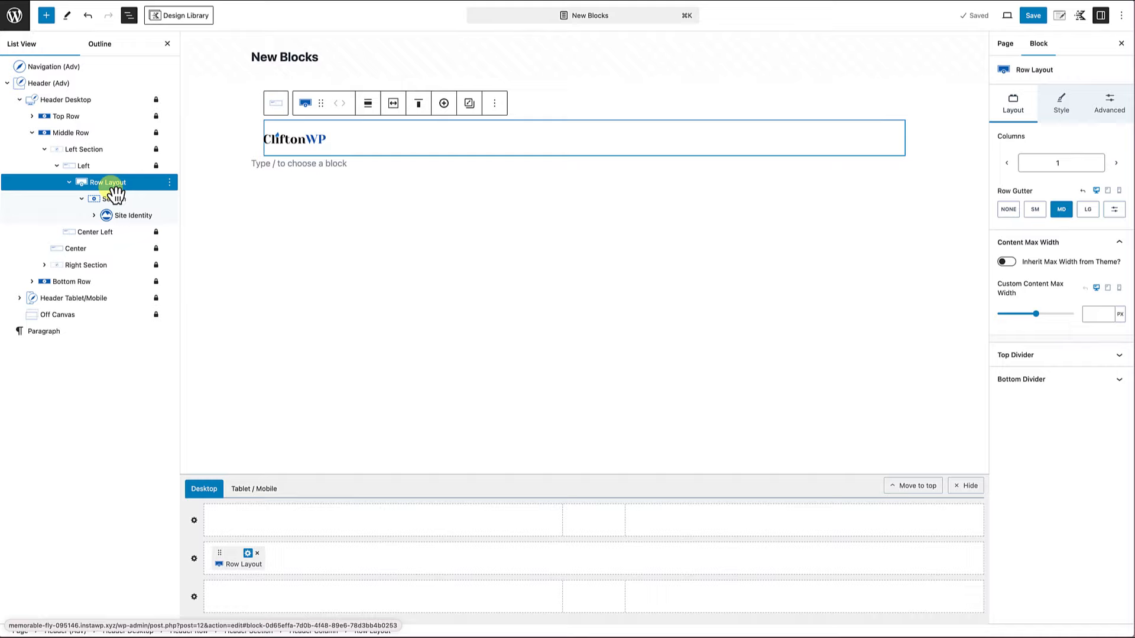
click(113, 199)
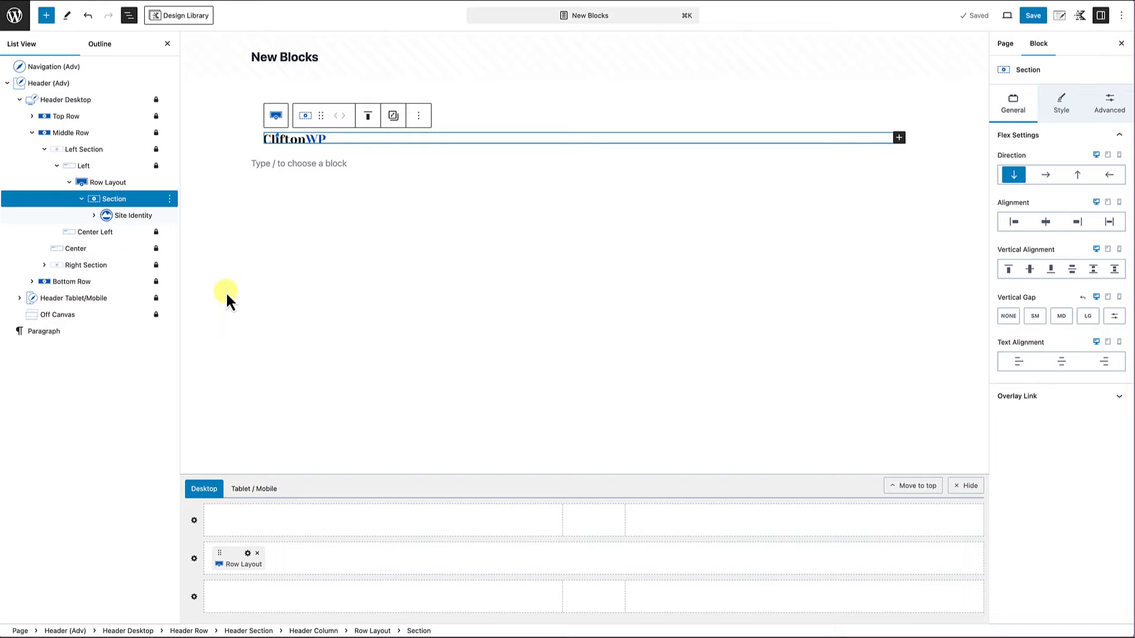
- Insert a Text (Adv) block directly after the Site Identity block inside the Row Layout's section
click(135, 216)
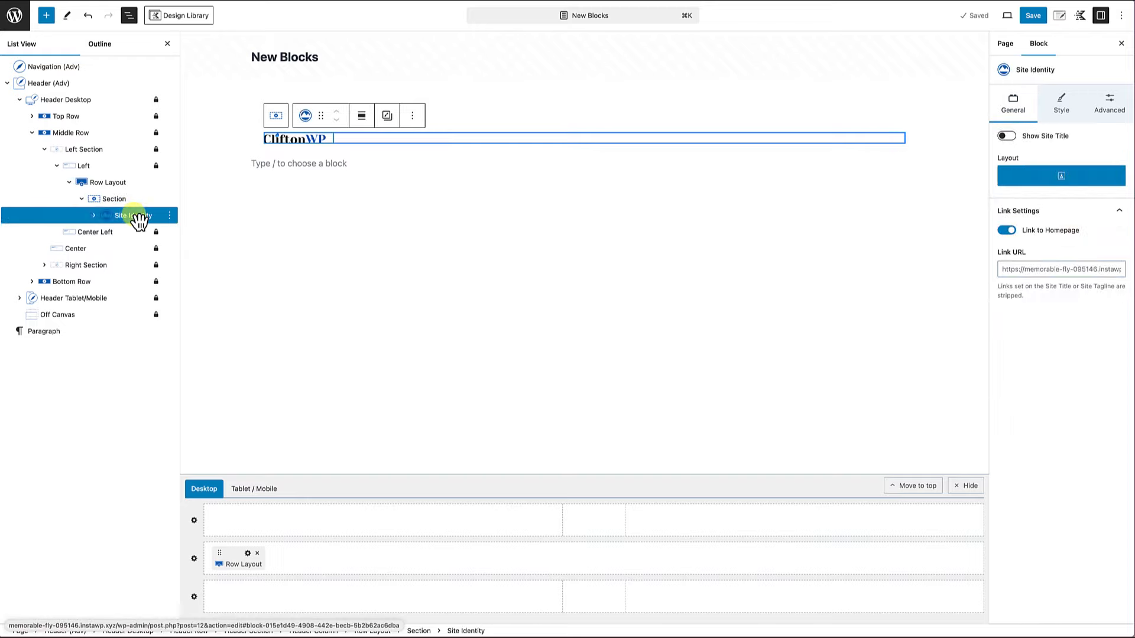
click(170, 216)
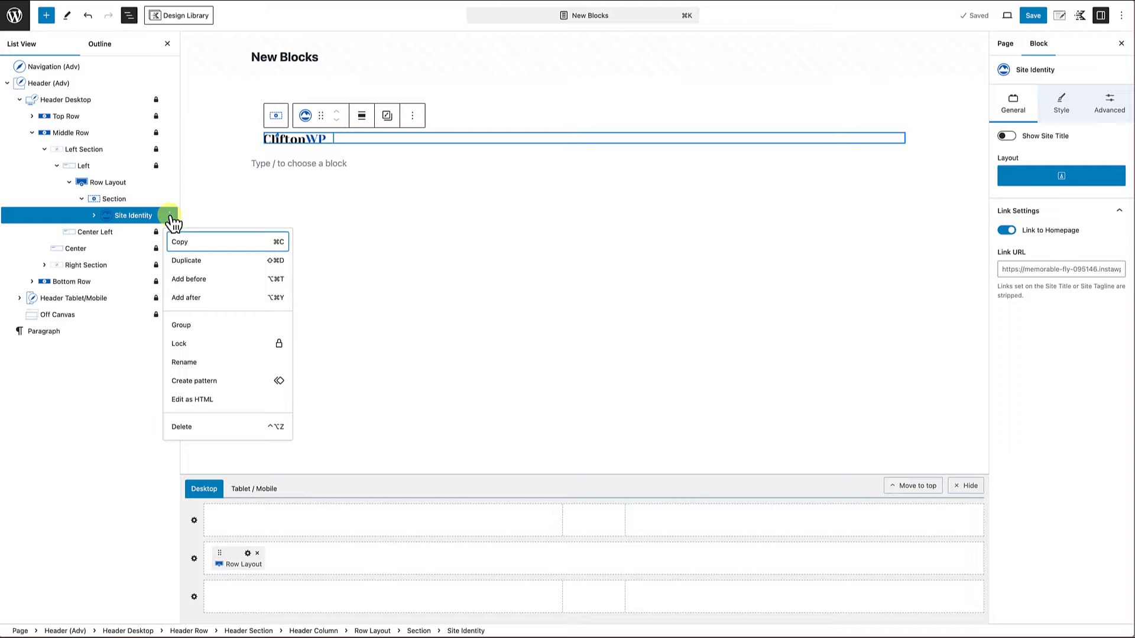
click(188, 297)
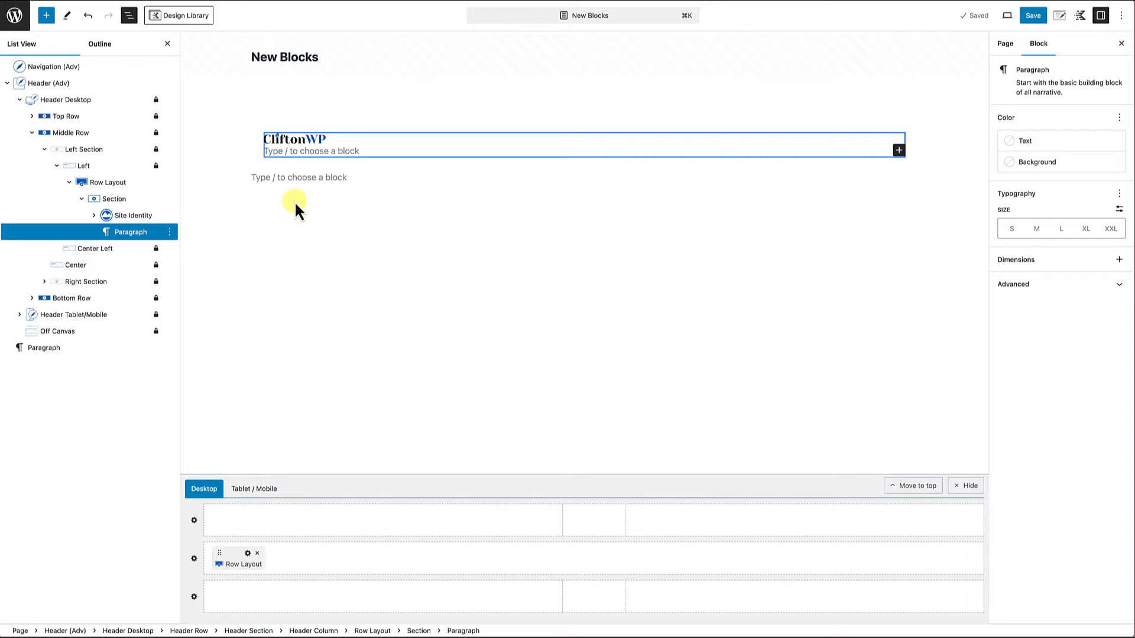
text(/)
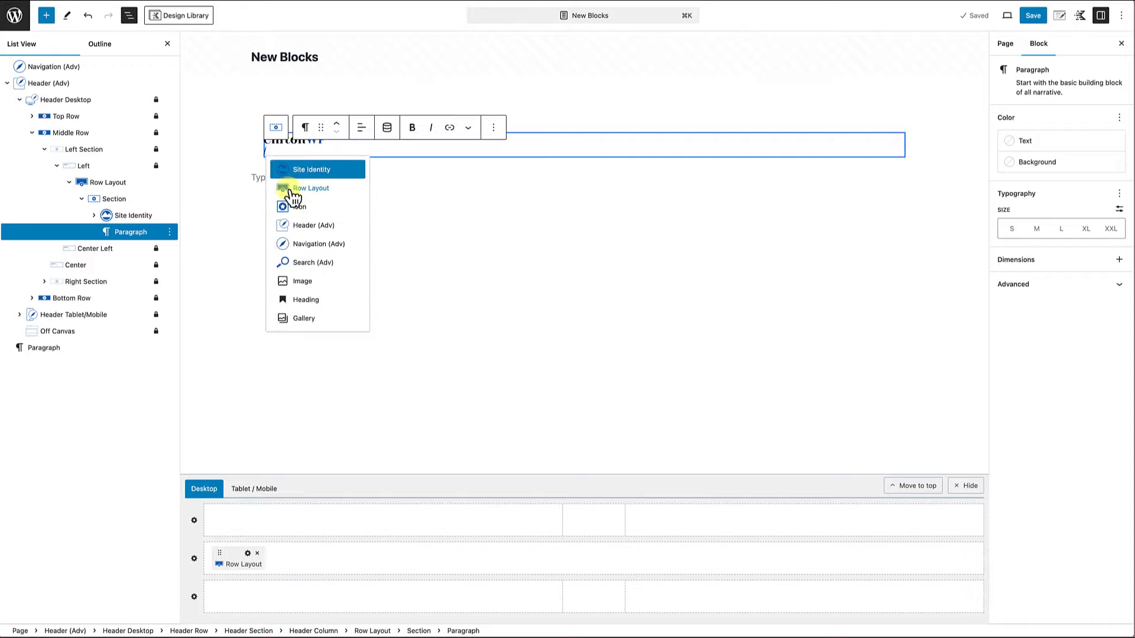
text(text)
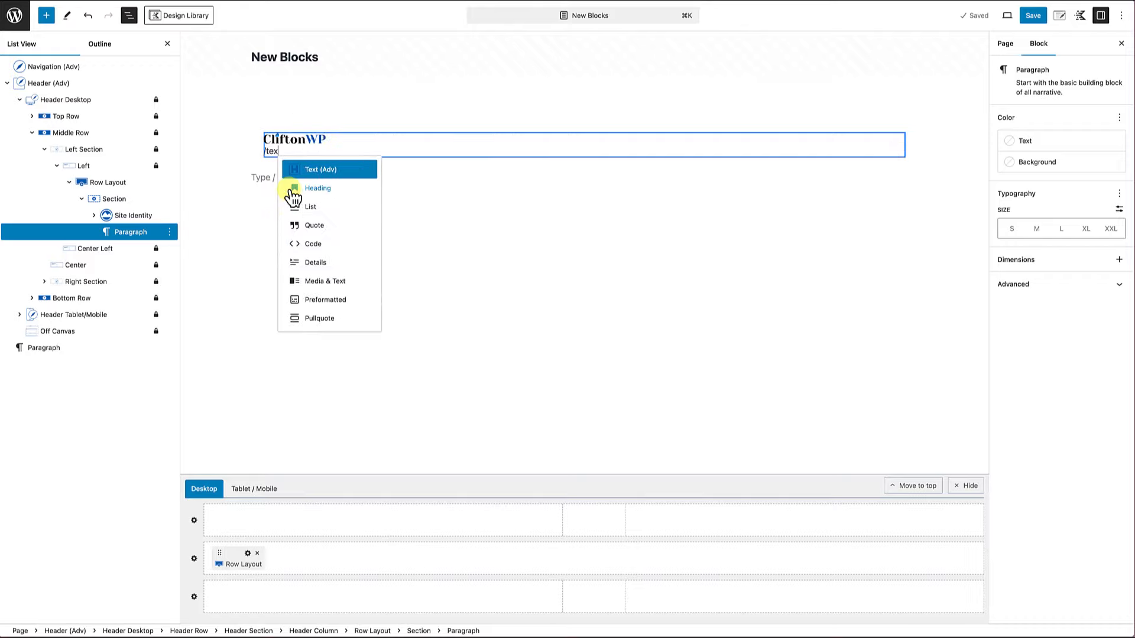
click(325, 173)
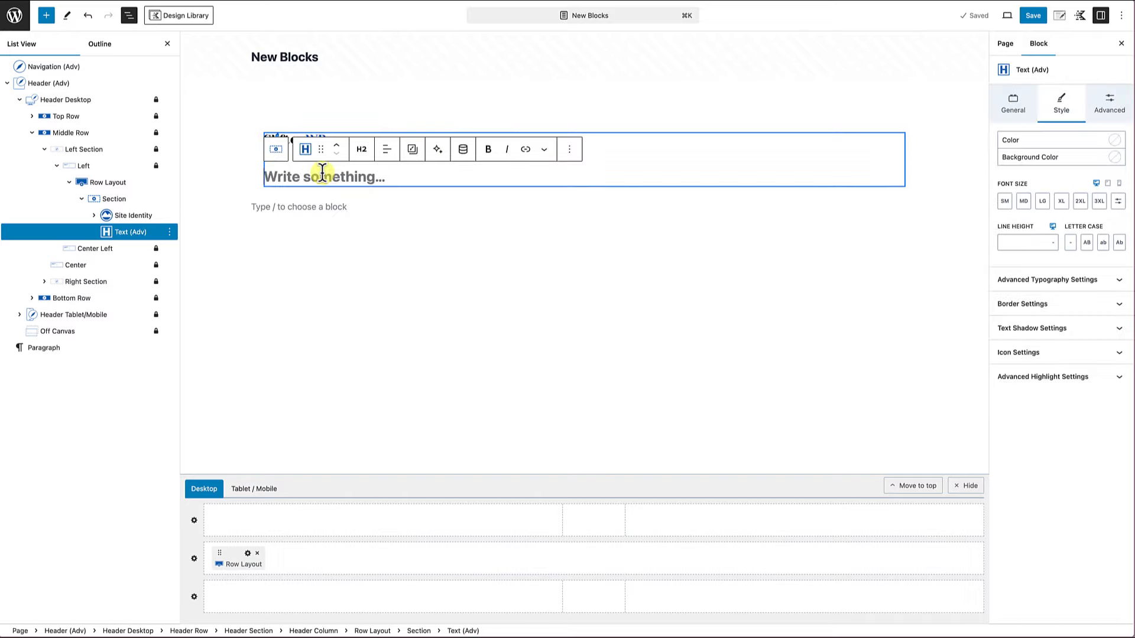
- Try "Tagline" as the text of the new Text (Adv) block and clear it again
text(Ta)
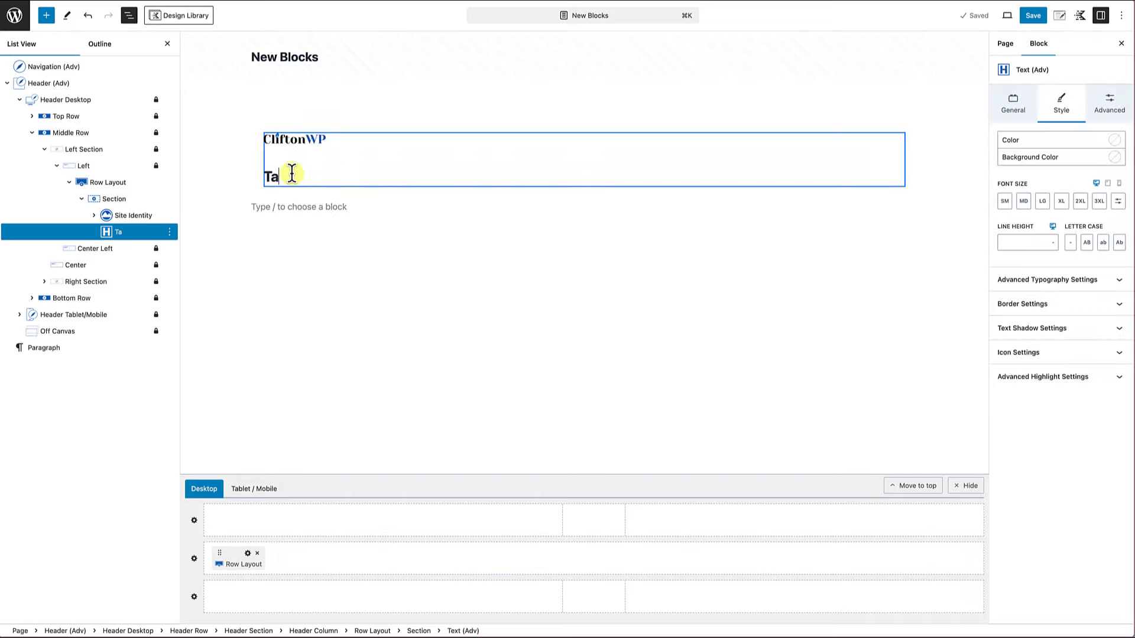
text(gline)
key(BackSpace)
key(BackSpace)
key(BackSpace)
key(BackSpace)
key(BackSpace)
key(BackSpace)
key(BackSpace)
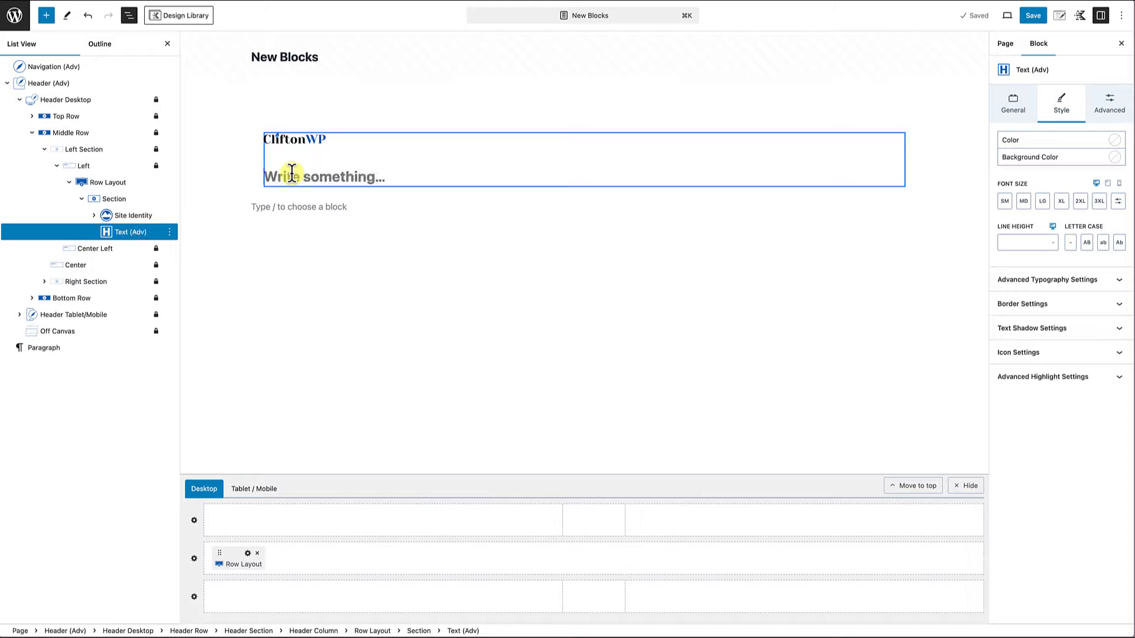
- Enter "Awesome Header Text" in the Text (Adv) block below the logo and set its HTML tag to Span
text(Aw)
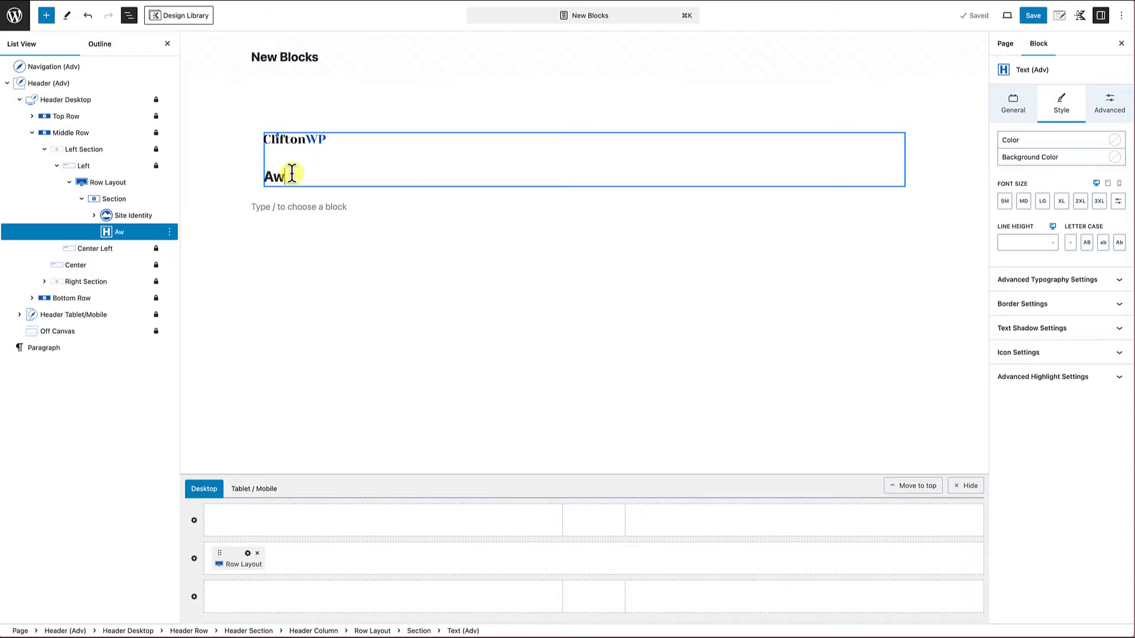
text(esome He)
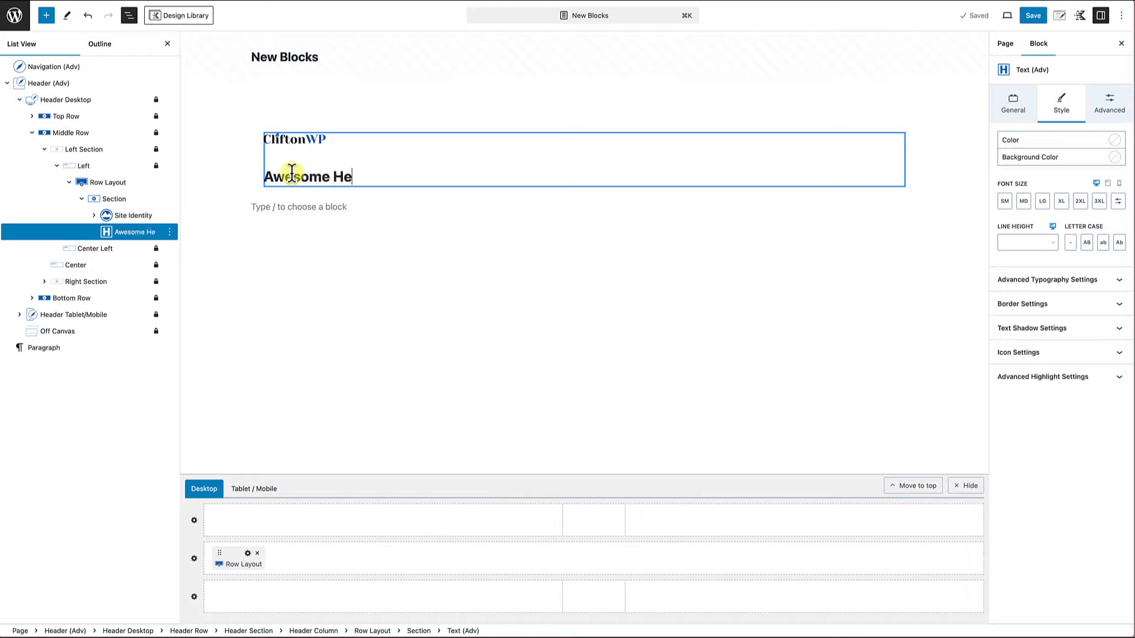
text(ader Text)
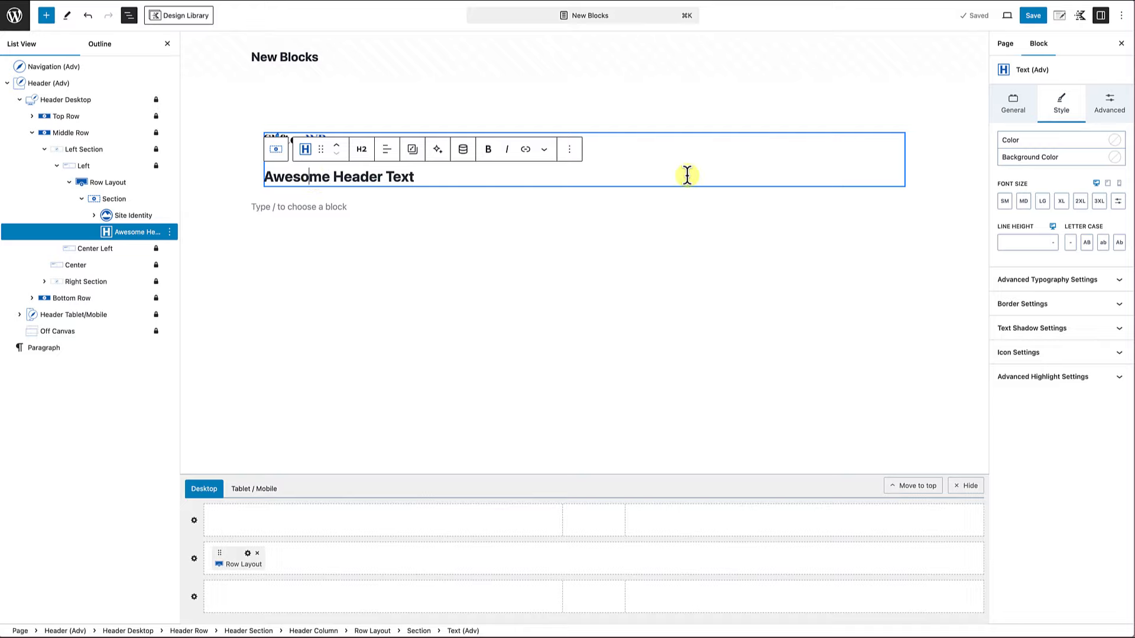
click(362, 151)
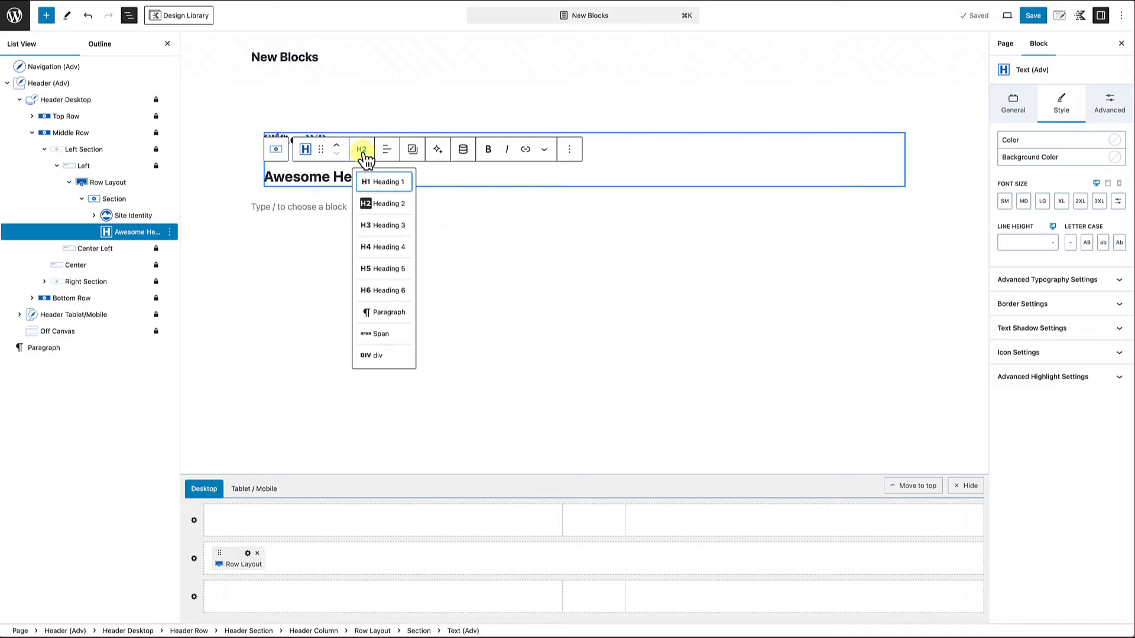
click(380, 334)
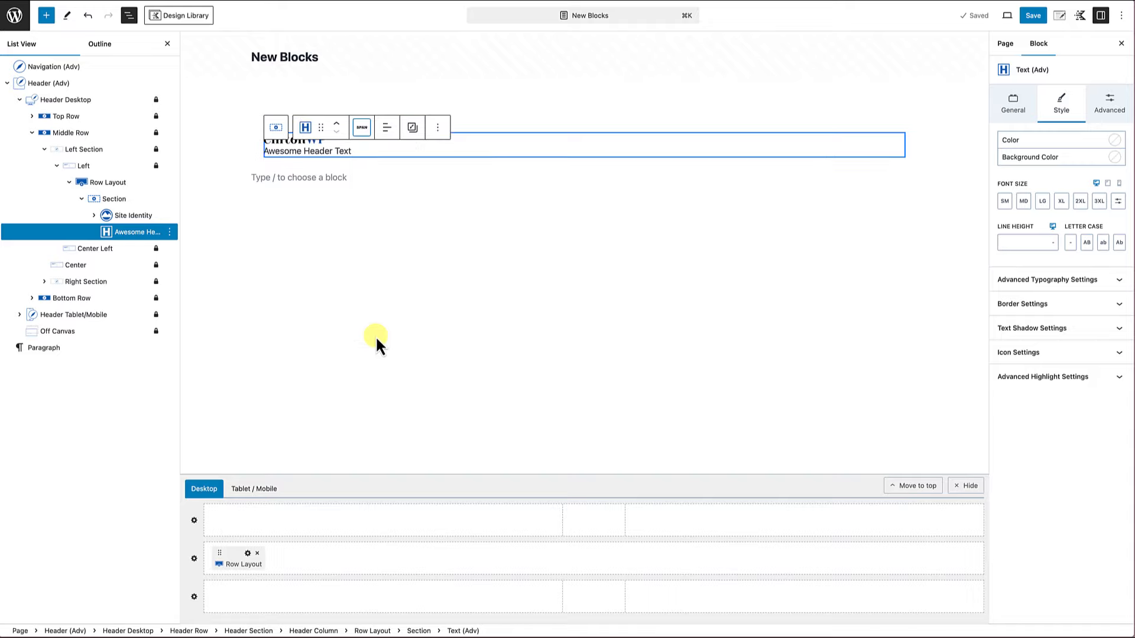
click(313, 152)
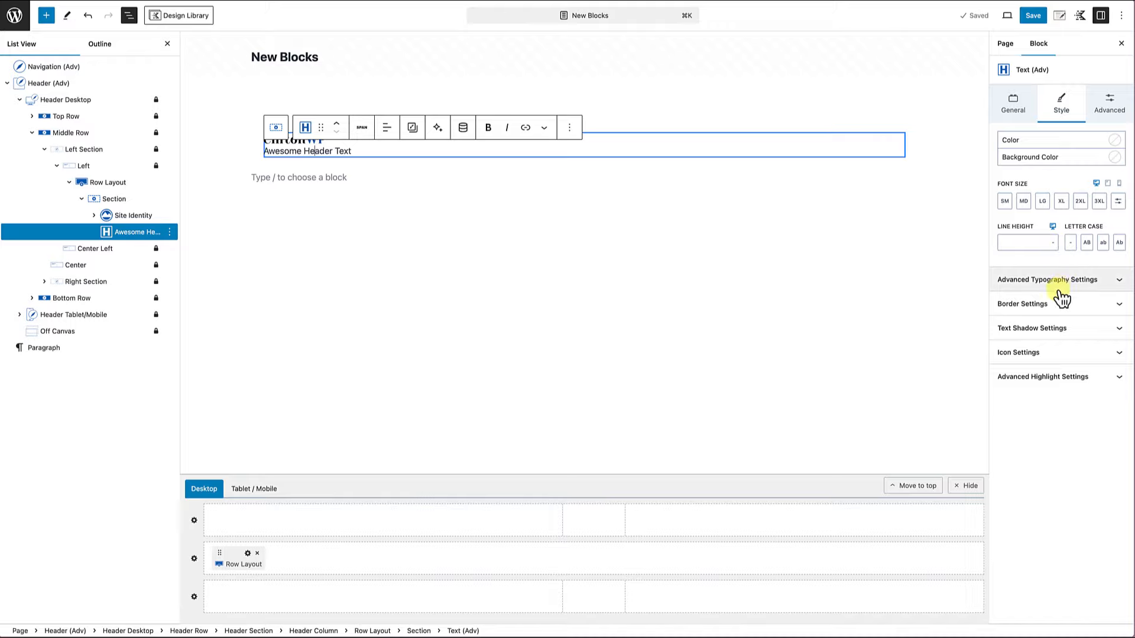
click(807, 292)
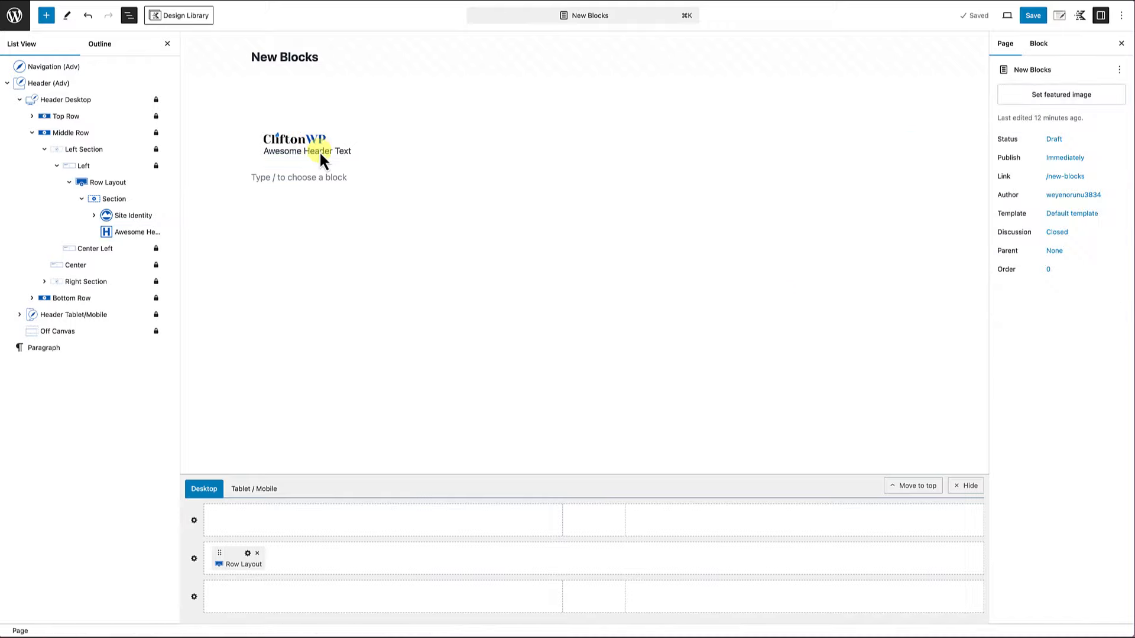
- Select the Row Layout block to view its layout settings and close the list view
click(120, 185)
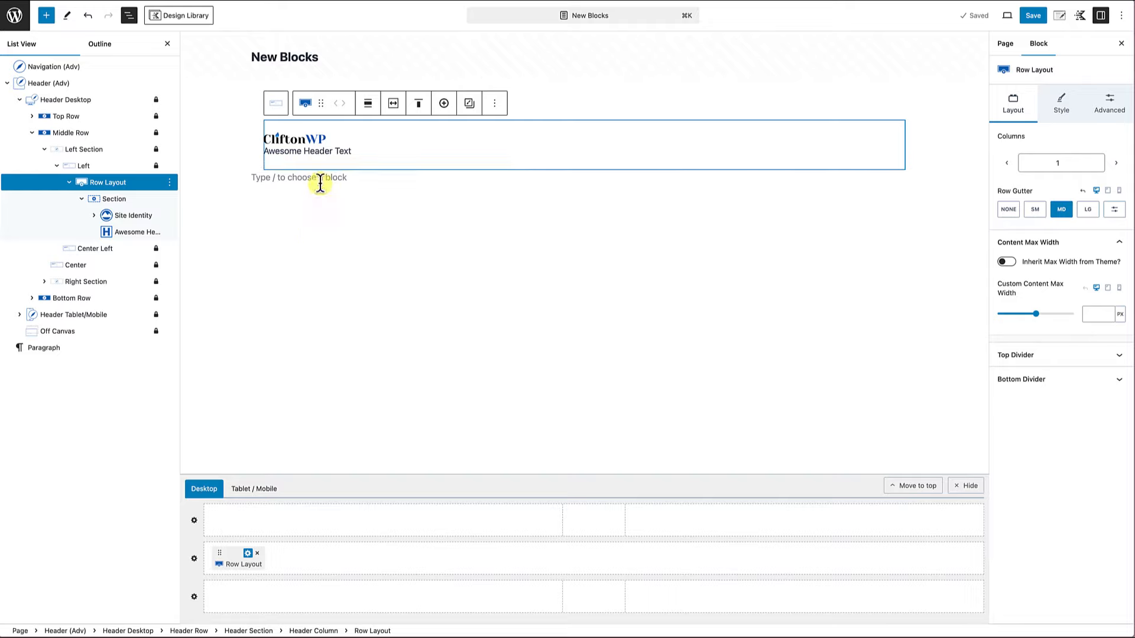
mouse_move(377, 157)
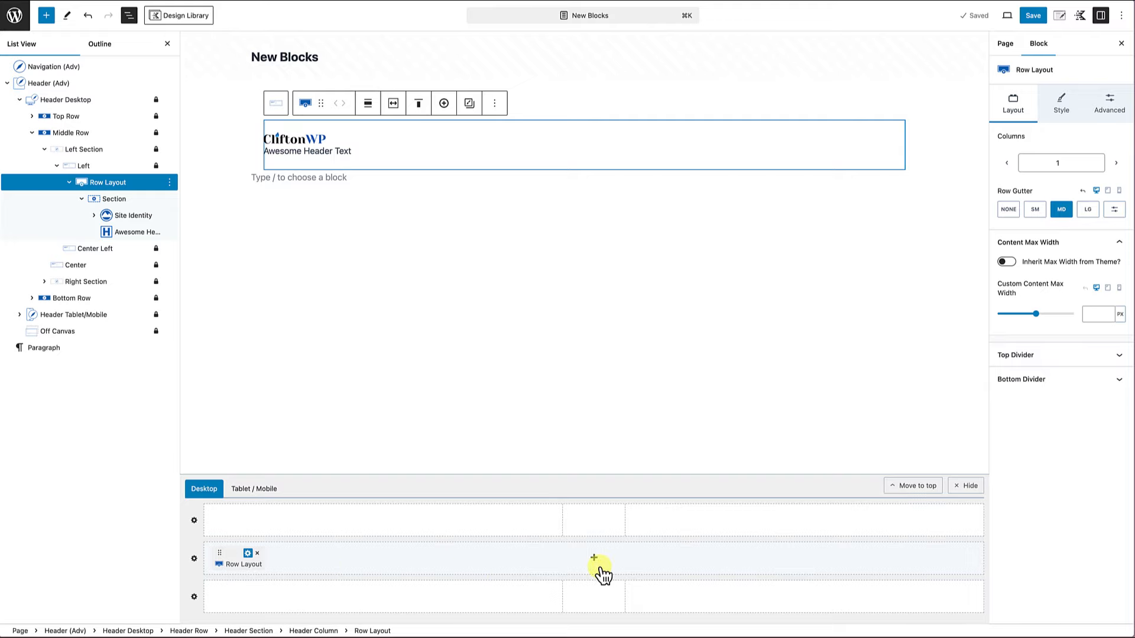
click(167, 44)
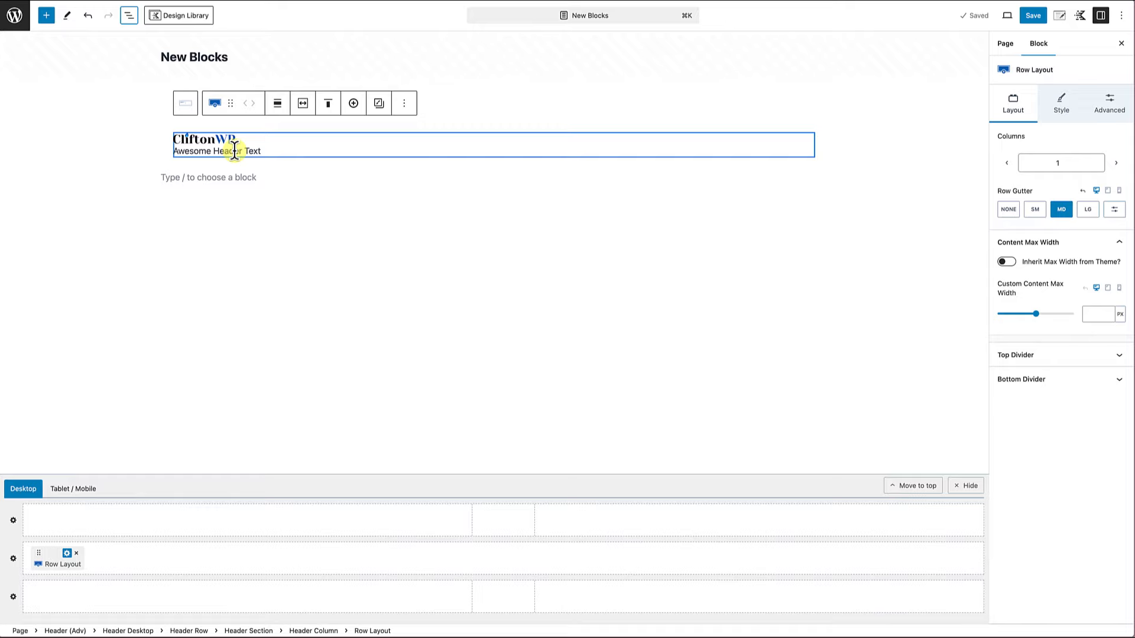
- Try the Full Width and Contained layout widths on the middle header row, then restore Standard
click(13, 559)
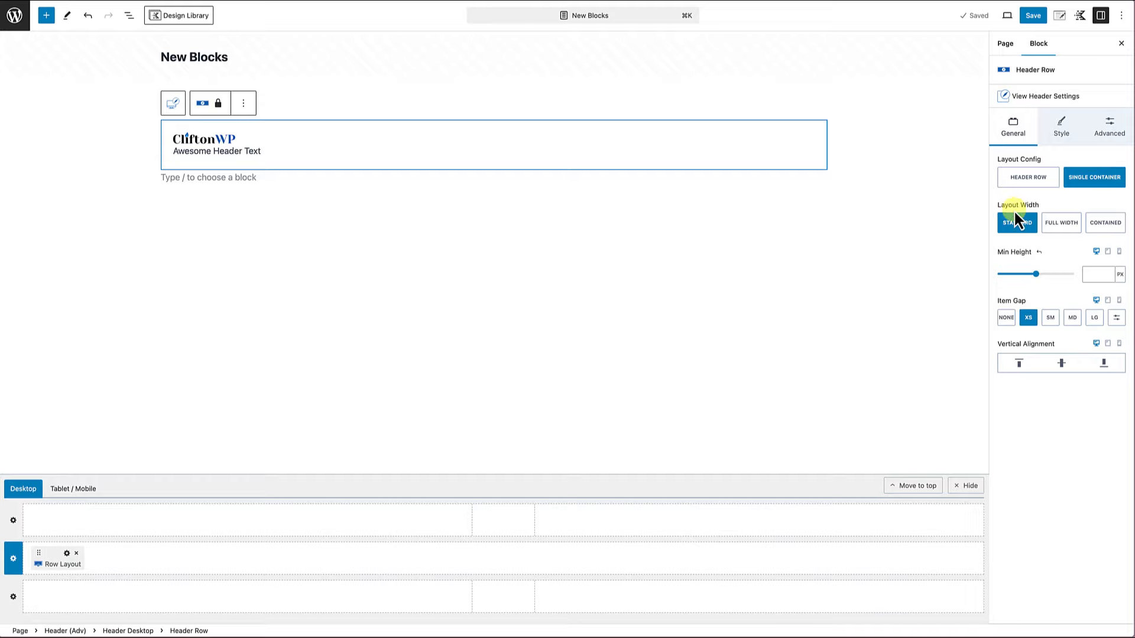
click(1062, 226)
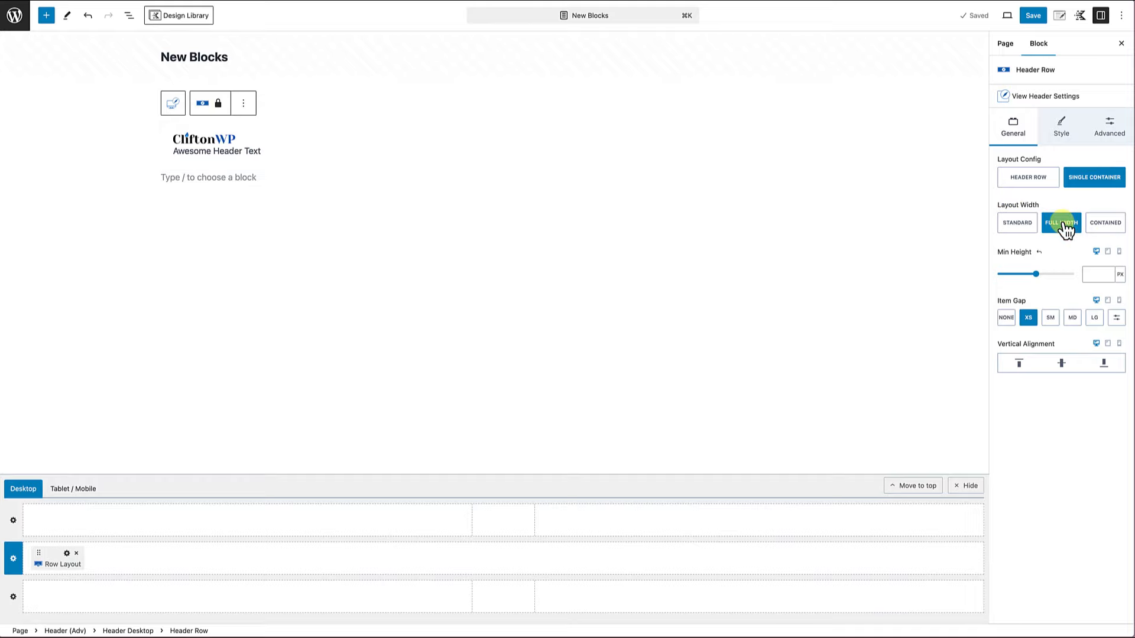
click(1109, 230)
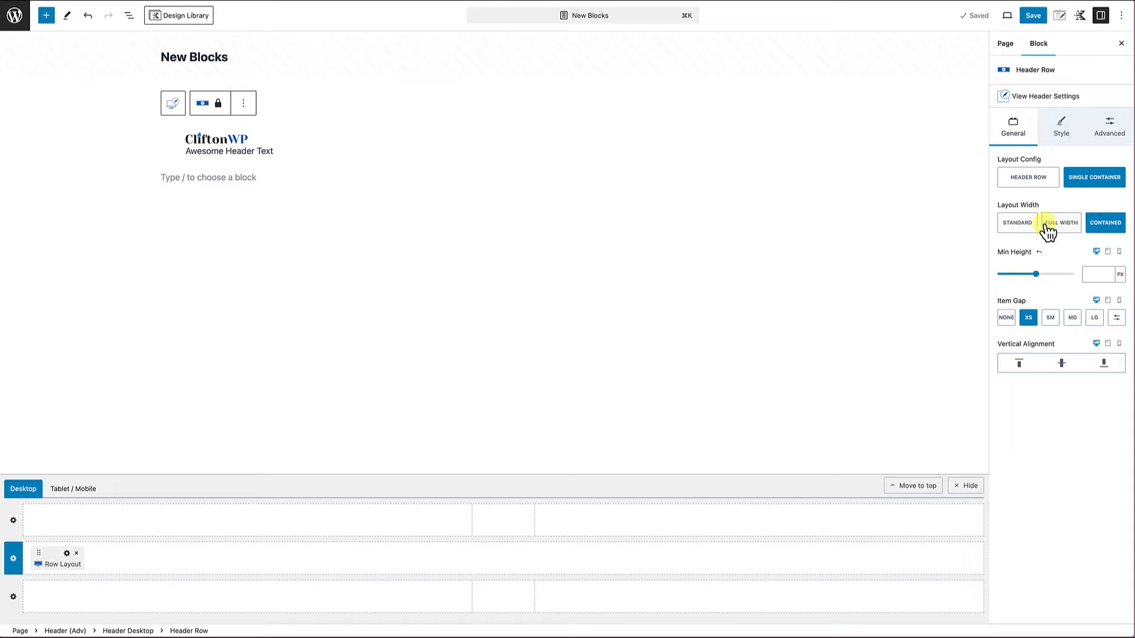
click(1019, 228)
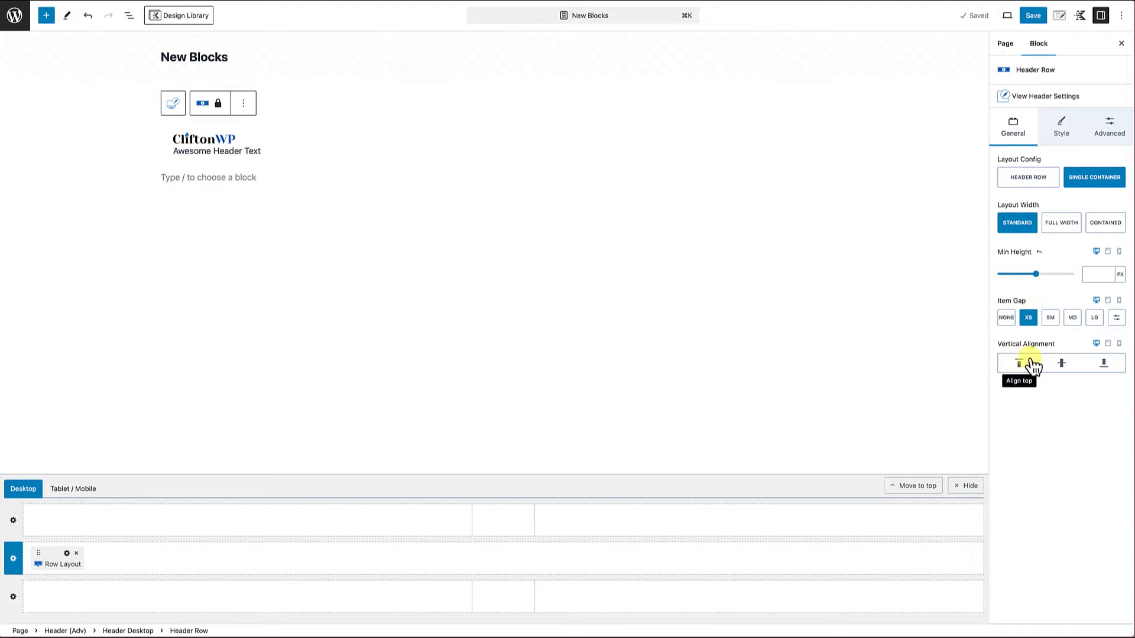
- Examine the middle header row's background, border, spacing, custom CSS and additional CSS class settings
click(1065, 130)
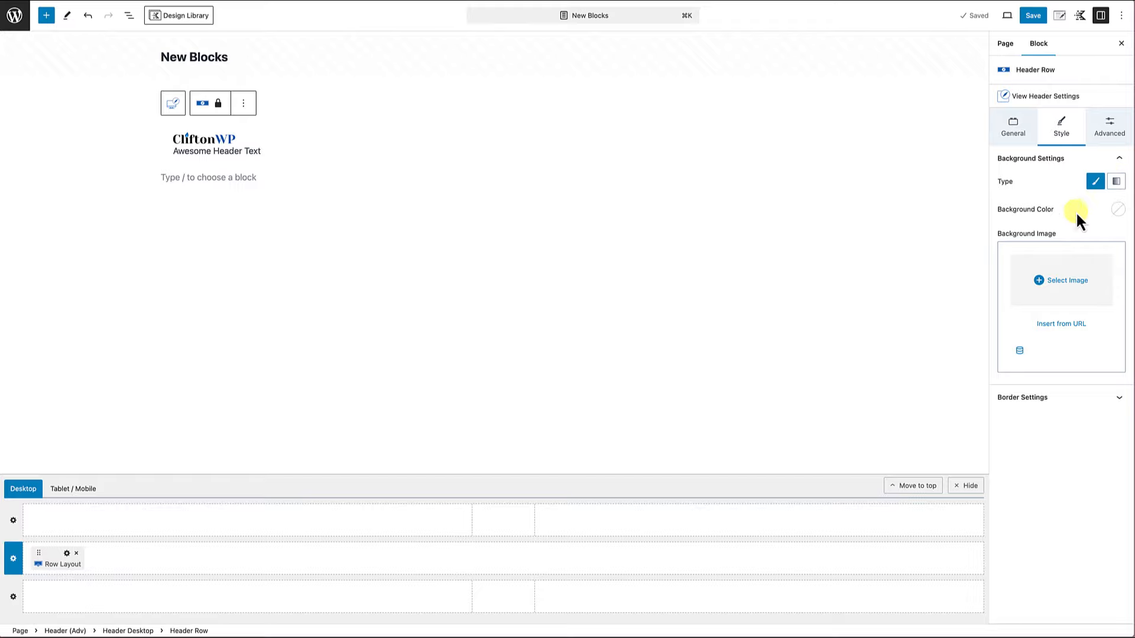
click(1074, 278)
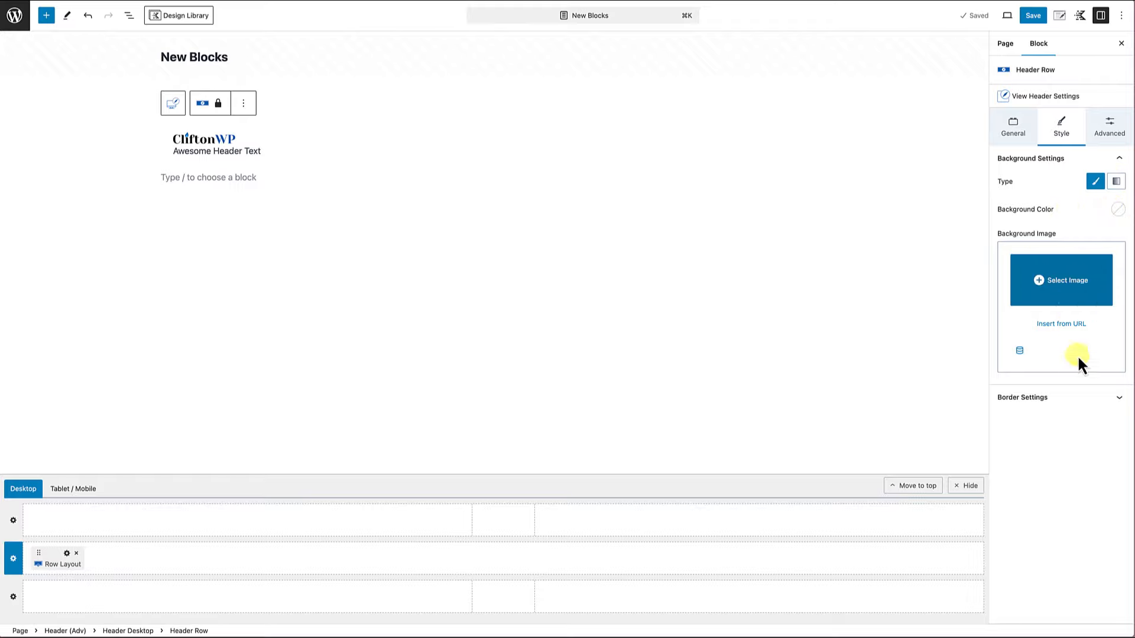
click(1088, 398)
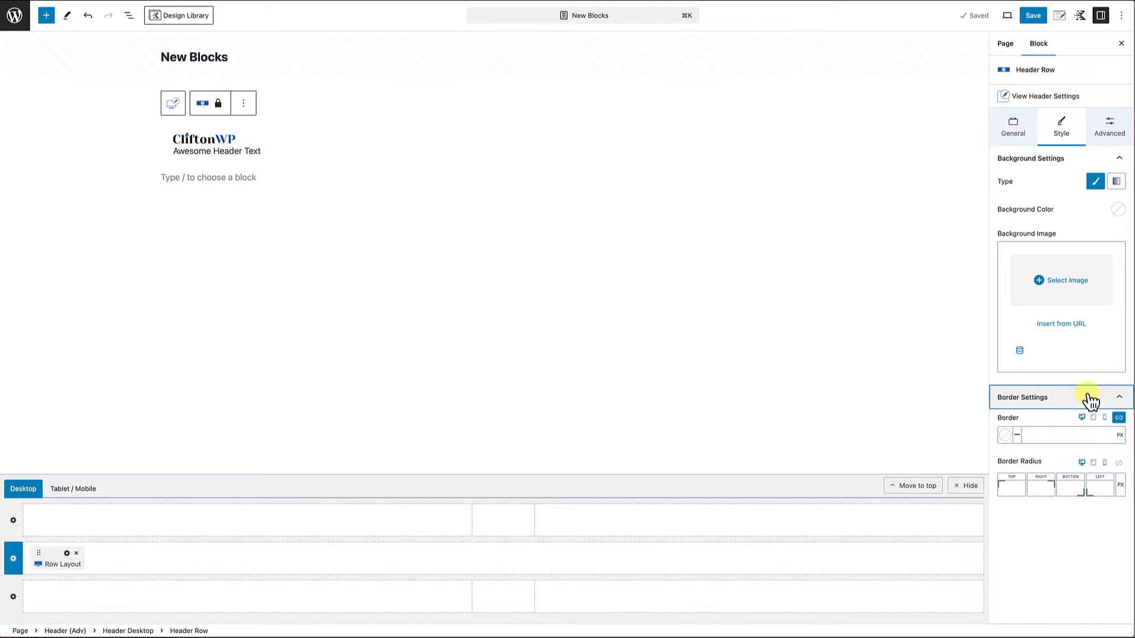
click(1114, 127)
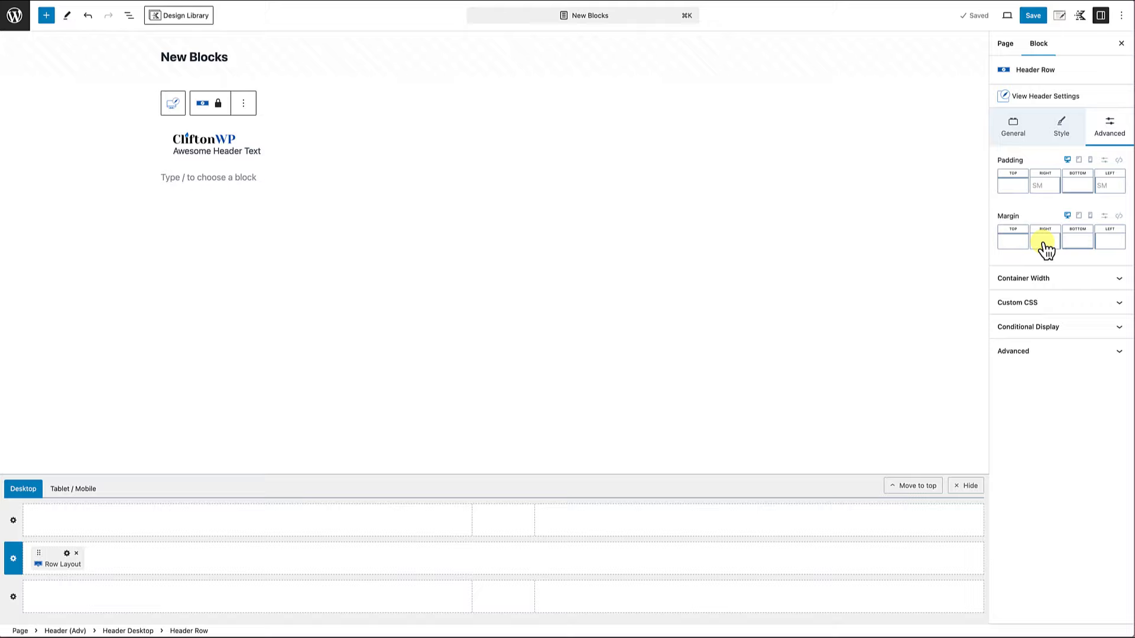
click(1005, 312)
click(1005, 312)
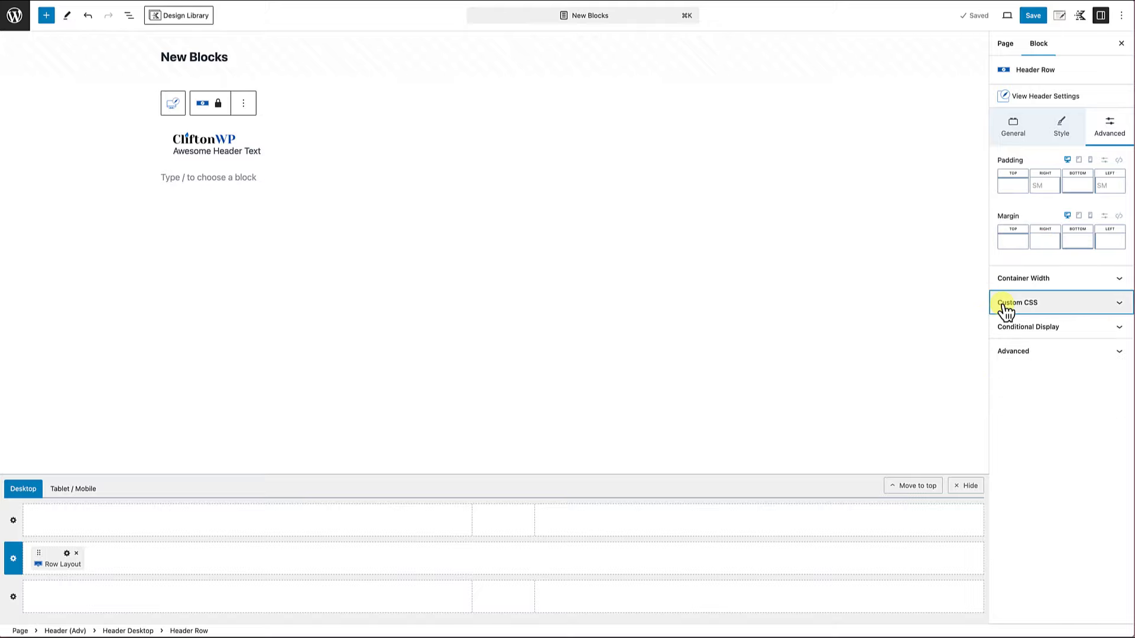
click(1031, 352)
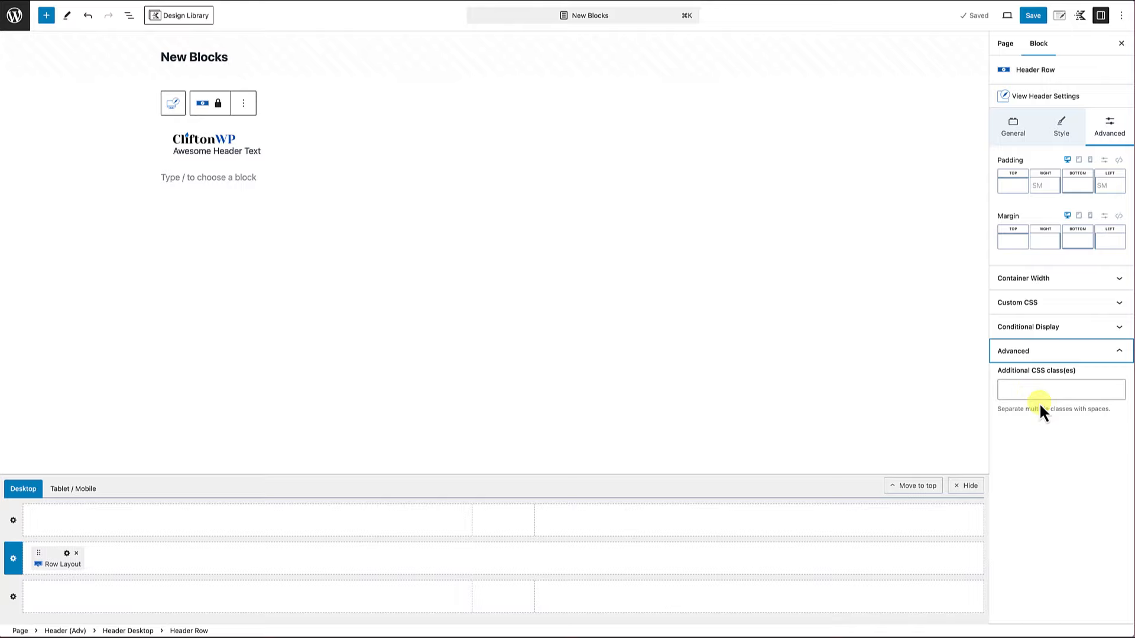
click(1035, 362)
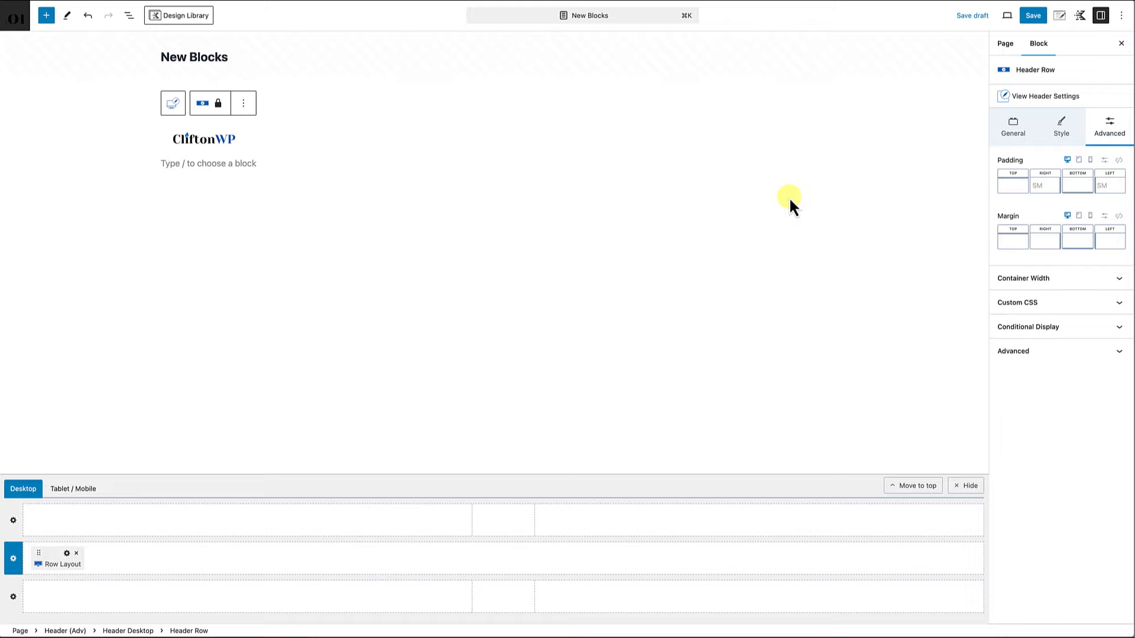
- Switch the middle row's layout configuration to Header Row
click(14, 561)
click(1014, 134)
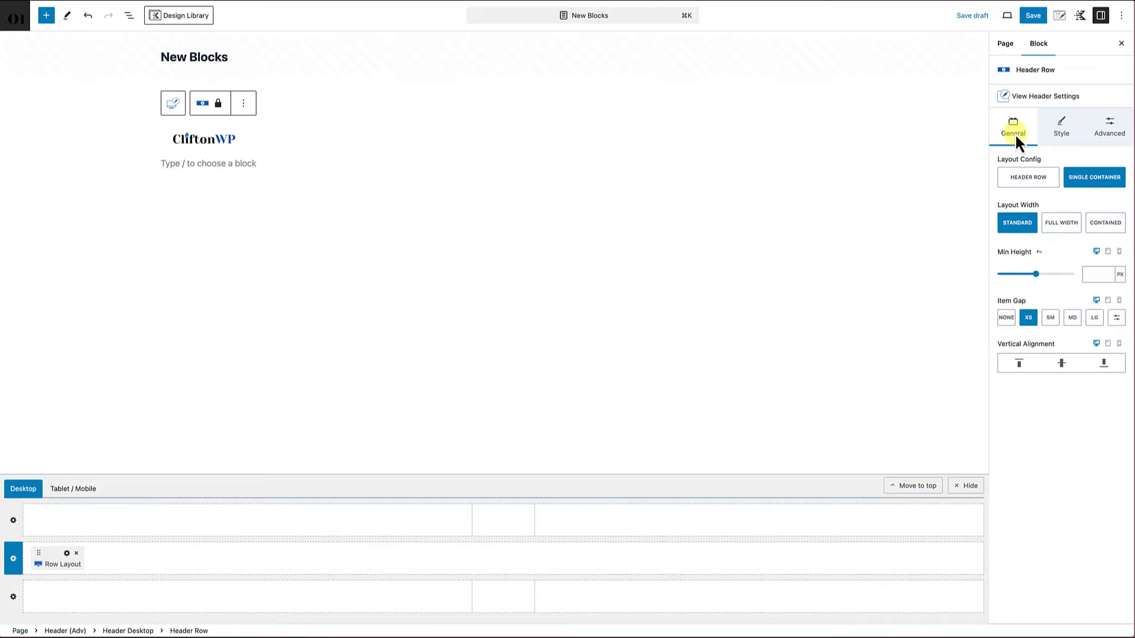
click(1026, 184)
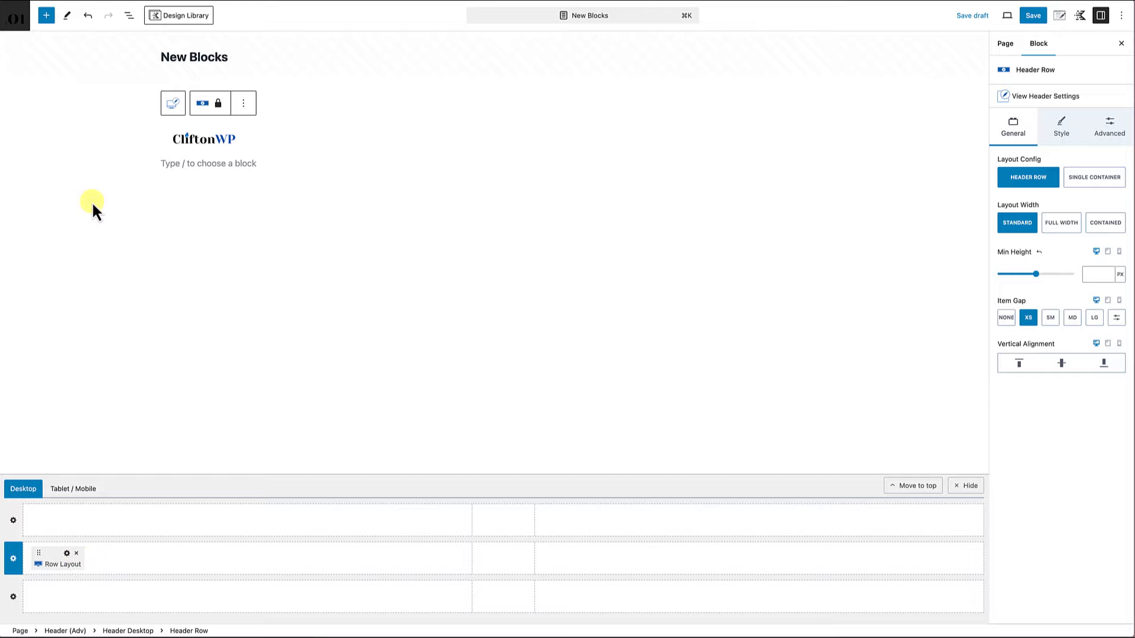
- Delete the Row Layout block from the left section of the middle header row
click(129, 16)
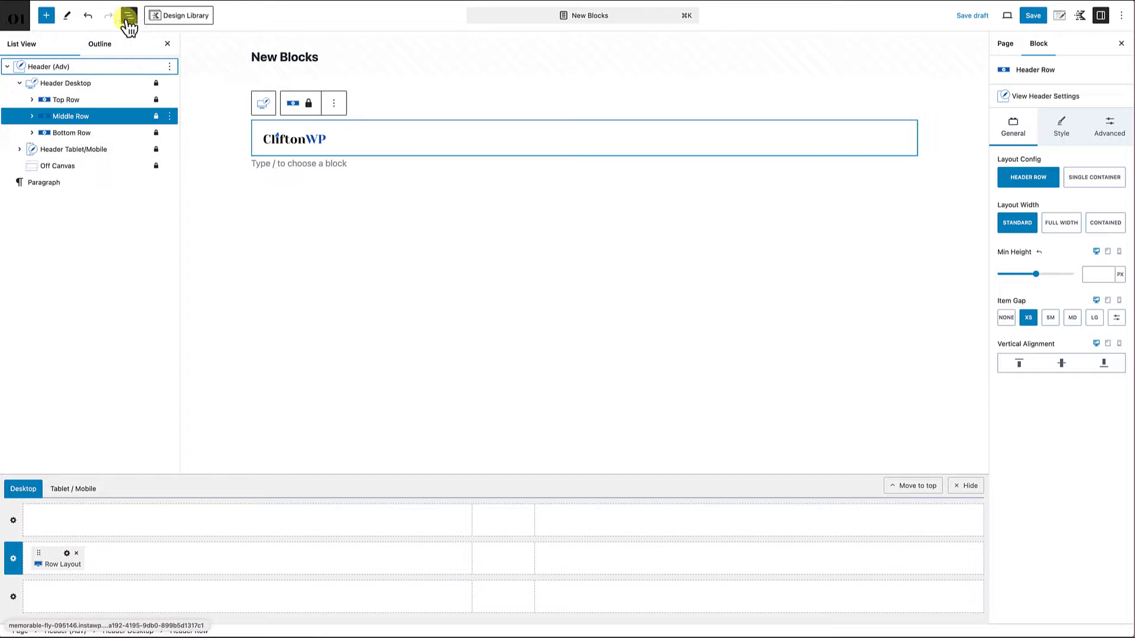
click(32, 116)
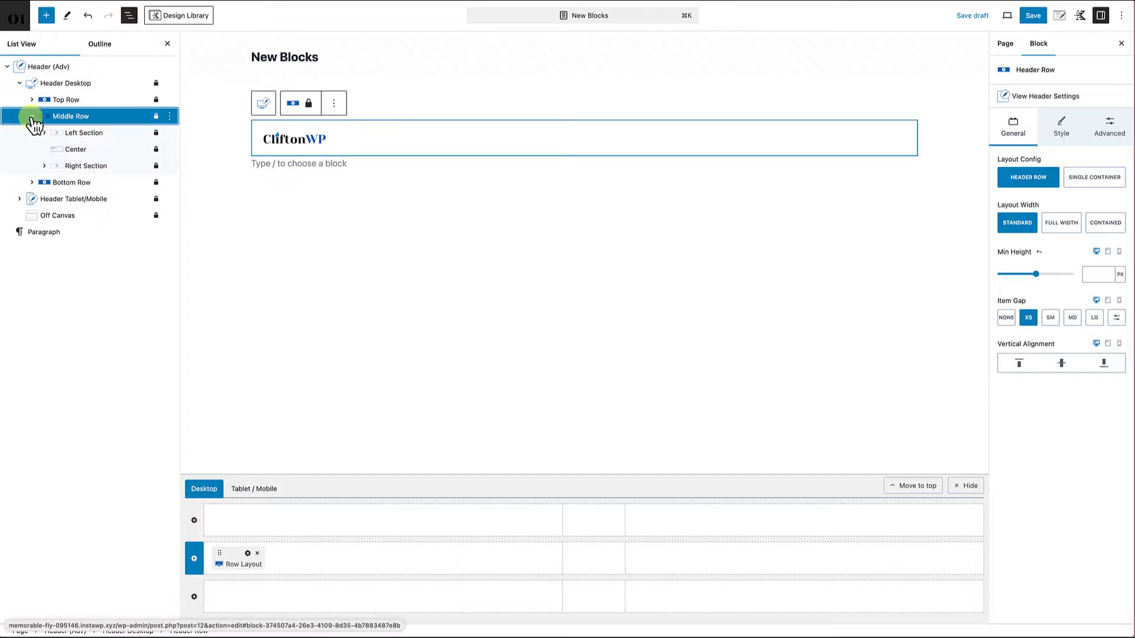
click(44, 132)
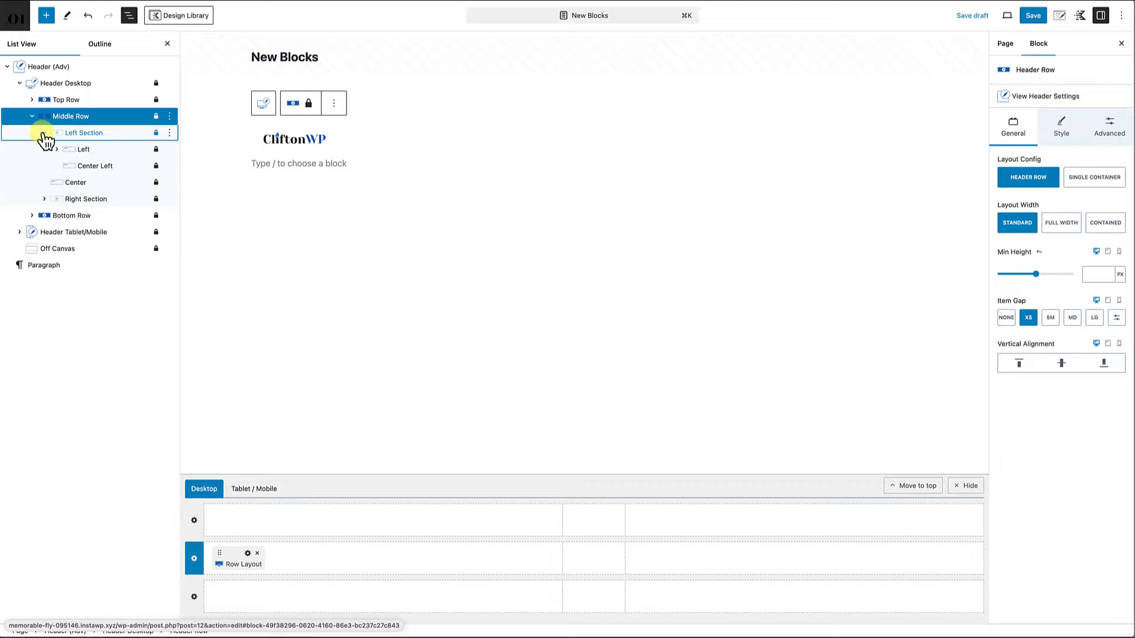
click(63, 150)
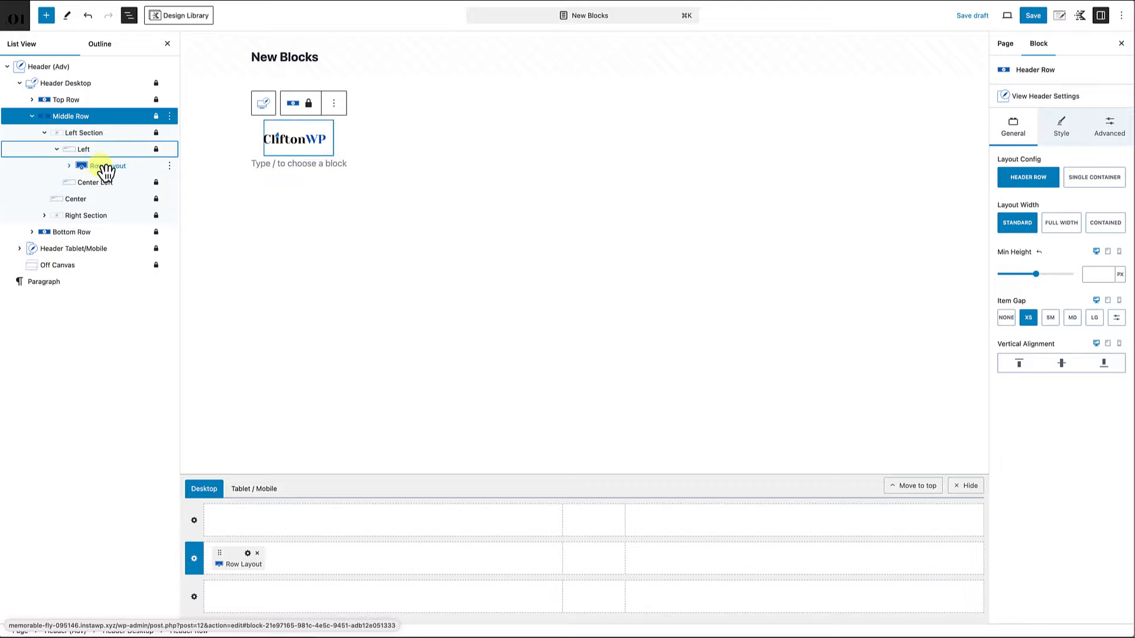
click(170, 166)
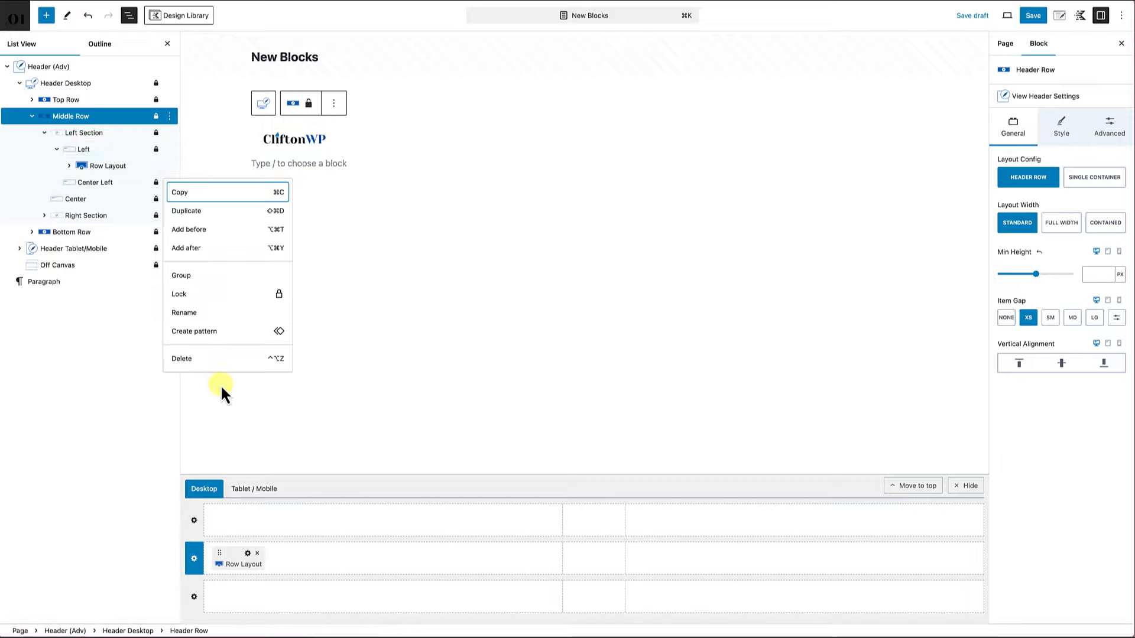
click(167, 43)
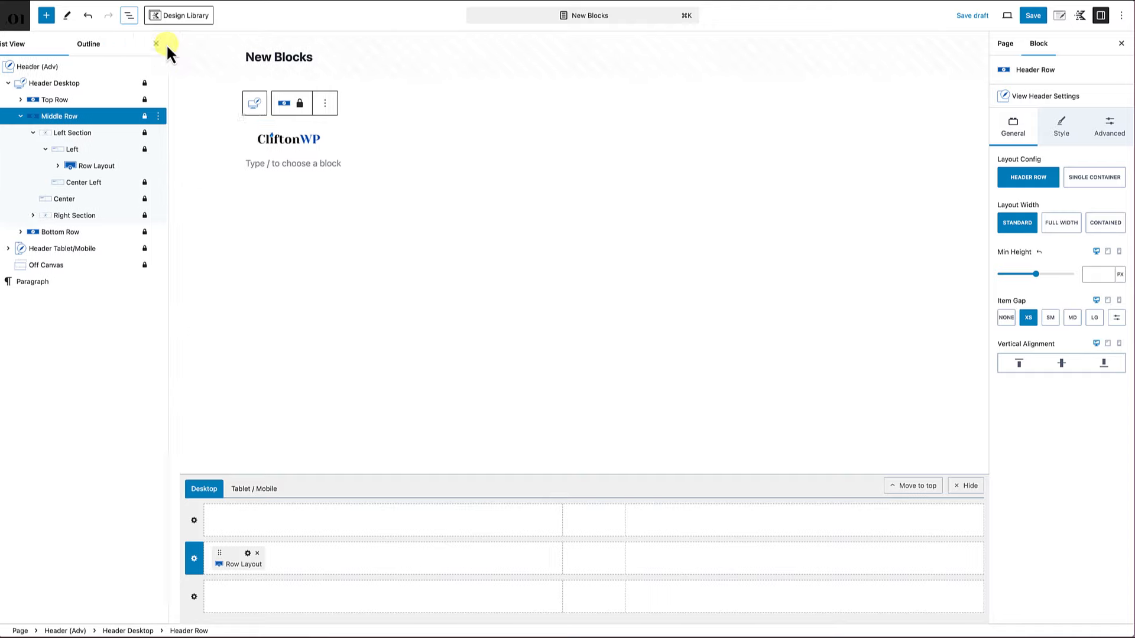
click(258, 554)
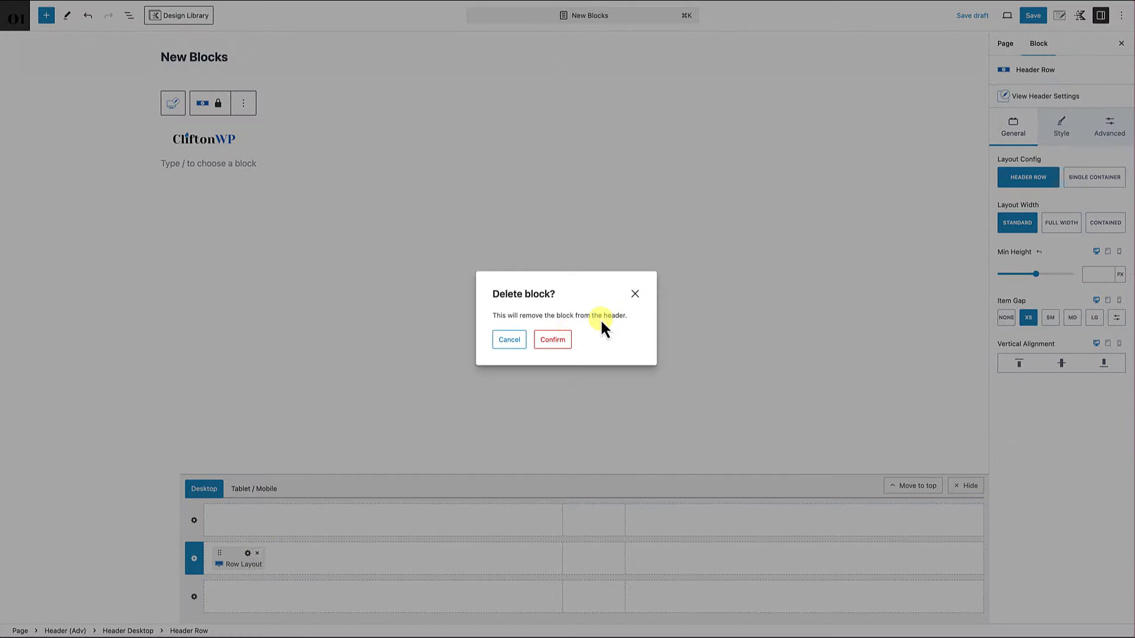
click(556, 346)
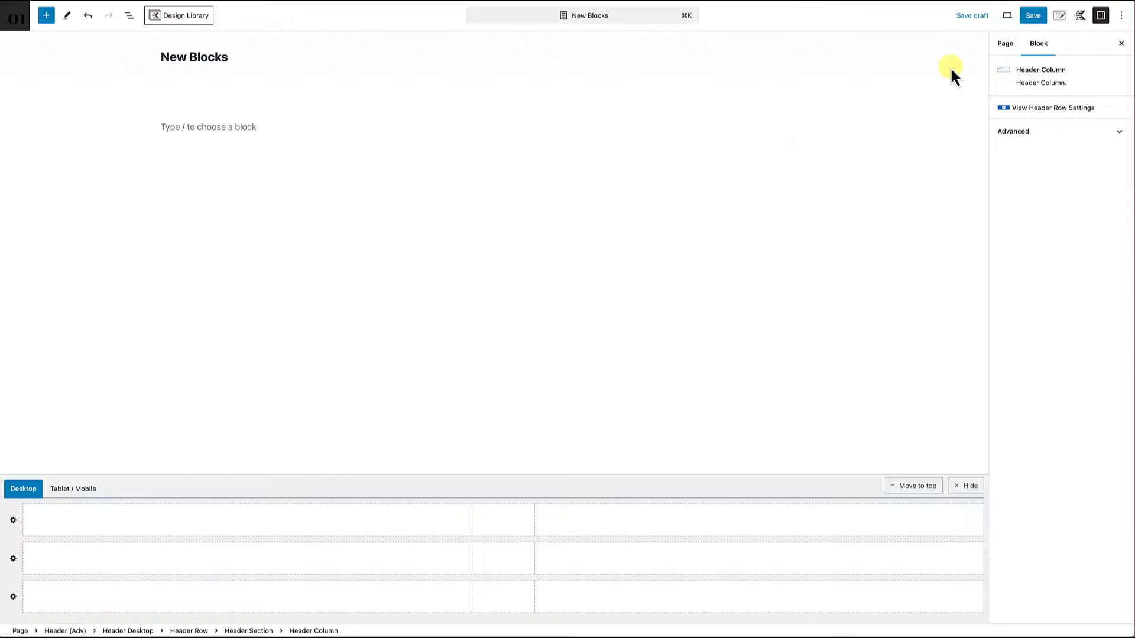
click(806, 193)
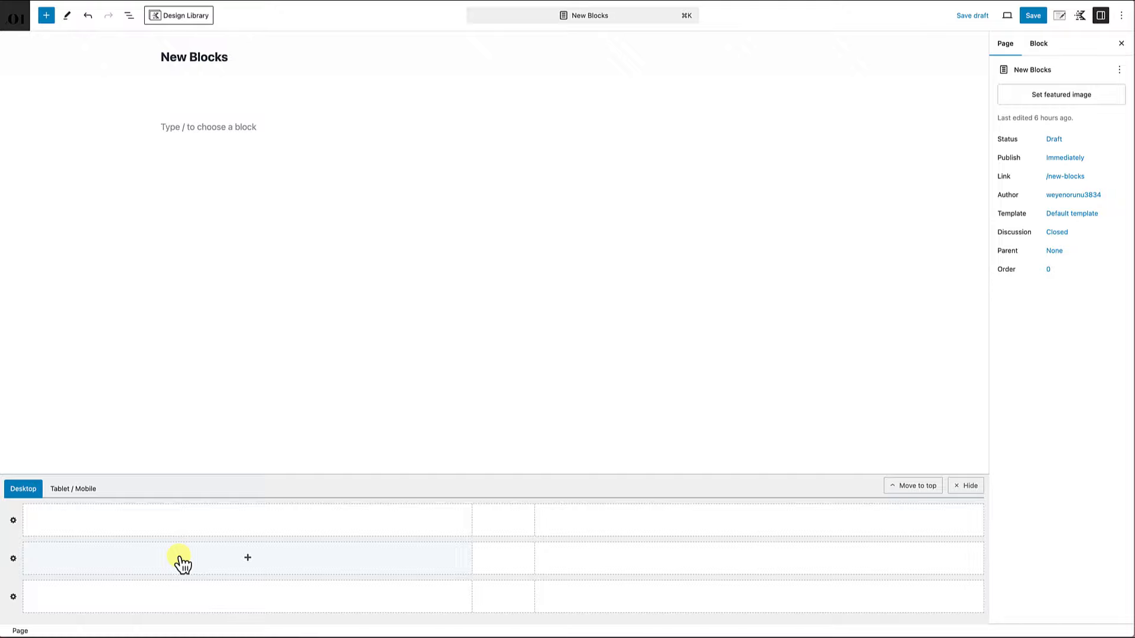
- Add a Site Identity block to the middle row's left section and hide its site title
click(248, 559)
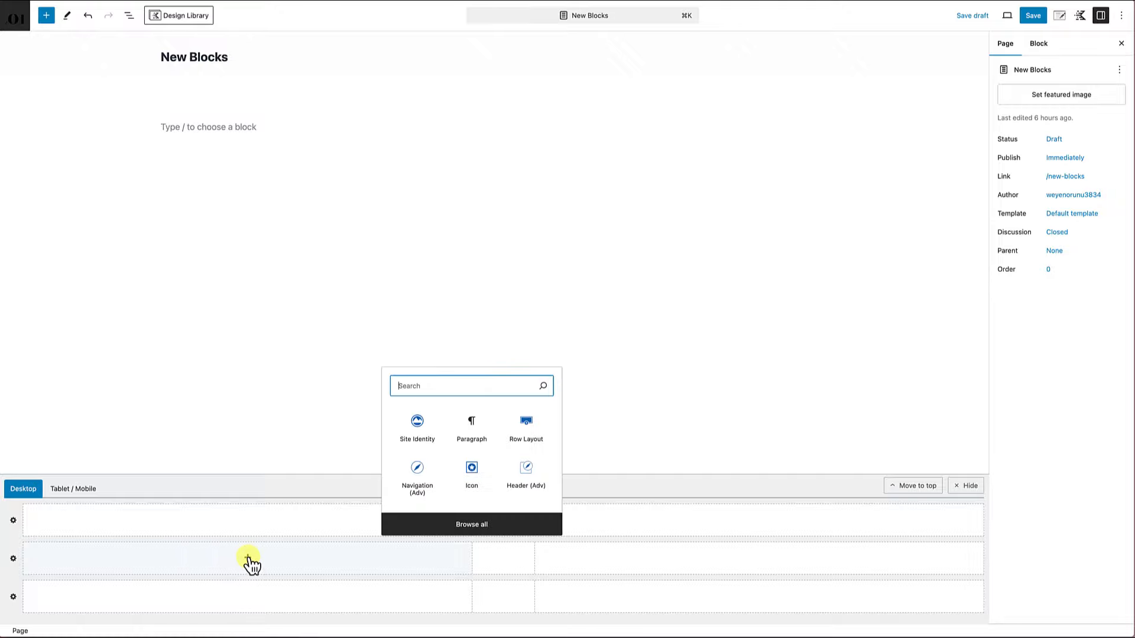
click(419, 430)
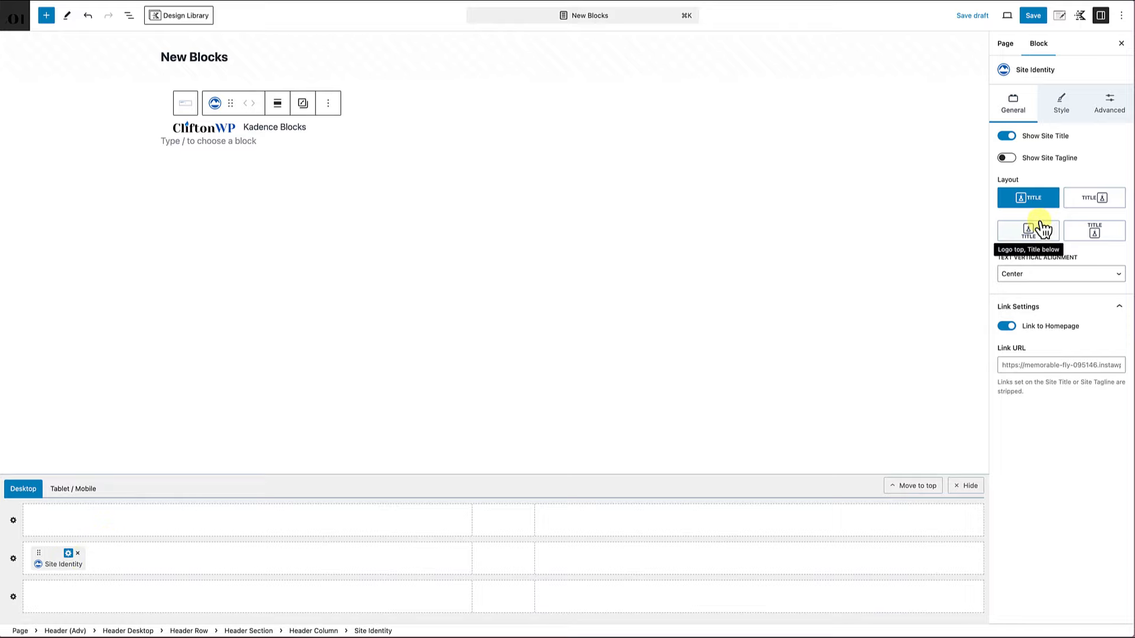
click(1006, 136)
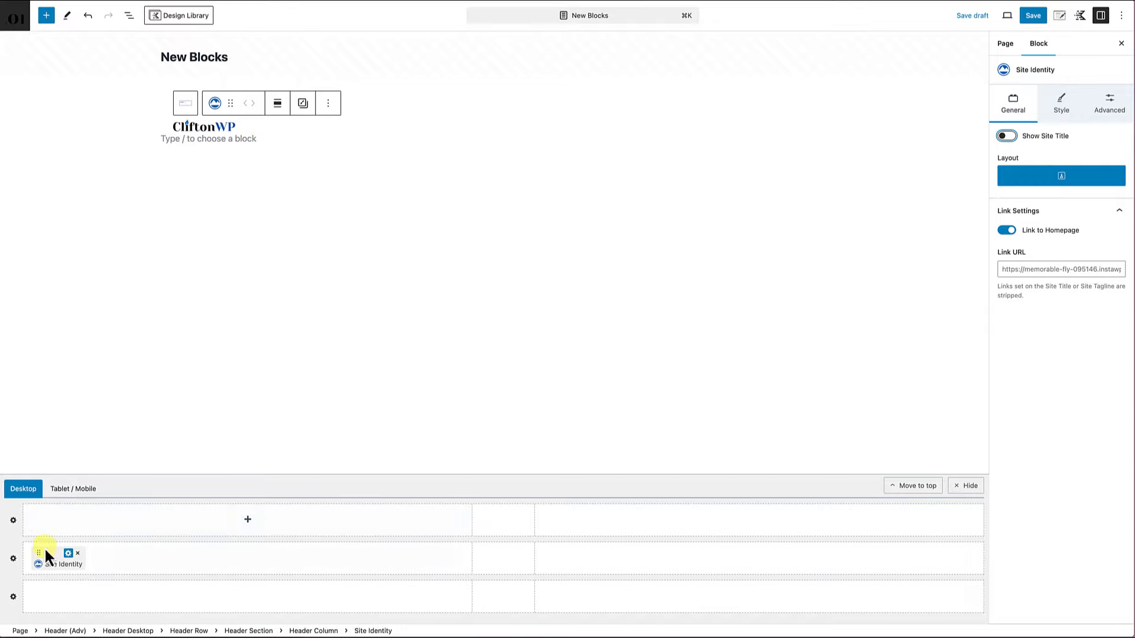
- Set the middle header row's background color to the light grey-blue palette color EDF2F7
click(13, 559)
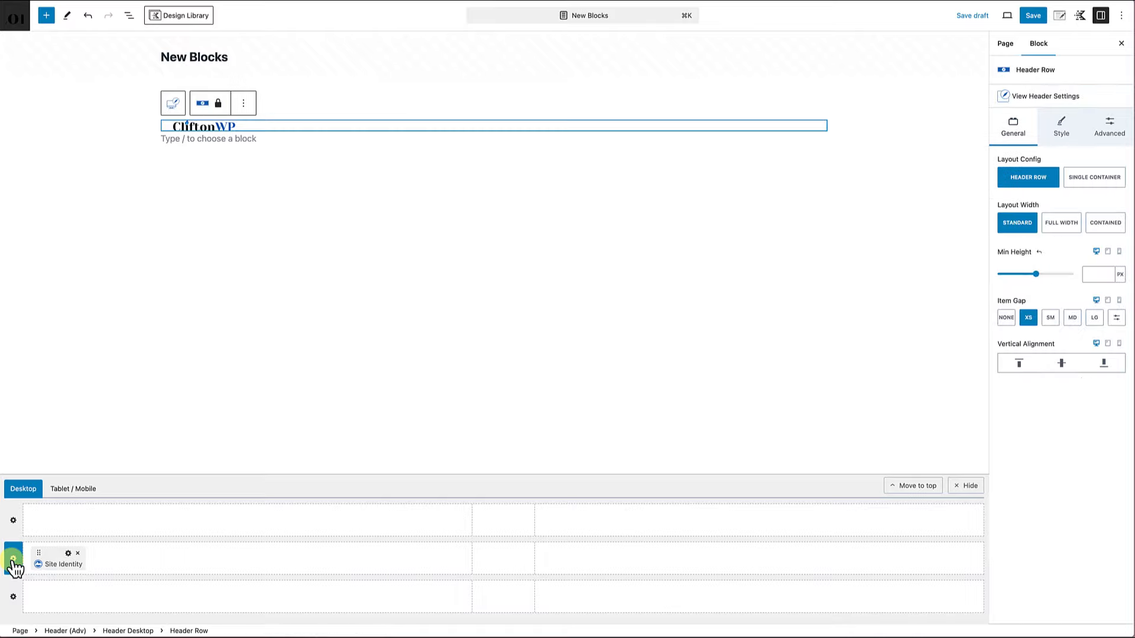
click(1063, 126)
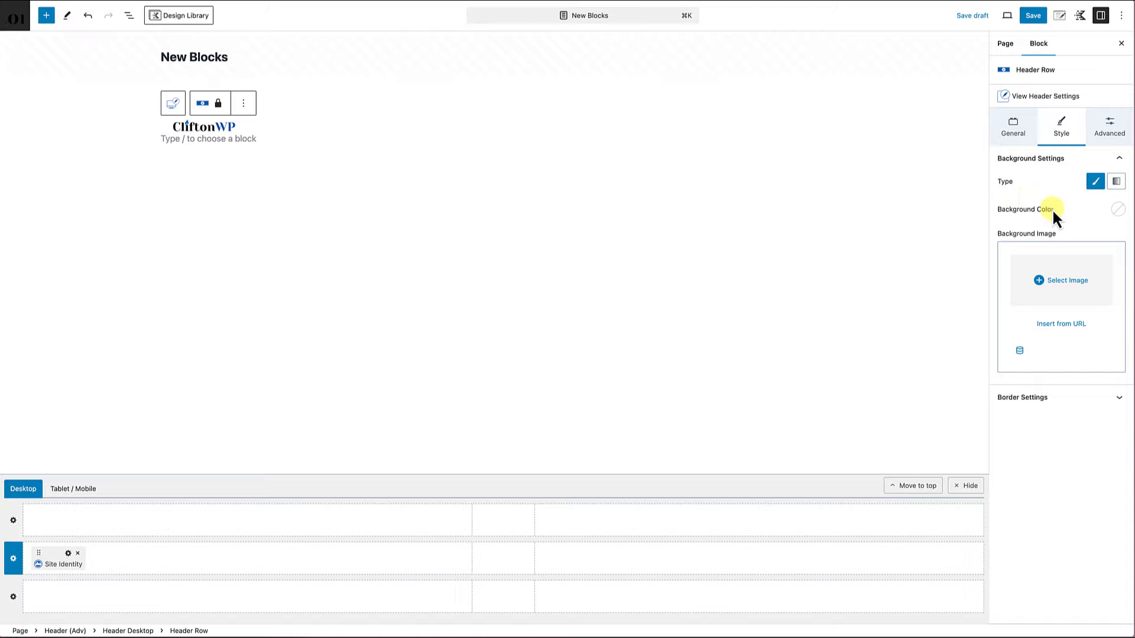
click(1118, 209)
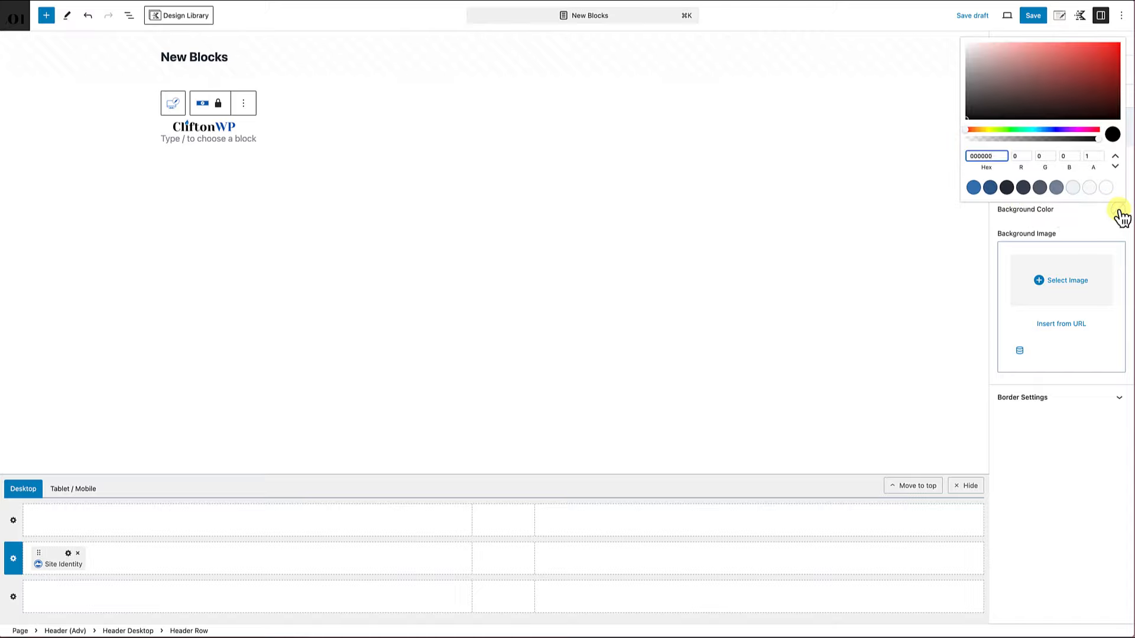
click(1089, 187)
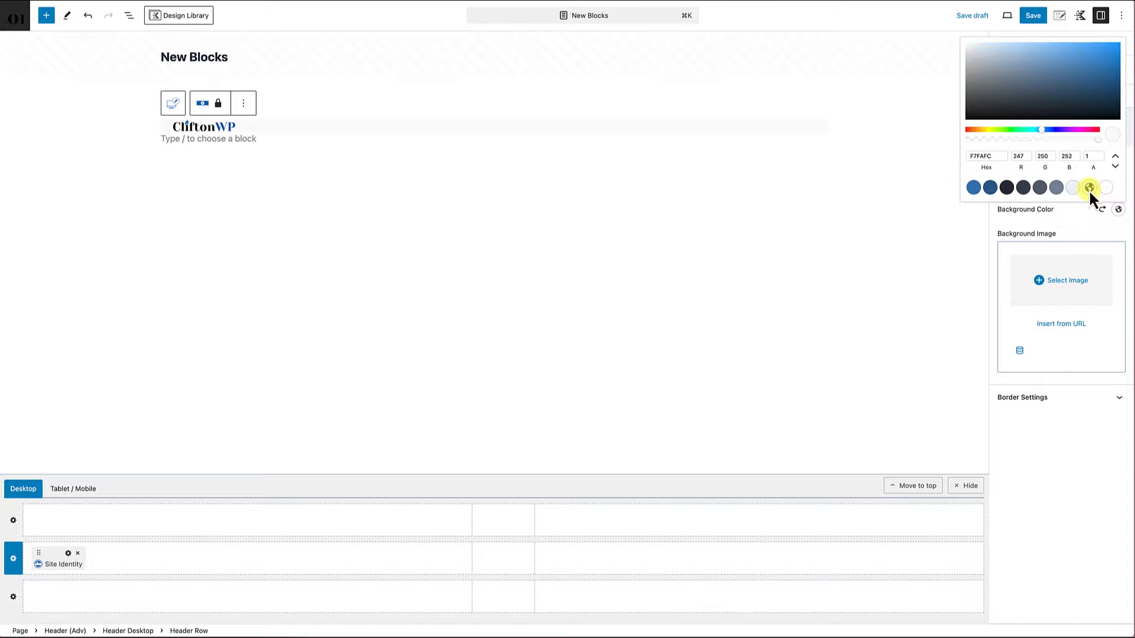
click(1072, 188)
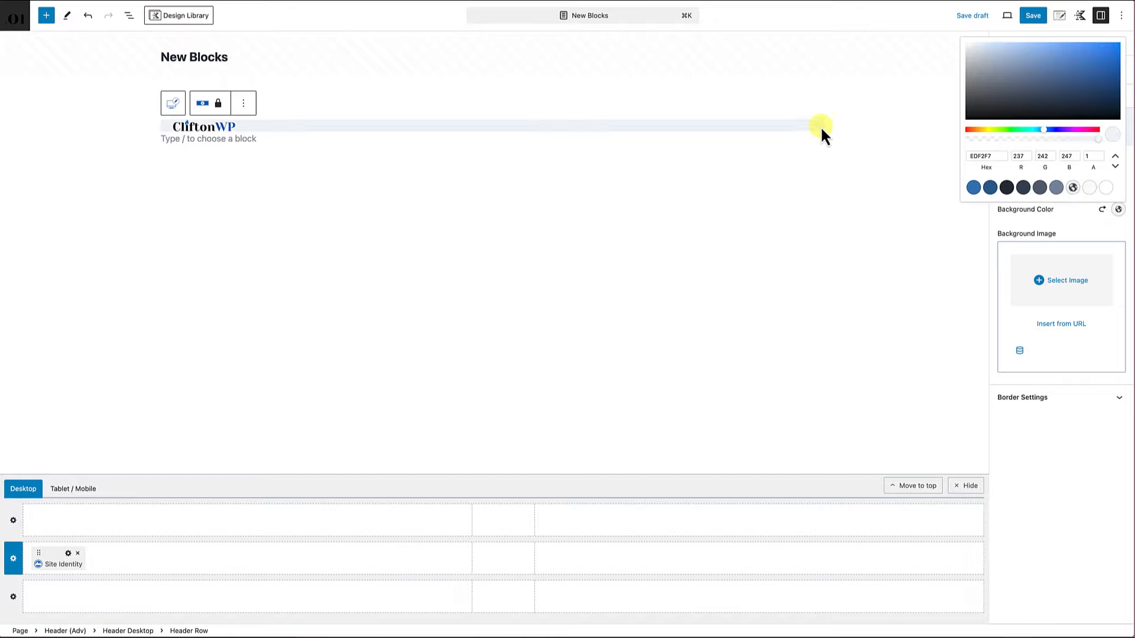
click(807, 183)
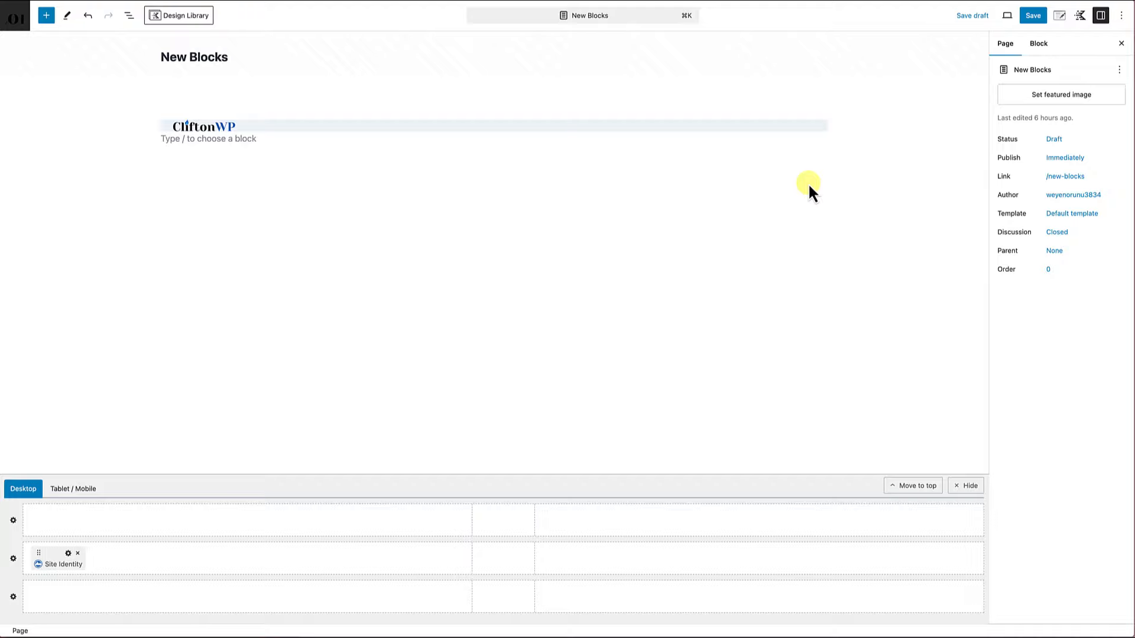
- Add a Buttons (Adv) block to the middle row's right section and label its button "Call Us Now"
mouse_move(742, 566)
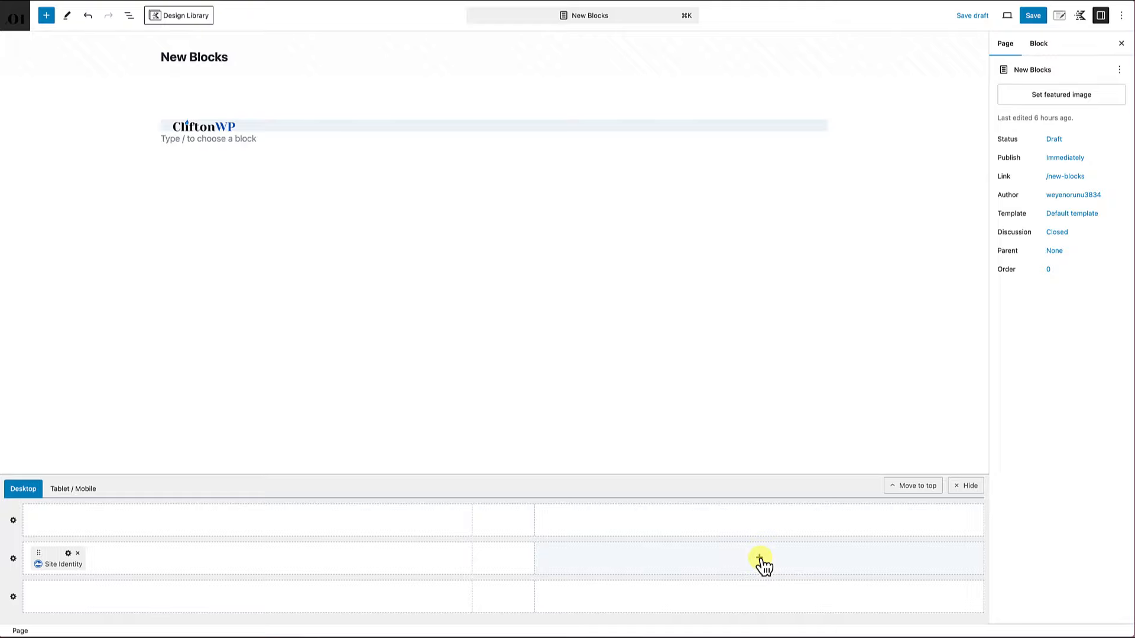
click(760, 559)
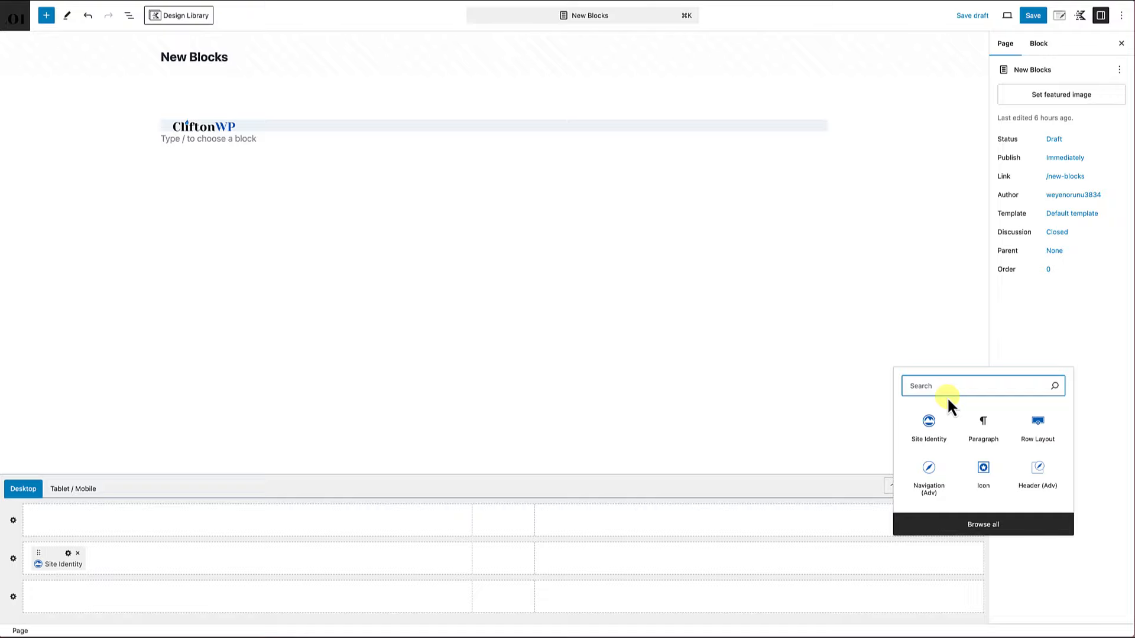
text(button)
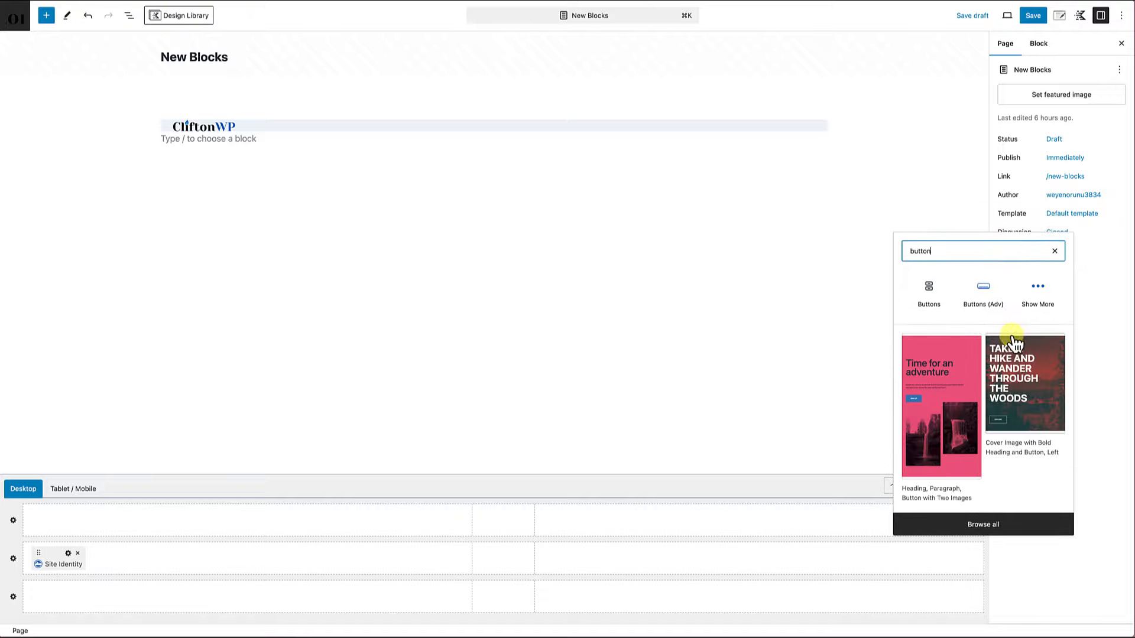
click(988, 298)
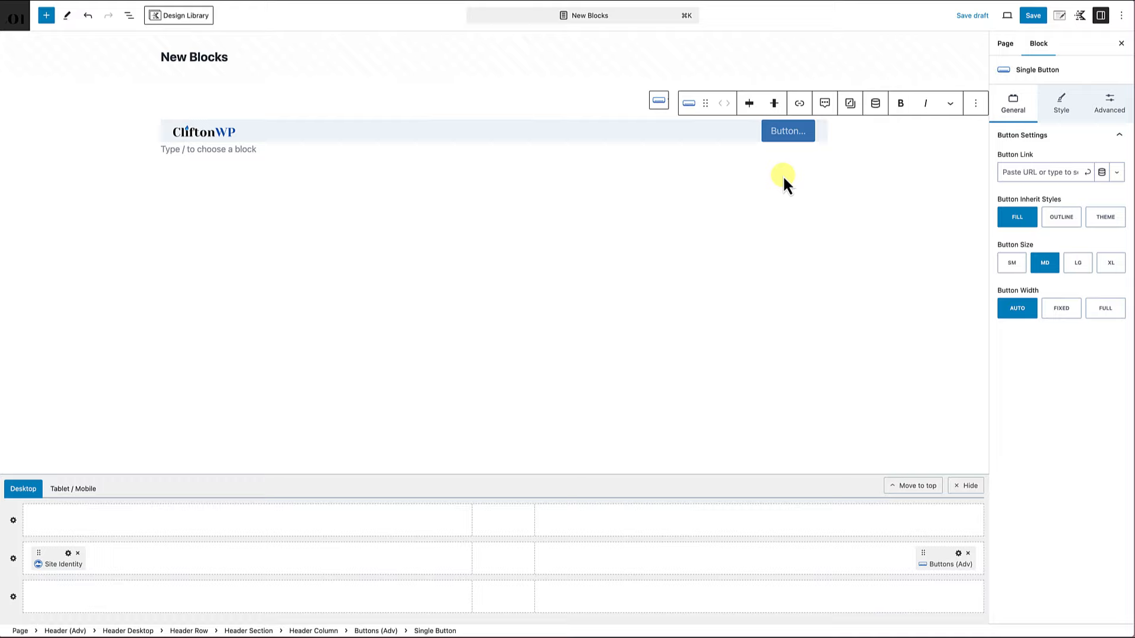
text(Call)
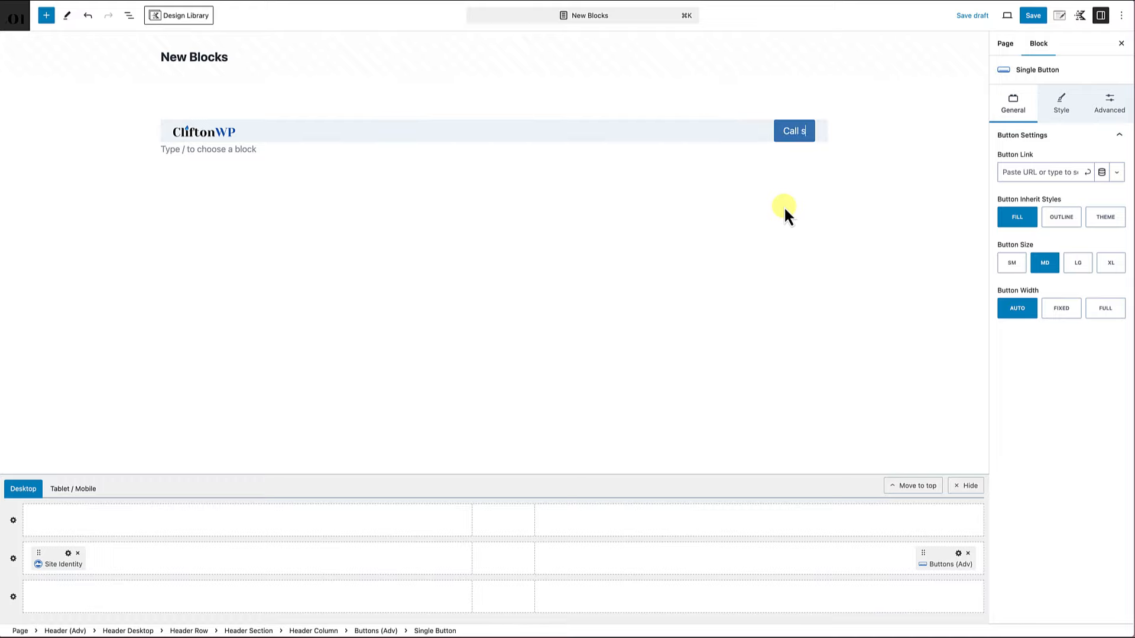
text( Us Now)
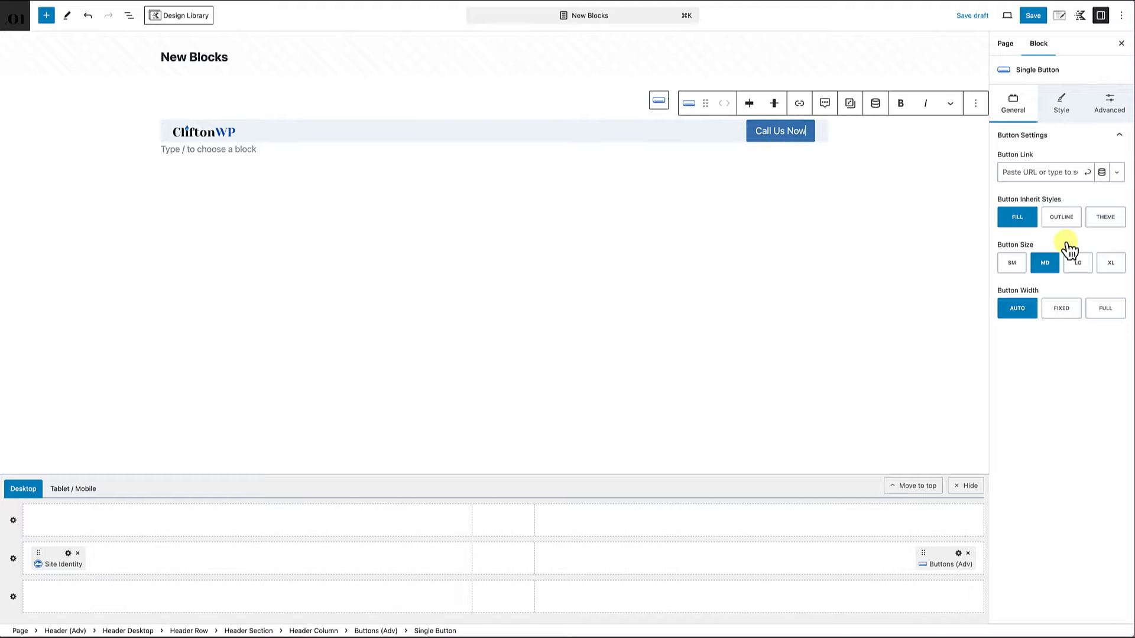
- Style the button's typography with SM font size, uppercase letter case and Semi-Bold 600 font weight
click(1062, 106)
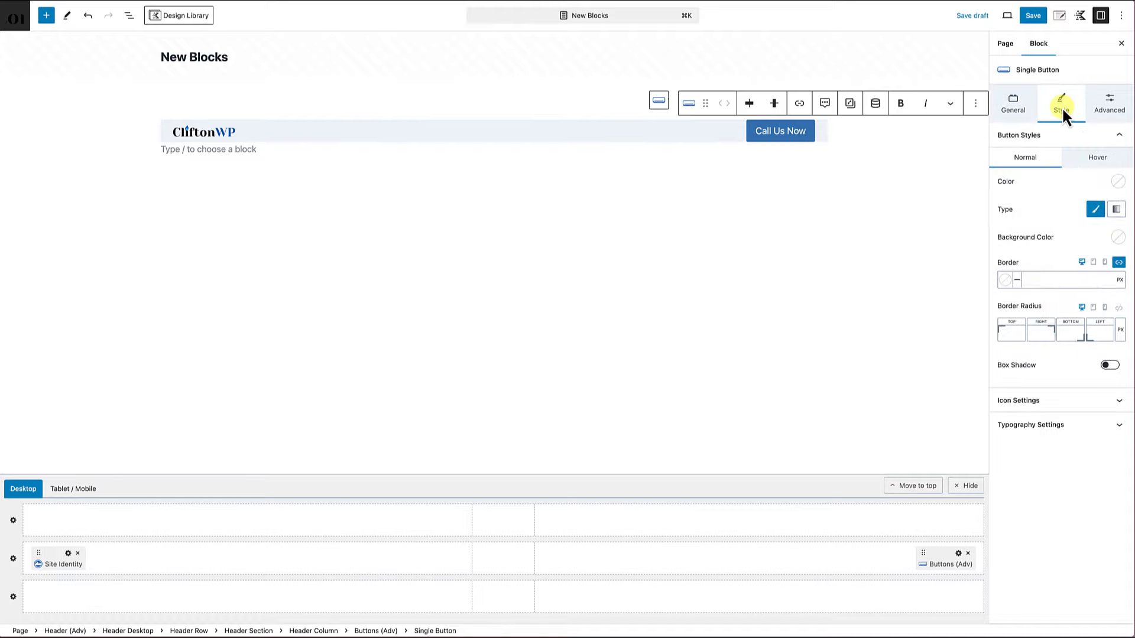
click(1064, 425)
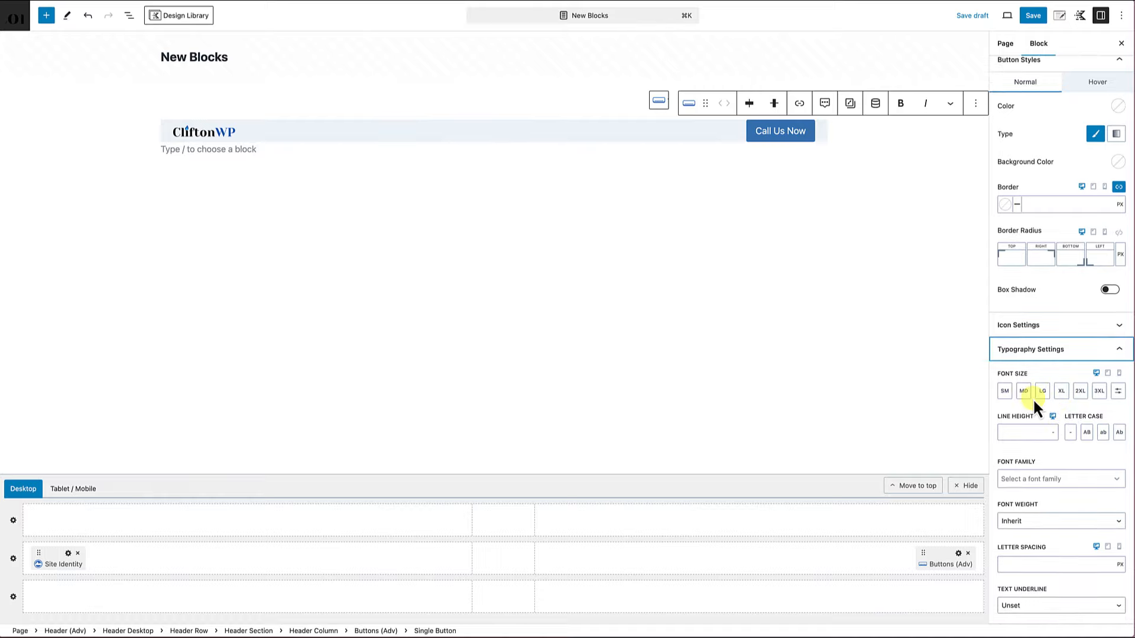
click(1023, 392)
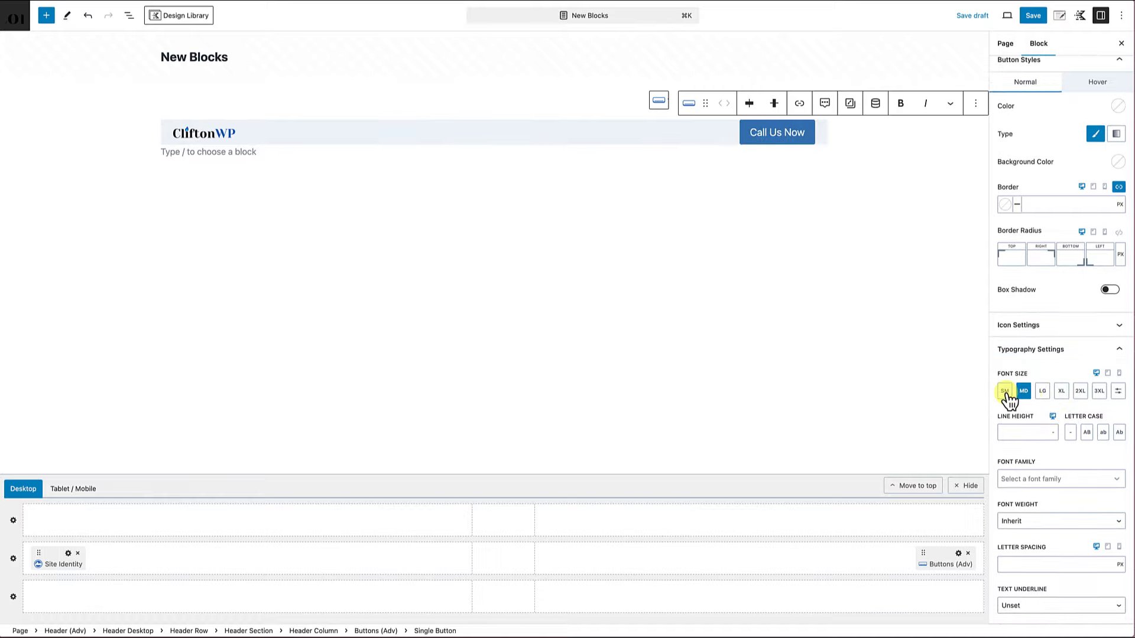
click(1005, 392)
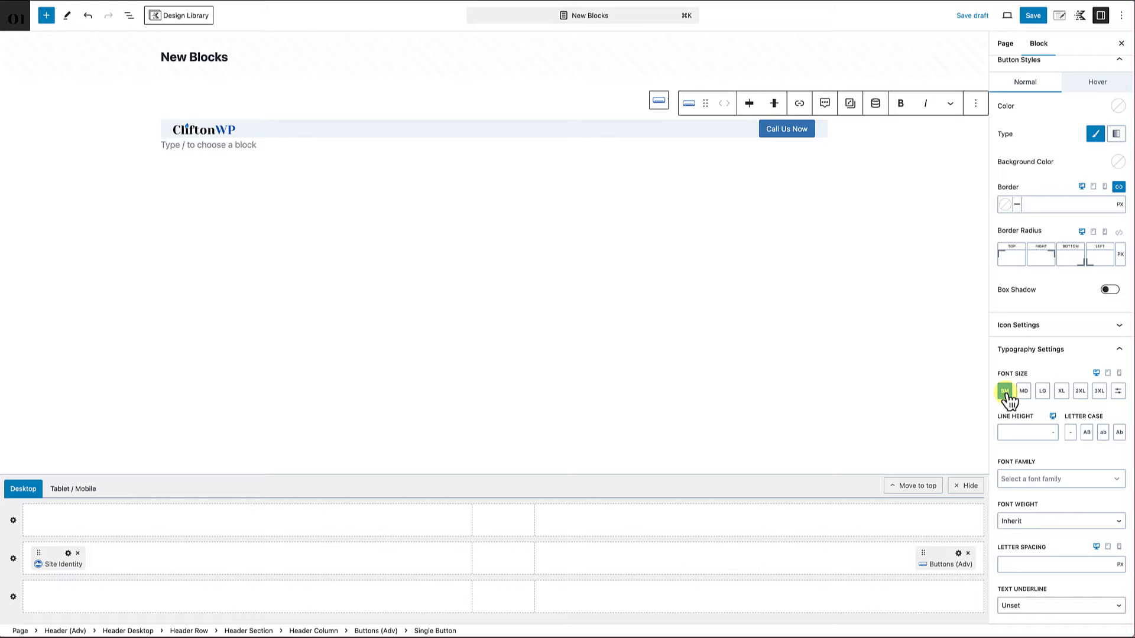
click(1088, 433)
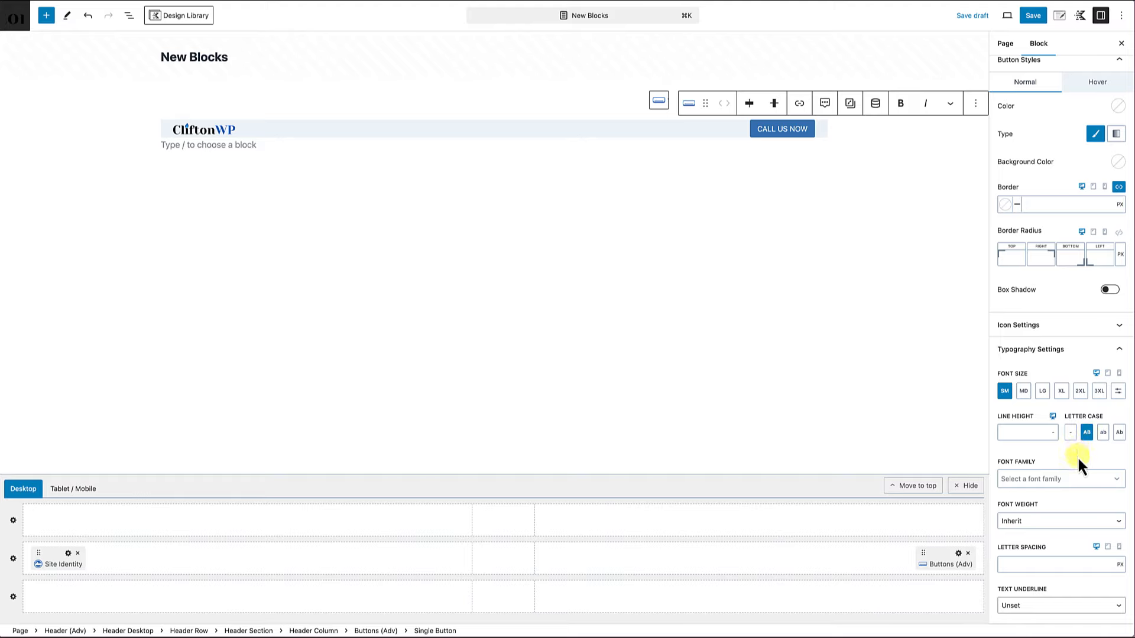
click(1072, 522)
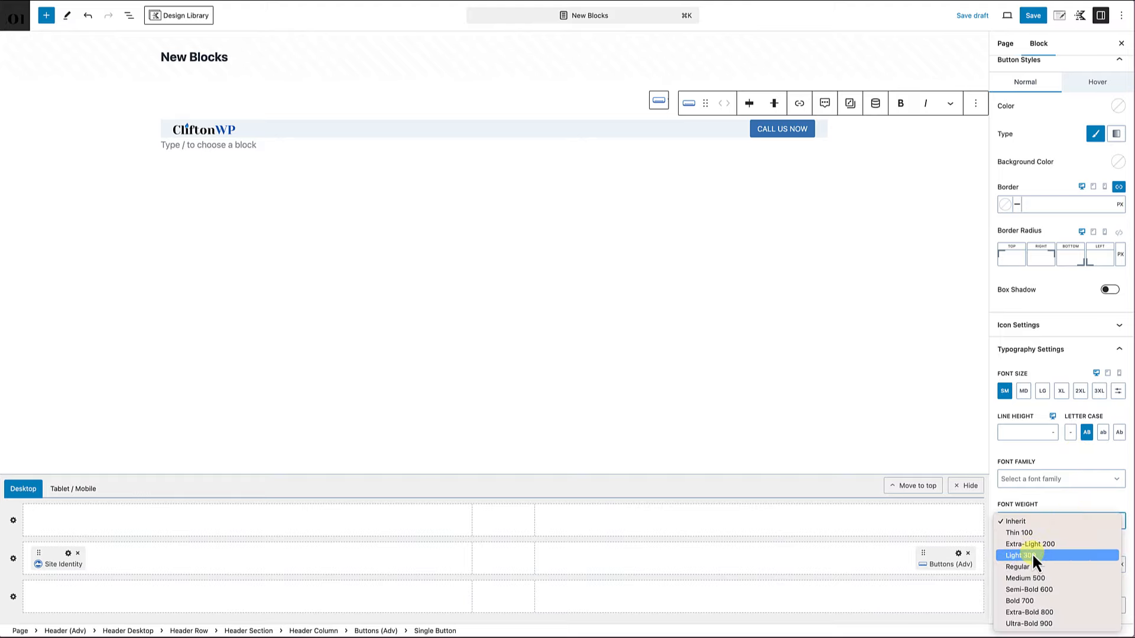
click(1031, 589)
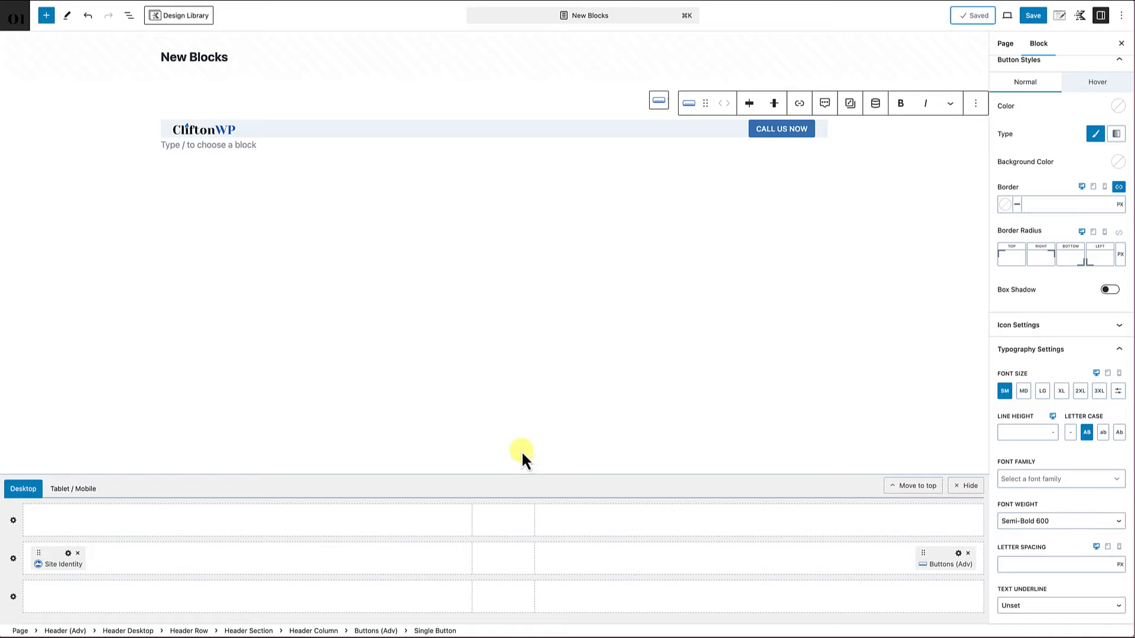
- Add a Navigation (Adv) block to the middle row's center section and create a new navigation for it
click(504, 559)
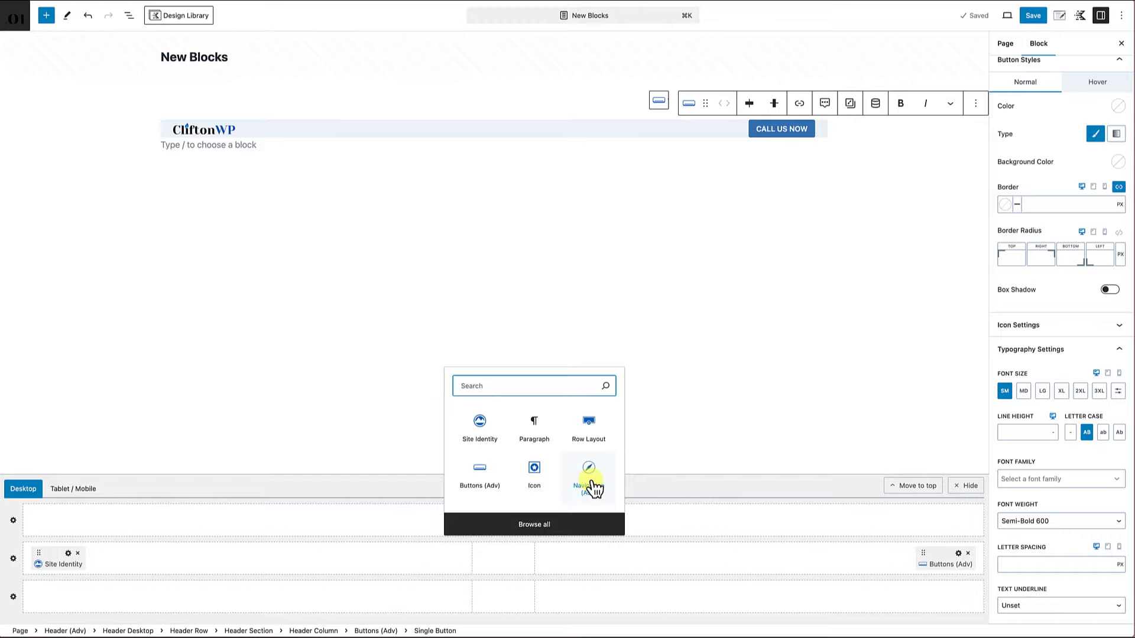
click(590, 484)
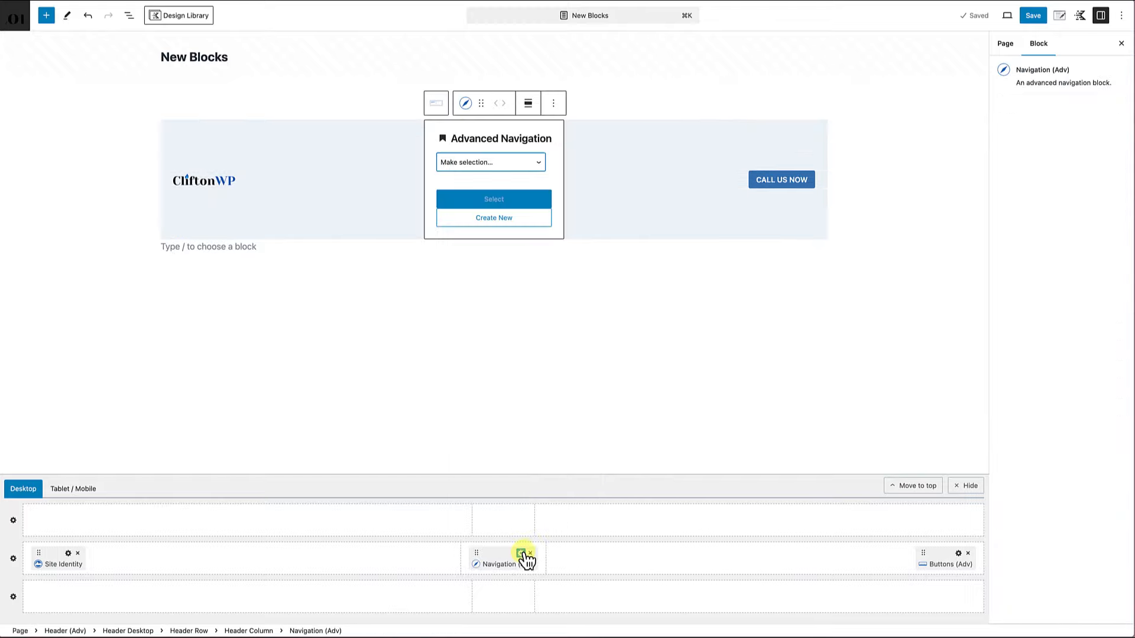
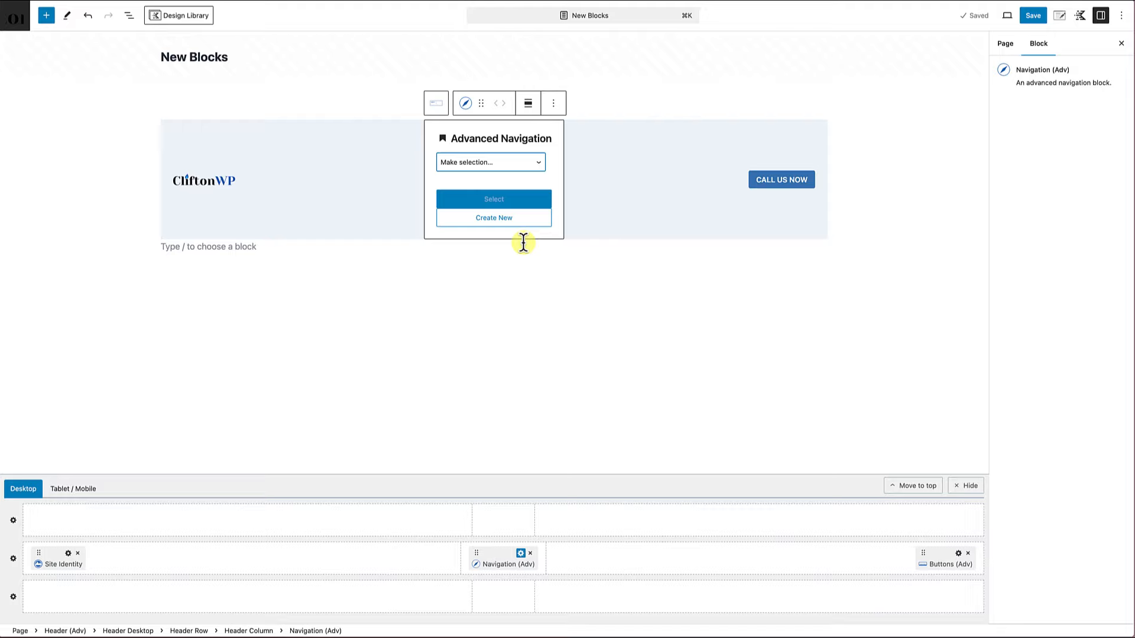
click(538, 163)
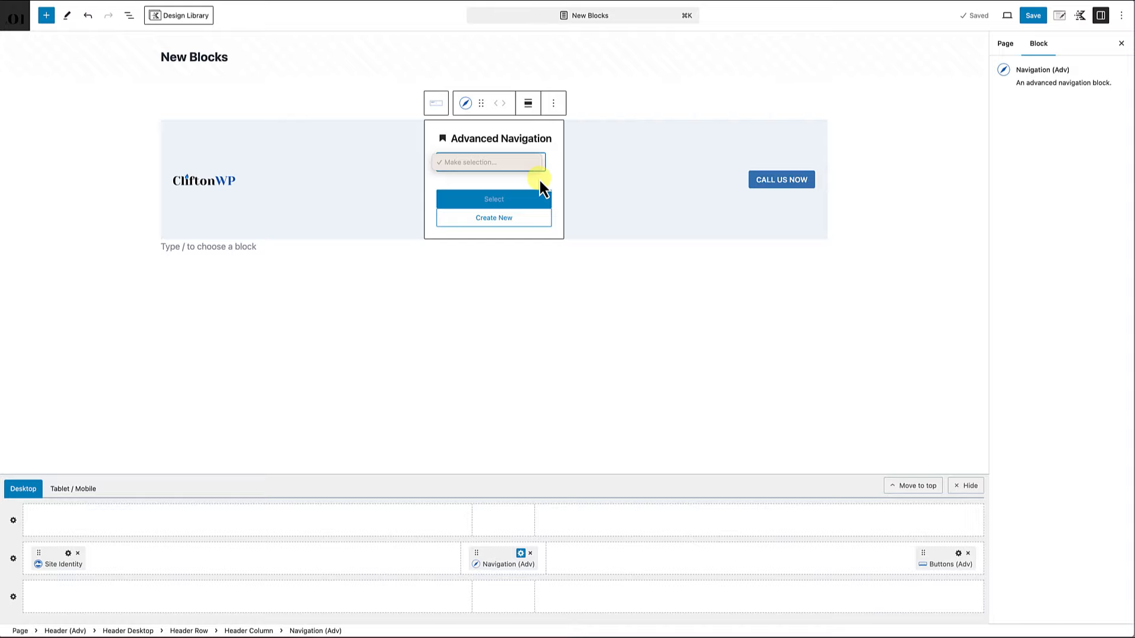
click(541, 180)
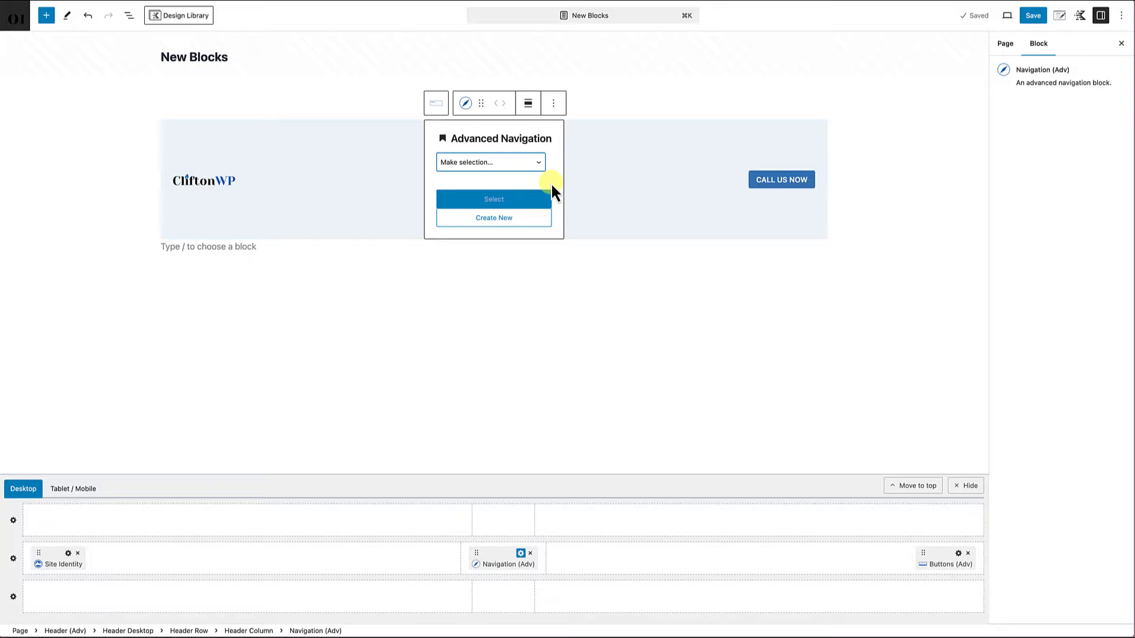
click(492, 220)
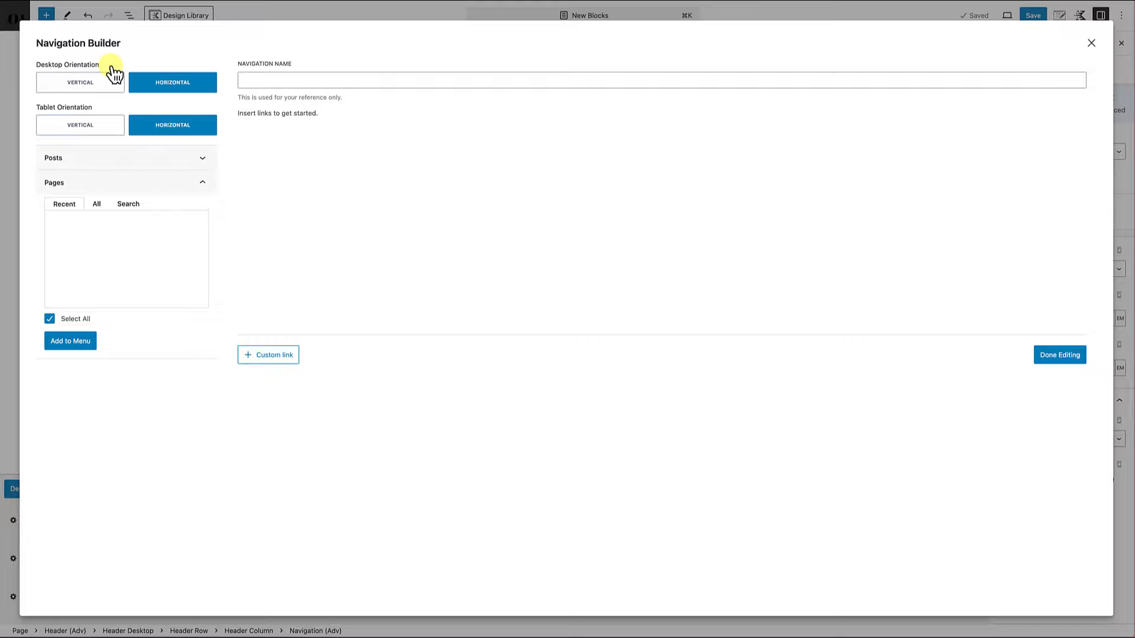
click(102, 166)
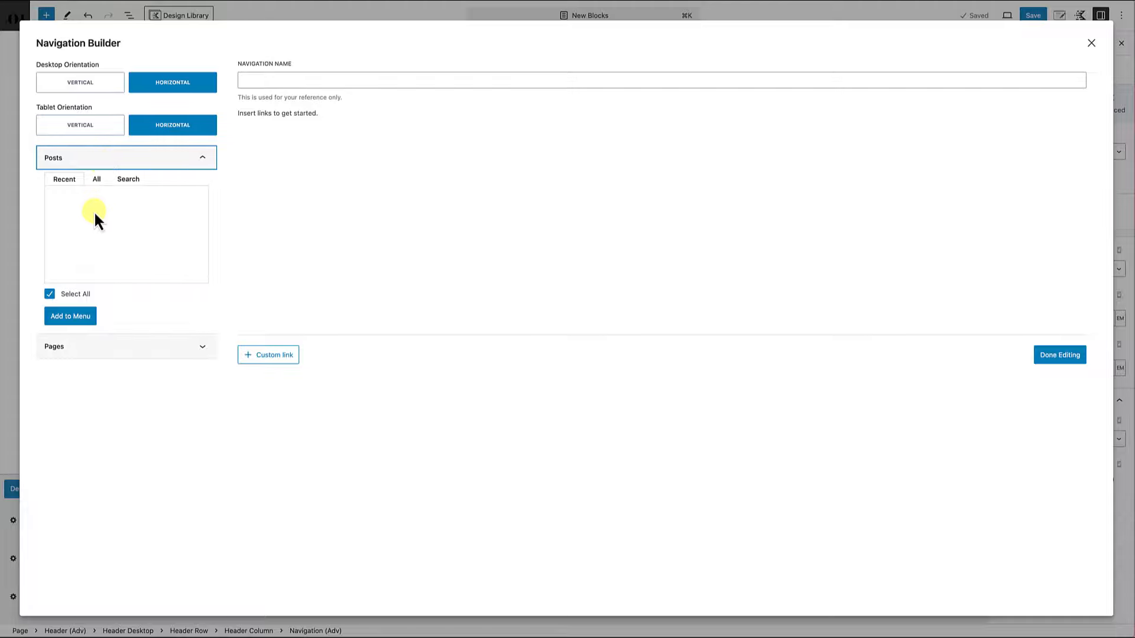
click(100, 158)
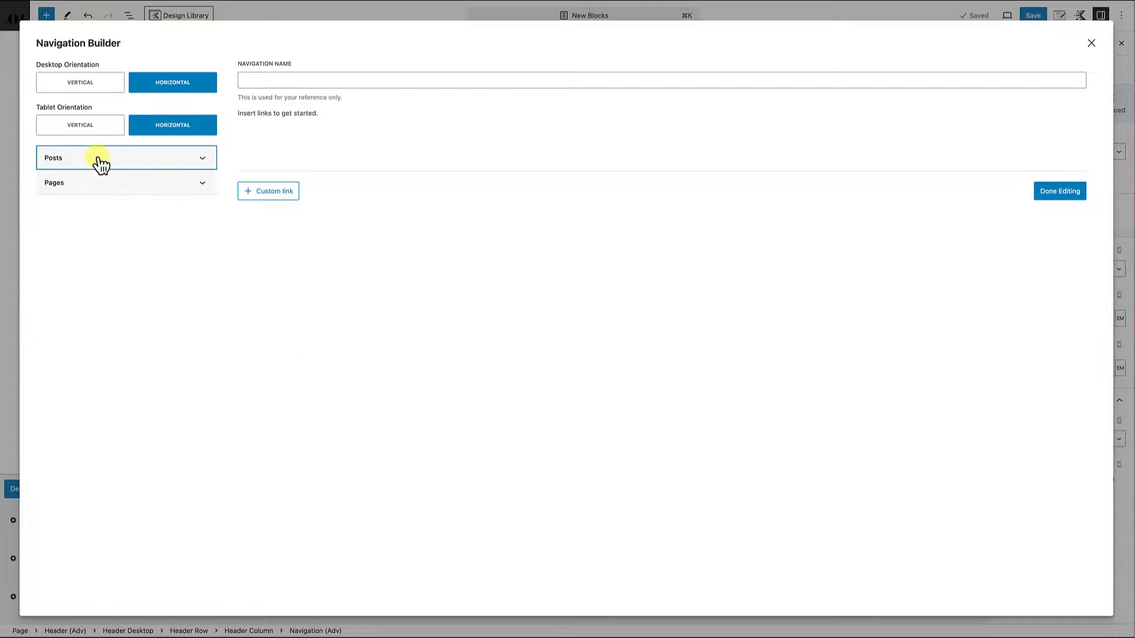
click(92, 190)
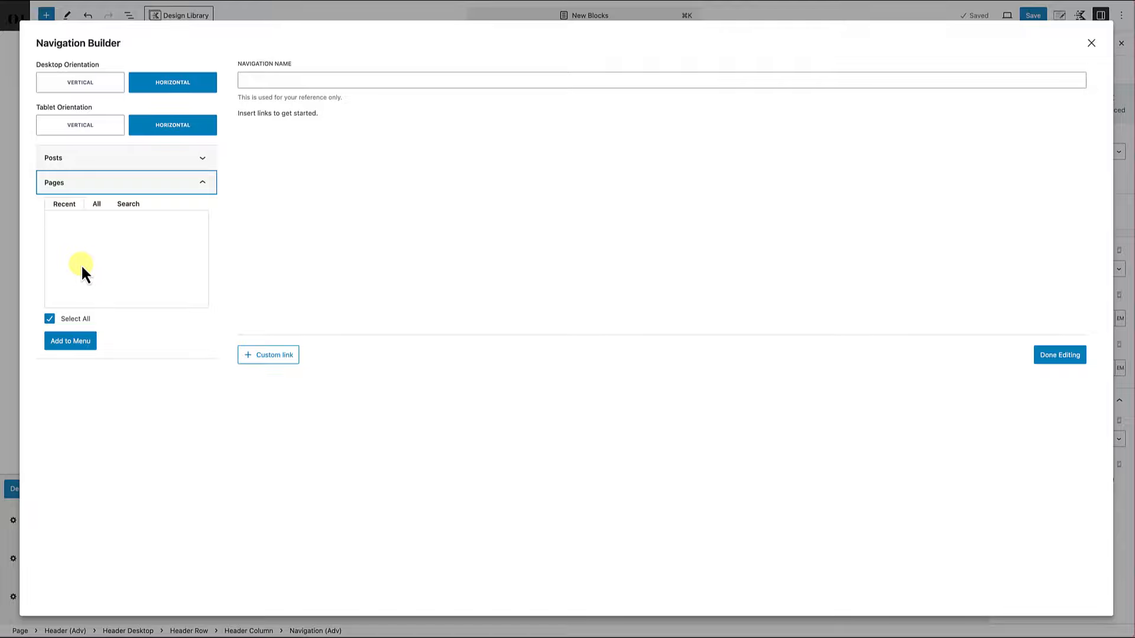
click(101, 188)
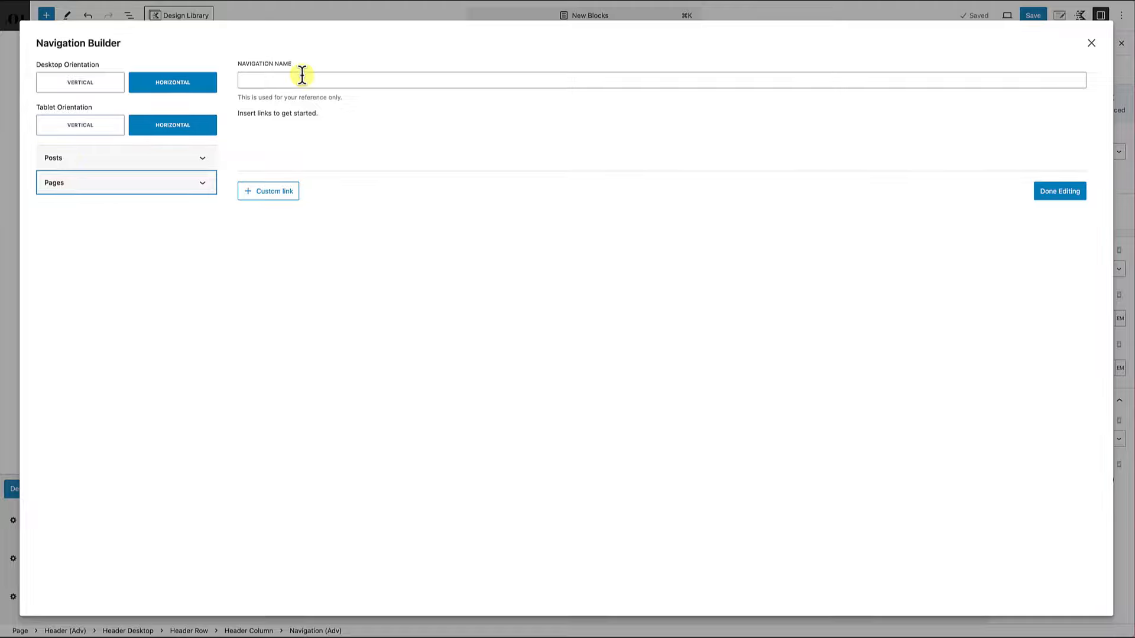
- Name the new navigation "Custom Navigation Menu 1"
click(285, 80)
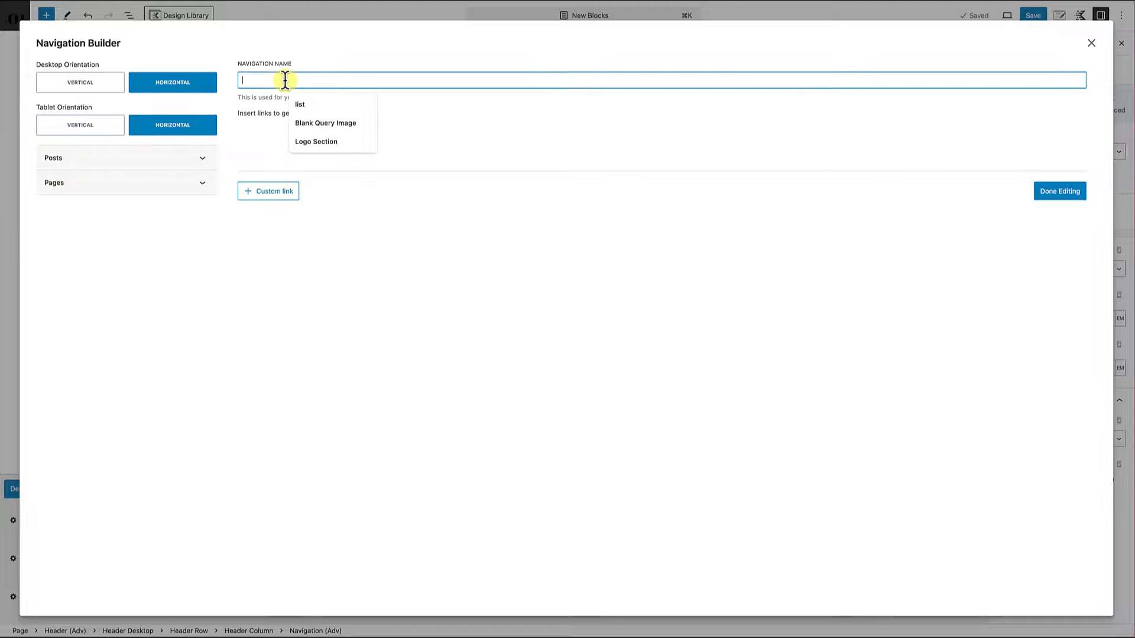
text(Custom Navigation Menu 1)
click(267, 137)
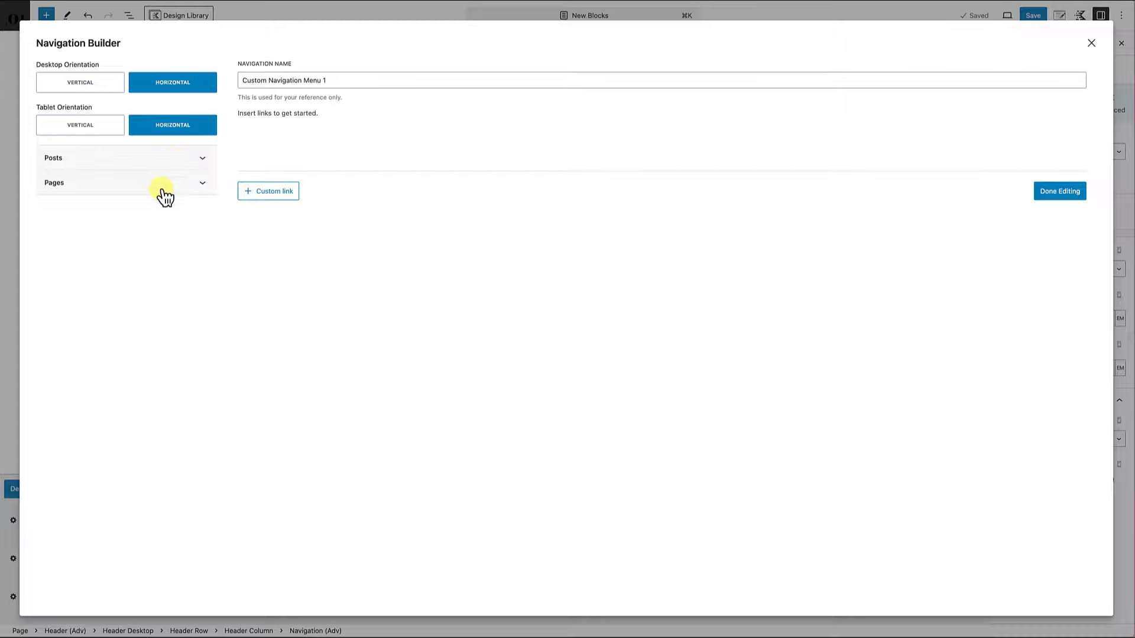
- Add a custom link to the menu with the label "Home" and the URL "#"
click(270, 197)
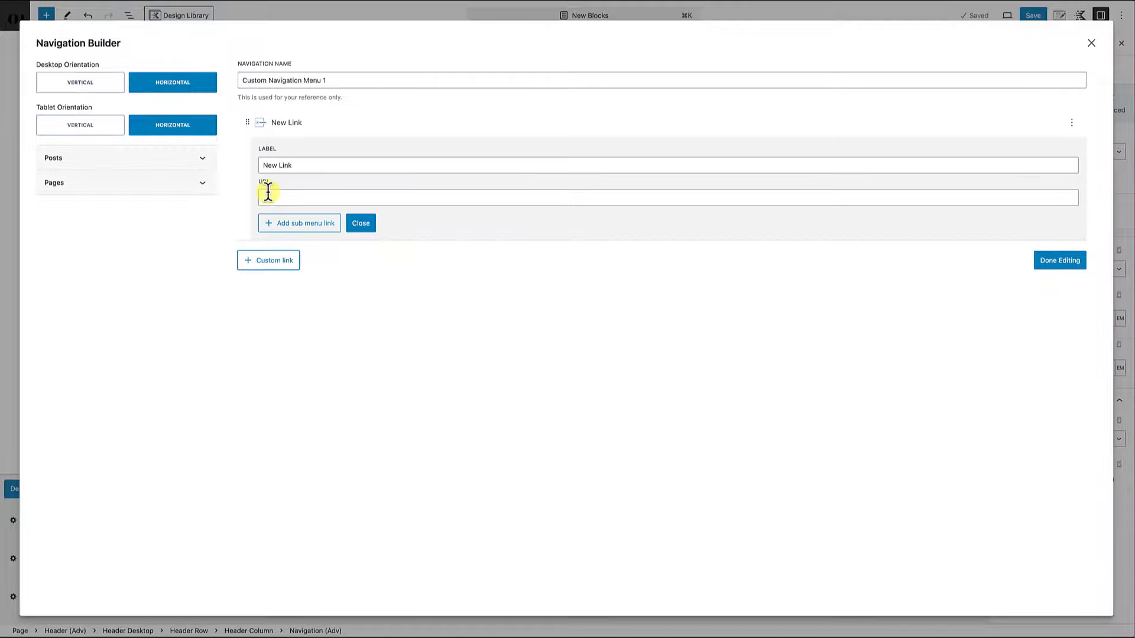
click(294, 165)
drag(294, 165, 263, 165)
text(H)
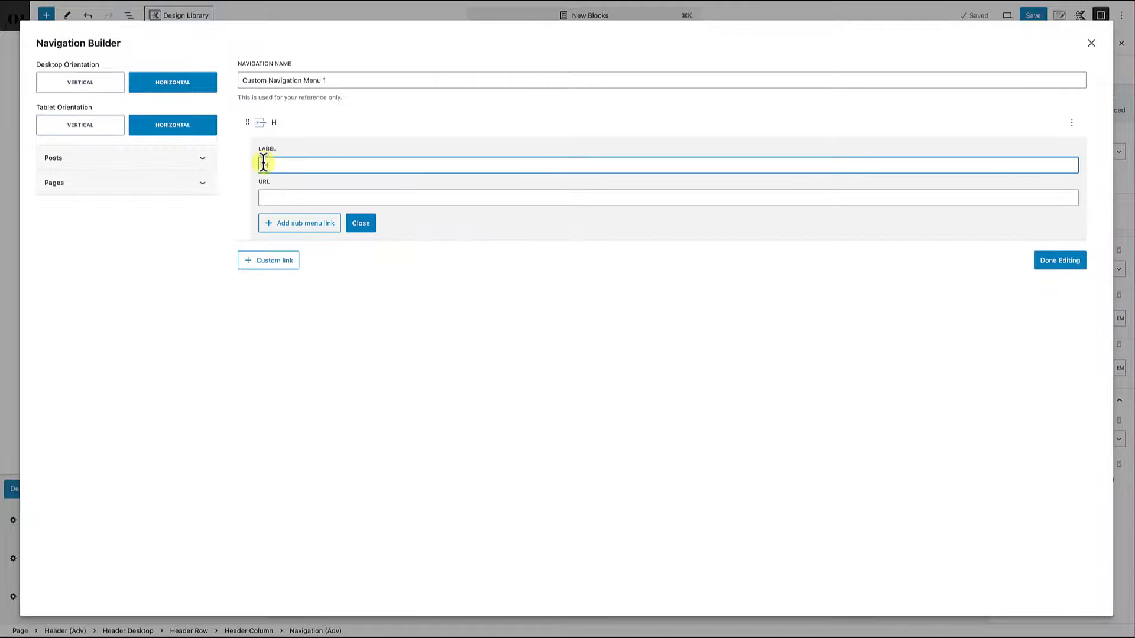
text(ome)
click(281, 198)
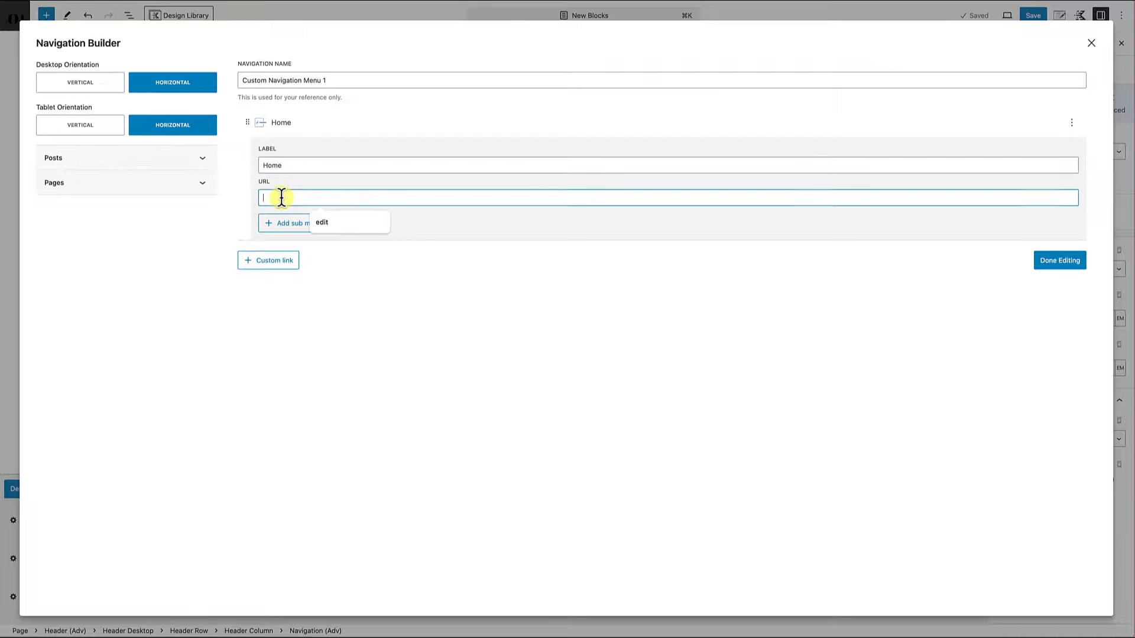
text(#)
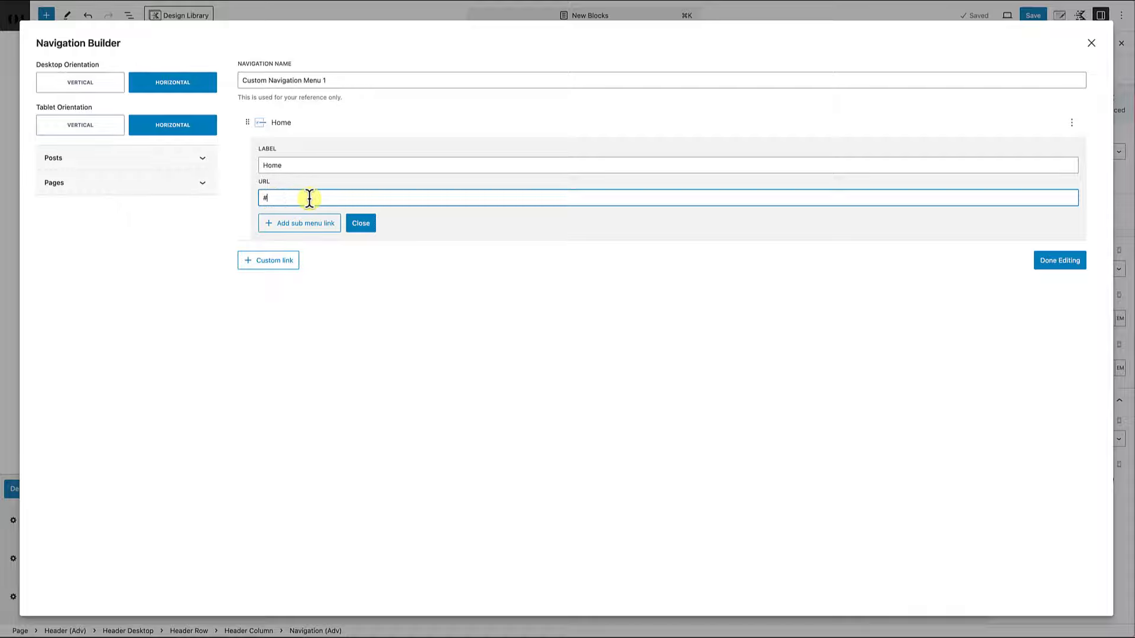
- Add a sub menu link under the Home link and delete it again
click(302, 228)
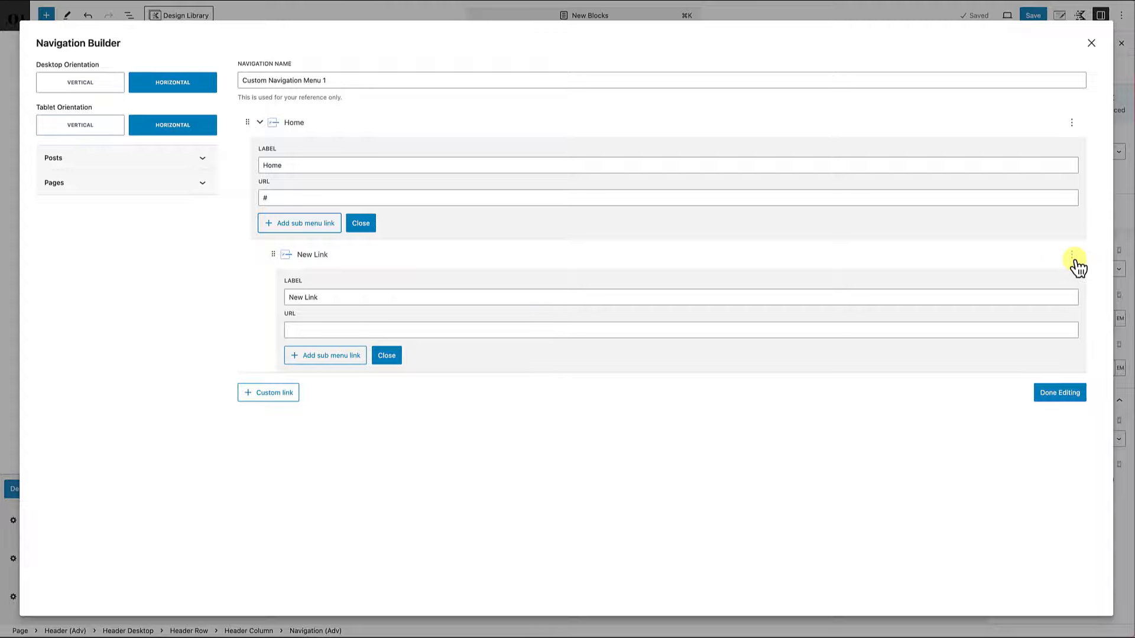
click(1073, 256)
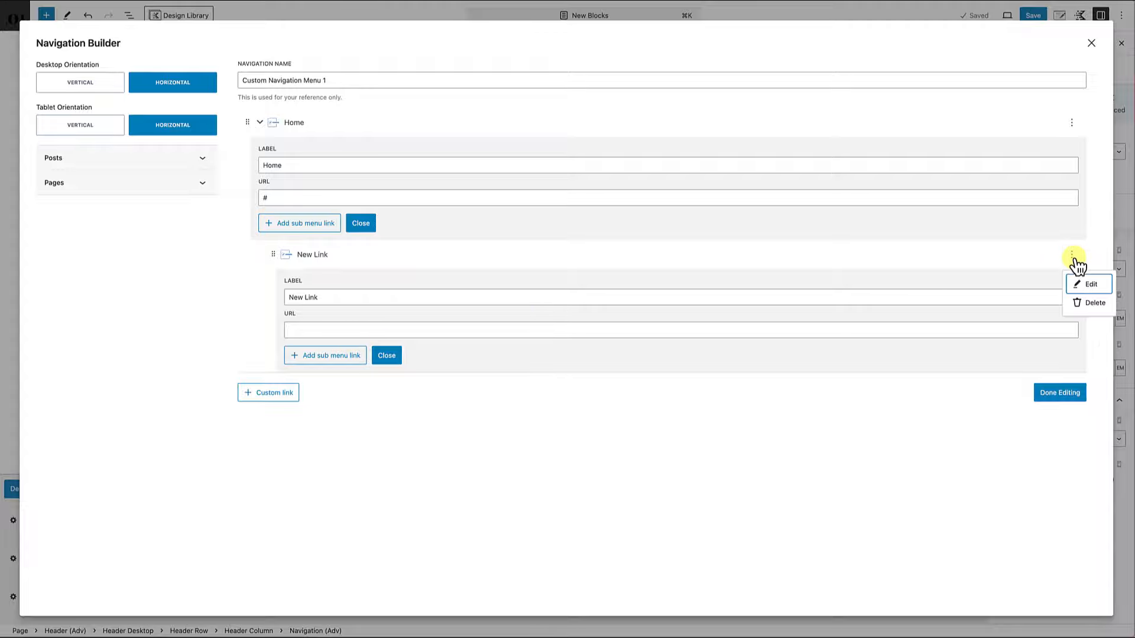
click(1092, 305)
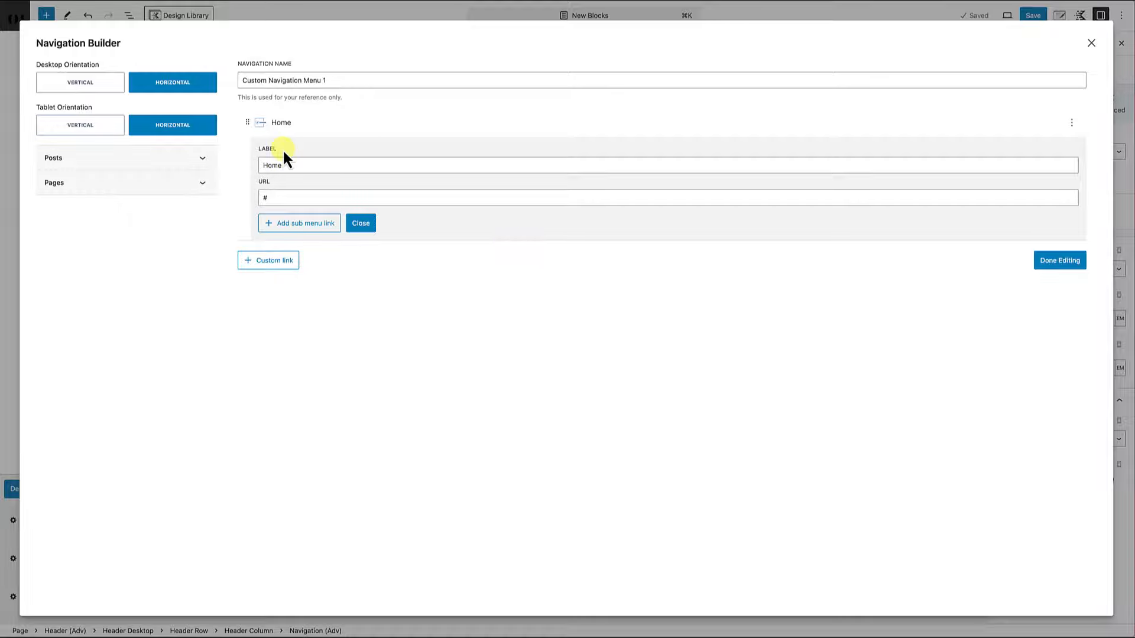
- Add two custom links to the menu, labelled "About" and "Services"
click(276, 263)
drag(295, 195, 256, 202)
text(About)
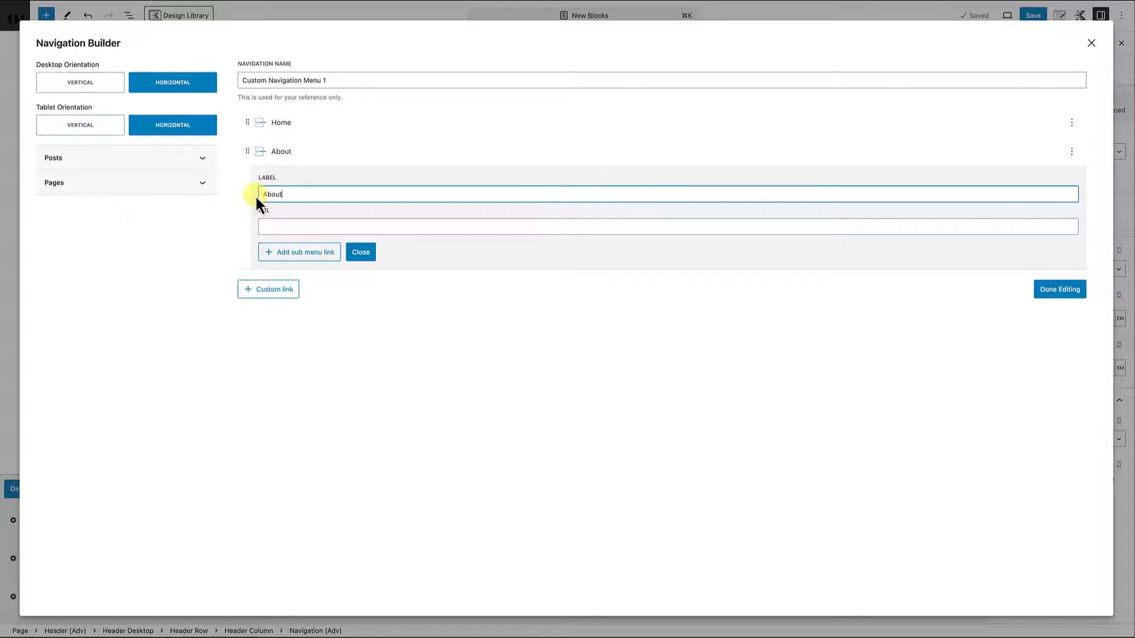
click(269, 289)
drag(304, 223, 247, 224)
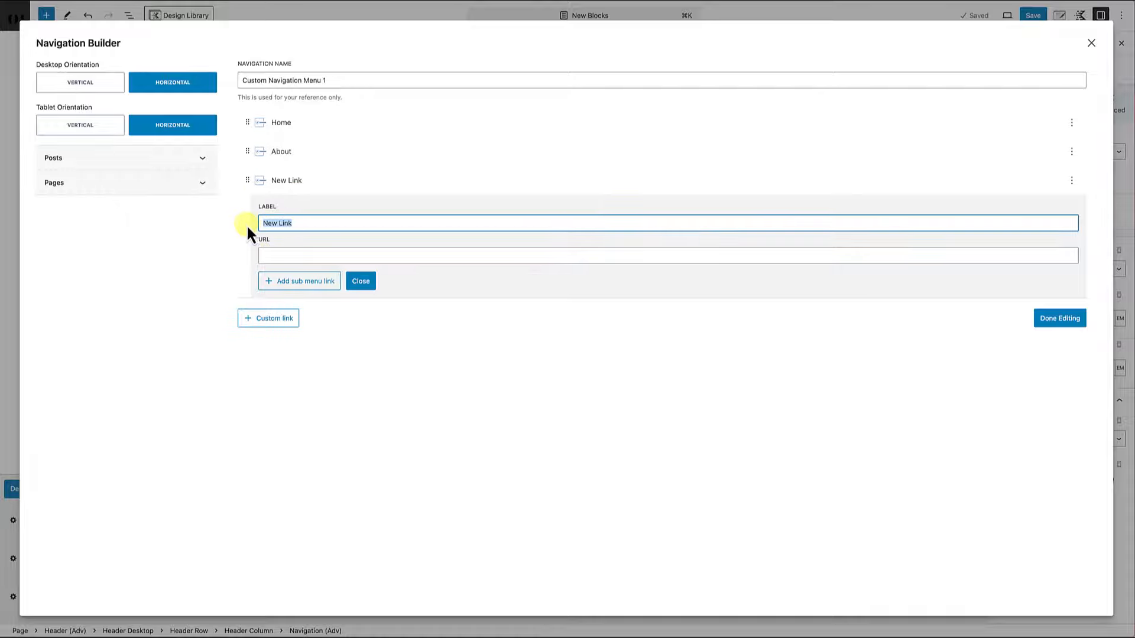
text(Services)
- Add a custom link with the label "Blog" and the URL "#", and delete the stray sub menu link beneath it
click(268, 318)
click(279, 311)
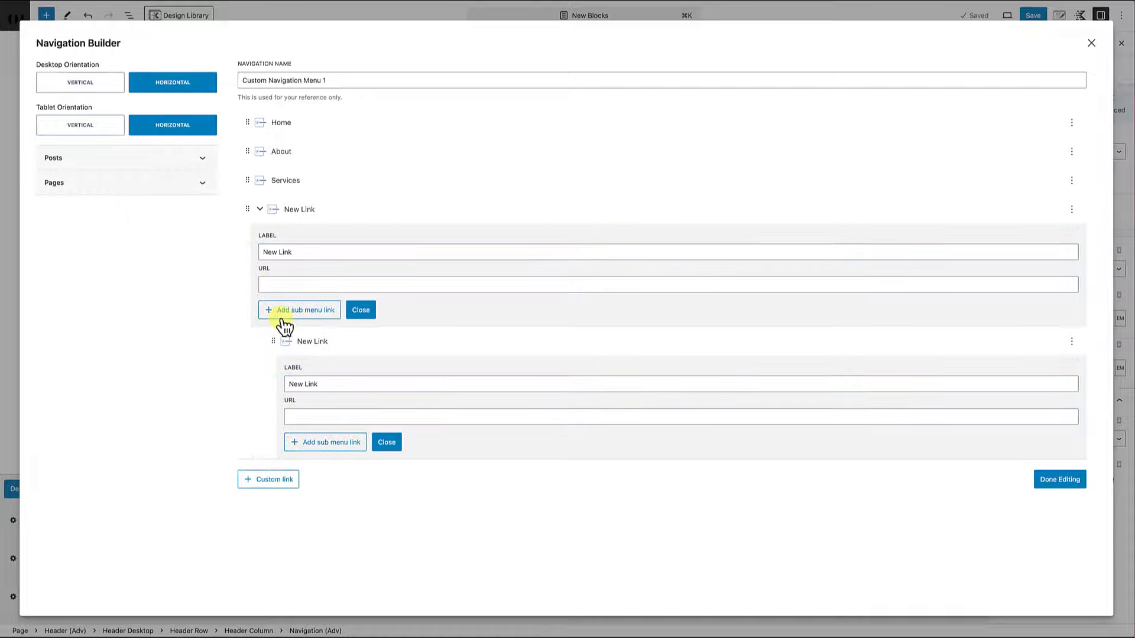
click(292, 251)
double_click(293, 250)
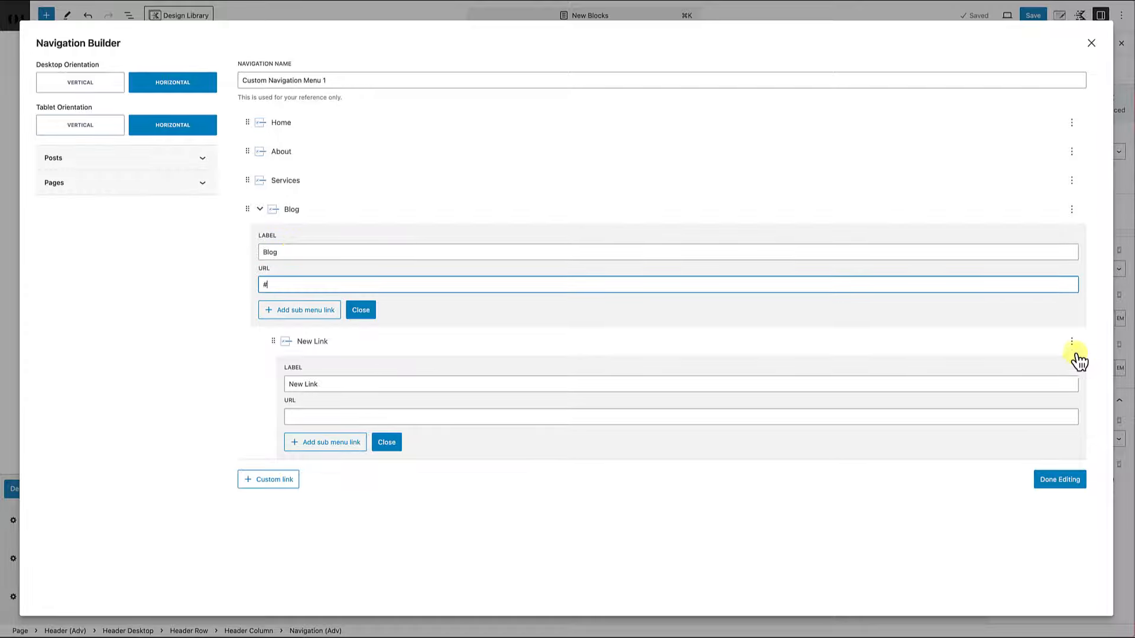
click(1071, 341)
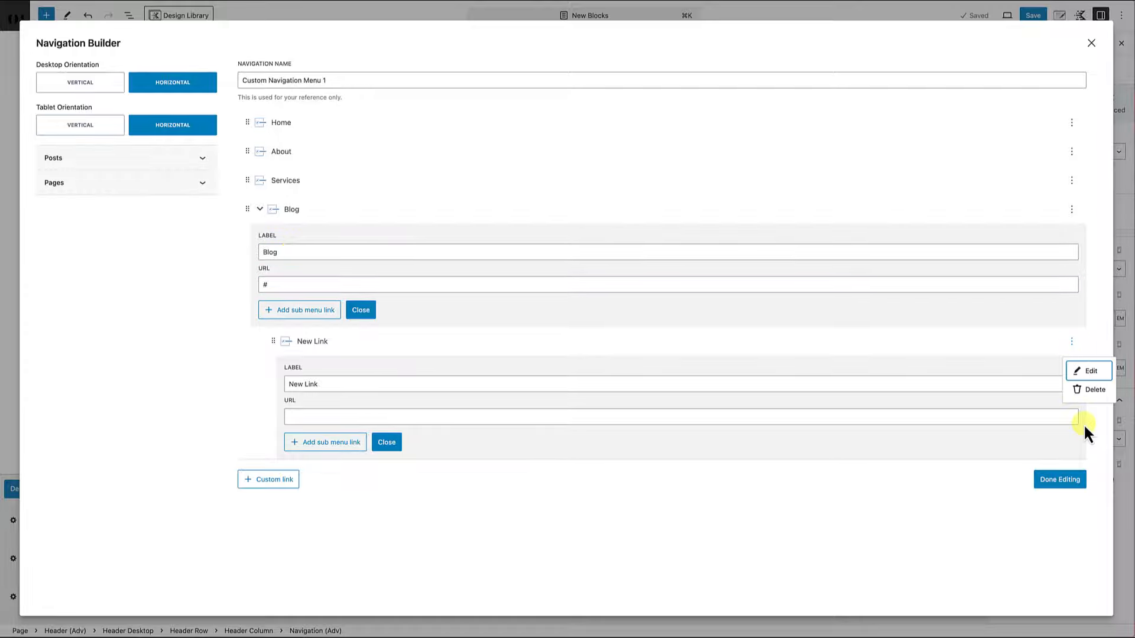
click(1094, 390)
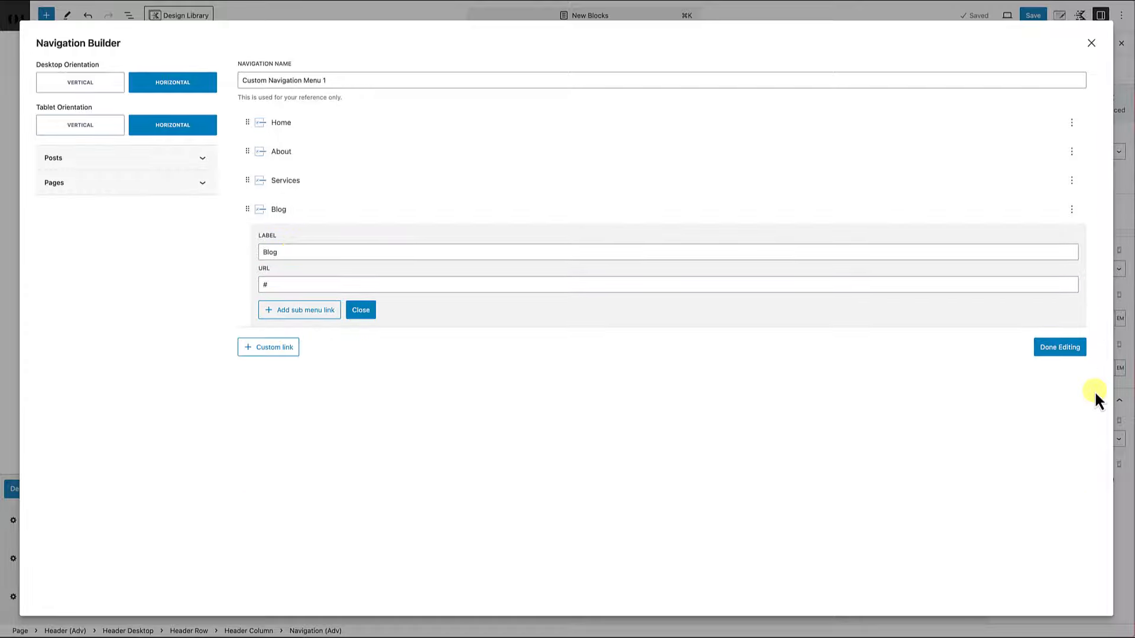
- Add a custom link labelled "Contact" and finish editing the navigation
click(279, 349)
triple_click(296, 281)
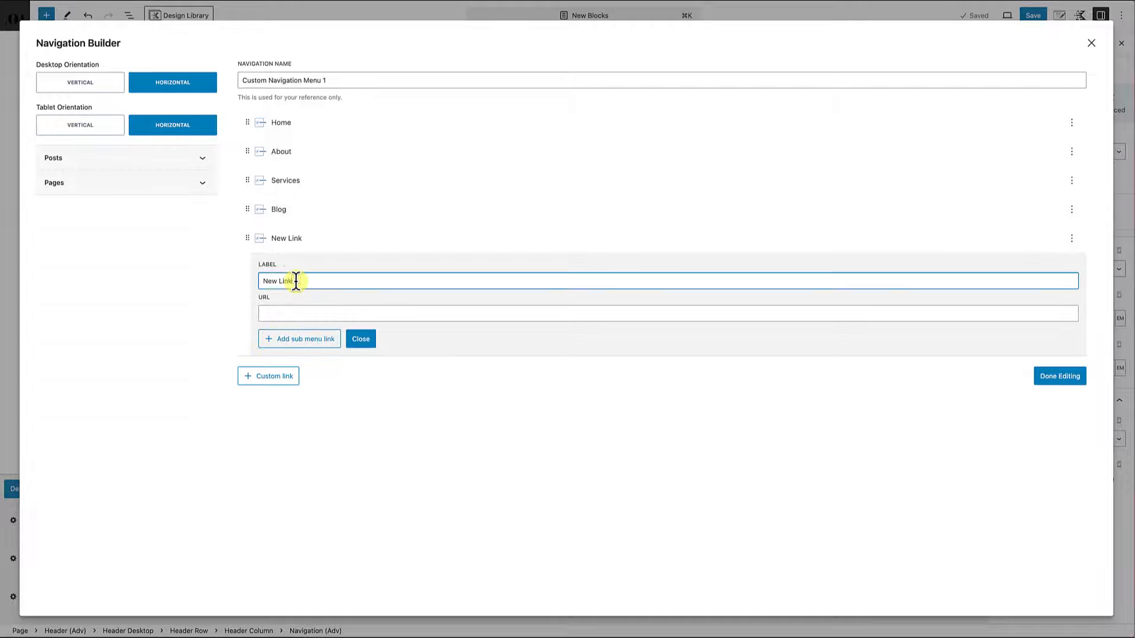
text(Contact)
click(361, 339)
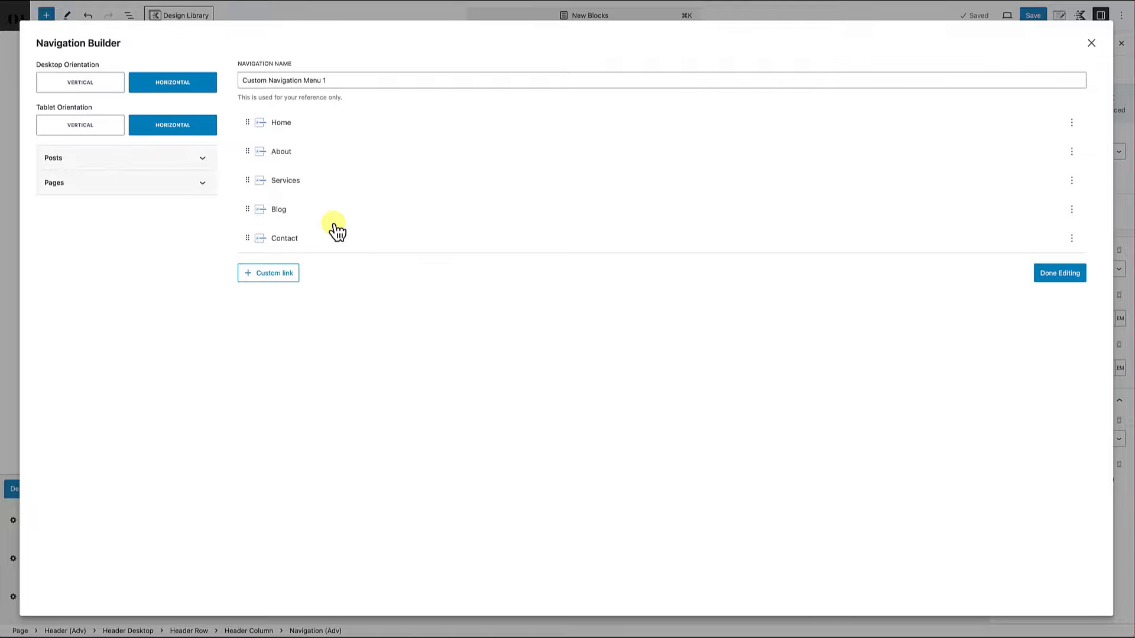
click(1059, 276)
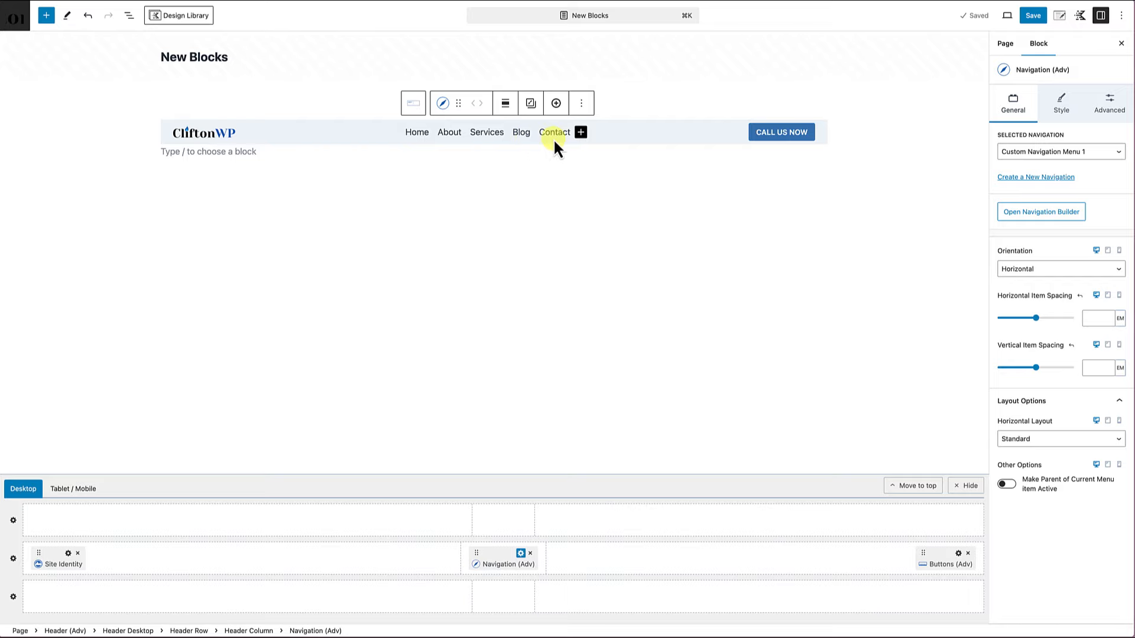
- Reveal the navigation's individual links in the block list view and check the horizontal layout options
click(129, 16)
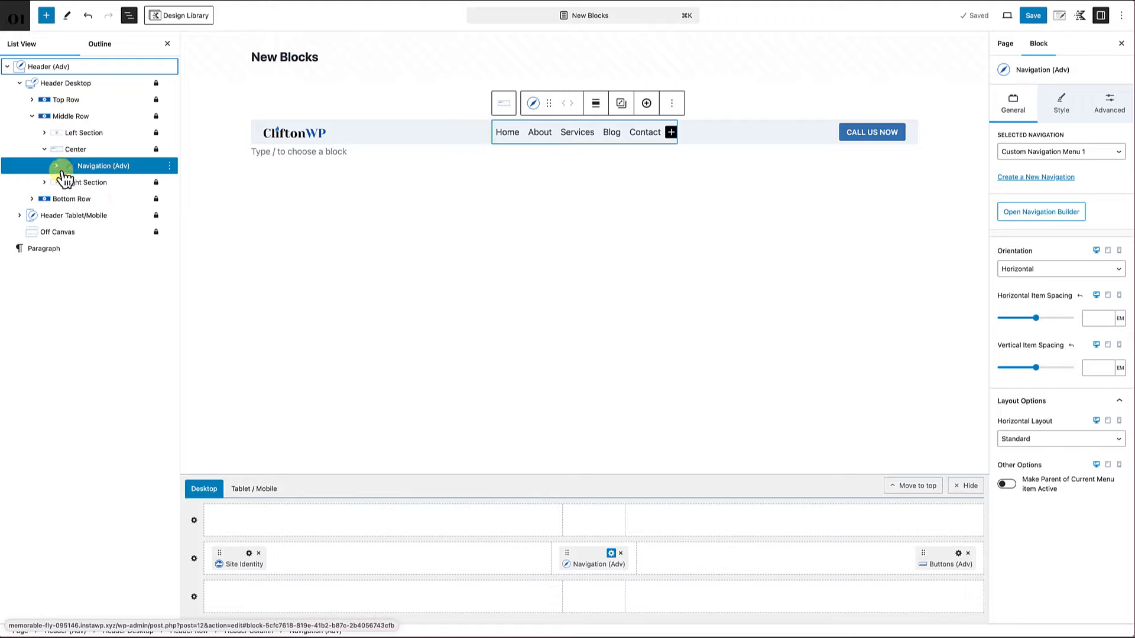
click(103, 171)
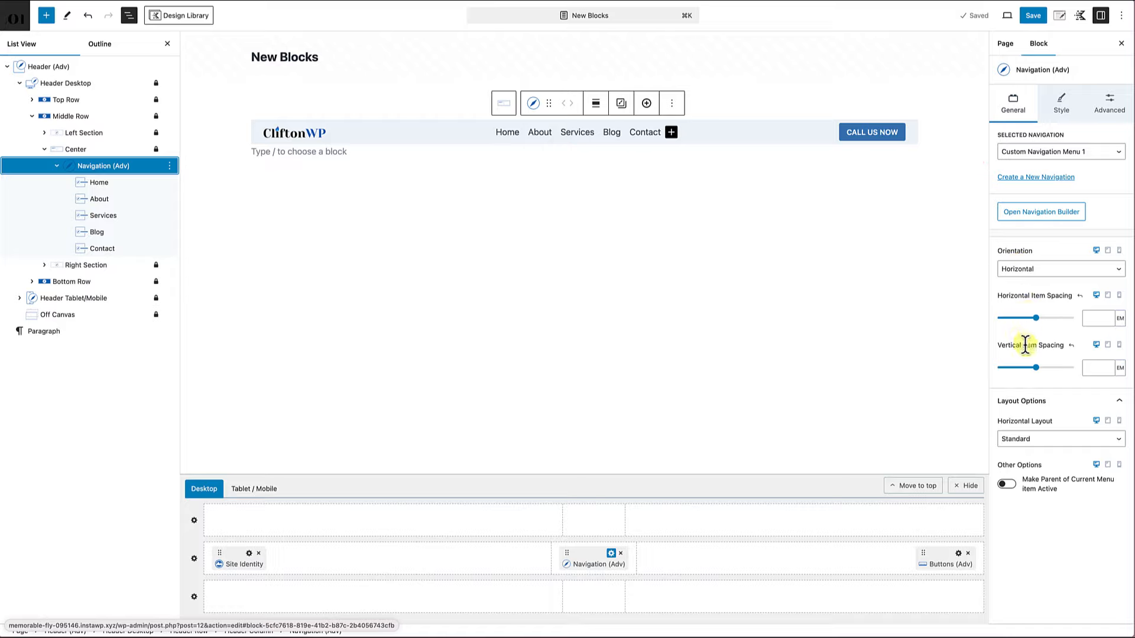
click(1040, 441)
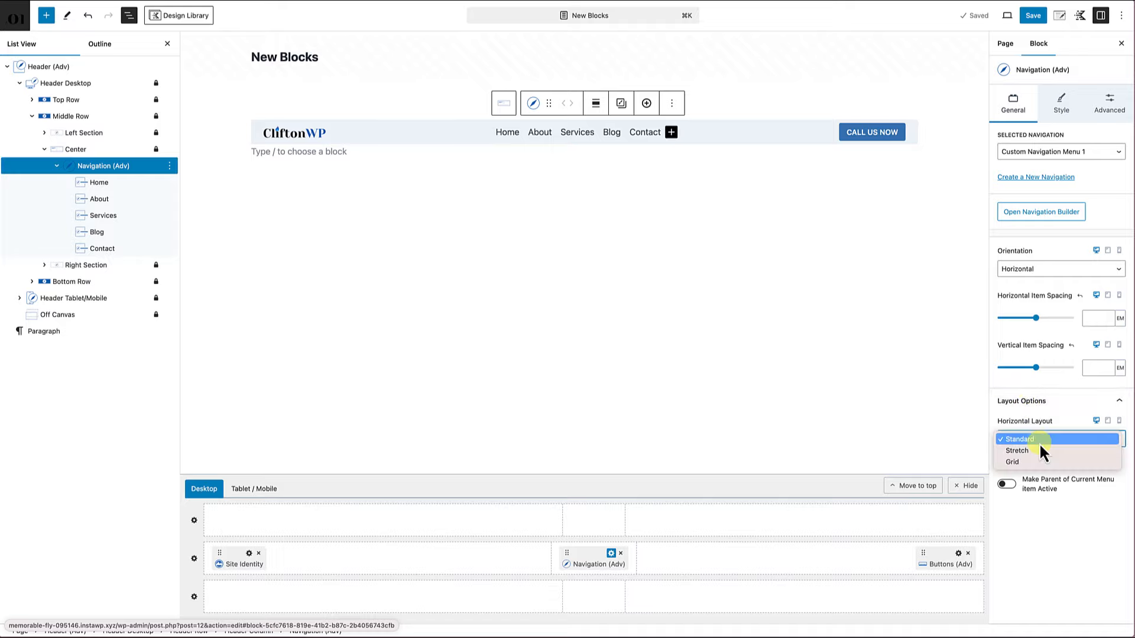
click(1046, 414)
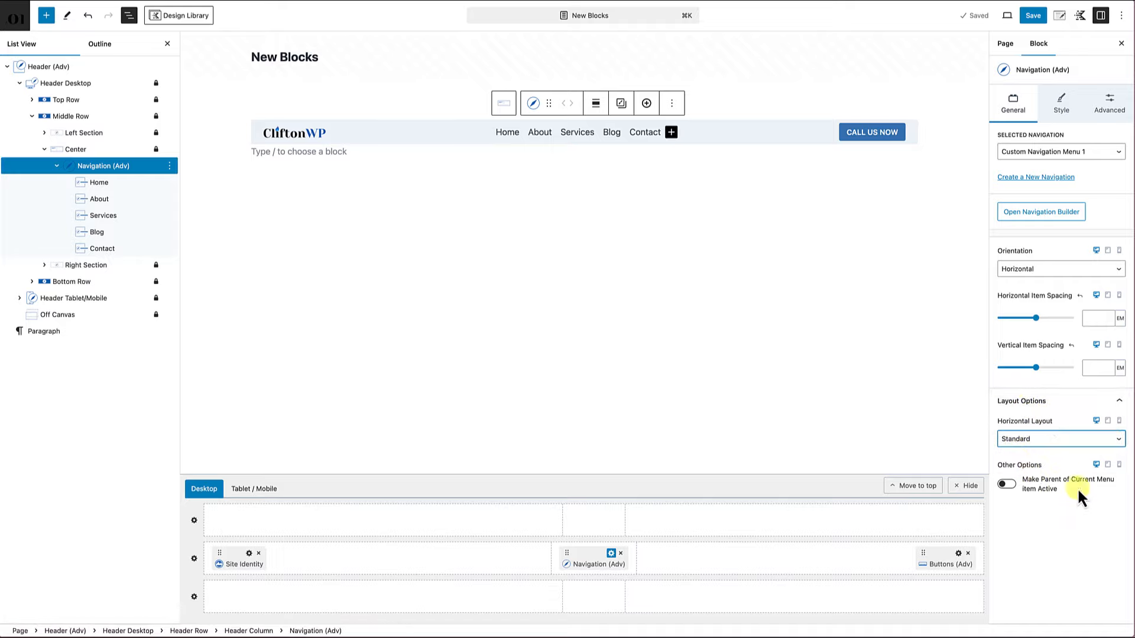
- Examine the Navigation (Adv) block's style choices, item, divider and description styles, and its padding and margin settings
click(1060, 112)
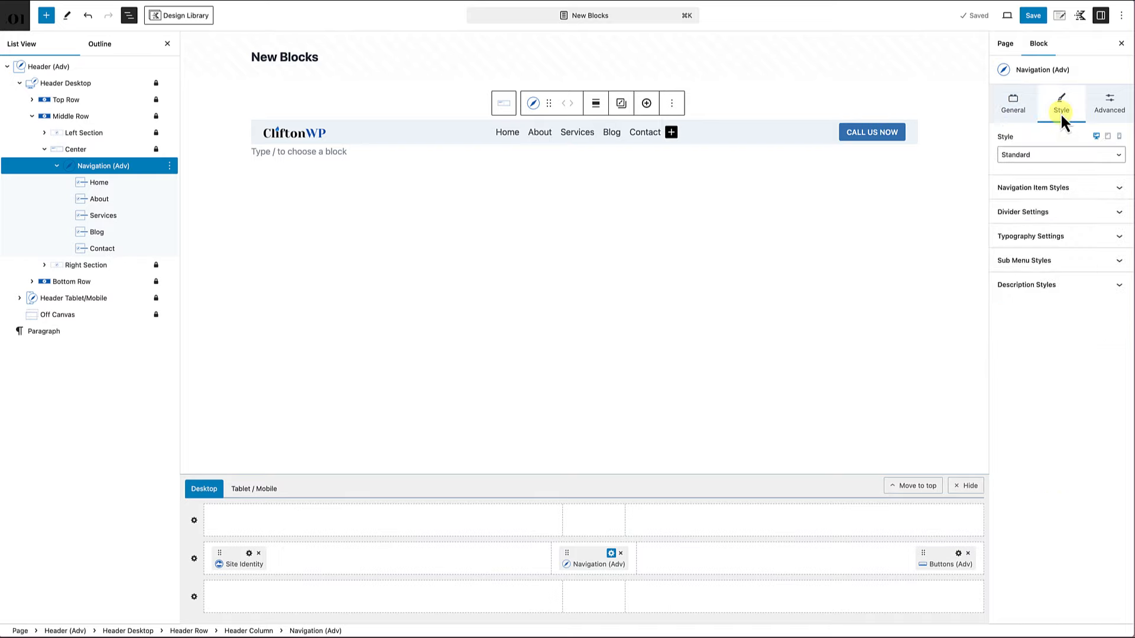
click(1062, 157)
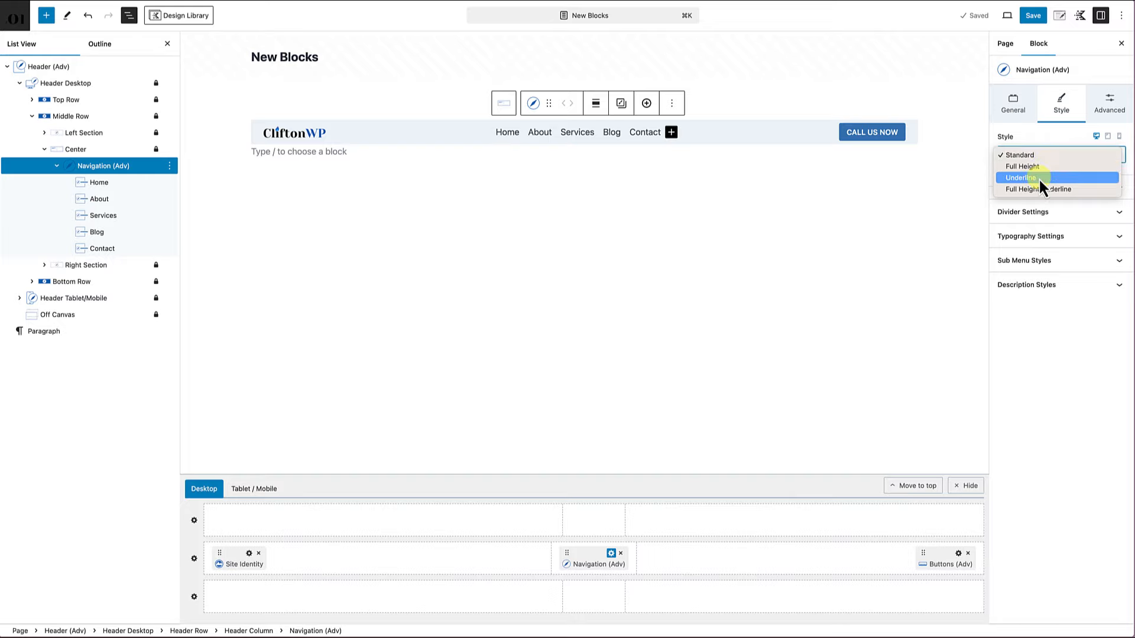
click(1055, 157)
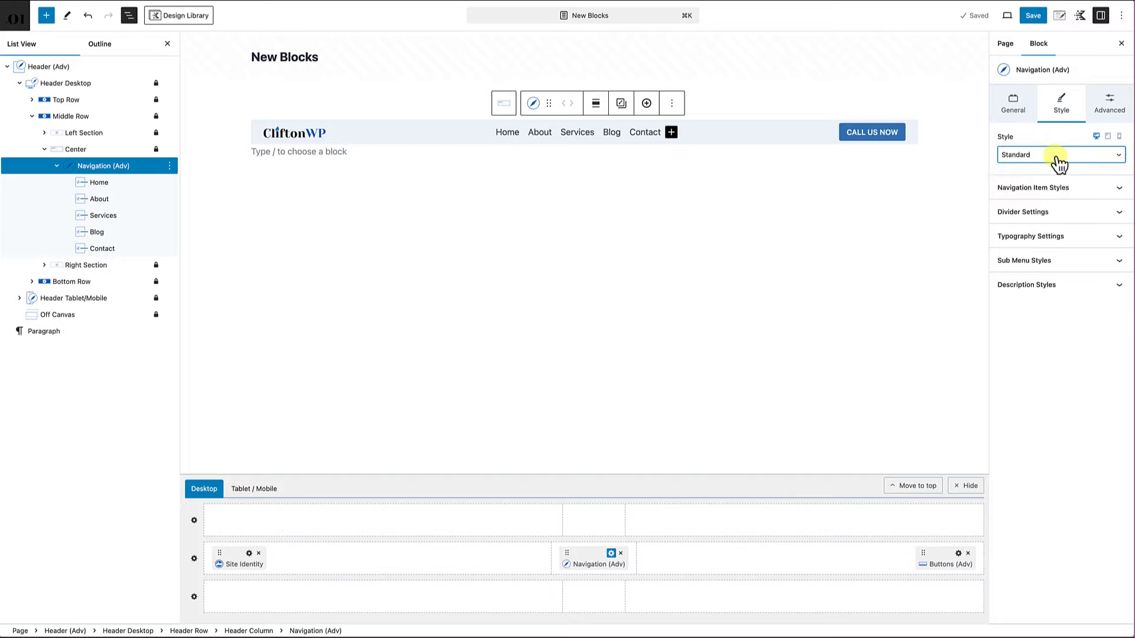
click(1059, 189)
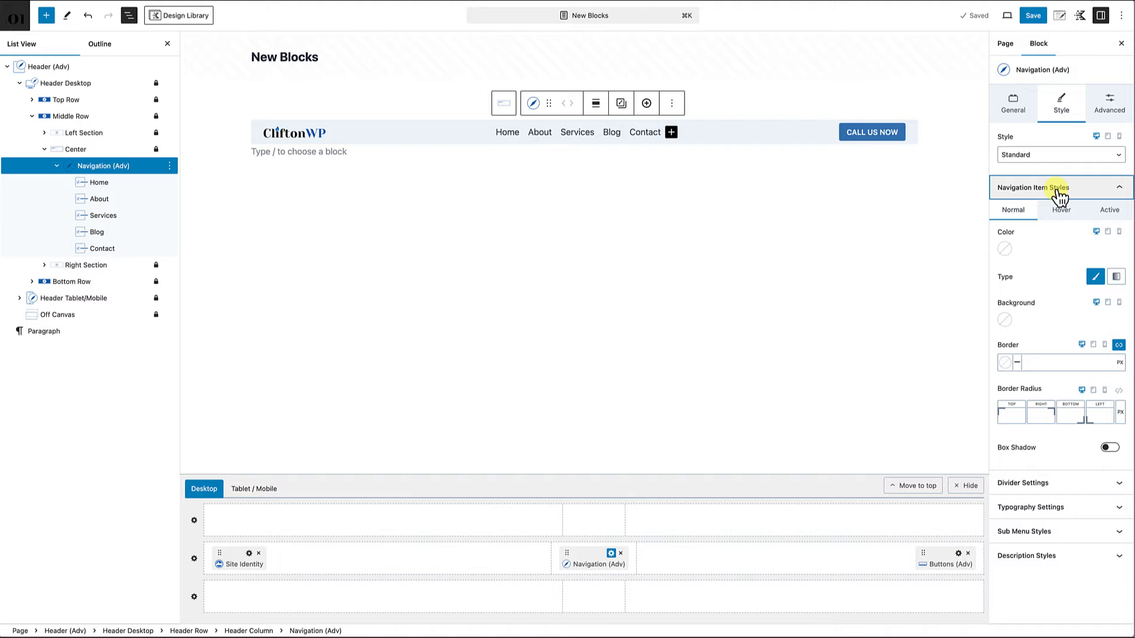
click(1058, 190)
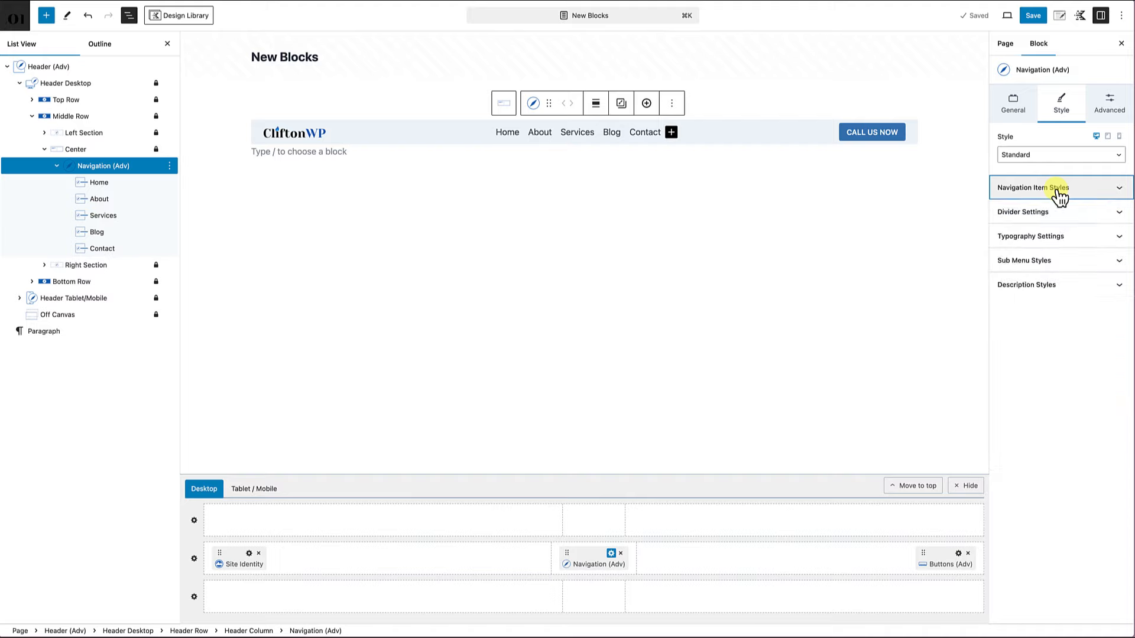
click(1059, 214)
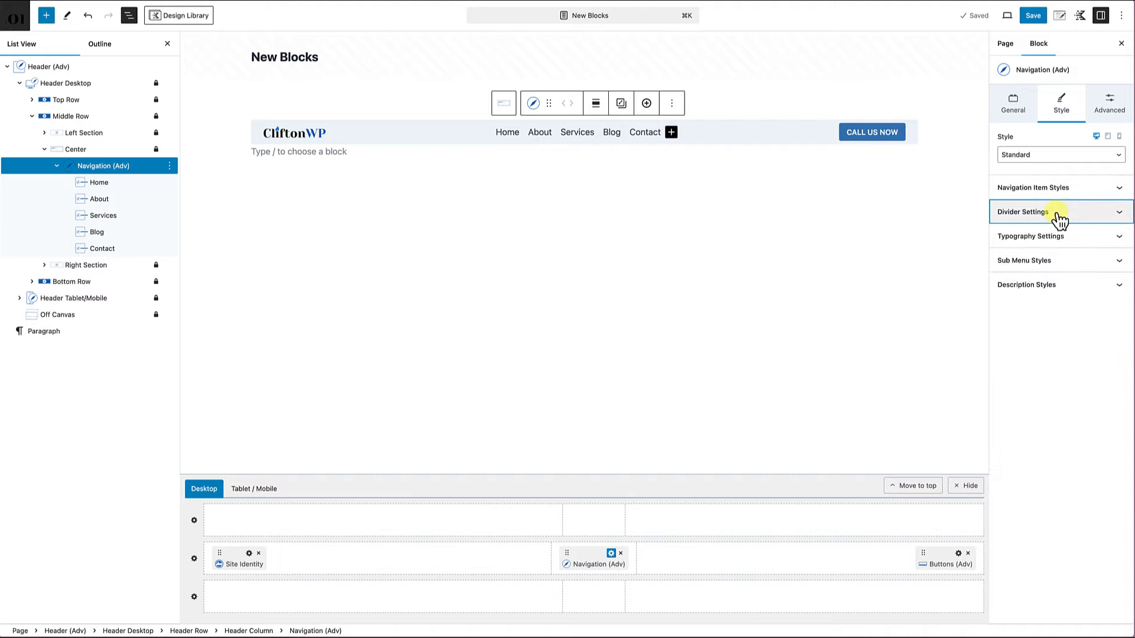
click(1059, 217)
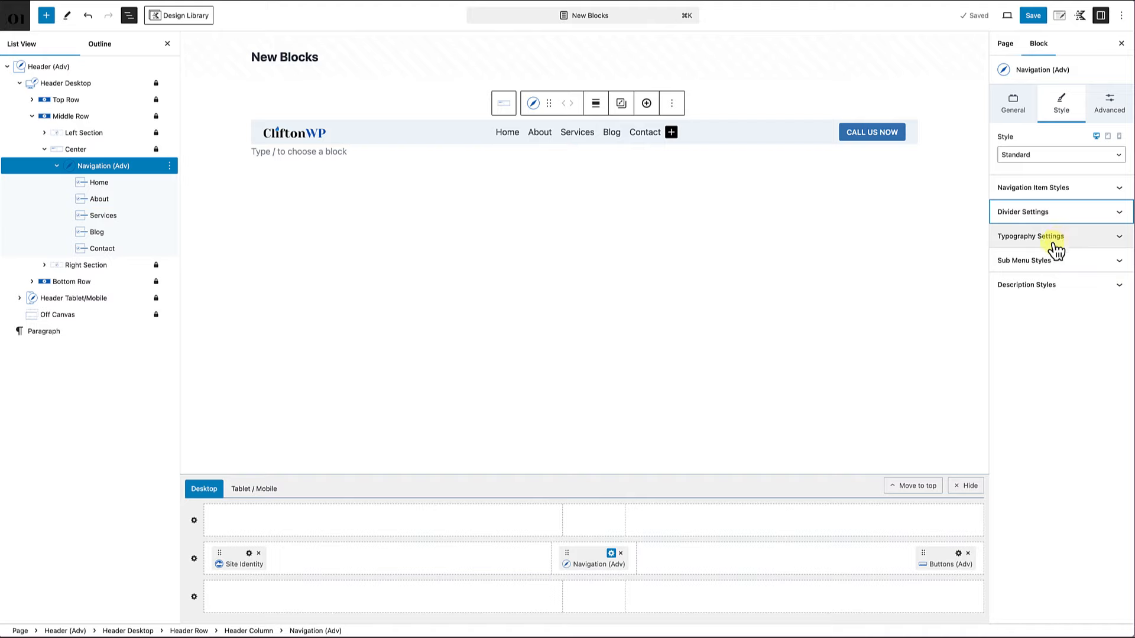
click(1043, 290)
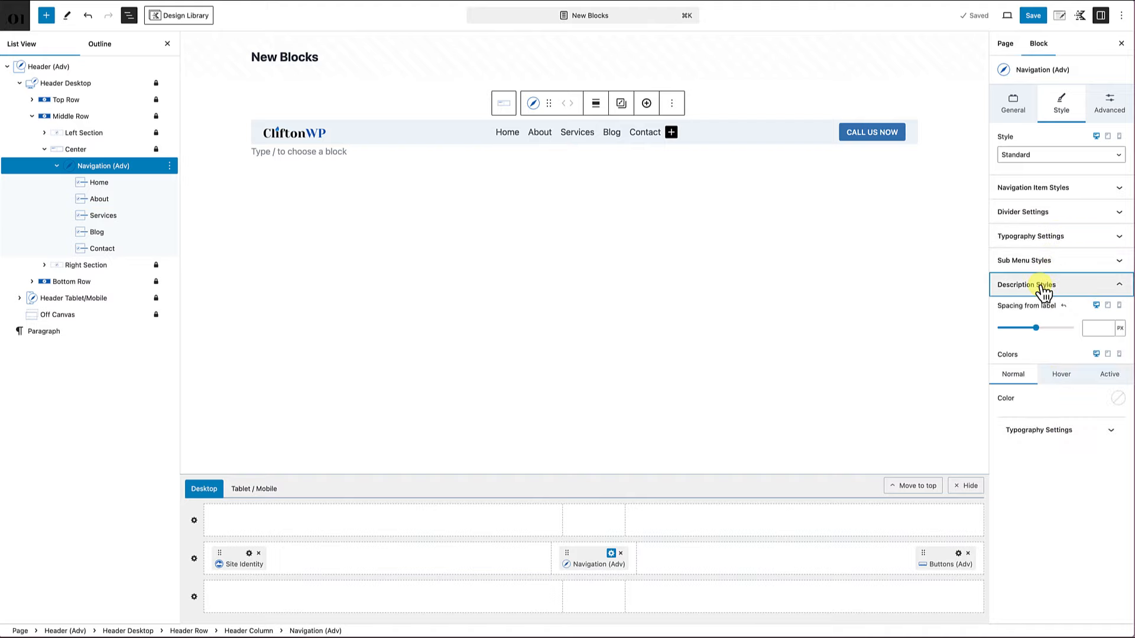
click(1042, 289)
click(1110, 108)
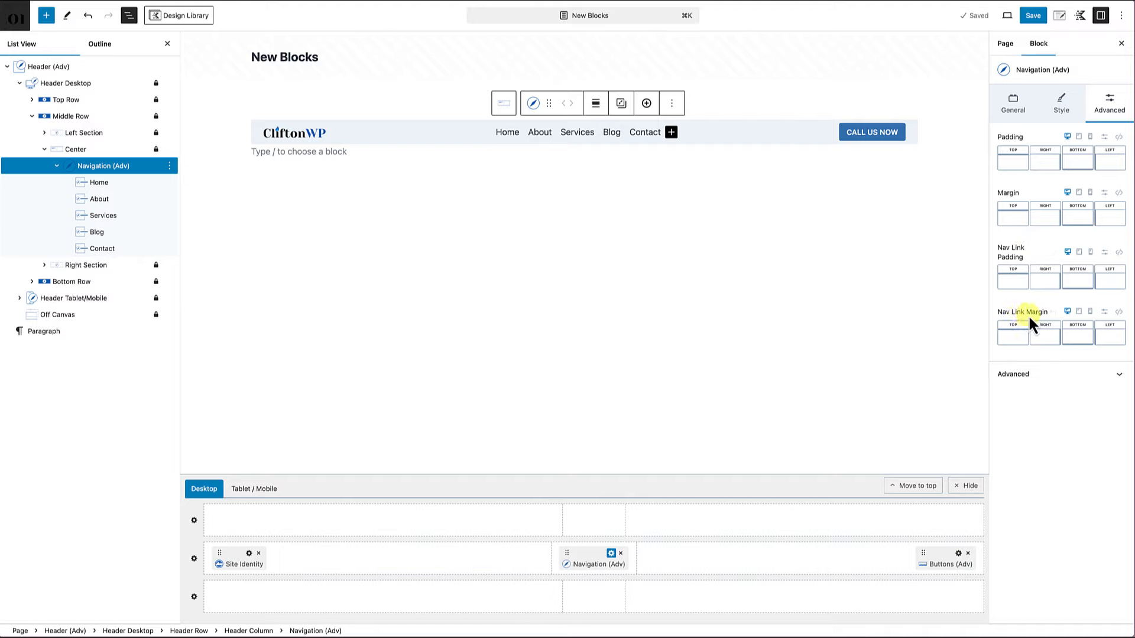
click(1021, 111)
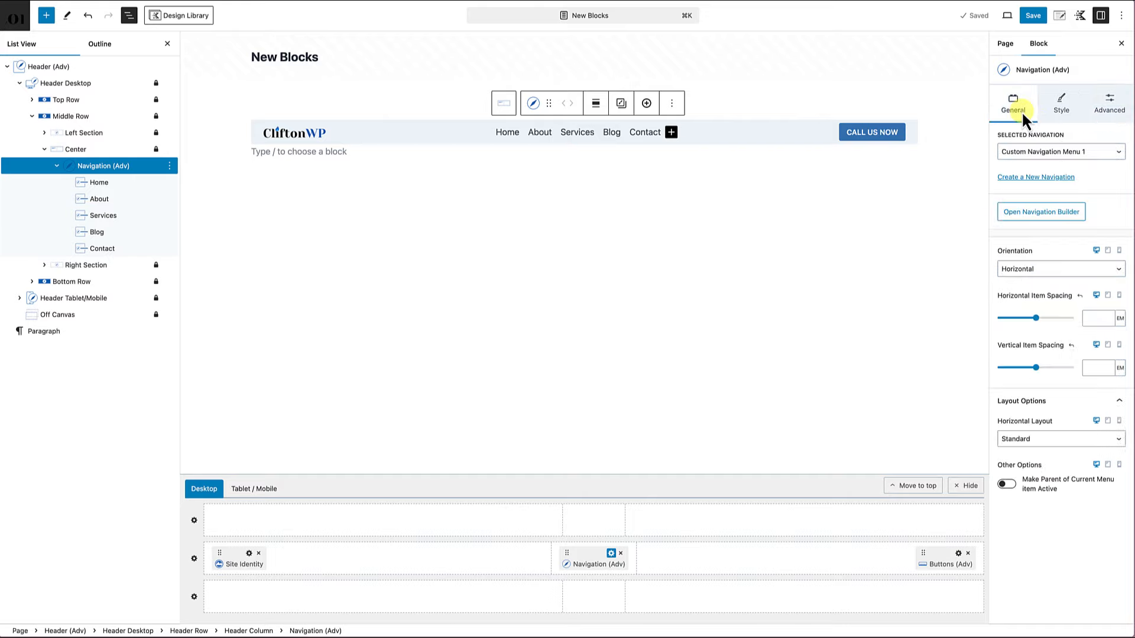
- Select the Home link in the navigation and try hiding its label, restoring it again
click(120, 190)
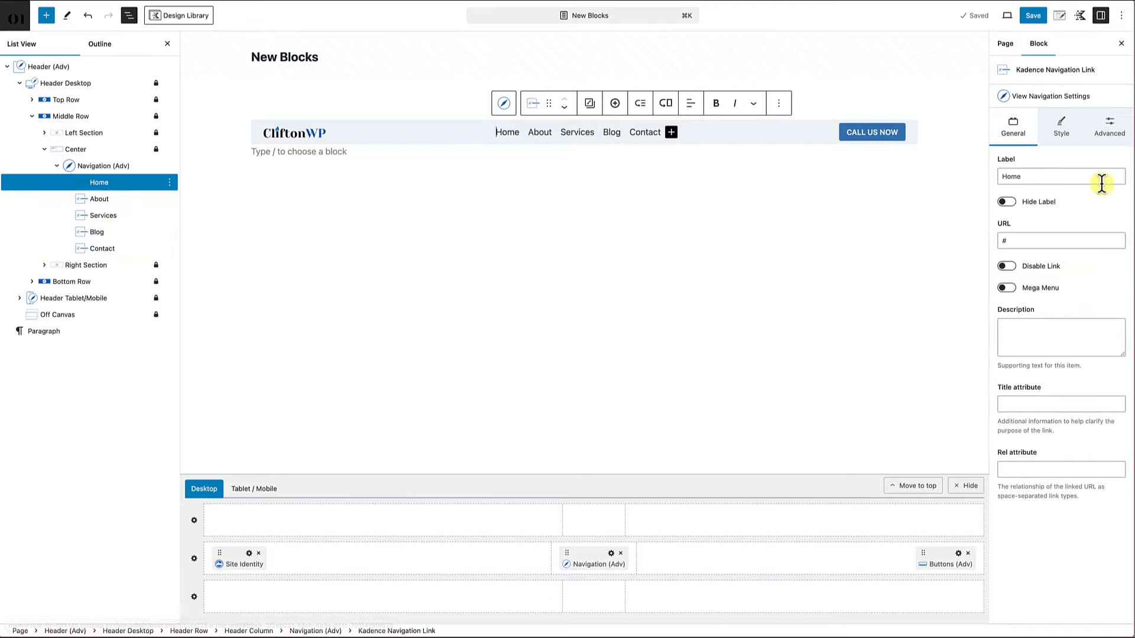
click(1029, 174)
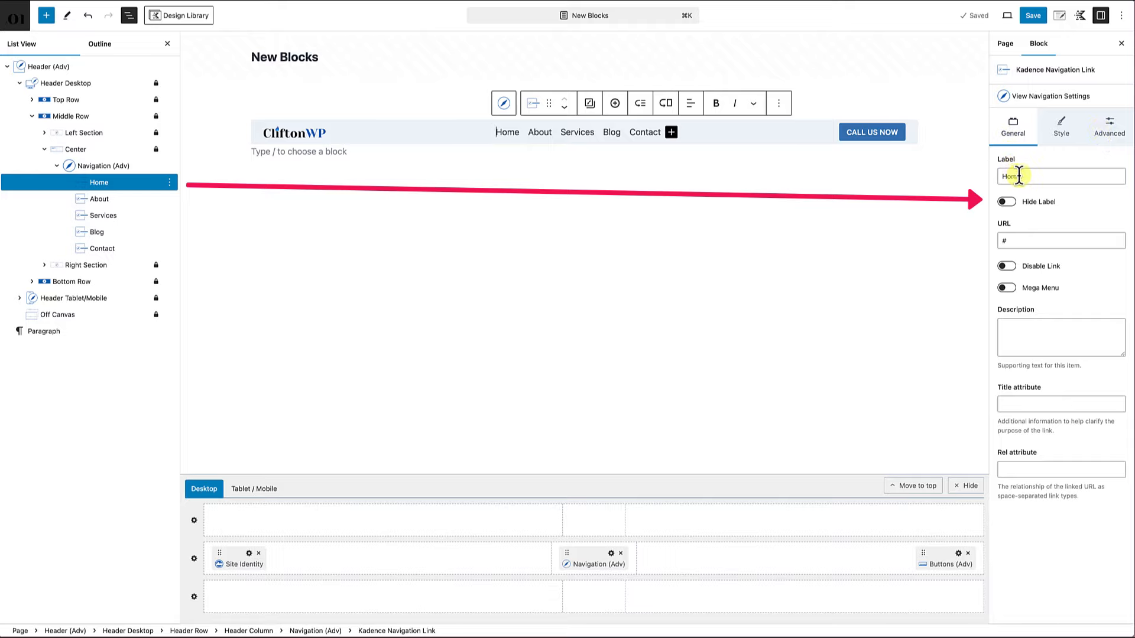
click(1009, 204)
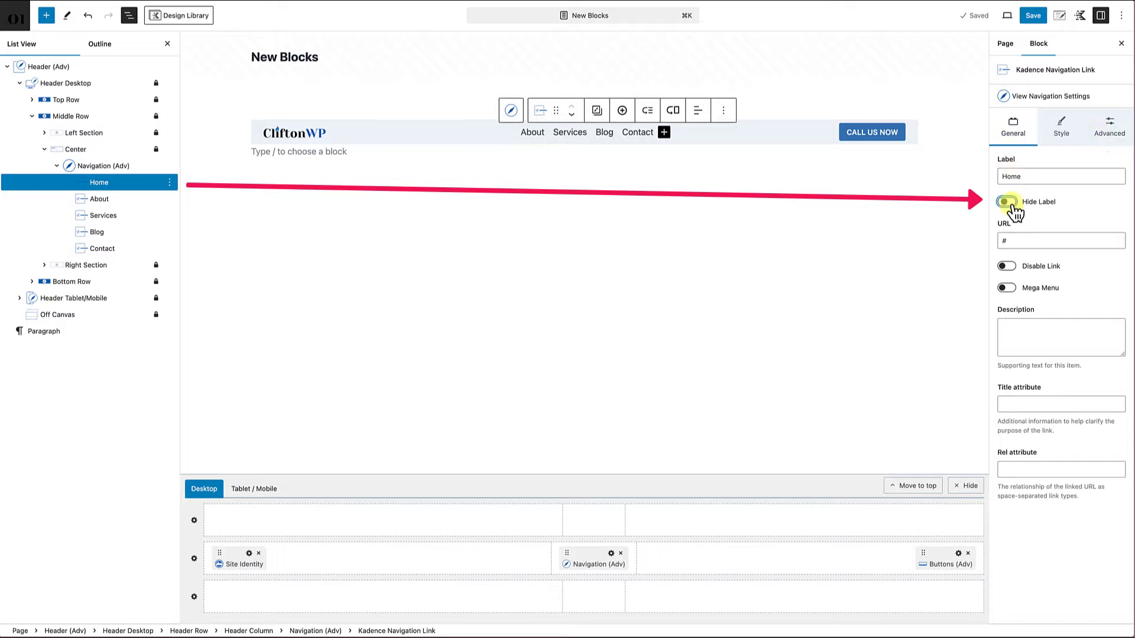
click(1011, 204)
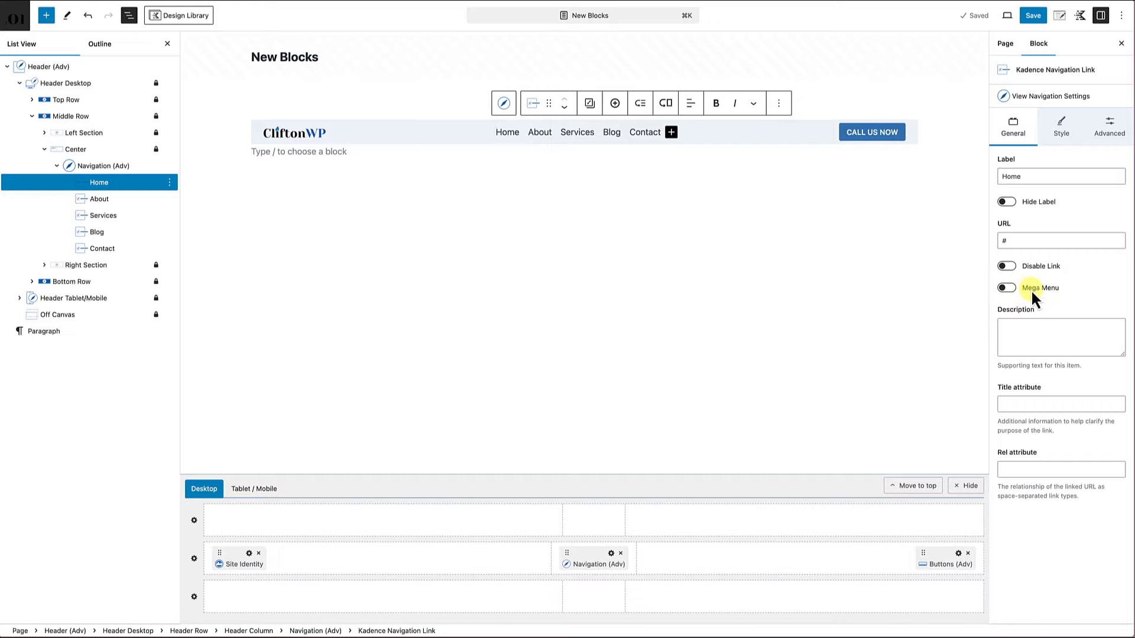
- Try the description "This is the home link" on the Home link and clear it again
click(1016, 333)
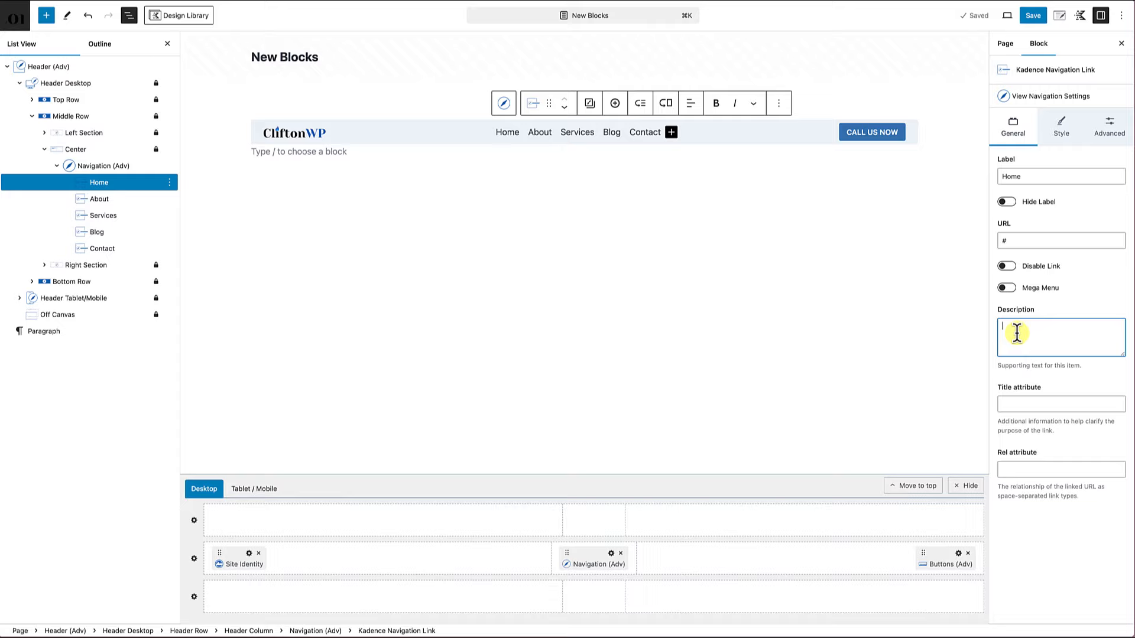
text(This is the hom)
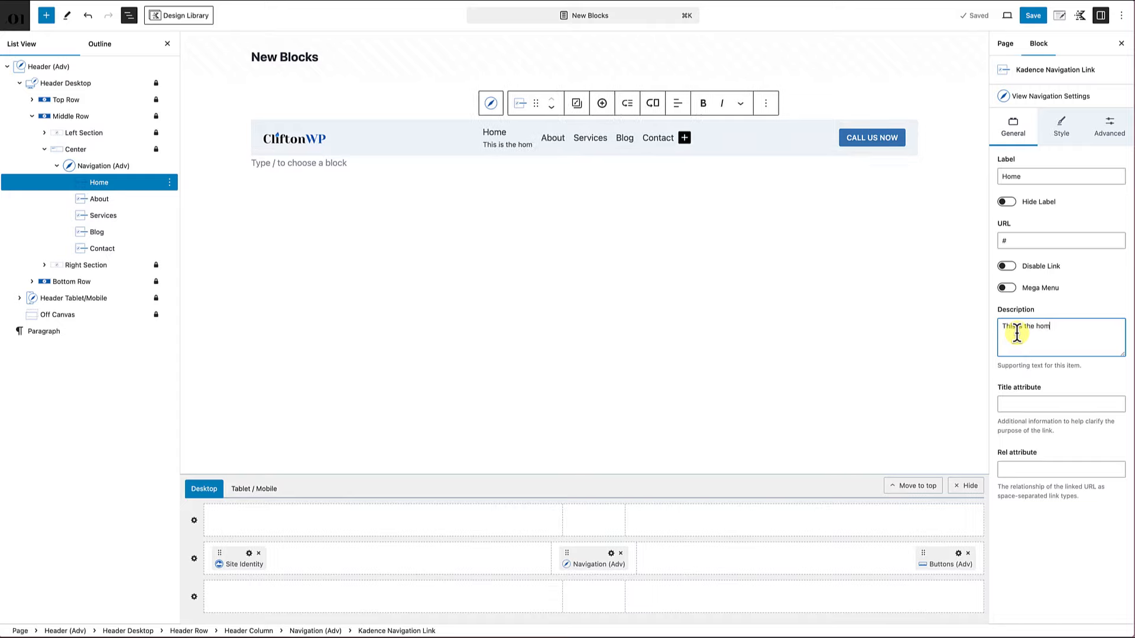
text(e link)
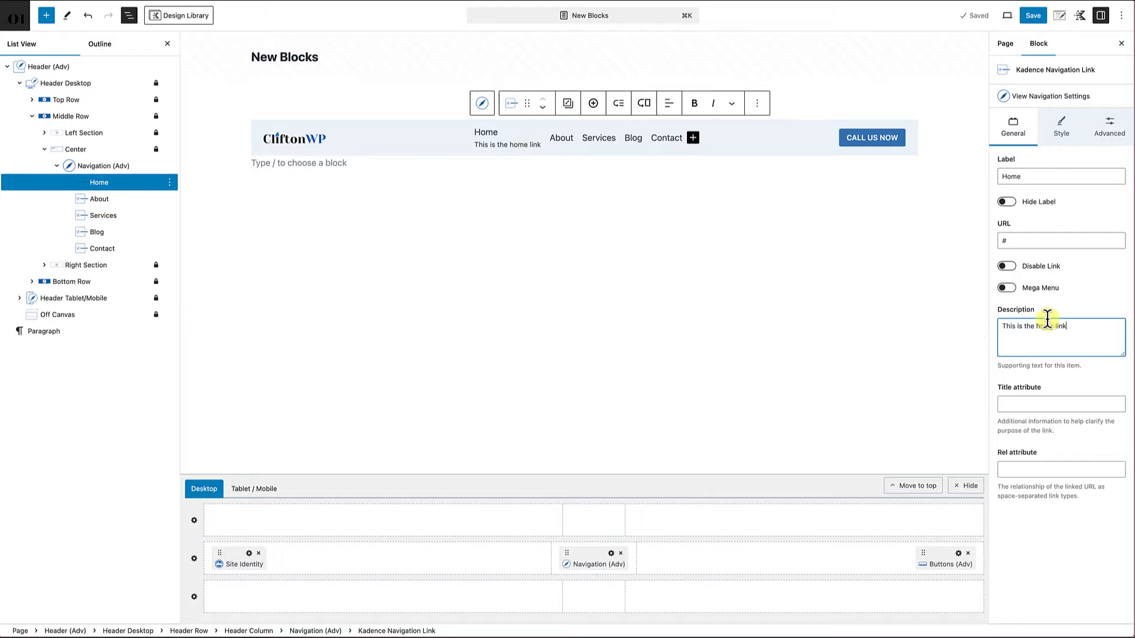
drag(1082, 327, 999, 326)
key(BackSpace)
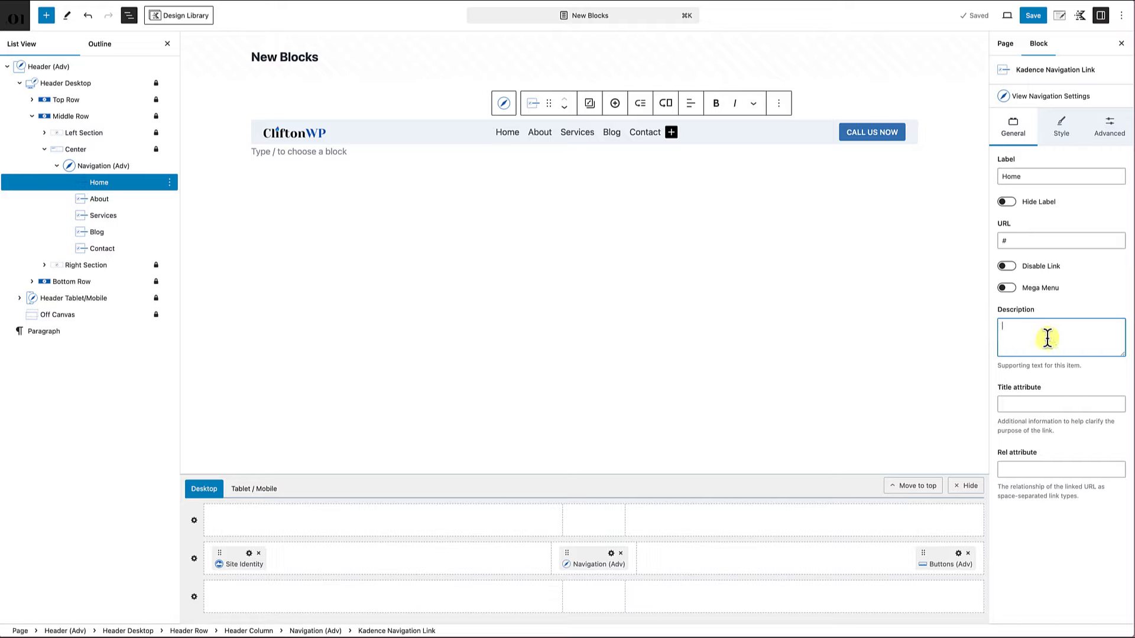
- Examine the Home link's style settings, its padding and margin options, and the HTML anchor and additional CSS class fields
click(1064, 130)
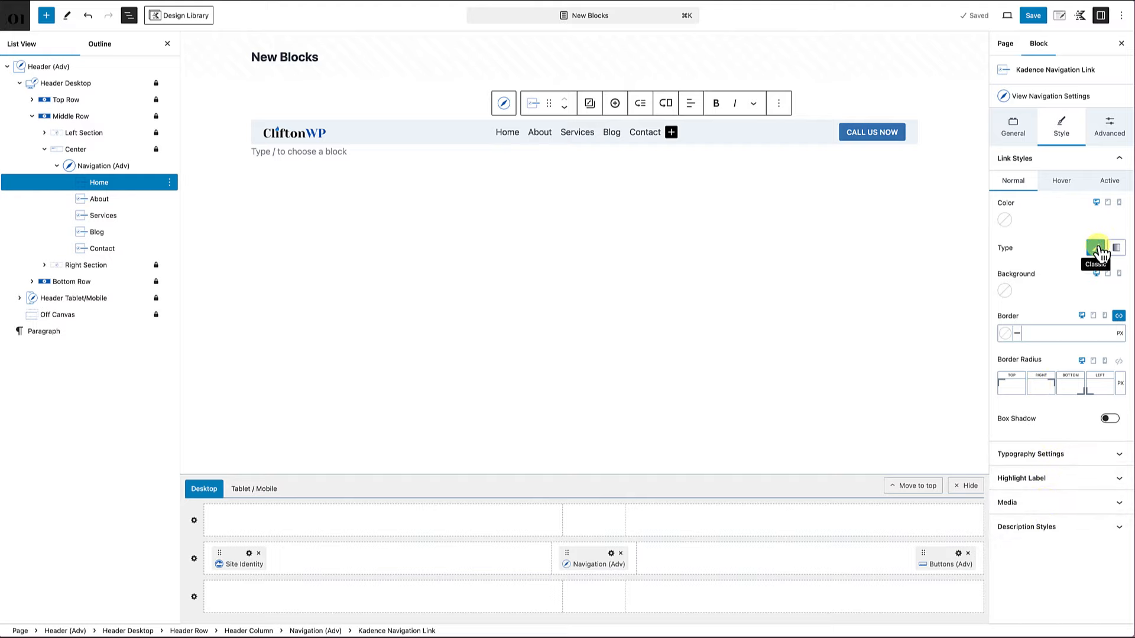
click(1109, 133)
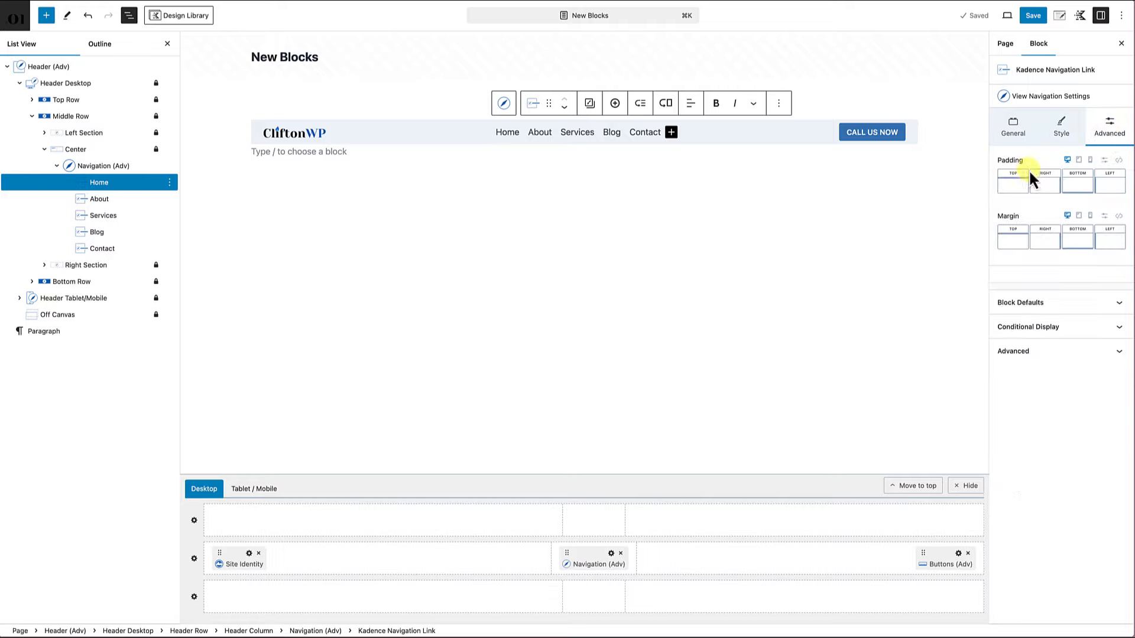
click(1029, 355)
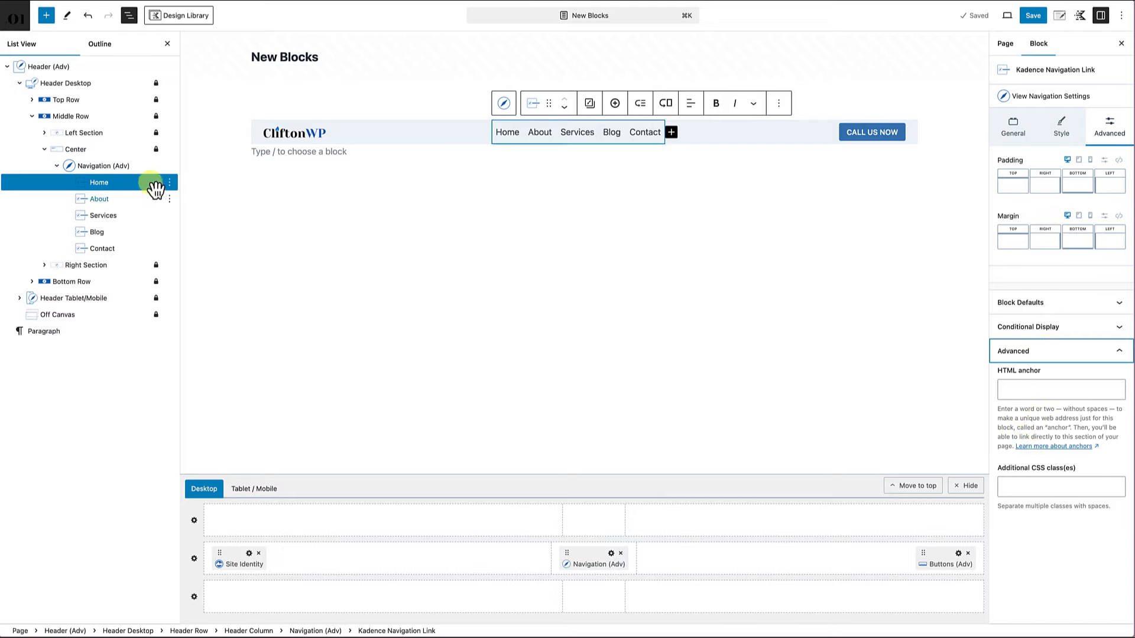
- Compare the settings of the About and Home links with those of their parent Navigation (Adv) block
click(124, 201)
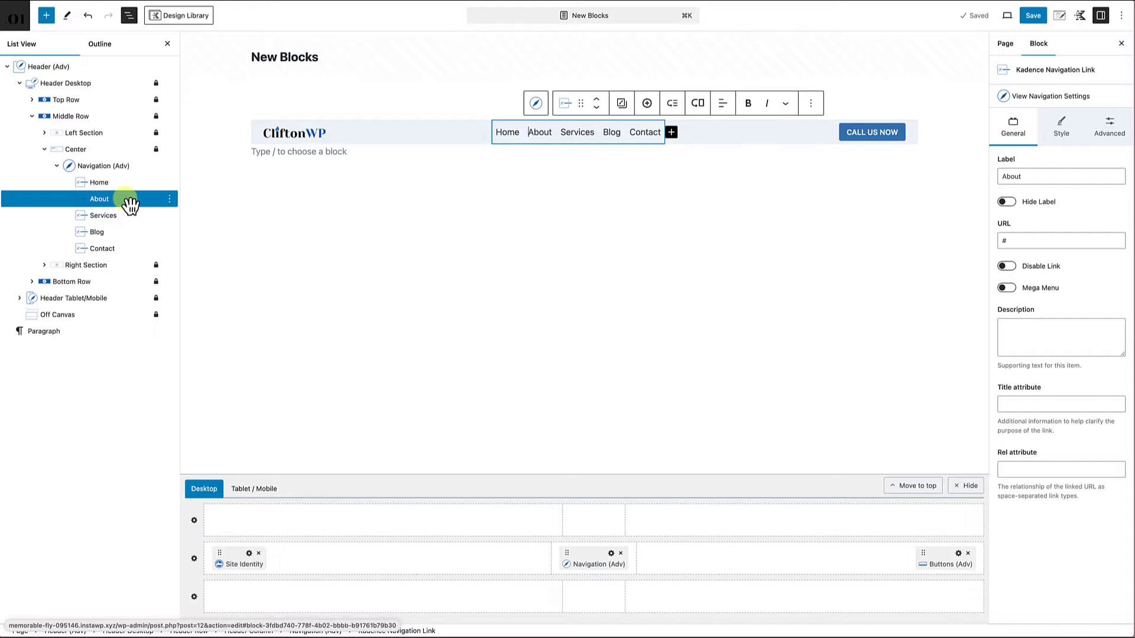
click(126, 172)
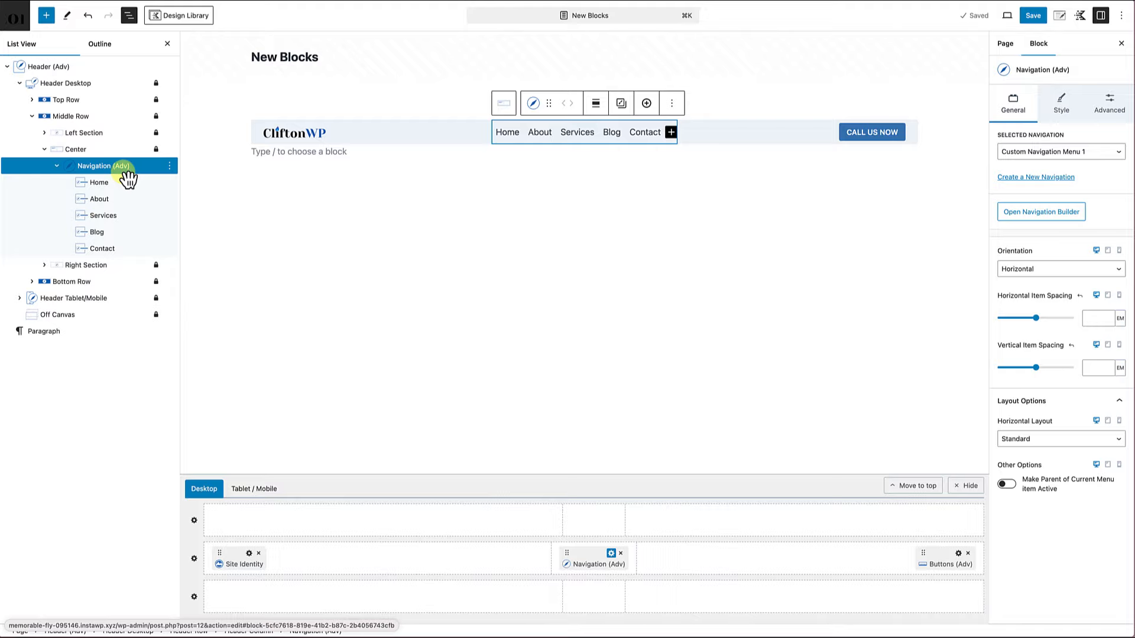
click(118, 167)
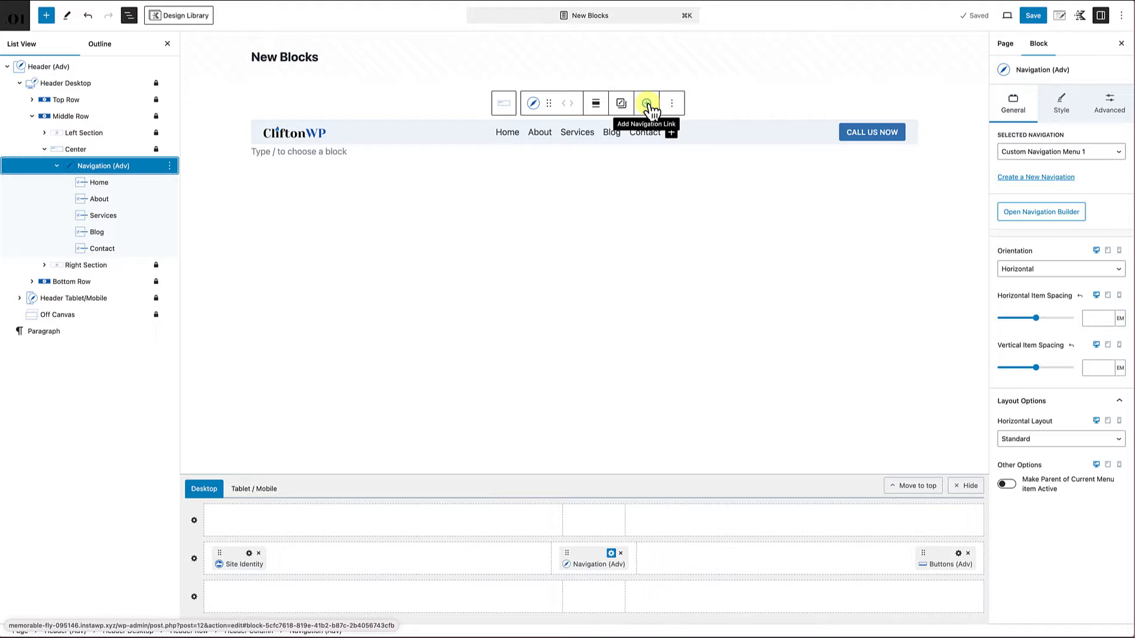
click(99, 186)
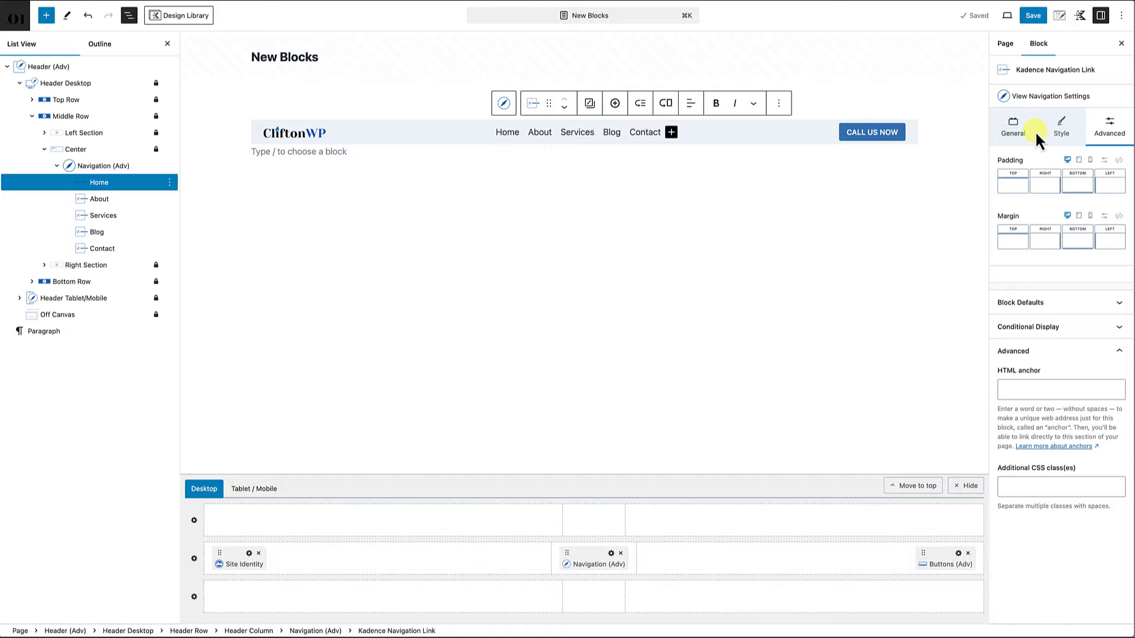
- Add a new link to the Navigation (Adv) block and label it Resources
click(105, 171)
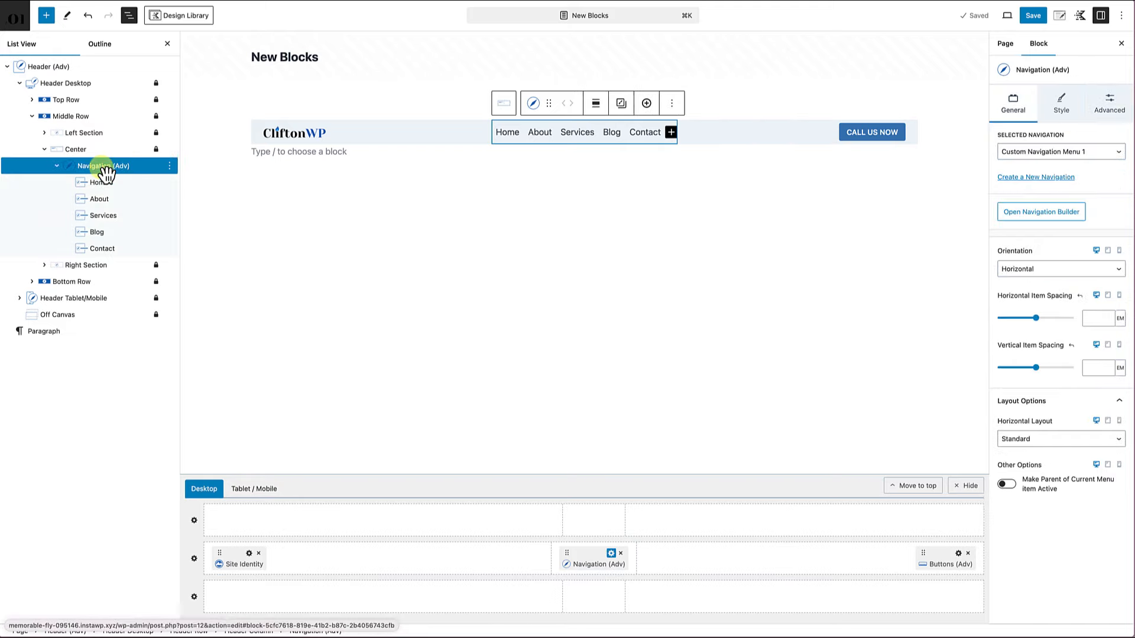
click(647, 105)
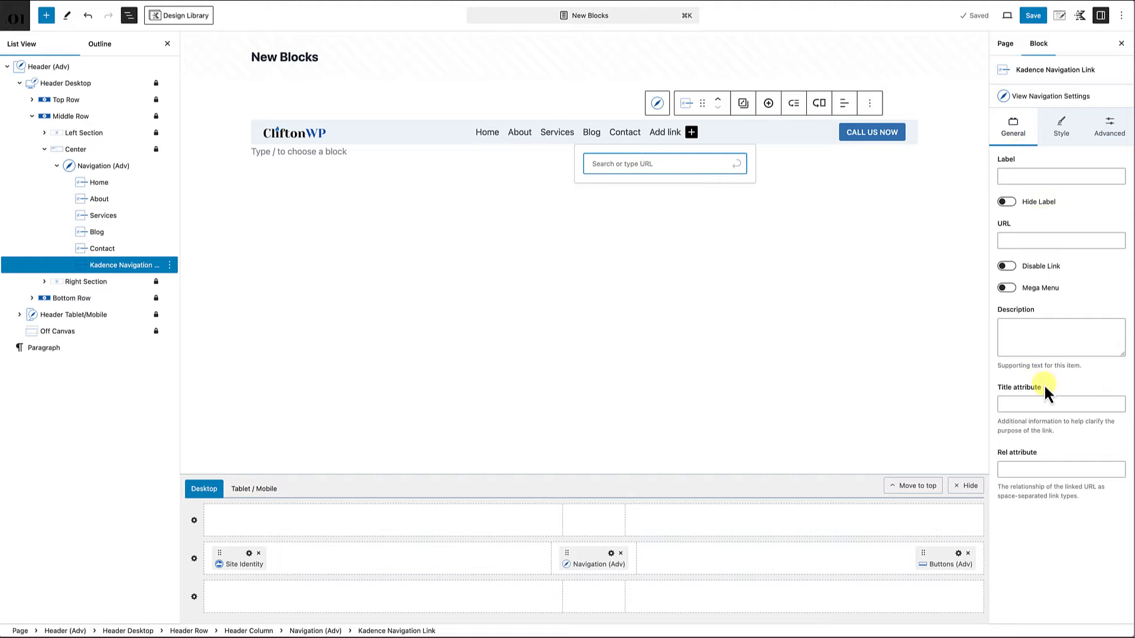
click(1007, 172)
text(Re)
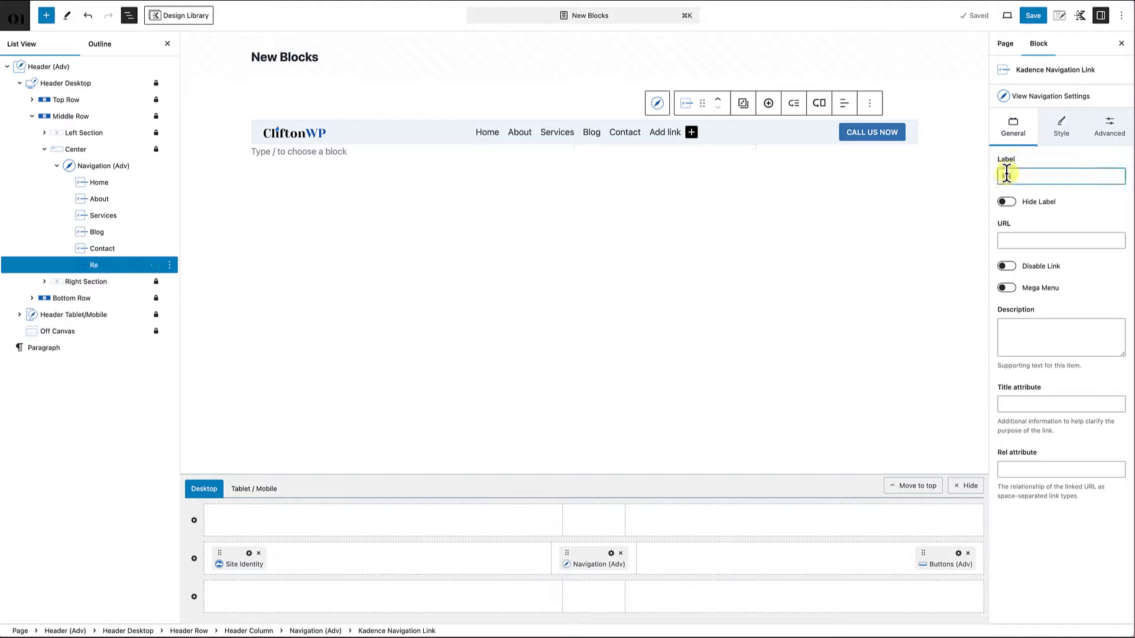
text(sources)
click(1075, 208)
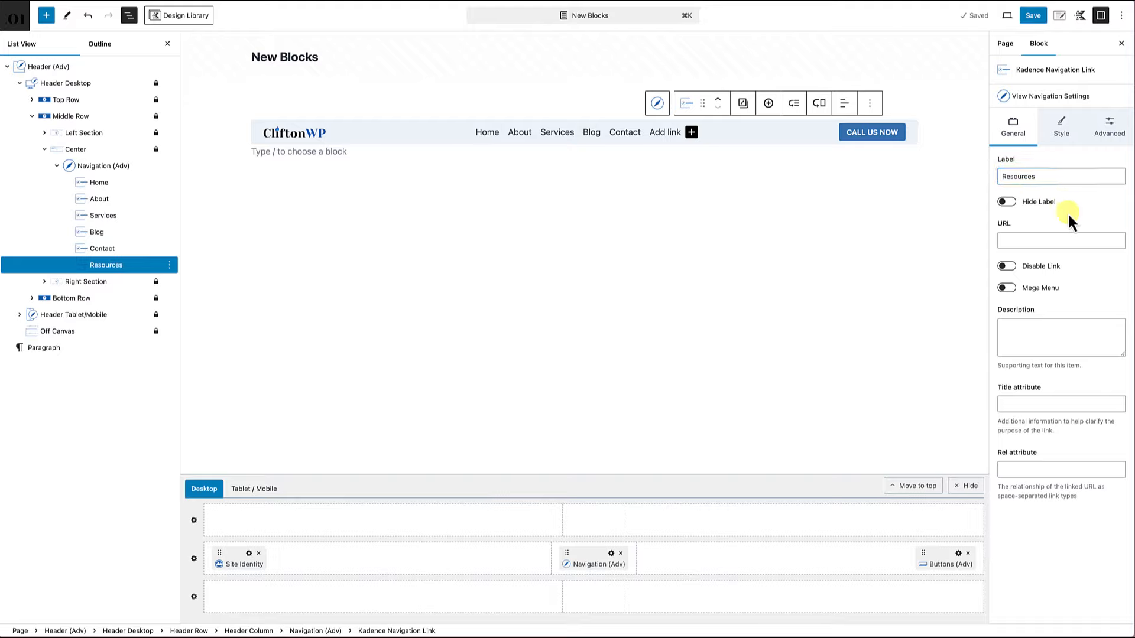
- Set the Resources link's URL to # and leave the link enabled
click(1006, 266)
click(1040, 241)
click(1012, 268)
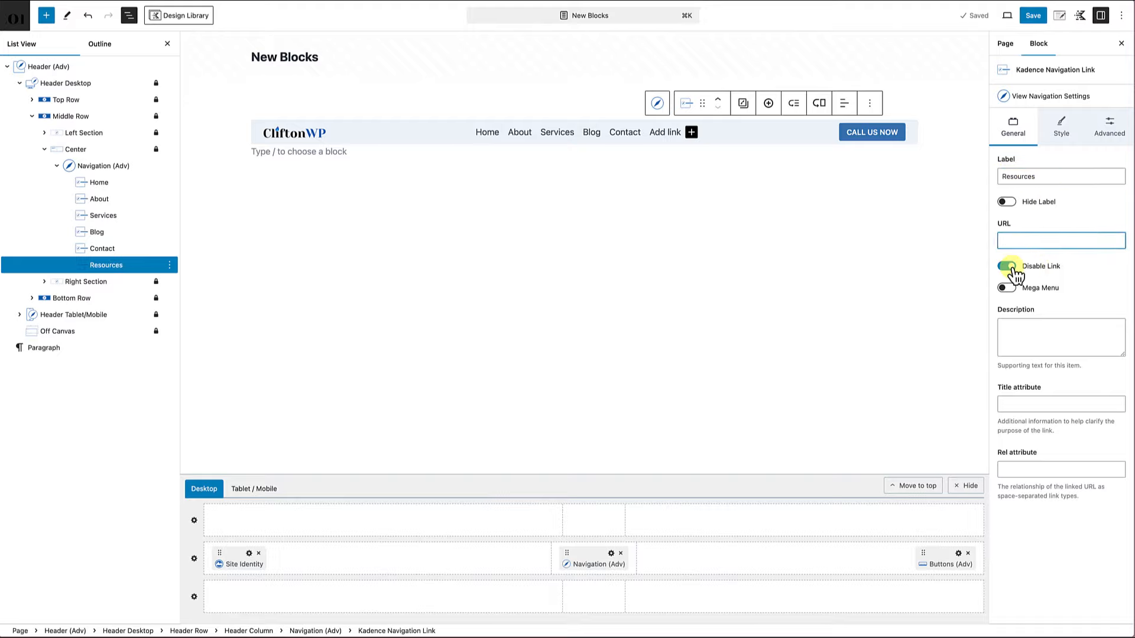
click(1022, 246)
text(#)
click(1094, 282)
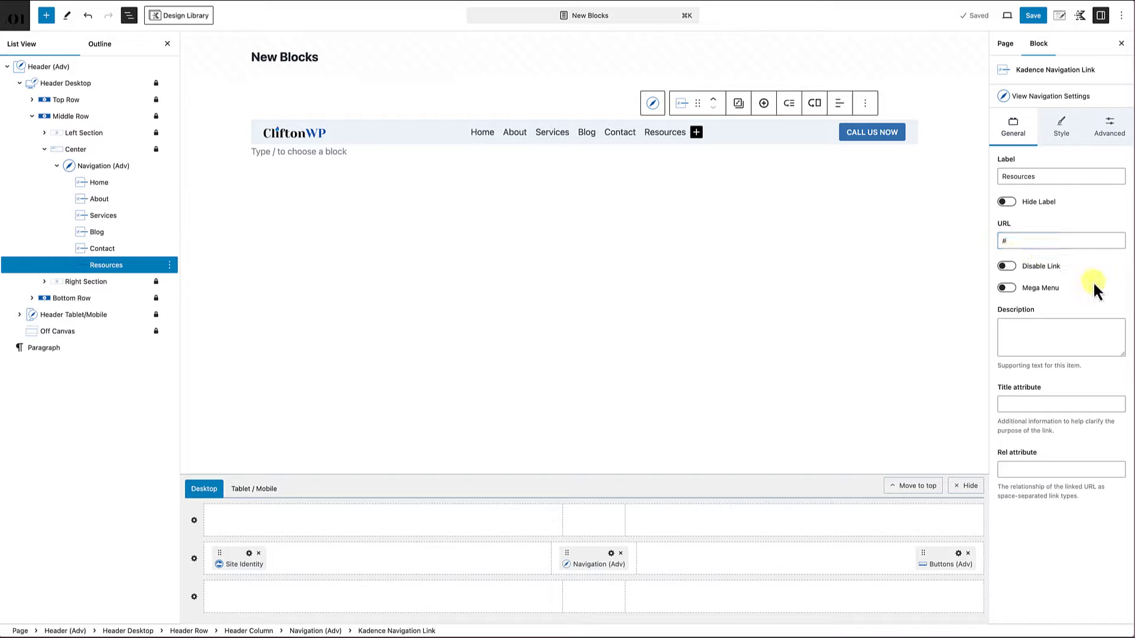
click(663, 131)
- Add another link to the Navigation (Adv) block, creating a new draft page named Membership as its target
click(102, 167)
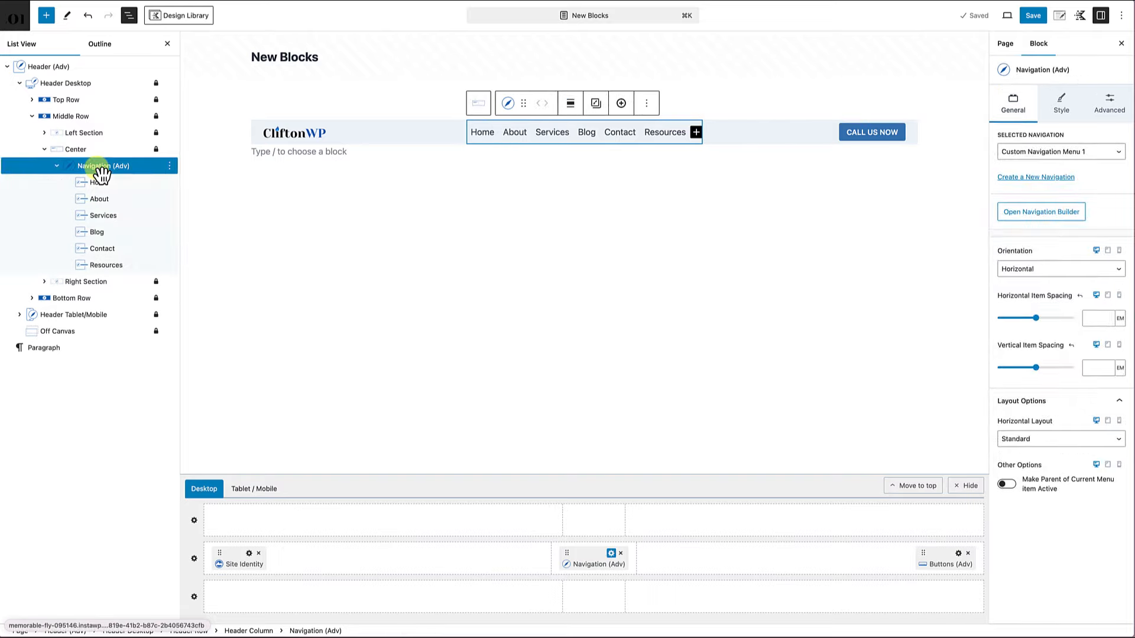
click(621, 104)
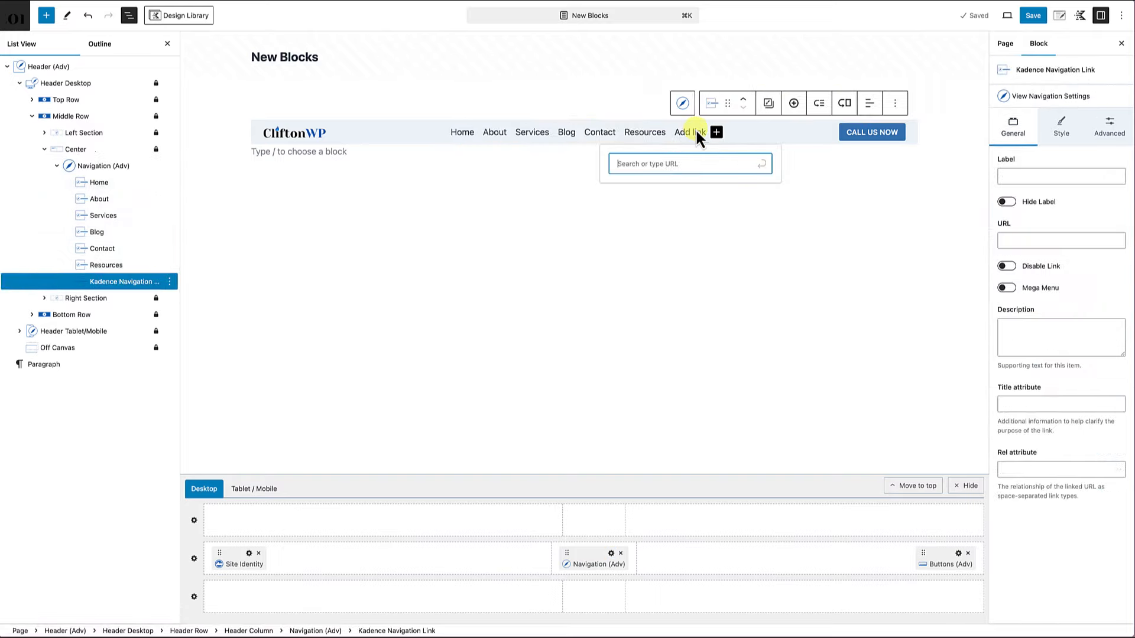
click(650, 165)
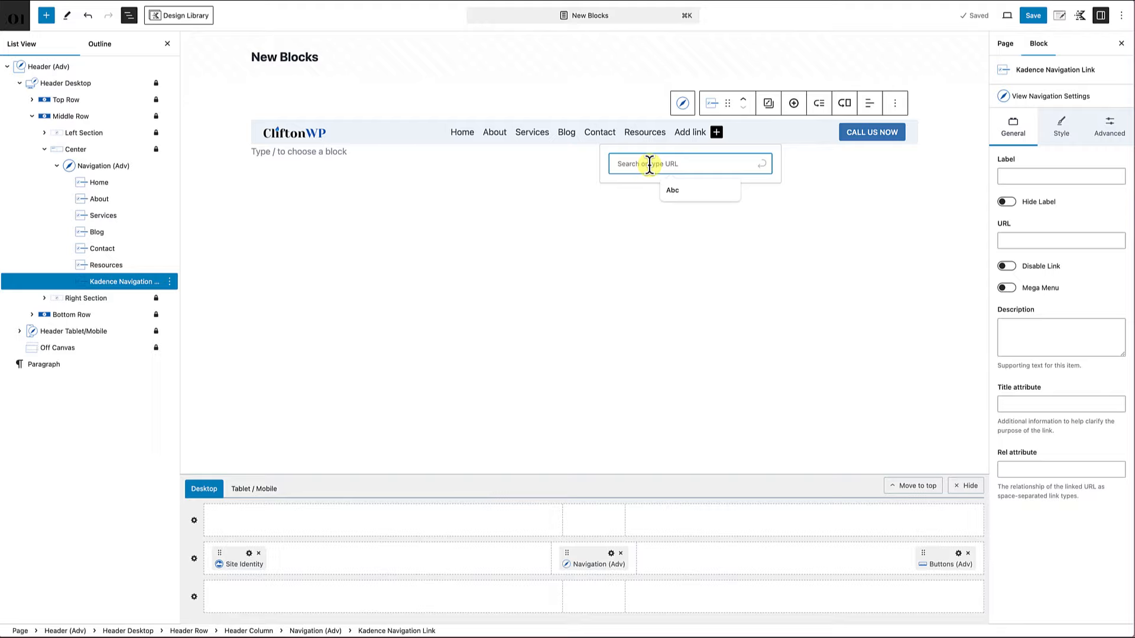
text(Members)
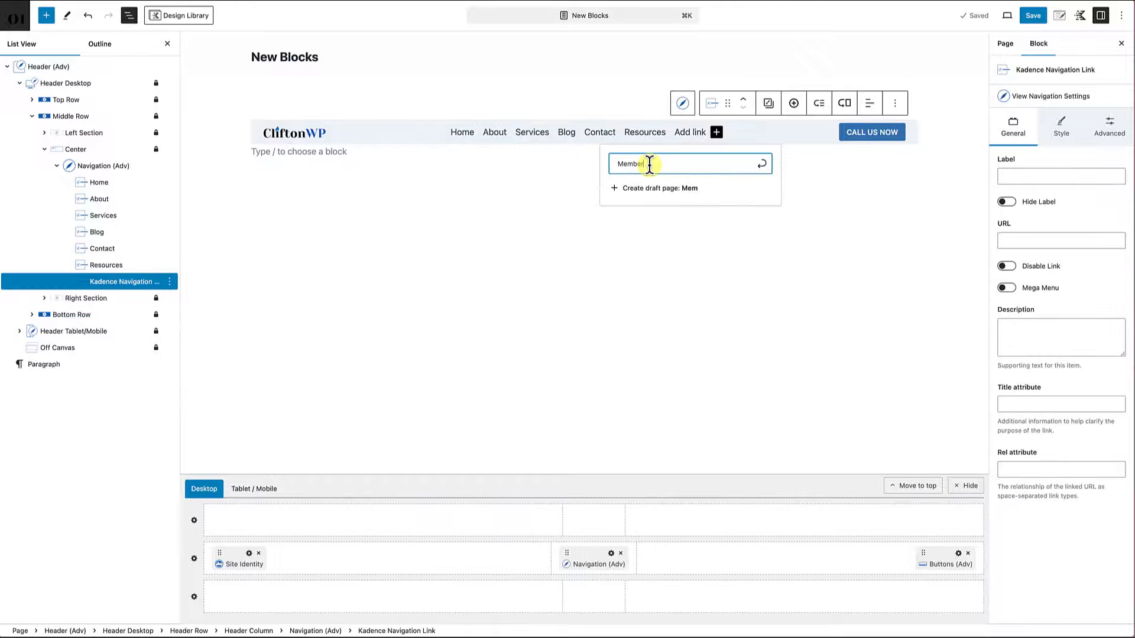
text(hip)
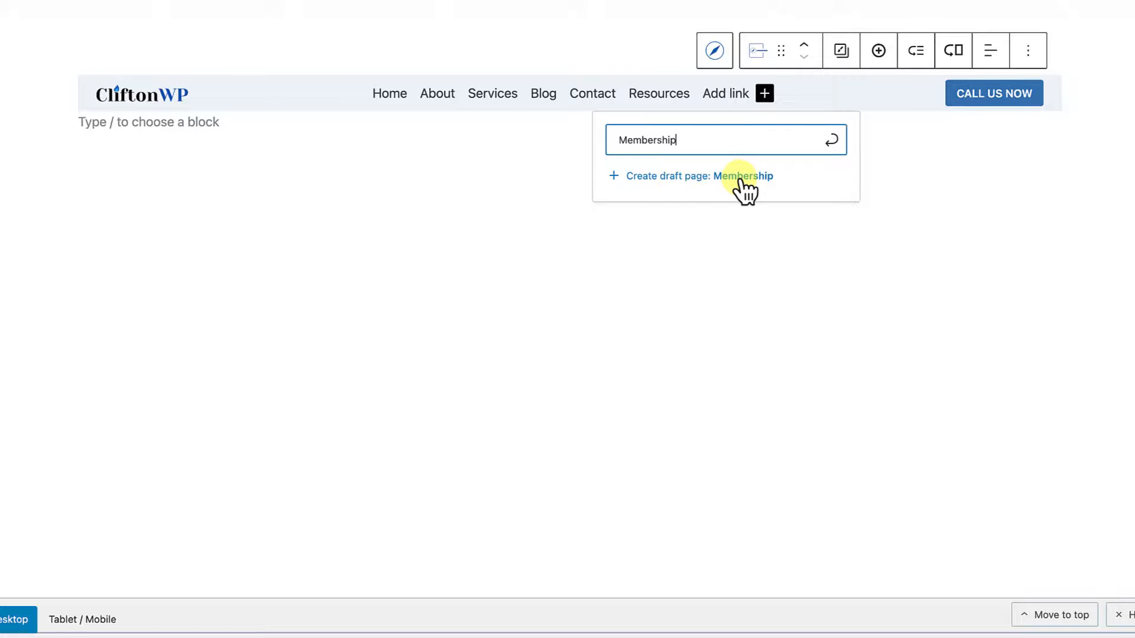
click(683, 181)
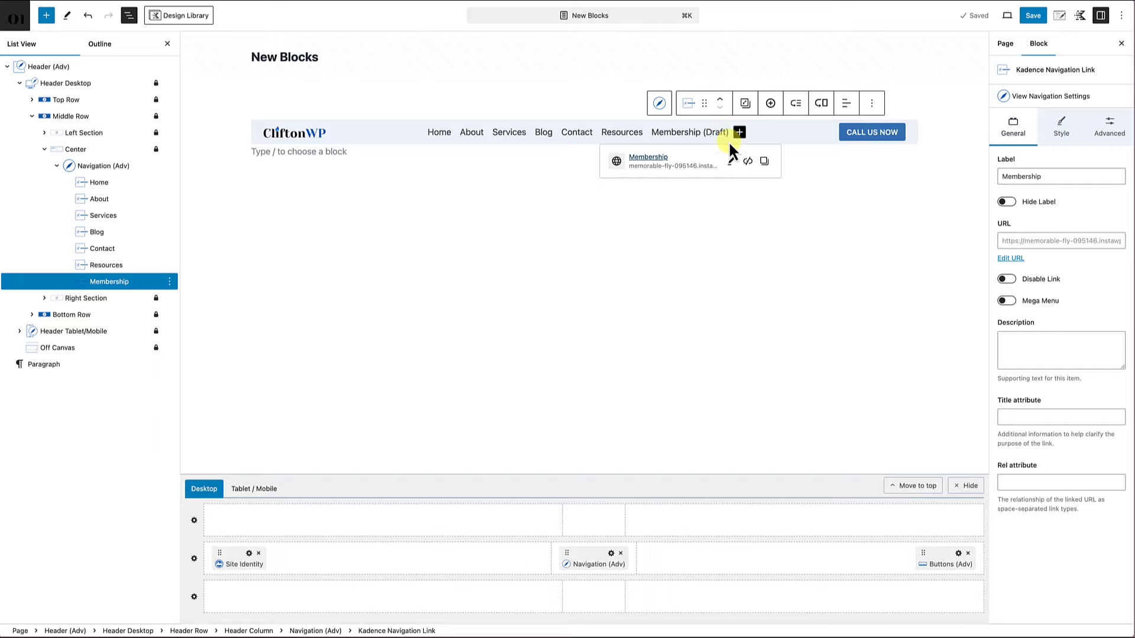
- Save the changes to both Custom Navigation Menu 1 and Our Custom Header 1
click(1031, 16)
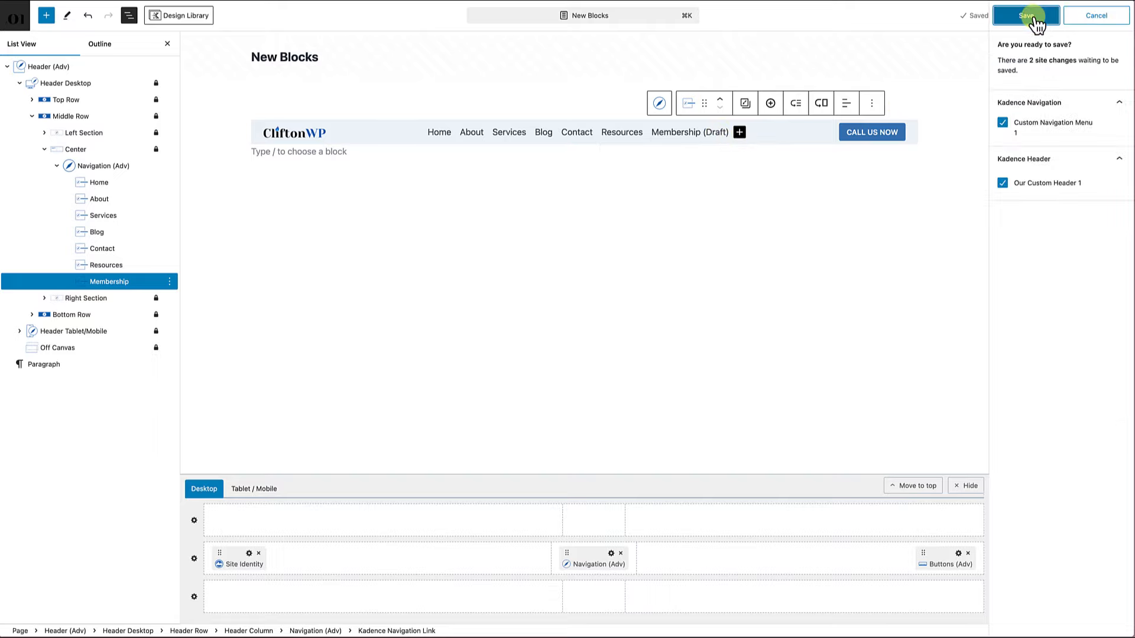
click(1034, 17)
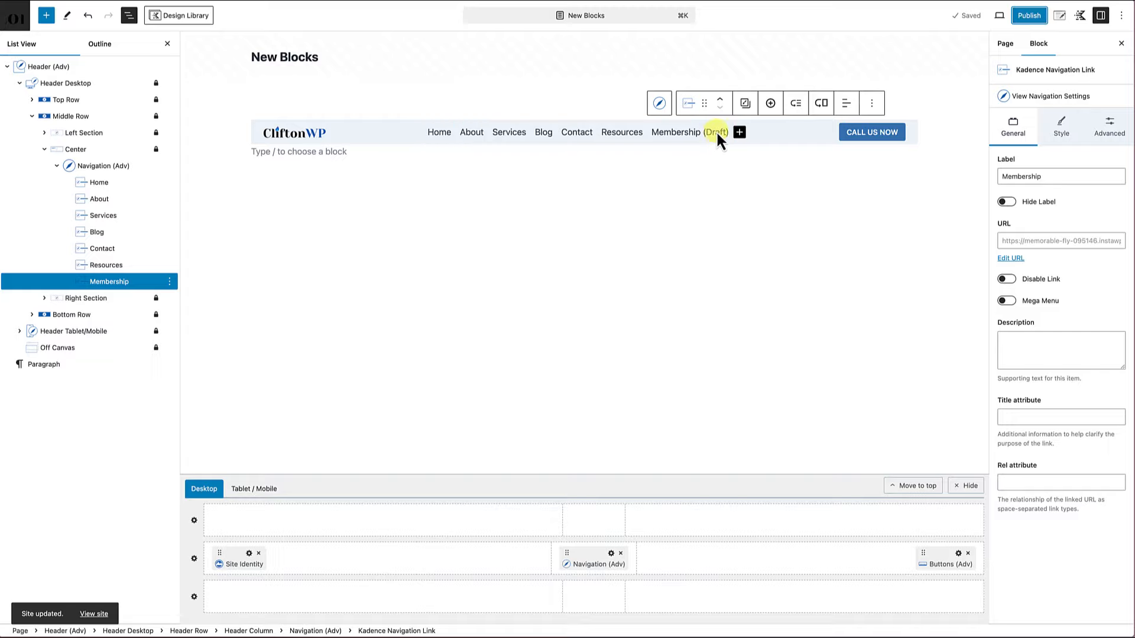
mouse_move(715, 133)
- Check the Membership draft in the site's Pages list on a new browser tab, open it in the editor, and return to New Blocks
right_click(18, 22)
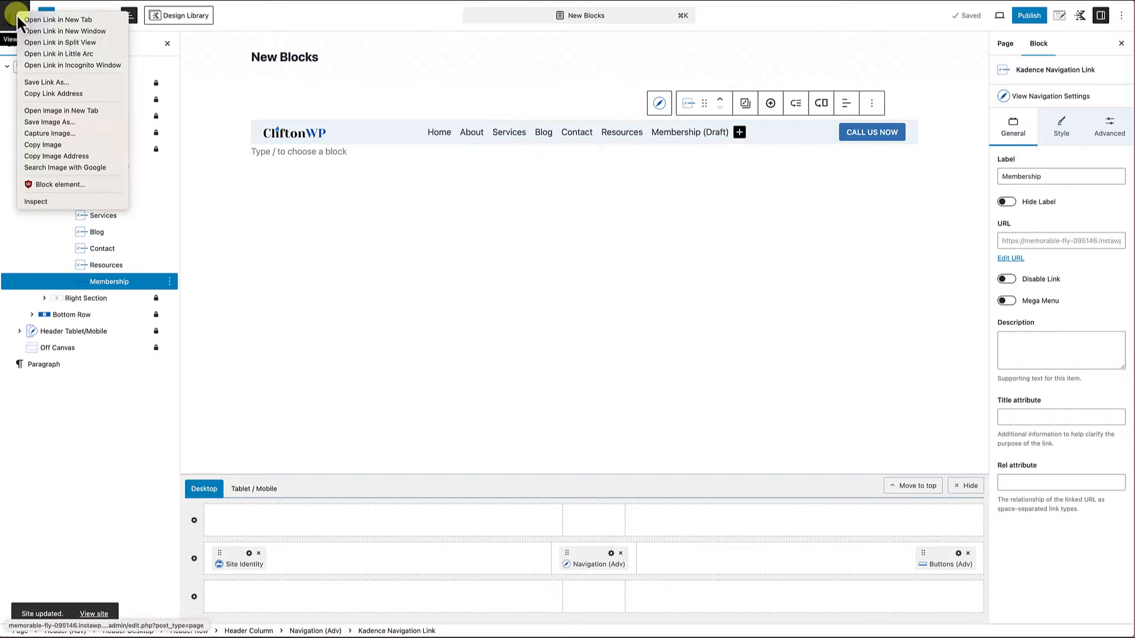
click(58, 19)
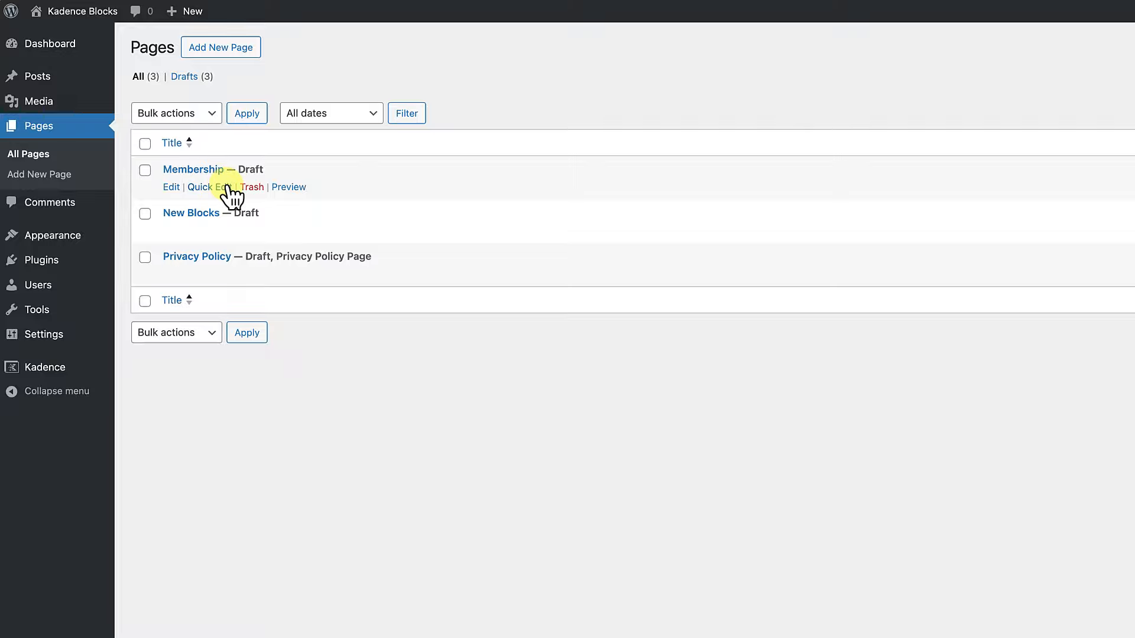
click(168, 183)
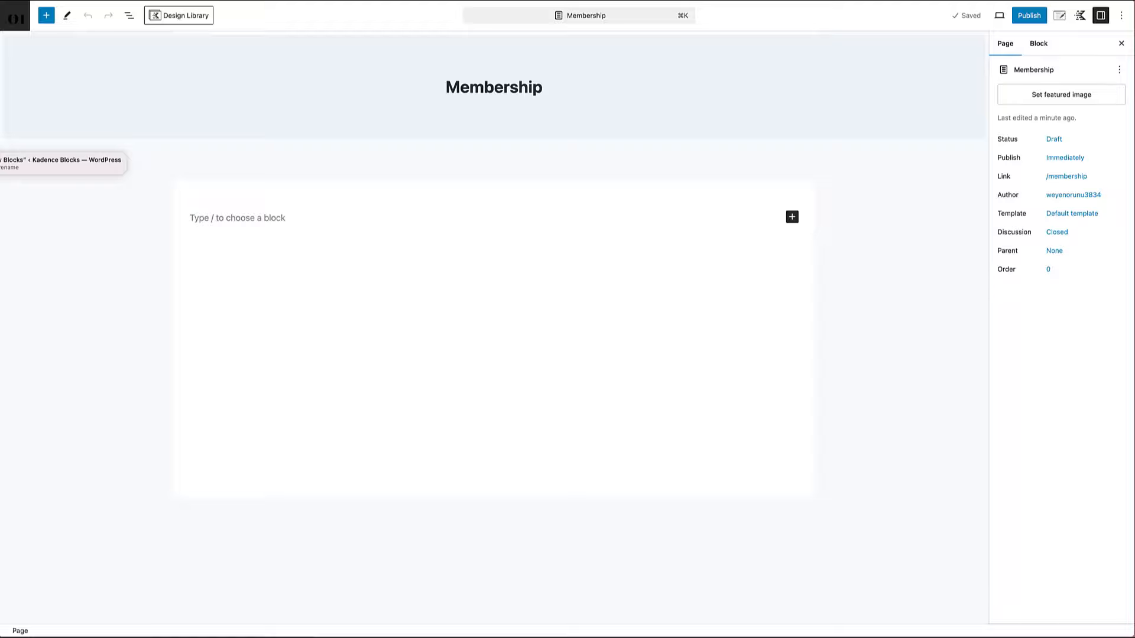
click(36, 163)
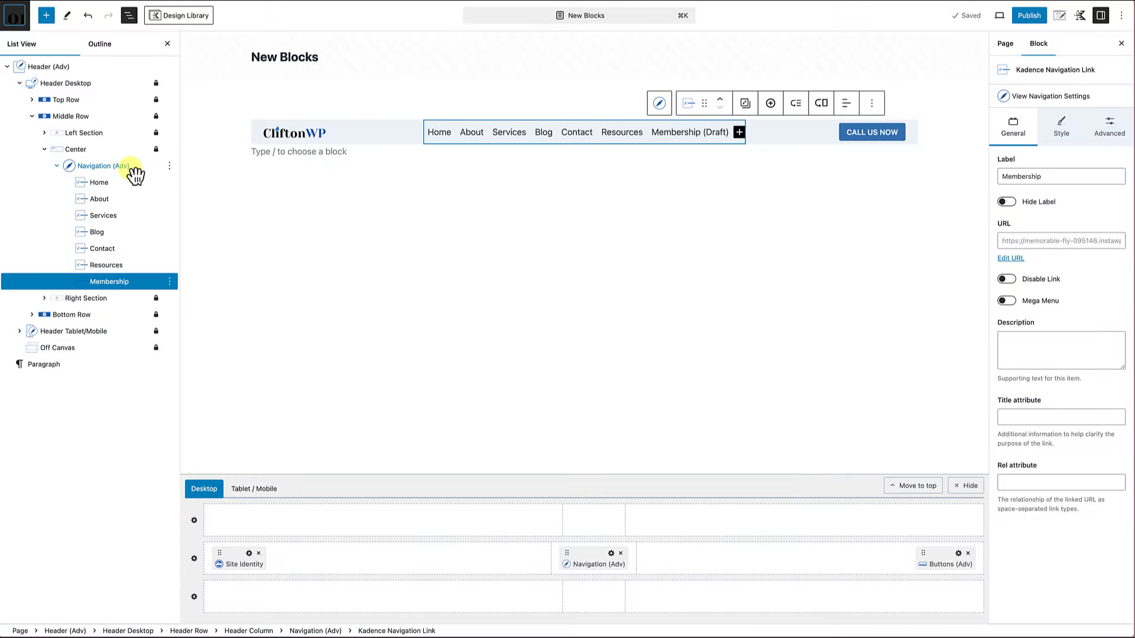
- Try adding a Login link after the Services link, and delete the unfinished link again
click(108, 219)
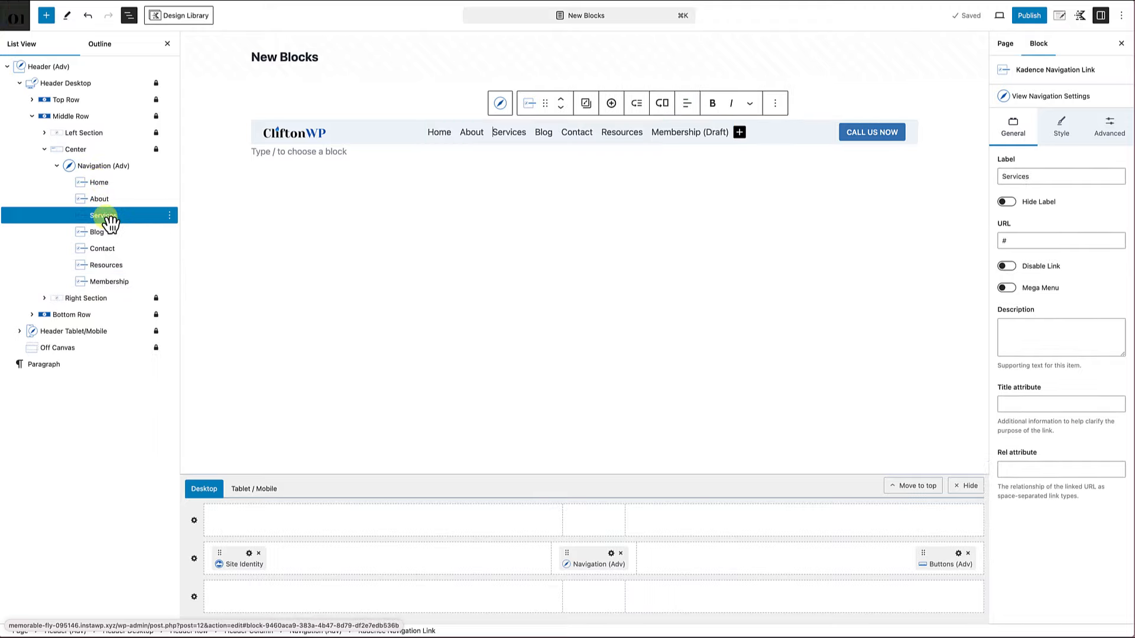
click(611, 105)
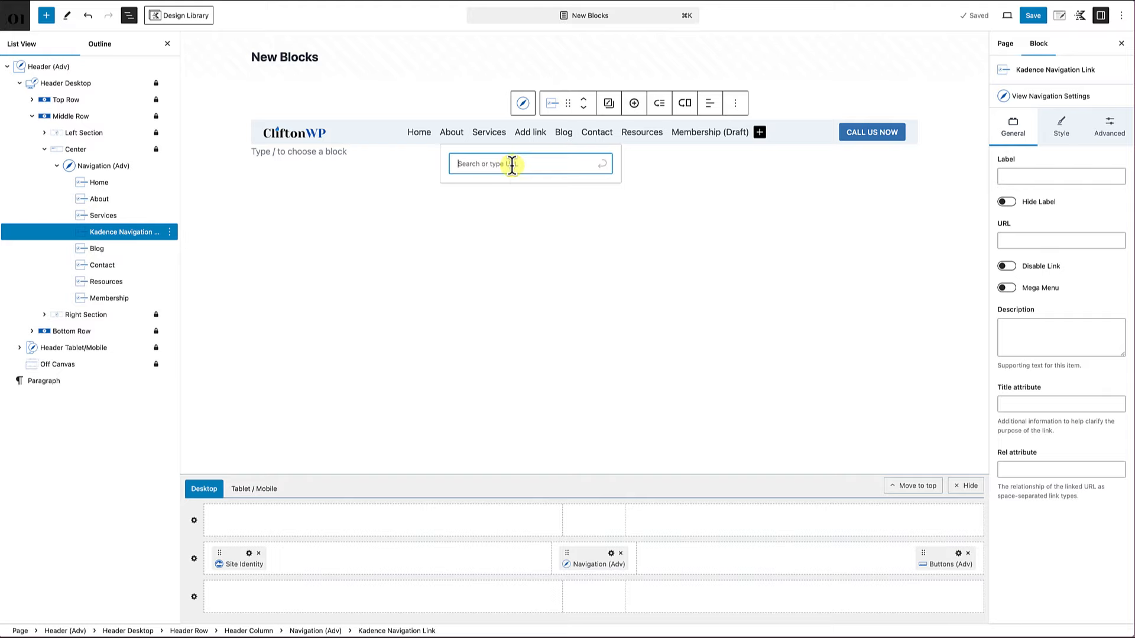
text(Login)
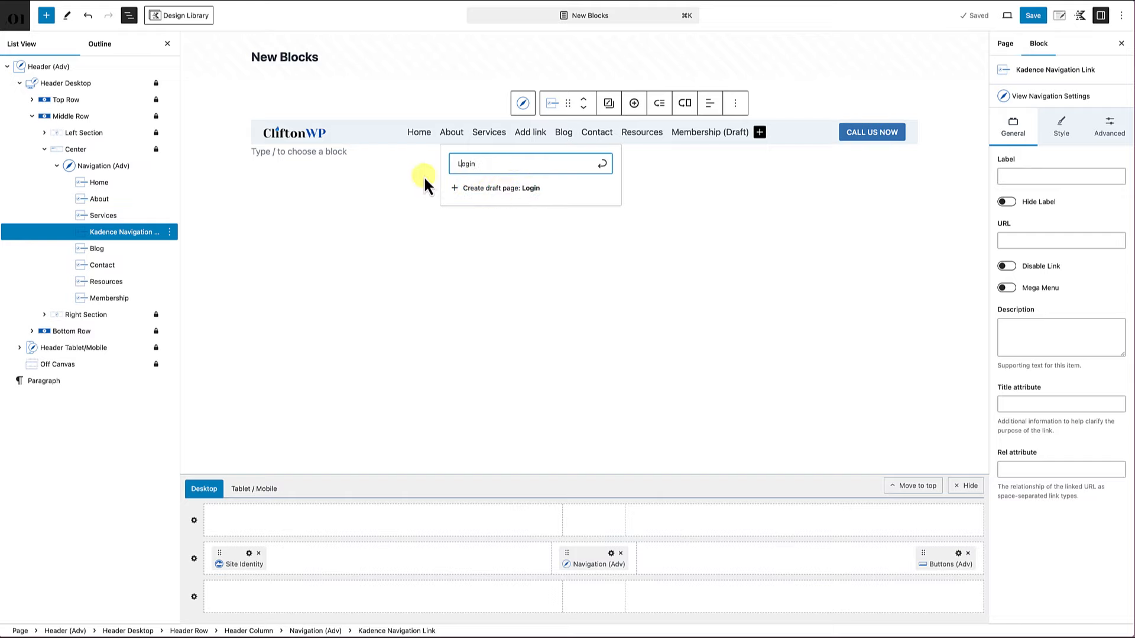
click(522, 135)
click(528, 132)
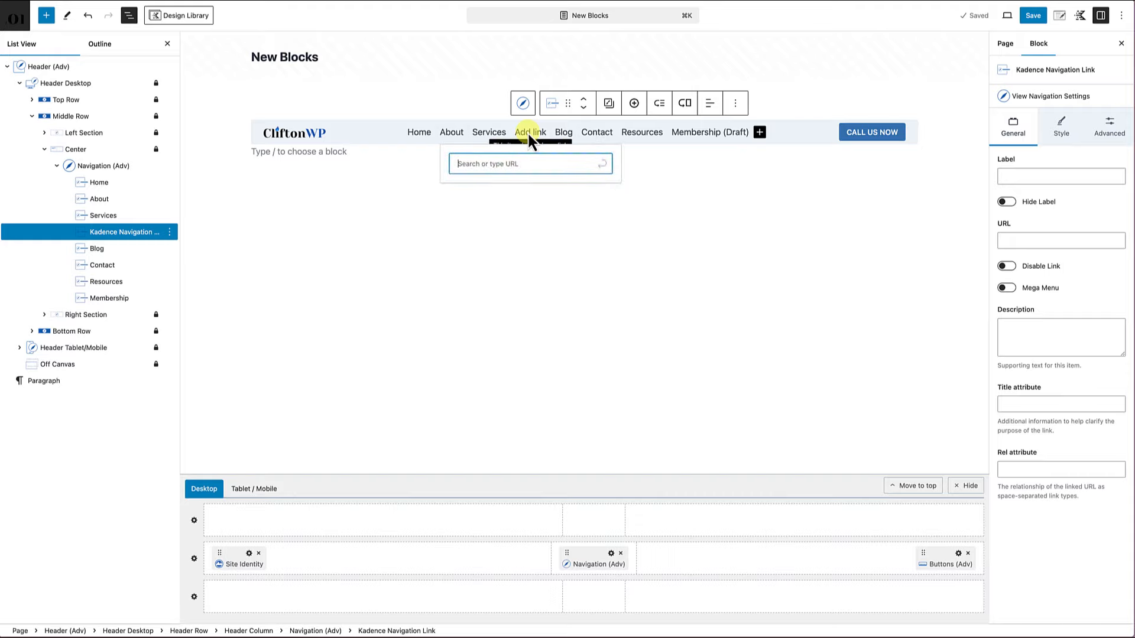
click(737, 109)
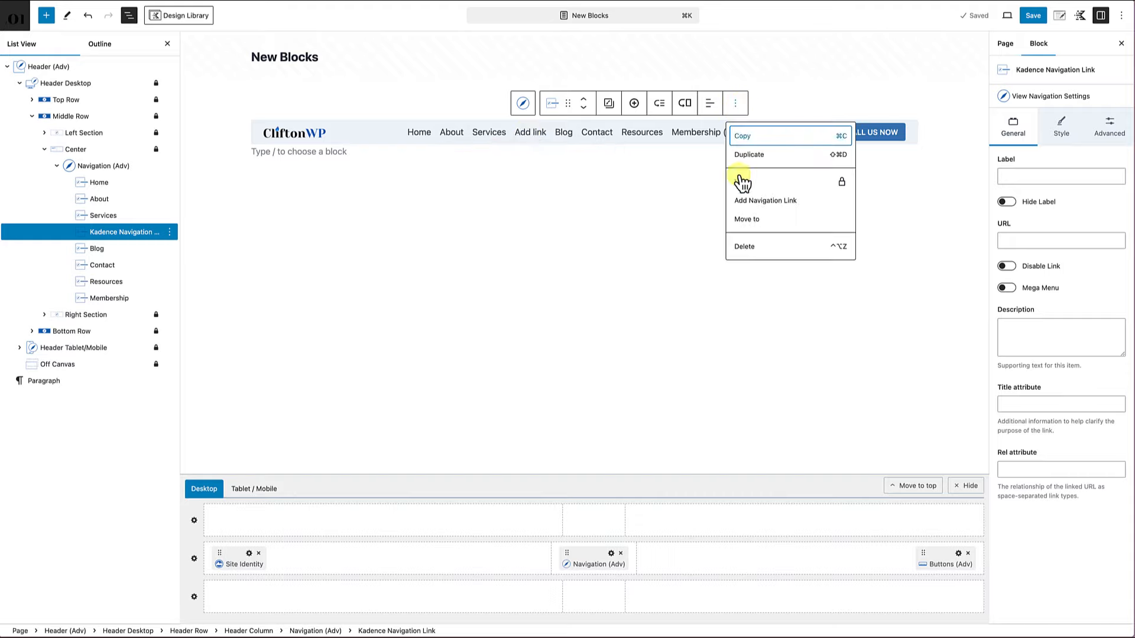
click(750, 246)
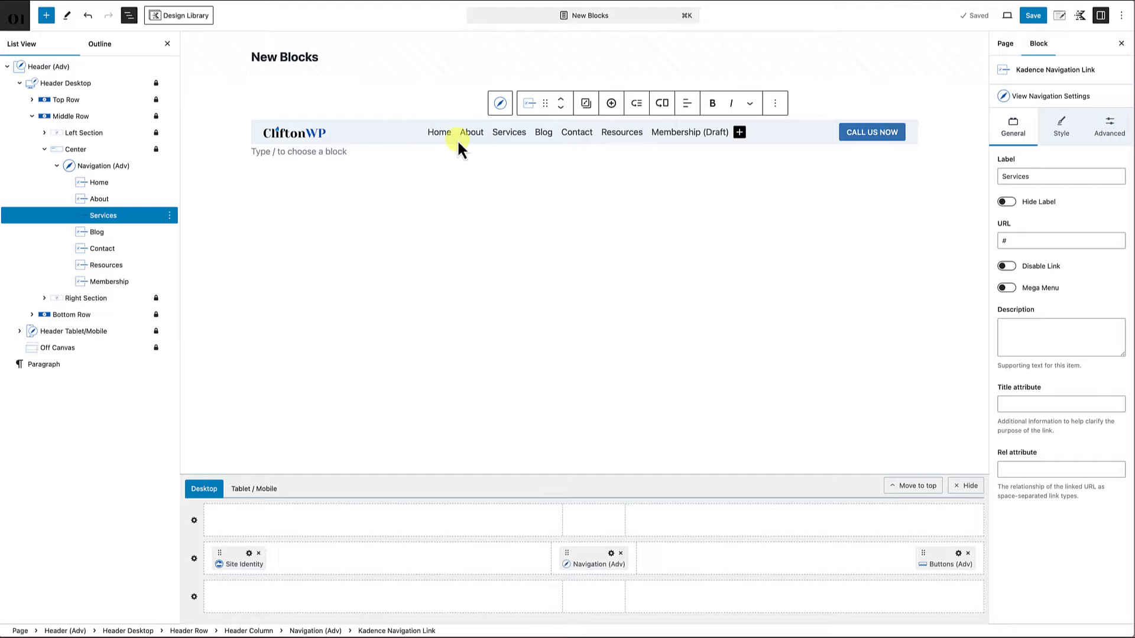
- Review the custom menu's links in the Navigation Builder, close it, and select the Membership link in the header
click(124, 169)
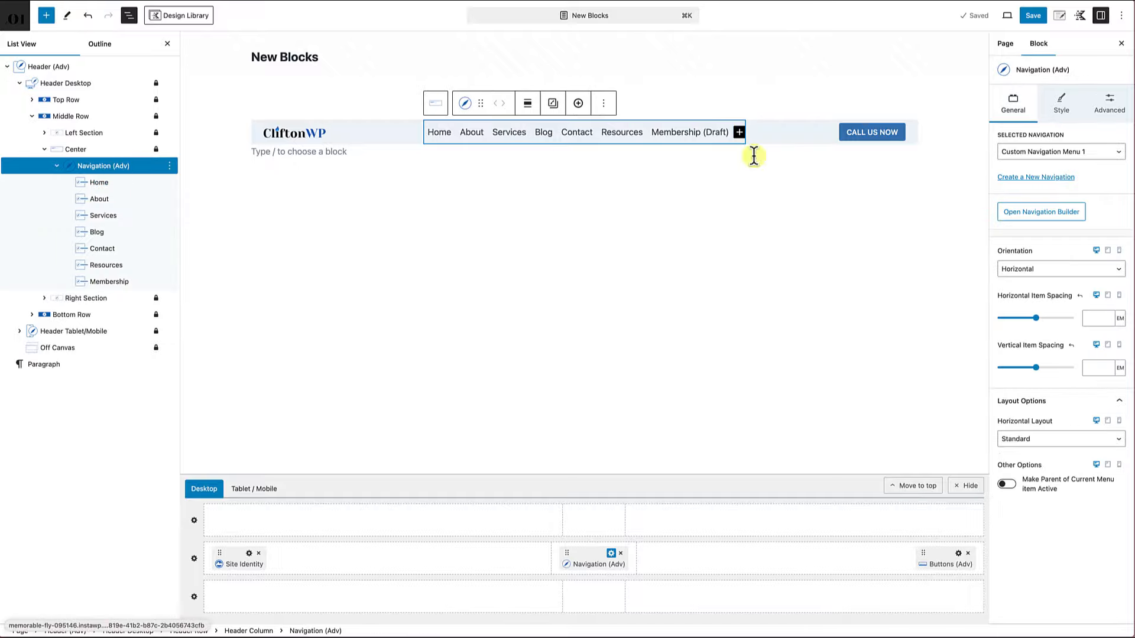
click(1037, 218)
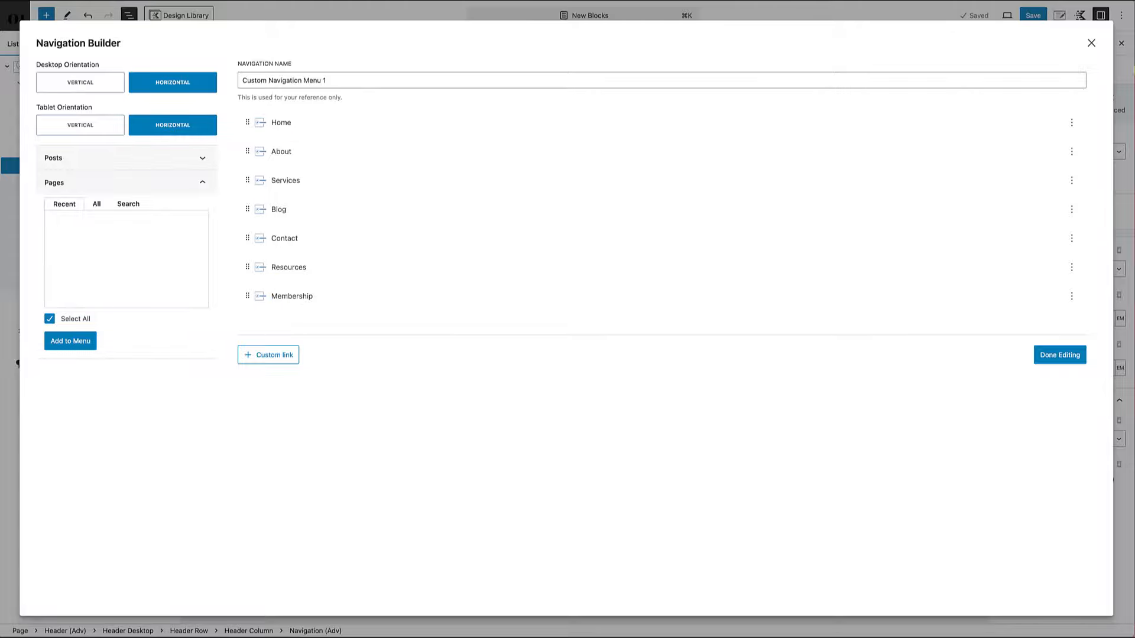
click(1091, 45)
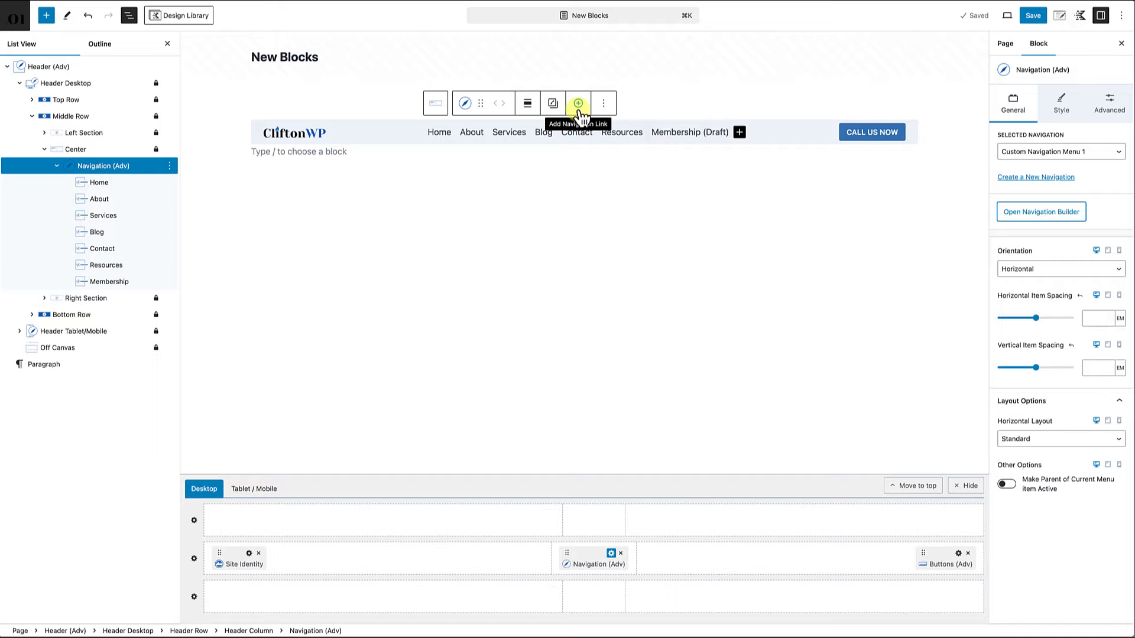
click(682, 131)
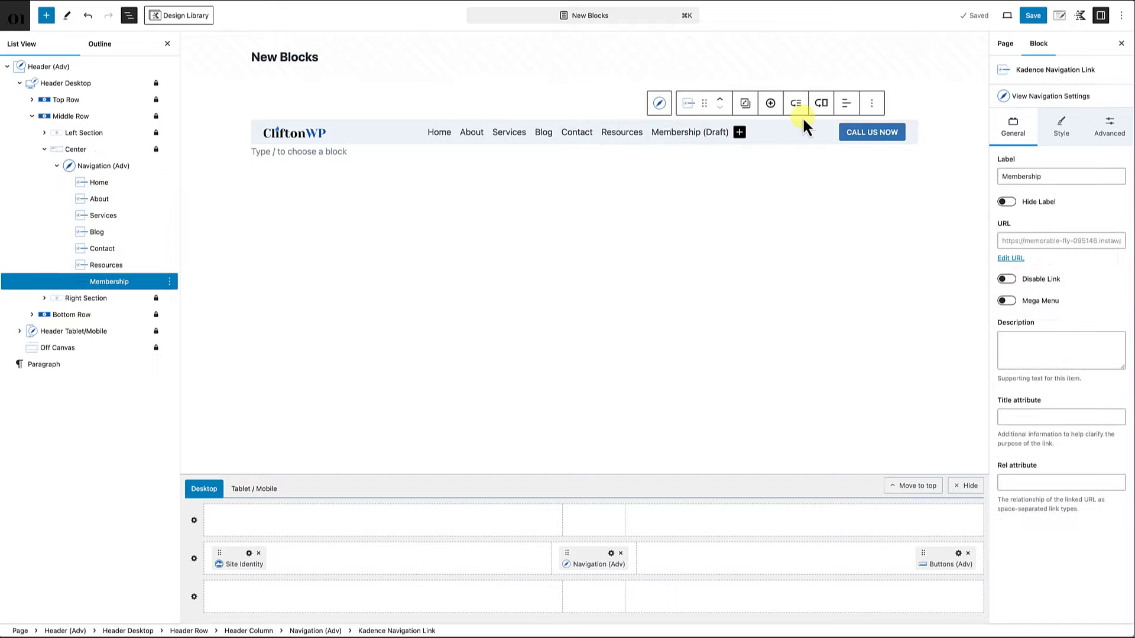
- Delete the Membership link from the custom navigation menu and increase the Horizontal Item Spacing between the remaining links
click(871, 103)
click(886, 246)
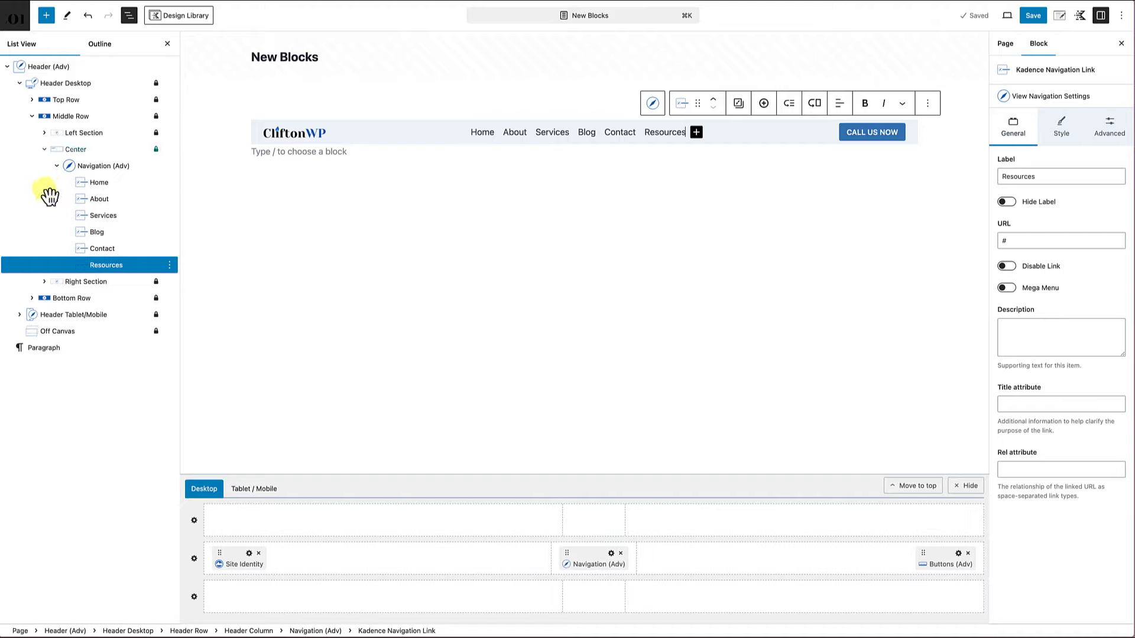
click(109, 168)
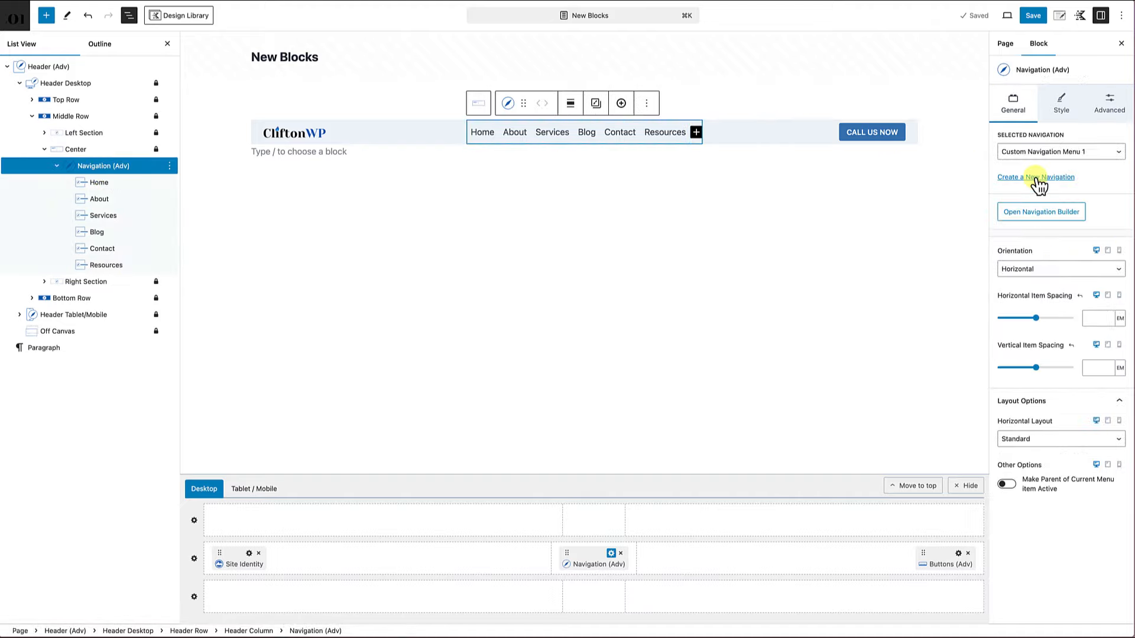
click(1062, 107)
click(1020, 100)
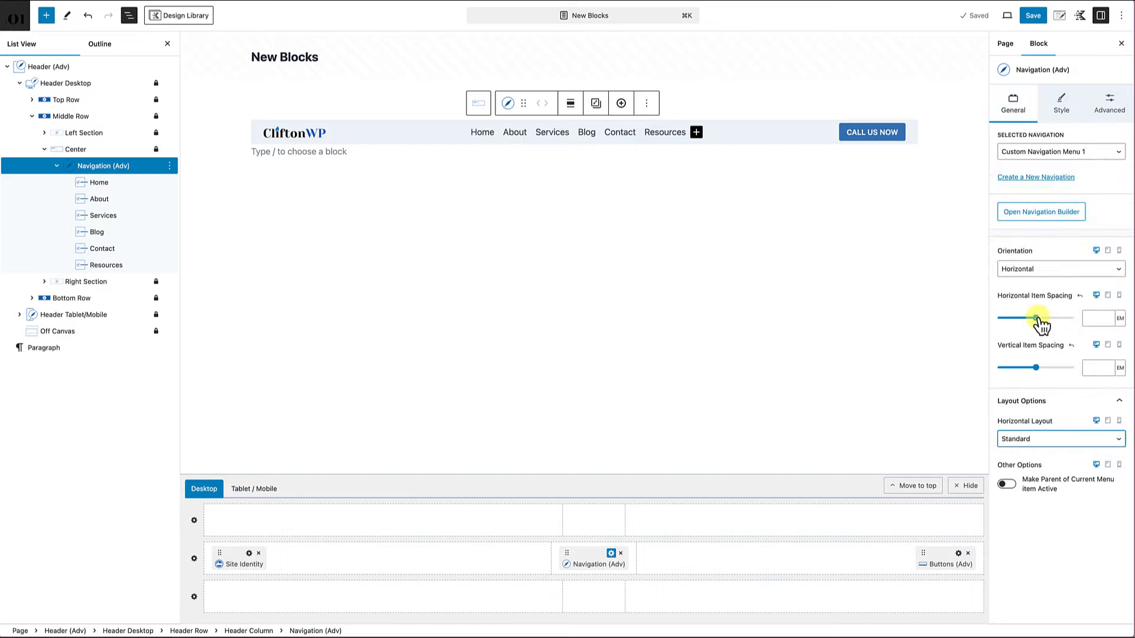
drag(1038, 319, 1038, 320)
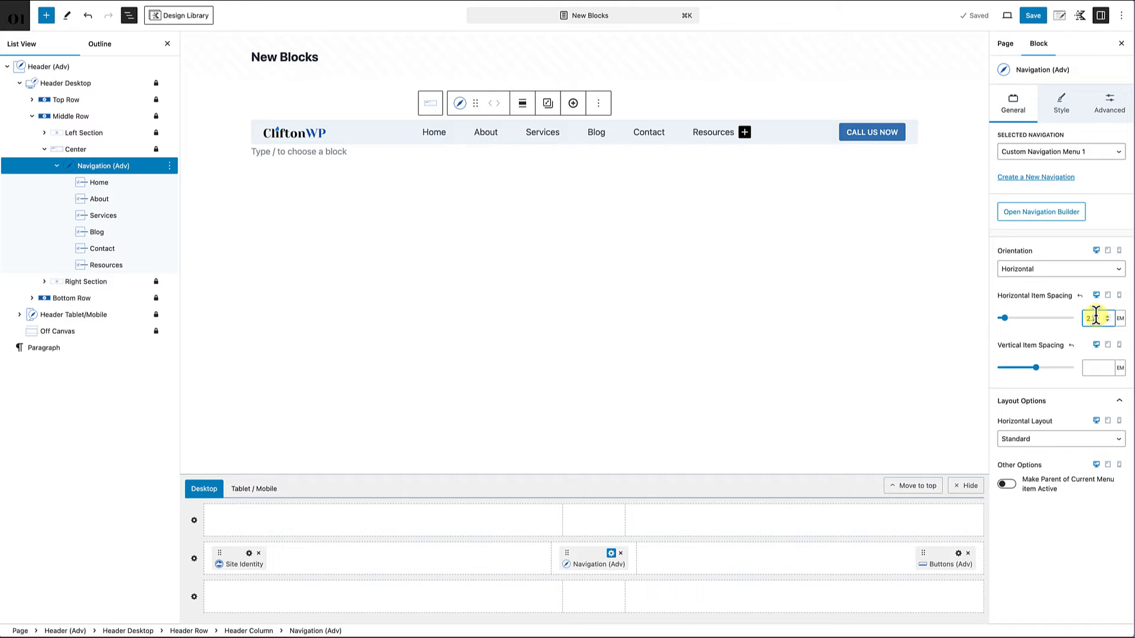
click(833, 349)
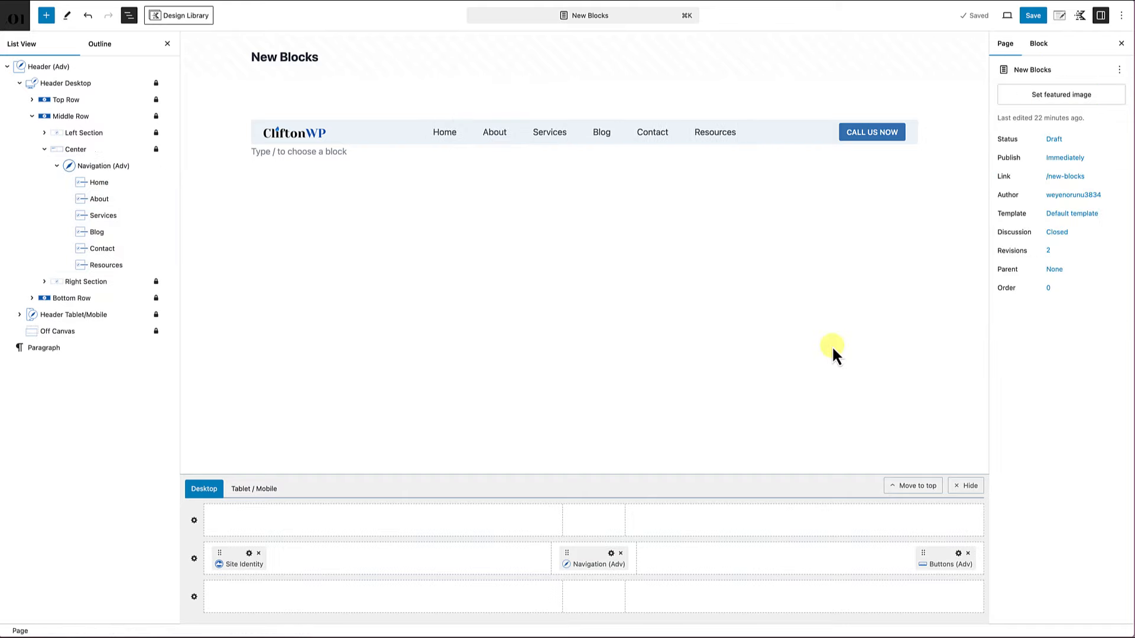
- Set the header middle row's minimum height to 60 px and save Custom Navigation Menu 1 and Our Custom Header 1
click(194, 558)
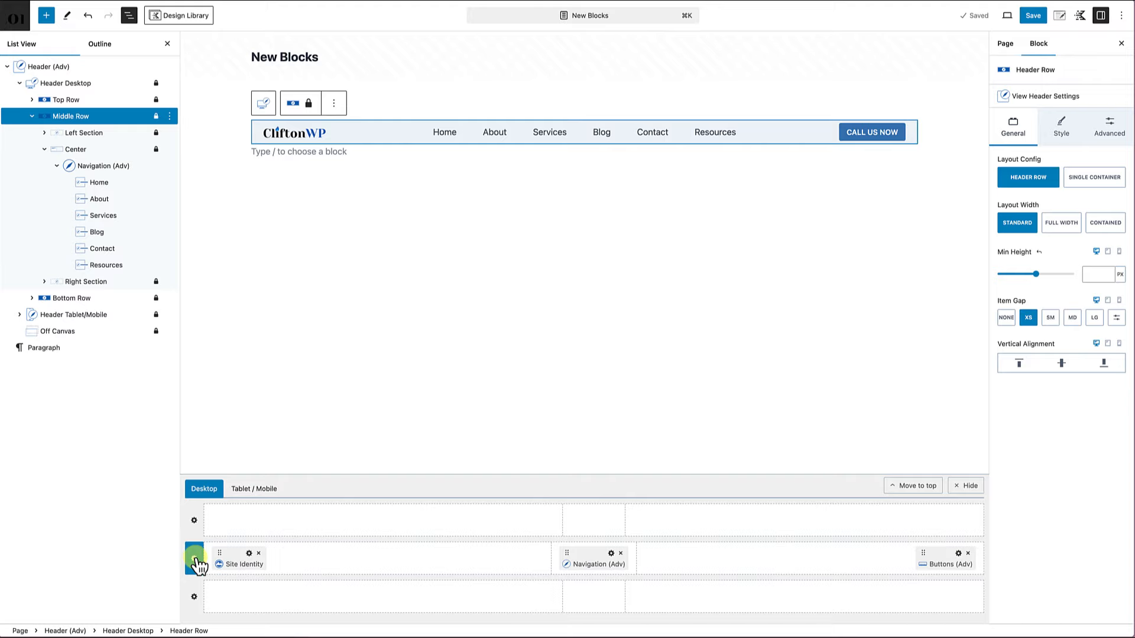
click(1023, 134)
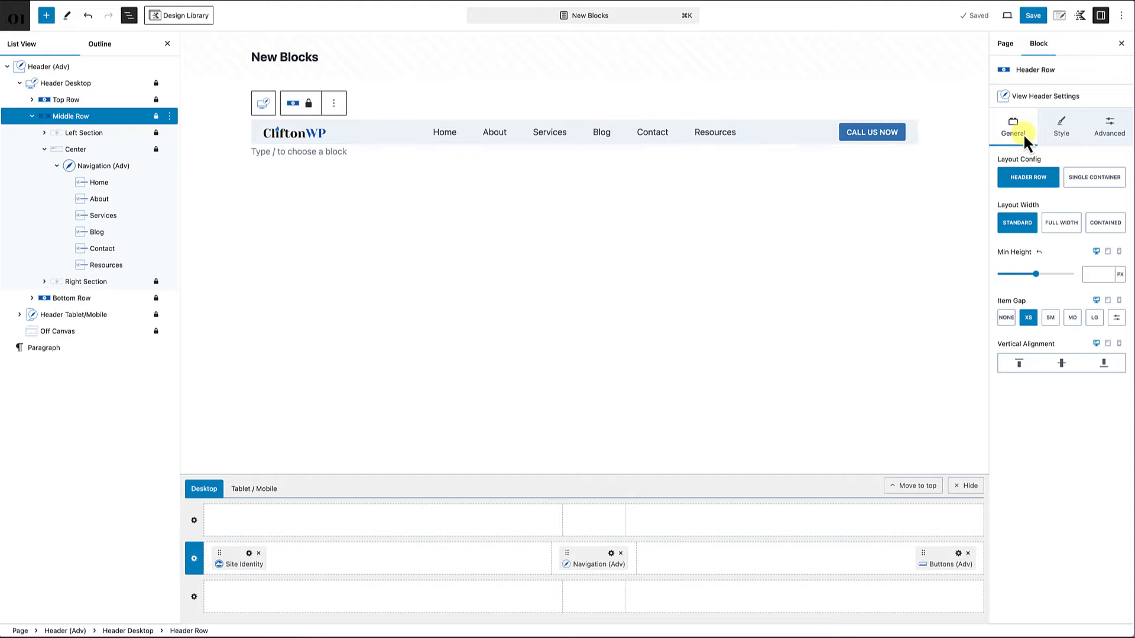
click(1093, 277)
text(80)
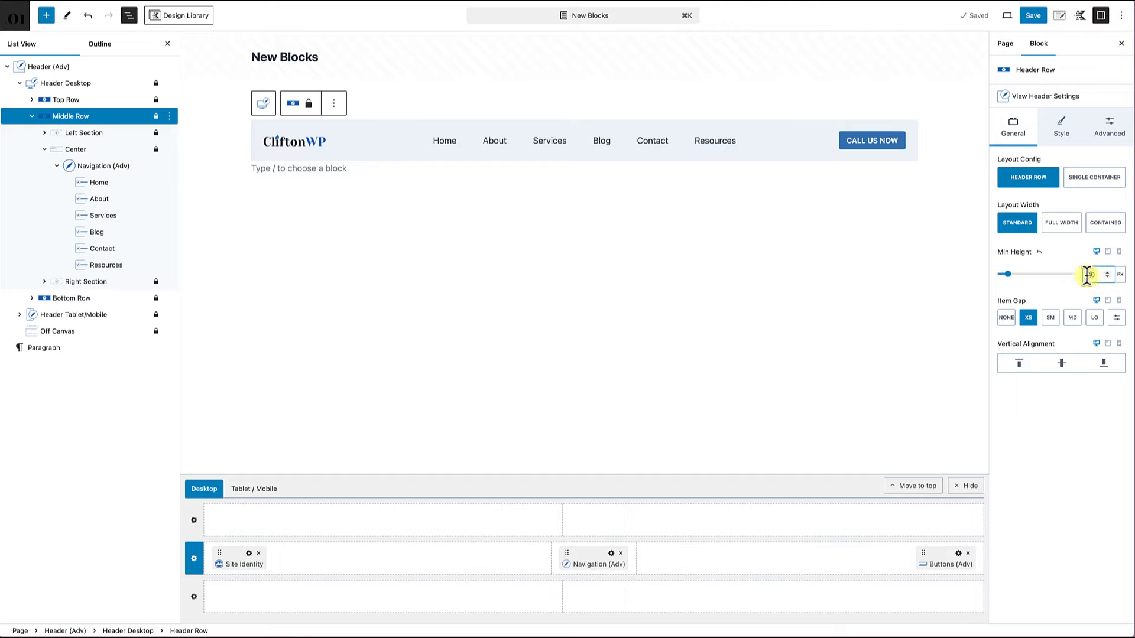
key(Left)
key(BackSpace)
text(6)
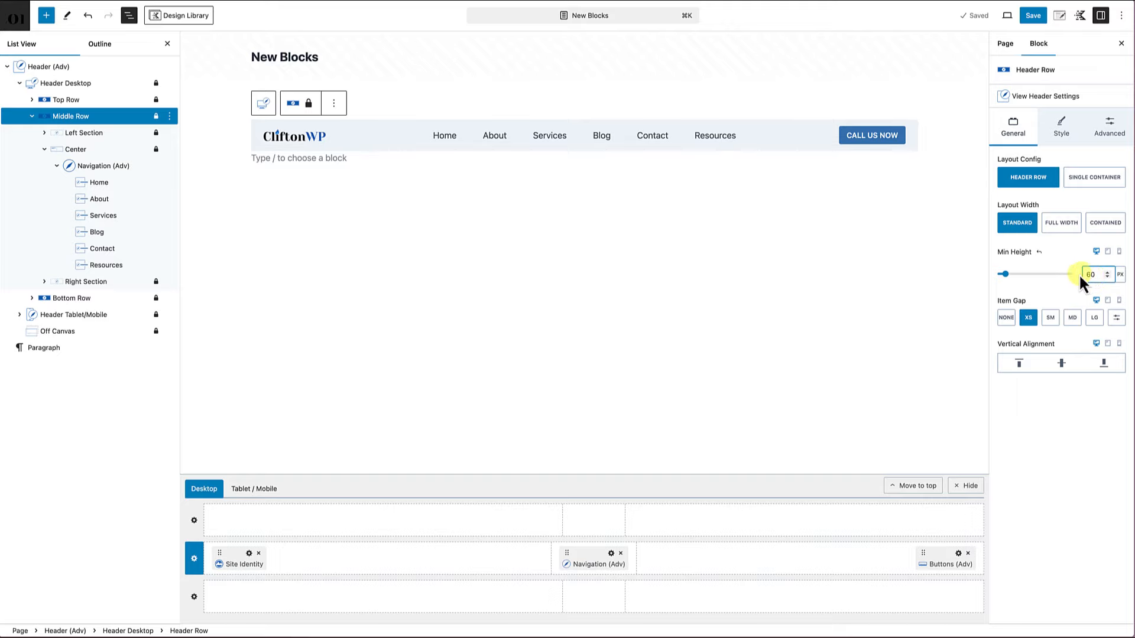
click(773, 242)
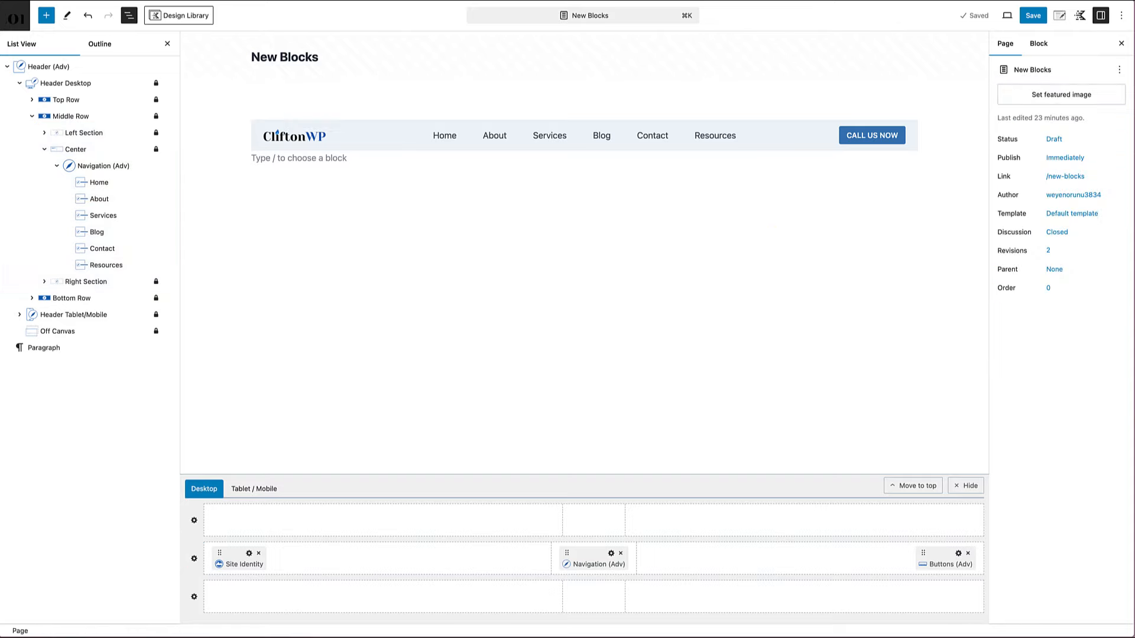
click(1033, 16)
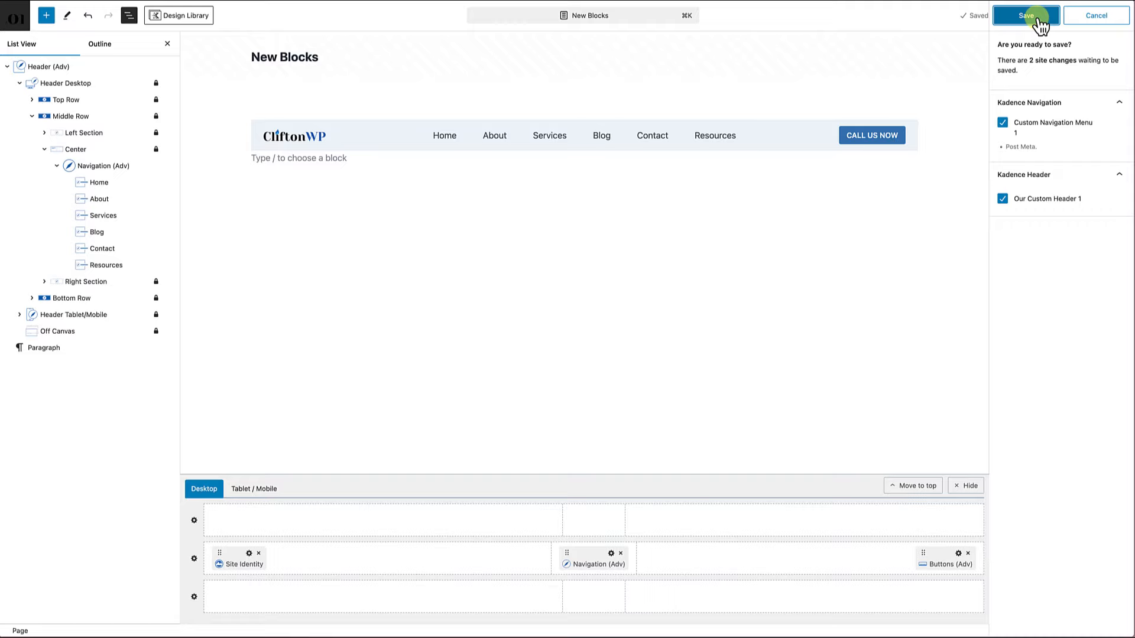
click(1039, 18)
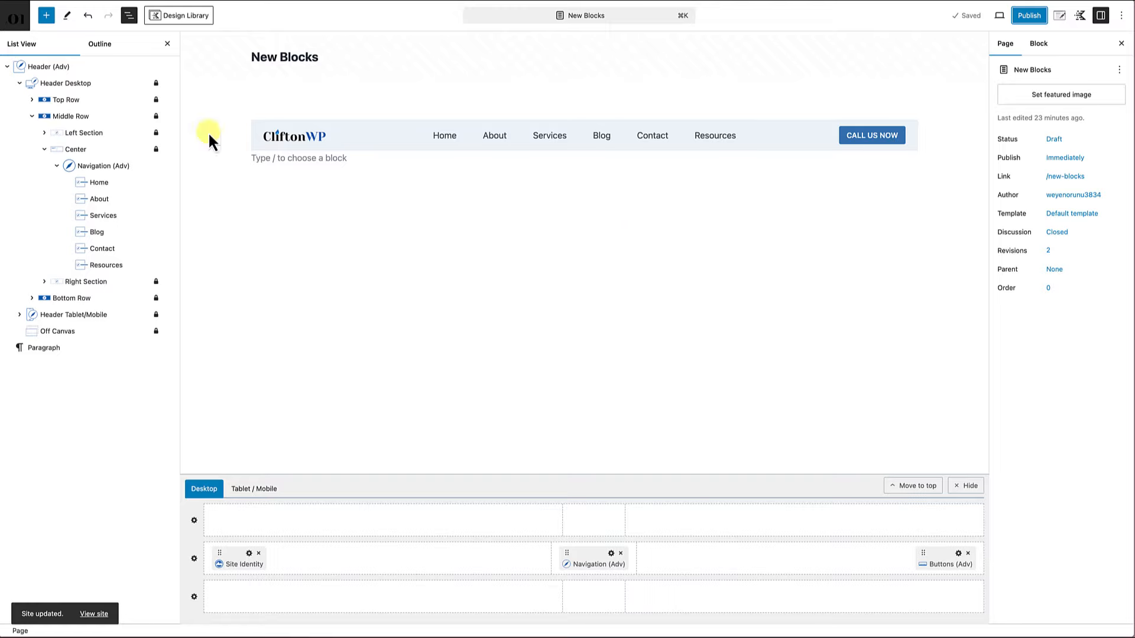
- Leave the page editor, visit the site's front end, and open the Header settings in the Customizer
click(17, 16)
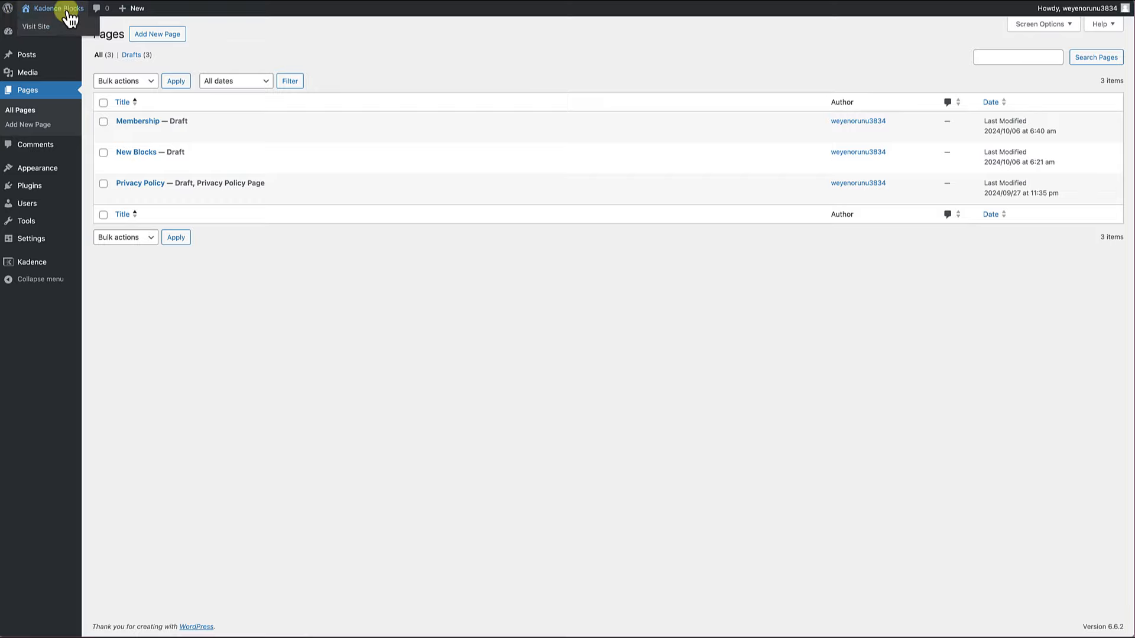
click(67, 13)
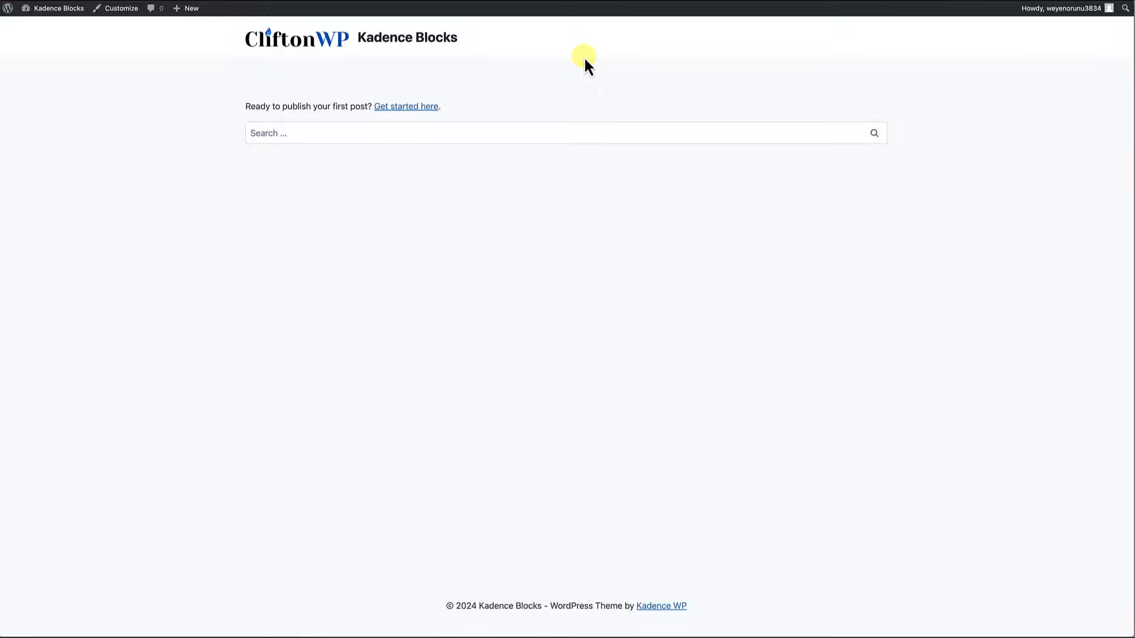
click(126, 11)
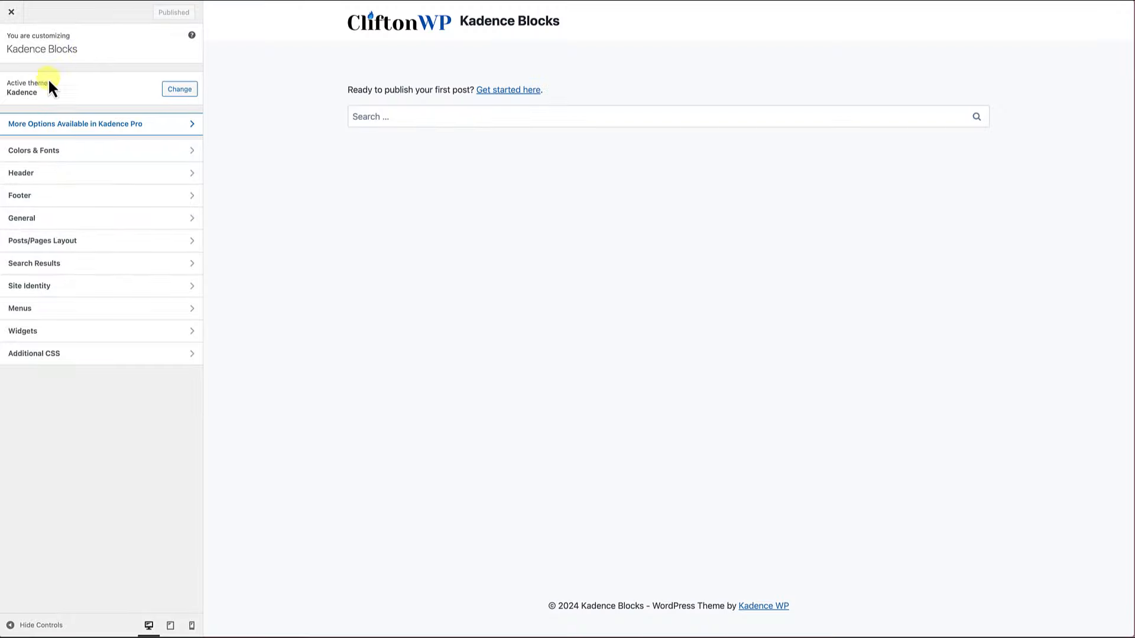
click(47, 177)
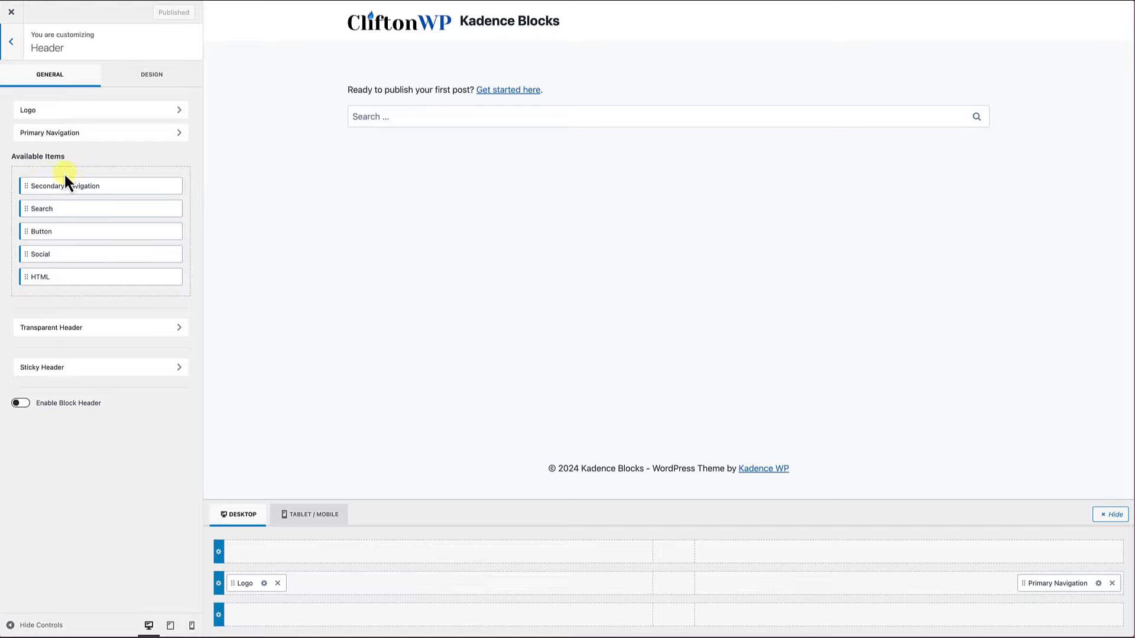
- Enable the block header with Our Custom Header 1 as its header block, publish the change, and close the Customizer
click(21, 404)
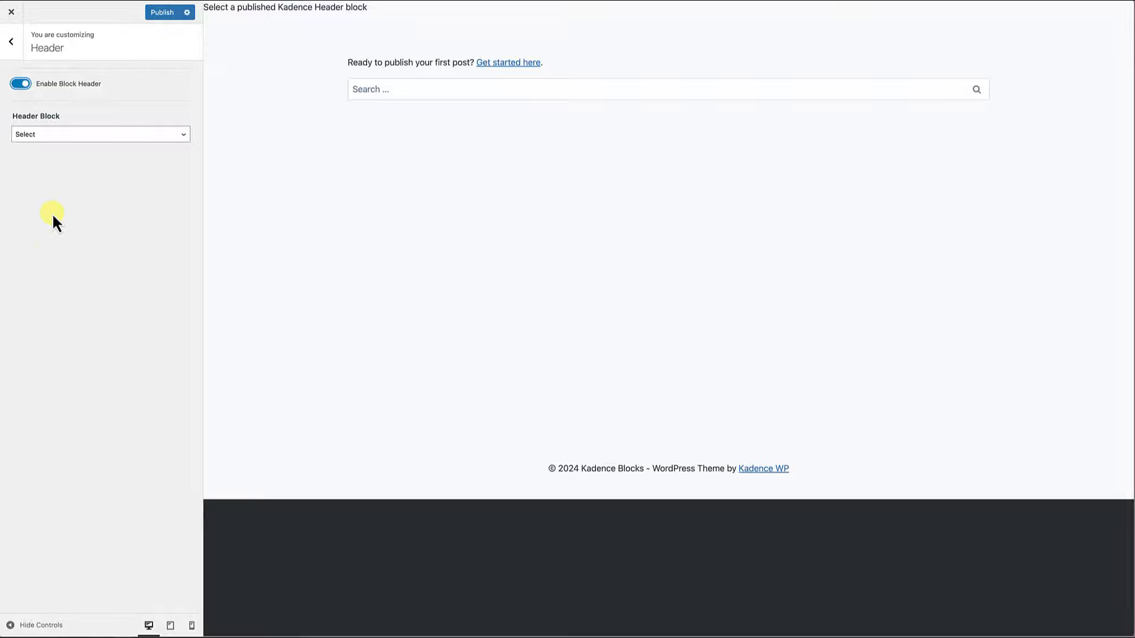
click(69, 135)
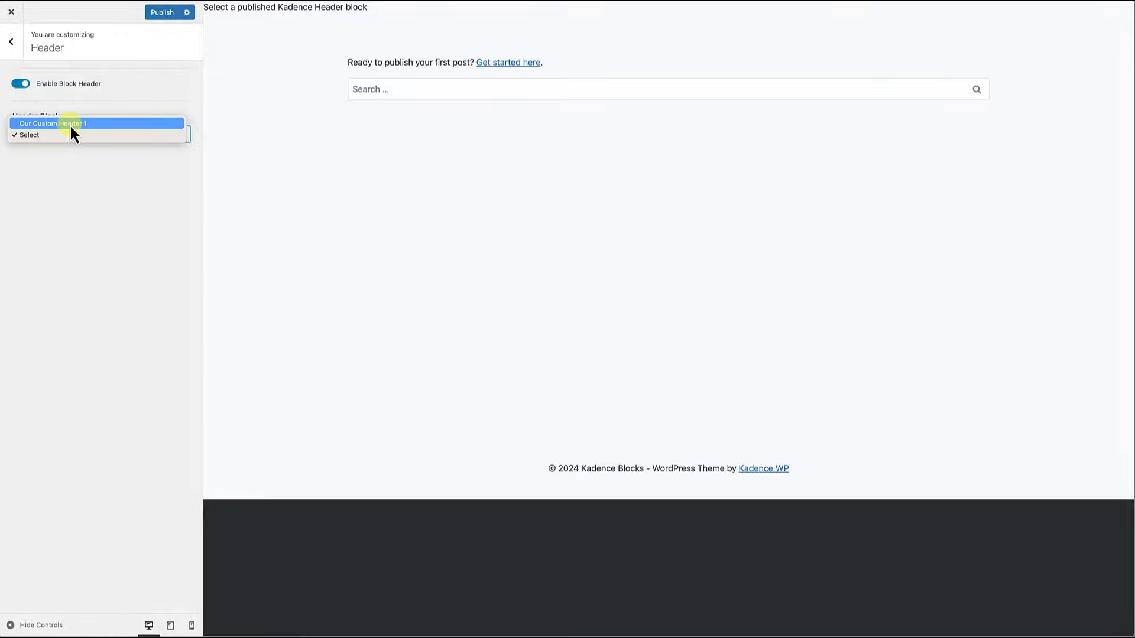
click(70, 124)
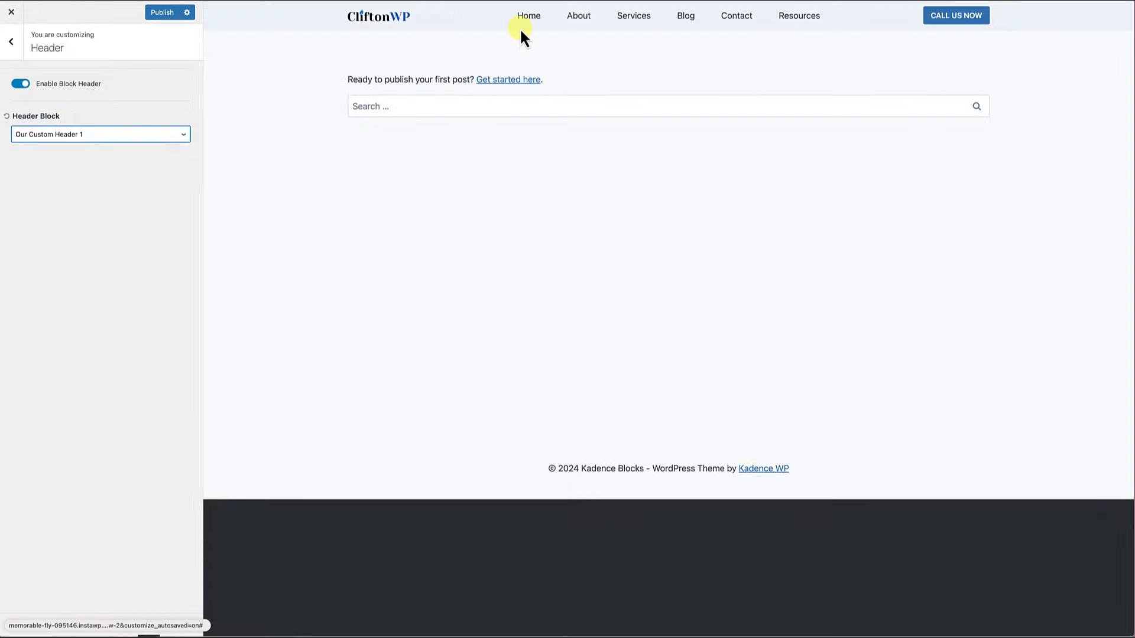
click(157, 12)
click(11, 11)
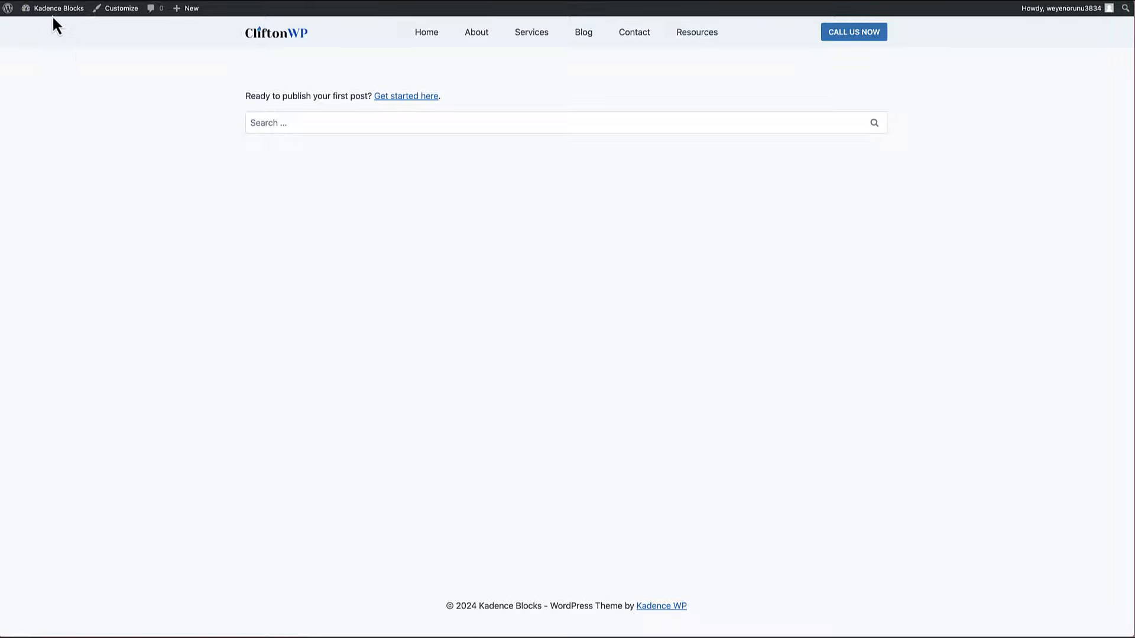
- Return to the WordPress dashboard and open the New Blocks draft from the site's Pages list for editing
mouse_move(62, 12)
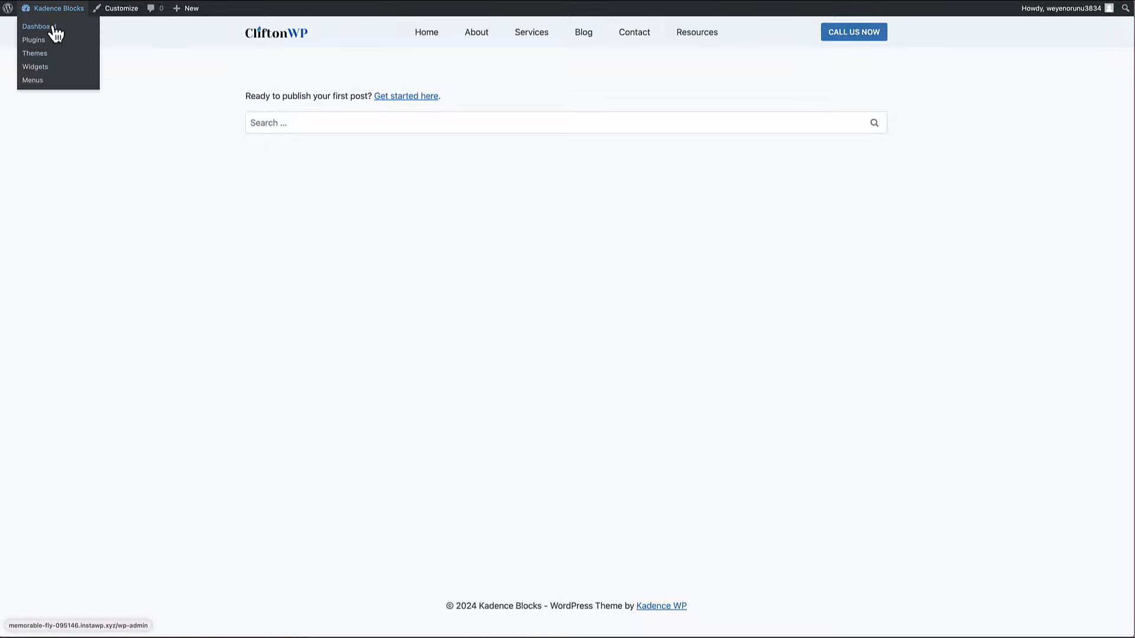
click(56, 33)
mouse_move(44, 128)
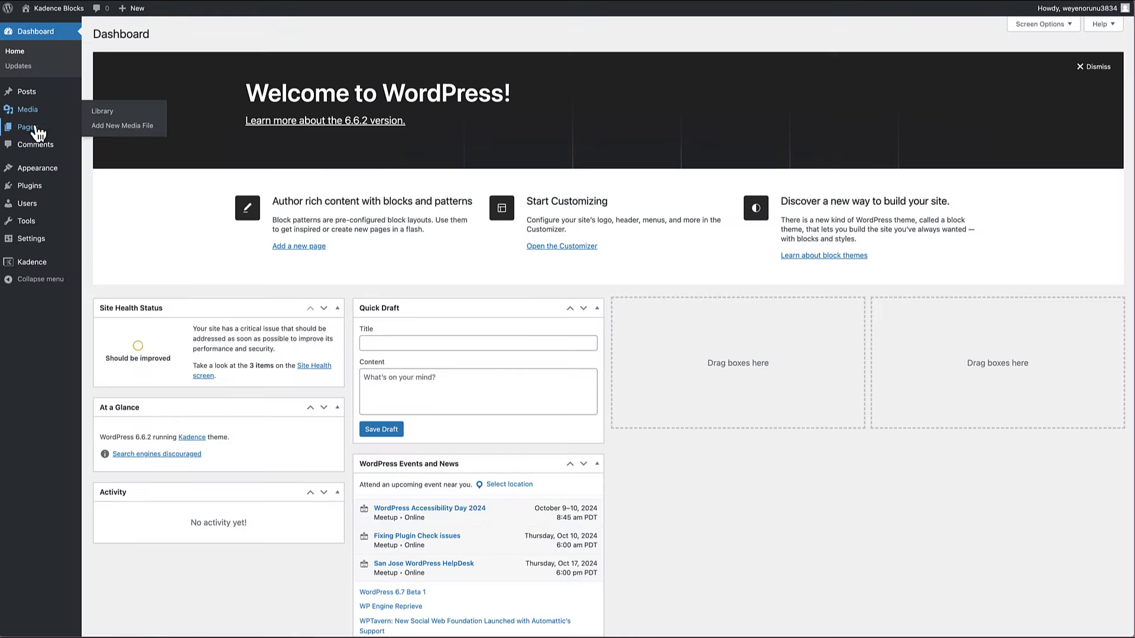
click(109, 128)
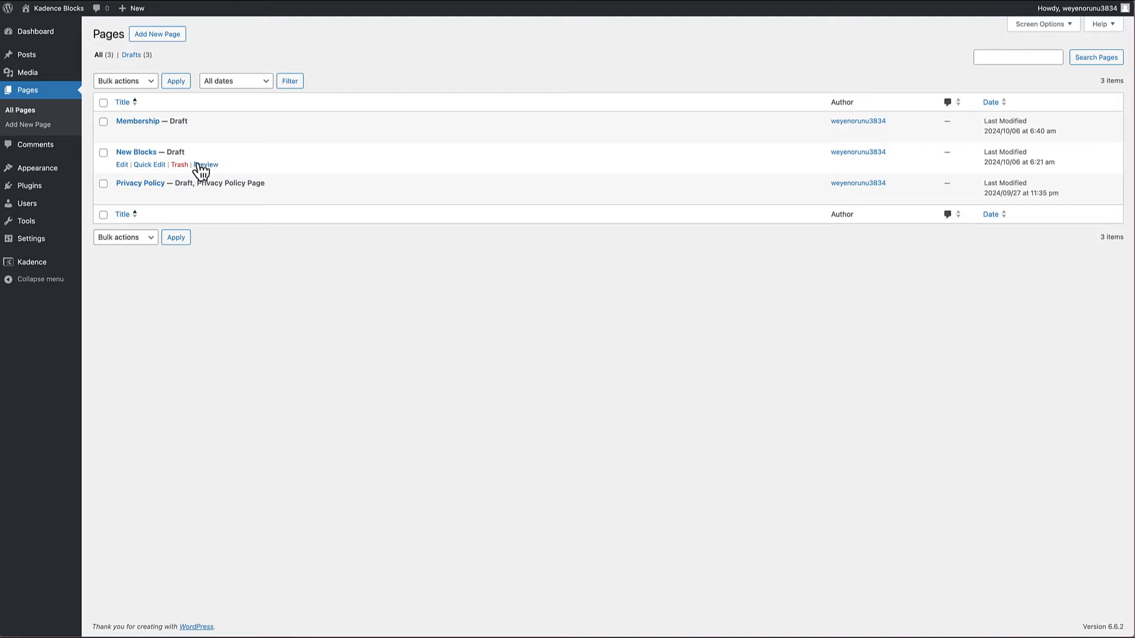
click(122, 165)
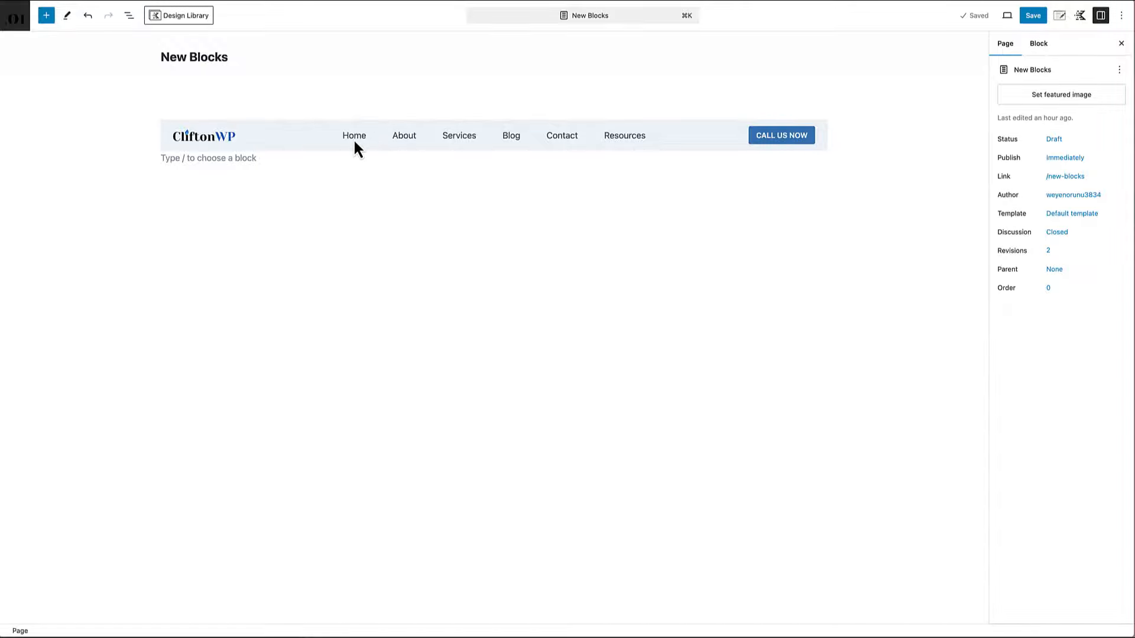
- Set Sticky Header to Yes for the Header (Adv) block, keep Whole Header as the sticky section, and set Transparent Header to Yes
click(130, 15)
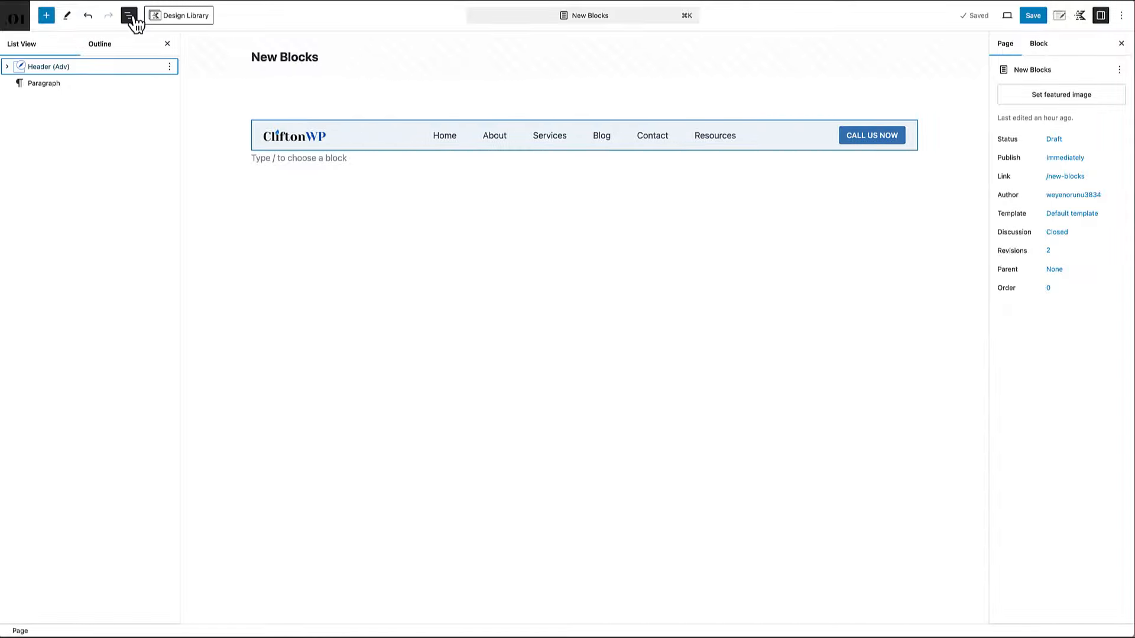
click(85, 72)
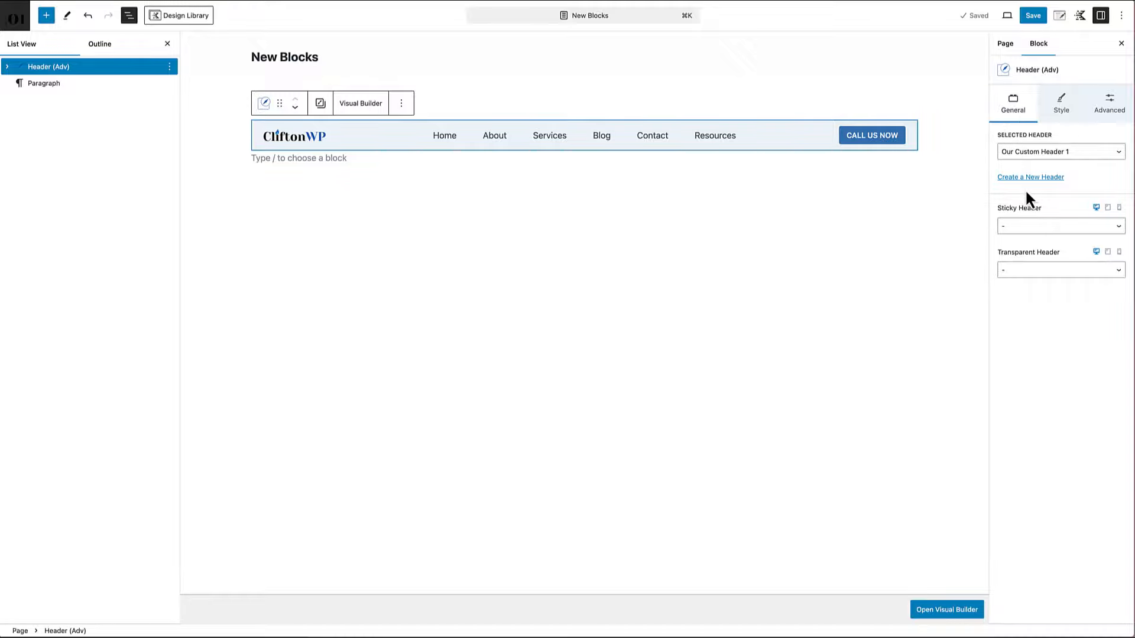
click(1039, 227)
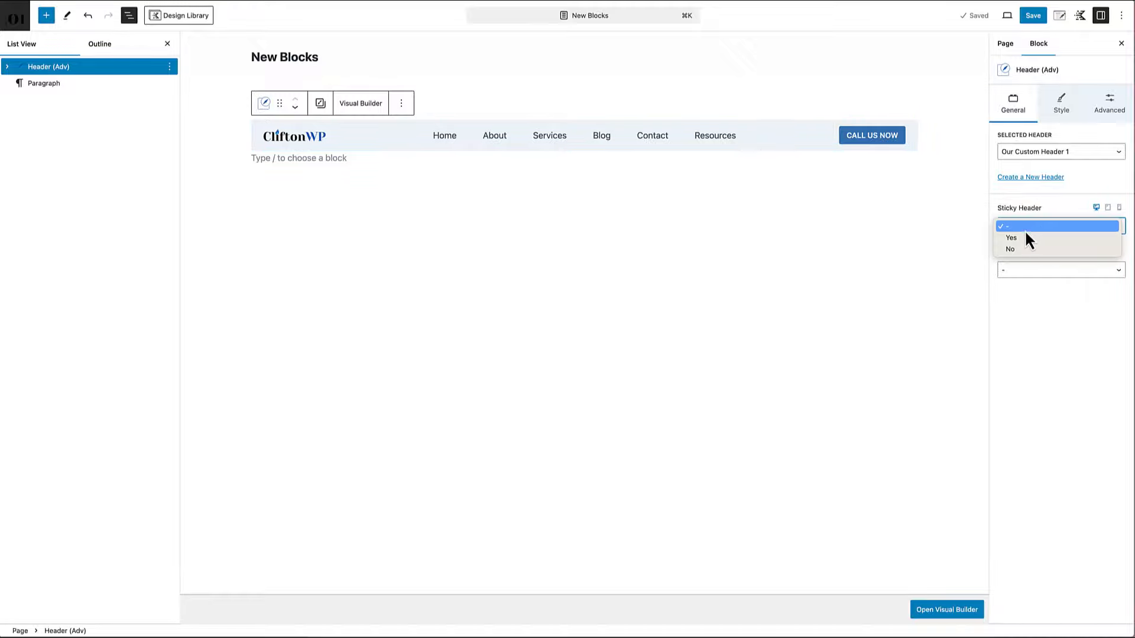
click(1019, 238)
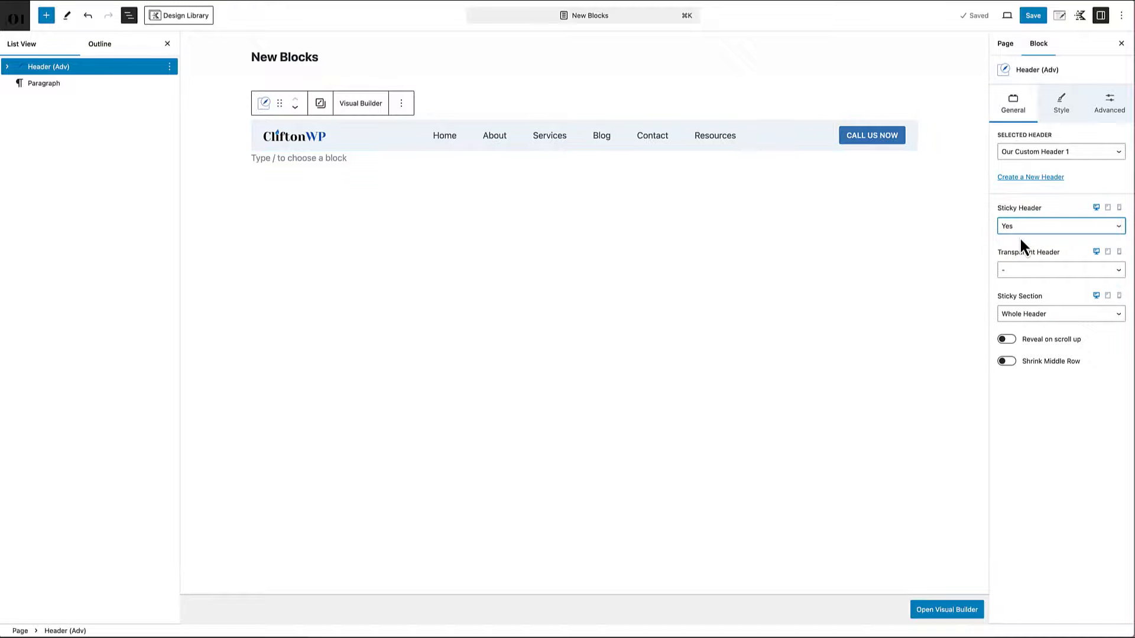
click(1026, 315)
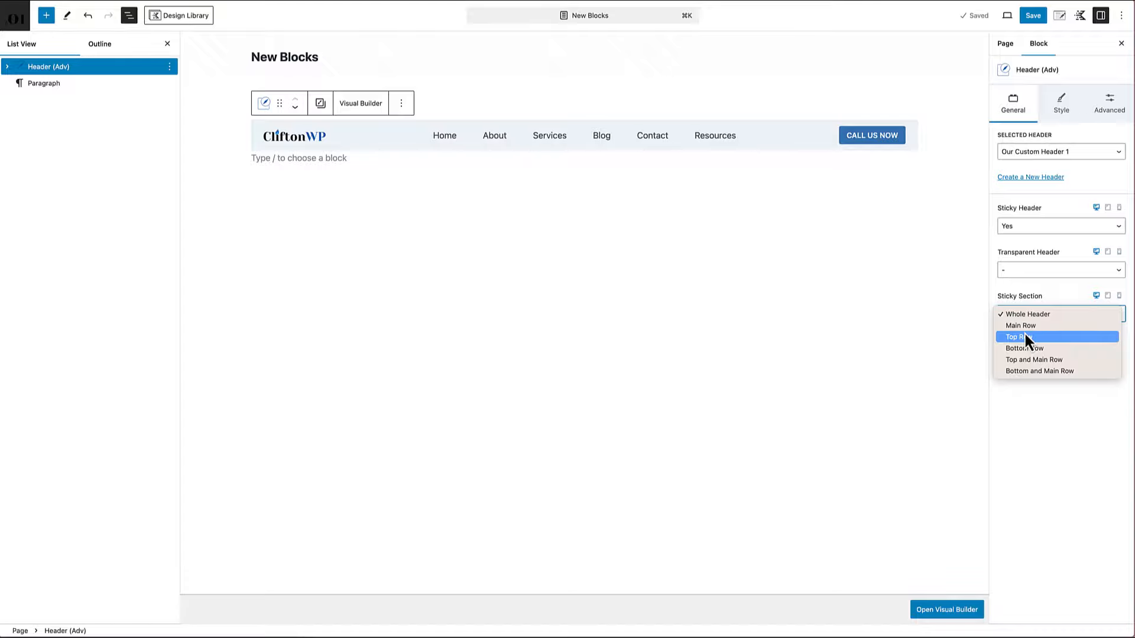
click(1028, 402)
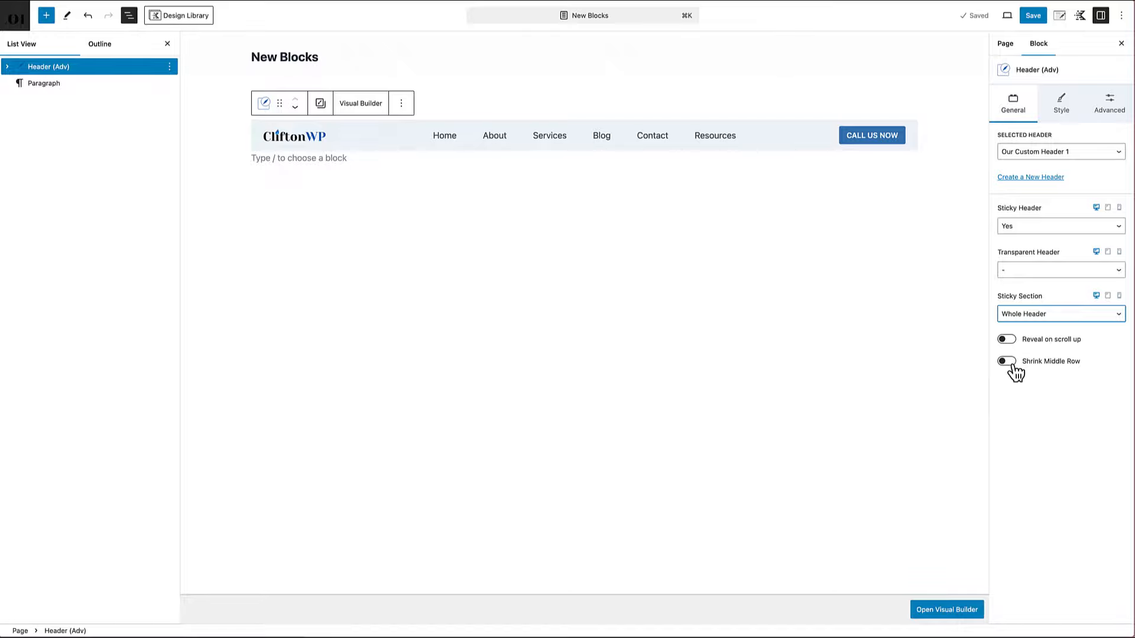
click(1021, 272)
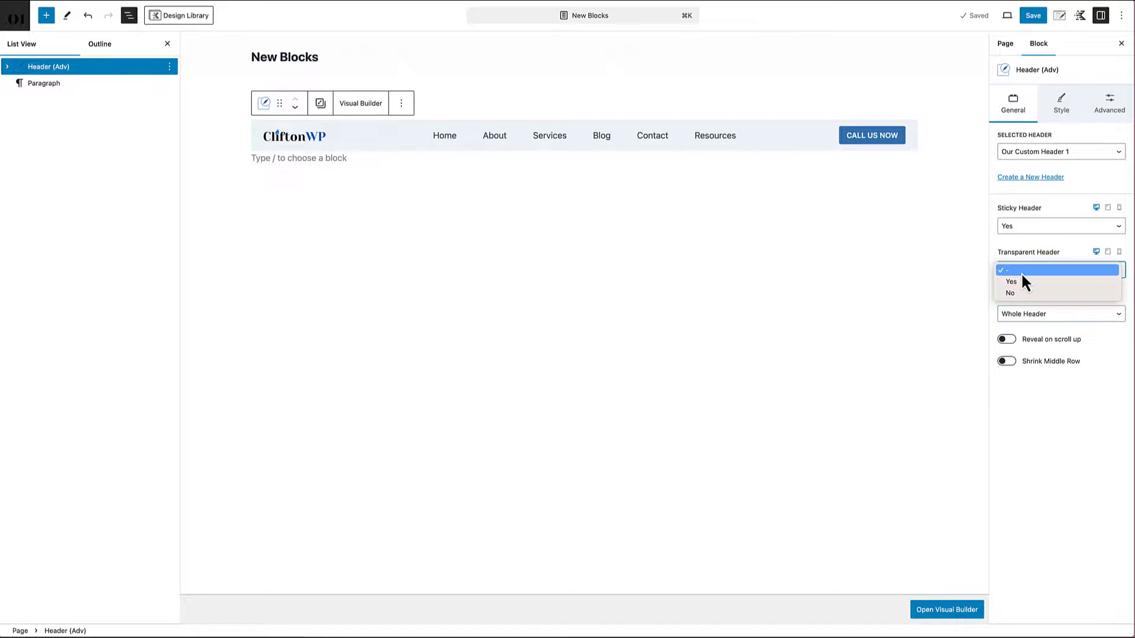
click(1021, 283)
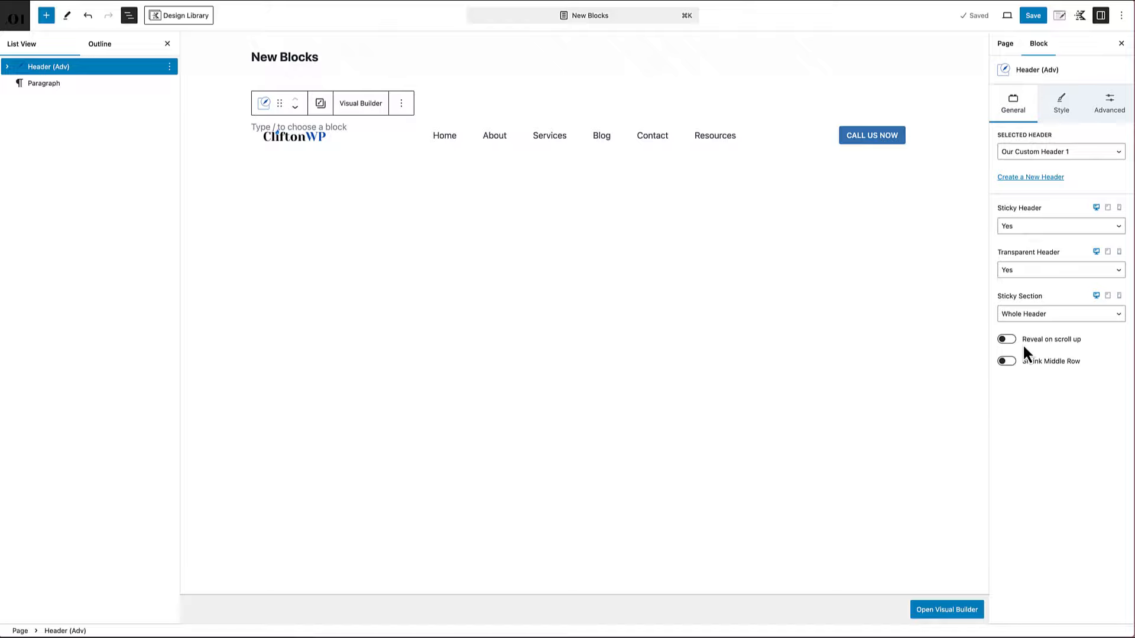
- Save the changes to Our Custom Header 1 and publish the New Blocks page
click(1034, 20)
click(1034, 21)
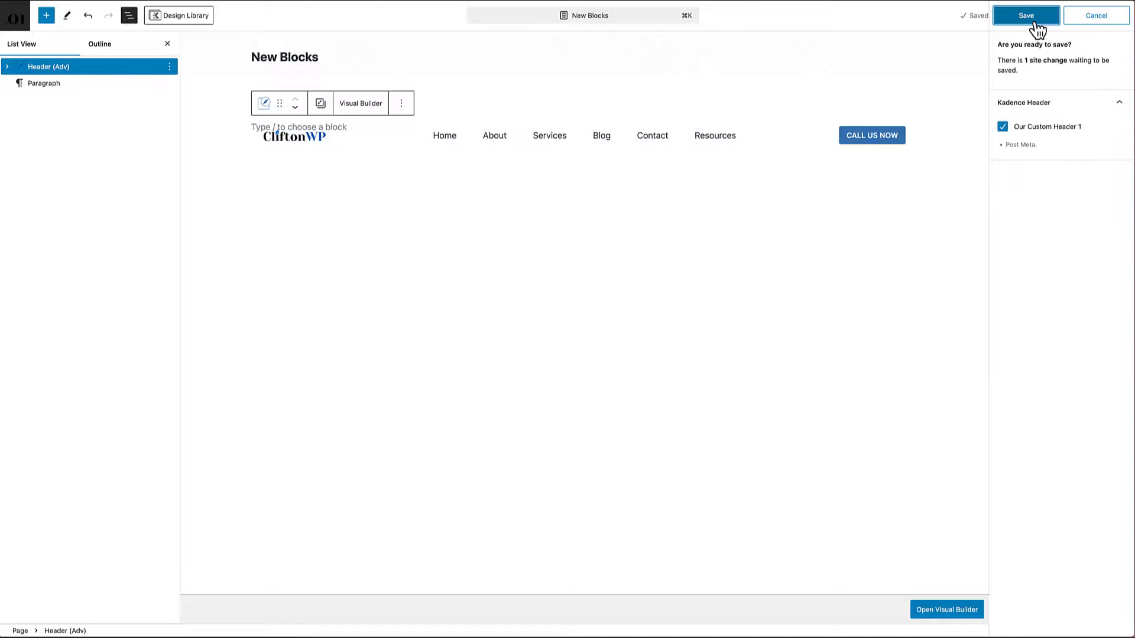
click(1034, 22)
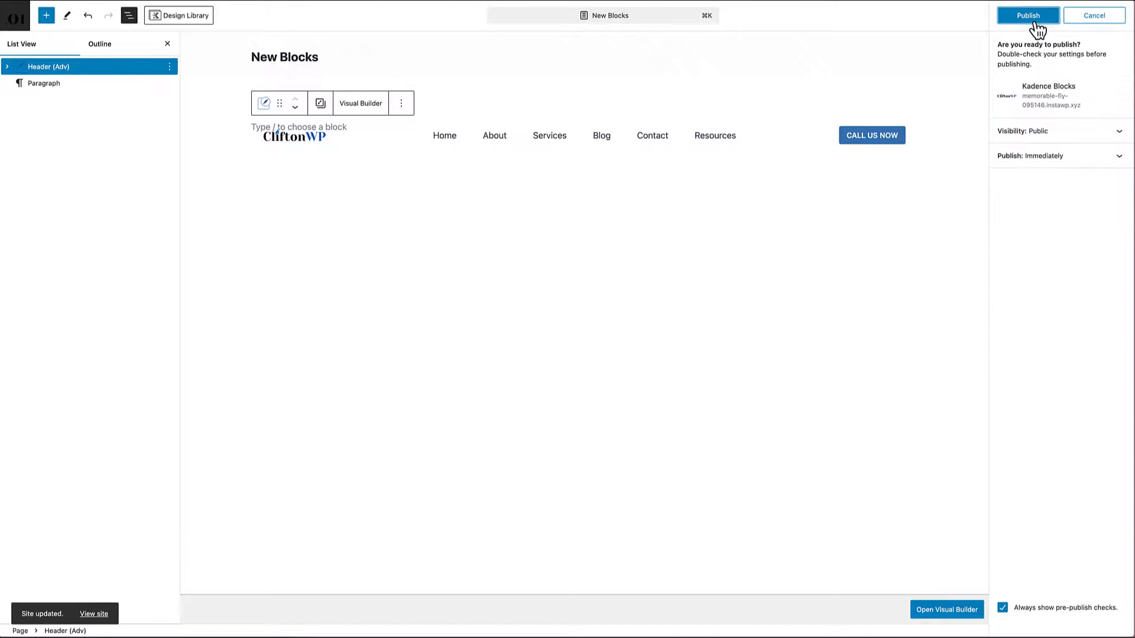
click(1036, 24)
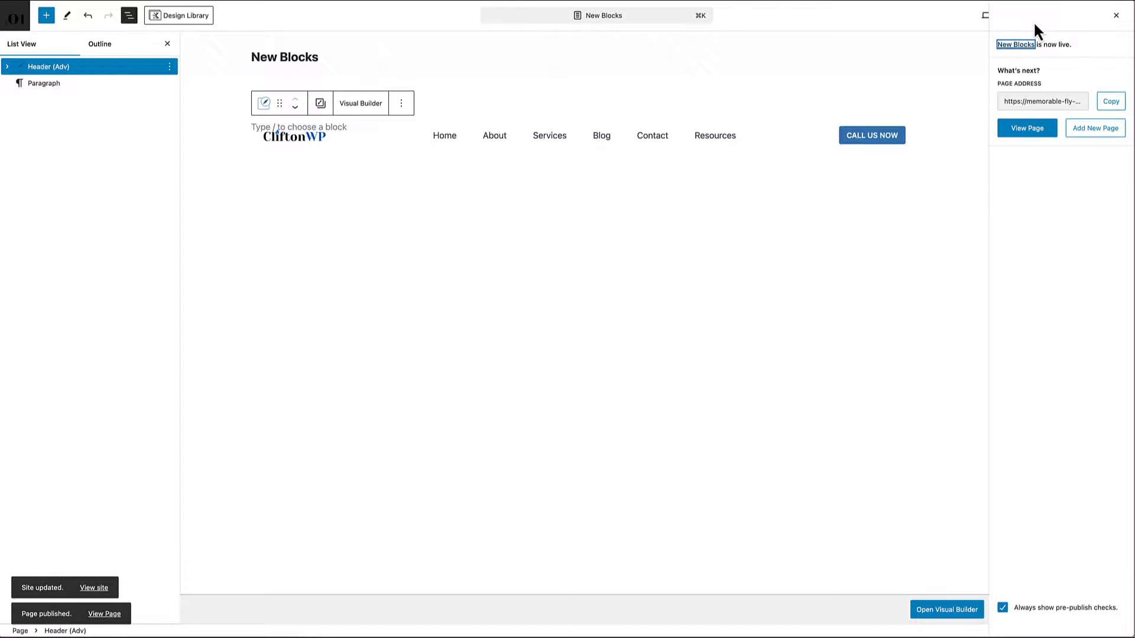
- View the published New Blocks page on the live site, followed by the site's front page, to check the header
click(104, 614)
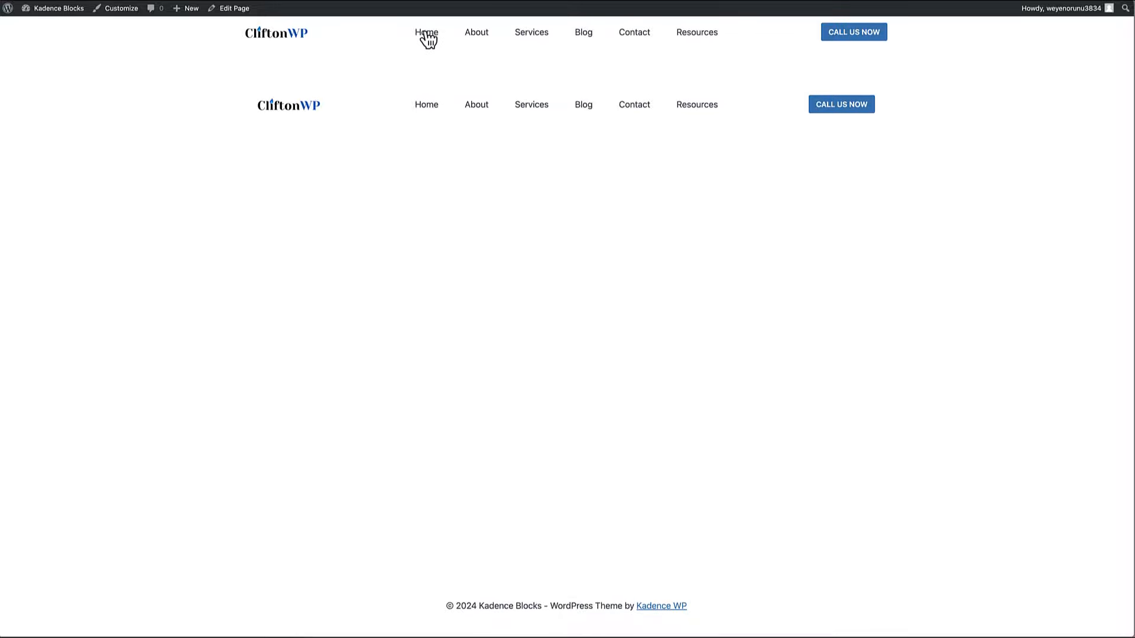
click(280, 35)
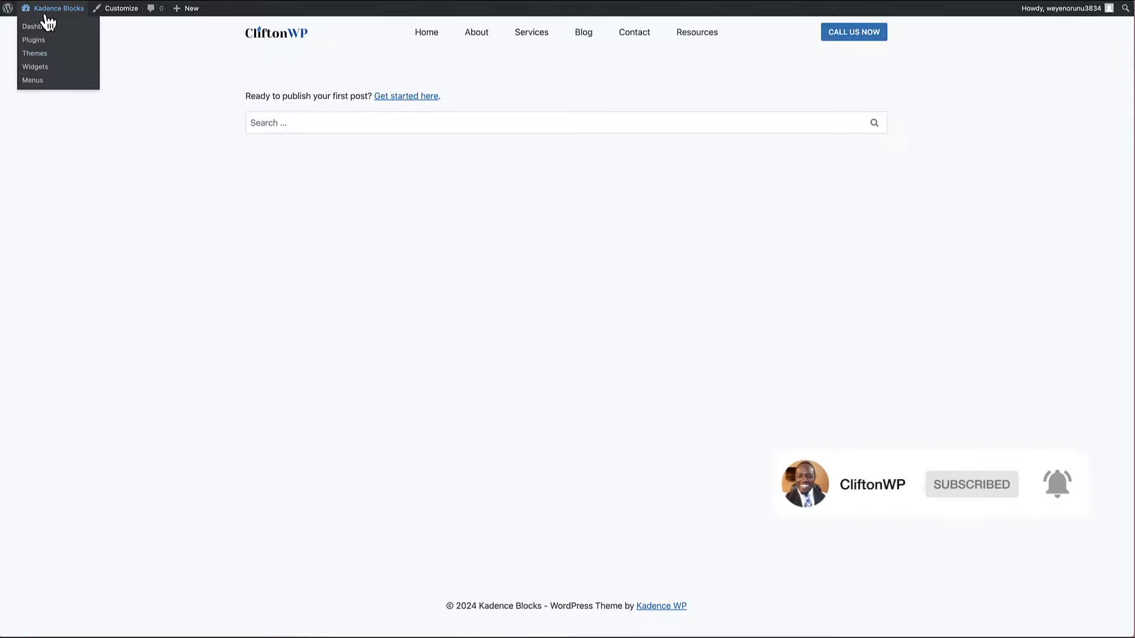
- Return to the WordPress dashboard and examine Kadence's lists of saved headers and navigations
click(44, 27)
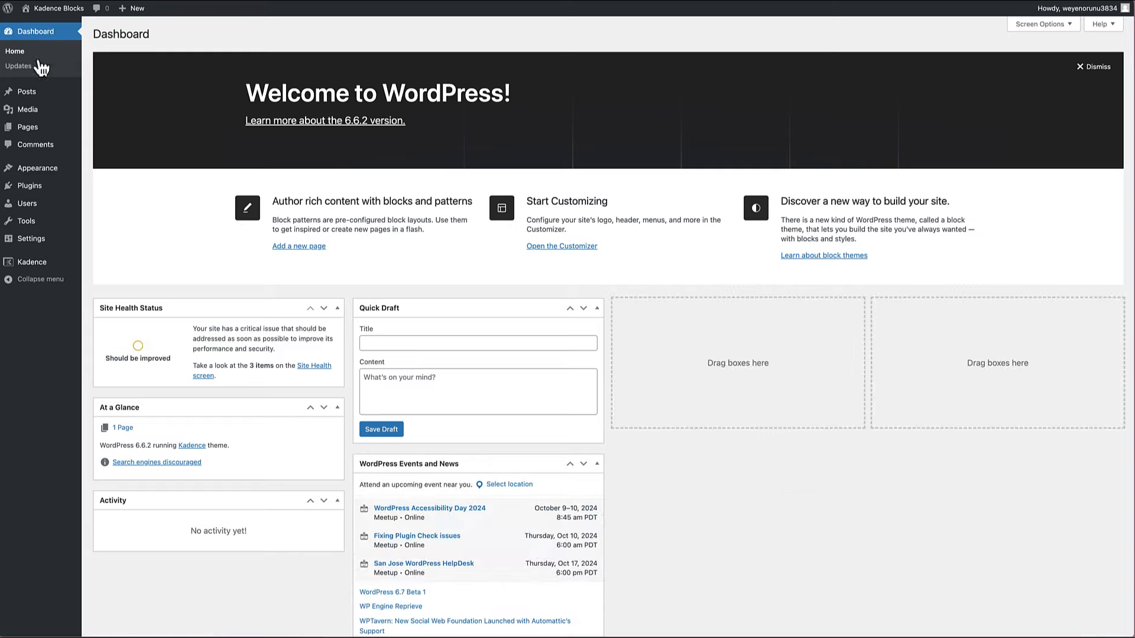
mouse_move(47, 272)
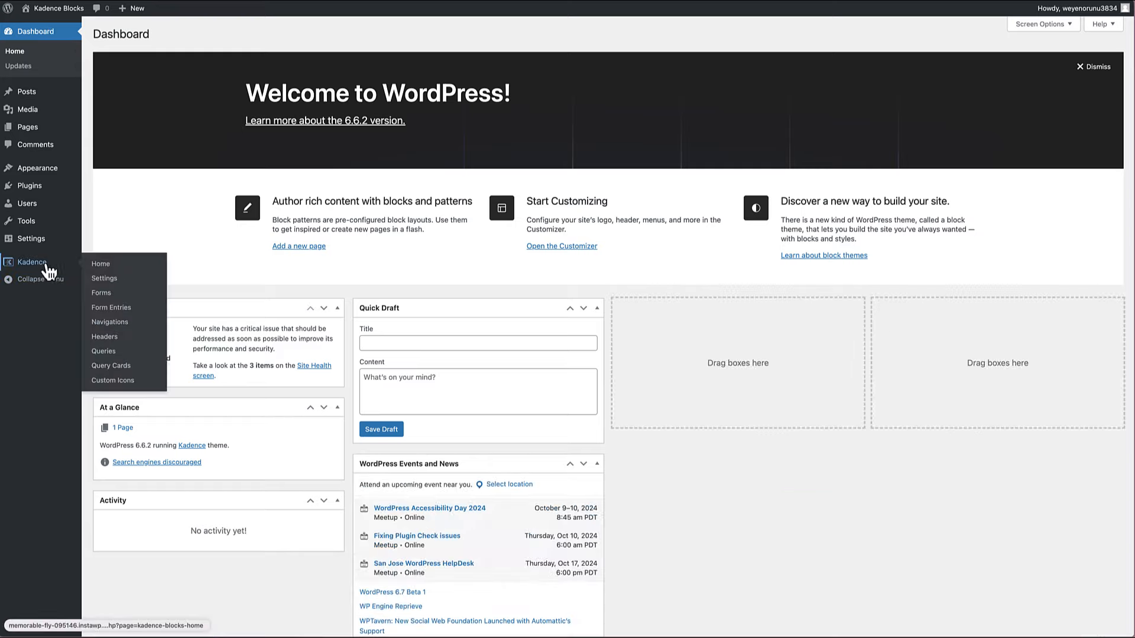
click(105, 338)
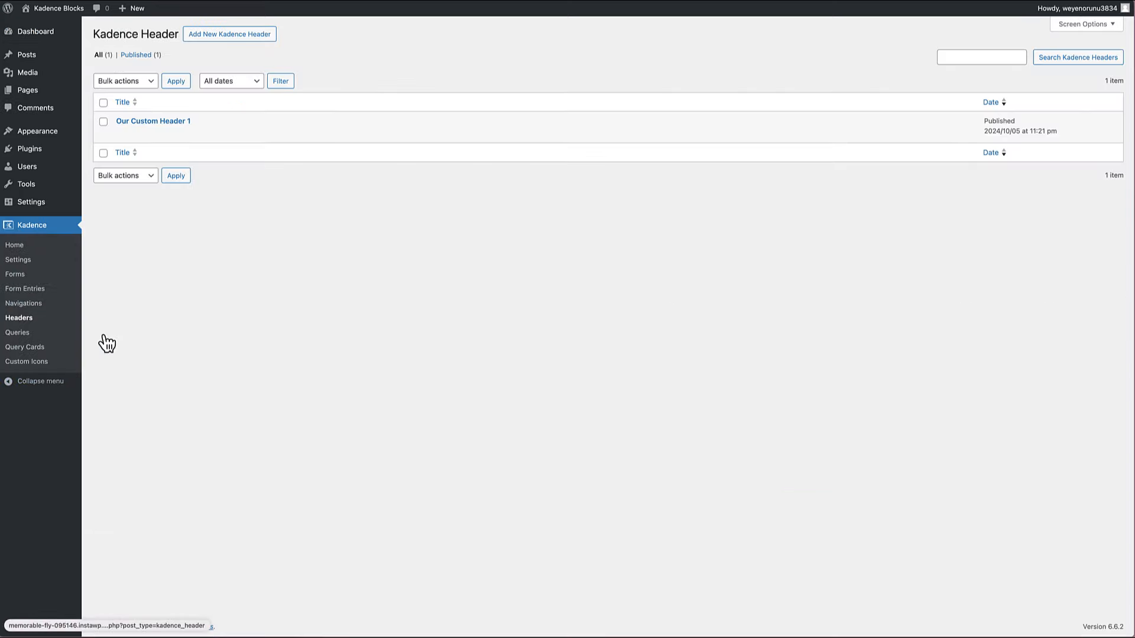
mouse_move(220, 137)
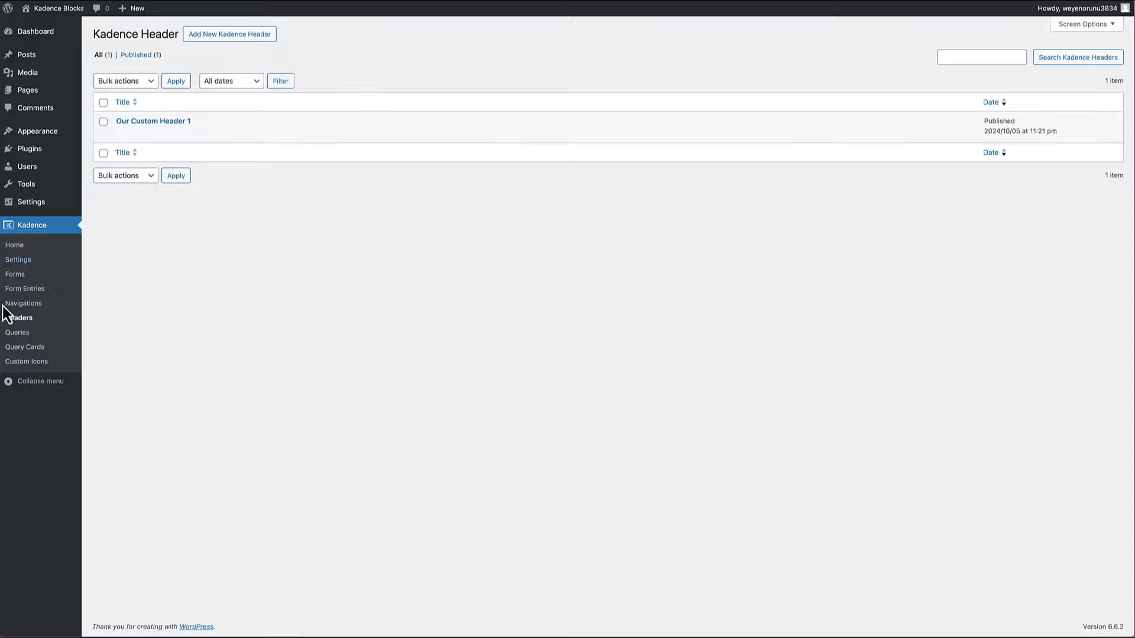
click(31, 304)
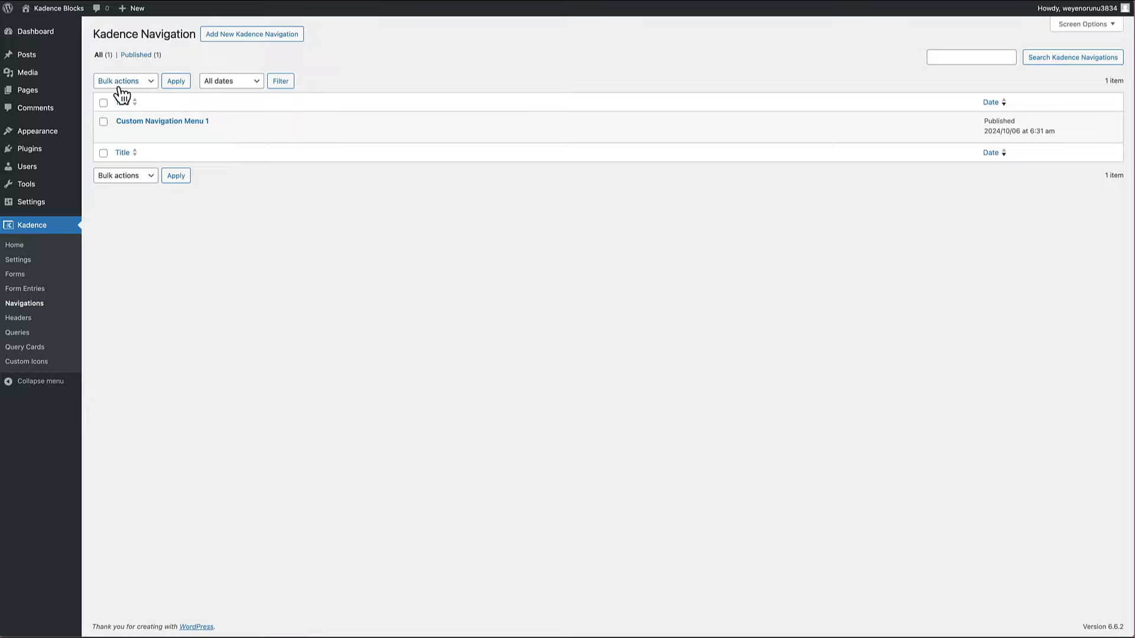
- Go back to the site's front page, start a new page without restoring the backup, and title it Home Page
click(64, 14)
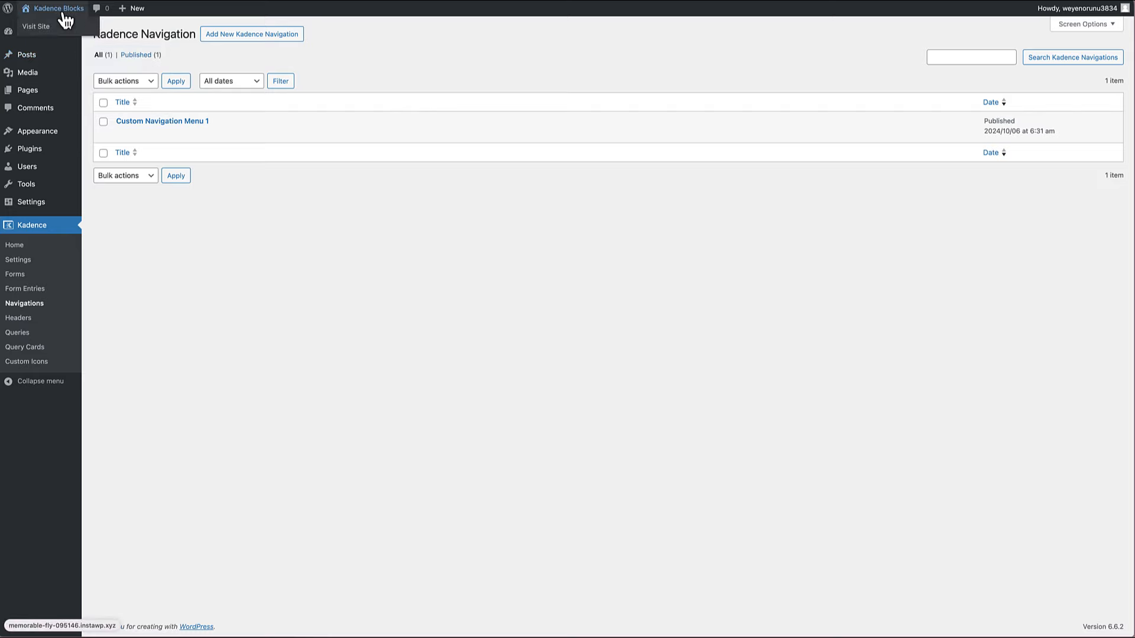
click(65, 15)
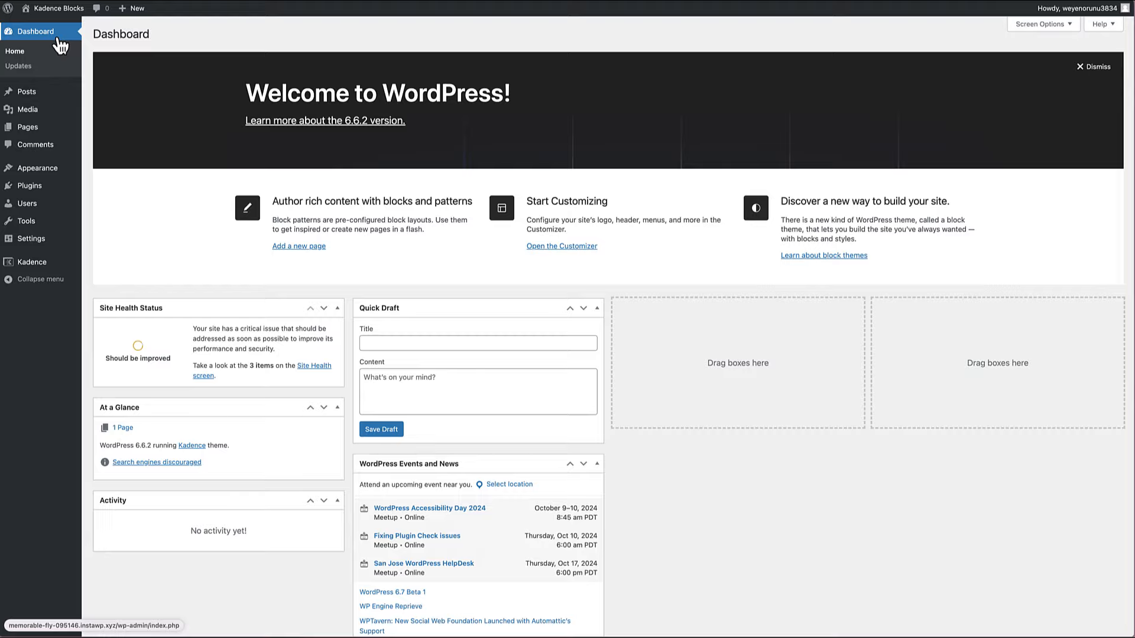
click(61, 13)
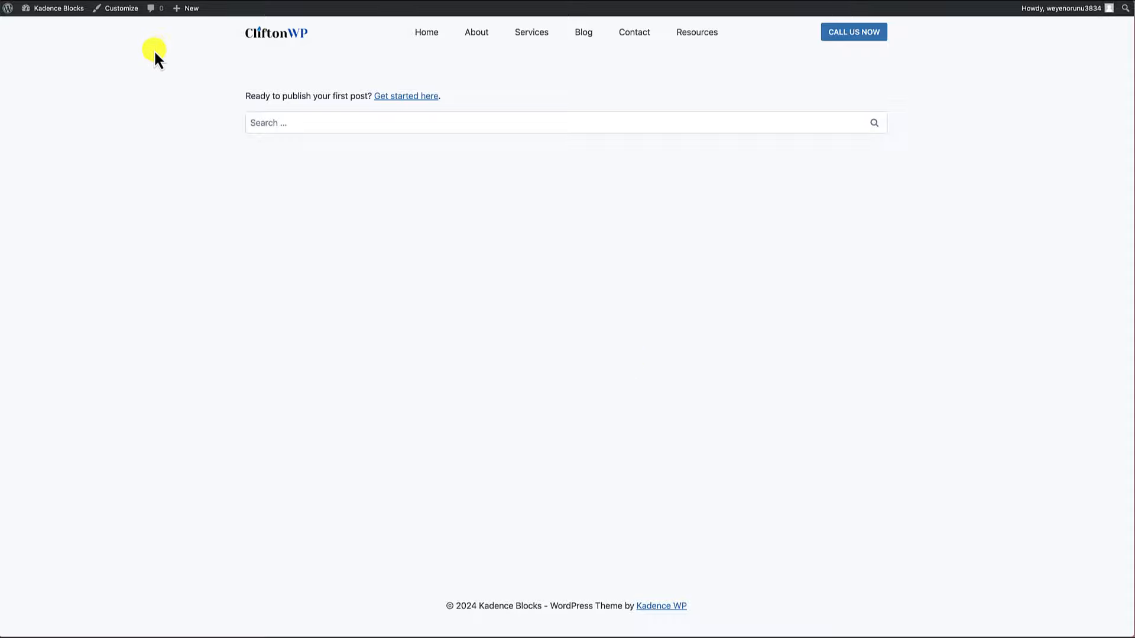
mouse_move(190, 10)
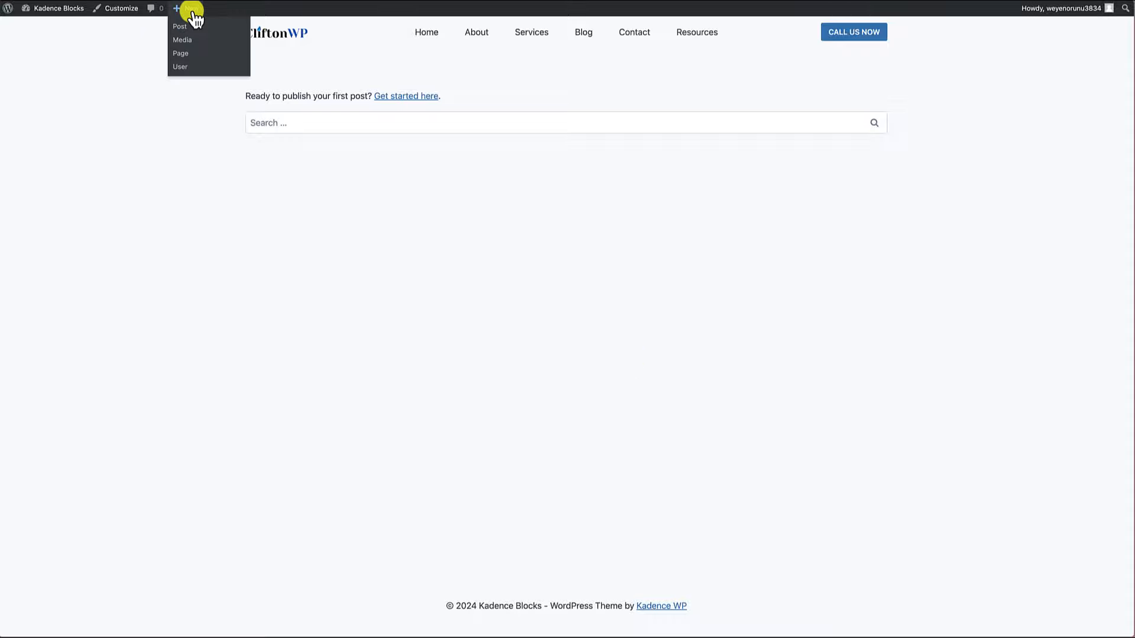
click(184, 53)
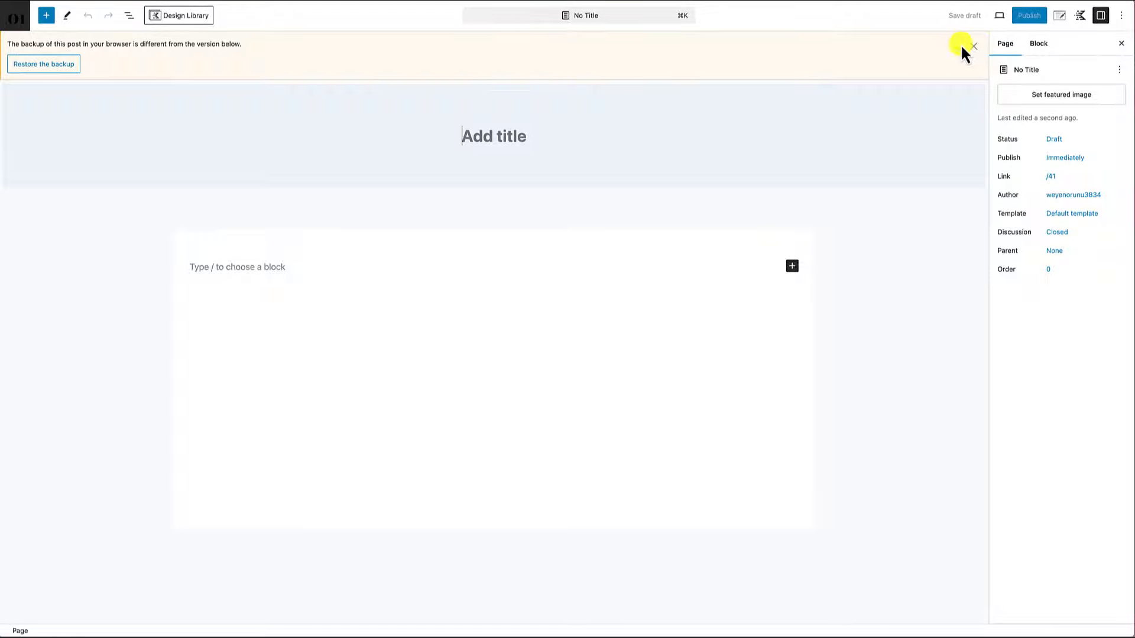
click(972, 46)
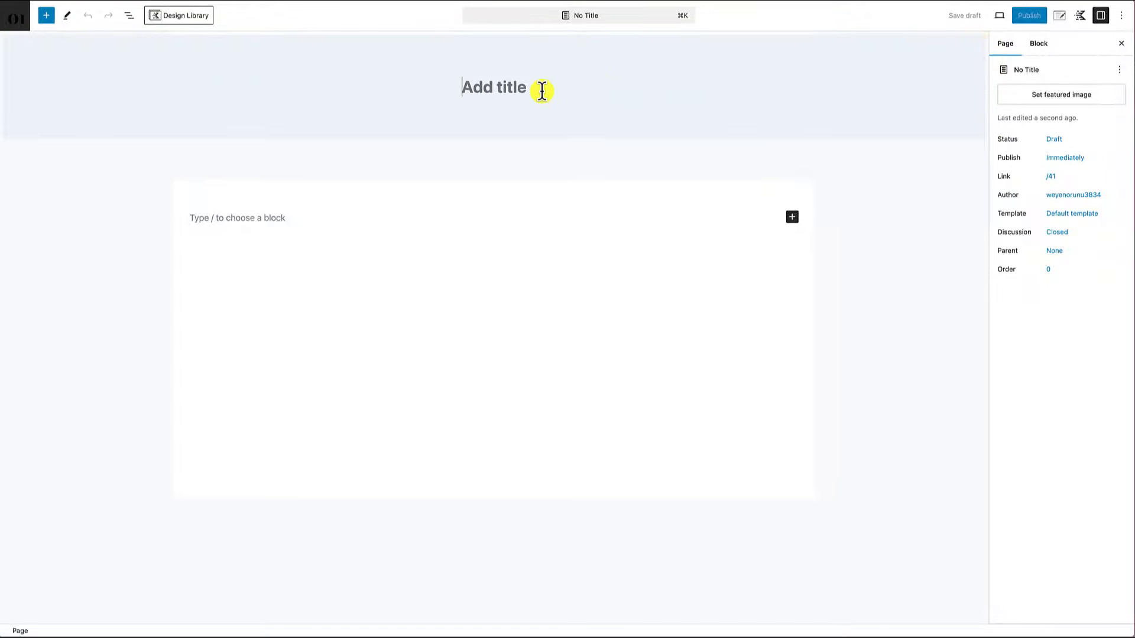
text(Home Page)
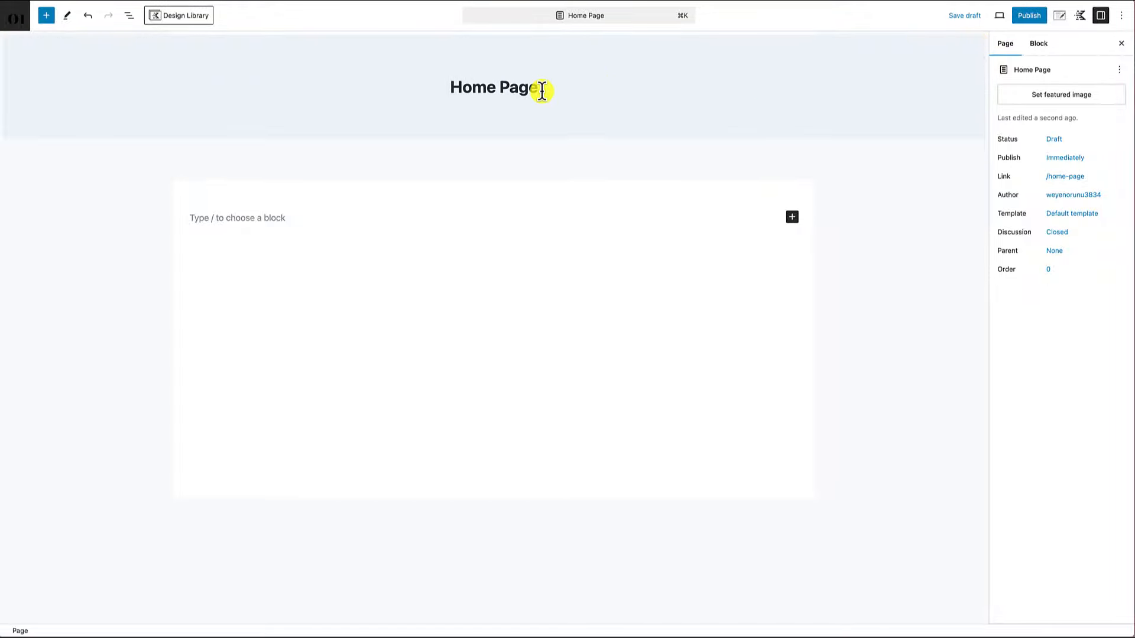
- In the page settings, disable the page title, choose the Fullwidth layout and Unboxed content style, and disable content vertical spacing
click(1060, 16)
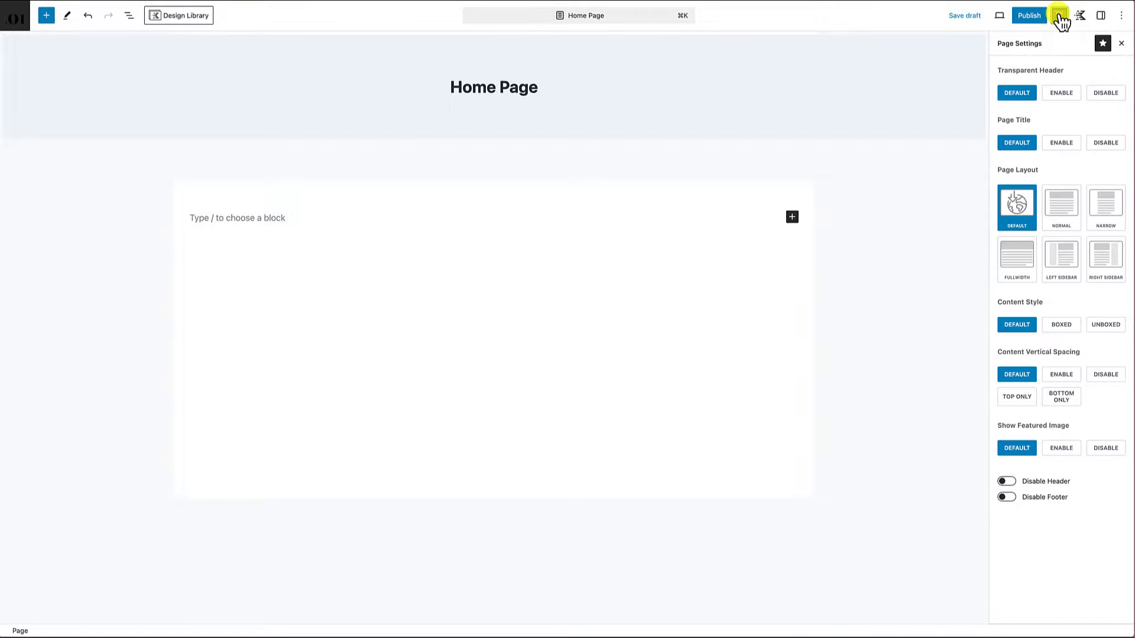
click(1104, 144)
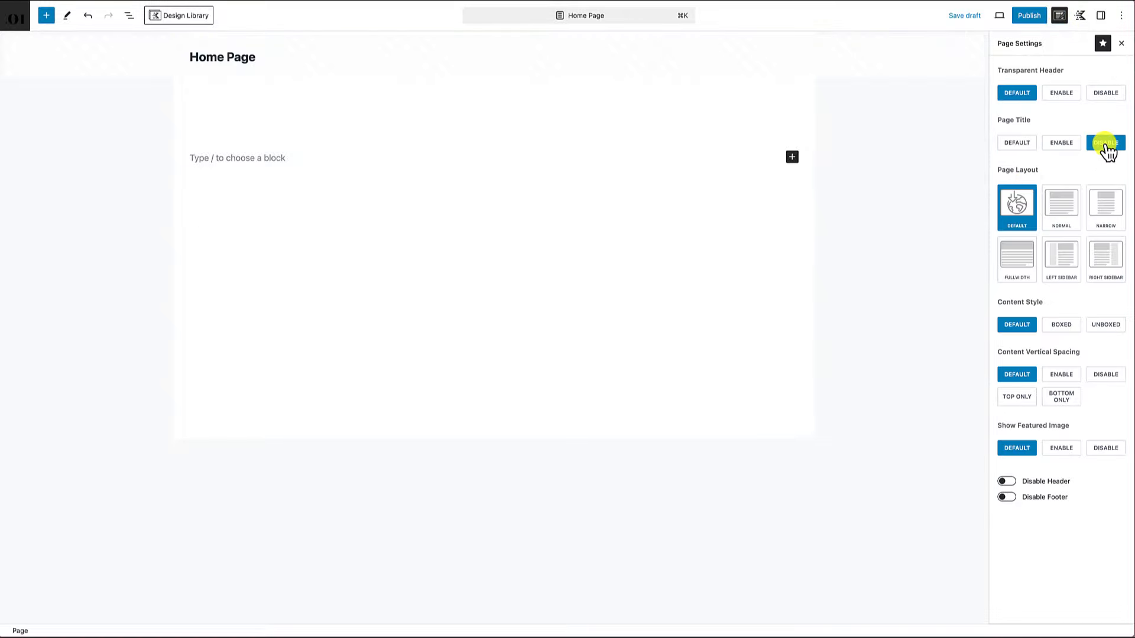
click(1024, 267)
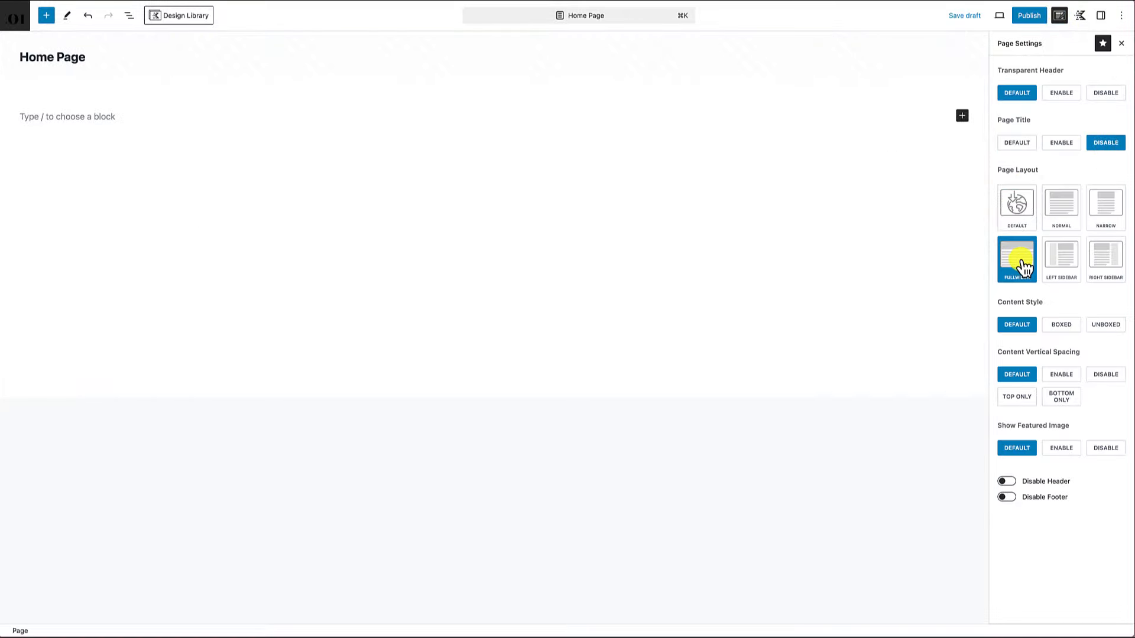
click(1110, 328)
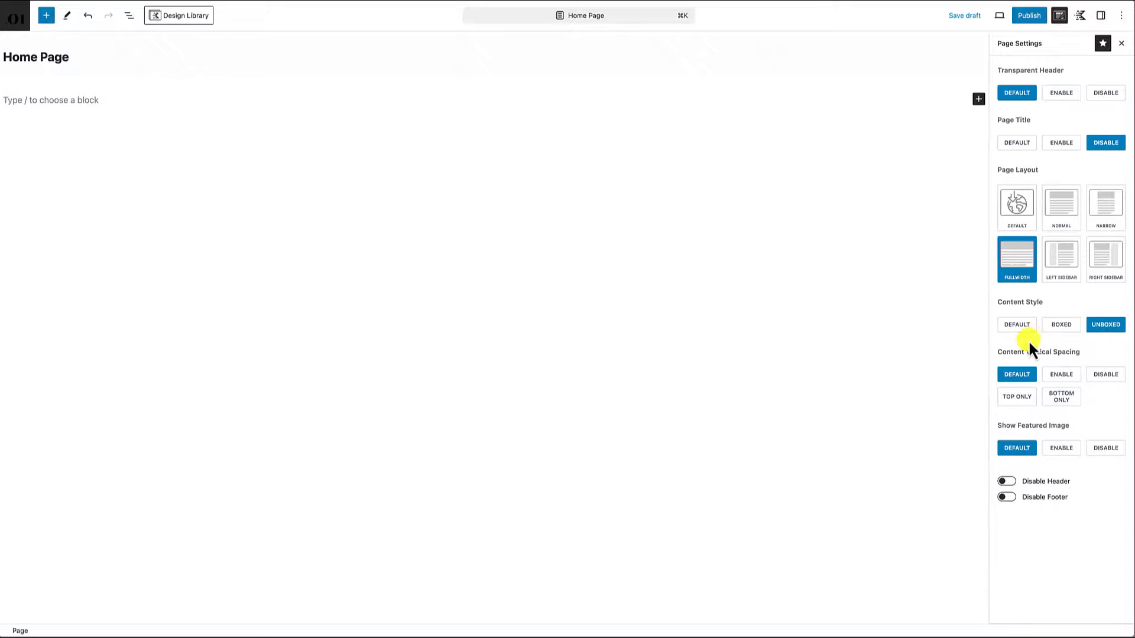
click(1111, 378)
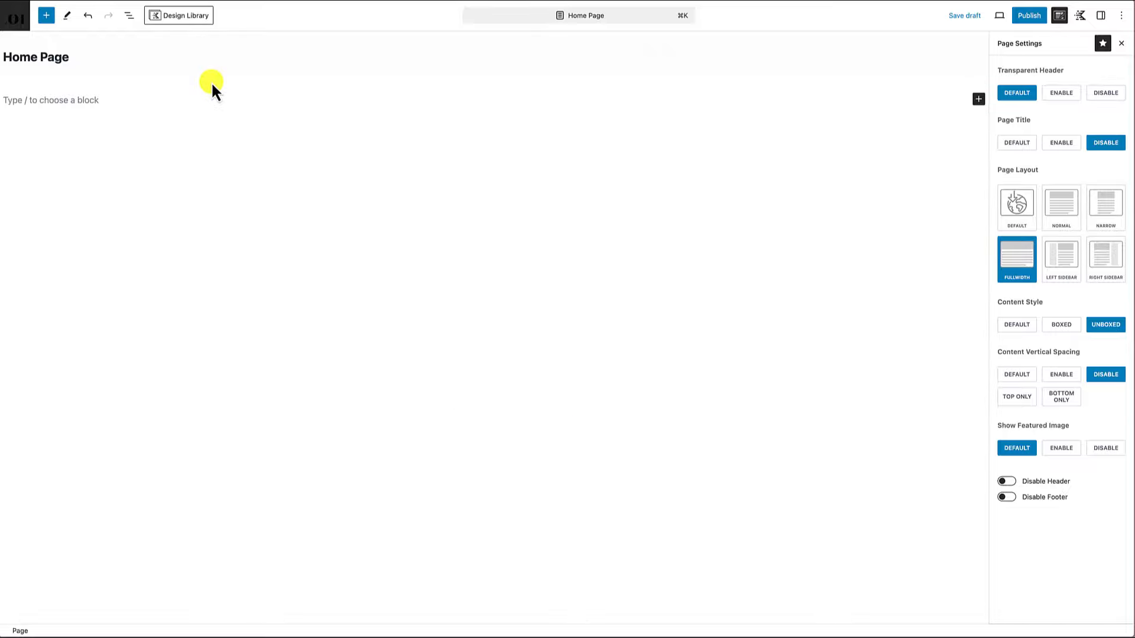
- Insert the Home 4 page design from the Home category of the Kadence Design Library's page templates
click(183, 16)
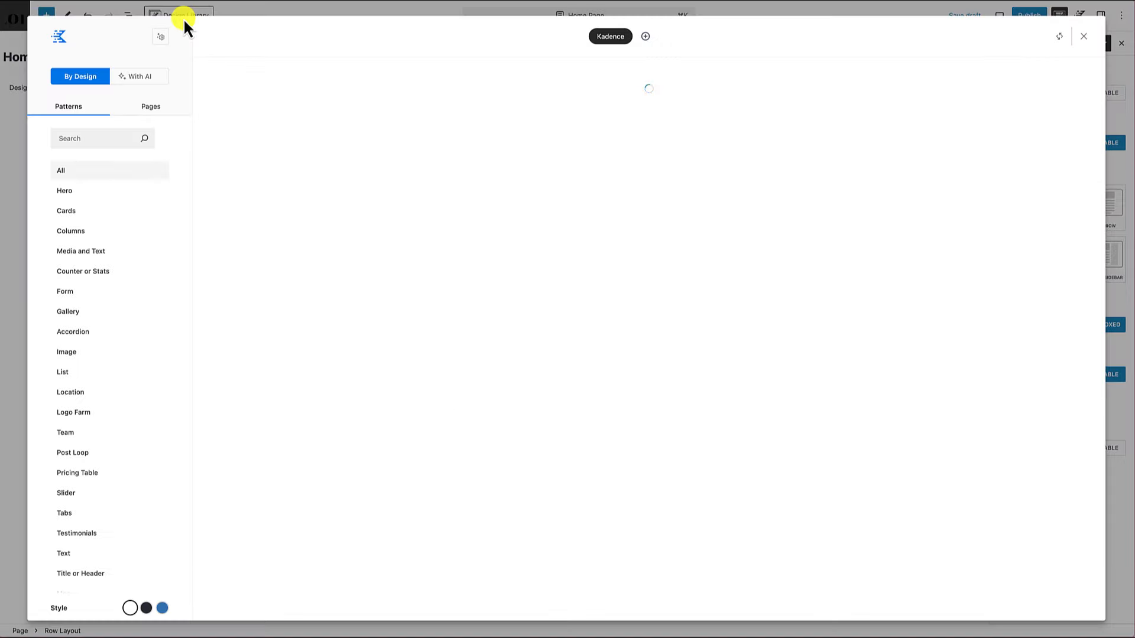
click(151, 112)
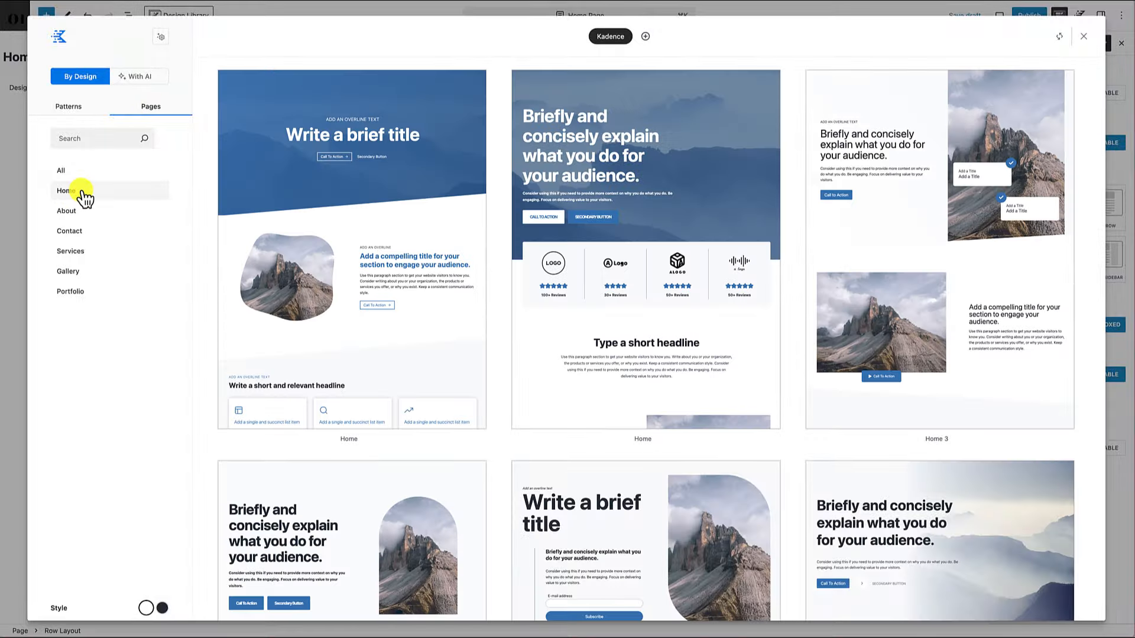
scroll(383, 325, down, 6)
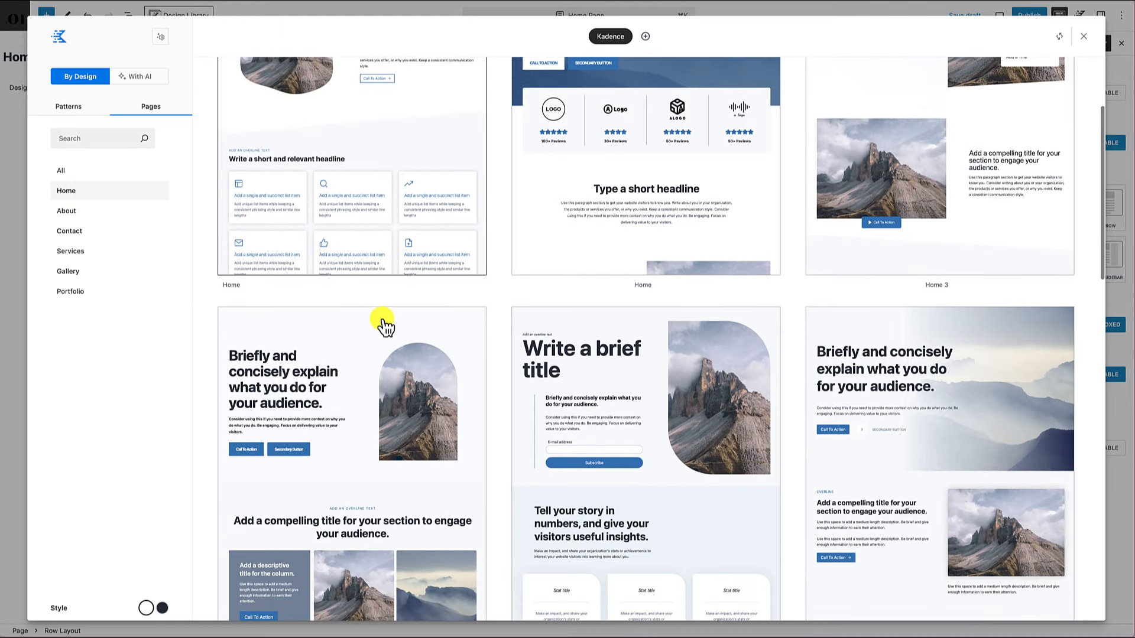
scroll(386, 326, up, 3)
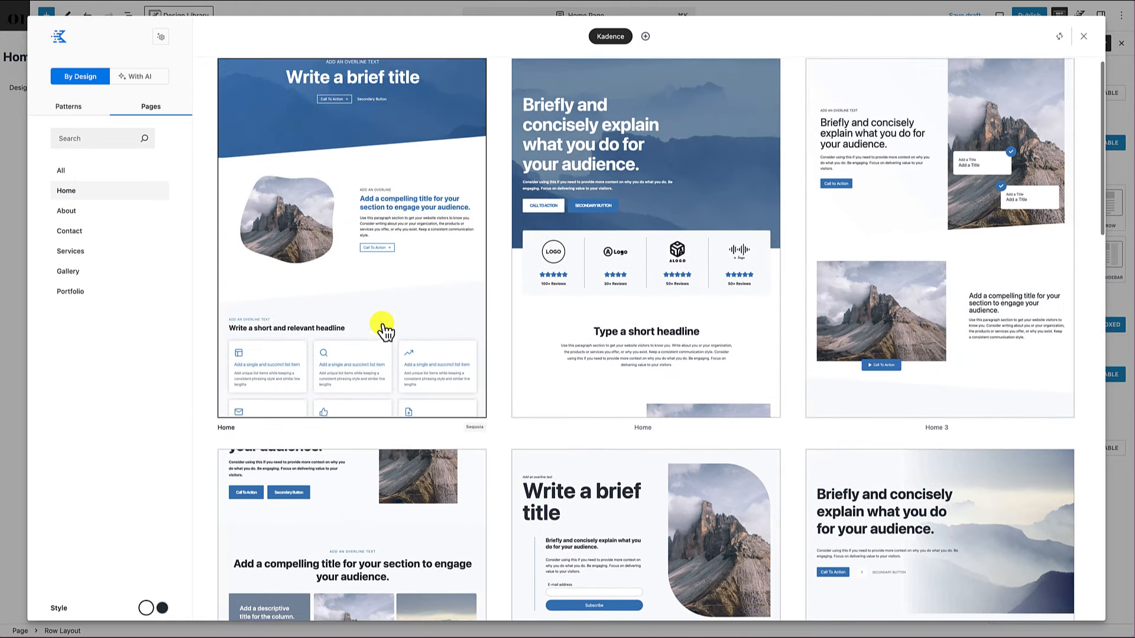
scroll(384, 355, down, 3)
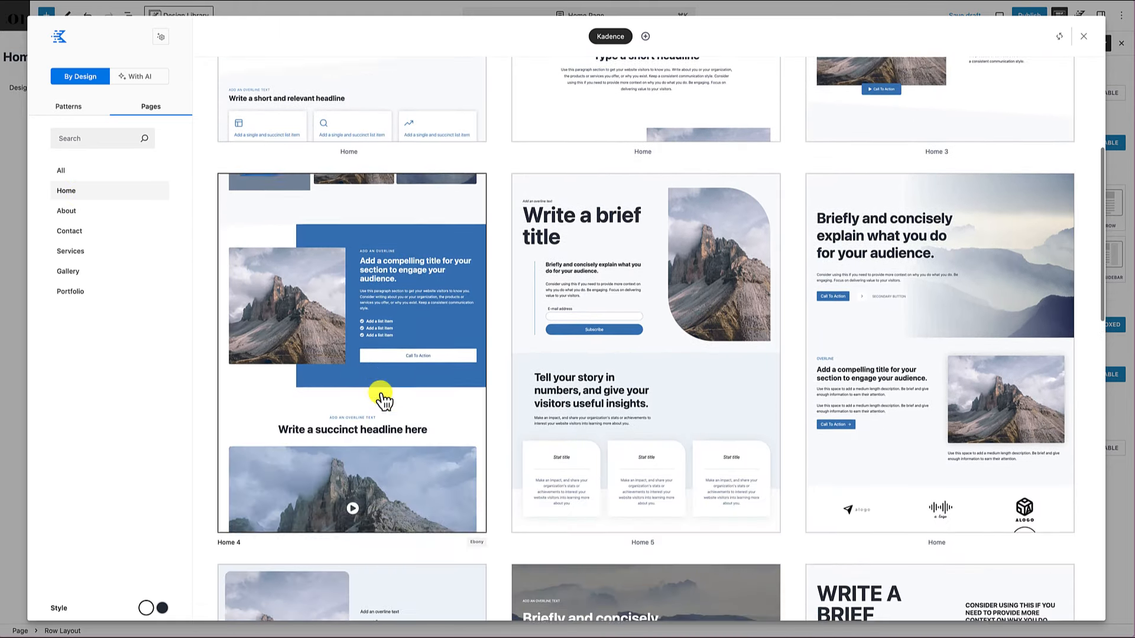
click(373, 298)
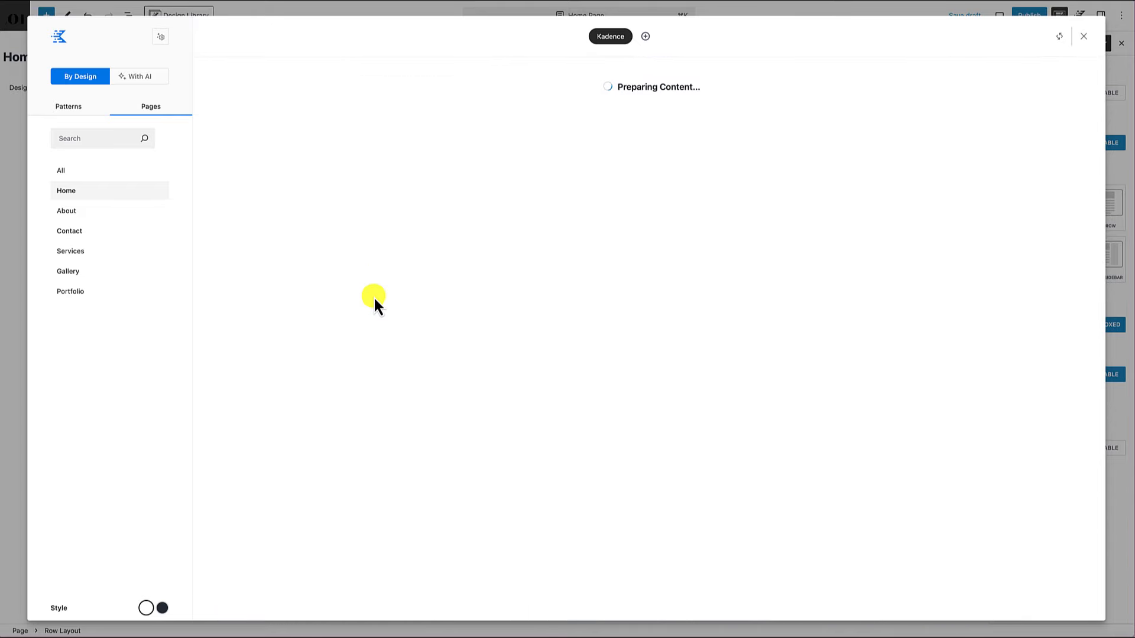
scroll(442, 355, up, 20)
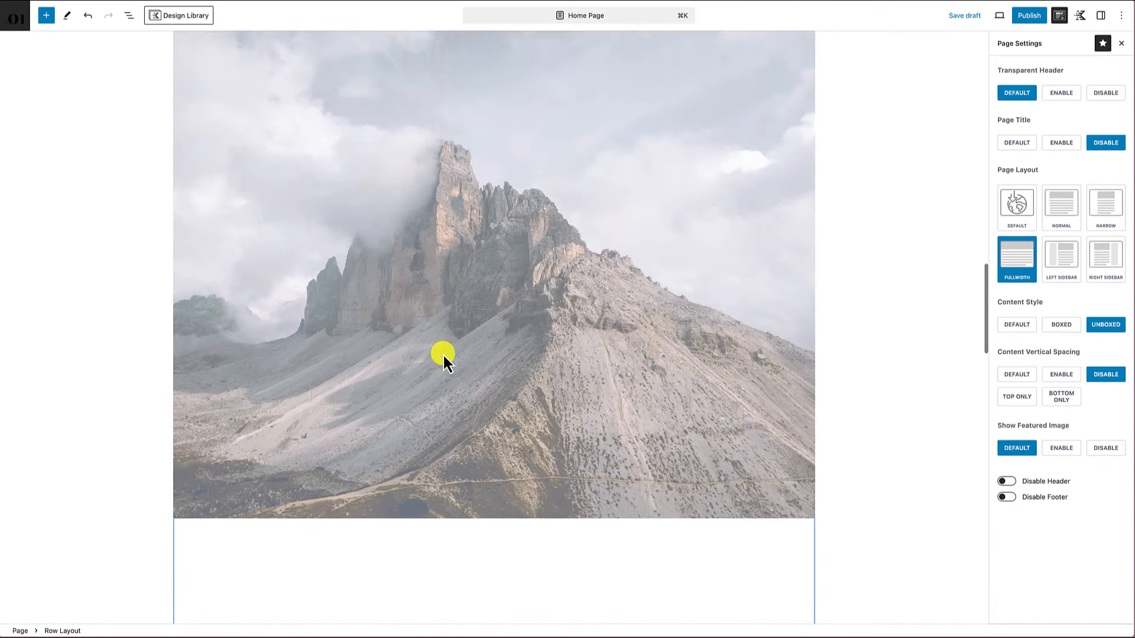
scroll(442, 357, up, 15)
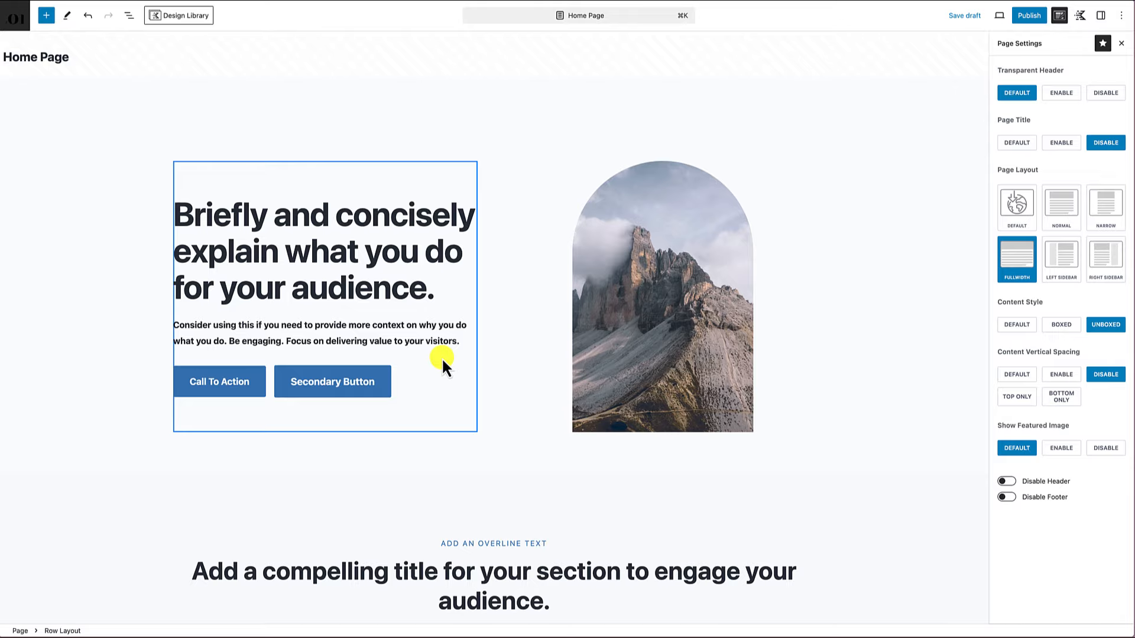
- Publish Home Page and leave the editor for the site's Pages list
click(1031, 16)
click(1034, 19)
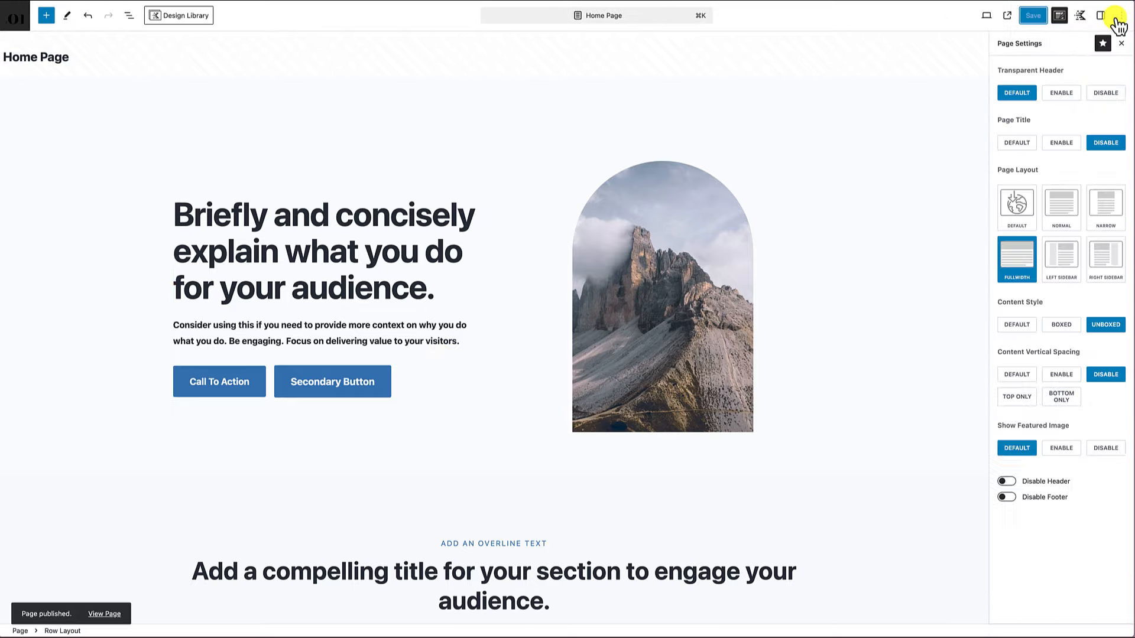
click(14, 25)
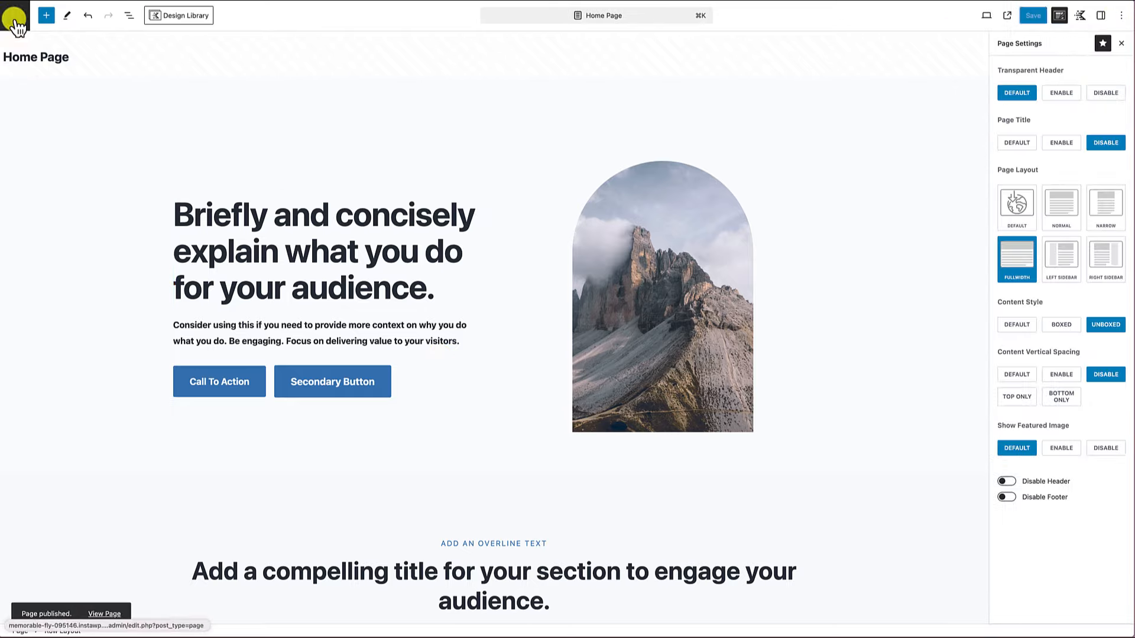
- In the Reading settings, make the homepage a static page, select Home Page as the homepage, and save the changes
mouse_move(34, 240)
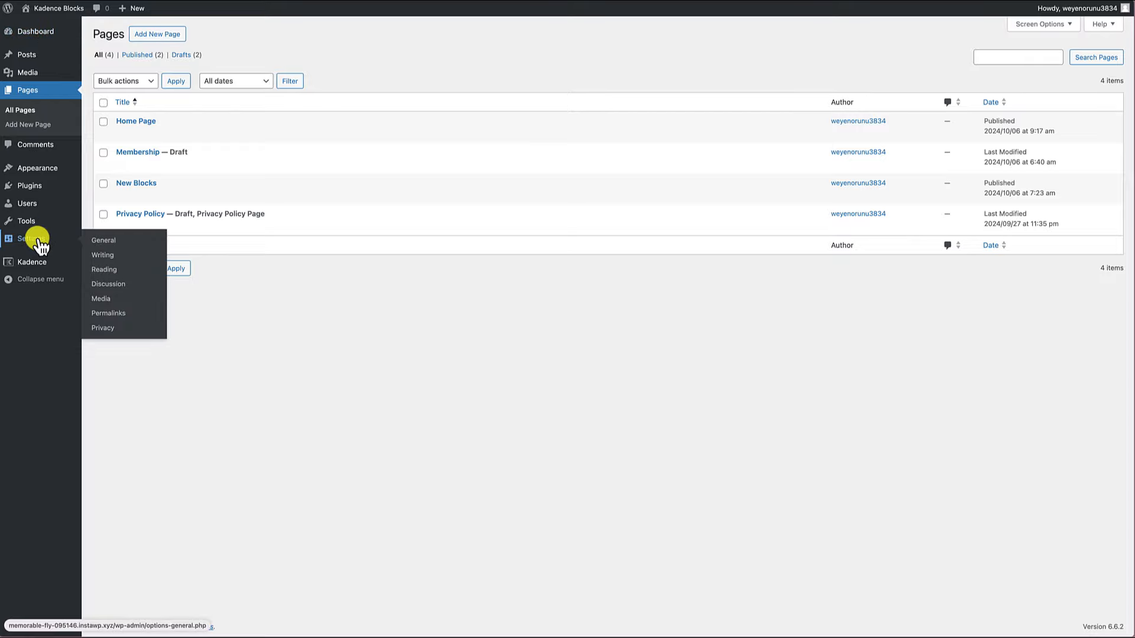
click(105, 270)
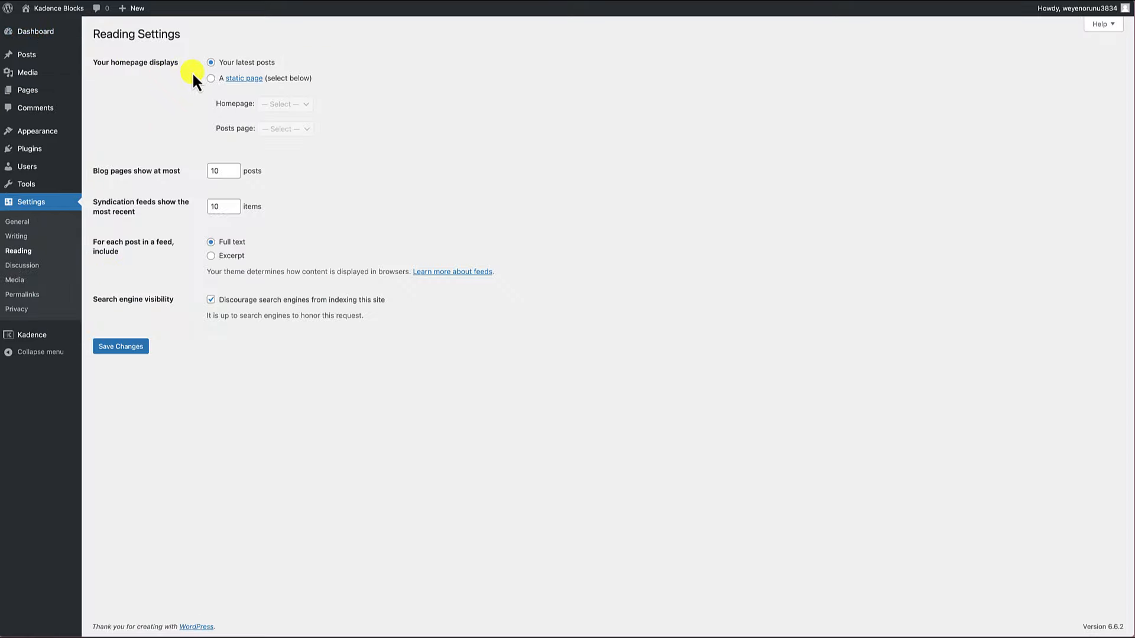
click(211, 78)
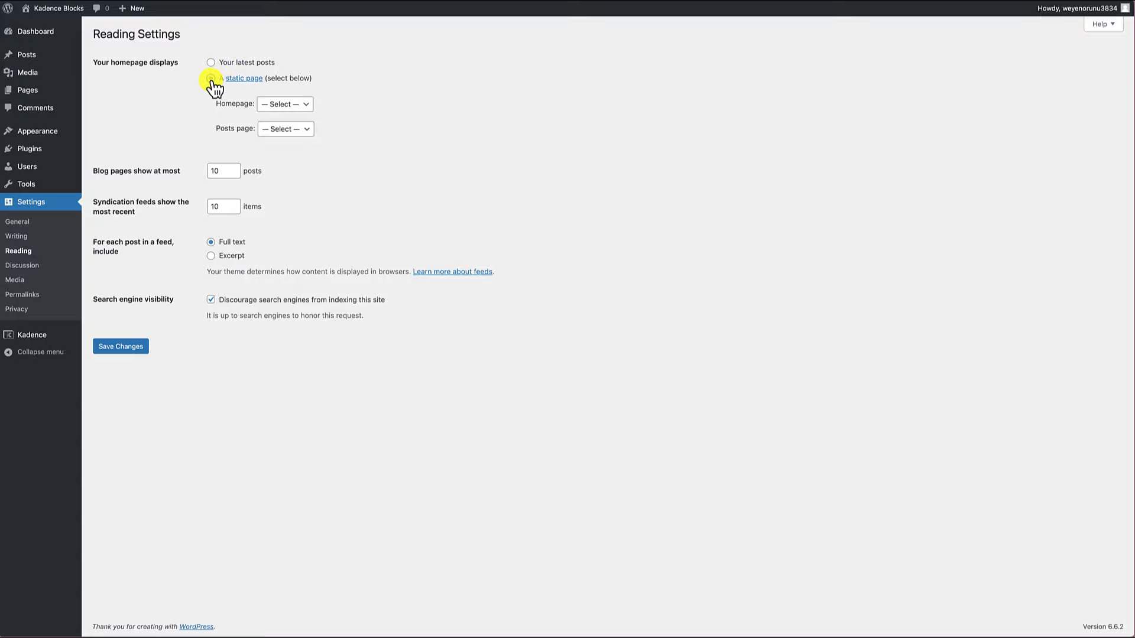
click(281, 106)
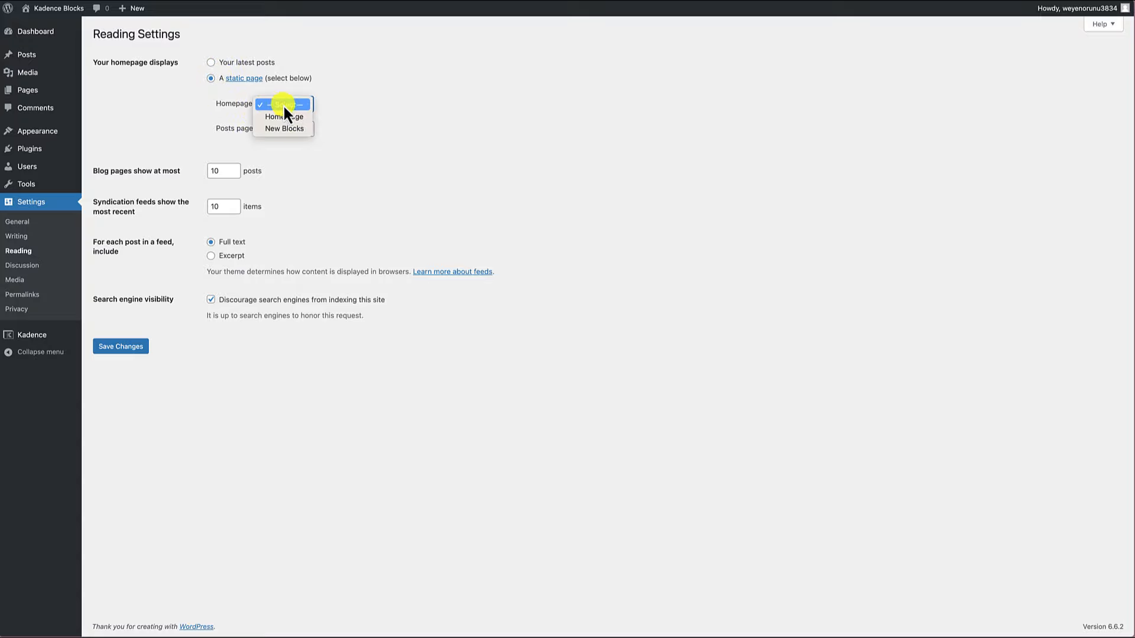
click(289, 116)
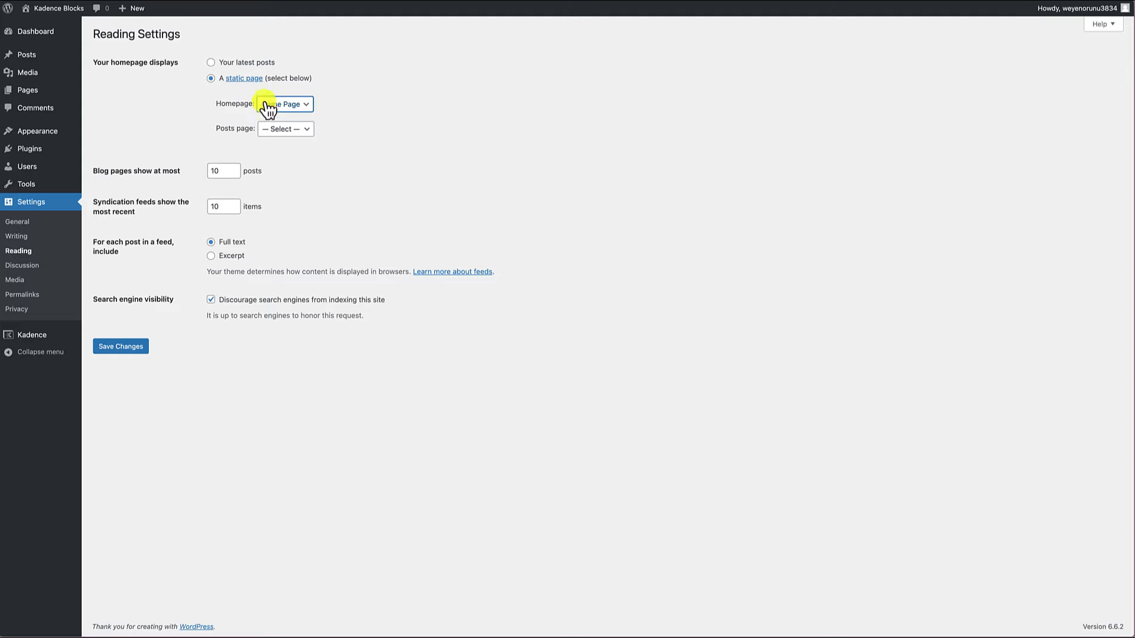
click(128, 349)
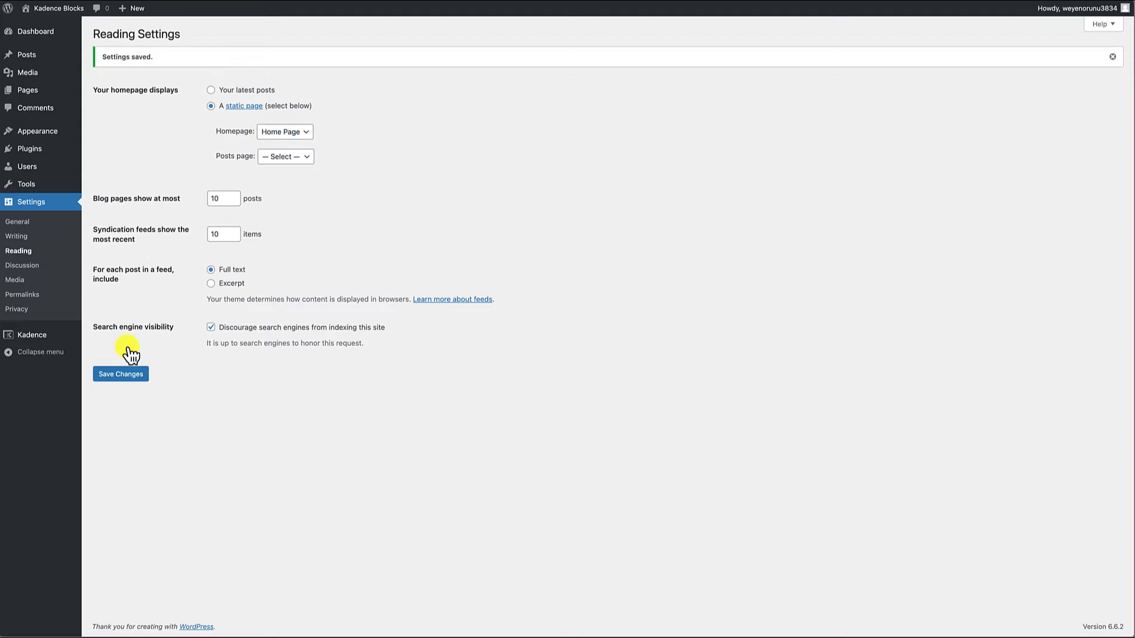
- Visit the site's front end and check the sticky header over the new homepage down its full length
click(69, 9)
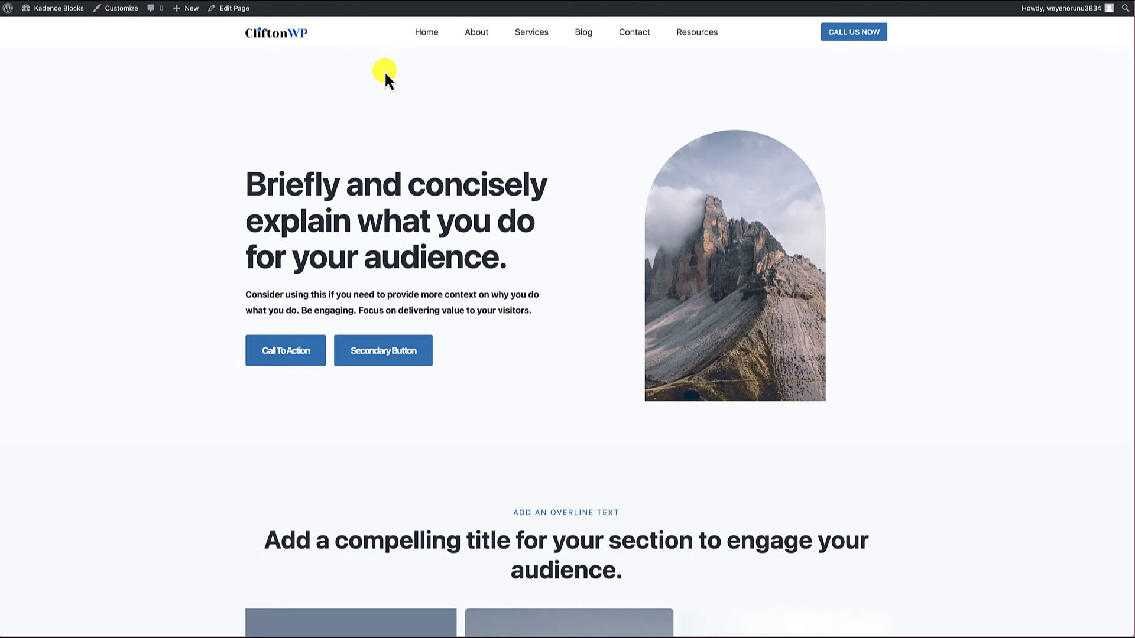
scroll(384, 70, down, 2)
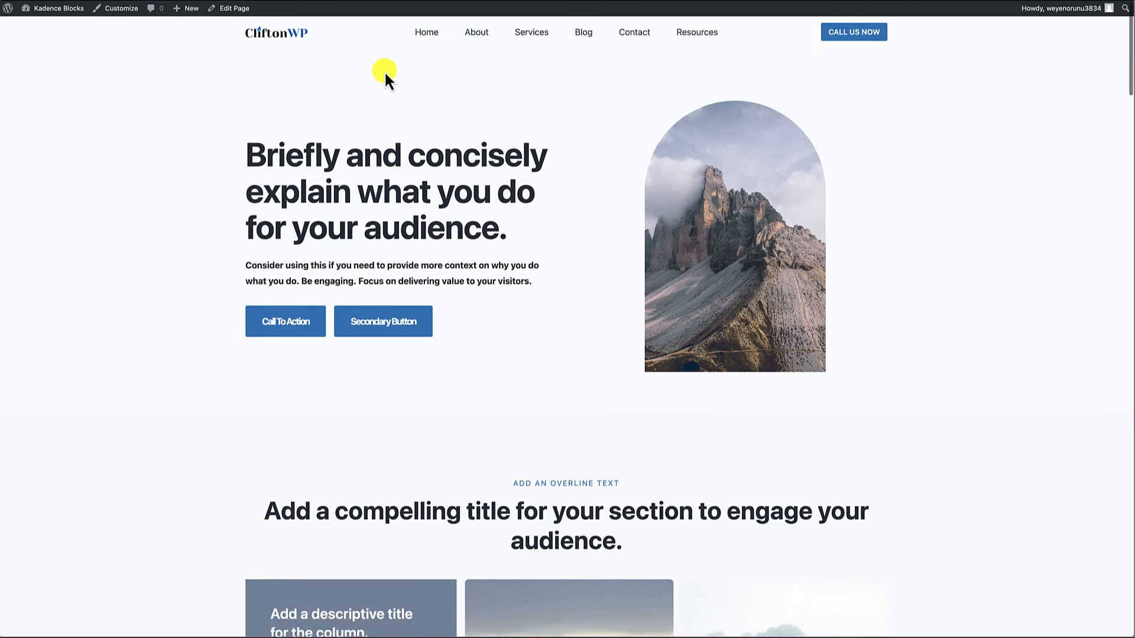
scroll(384, 73, down, 12)
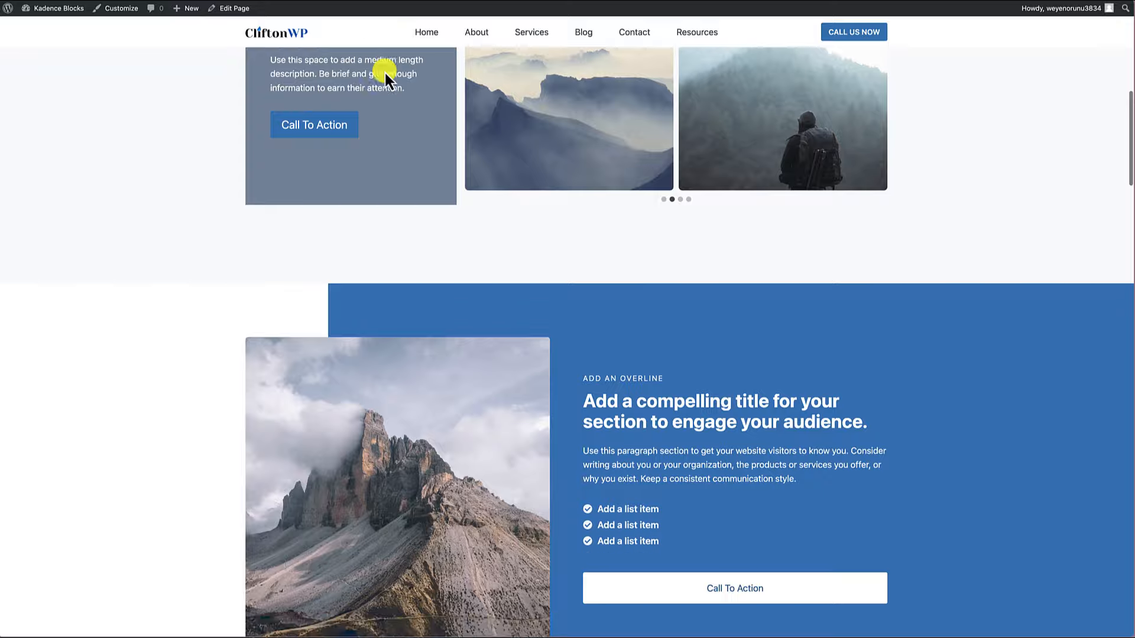
scroll(385, 73, down, 20)
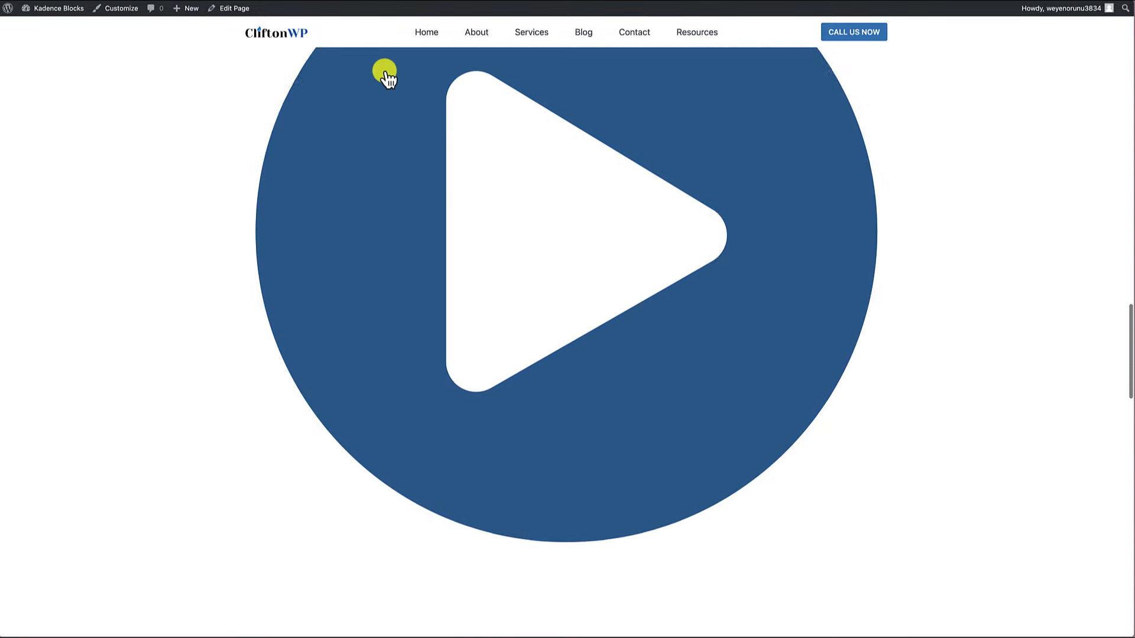
scroll(384, 70, down, 7)
scroll(384, 70, up, 20)
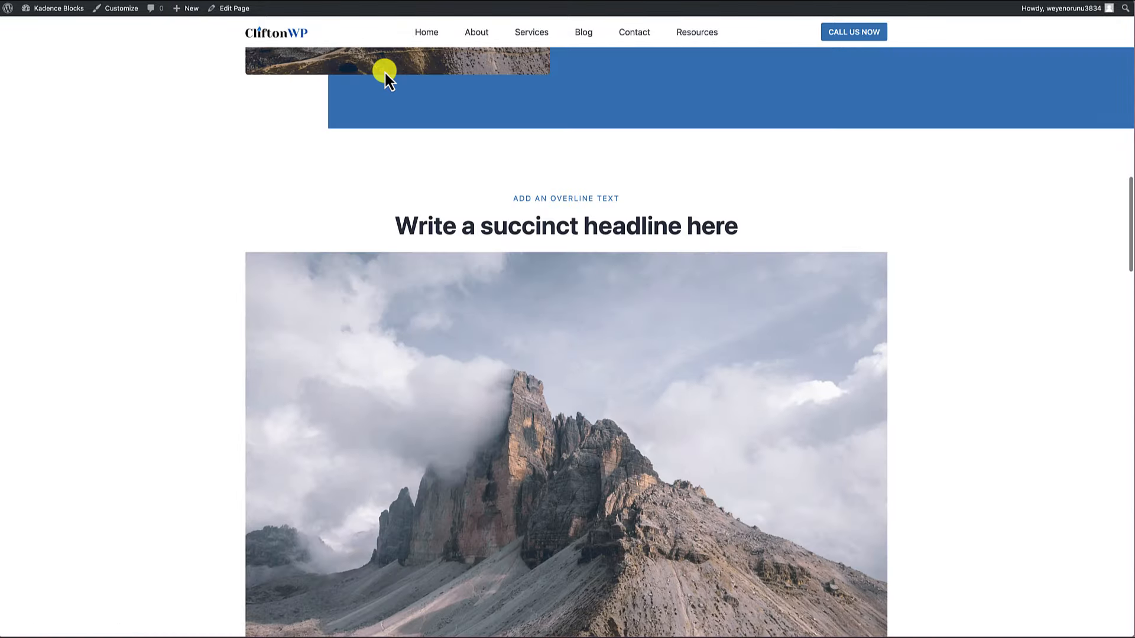
scroll(384, 70, up, 9)
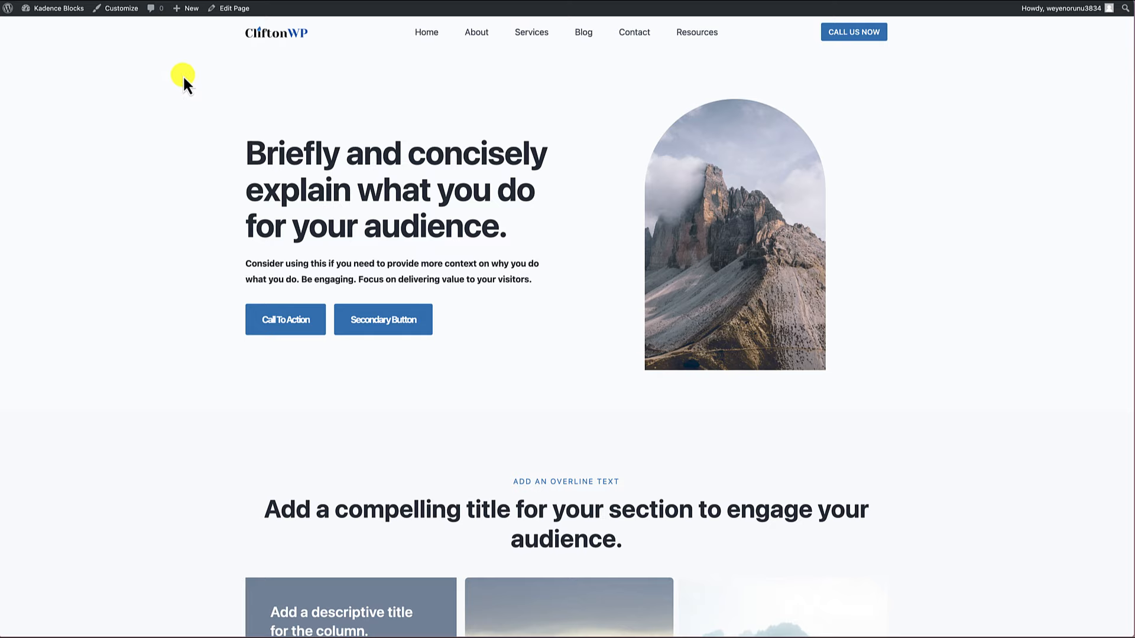
- Create a WordPress menu named Primary Navigation and assign it to the Primary display location
mouse_move(66, 8)
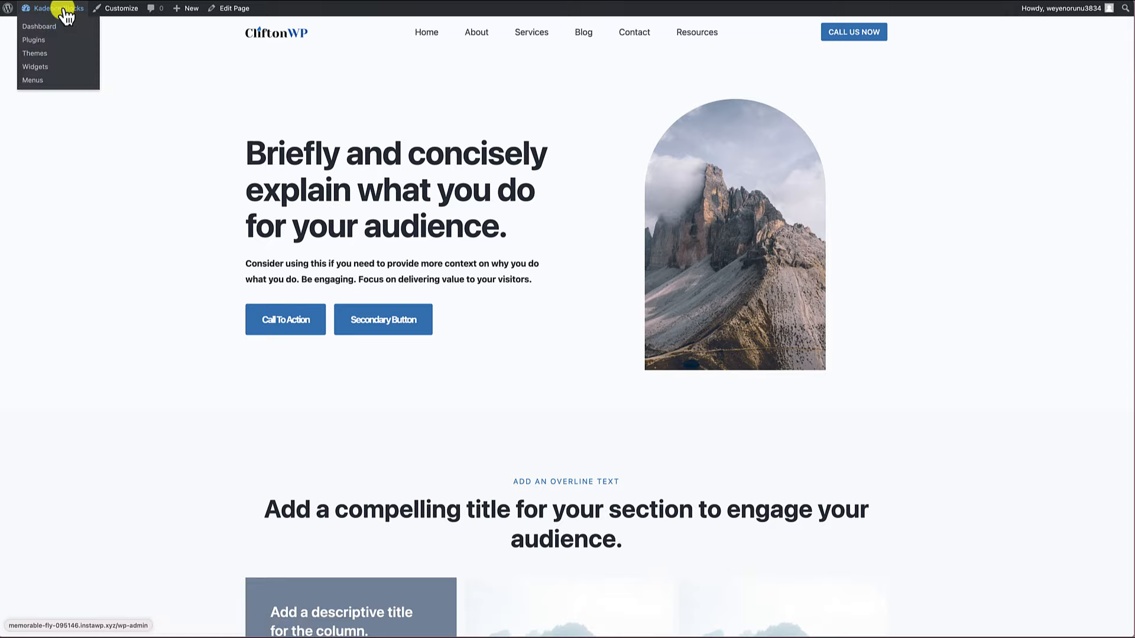
click(35, 81)
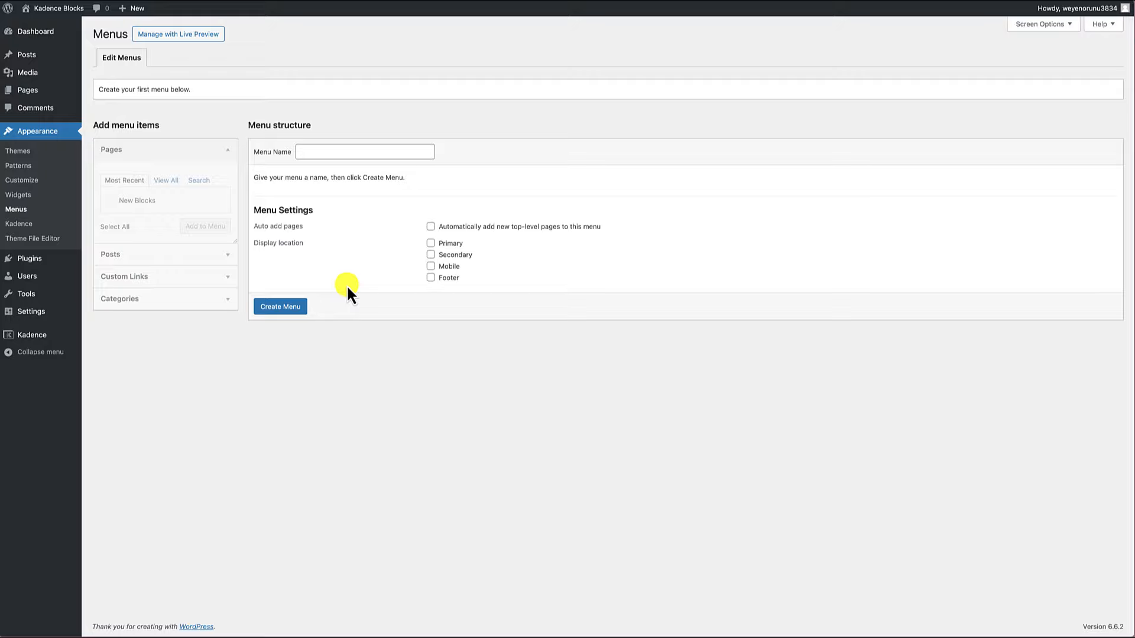
click(327, 151)
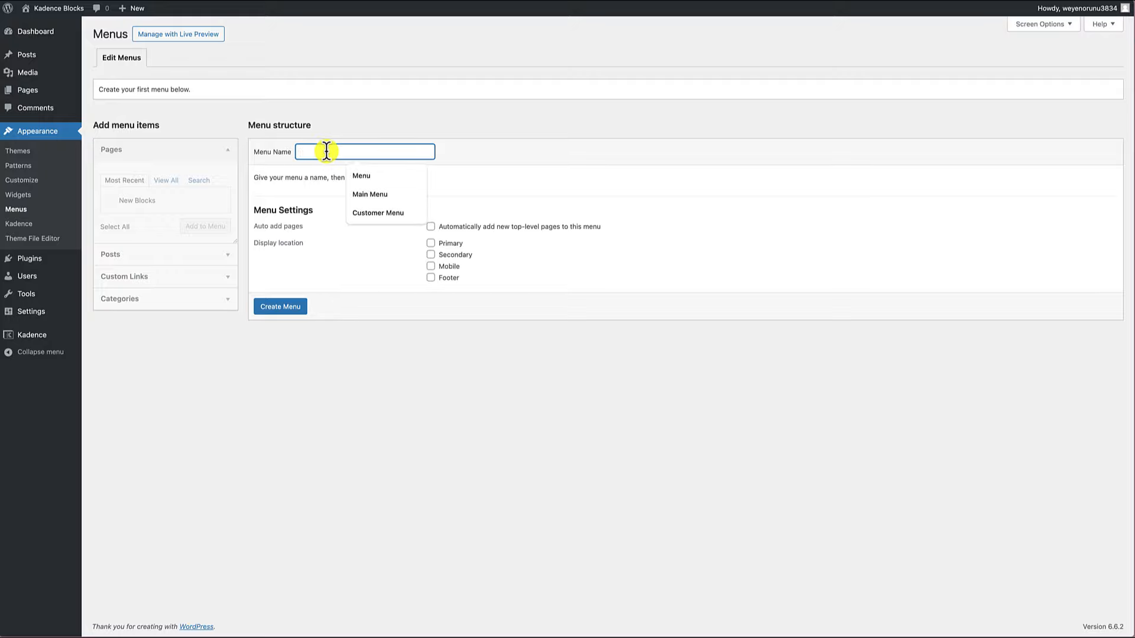
text(Pri)
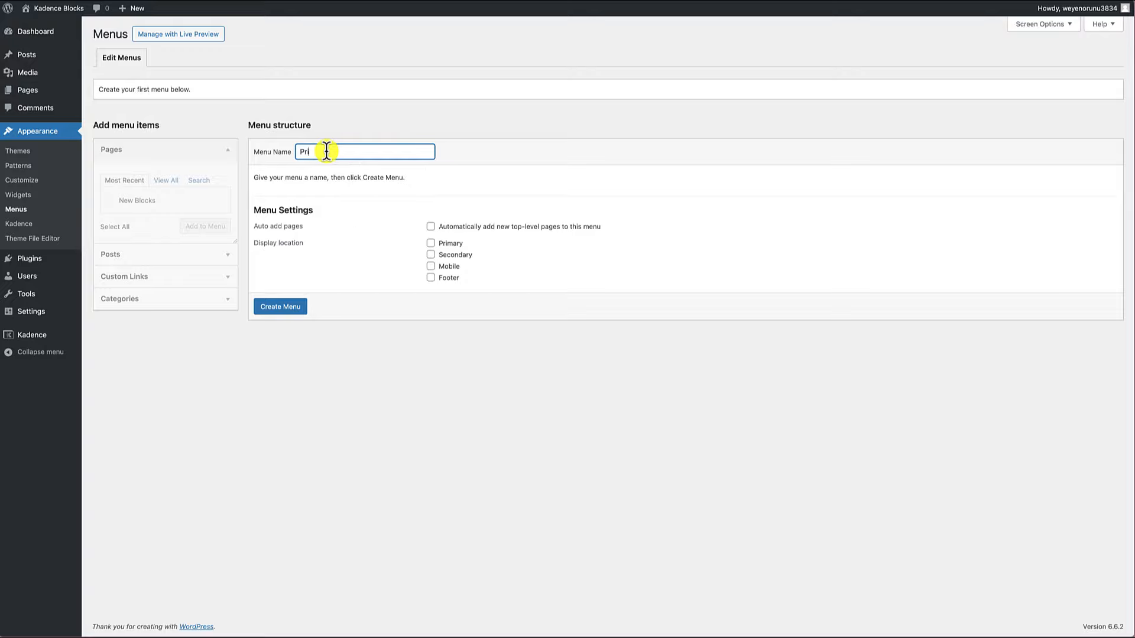
text(mary Navigation)
click(430, 242)
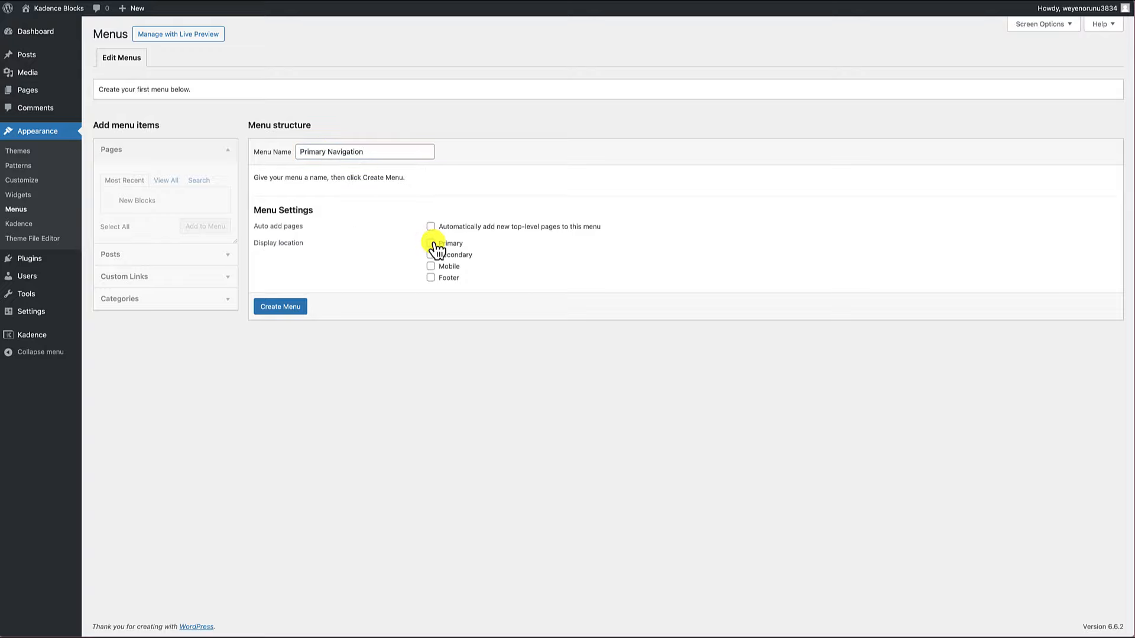
click(291, 311)
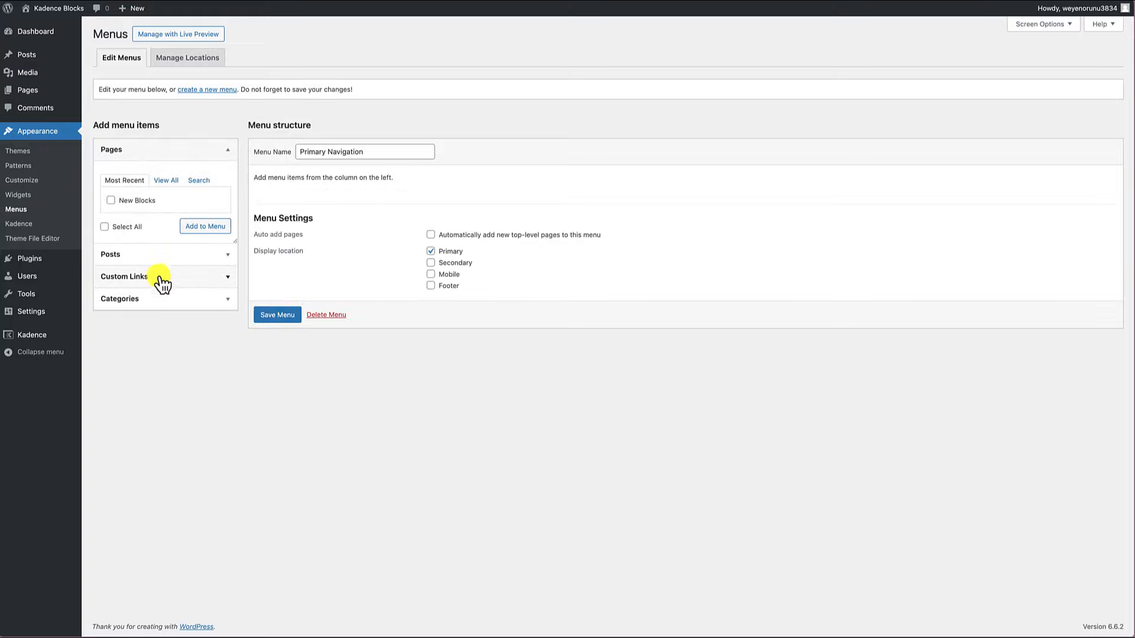
- Add a custom link labelled Home with the URL # to the Primary Navigation menu
click(208, 282)
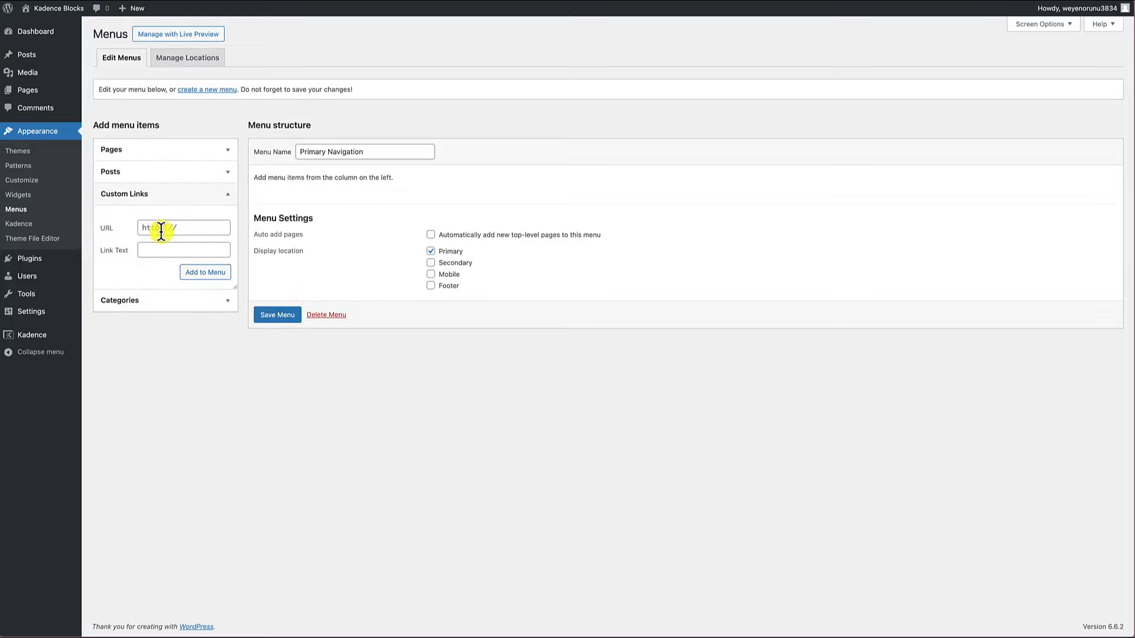
click(184, 227)
key(ctrl+a)
text(#)
click(162, 250)
text(Home)
click(217, 277)
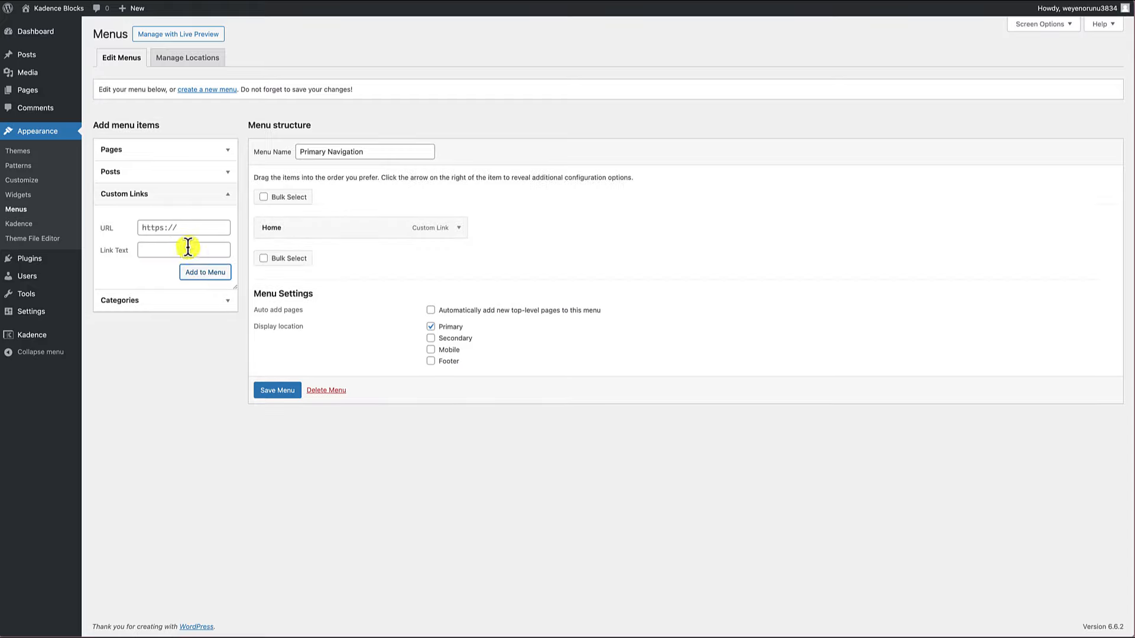
- Add custom links About, Case Studies, Contact and Blog to the menu, place Blog above Contact, and save the menu
click(190, 229)
key(ctrl+a)
text(#)
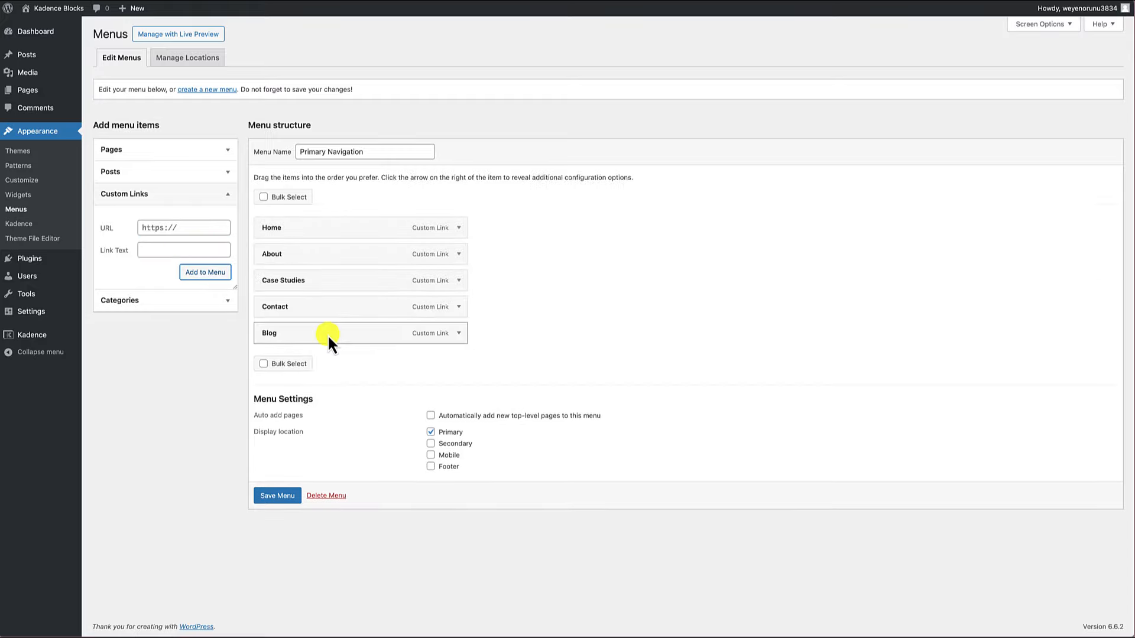
drag(328, 335, 328, 311)
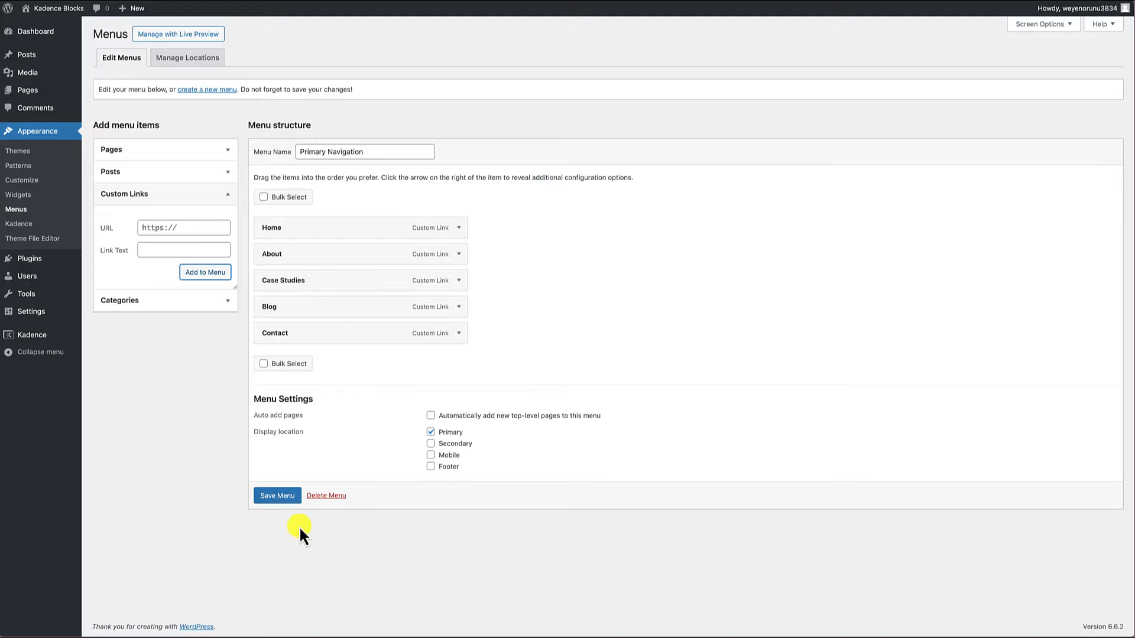
click(277, 496)
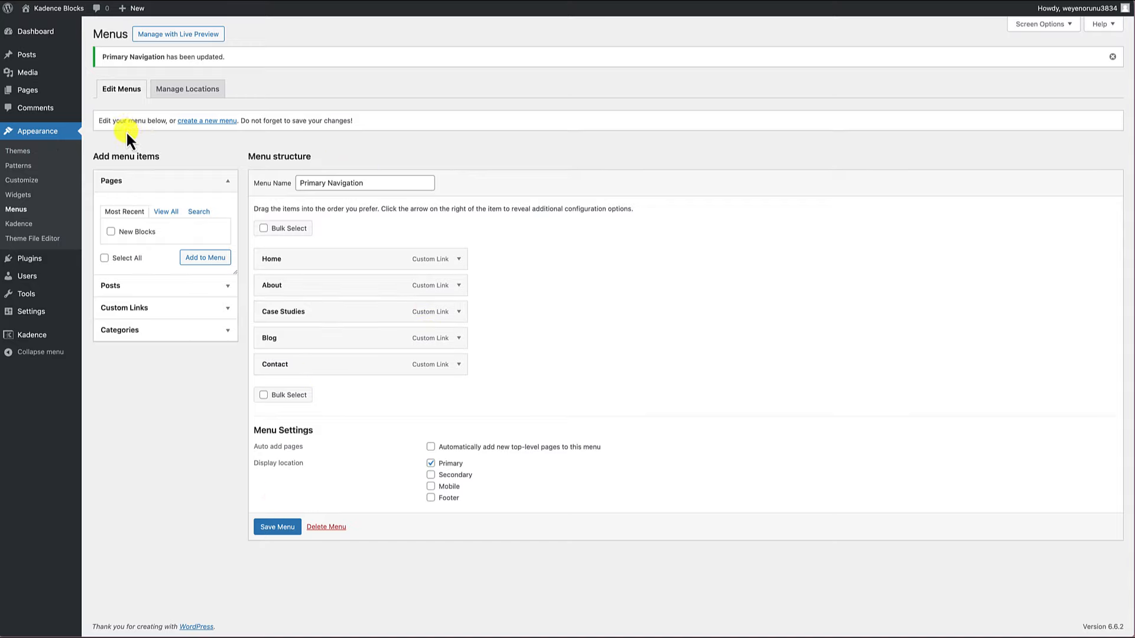
click(81, 8)
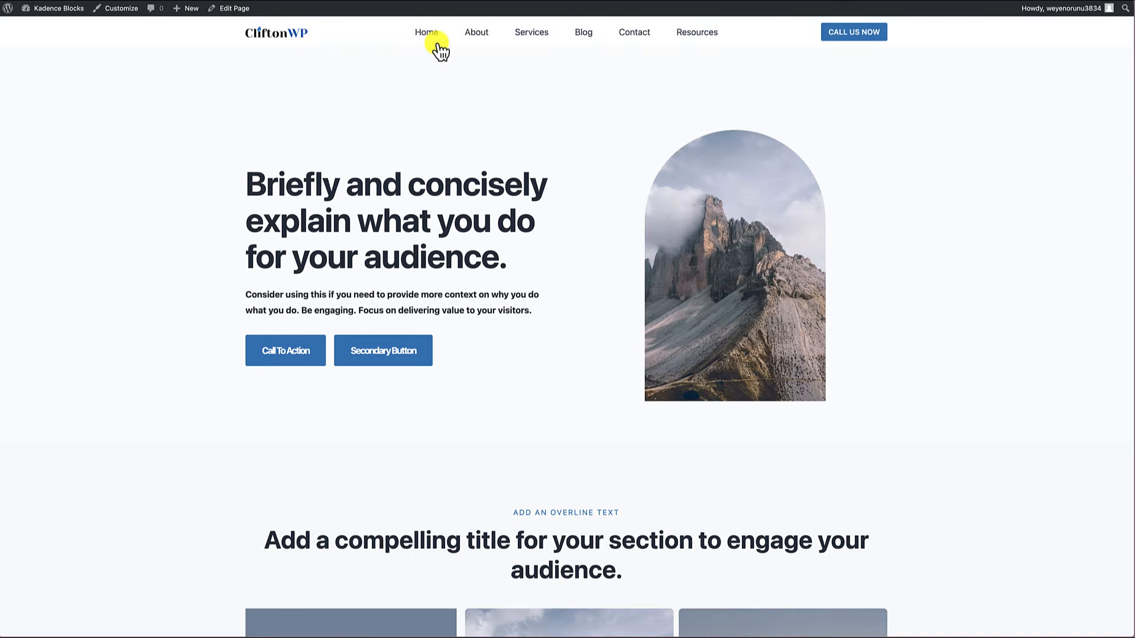
mouse_move(59, 8)
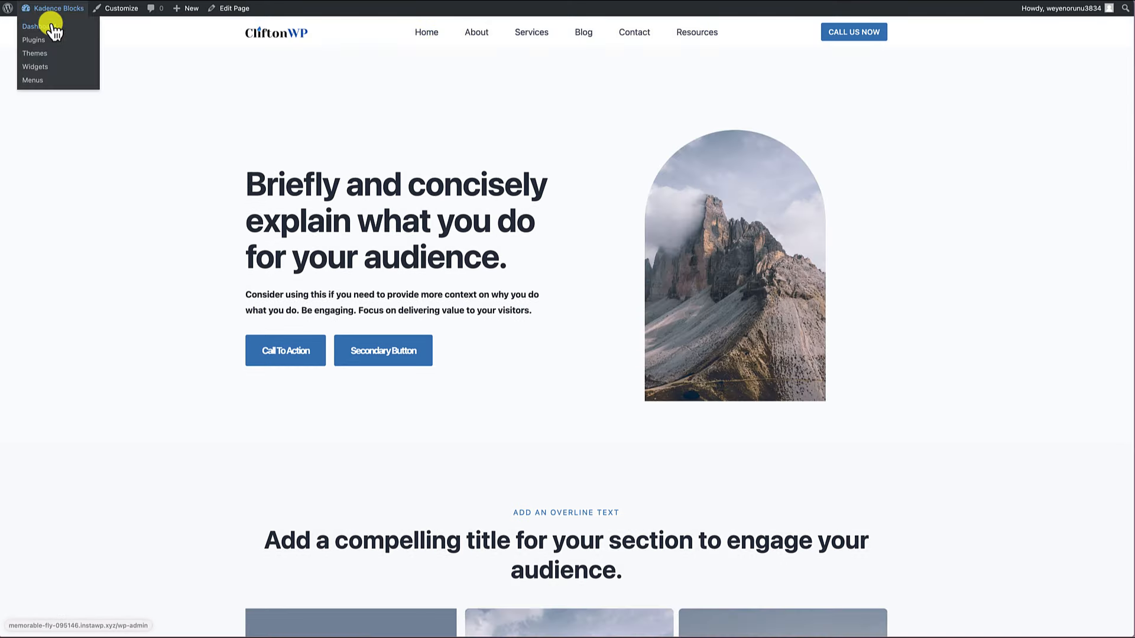
click(51, 26)
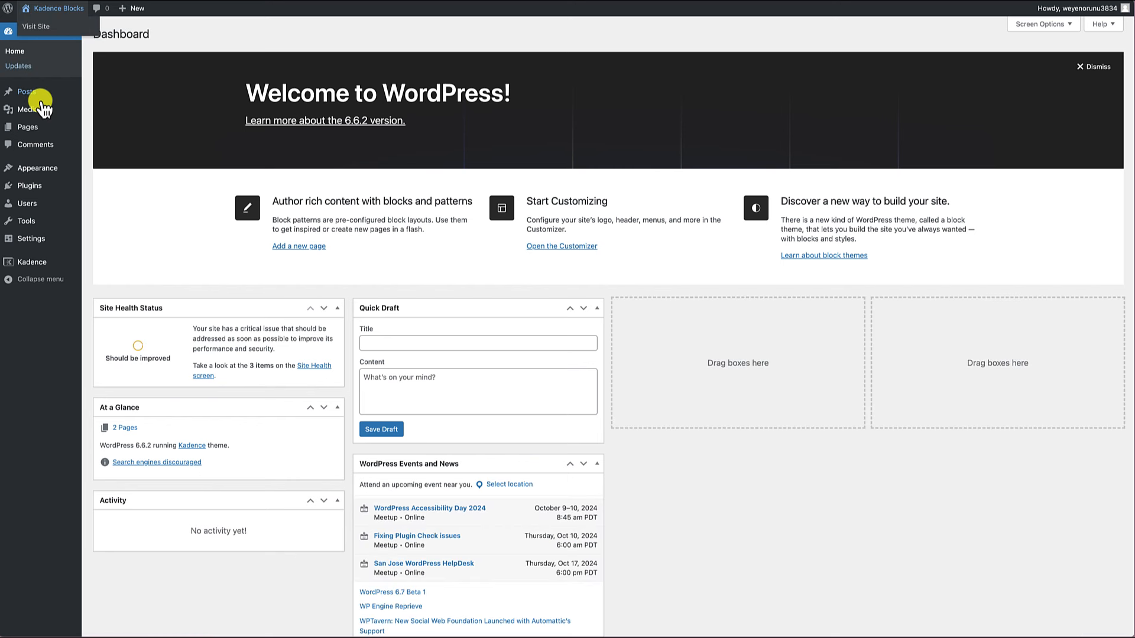
mouse_move(35, 127)
click(103, 132)
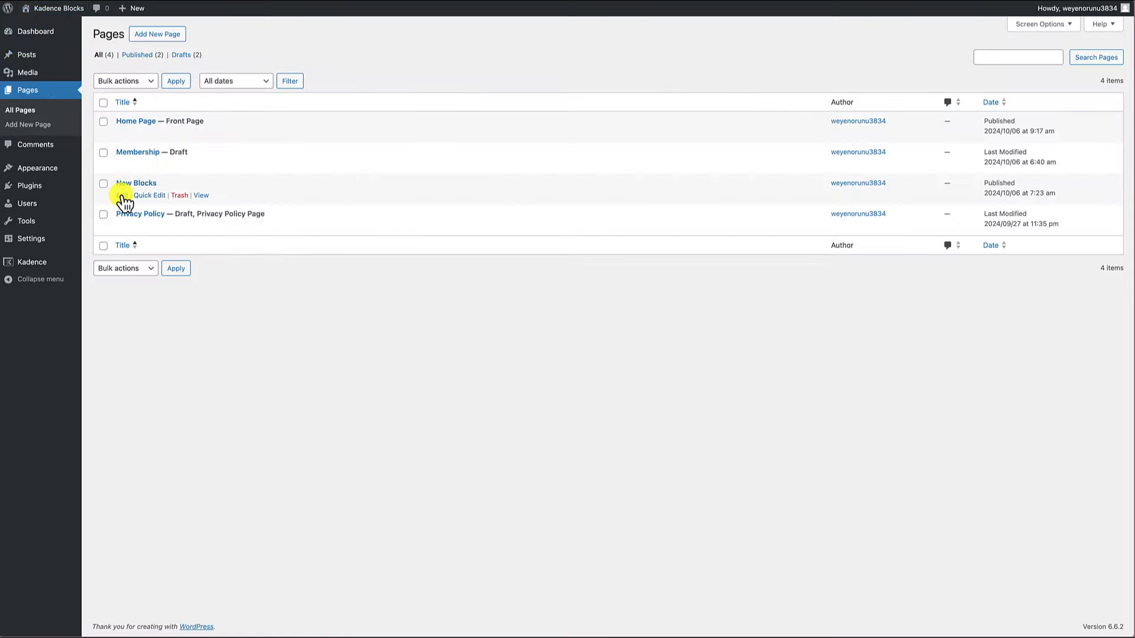
click(123, 196)
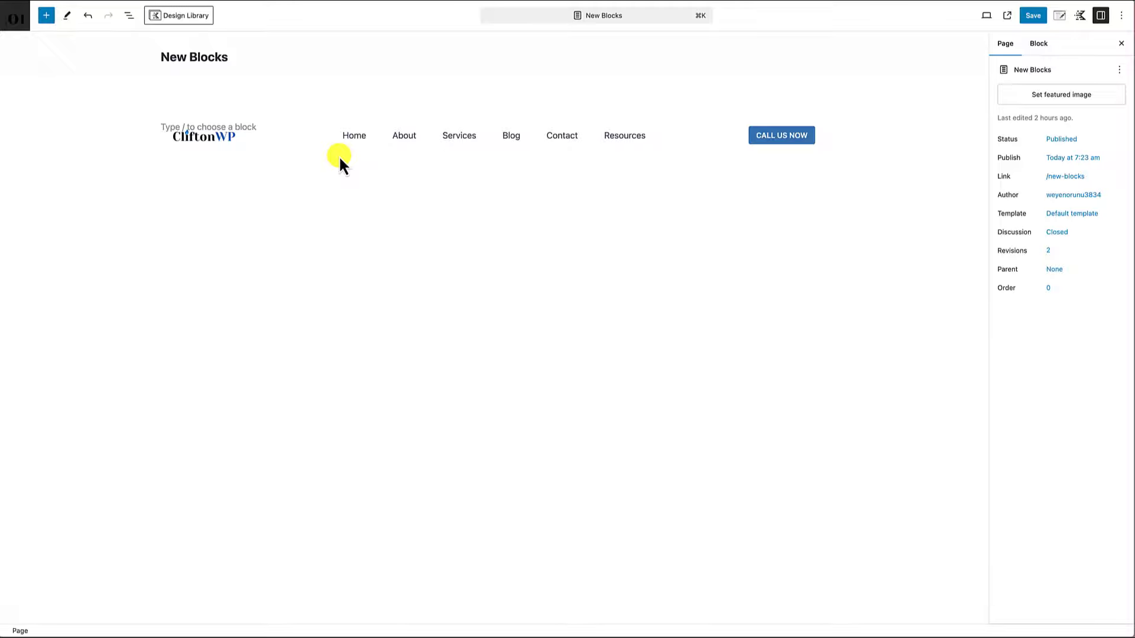
click(46, 15)
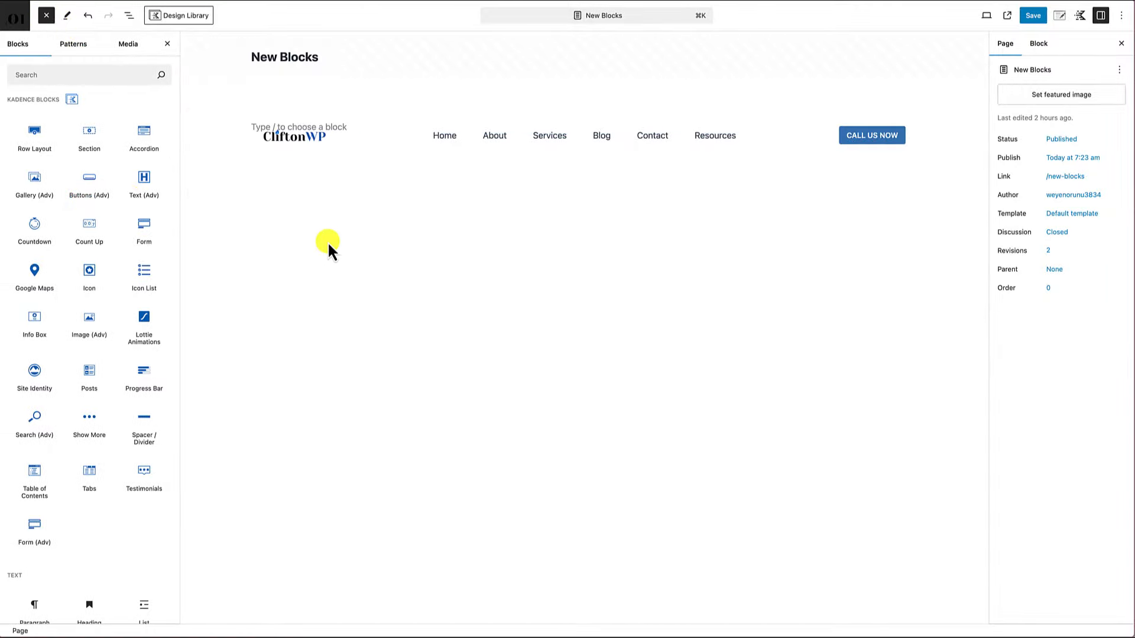
key(Escape)
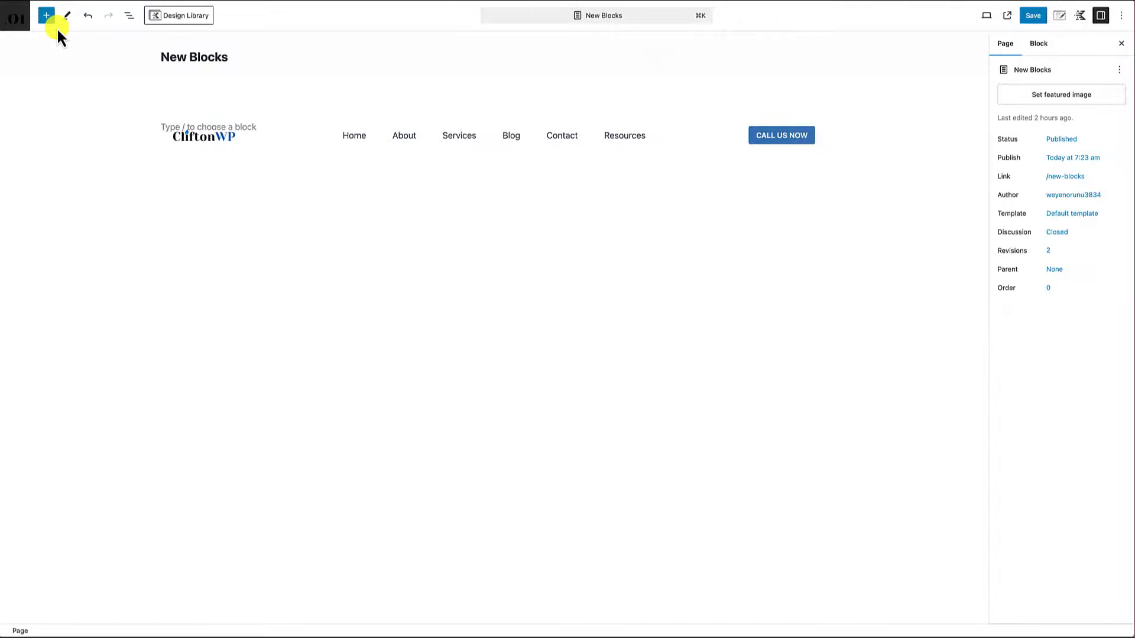
click(17, 20)
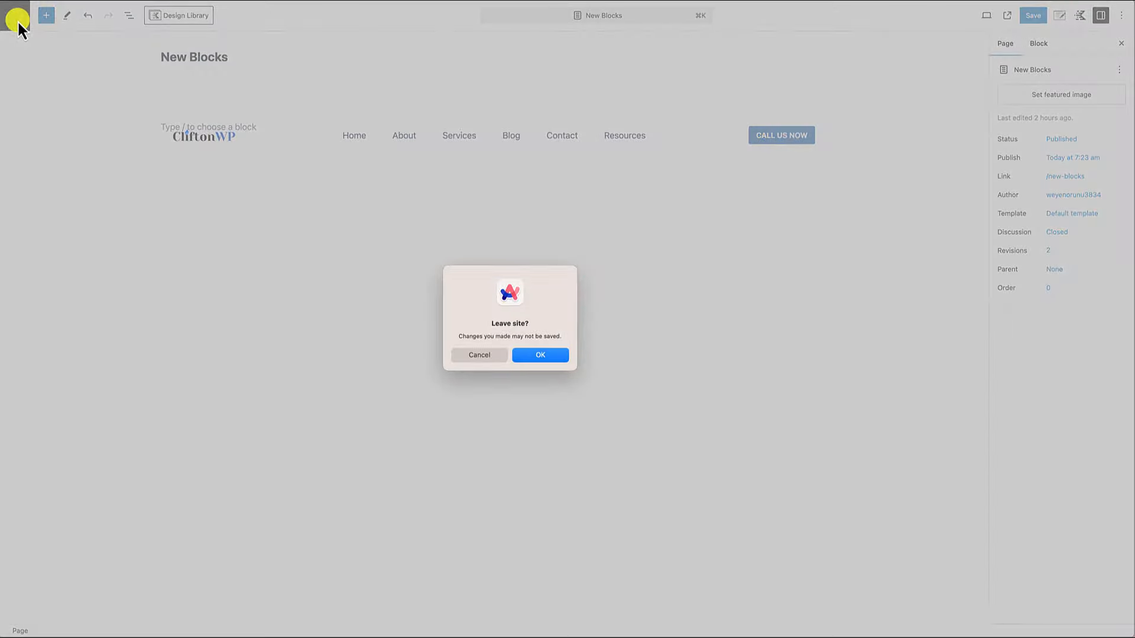
click(553, 356)
- Start a new header from the Kadence Headers list and name it Custom Header From Presets
mouse_move(28, 273)
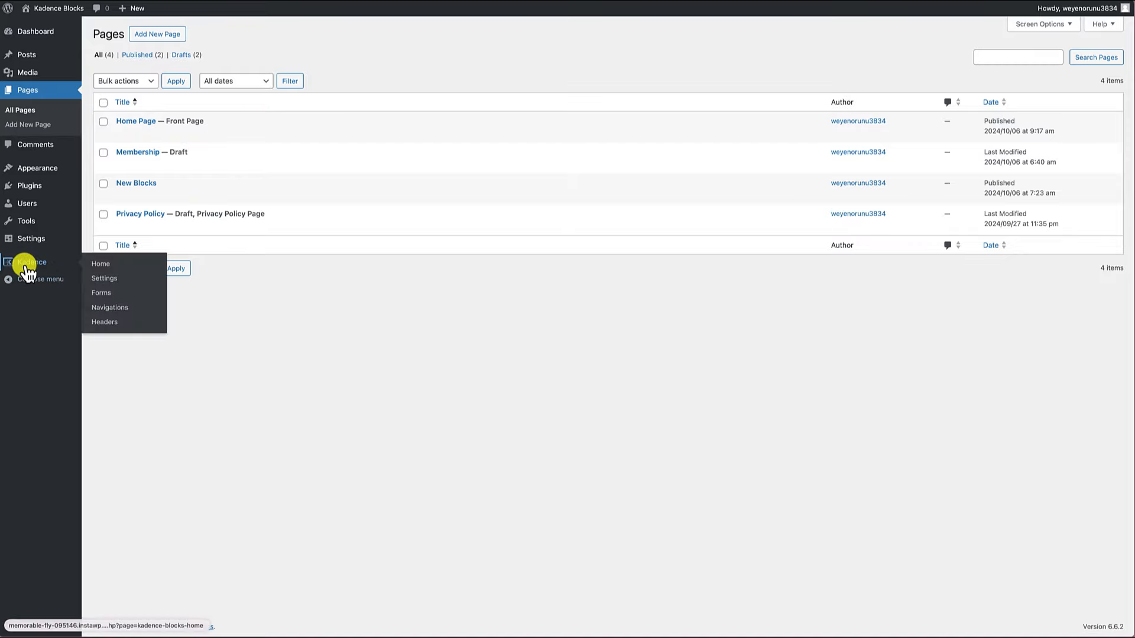
click(113, 322)
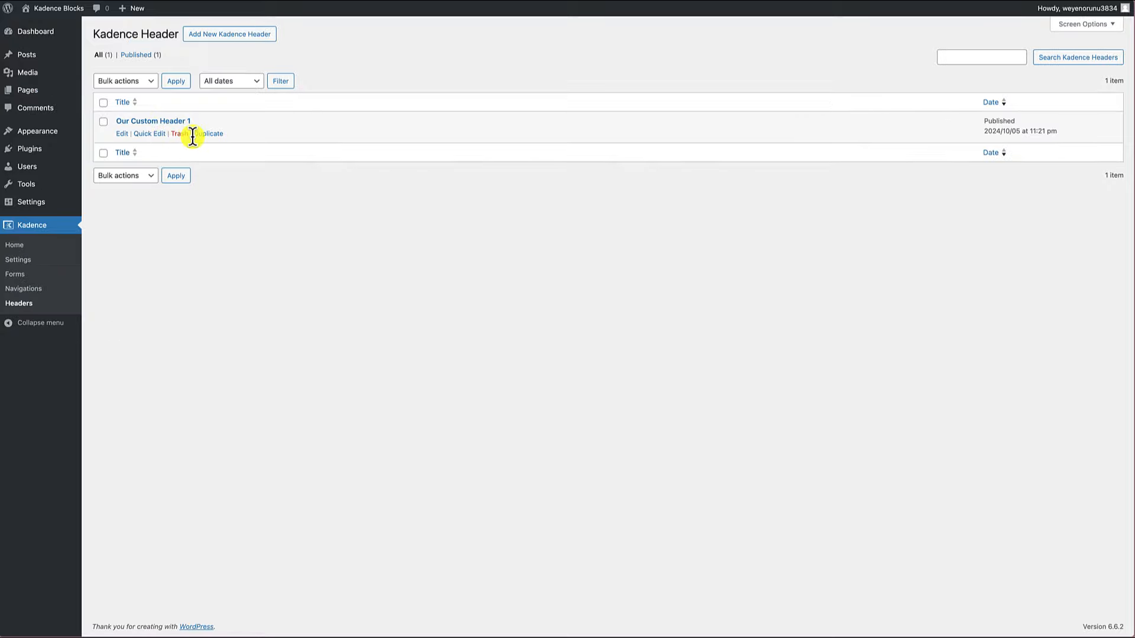
click(236, 39)
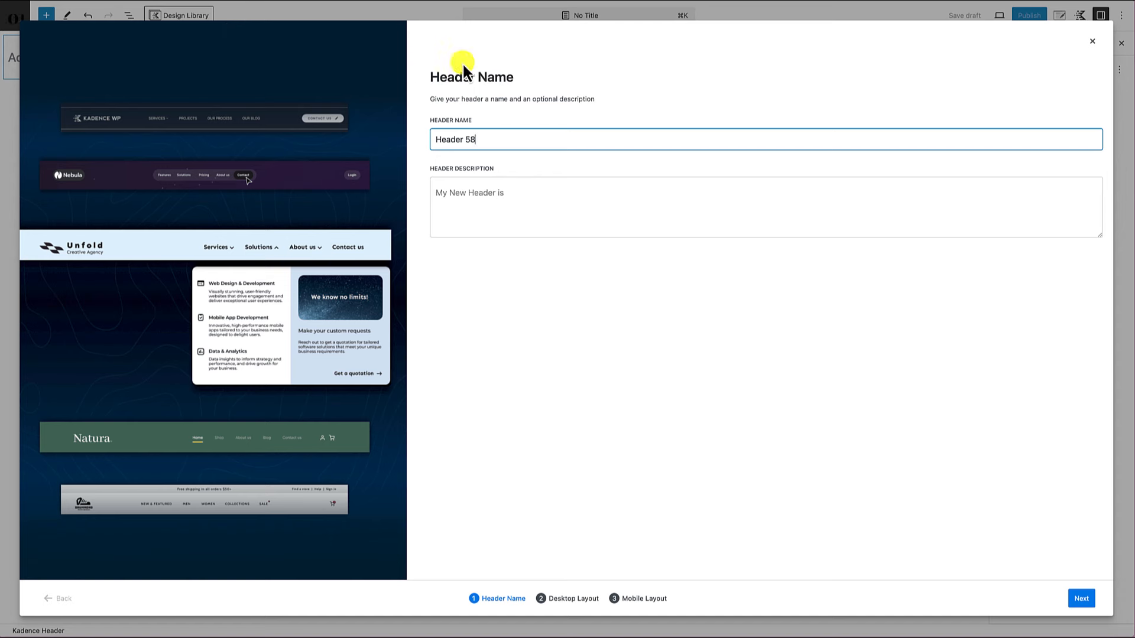
drag(489, 139, 444, 138)
text(Custo)
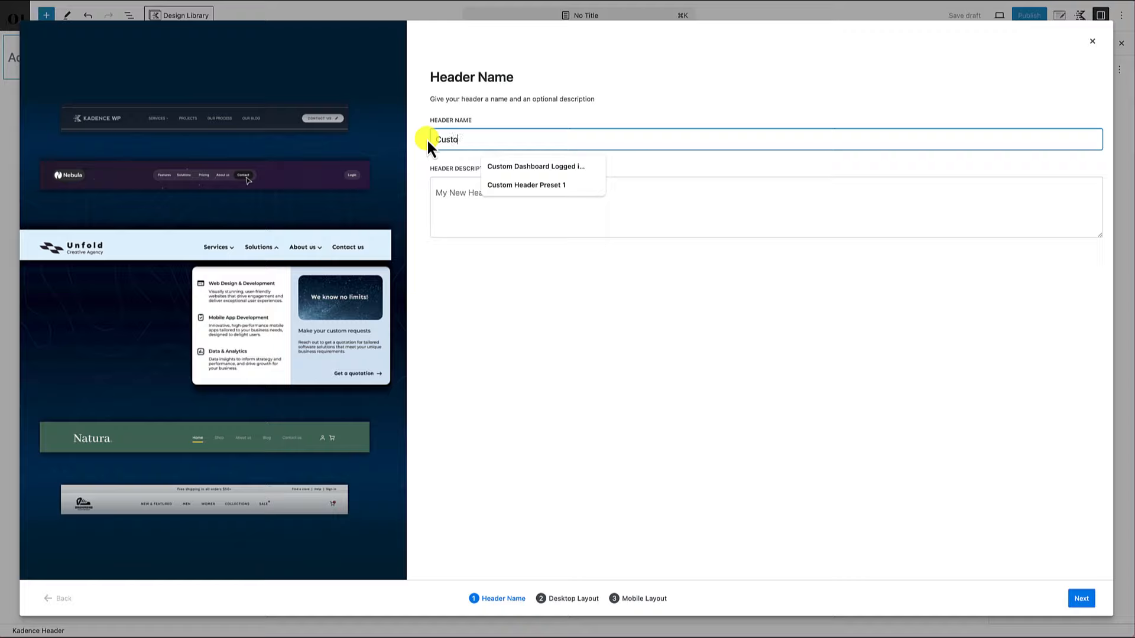
text(m Head)
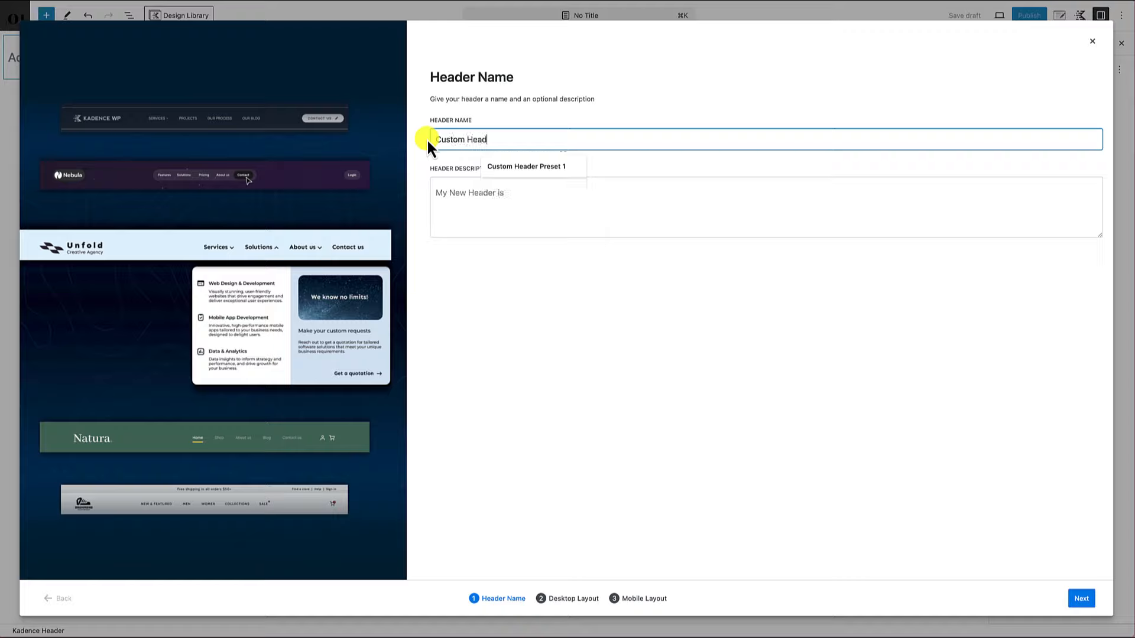
text(er From )
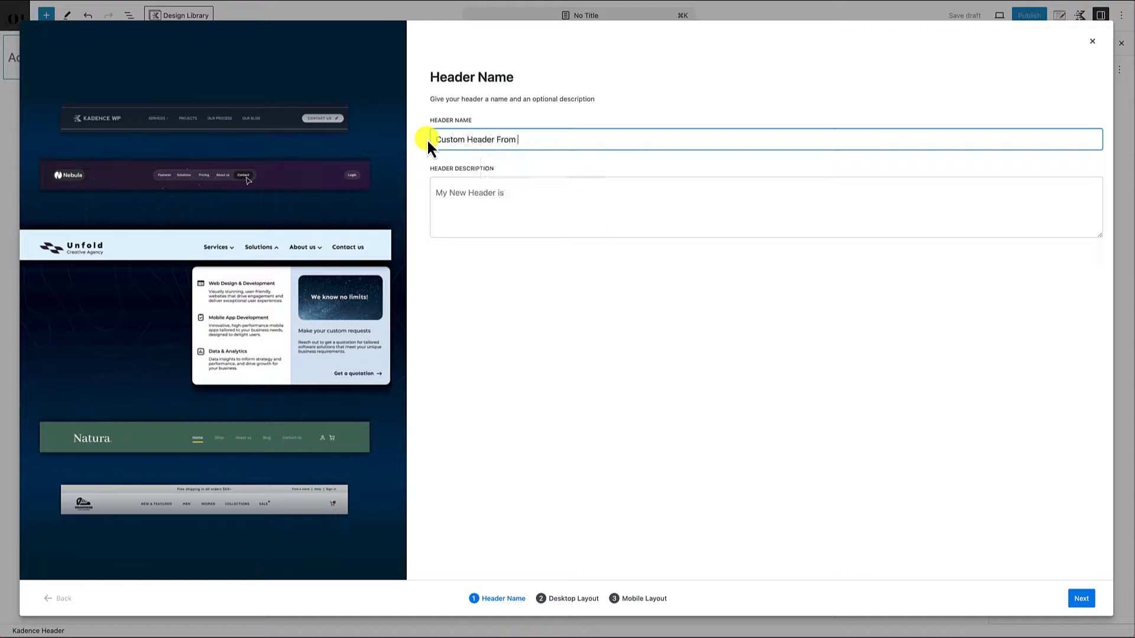
text(Presets)
- Copy the header name Custom Header From Presets into the header description
drag(548, 140, 399, 137)
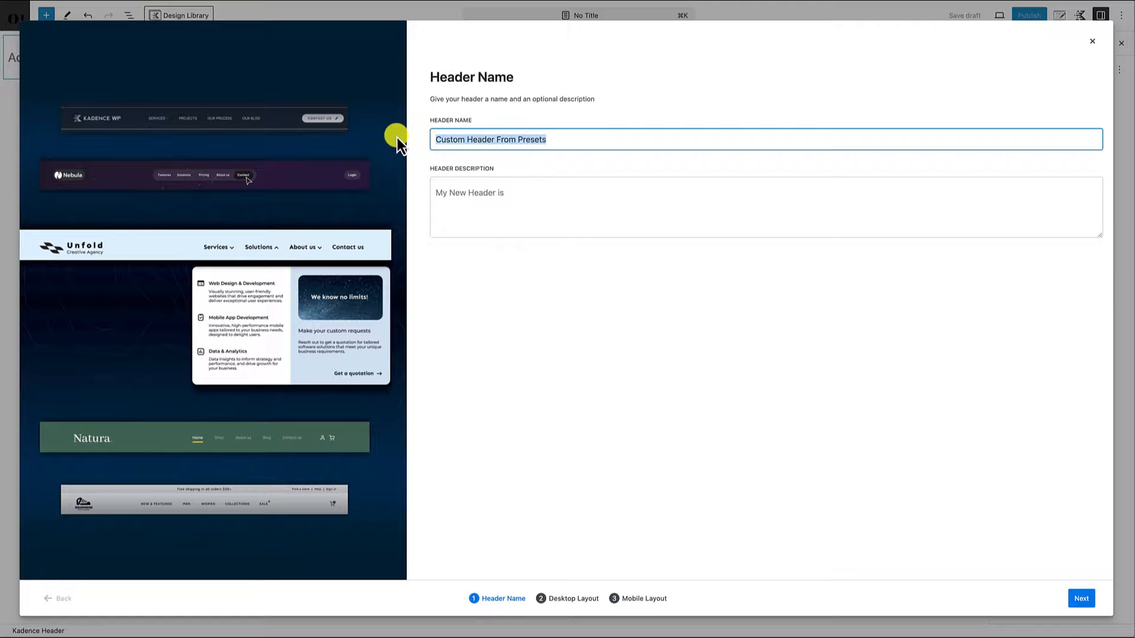
key(super+c)
click(463, 211)
key(super+v)
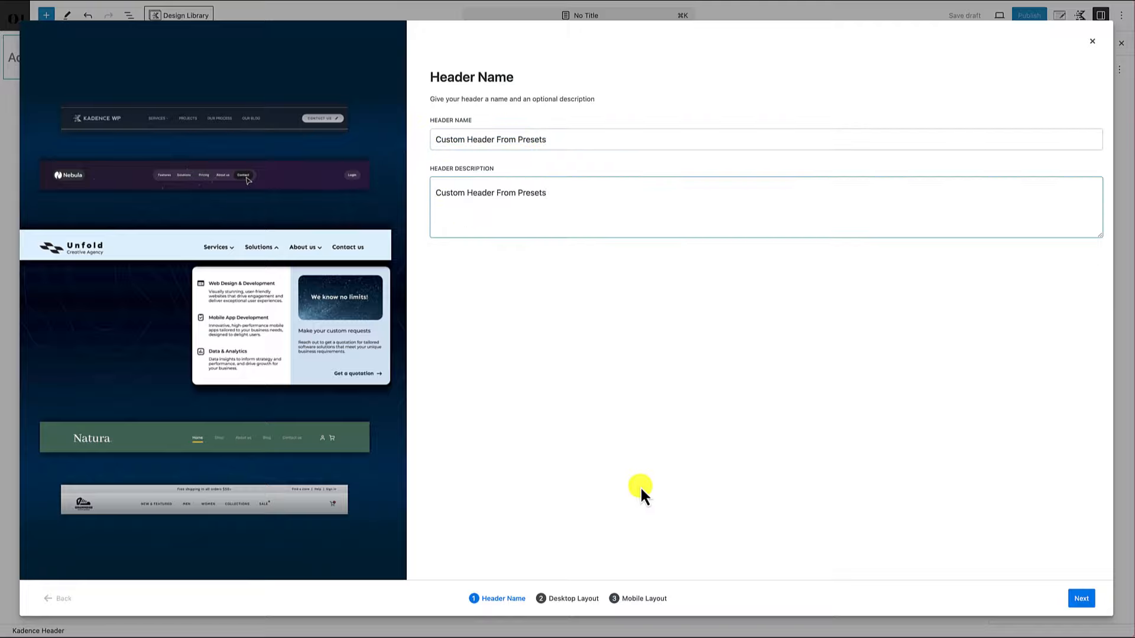
- Proceed to the desktop layout stage and compare the Basic and Multi Row header presets
click(1083, 603)
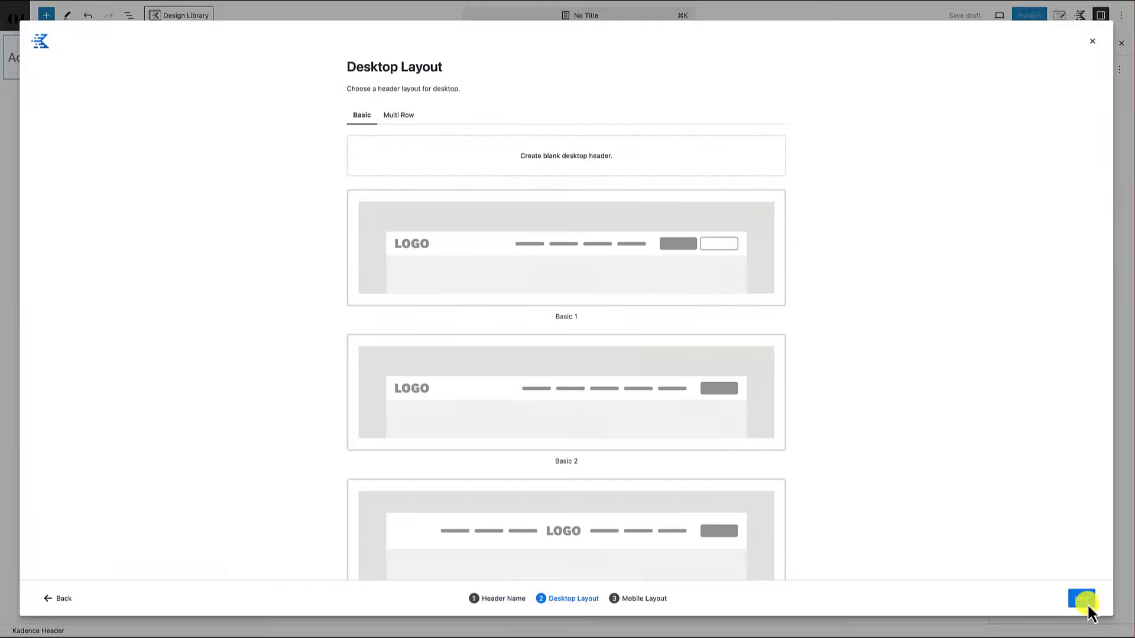
scroll(475, 330, down, 3)
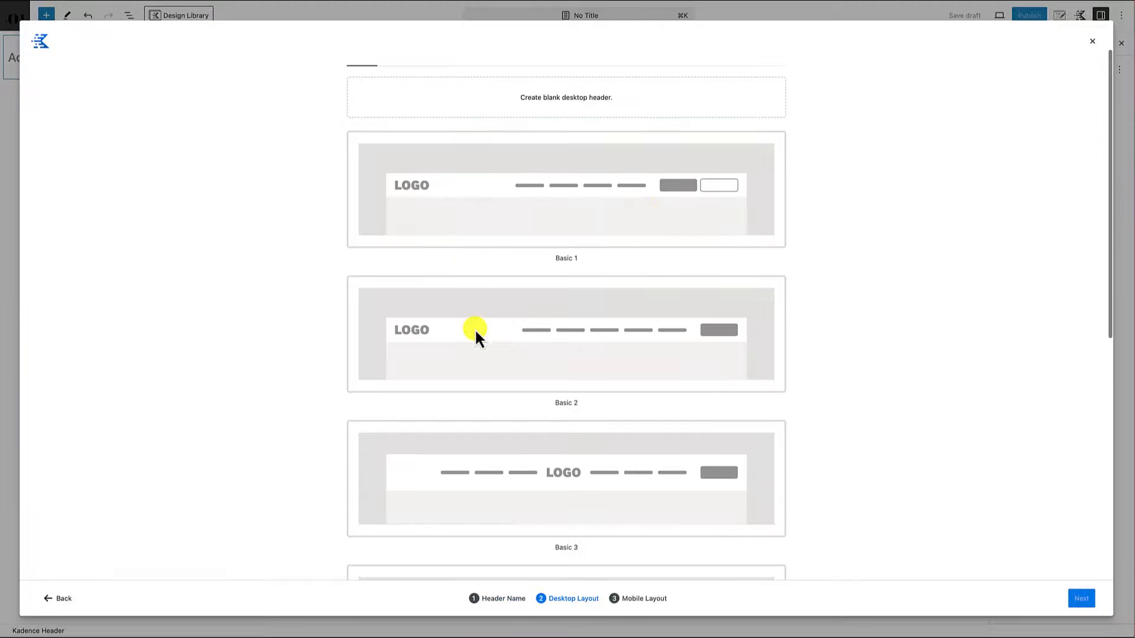
scroll(477, 337, down, 7)
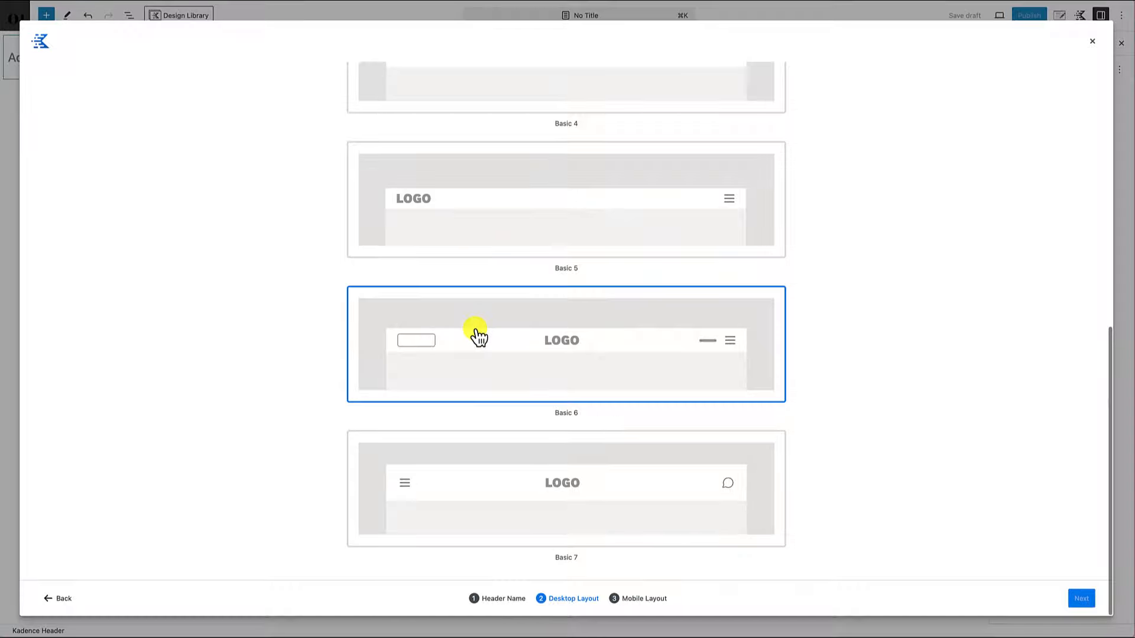
scroll(477, 338, up, 6)
scroll(474, 330, up, 5)
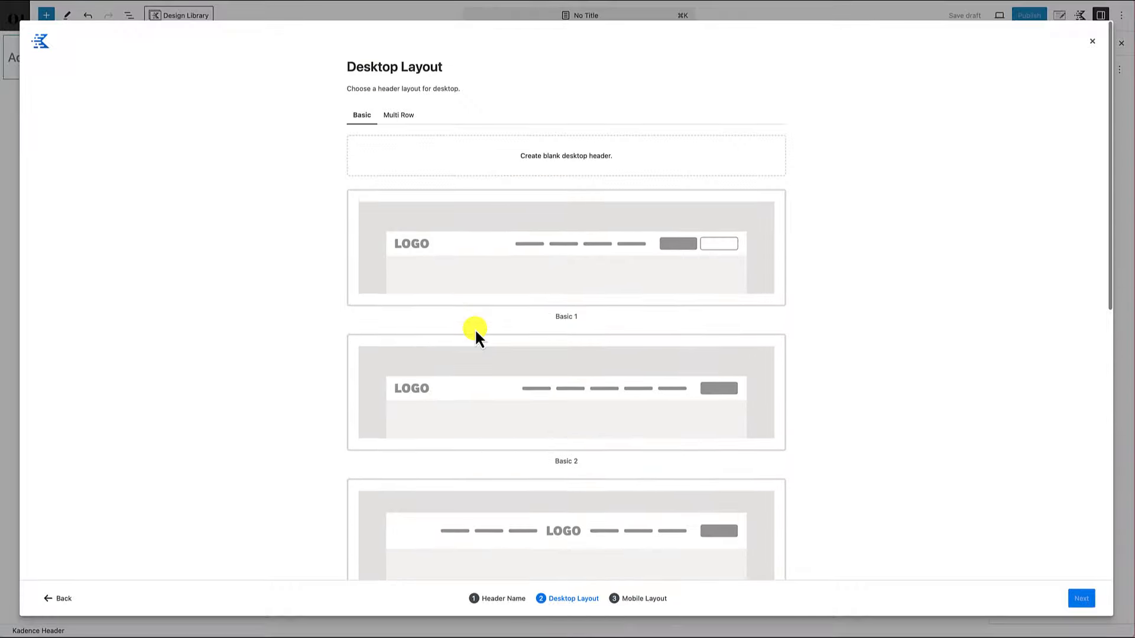
click(403, 116)
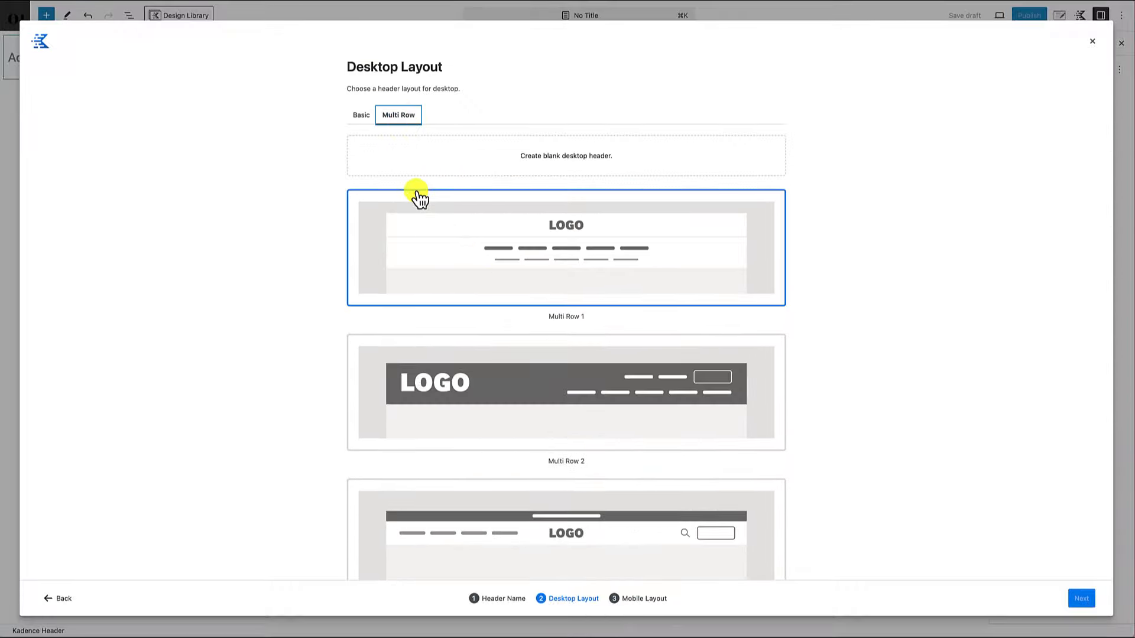
click(362, 115)
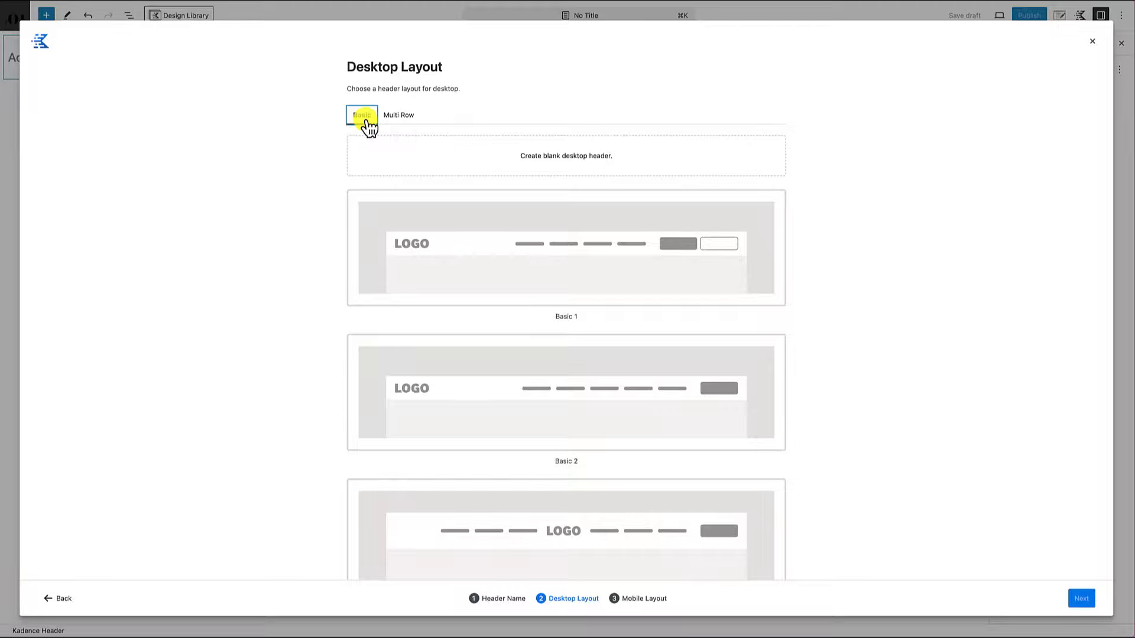
scroll(453, 283, down, 7)
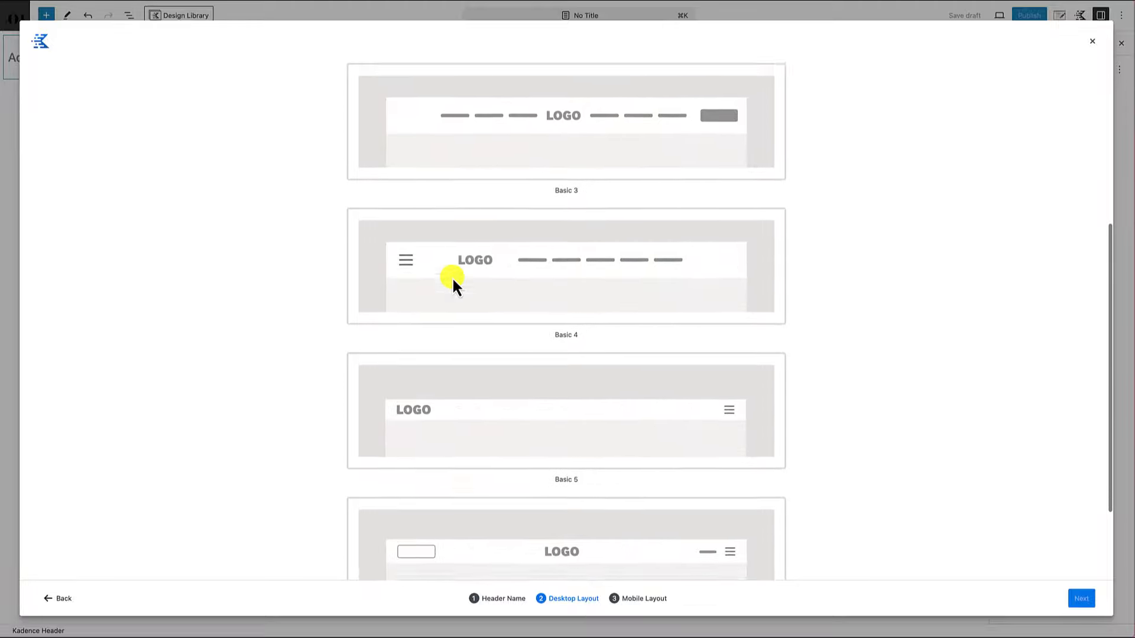
scroll(452, 278, down, 4)
scroll(452, 277, up, 6)
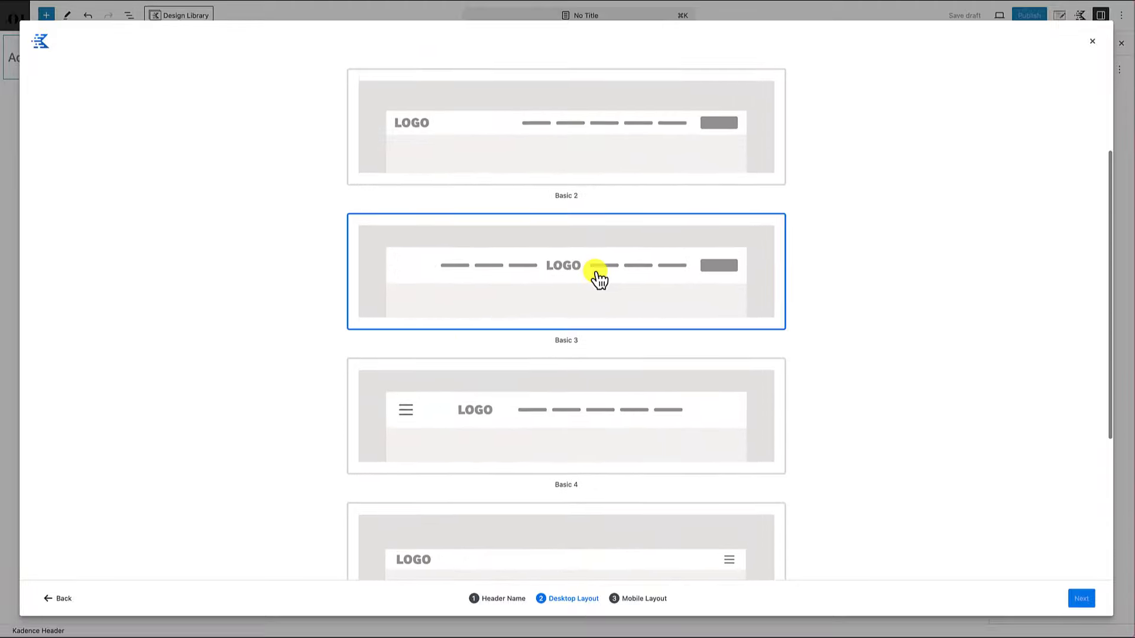
- Choose the Basic 4 desktop layout and the Mobile 1 tablet/mobile layout for the new header
scroll(597, 275, down, 1)
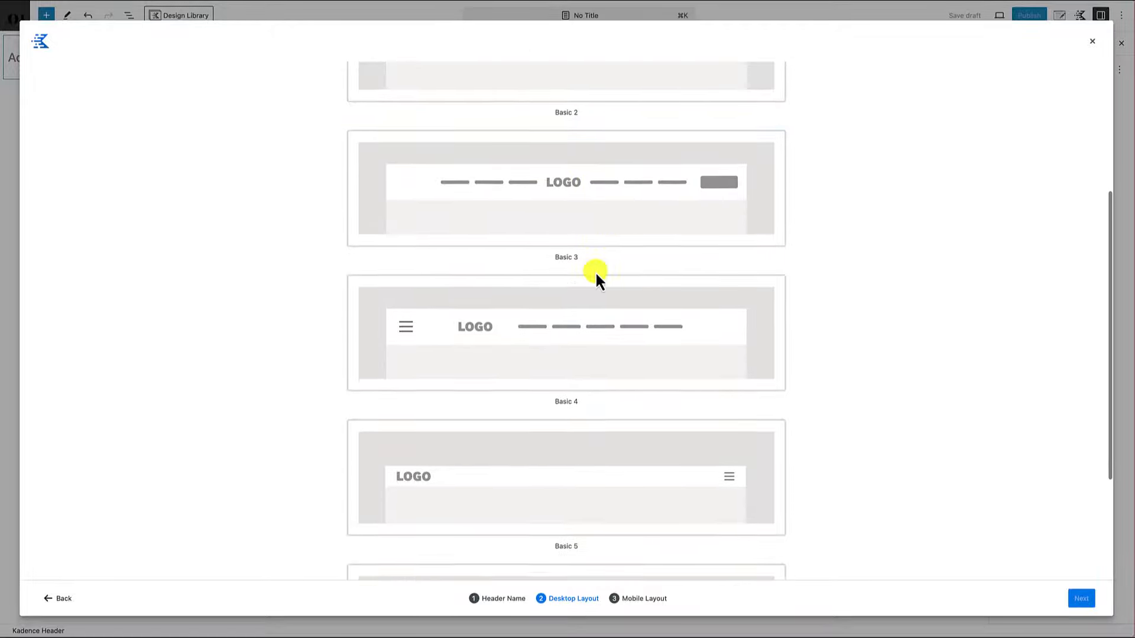
scroll(596, 275, up, 4)
scroll(597, 275, down, 7)
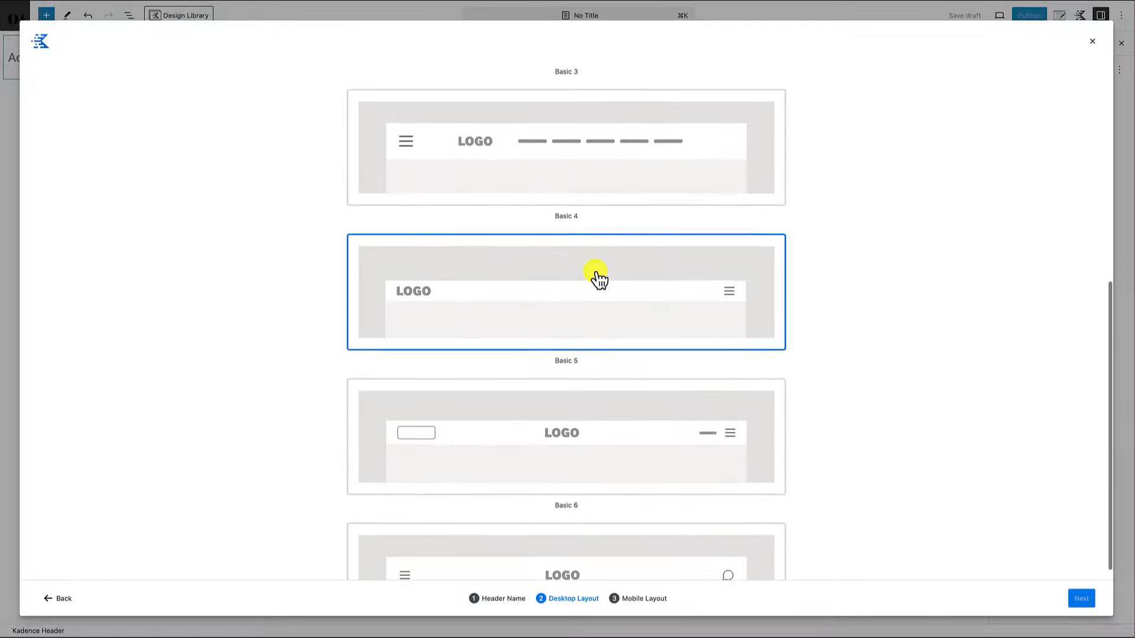
scroll(599, 307, down, 2)
scroll(598, 307, up, 10)
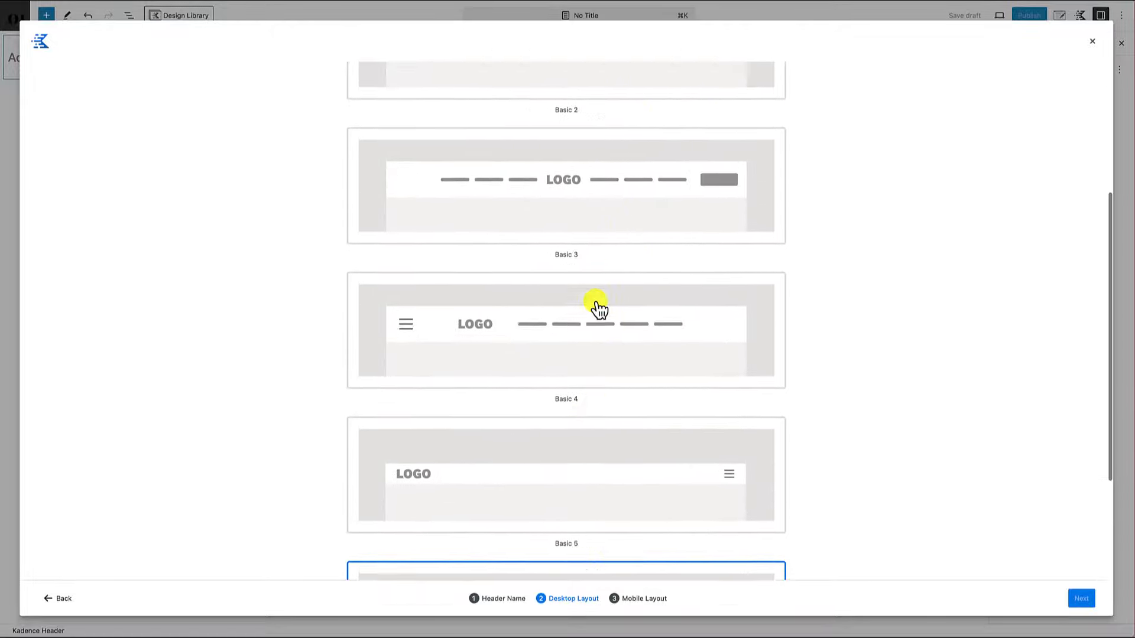
scroll(598, 308, down, 10)
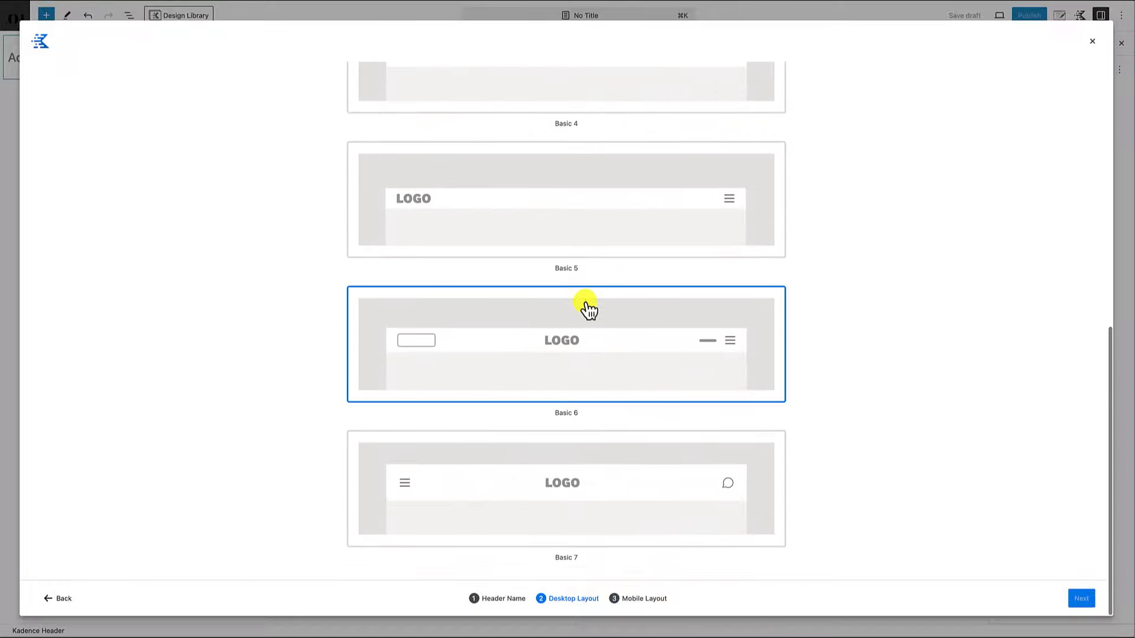
scroll(675, 219, up, 2)
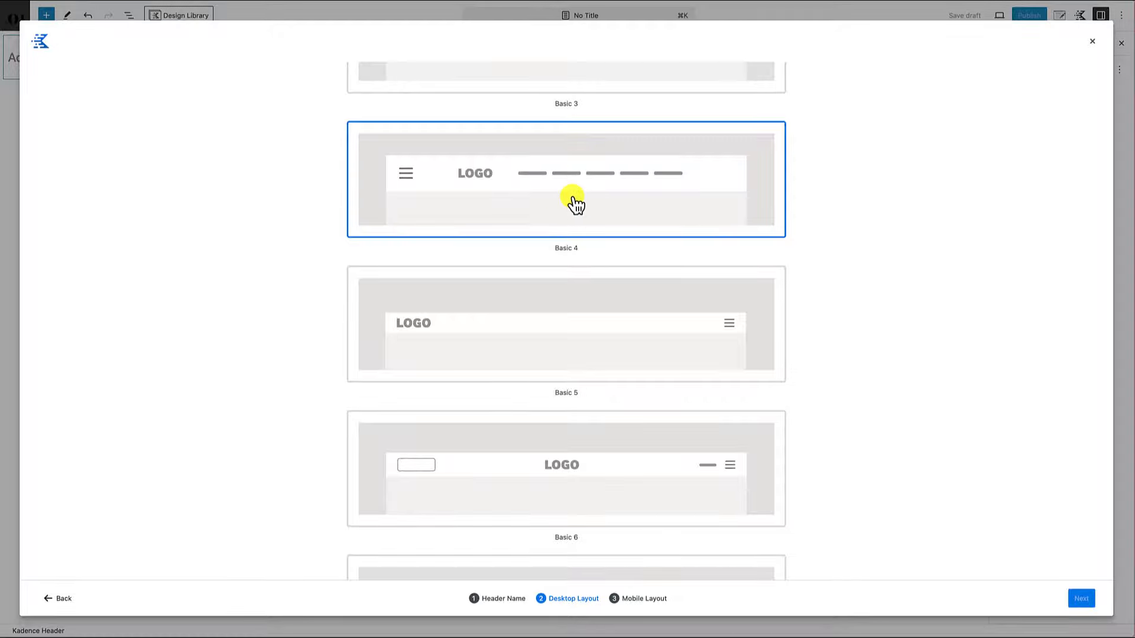
click(570, 198)
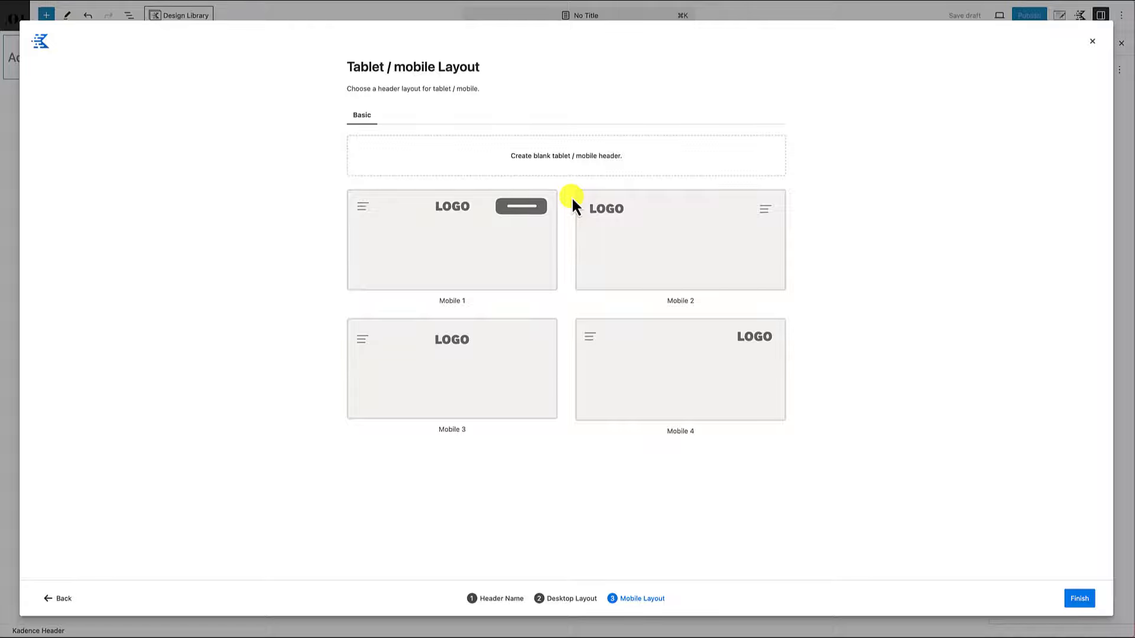
click(461, 241)
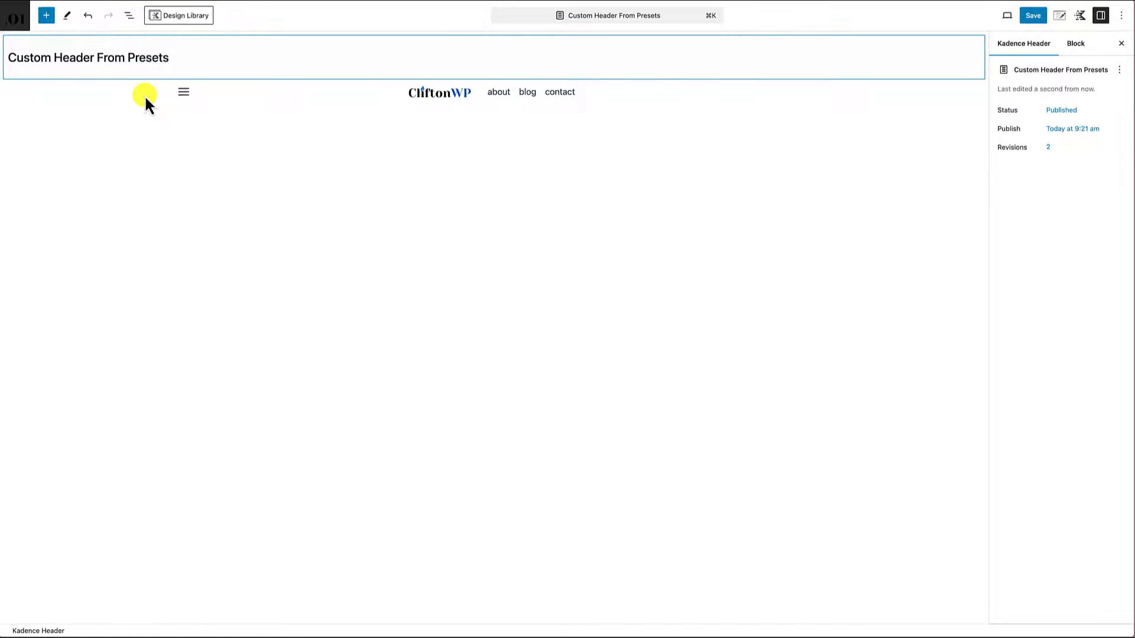
- Expand the Header (Adv) block and its Off Canvas section in the block structure, and open the header's visual builder
click(130, 16)
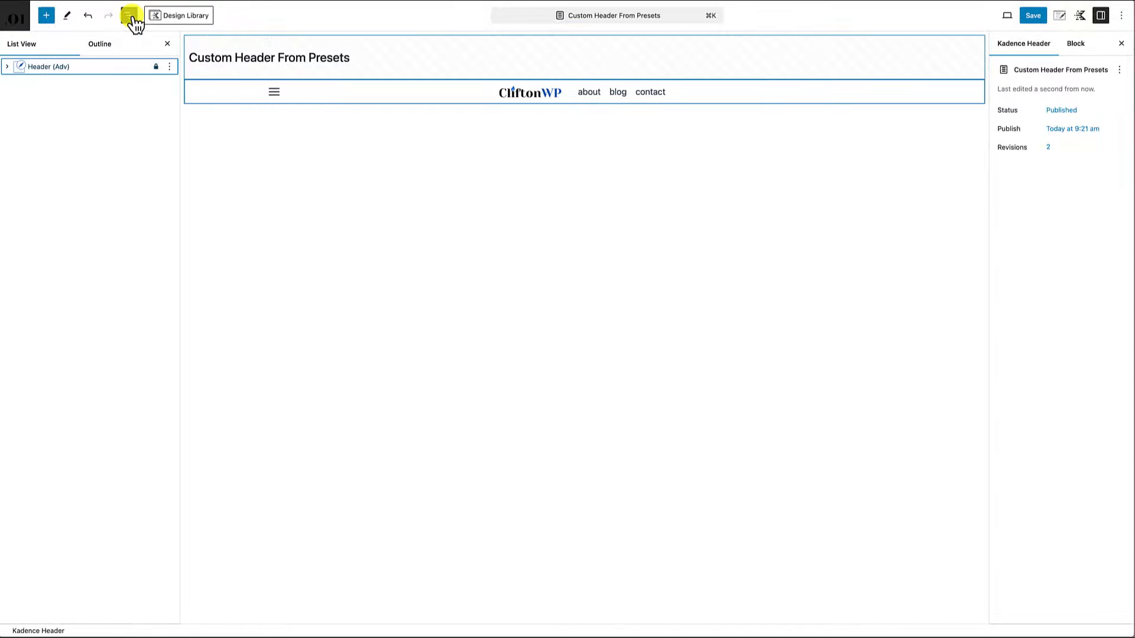
click(70, 67)
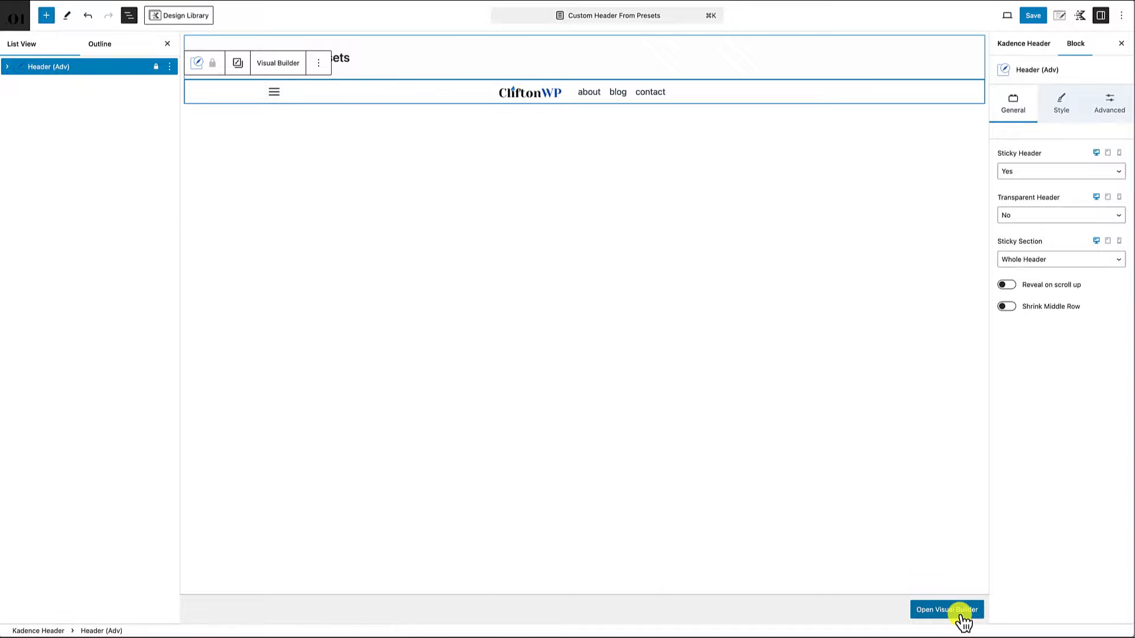
click(7, 67)
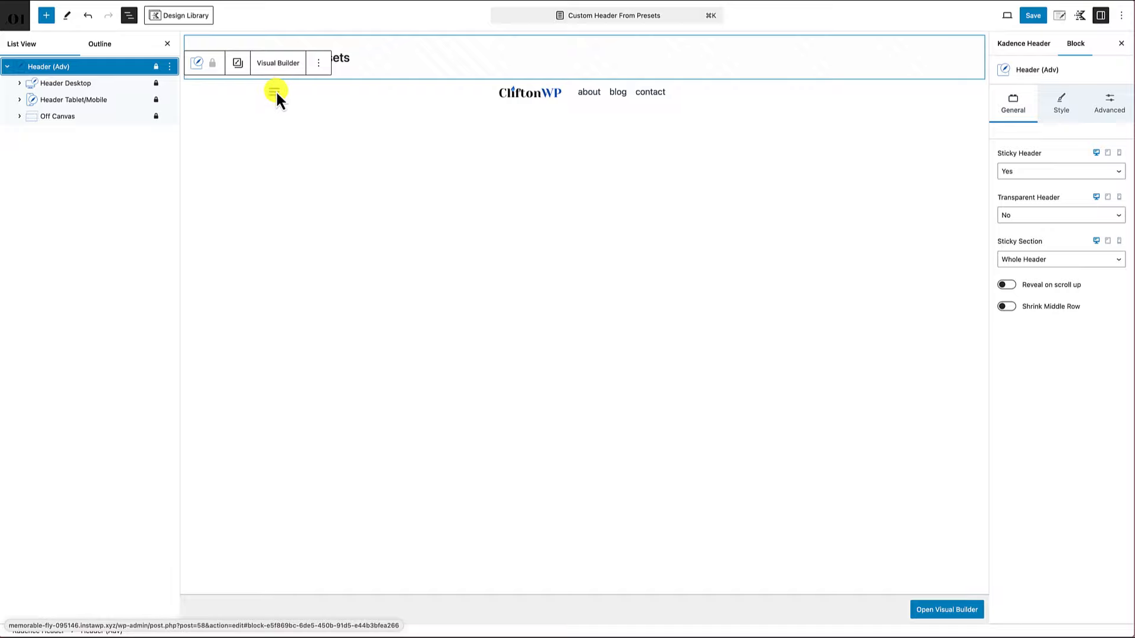
click(20, 116)
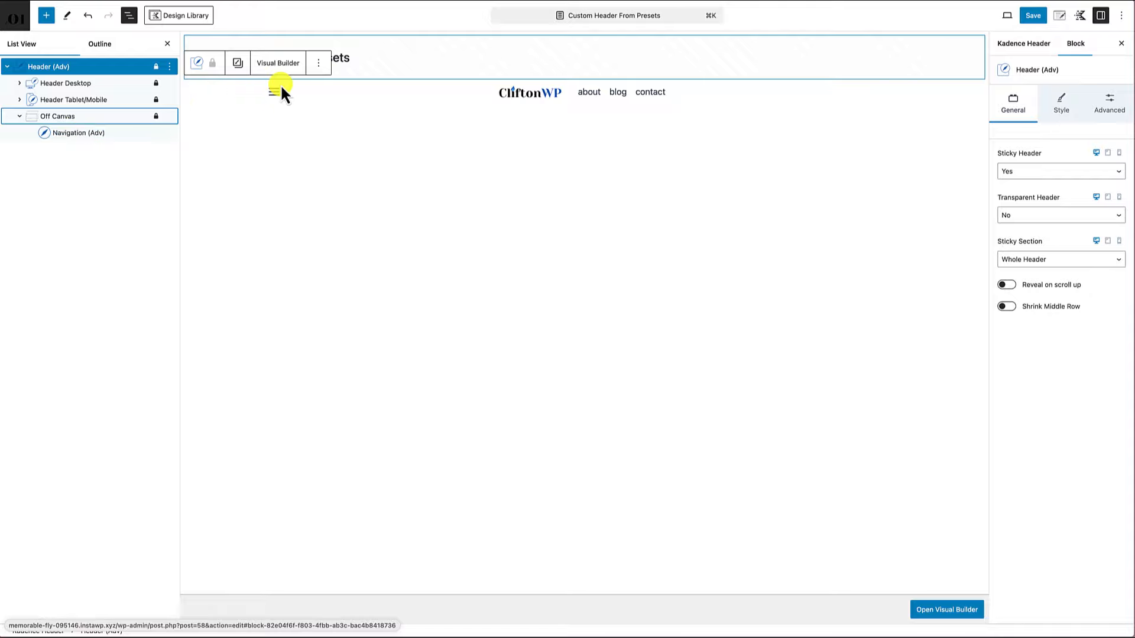
click(947, 611)
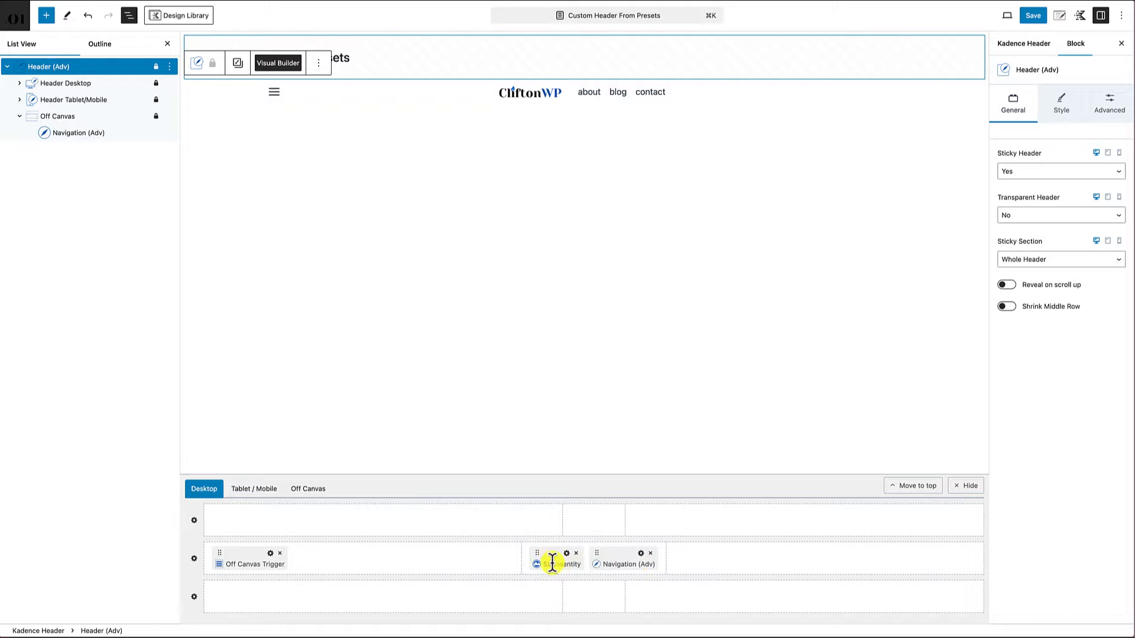
- Rearrange the desktop middle row with Site Identity in the left section and Off Canvas Trigger in the right section
drag(539, 558, 231, 551)
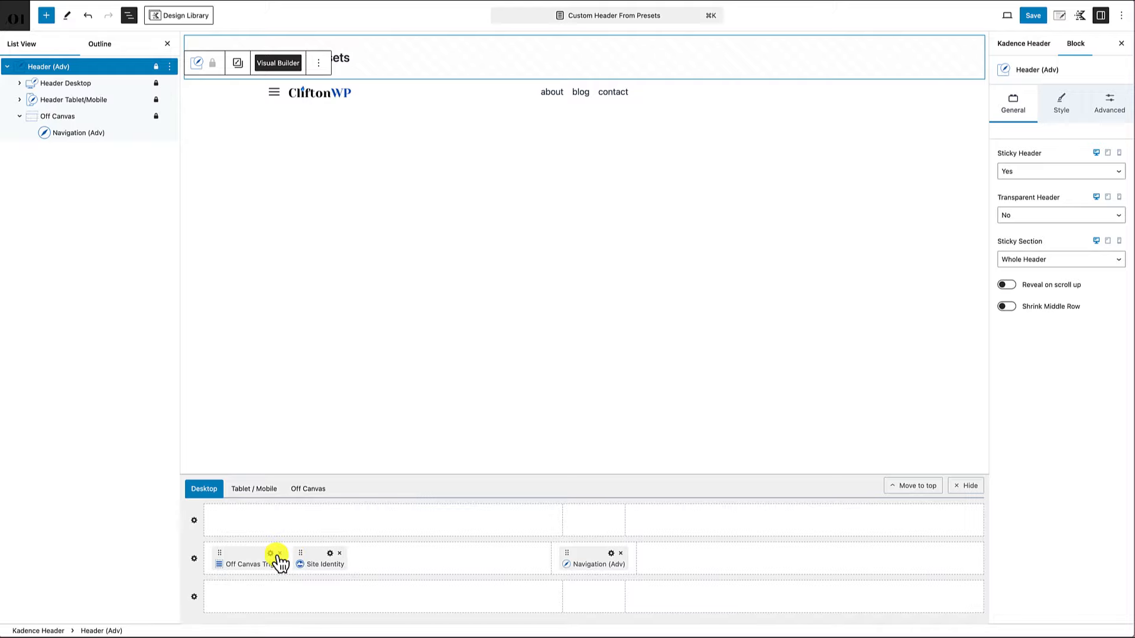
drag(222, 556, 902, 562)
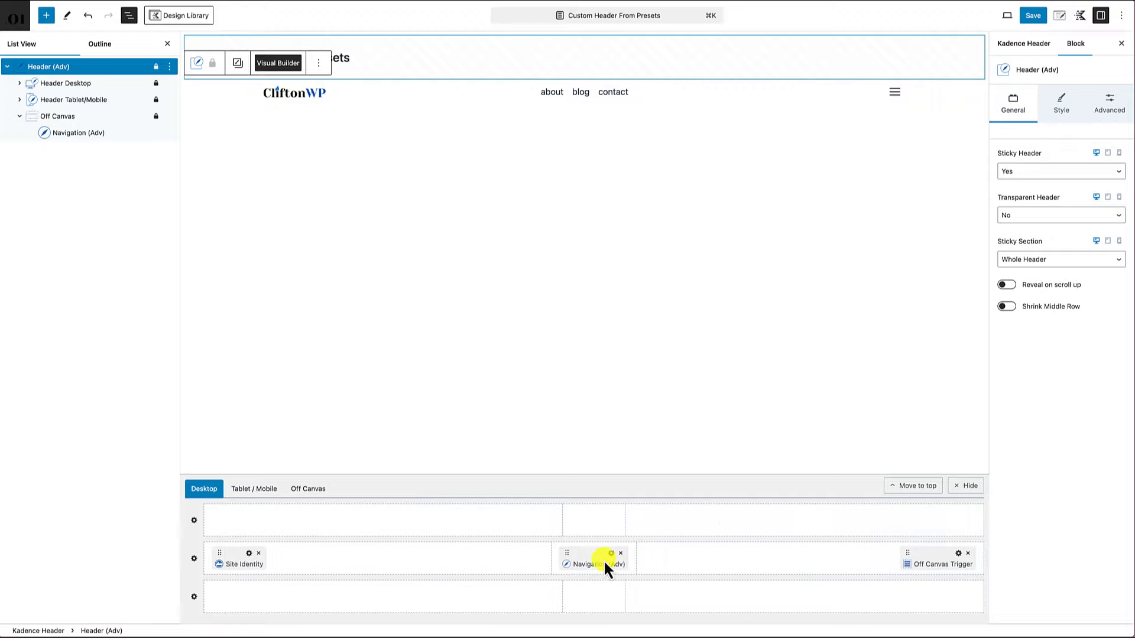
click(166, 44)
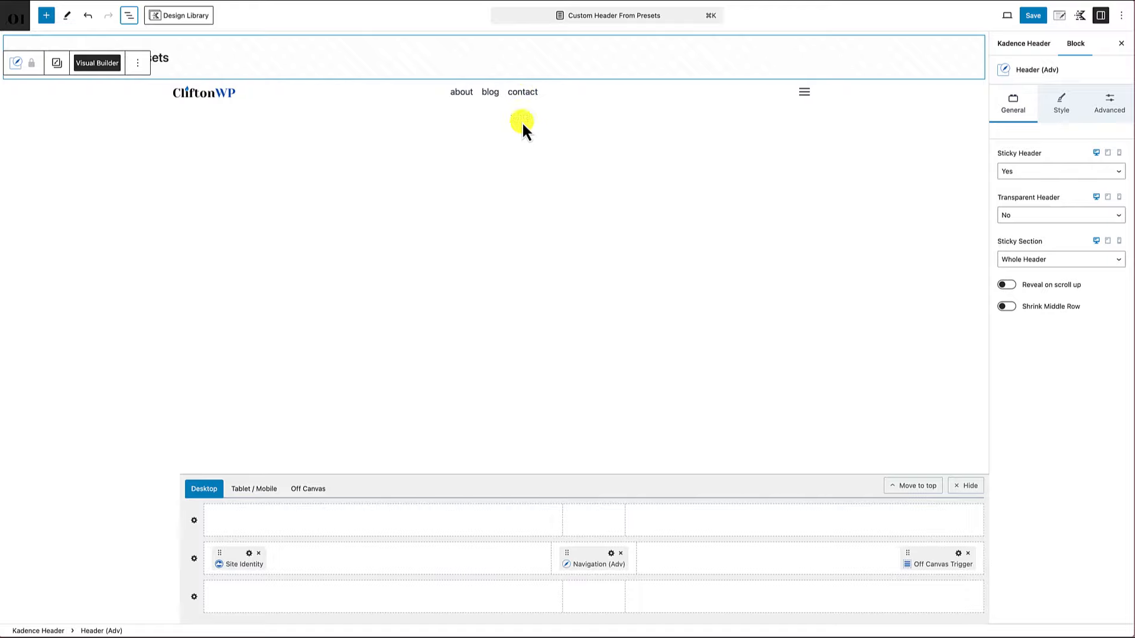
- Assign the imported Primary Navigation menu to the desktop header's Navigation (Adv) block and finish editing the menu
click(612, 555)
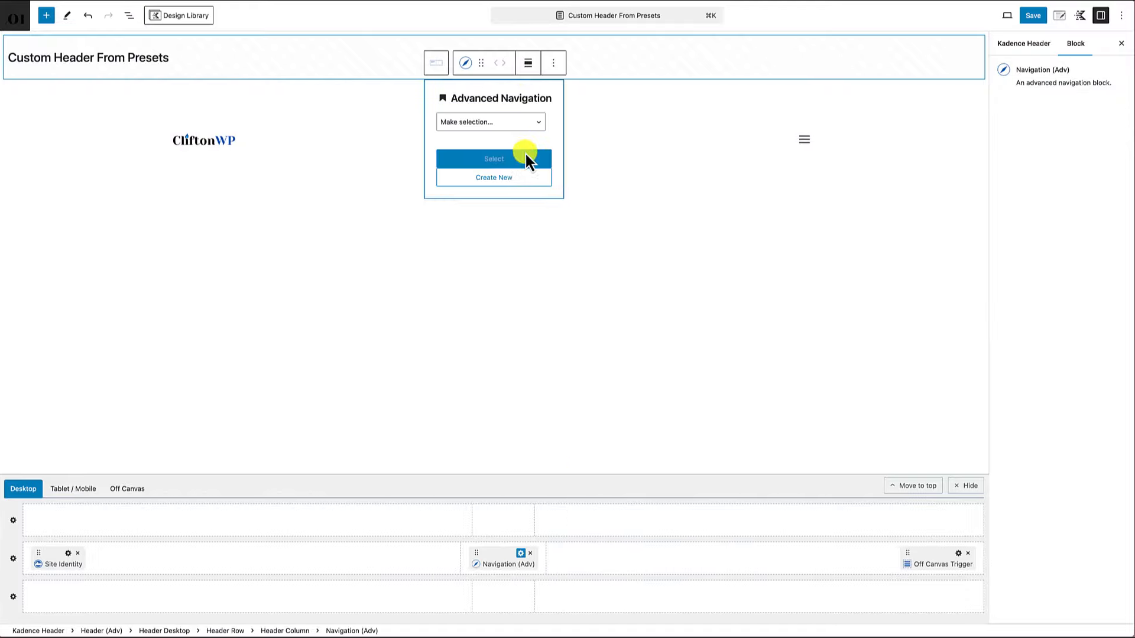
click(538, 123)
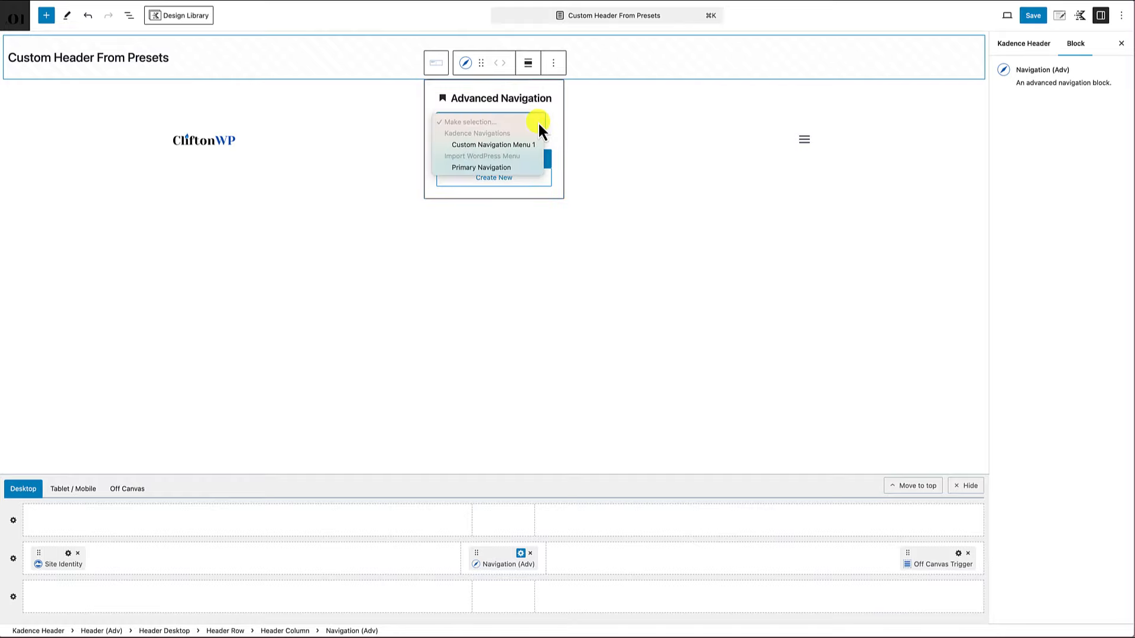
click(480, 168)
click(502, 160)
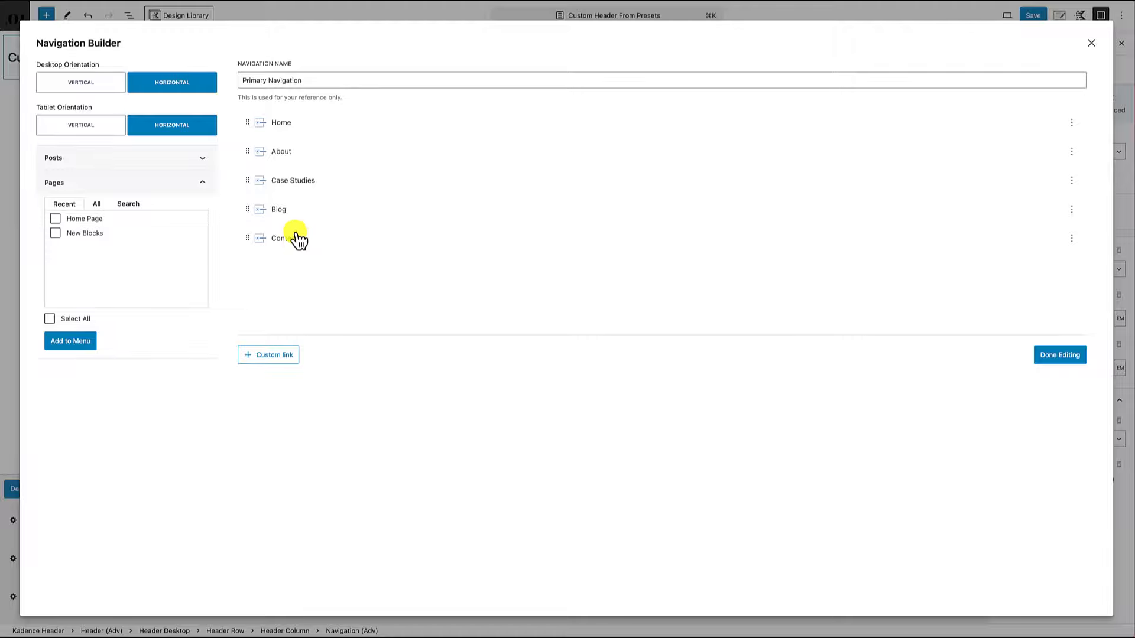
click(1058, 354)
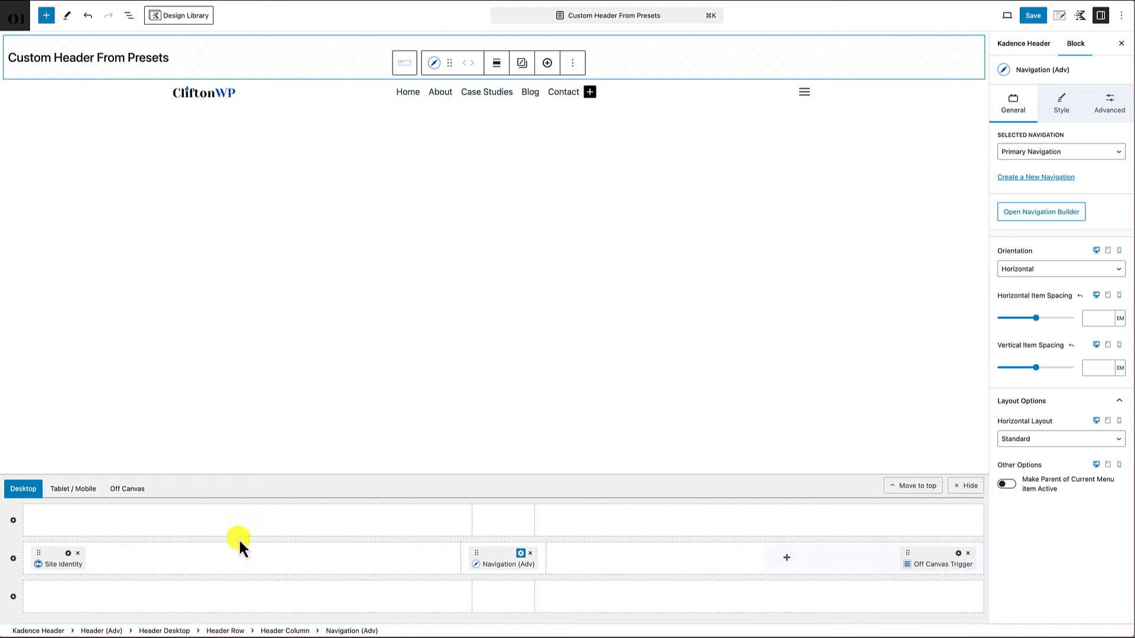
- Assign Custom Navigation Menu 1 to the Navigation (Adv) block in the off-canvas area
click(126, 494)
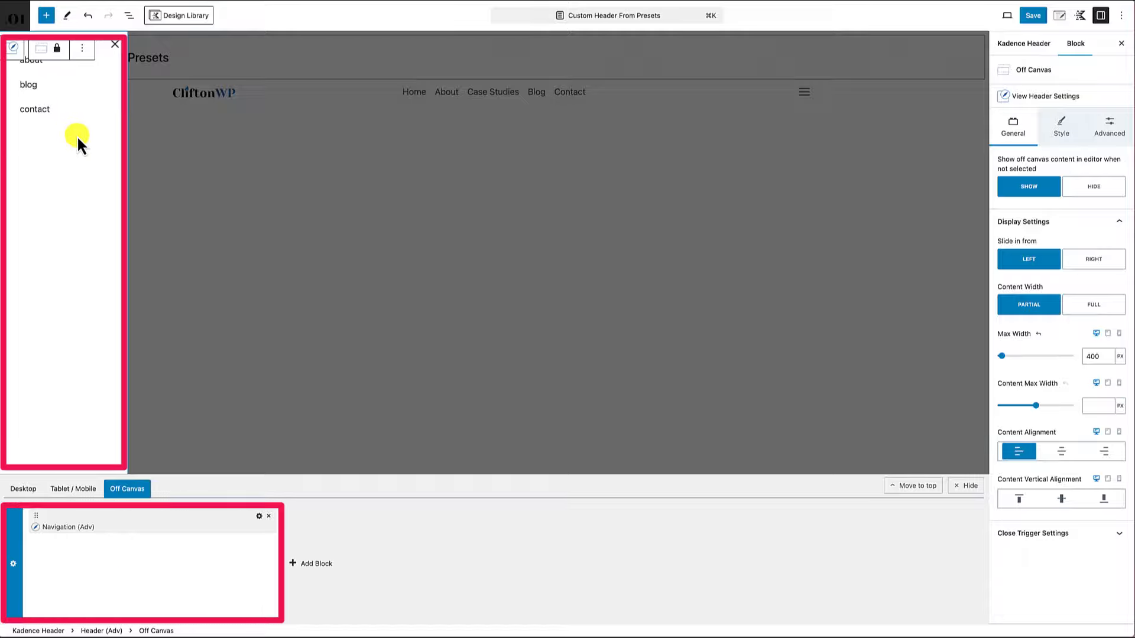
click(39, 112)
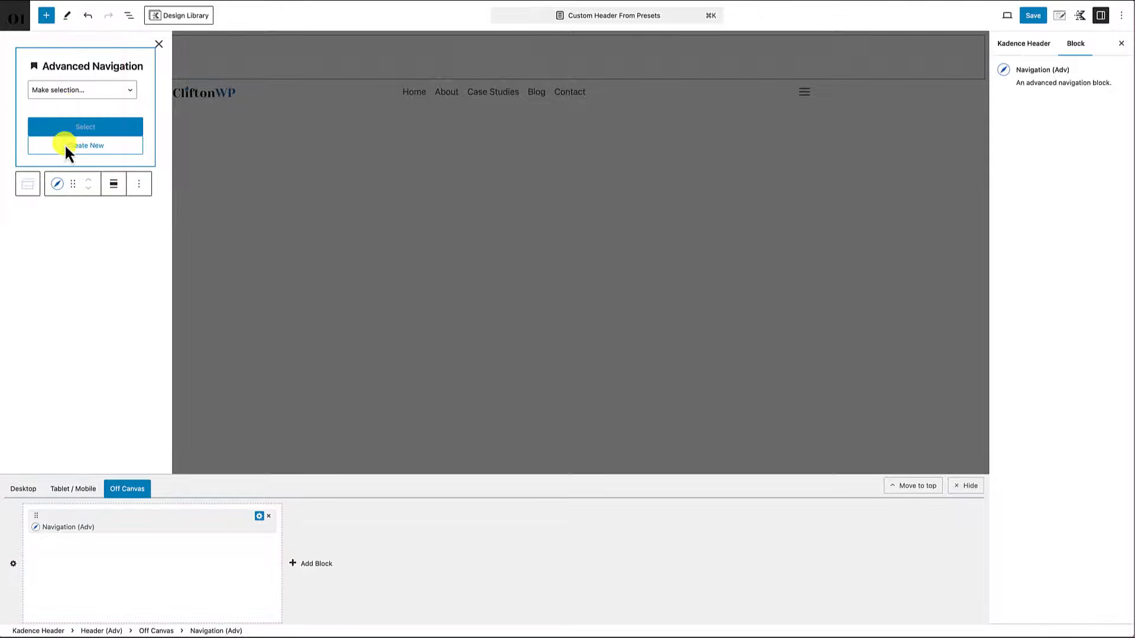
click(130, 90)
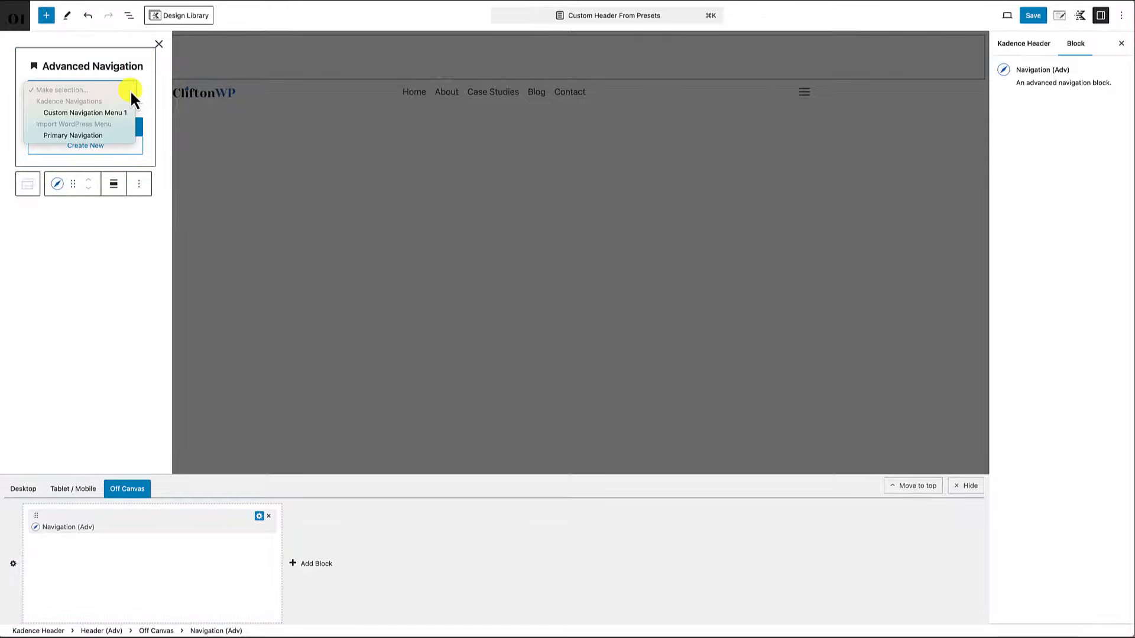
click(107, 115)
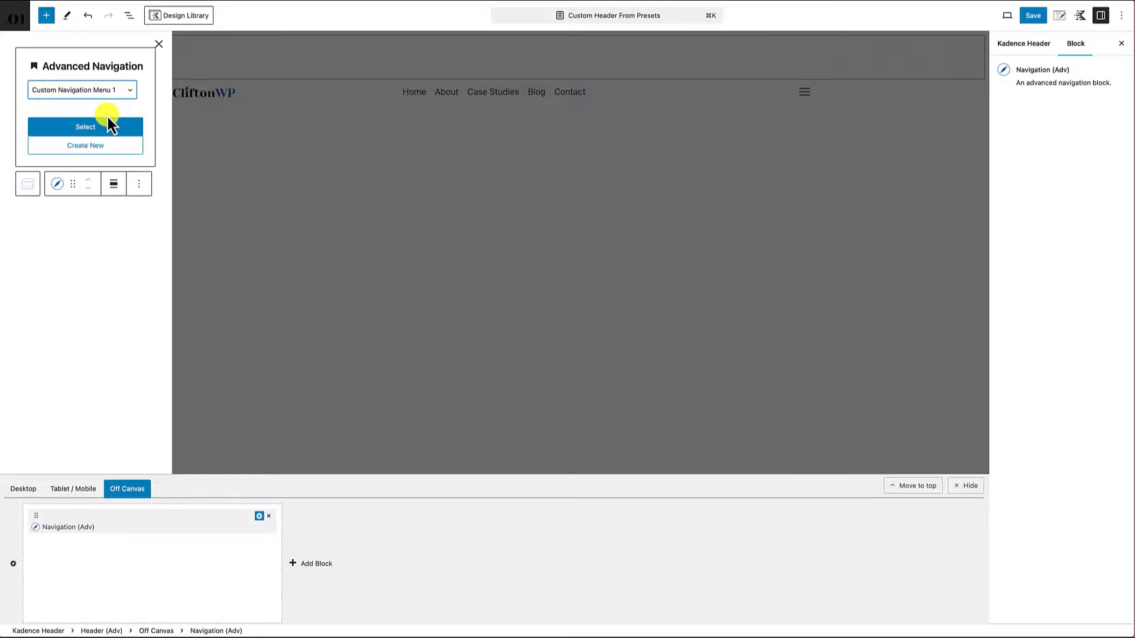
click(89, 131)
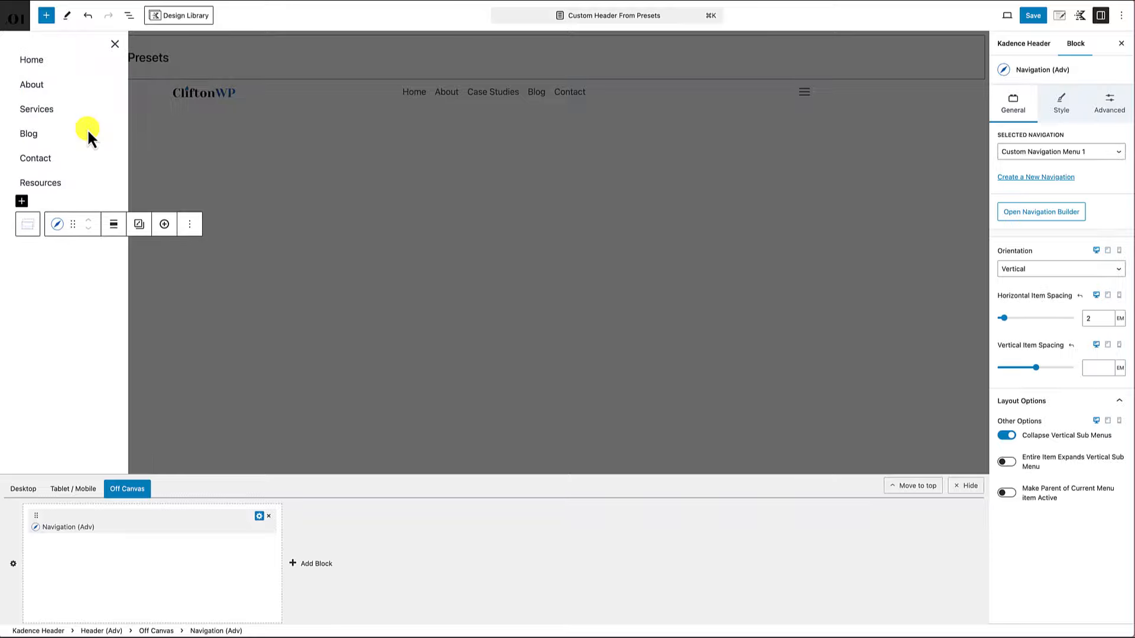
- Browse the full library of blocks that can be added to the off-canvas area
click(57, 302)
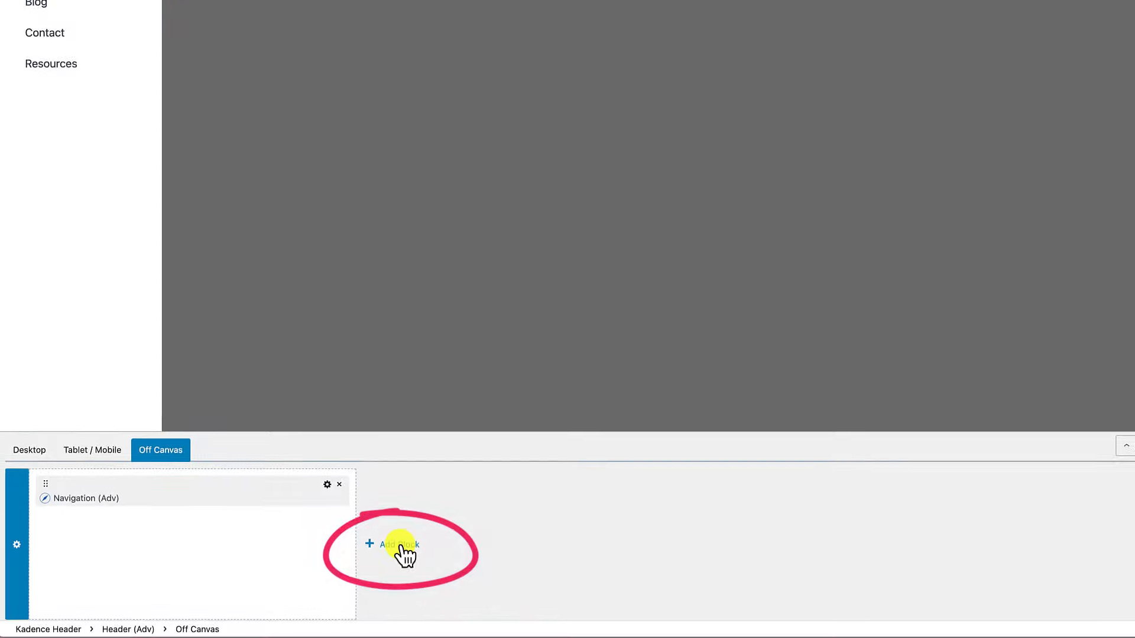
click(399, 544)
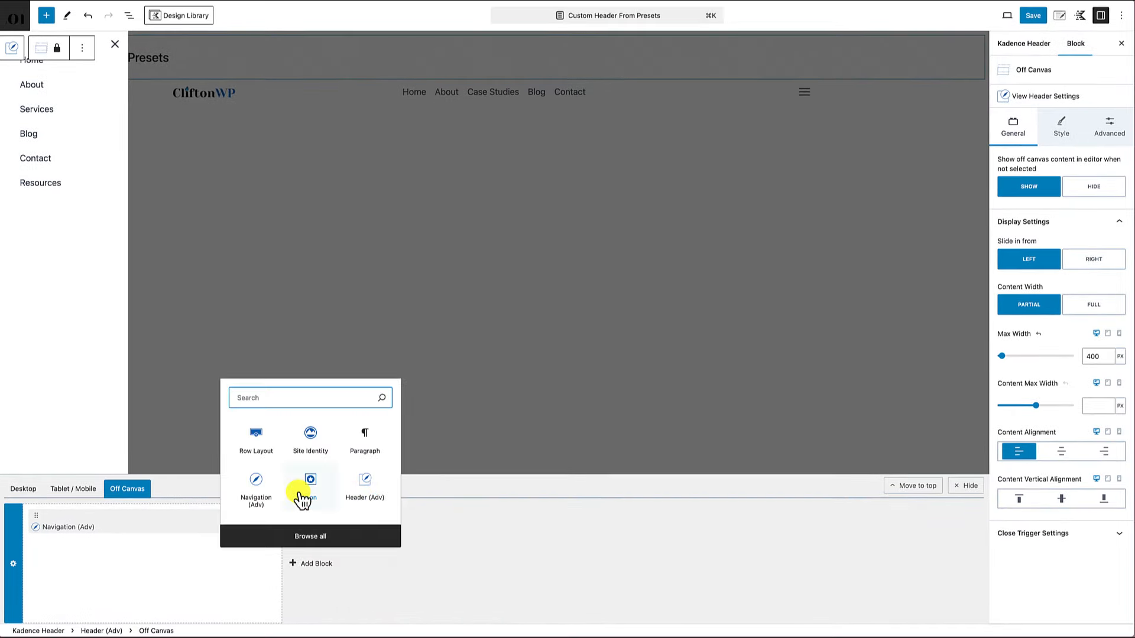
click(314, 539)
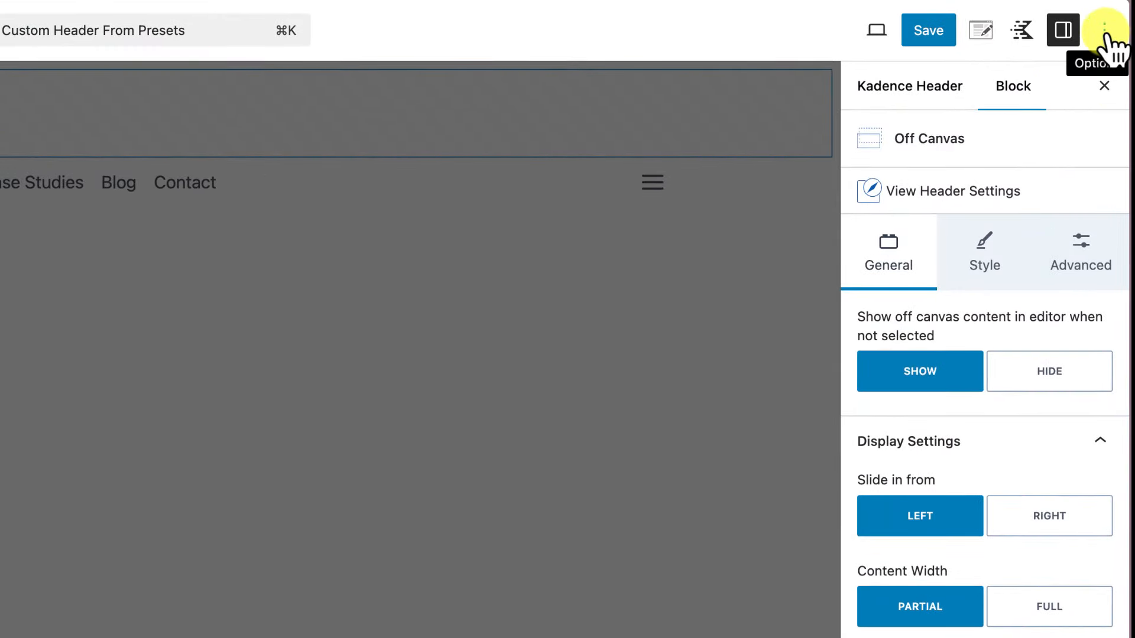
- Enable the Top toolbar view option in the editor
click(1105, 33)
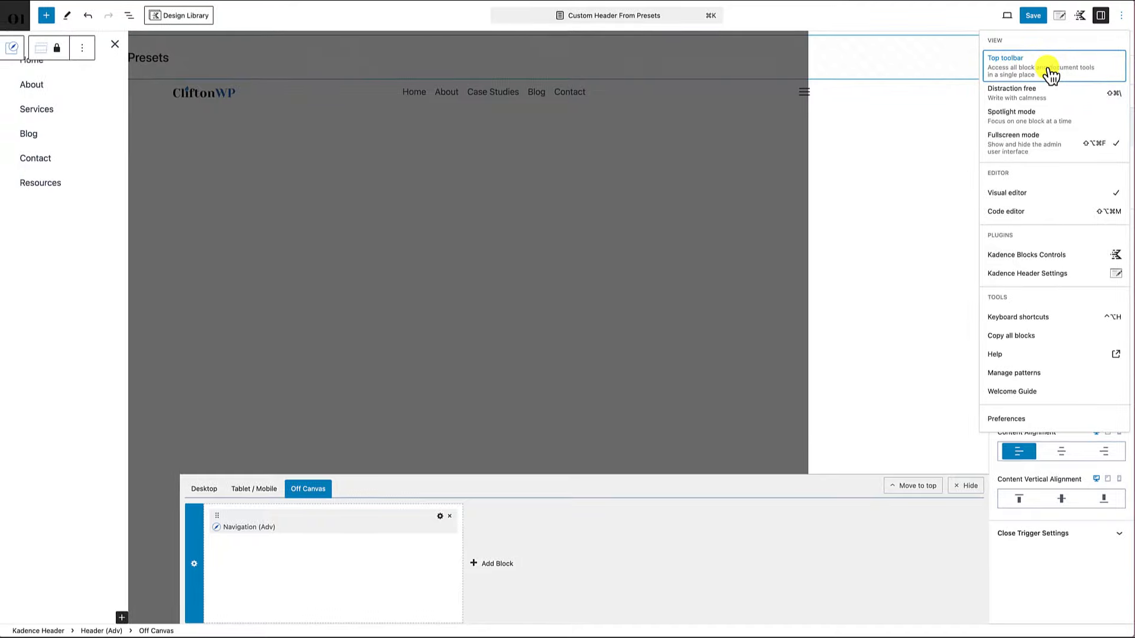
click(1050, 73)
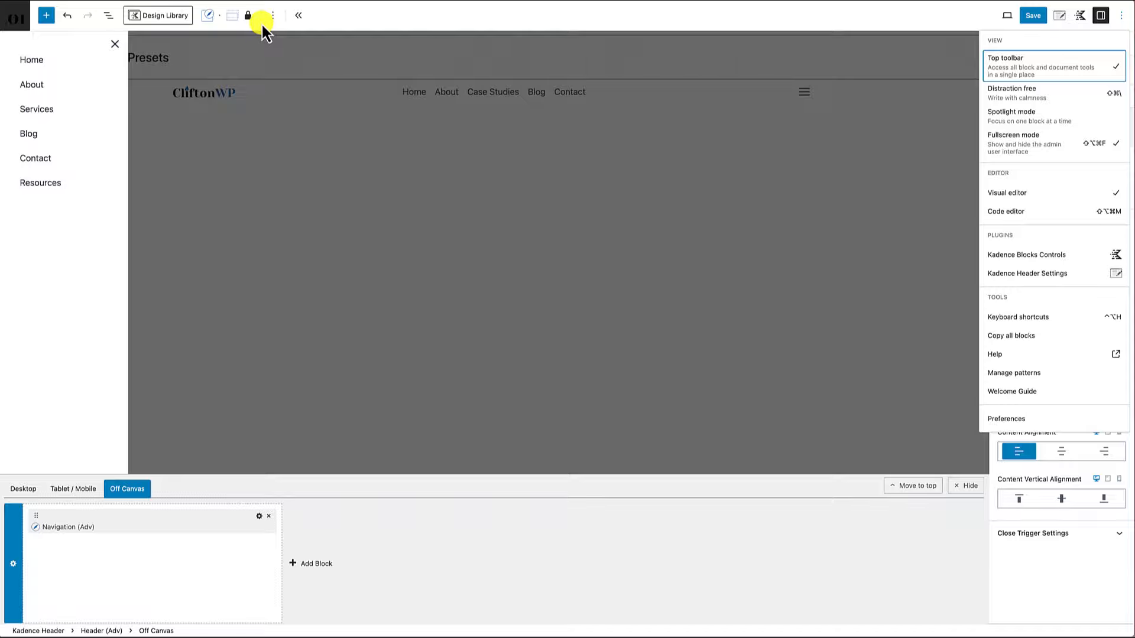
click(1120, 17)
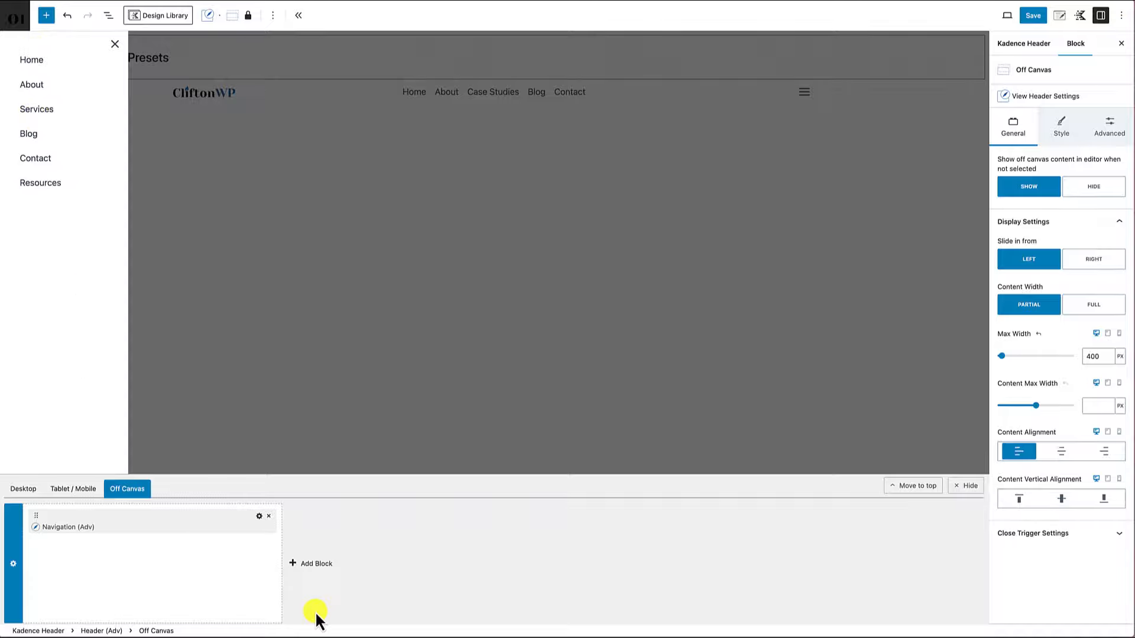
- Add a Buttons (Adv) block beneath the off-canvas menu, labelled "Get Estimate", with its button width set to Full
click(316, 564)
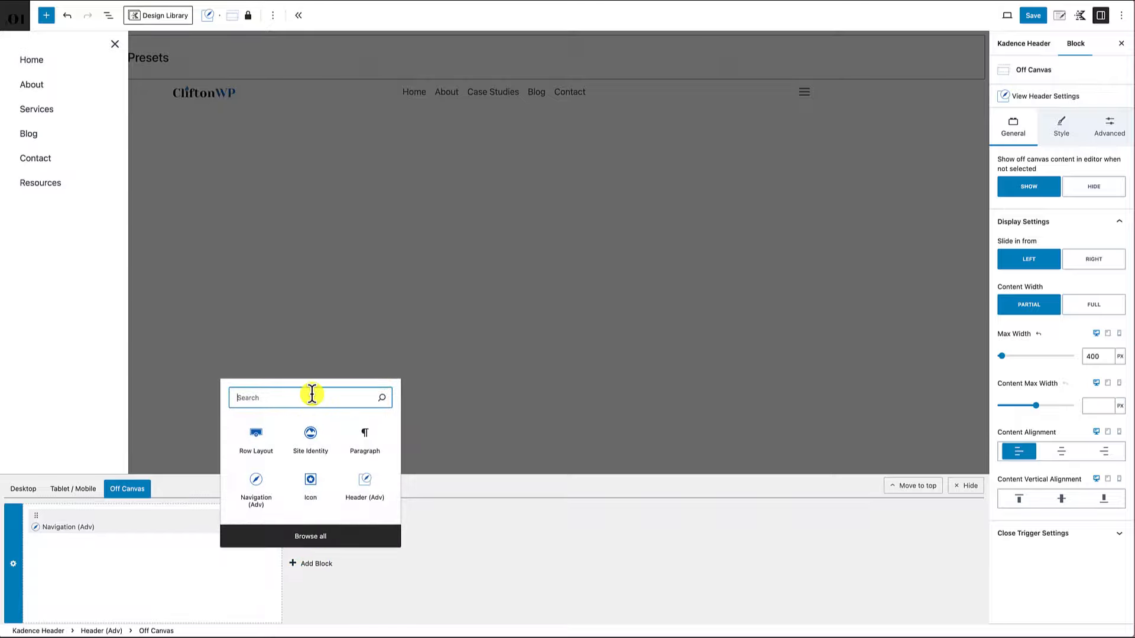
text(button)
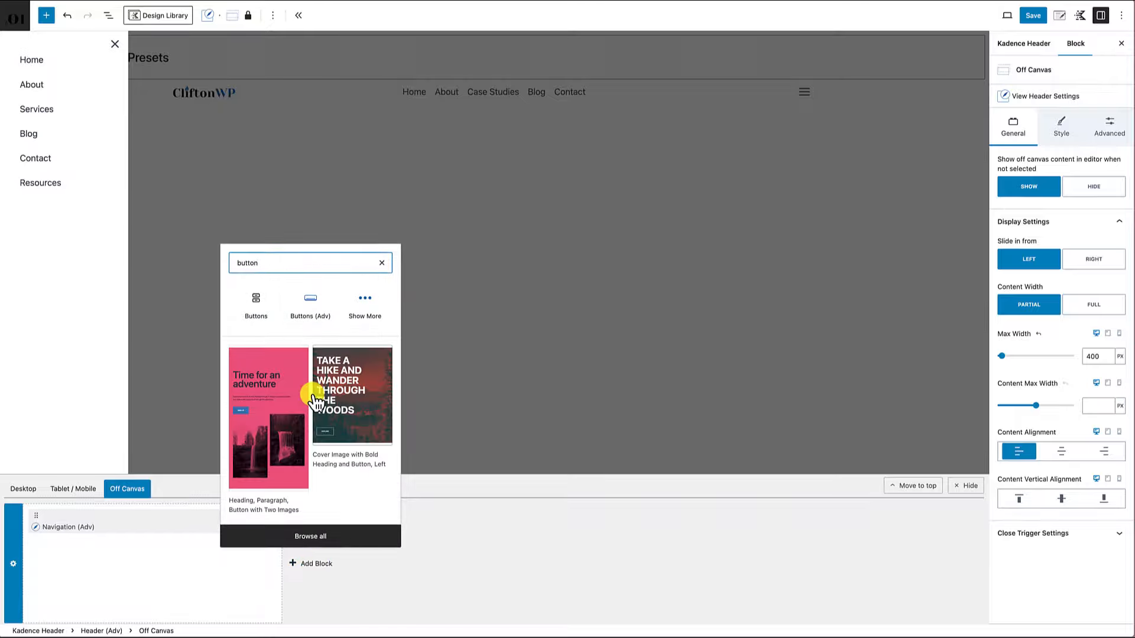
click(312, 299)
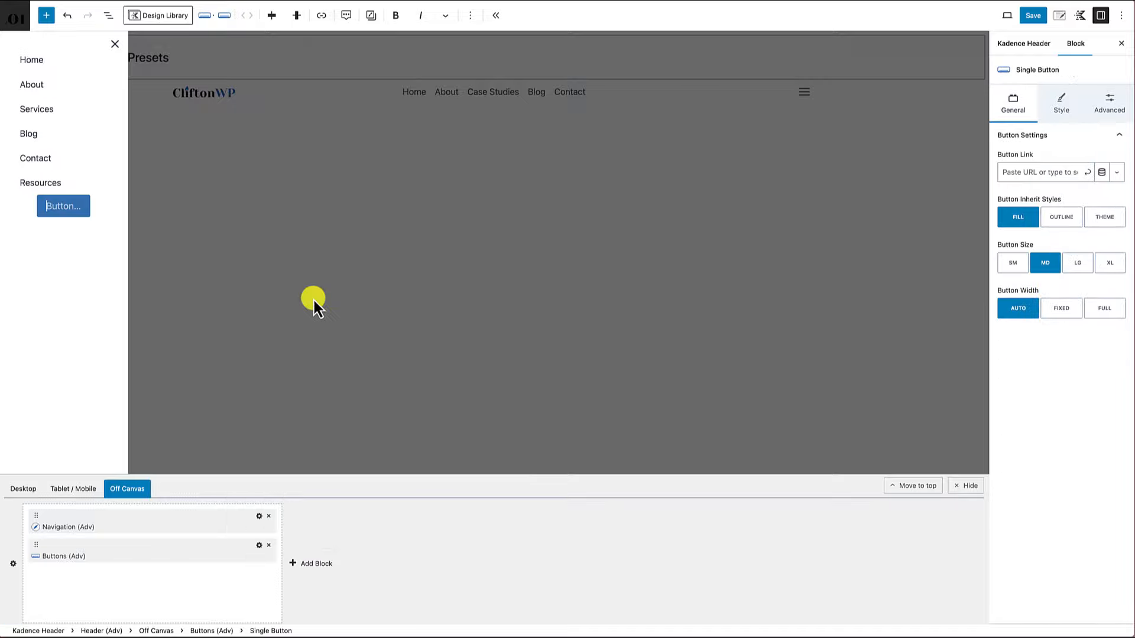
click(60, 208)
text(Get Estimate)
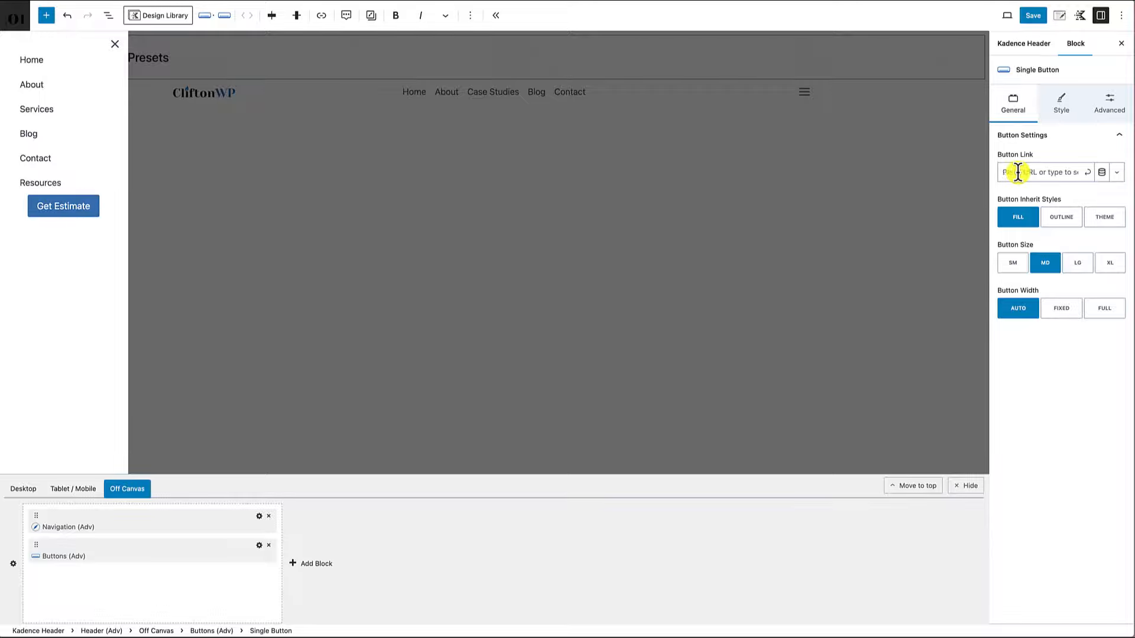
click(1104, 308)
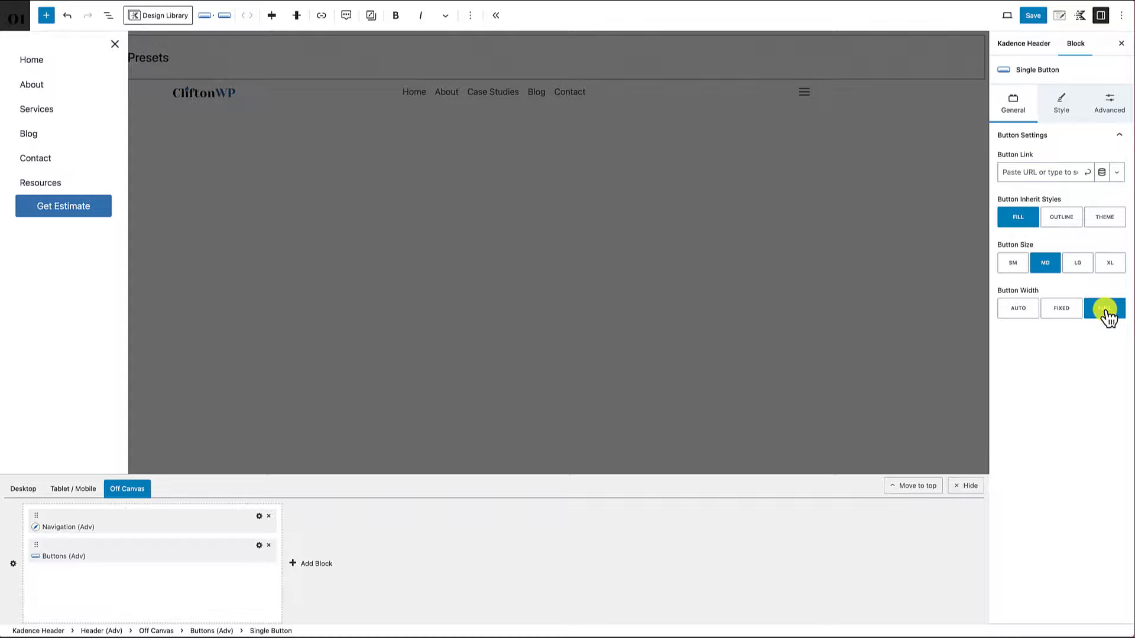
- Set the "Get Estimate" button's typography to uppercase letter case and SM font size
click(1062, 109)
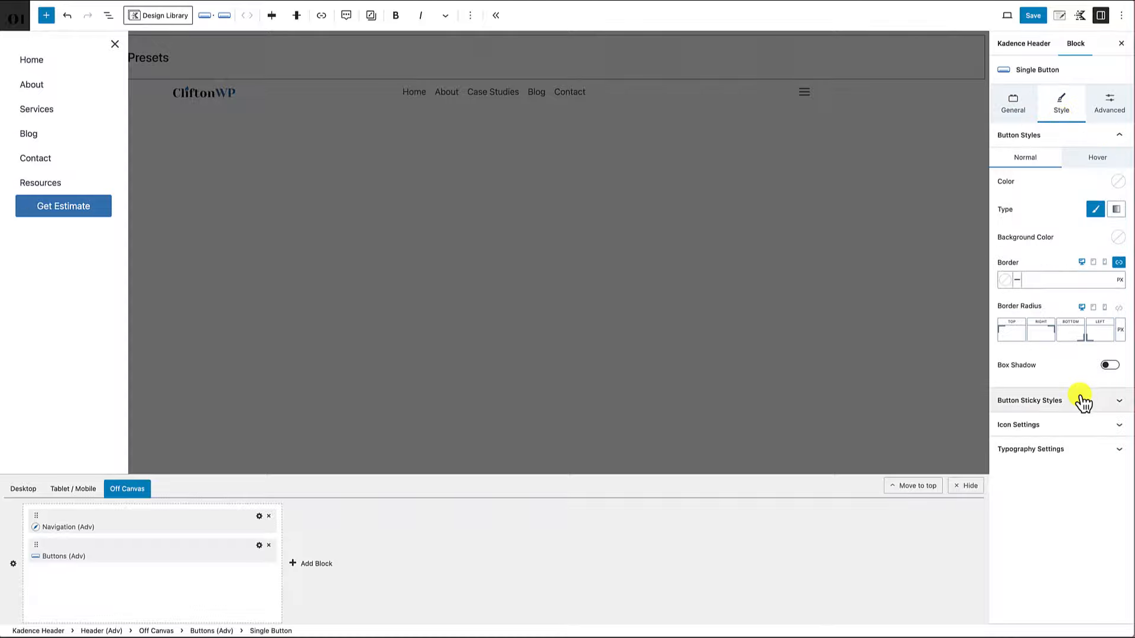
click(1062, 451)
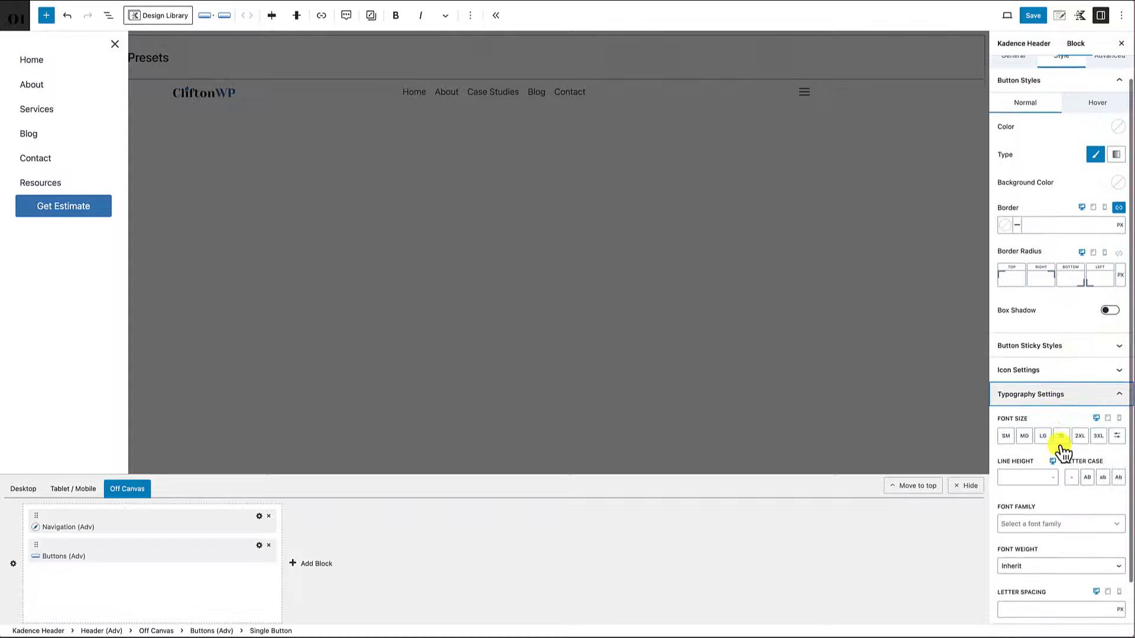
click(1087, 472)
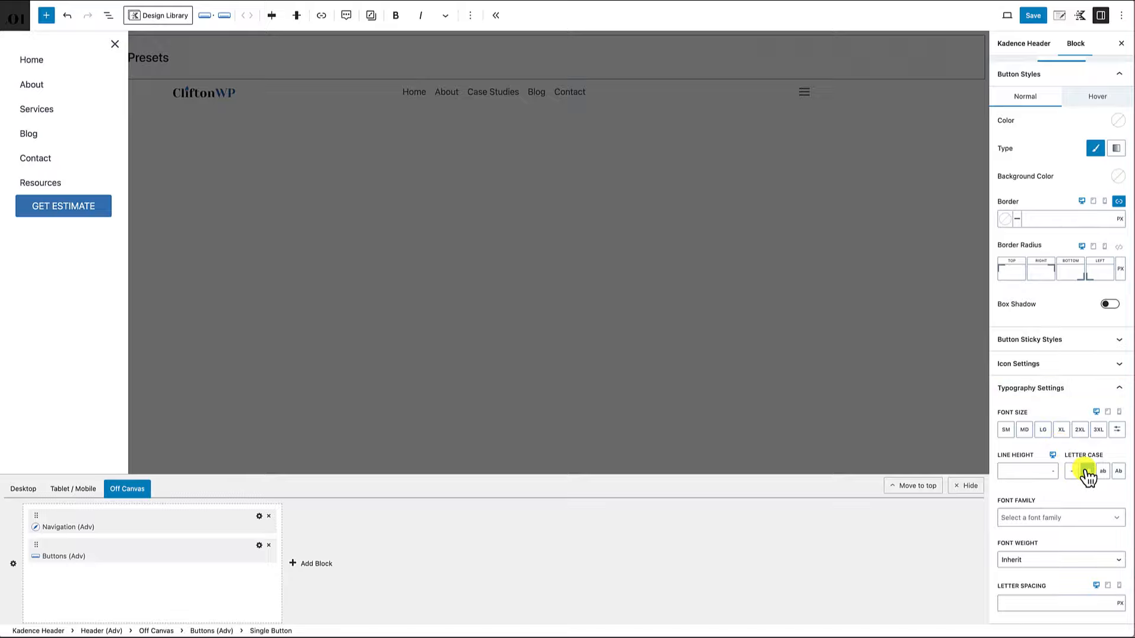
click(1006, 430)
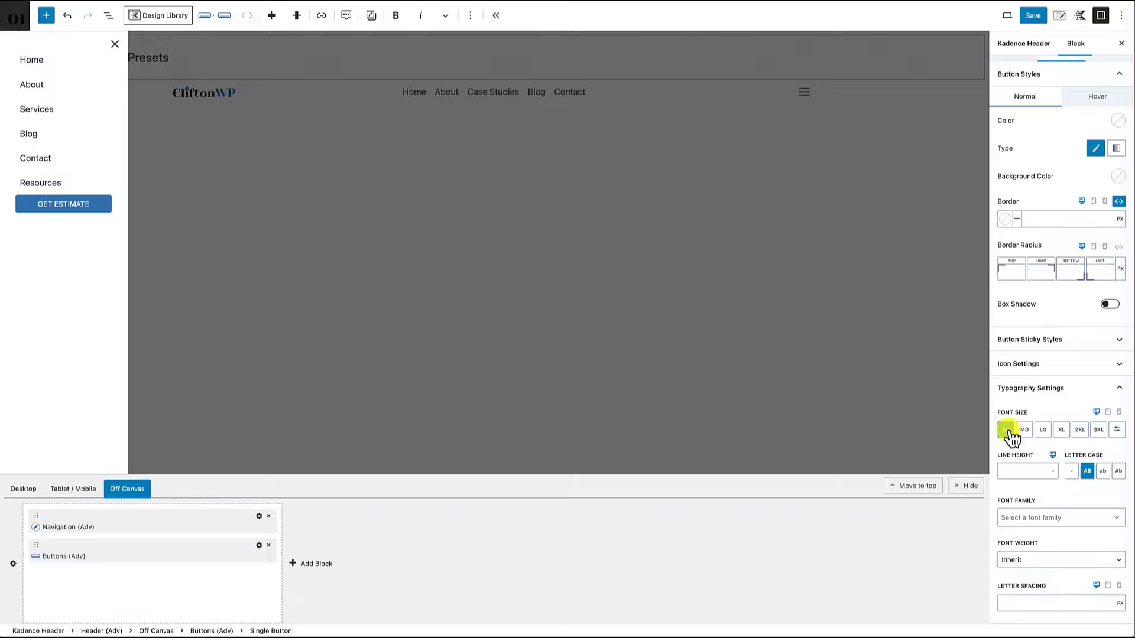
click(1105, 99)
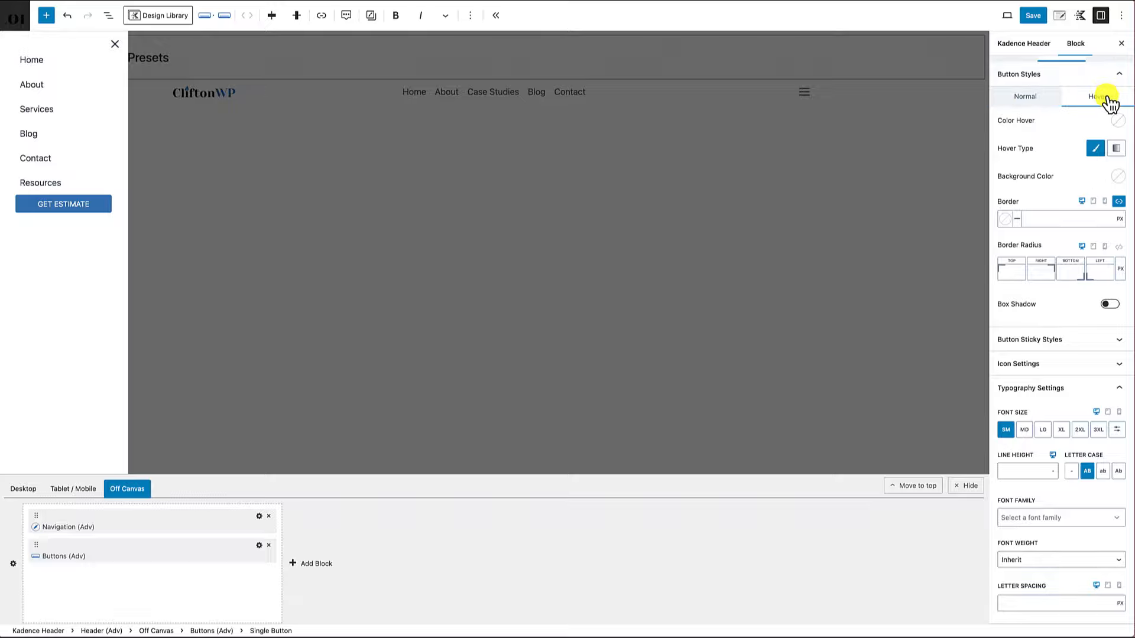
click(1025, 96)
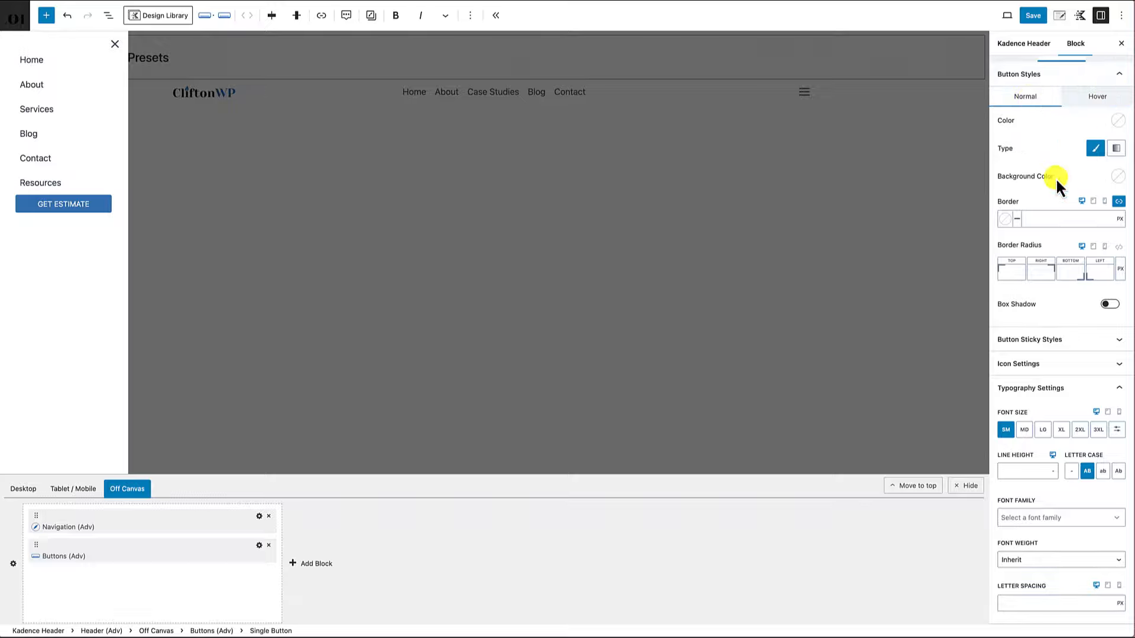
- Add an SM top margin to the "Get Estimate" button in the off-canvas area
scroll(1047, 183, up, 1)
click(1106, 103)
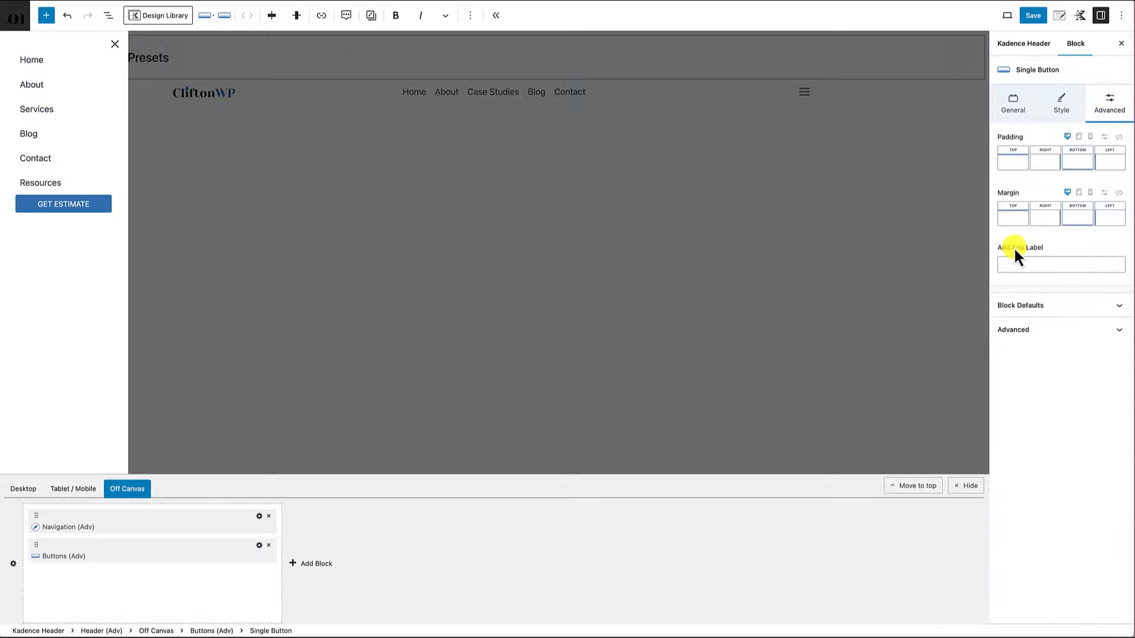
click(1018, 230)
drag(899, 261, 916, 262)
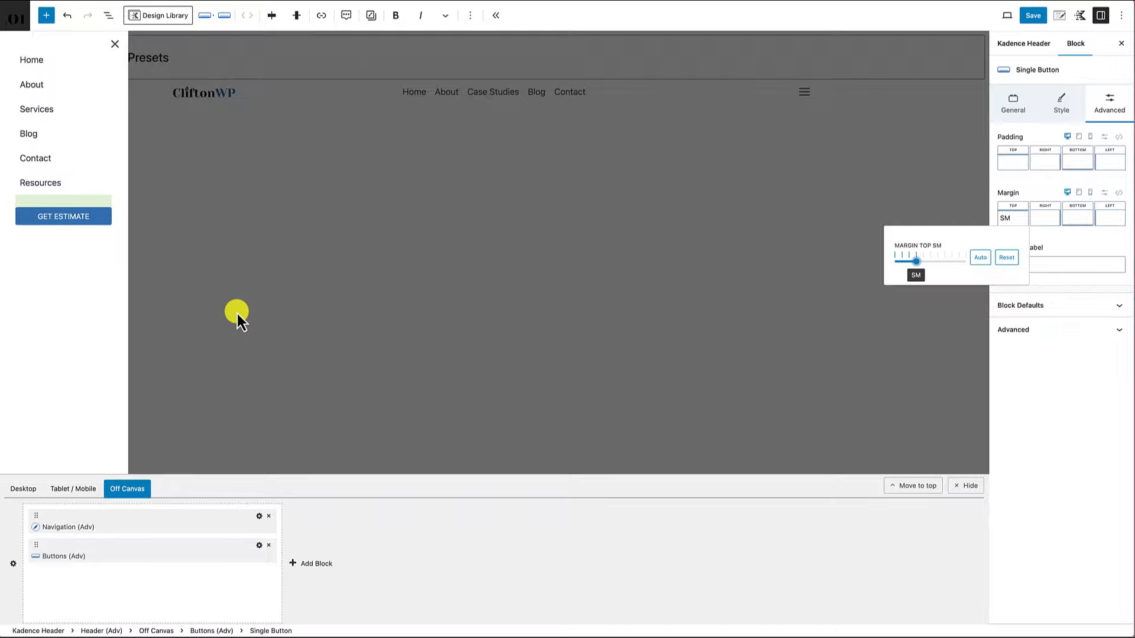
click(110, 325)
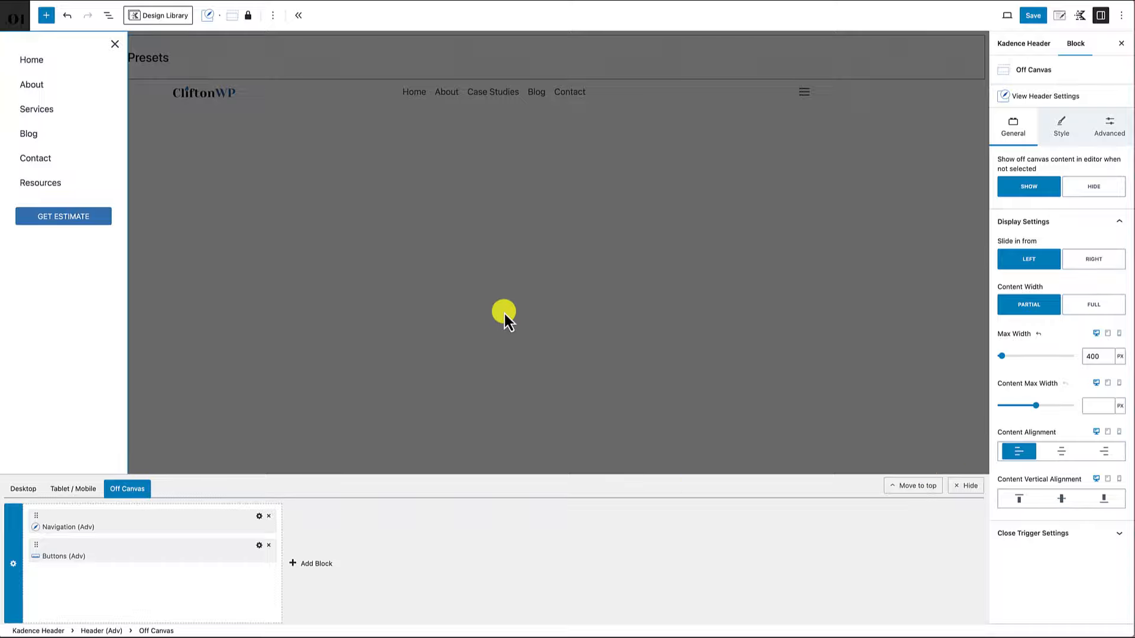
- Give the desktop header's middle row the light blue-grey palette colour as its background
click(28, 492)
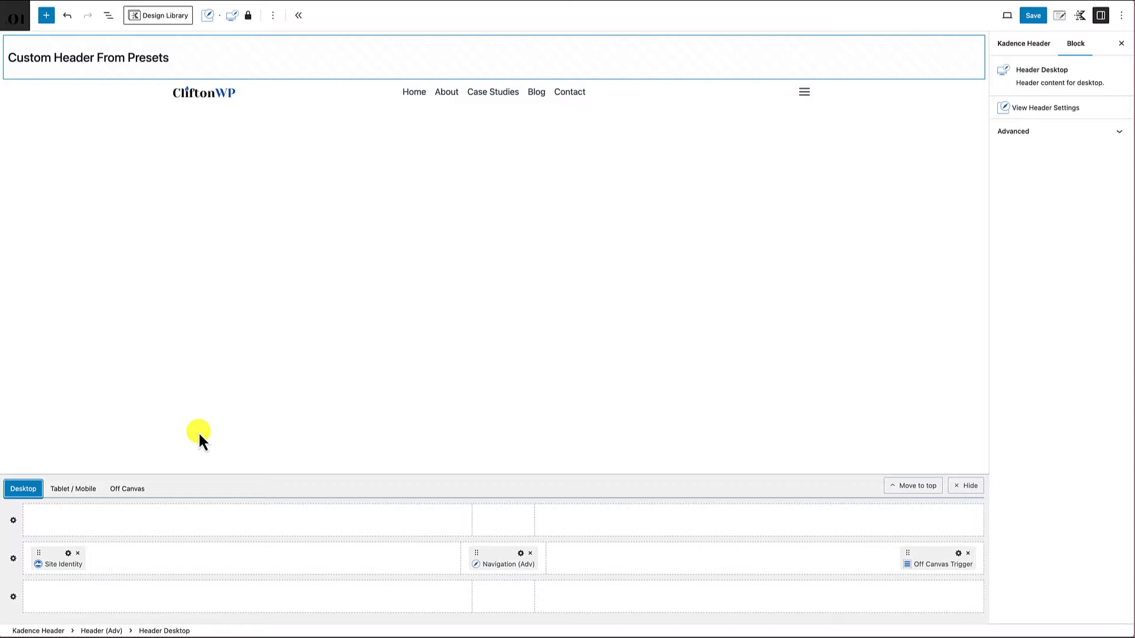
click(13, 560)
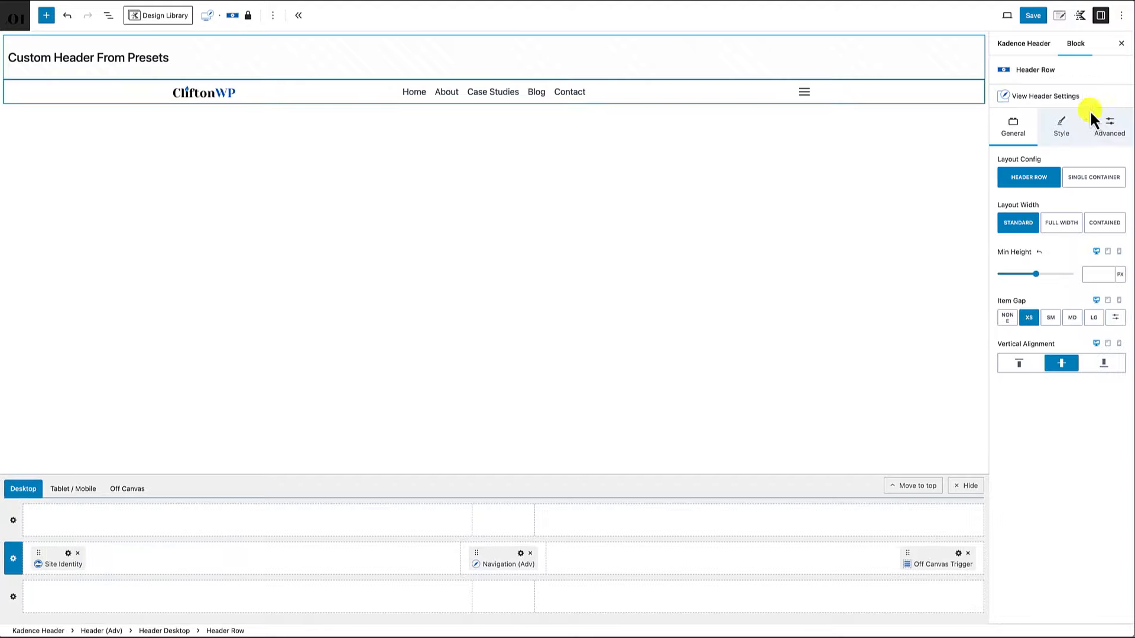
click(1060, 125)
click(1117, 210)
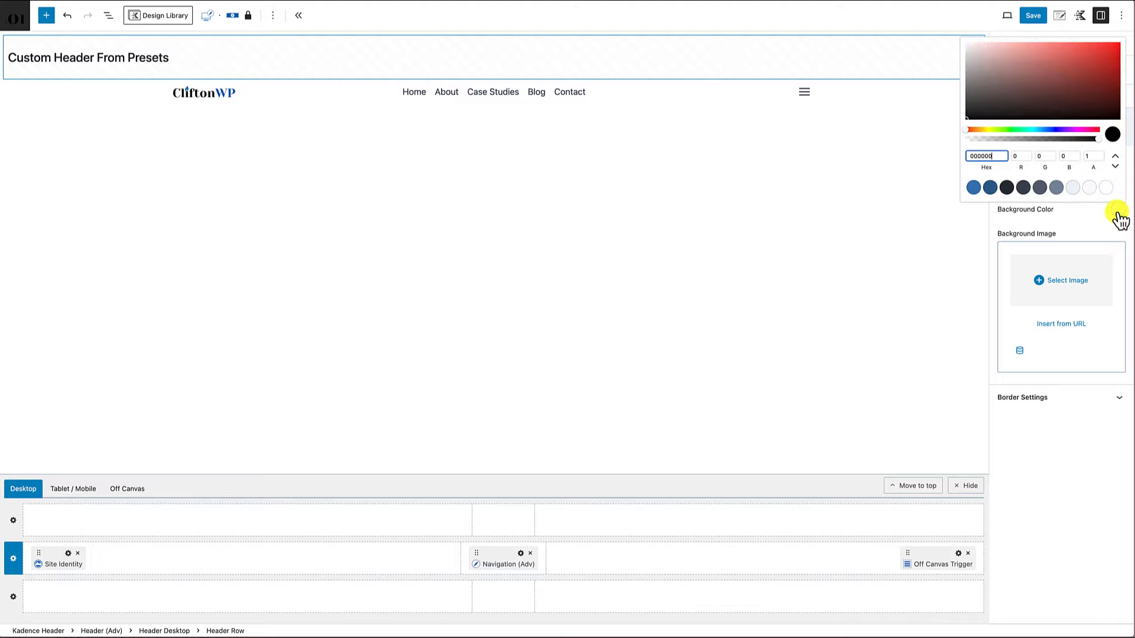
click(1087, 190)
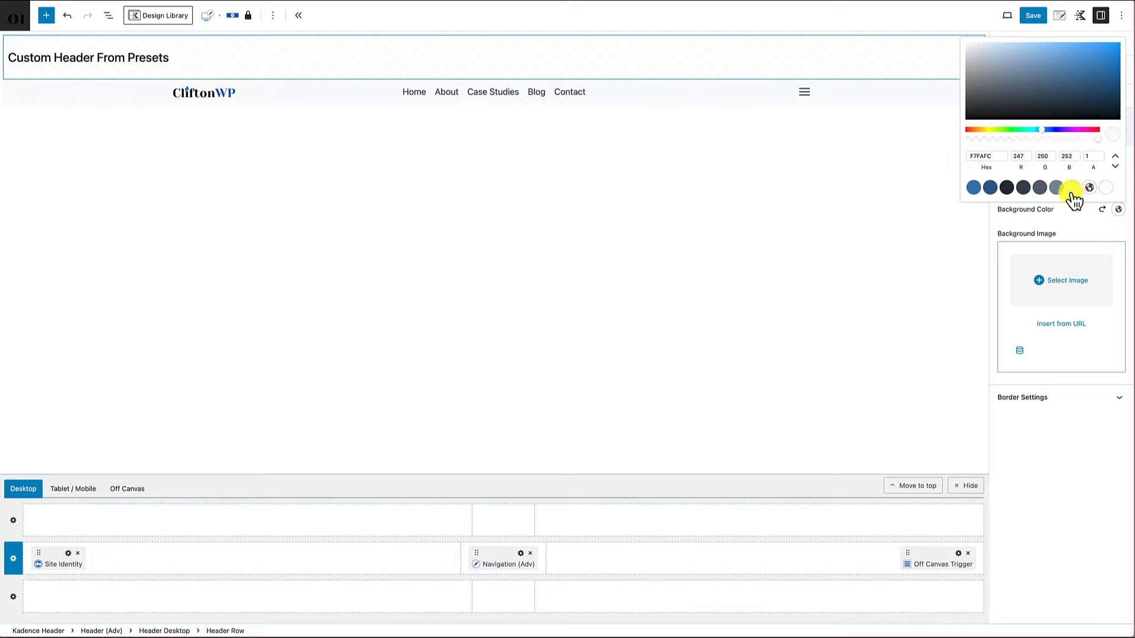
click(1071, 189)
click(636, 182)
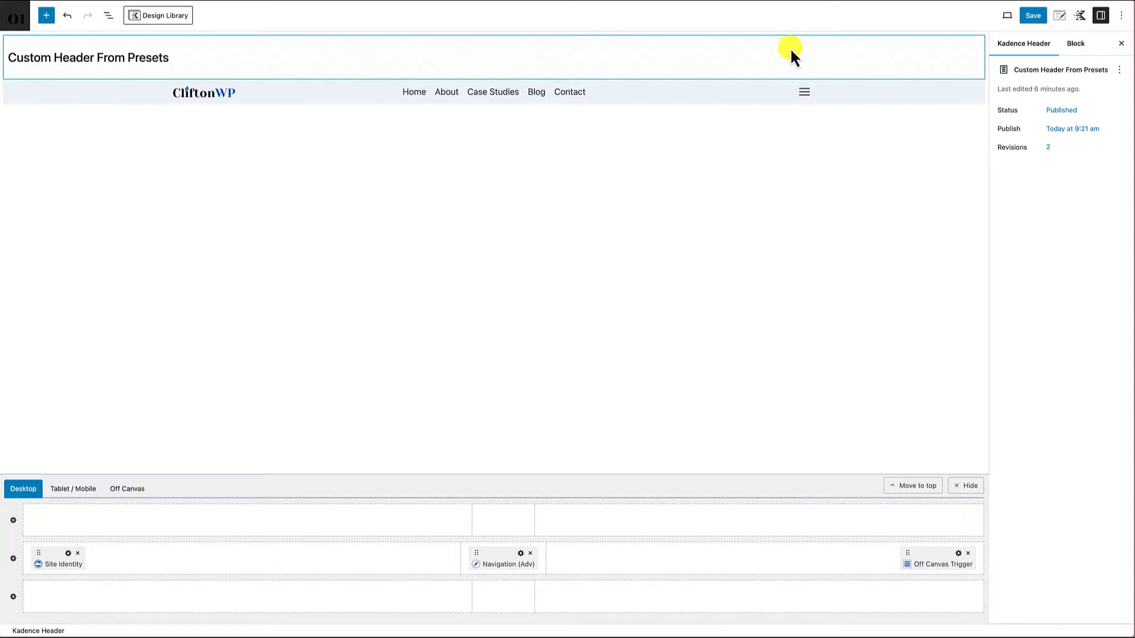
- Review the desktop Off Canvas Trigger's icon choices, trigger styles, spacing and additional CSS class options
click(959, 554)
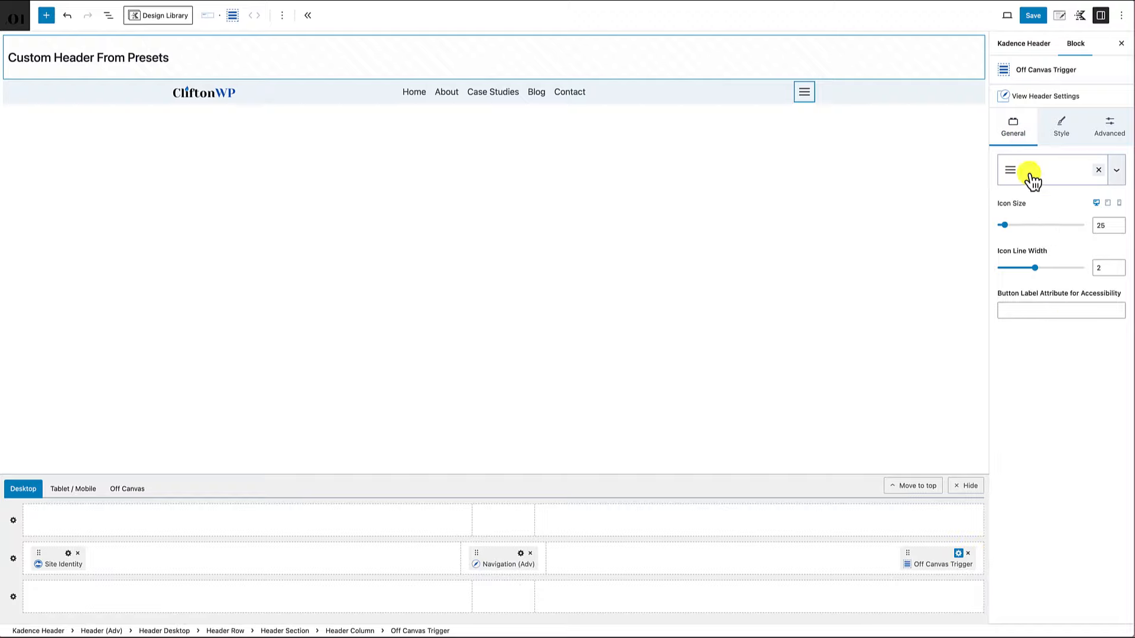
click(1118, 173)
click(1118, 173)
click(1118, 174)
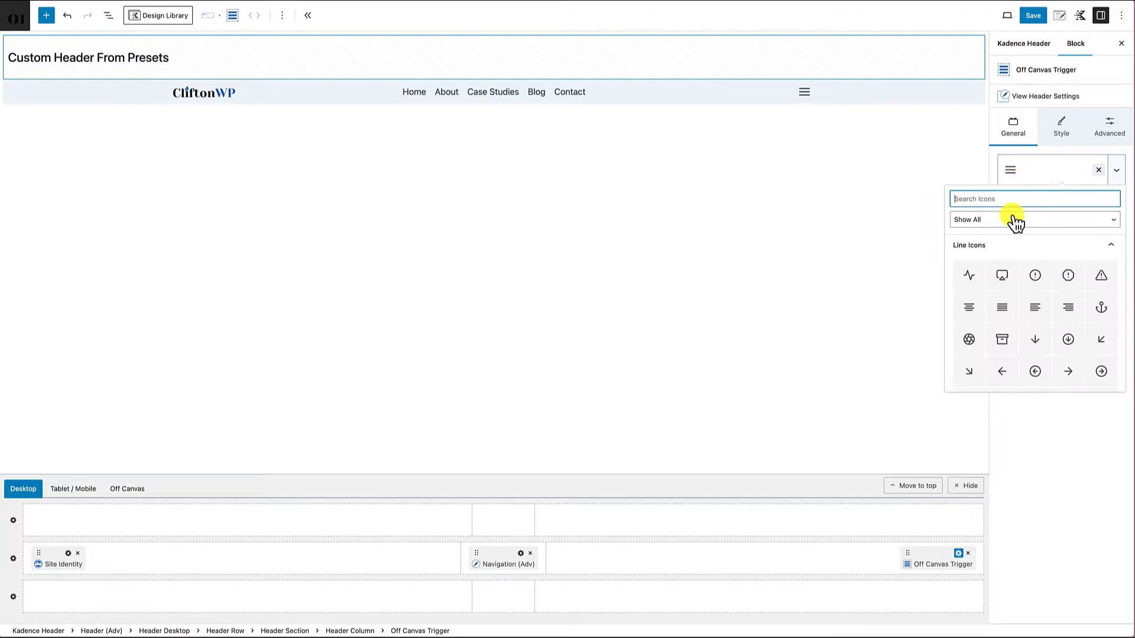
click(1119, 174)
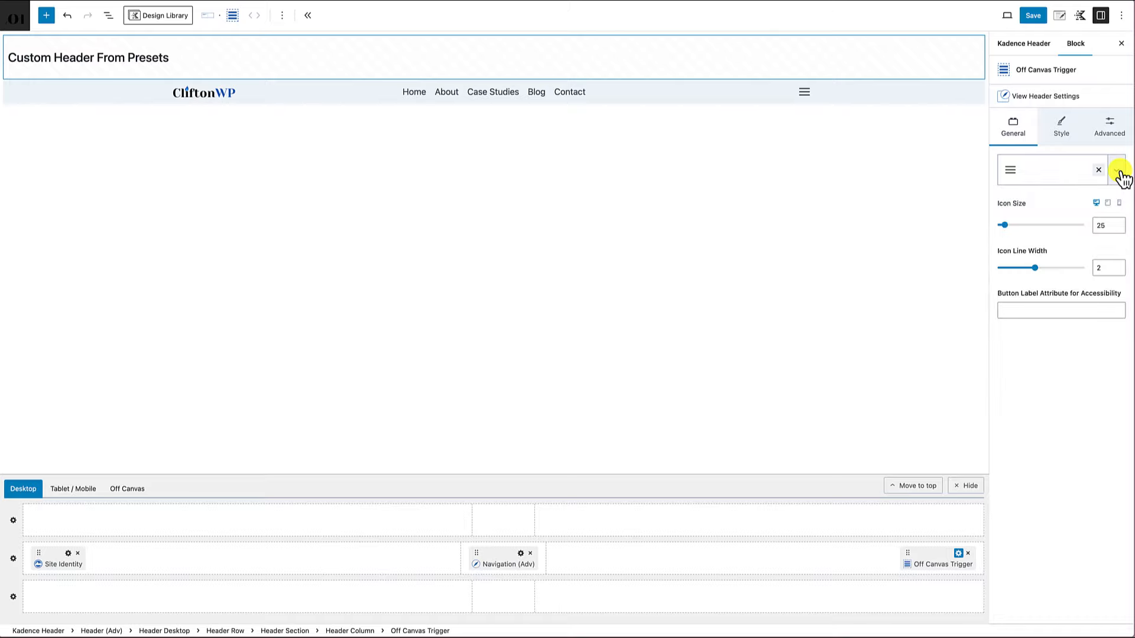
click(1119, 175)
click(1088, 149)
click(1061, 130)
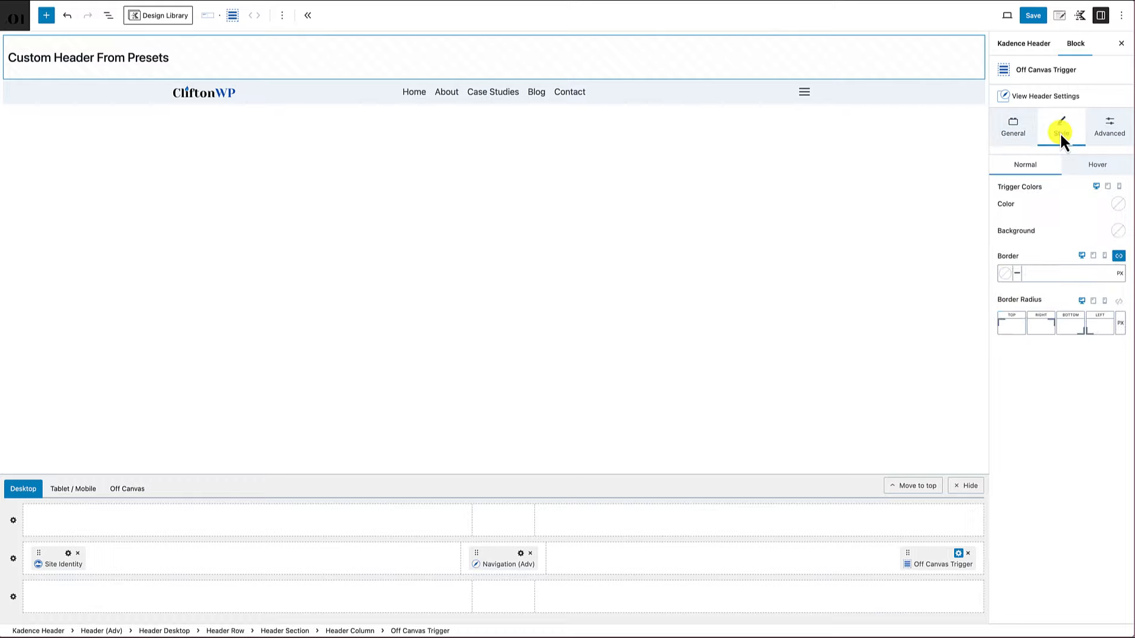
click(1111, 130)
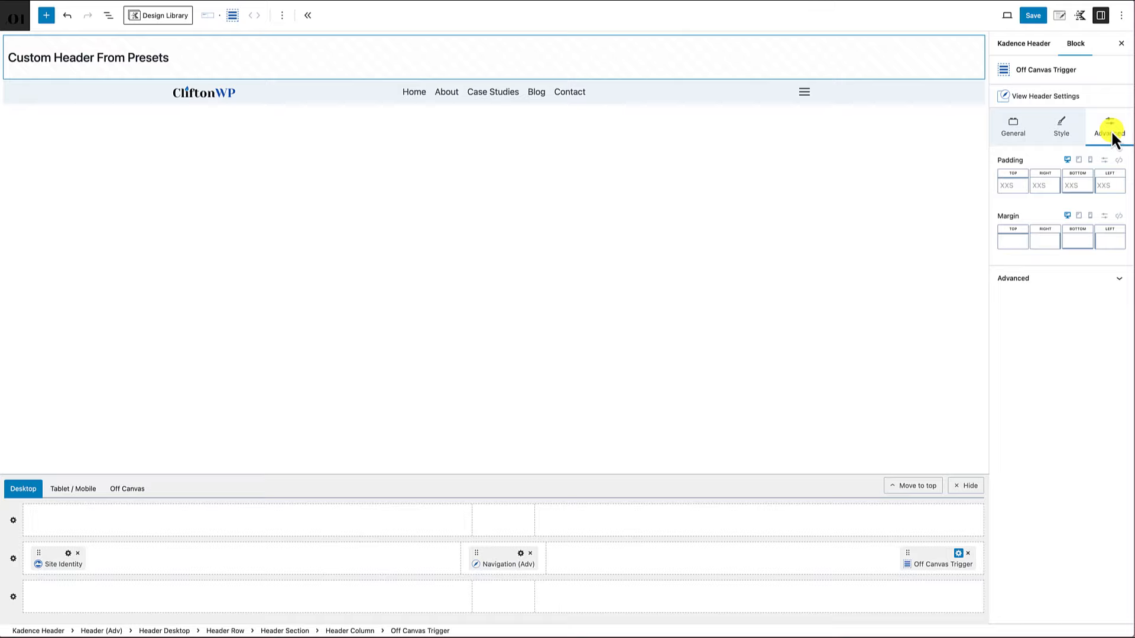
click(1052, 281)
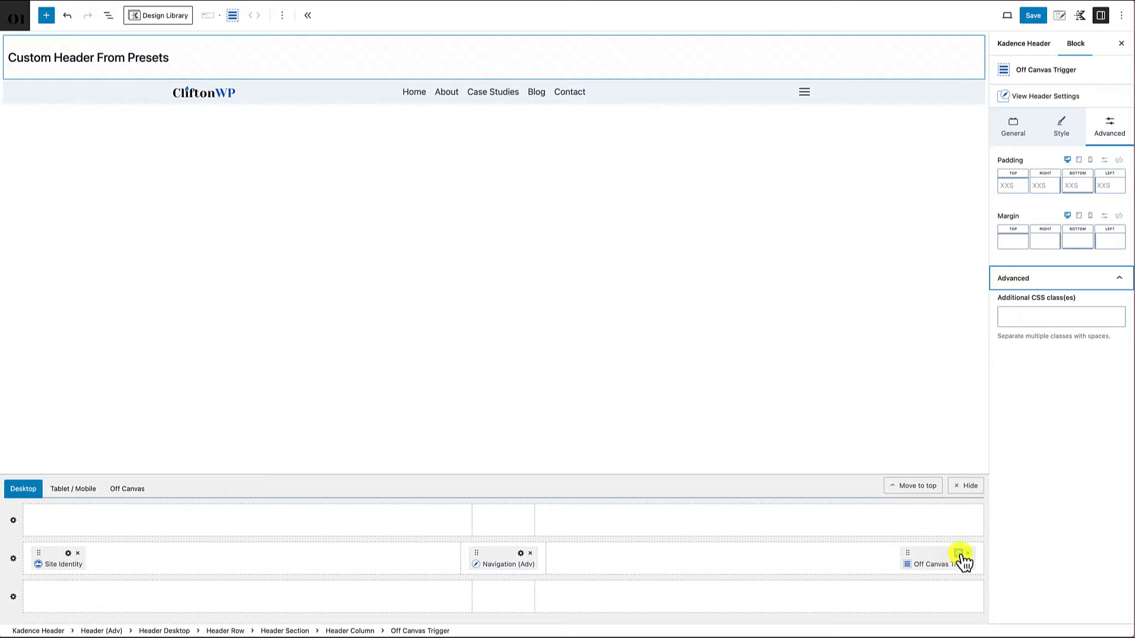
- Set the off-canvas area to slide in from the right with Partial content width, keeping its content shown in the editor
click(134, 495)
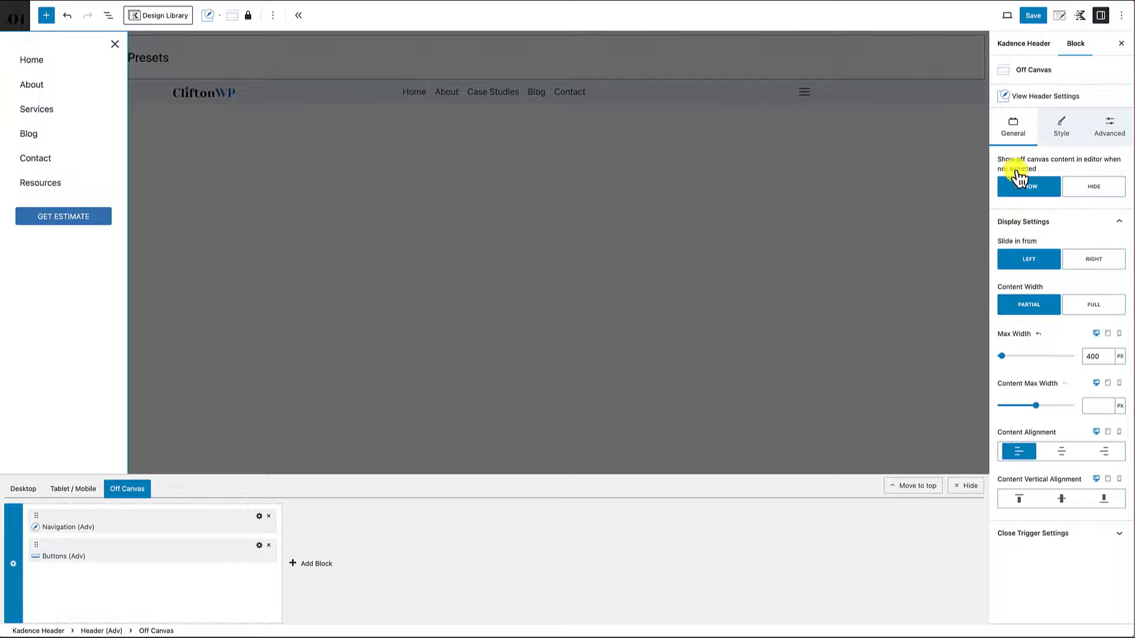
click(1091, 192)
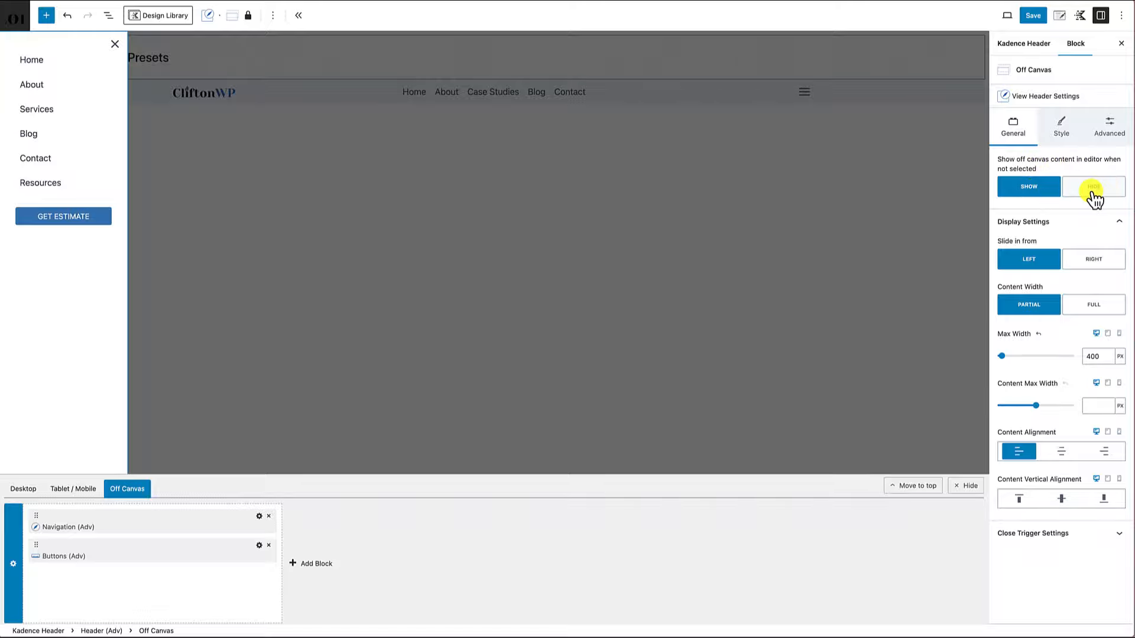
click(1039, 195)
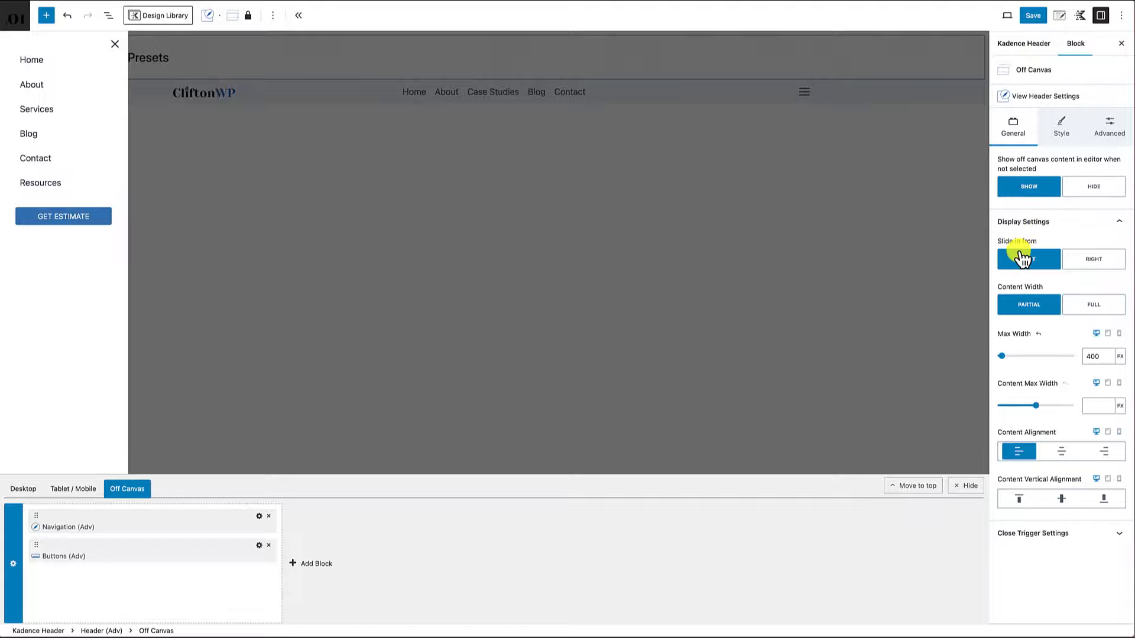
click(1091, 259)
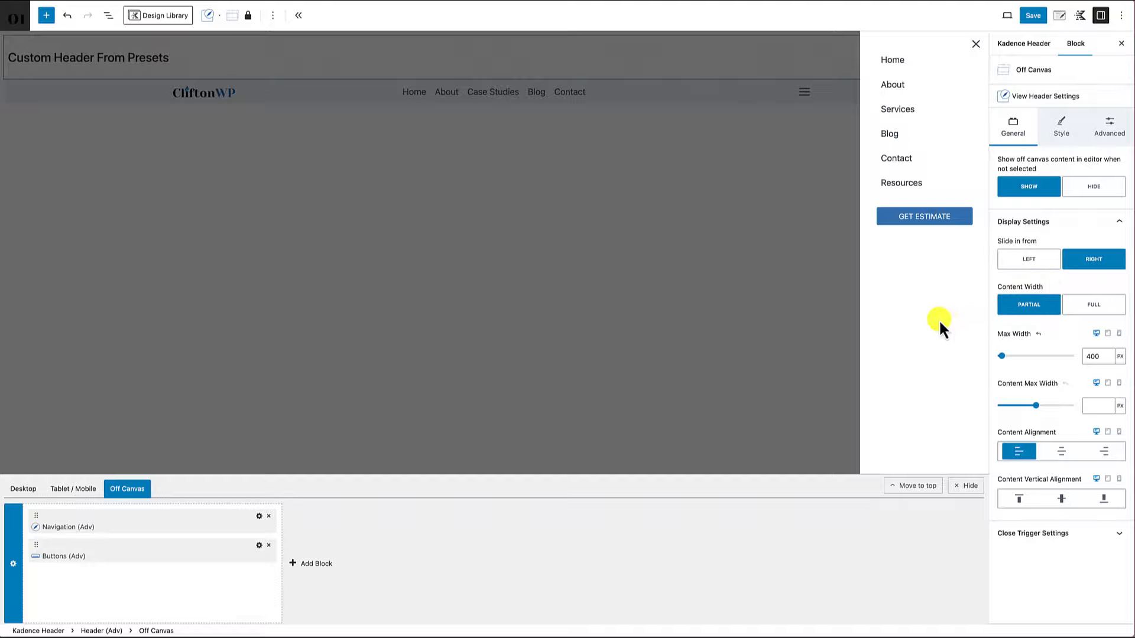
click(1094, 306)
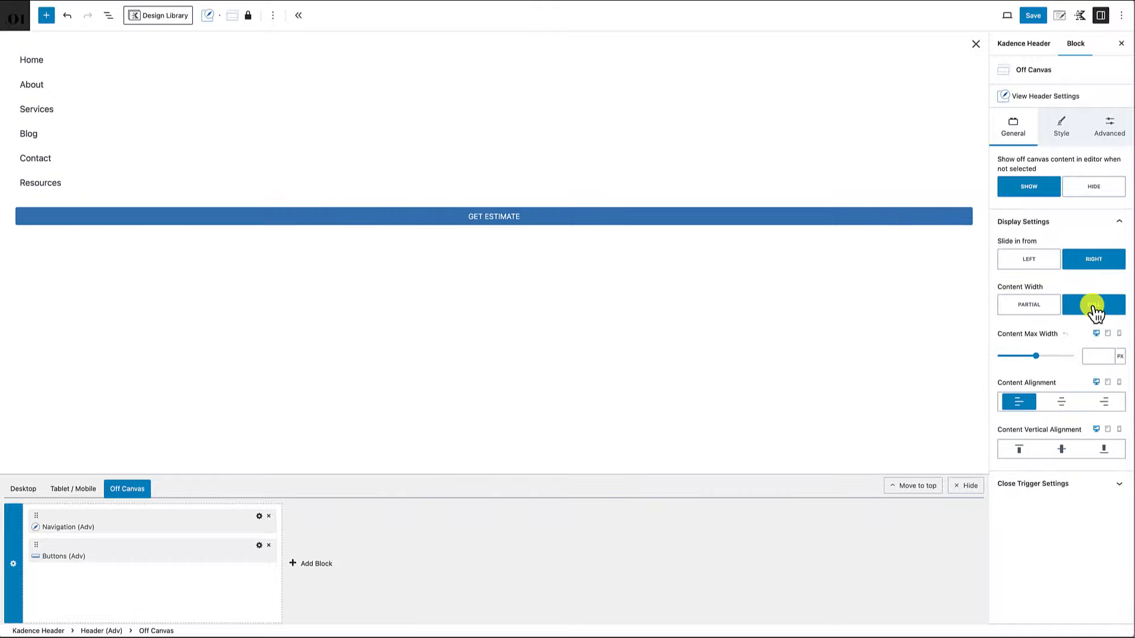
click(1032, 305)
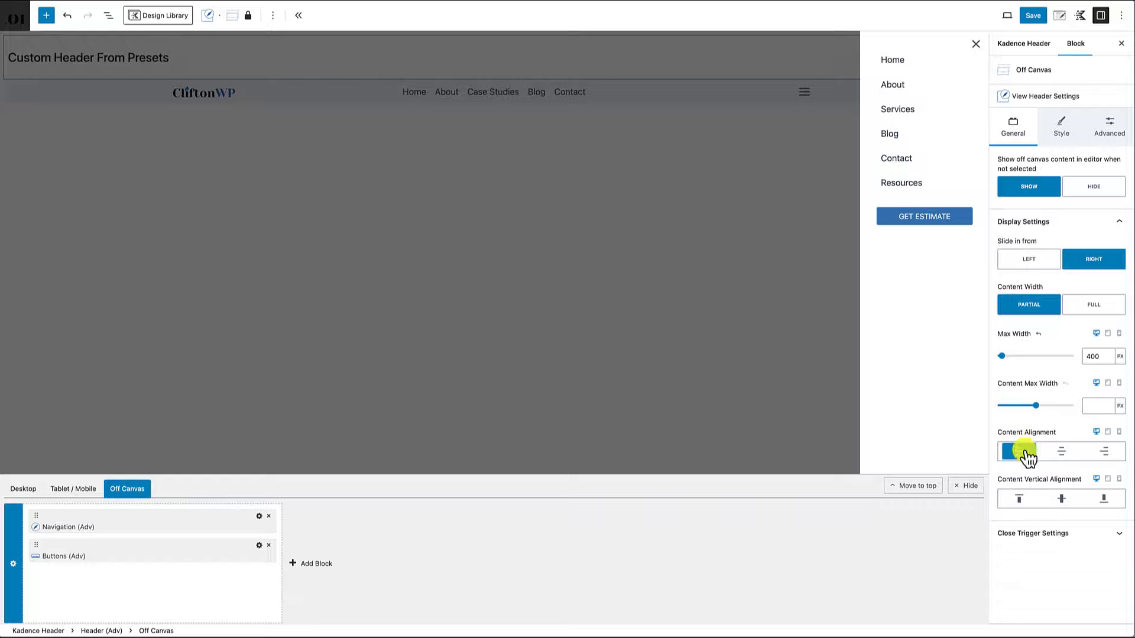
- Center the off-canvas area's content alignment after trying right alignment
click(1061, 456)
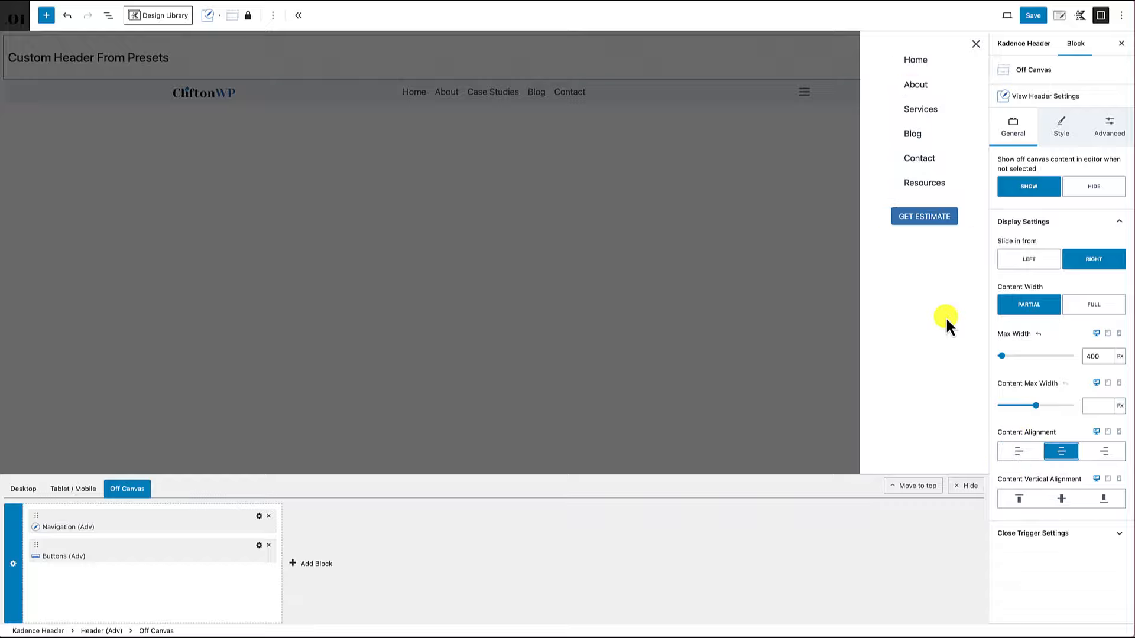
click(1106, 454)
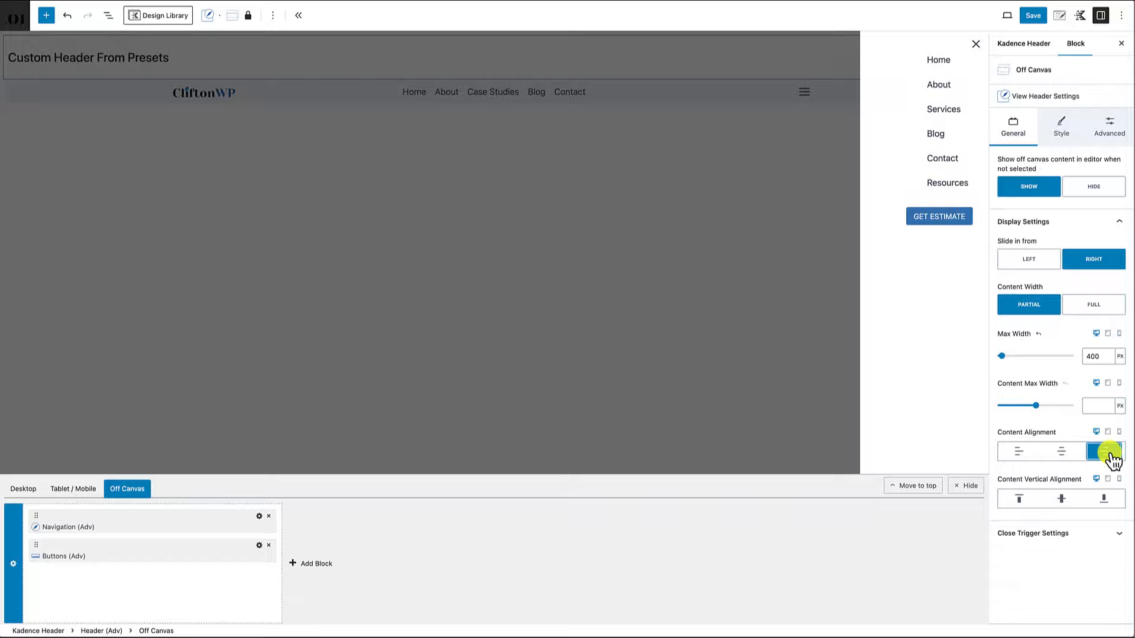
click(1064, 455)
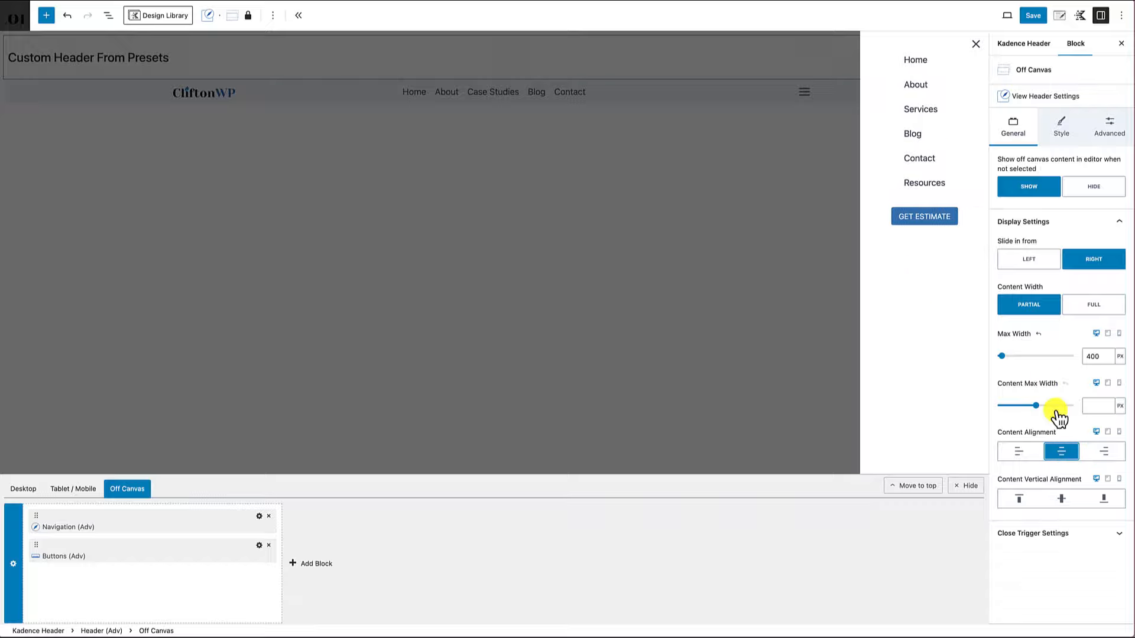
- Review the off-canvas area's close trigger settings, colour and border styles, and padding and margin options
click(1104, 533)
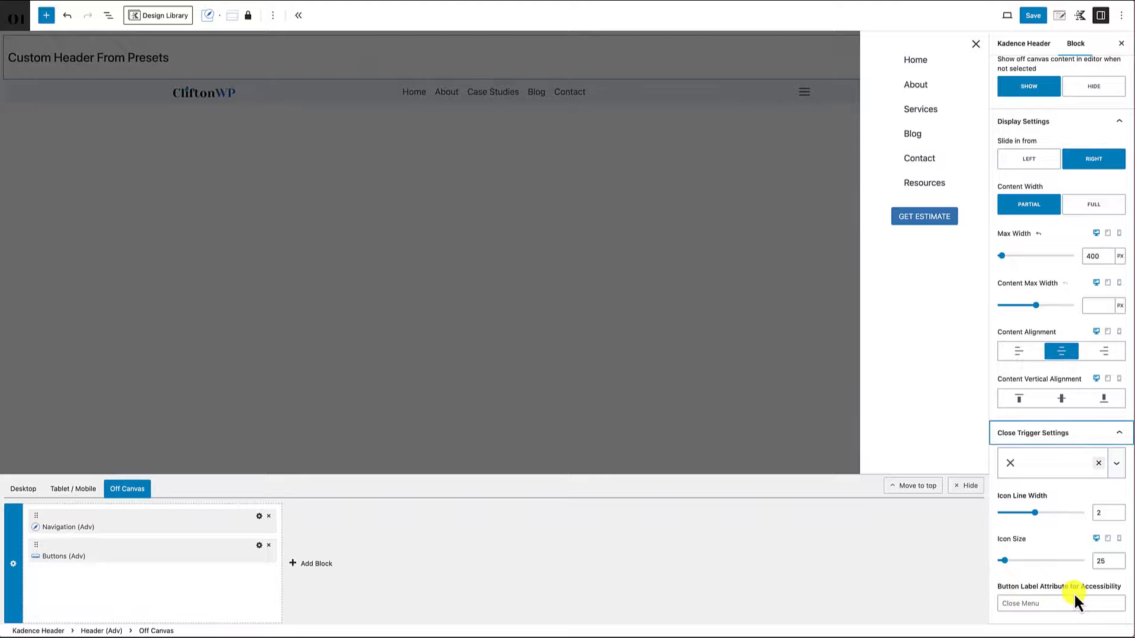
scroll(1081, 485, up, 5)
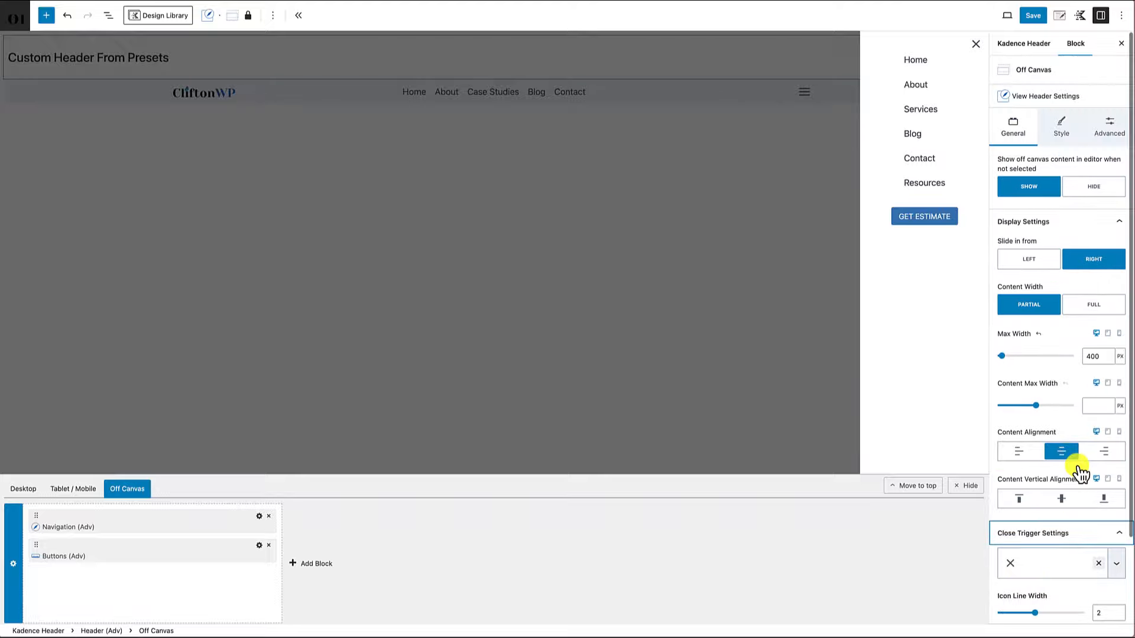
click(1065, 125)
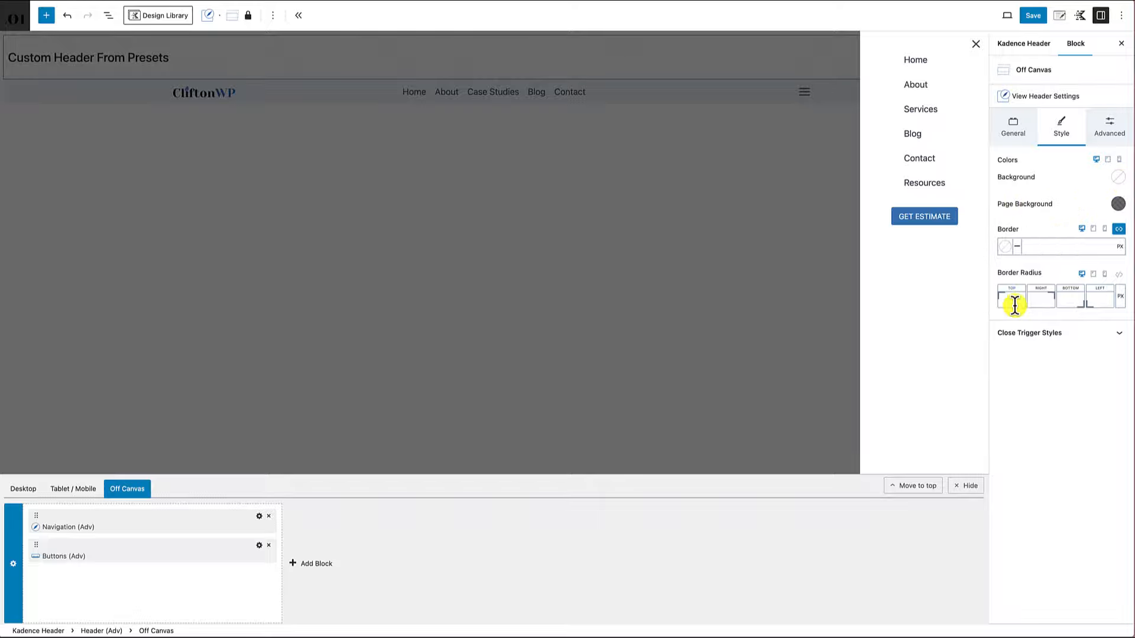
click(1075, 335)
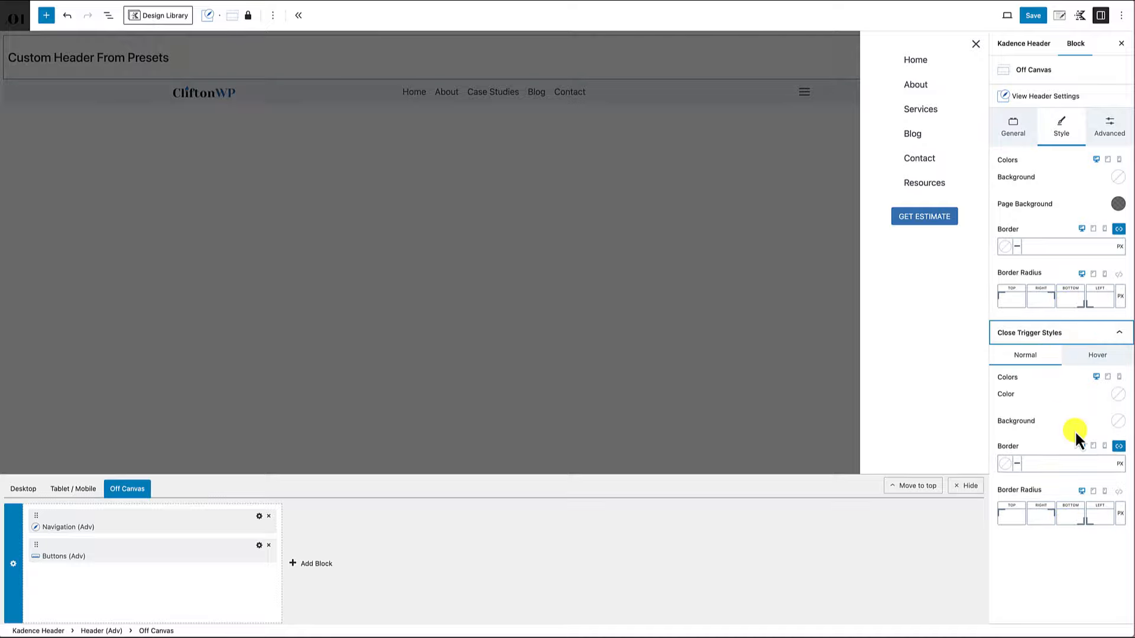
click(1113, 128)
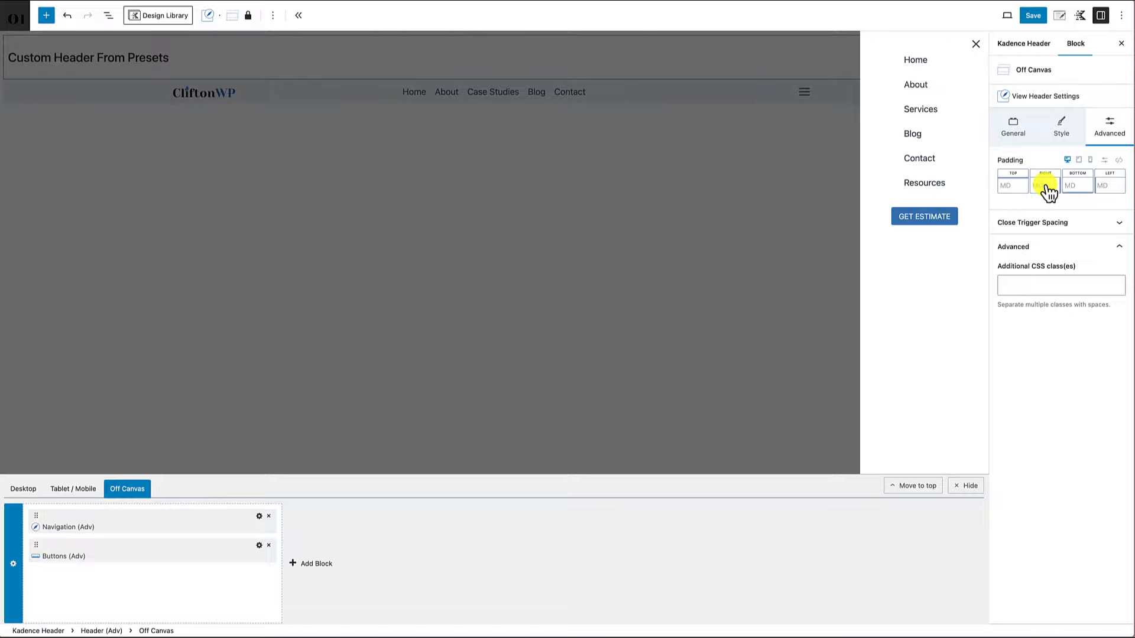
click(1090, 223)
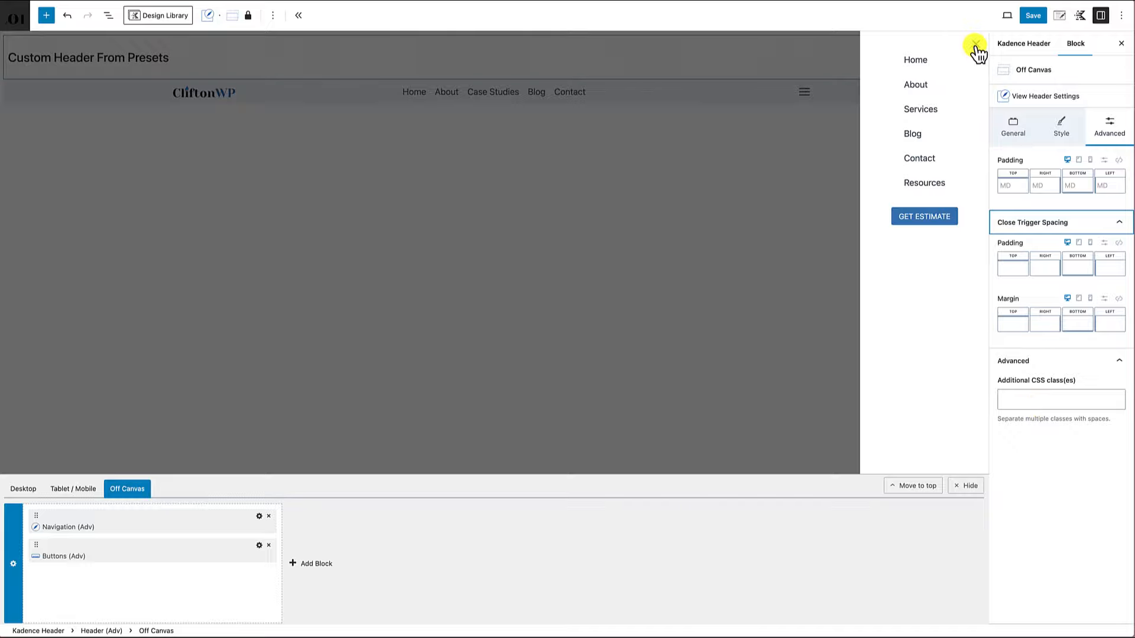
- Leave the off-canvas area and switch the header builder from the desktop layout to the tablet/mobile layout
click(692, 210)
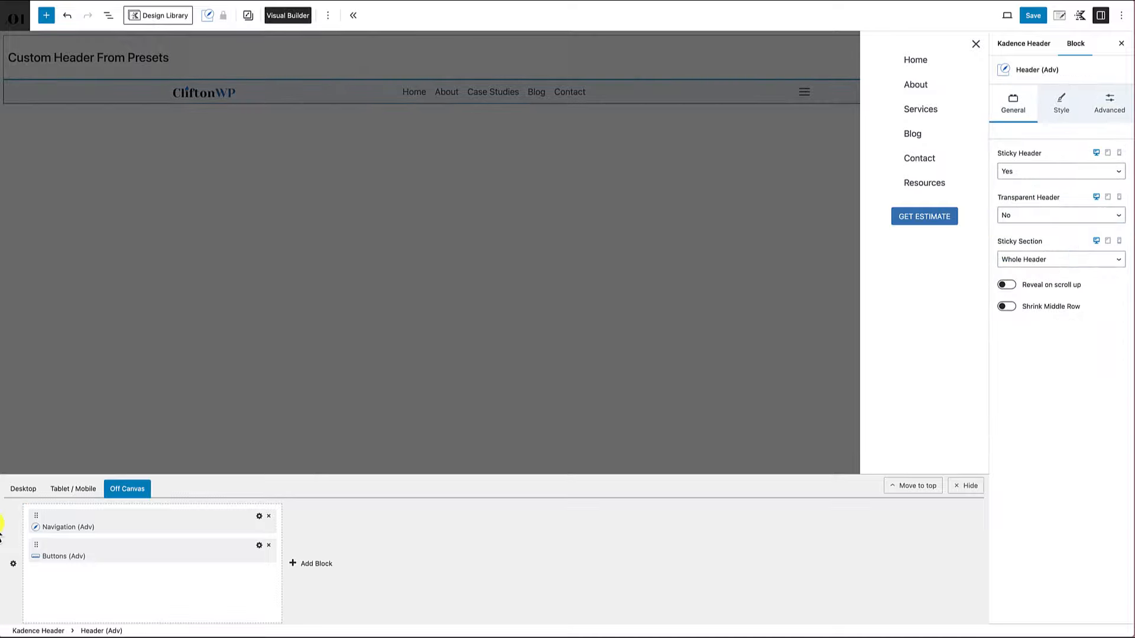
click(24, 490)
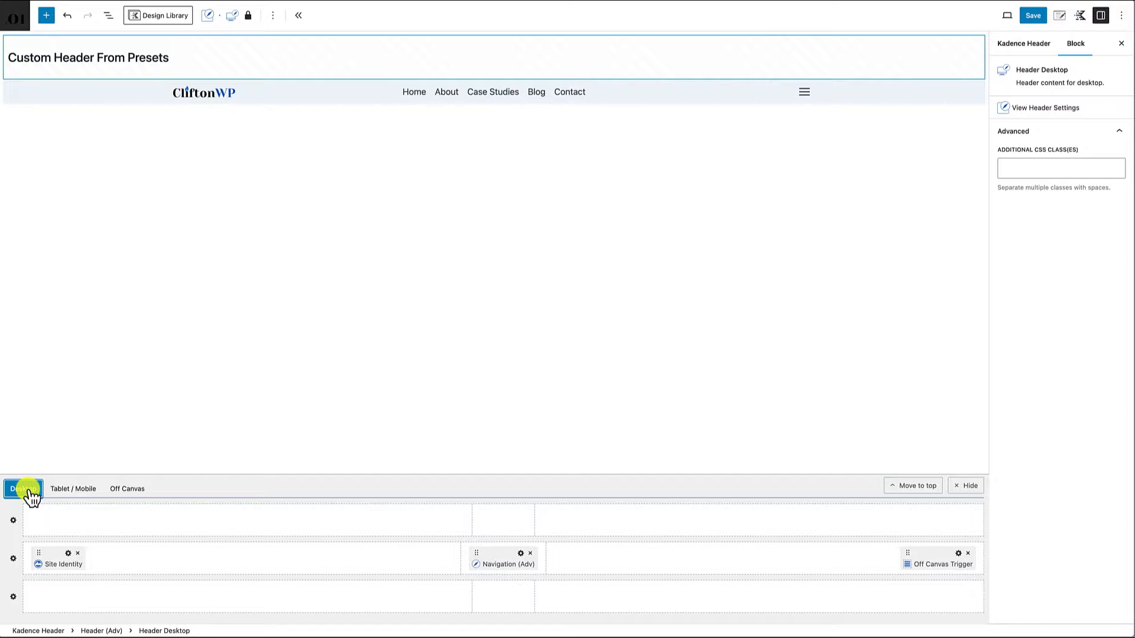
click(80, 495)
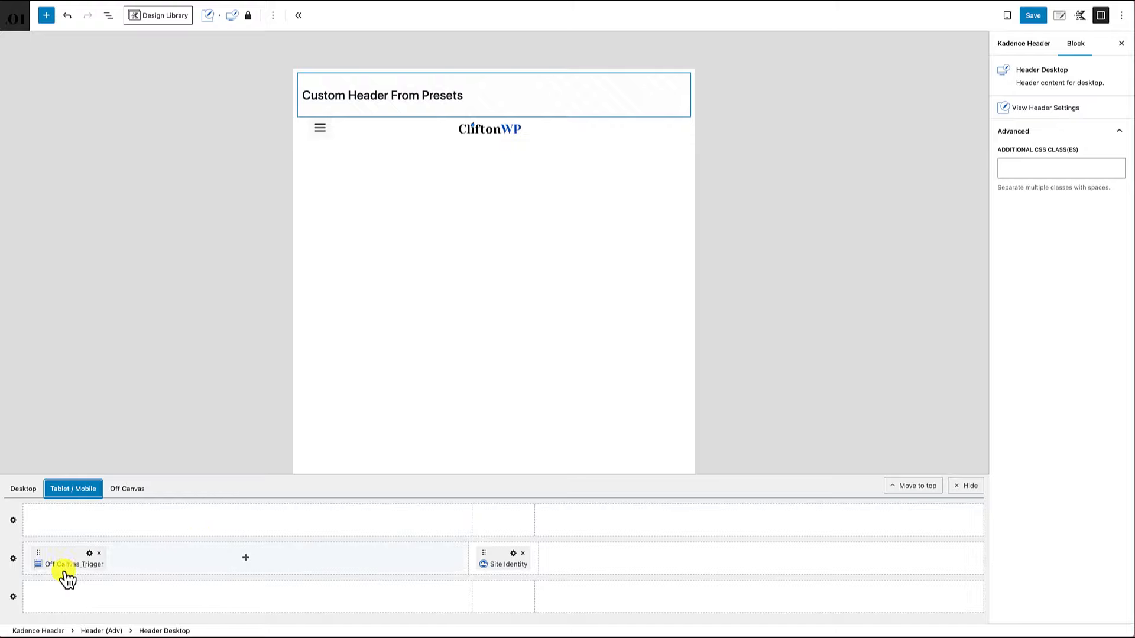
- Try the Off Canvas Trigger in the bottom row's center with a small top margin, and return it to the middle row's left section
drag(39, 556, 474, 598)
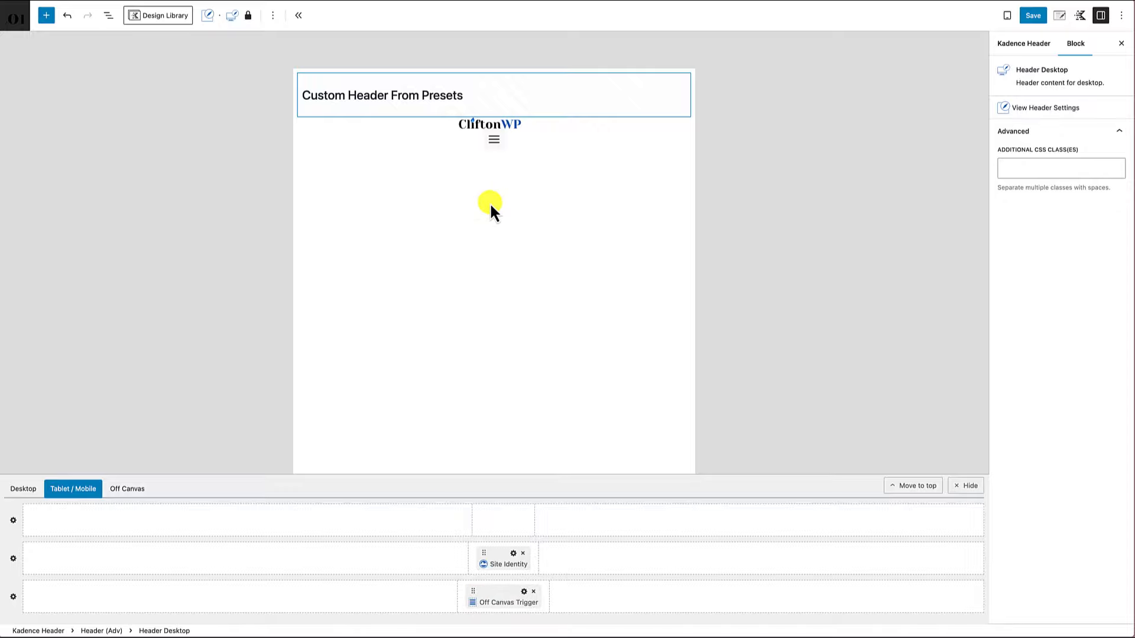
click(525, 594)
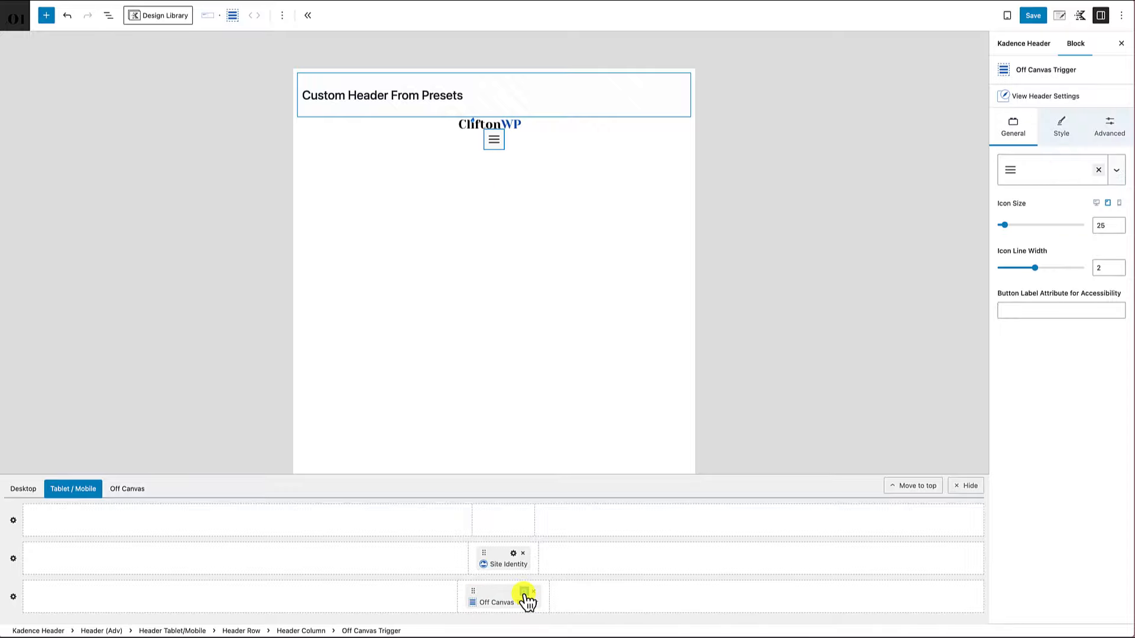
click(1109, 129)
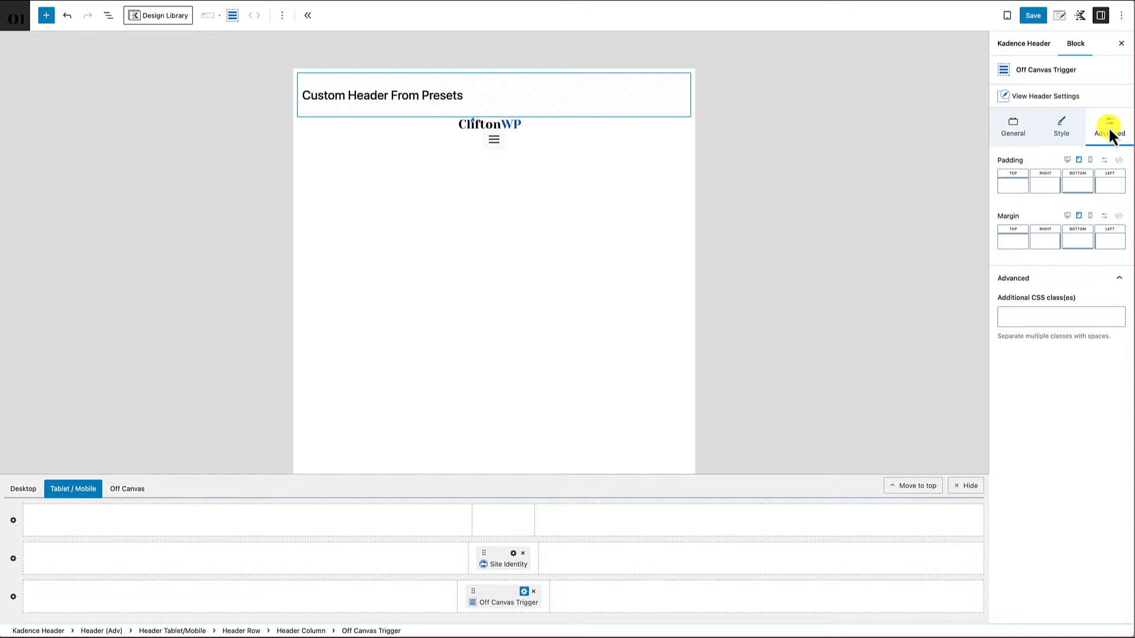
click(1018, 242)
click(899, 283)
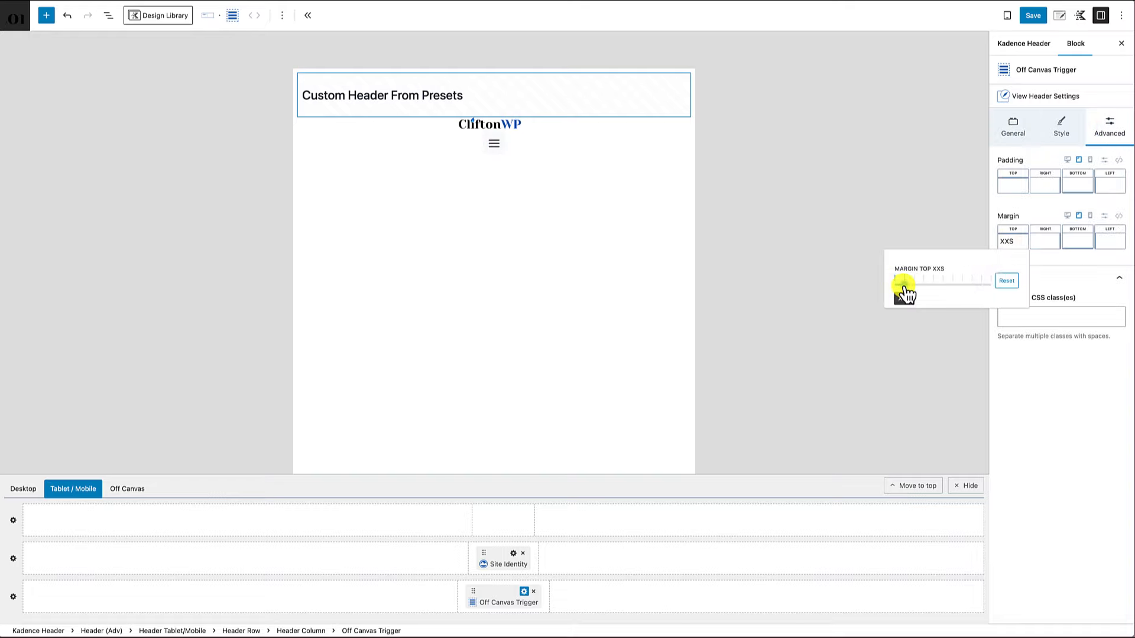
drag(908, 292, 914, 293)
click(1023, 216)
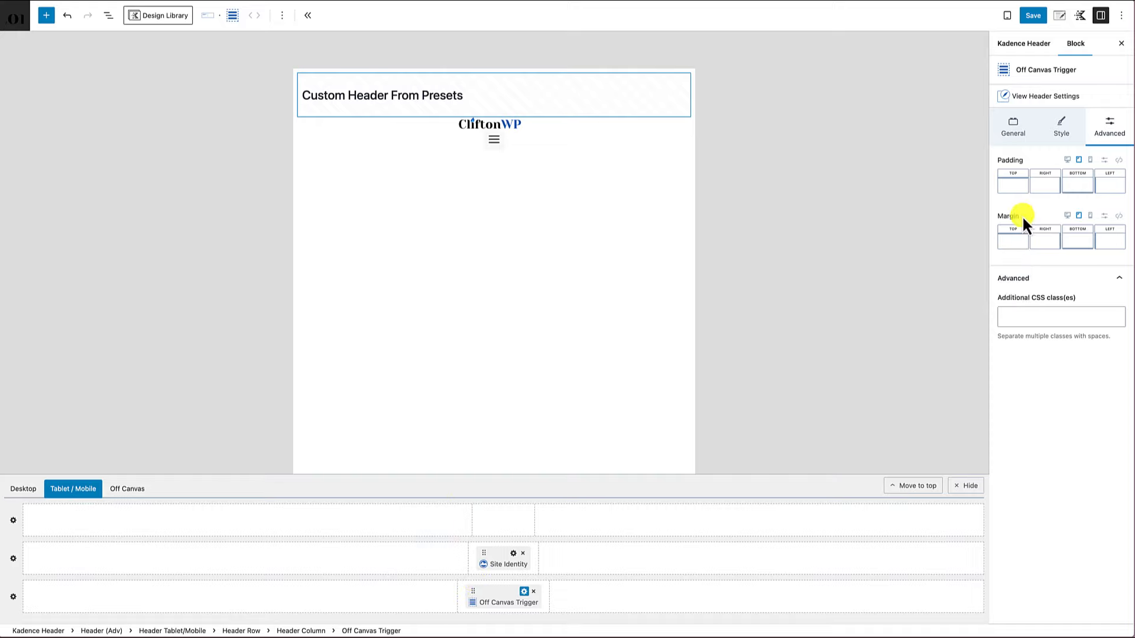
drag(477, 599, 228, 557)
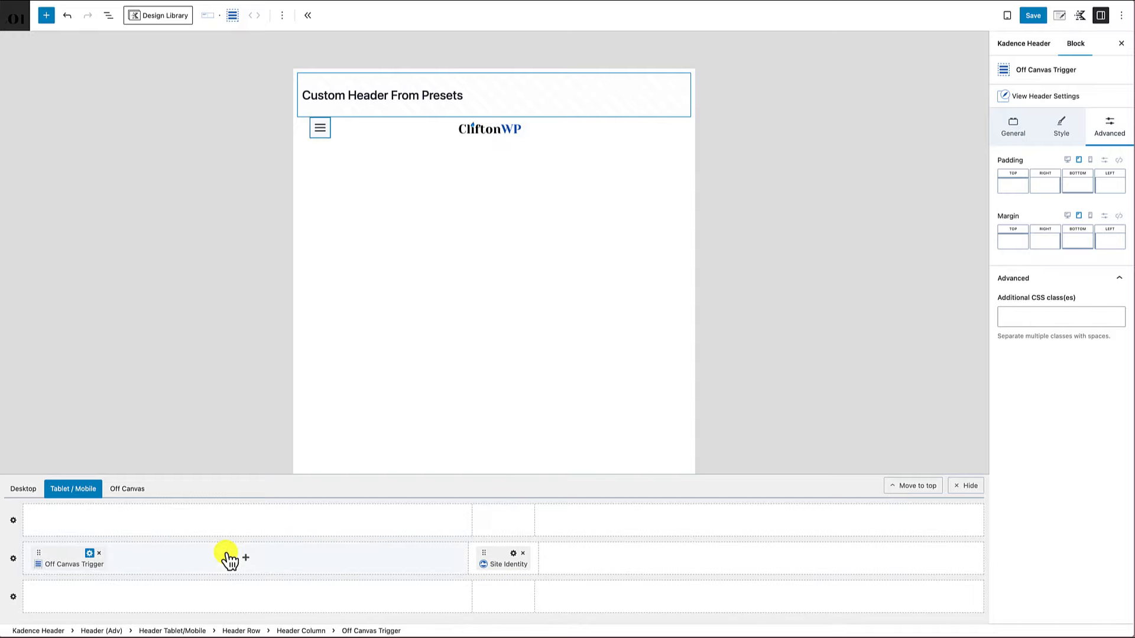
- Add a Buttons (Adv) block to the tablet/mobile middle row's right section and label its button "Get Estimate"
click(762, 562)
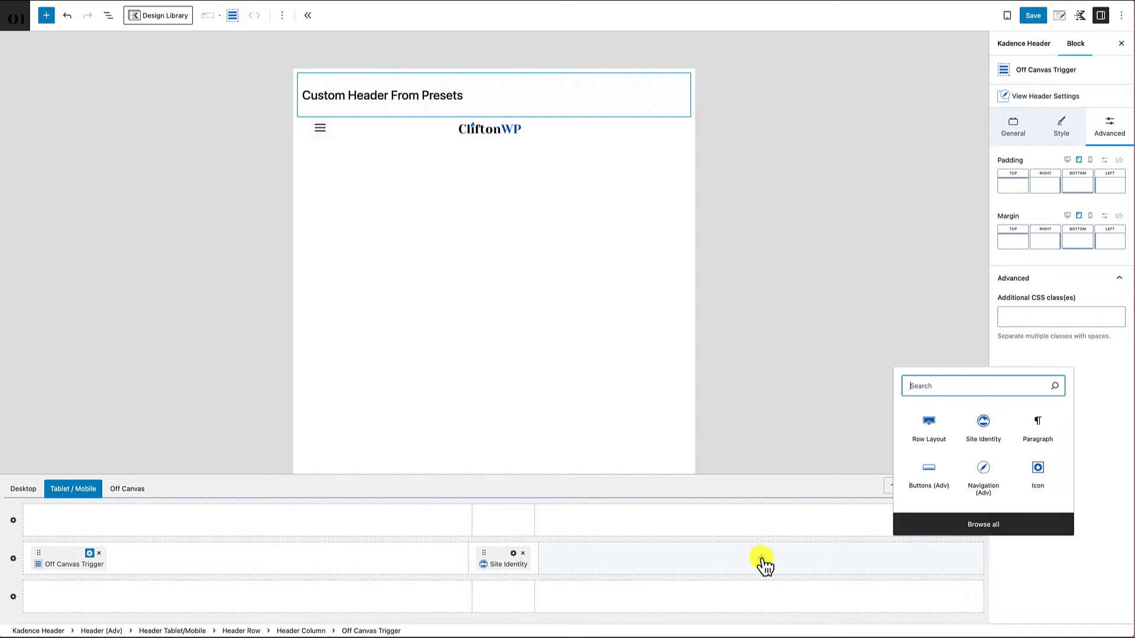
click(929, 470)
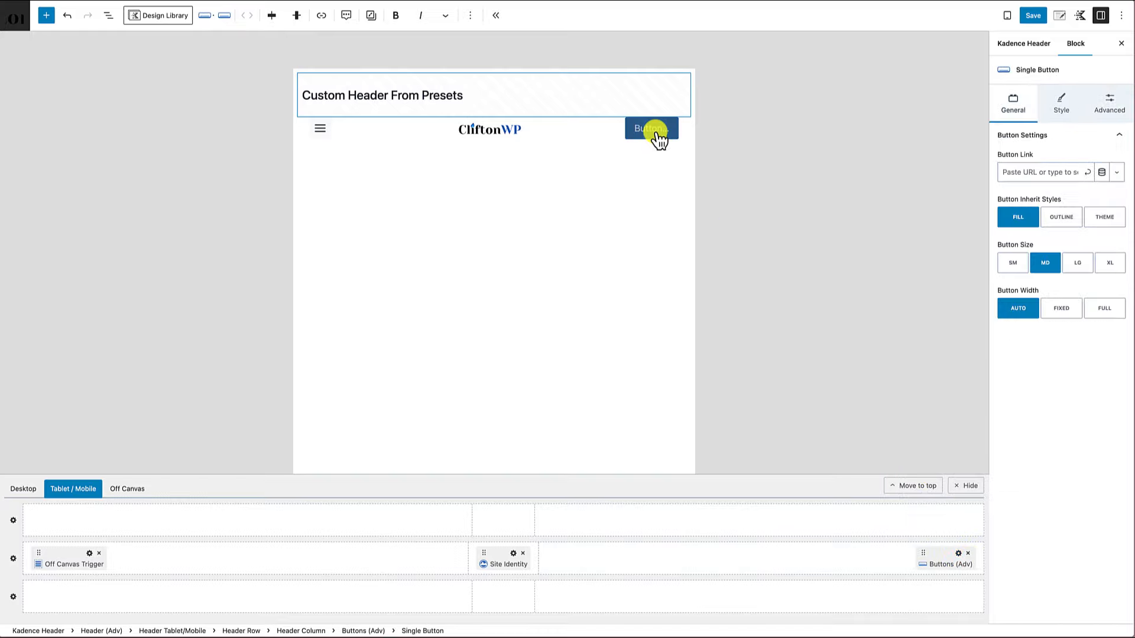
text(Get Estimate)
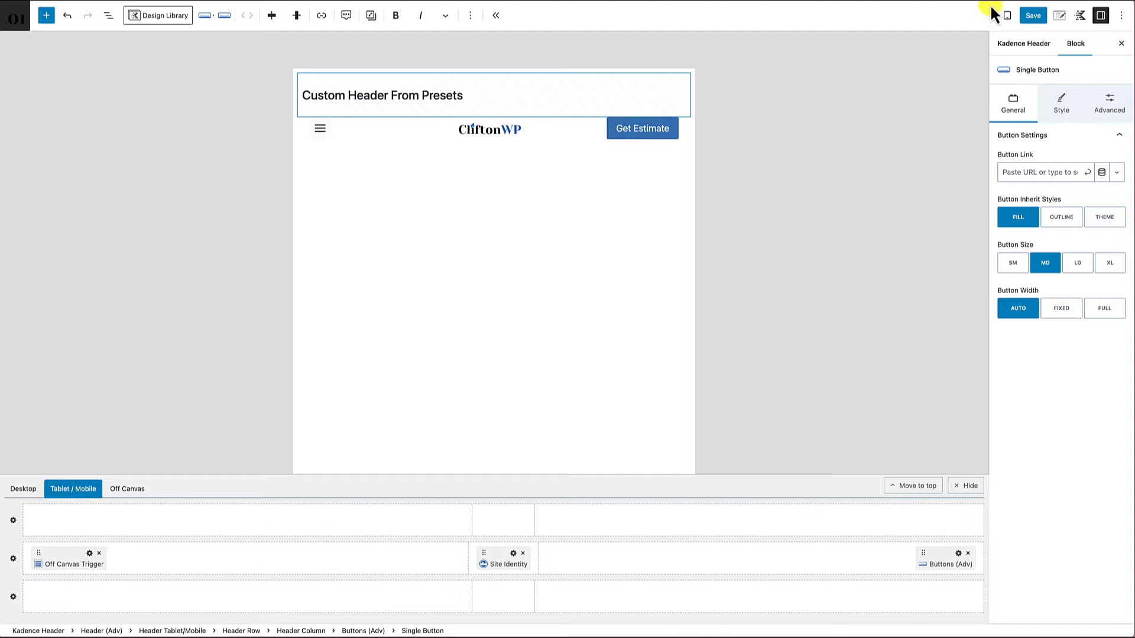
- Style the Get Estimate button's text as uppercase with the SM font size for tablet
click(1059, 98)
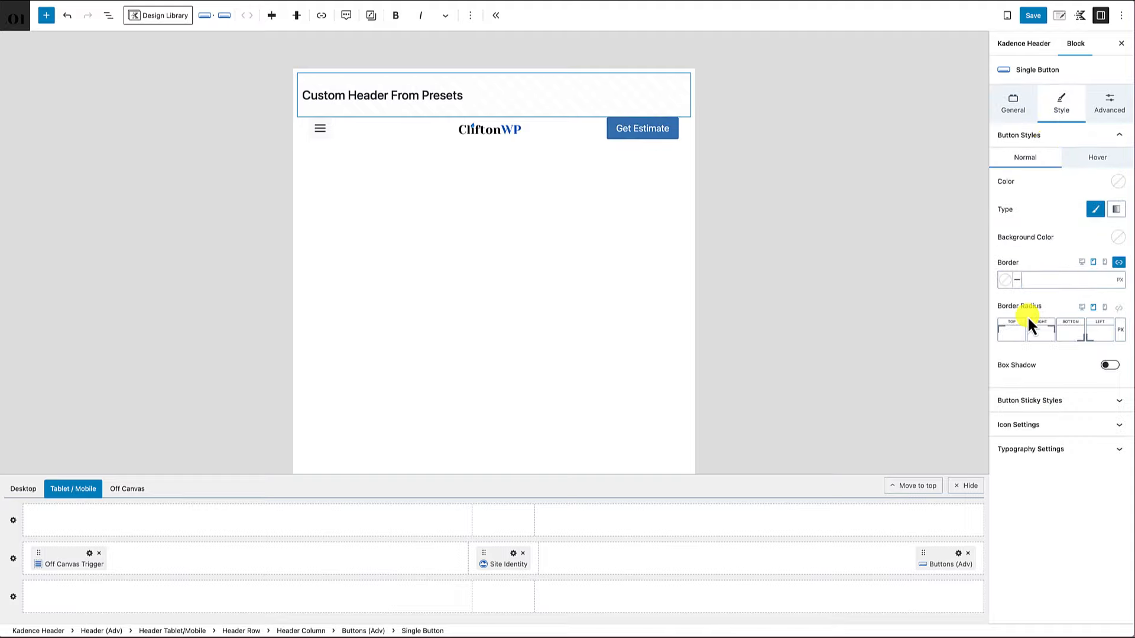
click(1056, 449)
click(1087, 471)
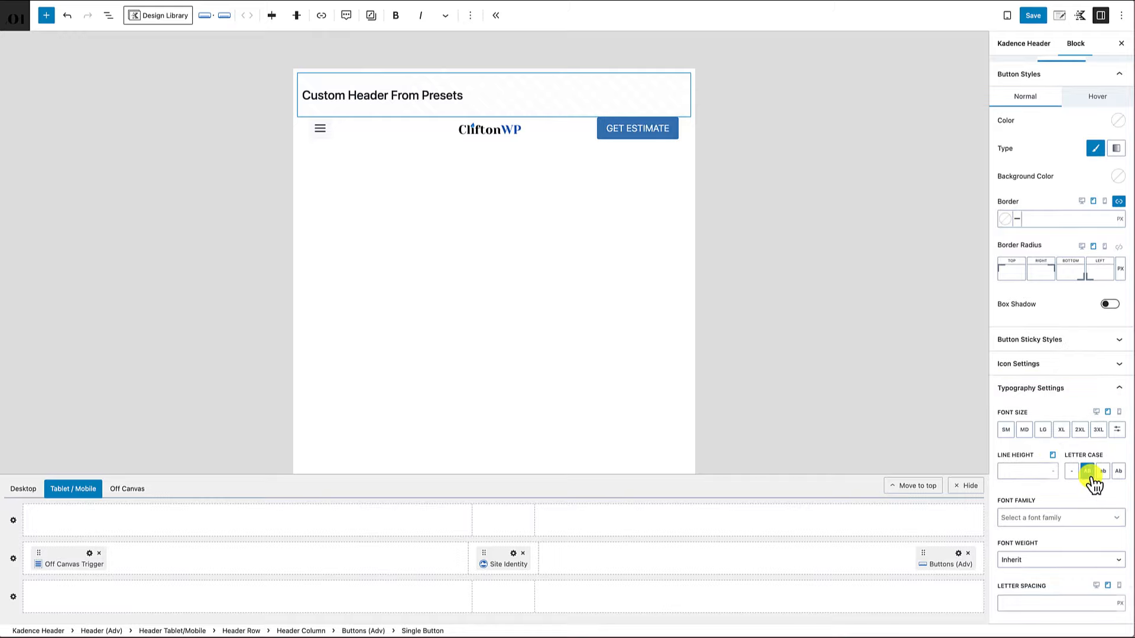
click(1006, 429)
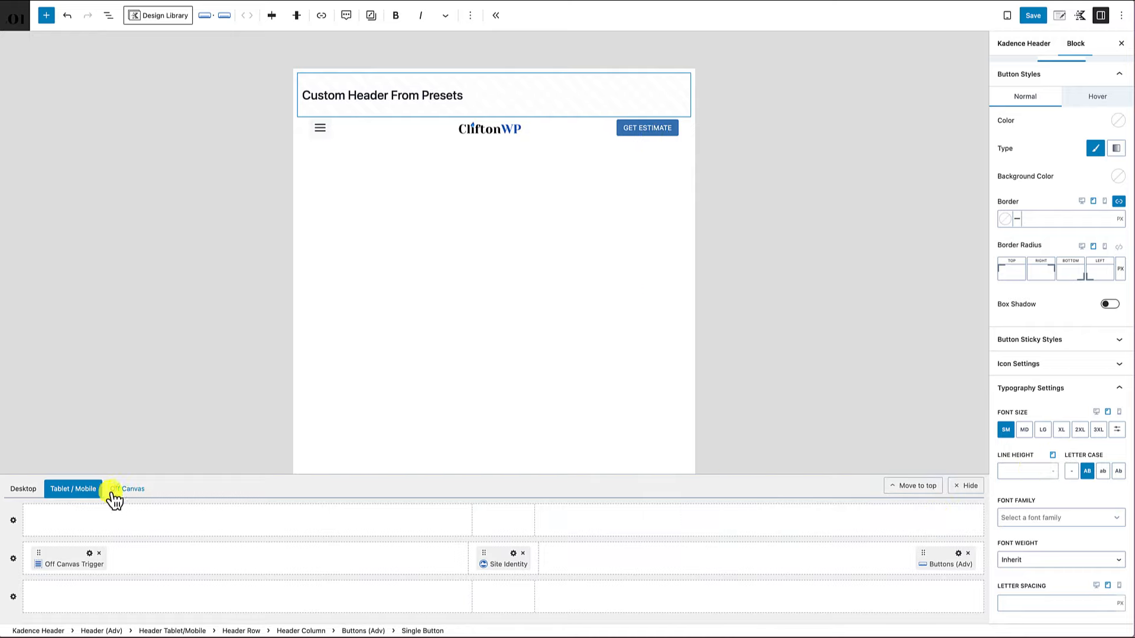
- Try the Get Estimate button in the bottom row's center across mobile and tablet previews, and return it to the middle row's right section
click(1104, 247)
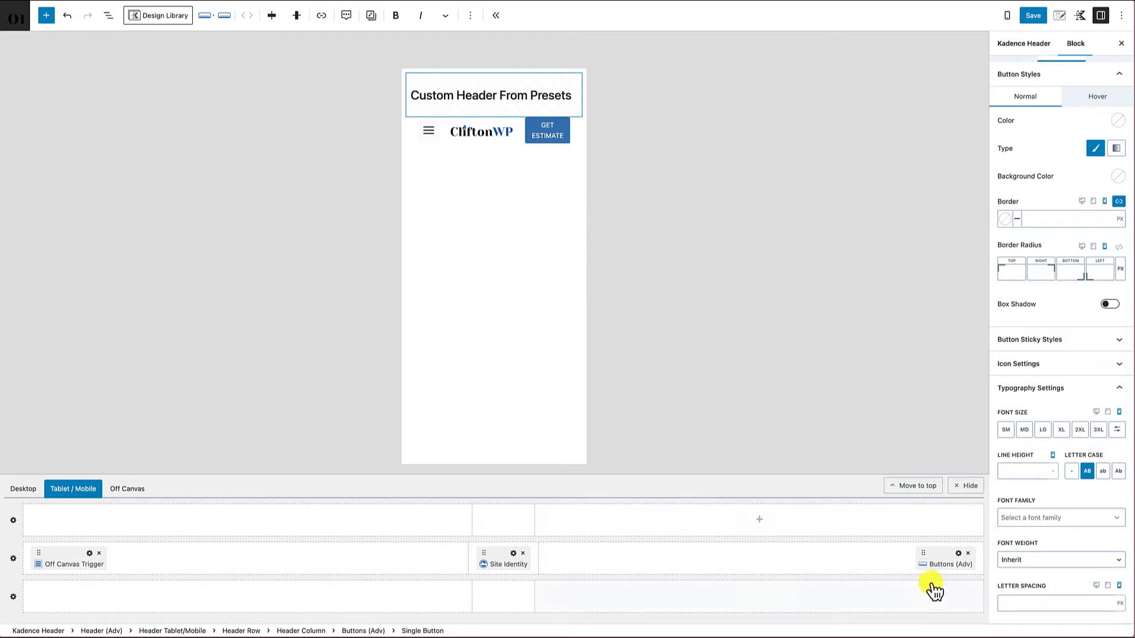
drag(927, 559, 487, 592)
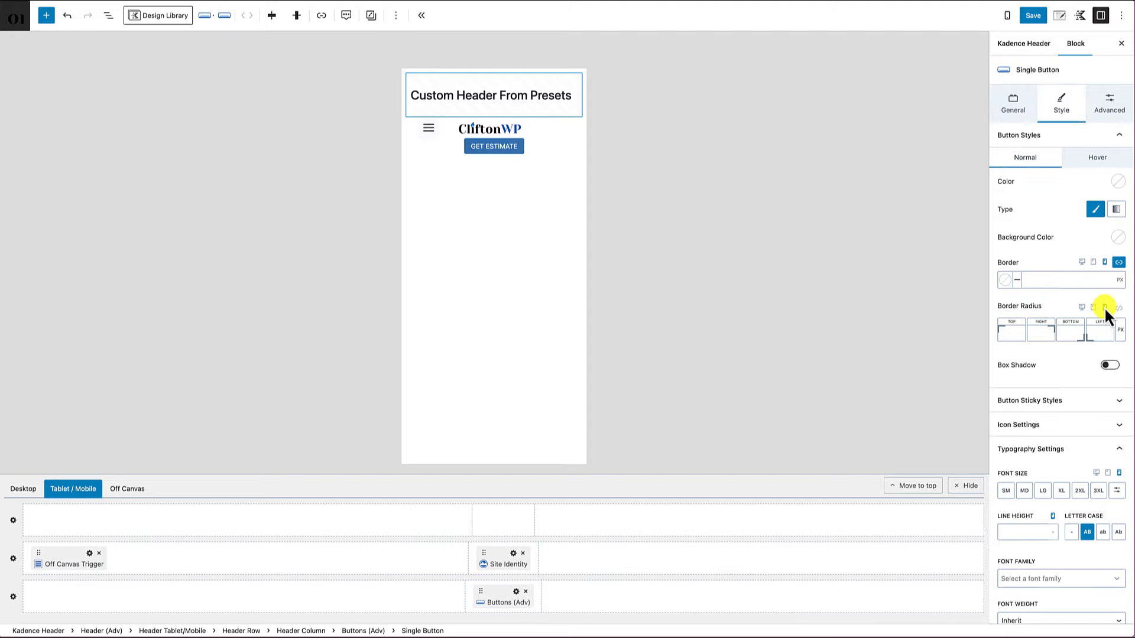
click(1093, 263)
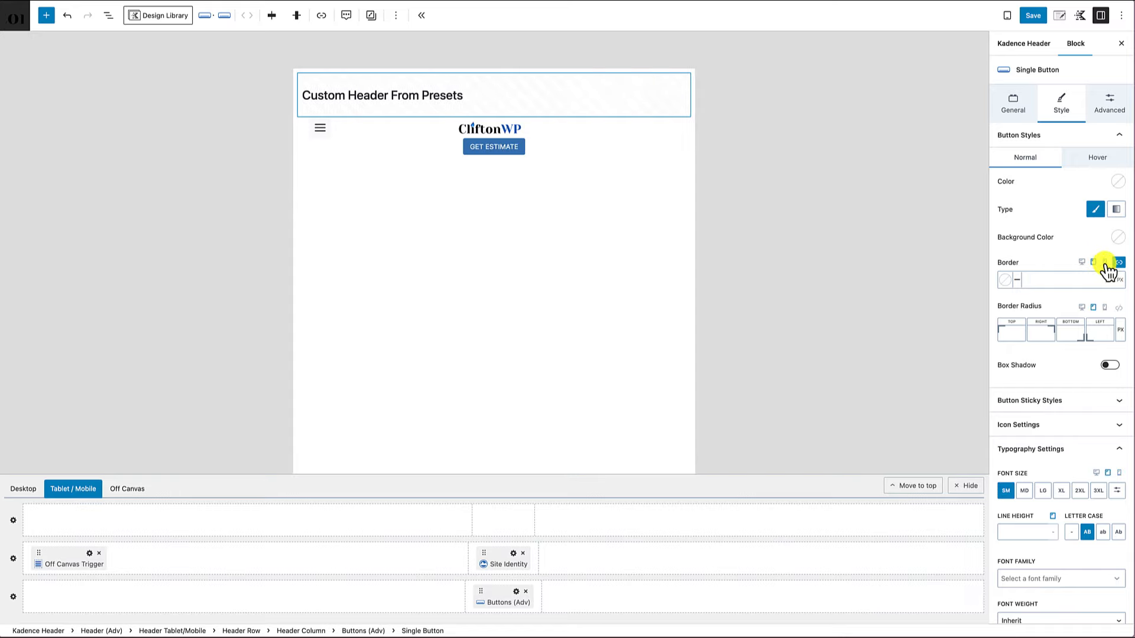
click(1104, 263)
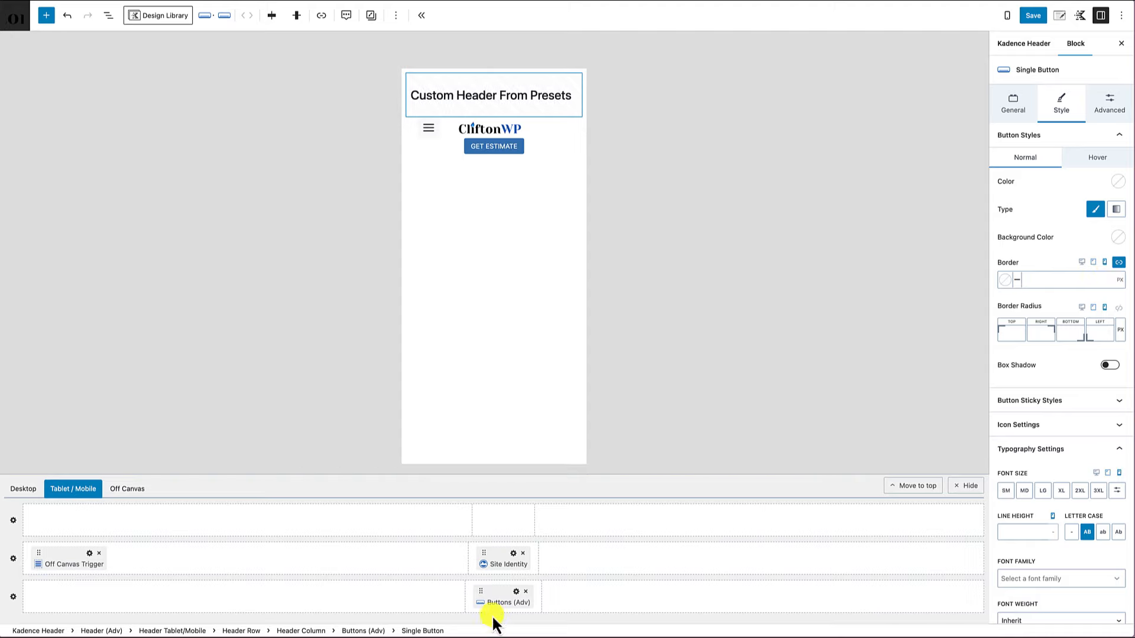
drag(481, 594, 830, 560)
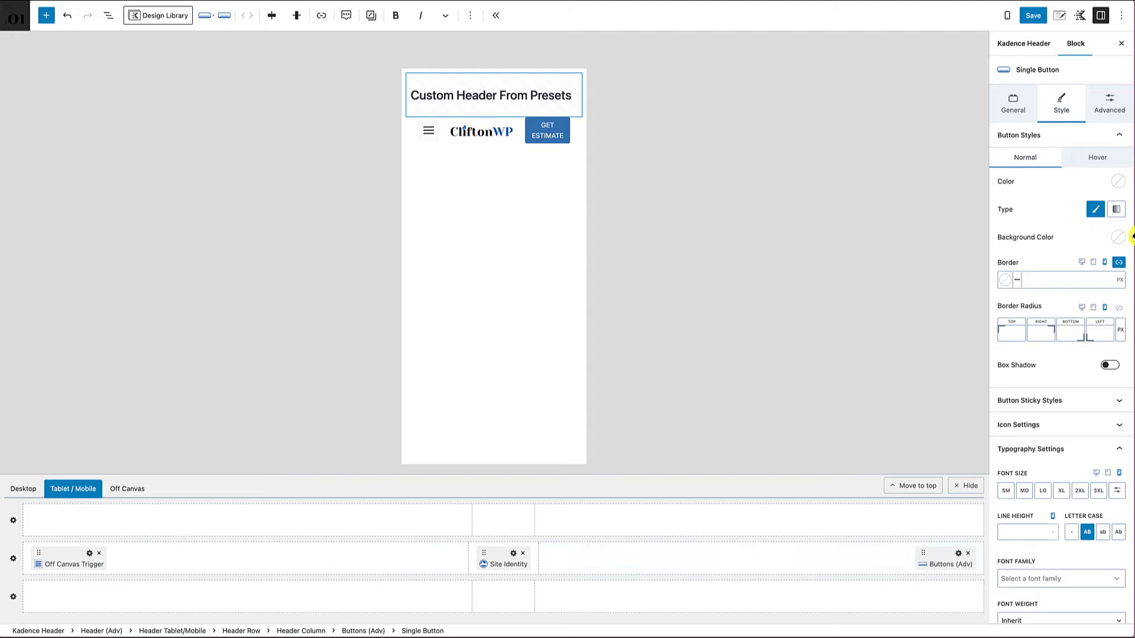
- Compare the middle header row's logo, trigger and button layout in the tablet and mobile previews, with its row settings open
click(1094, 262)
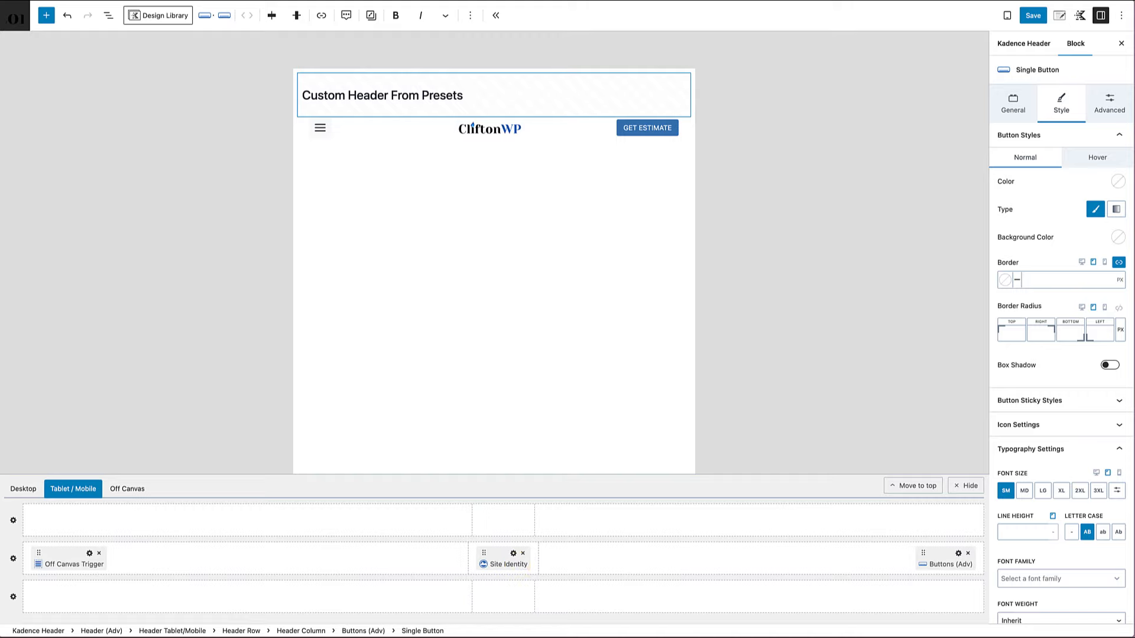
click(1104, 262)
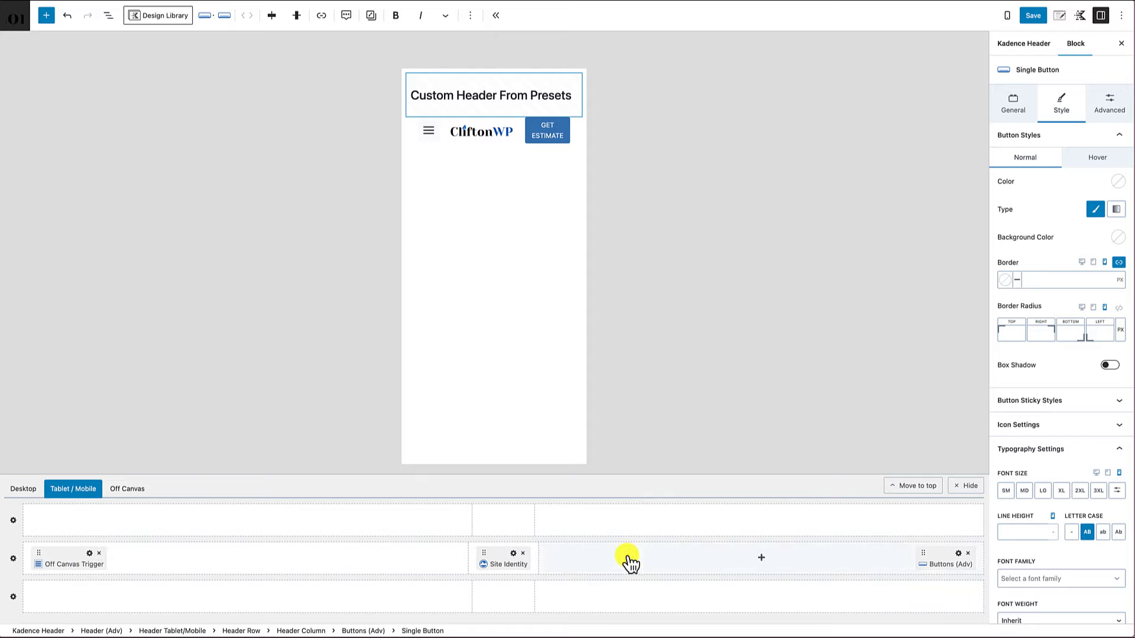
click(676, 569)
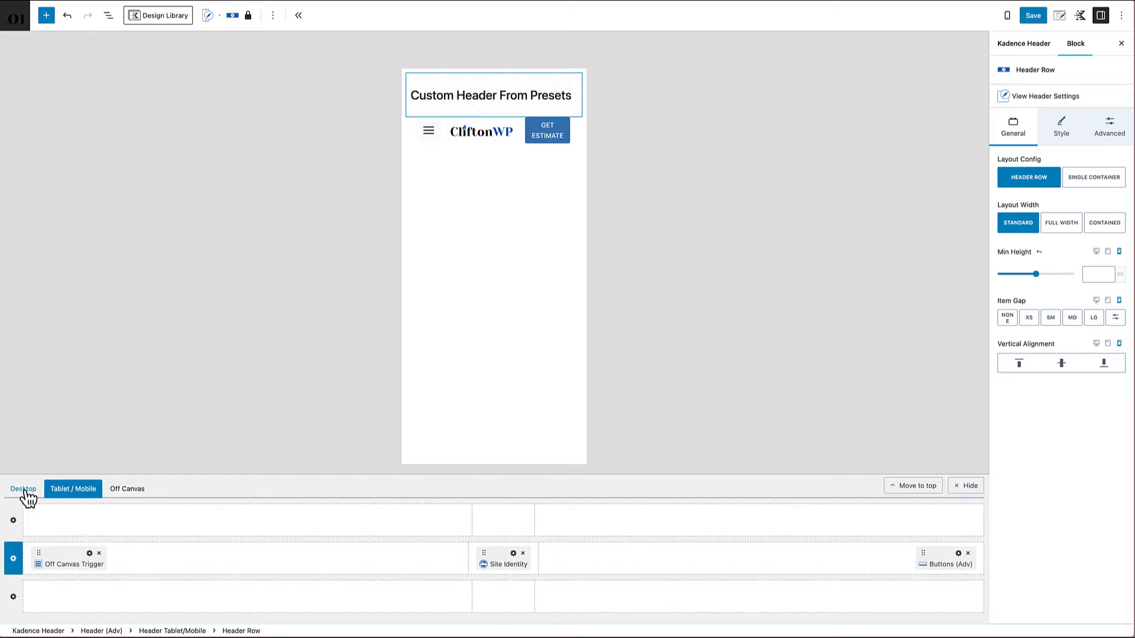
click(1109, 252)
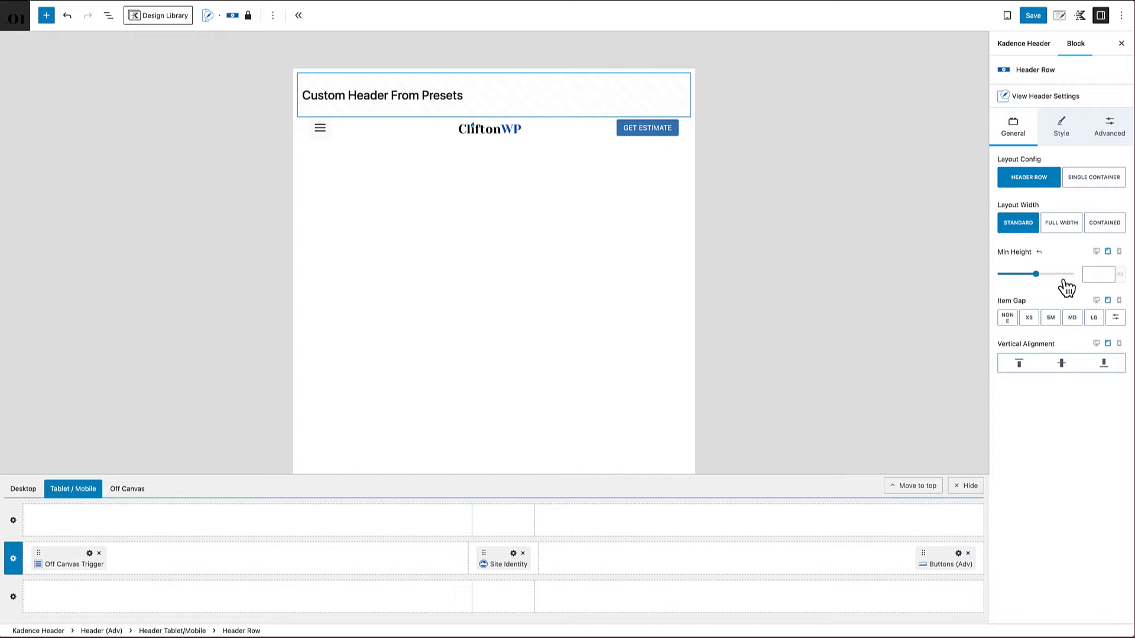
click(1119, 252)
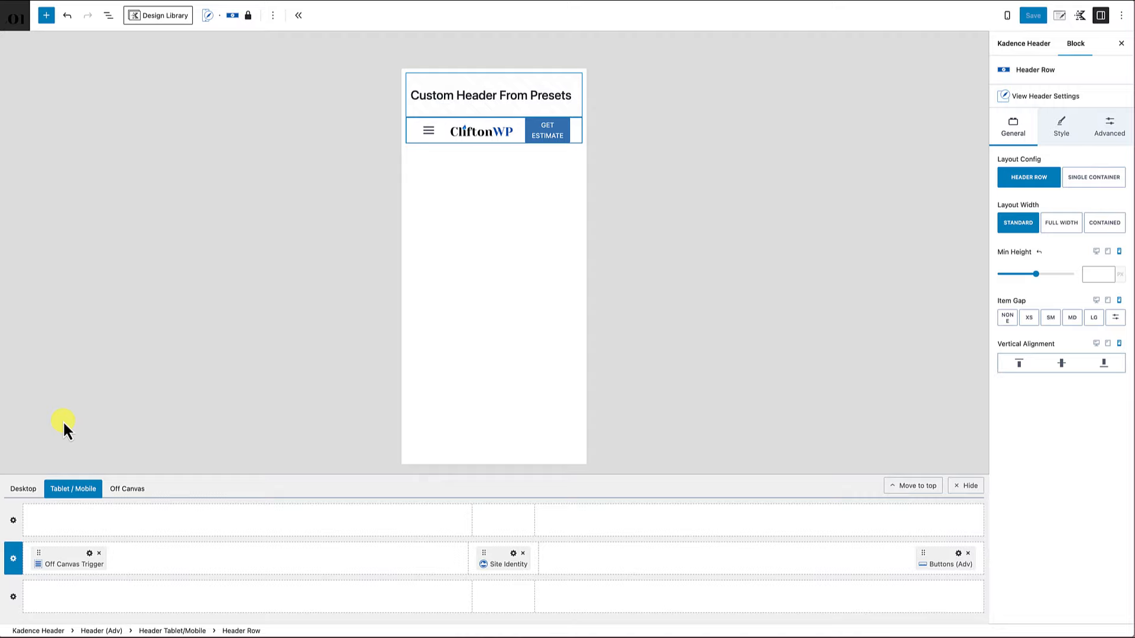
click(1108, 251)
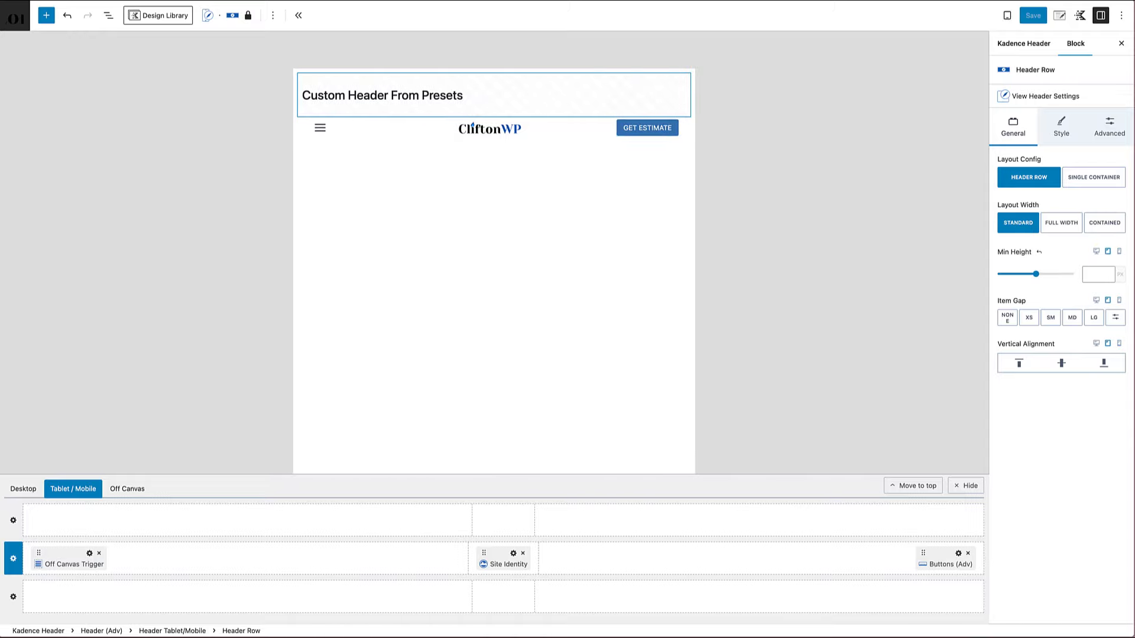
click(1119, 251)
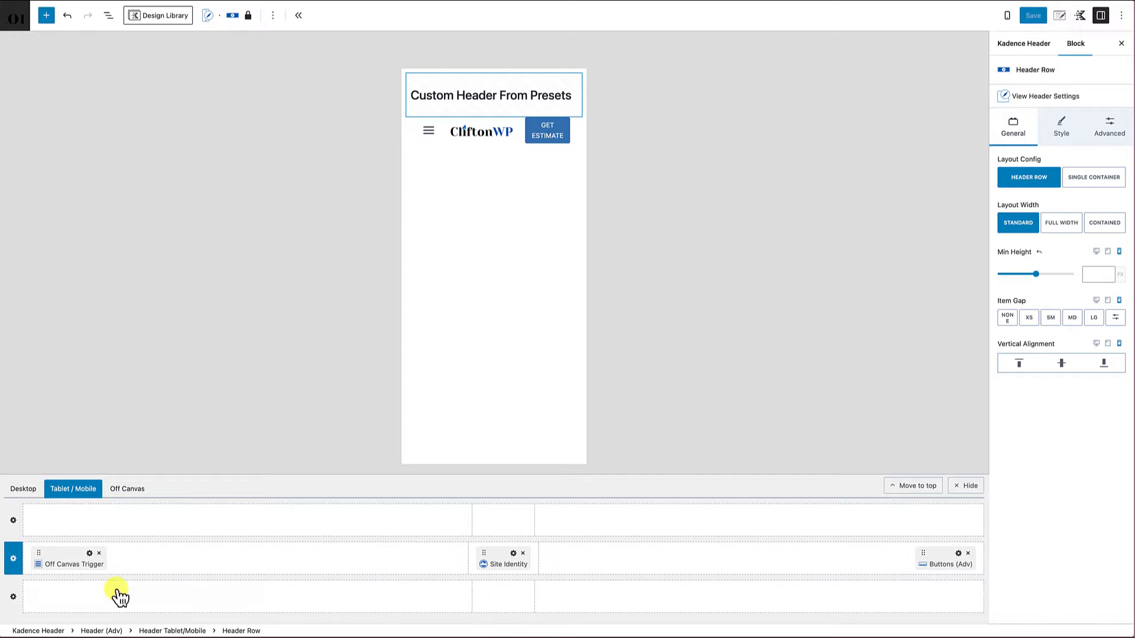
- Move the Off Canvas Trigger, Site Identity and Buttons blocks from the middle row to the matching sections of the top row
drag(44, 561, 52, 525)
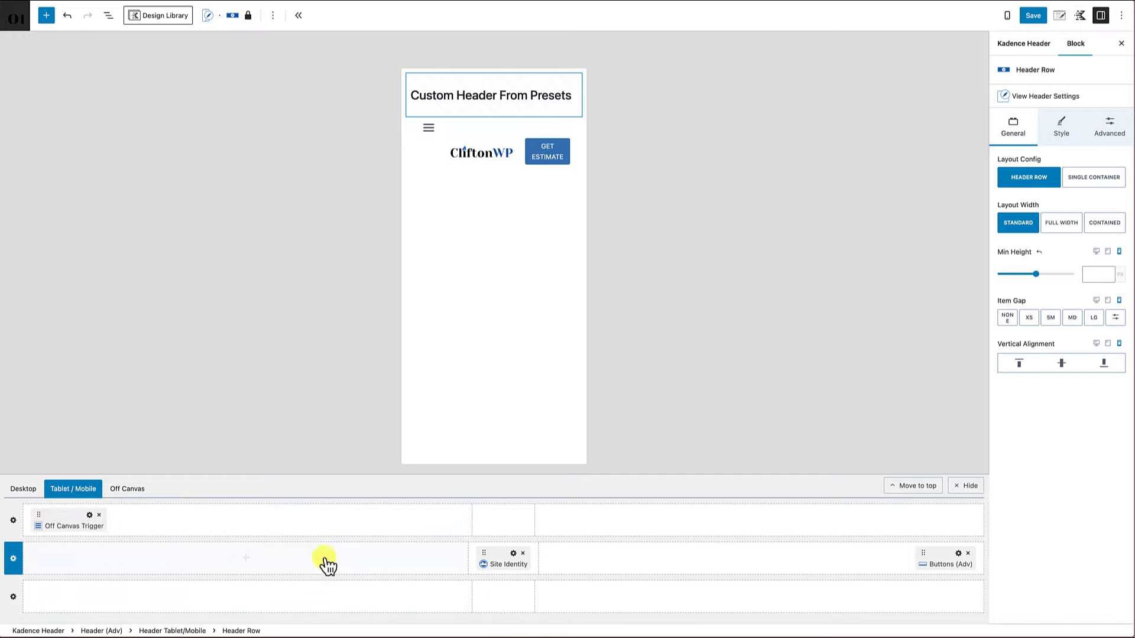
drag(490, 558, 489, 525)
drag(930, 557, 928, 523)
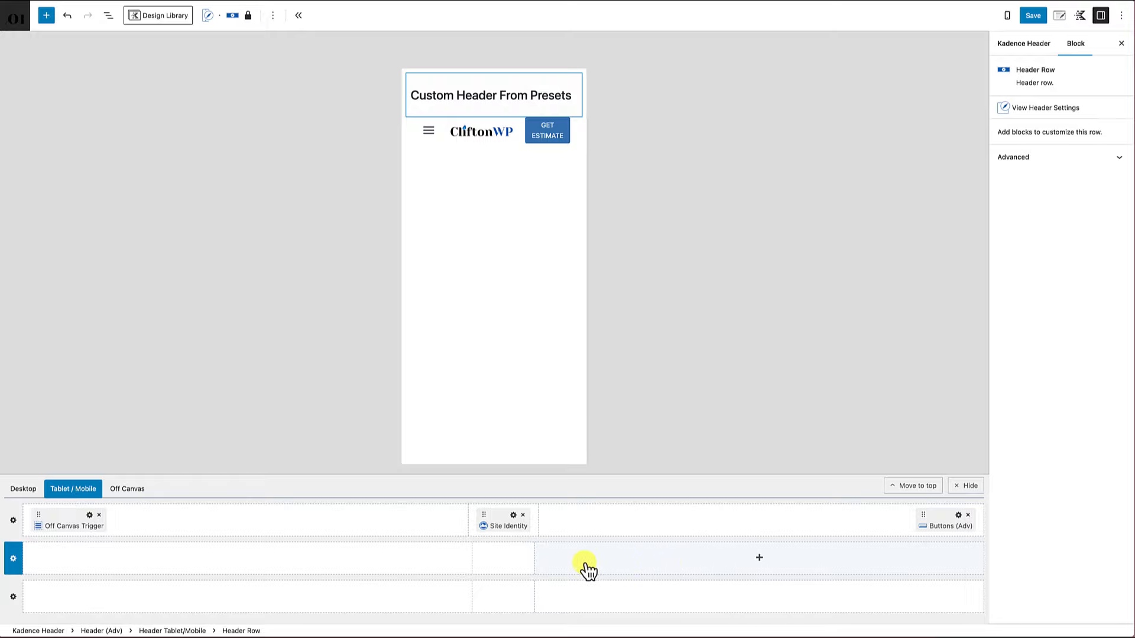
- Add a single-column Row Layout block to the center section of the tablet/mobile middle row
click(503, 559)
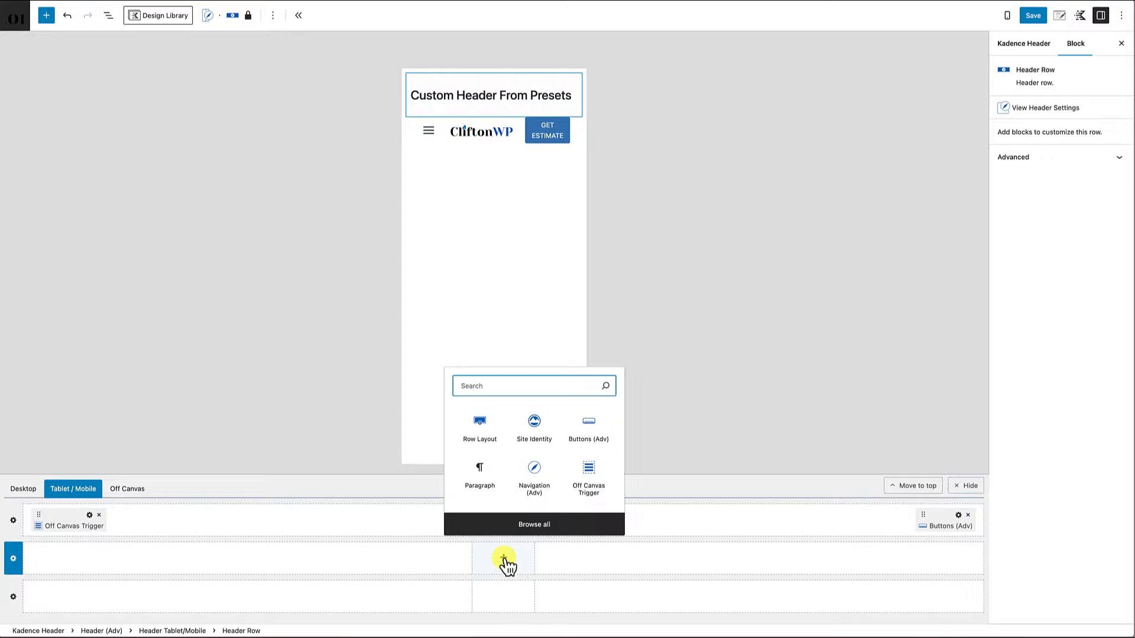
click(482, 429)
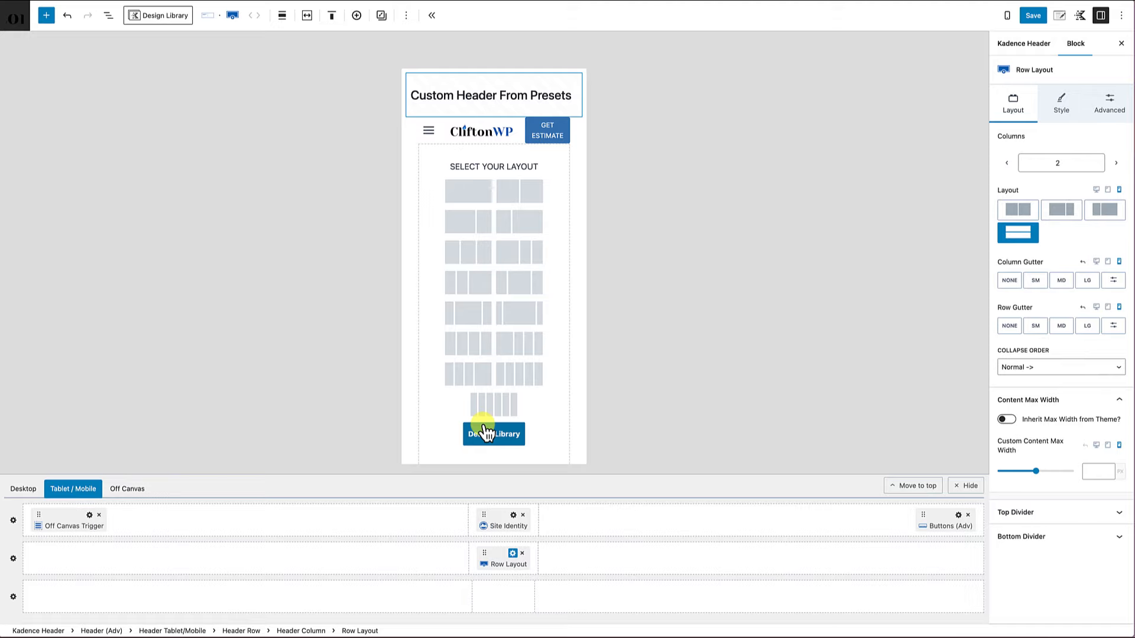
click(478, 197)
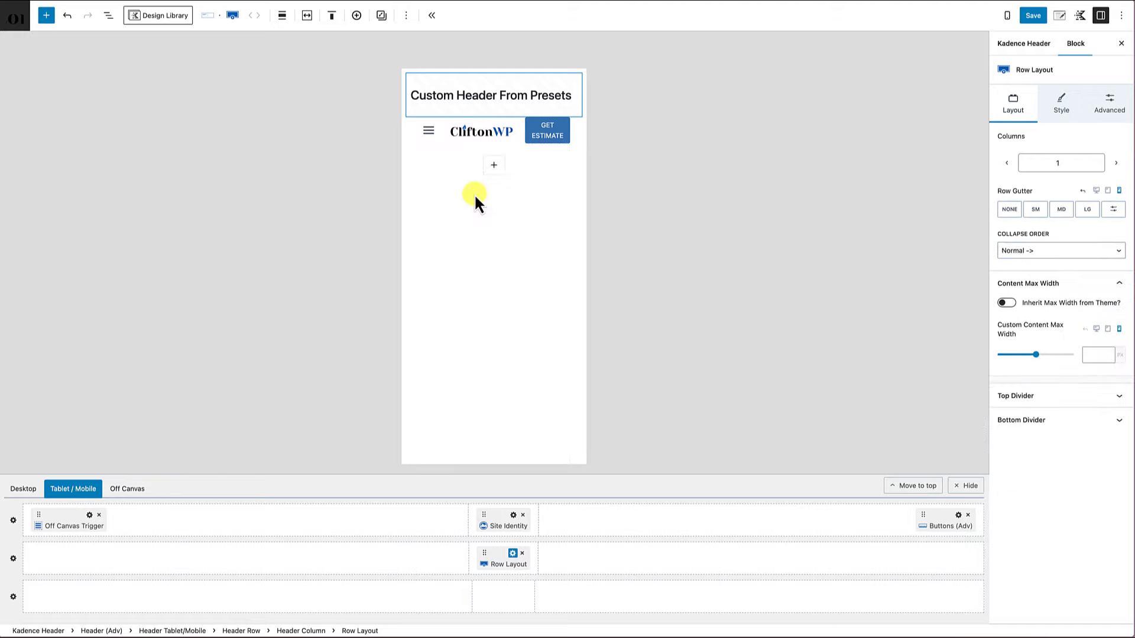
- Rename the Row Layout block in the middle row's center section as "Parent Mobile Header Coantiner Row"
click(110, 18)
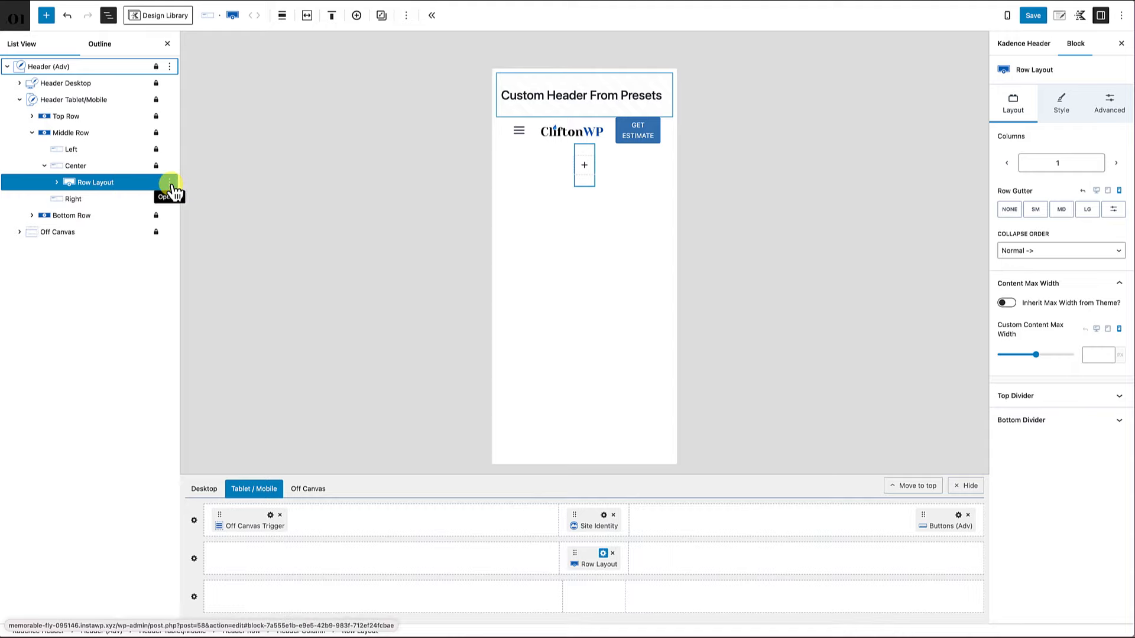
click(170, 182)
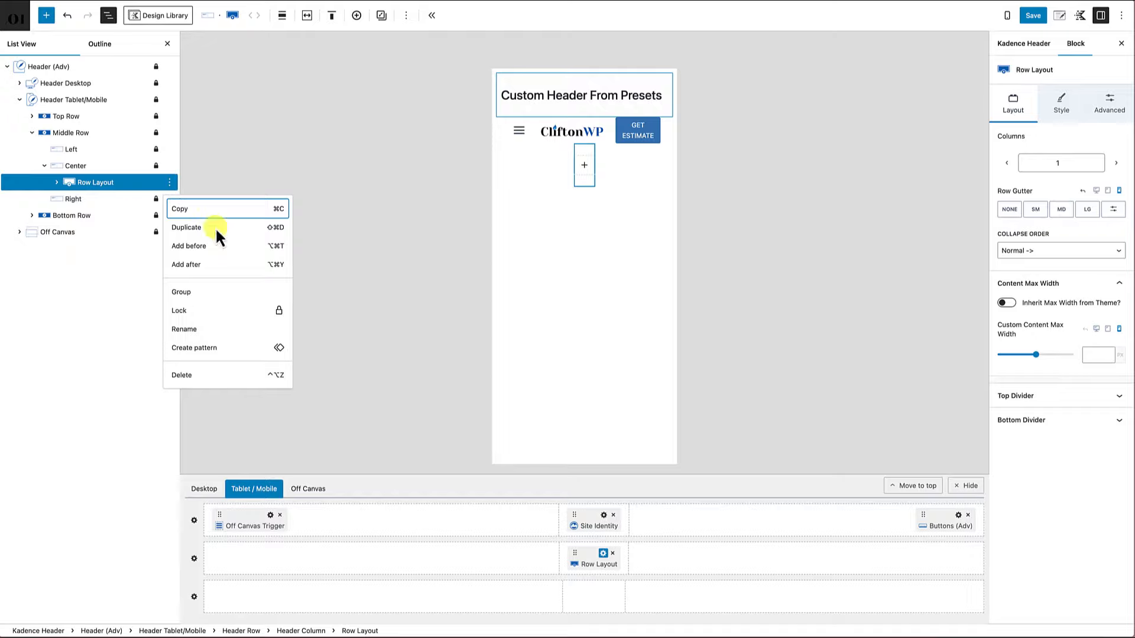
click(202, 331)
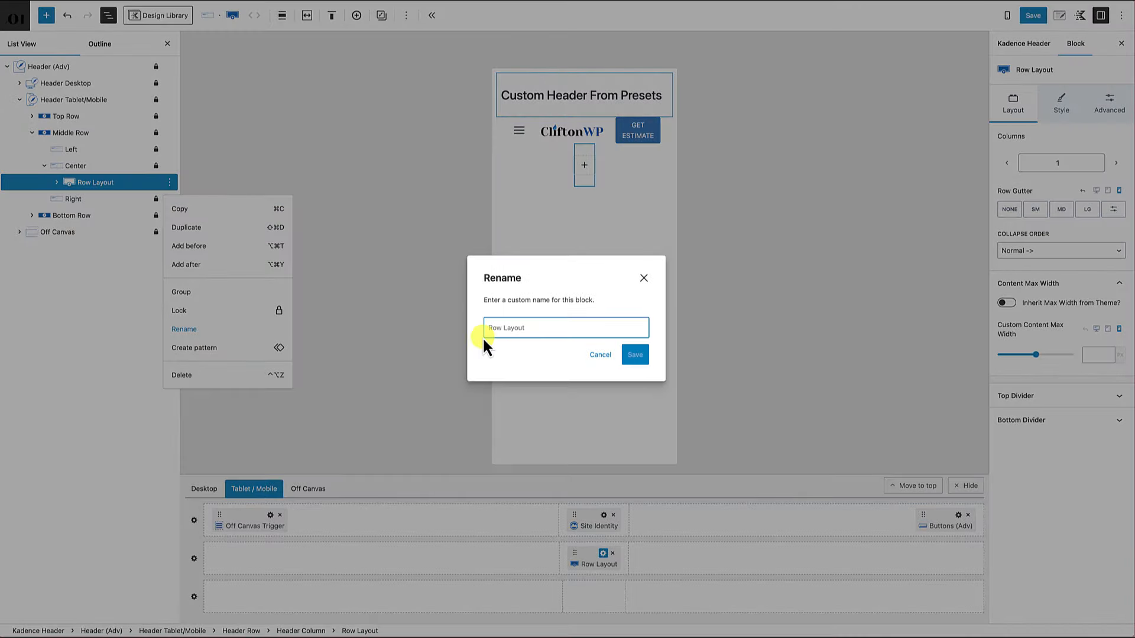
text(Parent Mobile Header Coantiner Row)
key(Return)
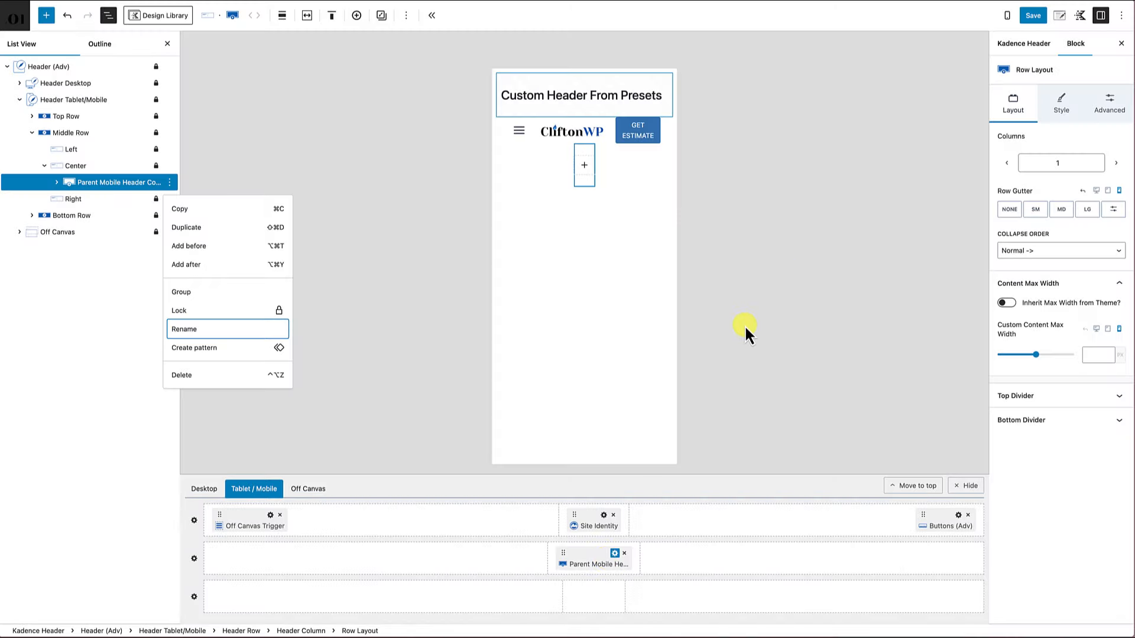
- Add a nested Row Layout block with three equal columns inside the parent mobile header row, working in the tablet preview
click(1108, 191)
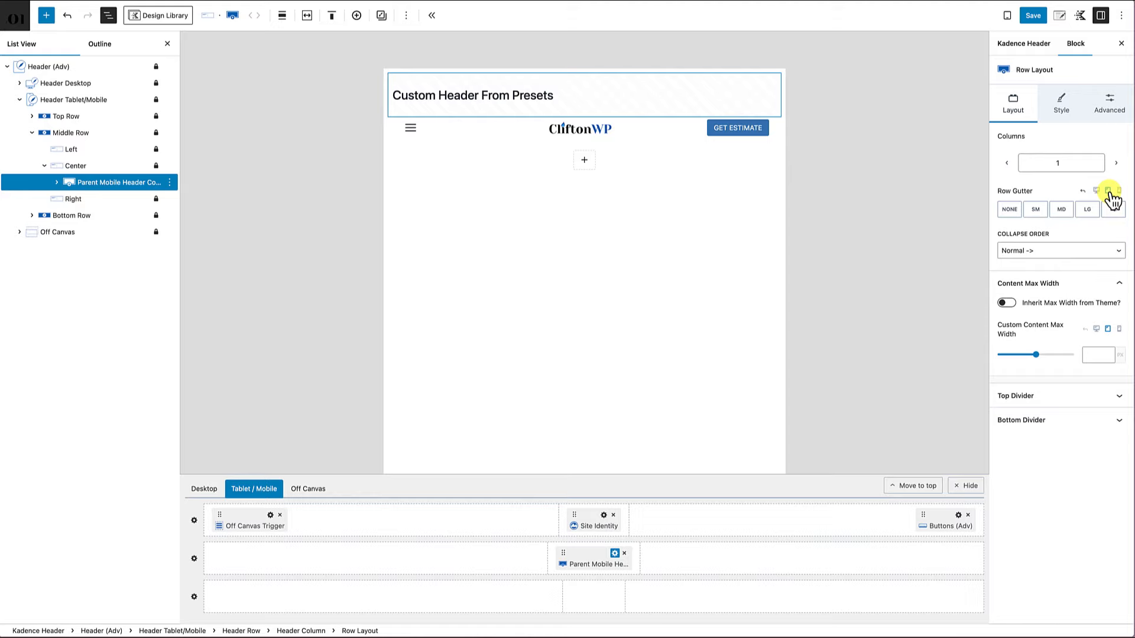
click(585, 160)
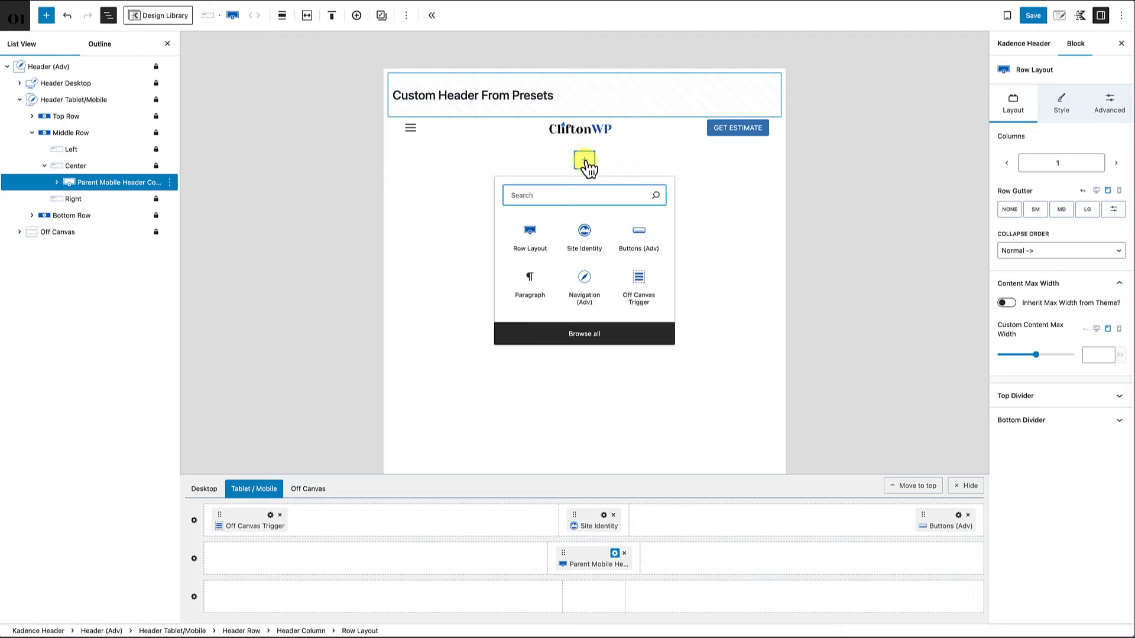
click(529, 235)
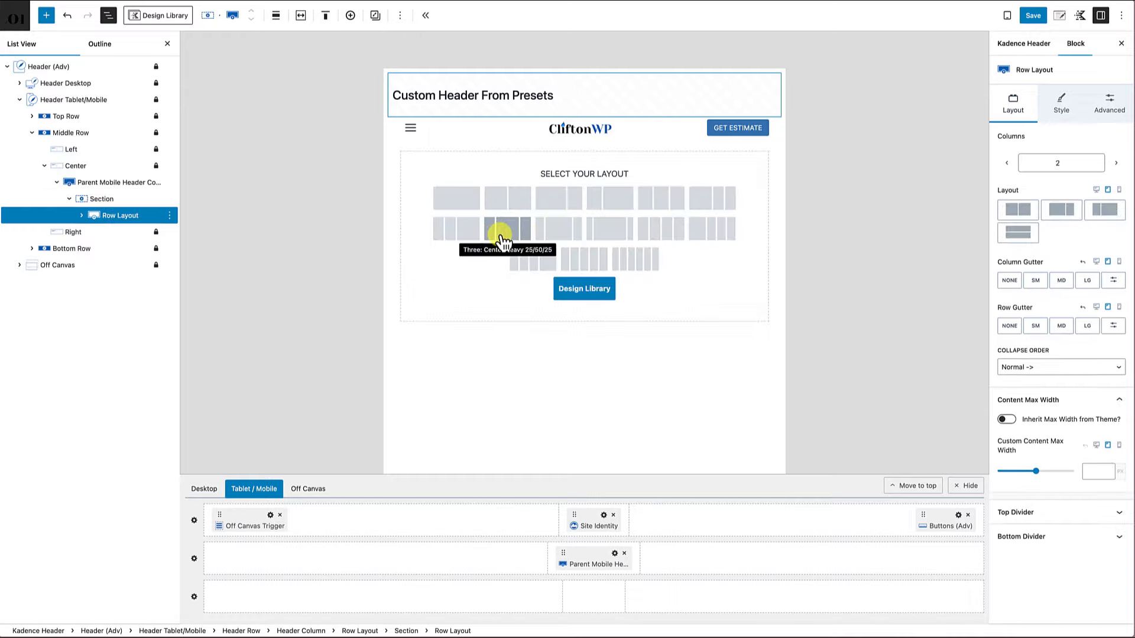
click(649, 203)
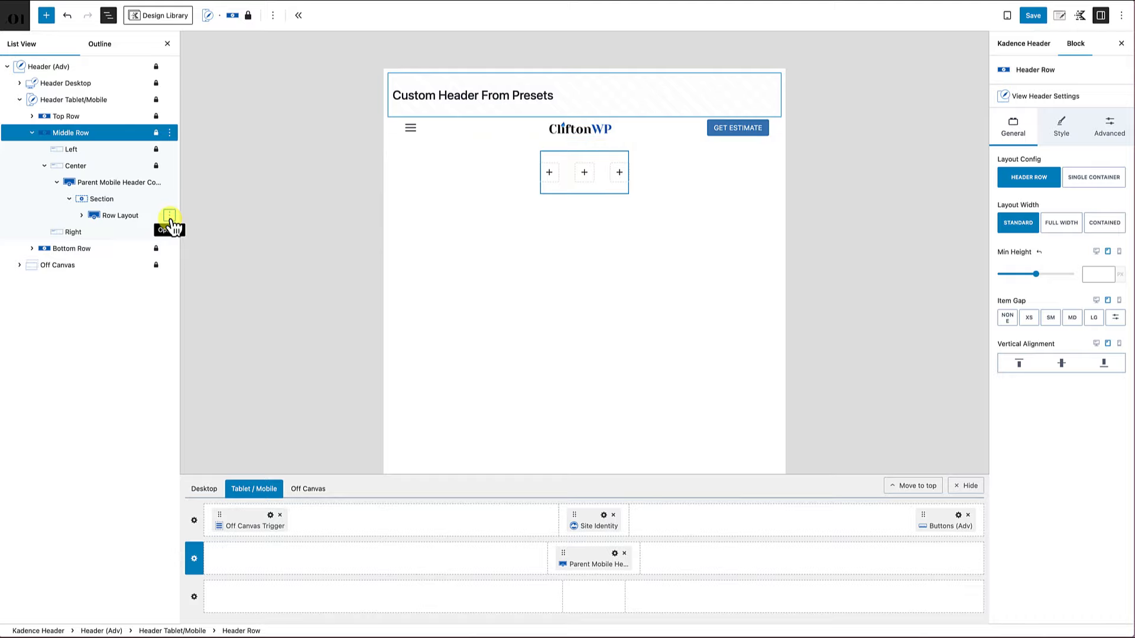
- Rename the nested three-column Row Layout as "Tablet Mobile Header Row"
click(170, 215)
click(184, 361)
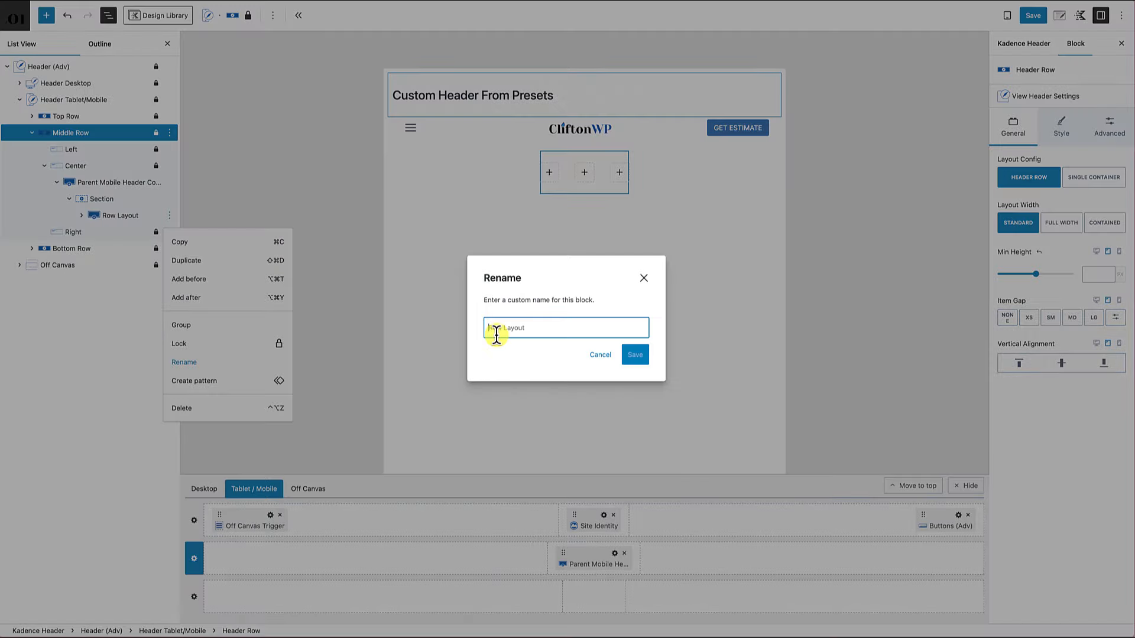
text(Tablet Mobile Header Row)
click(635, 356)
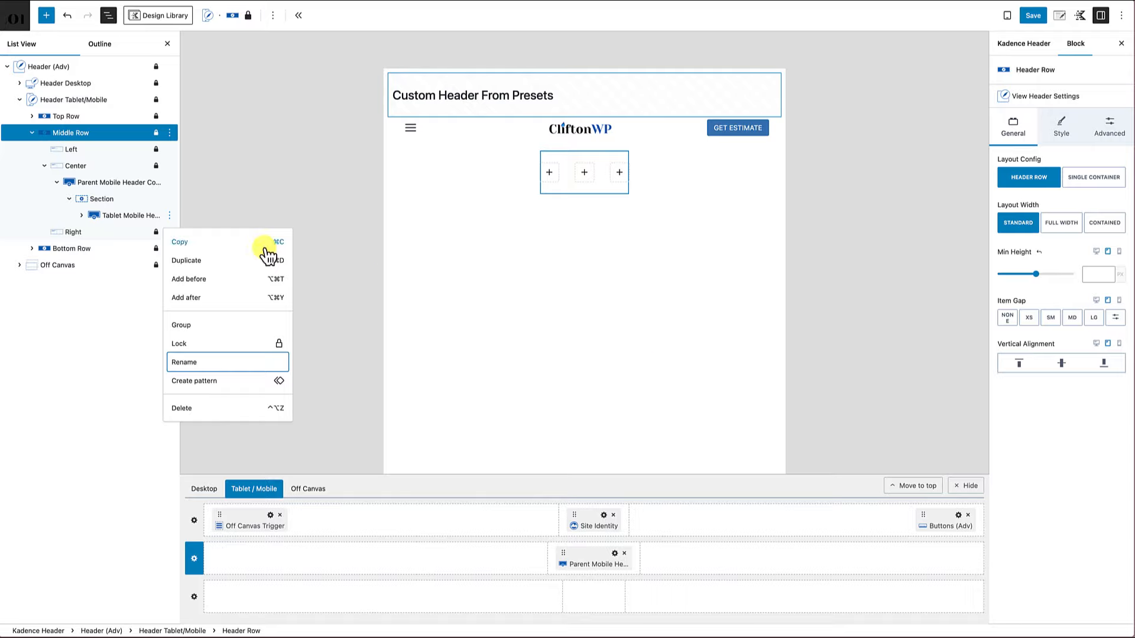
- Set the parent mobile header row's alignment to full width
click(125, 182)
click(128, 183)
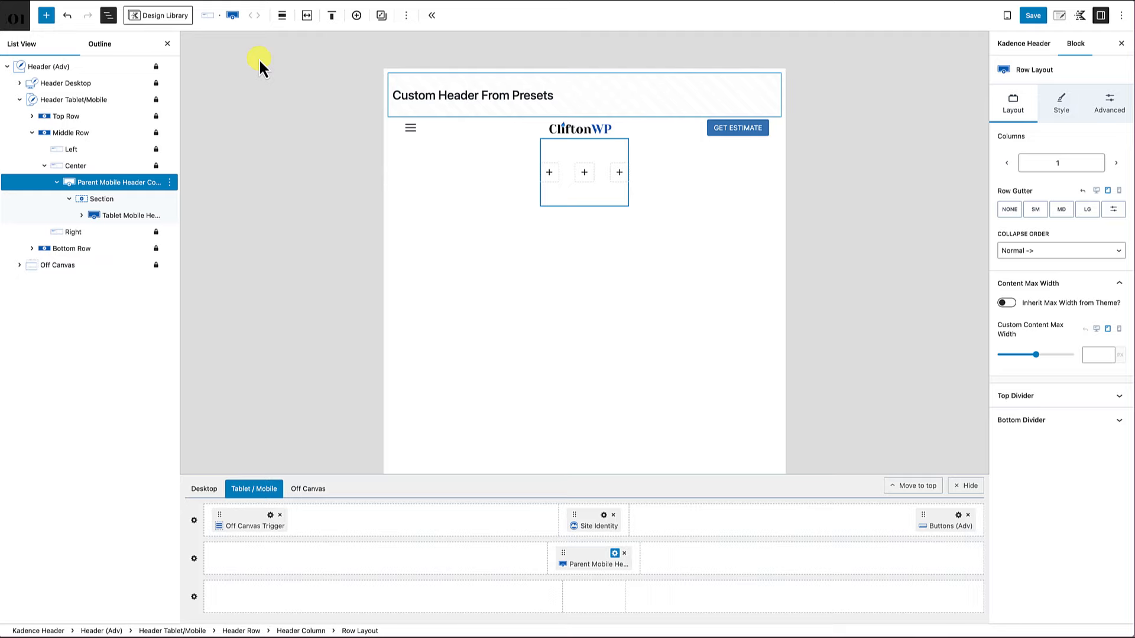
click(282, 25)
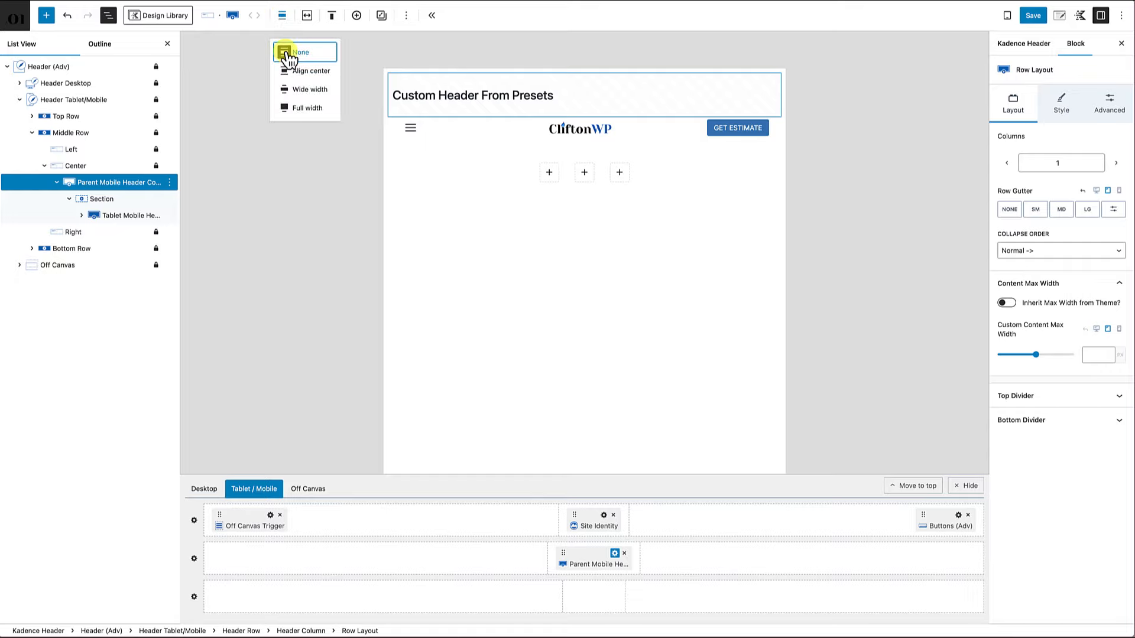
click(290, 109)
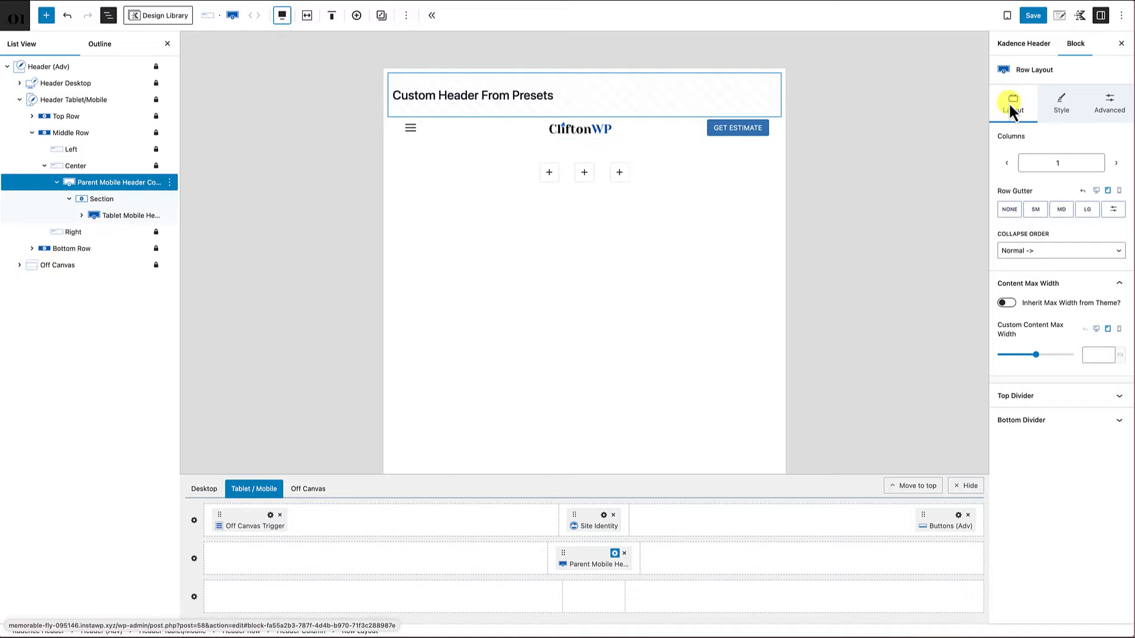
- Link the parent mobile header row's tablet padding on all sides and set it to None (0px)
click(1120, 117)
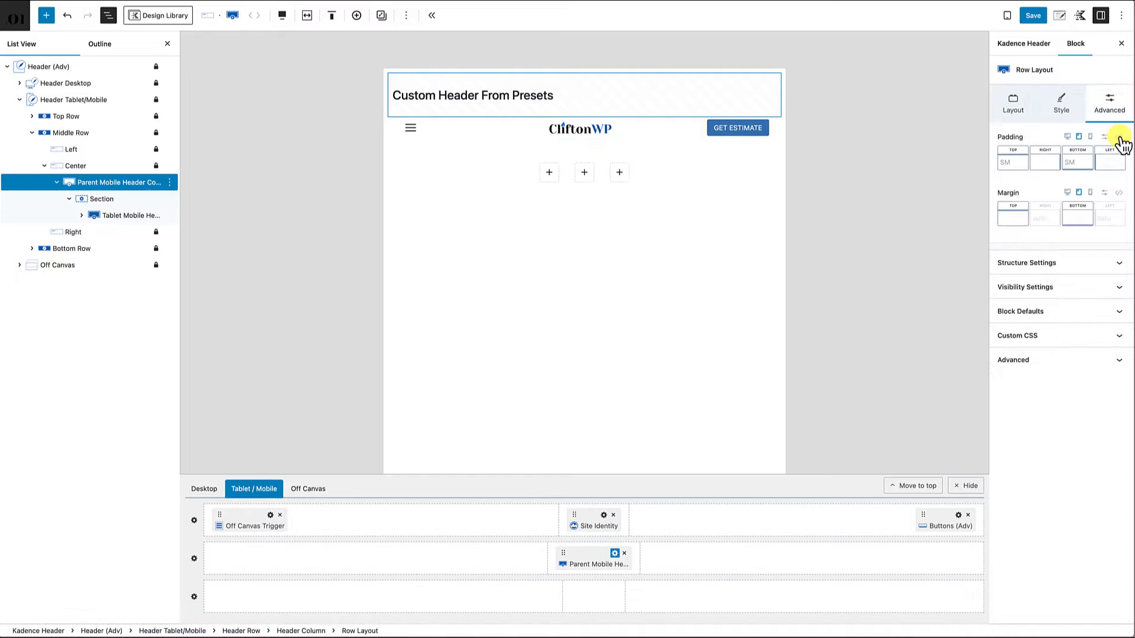
click(1119, 138)
drag(999, 169, 1117, 177)
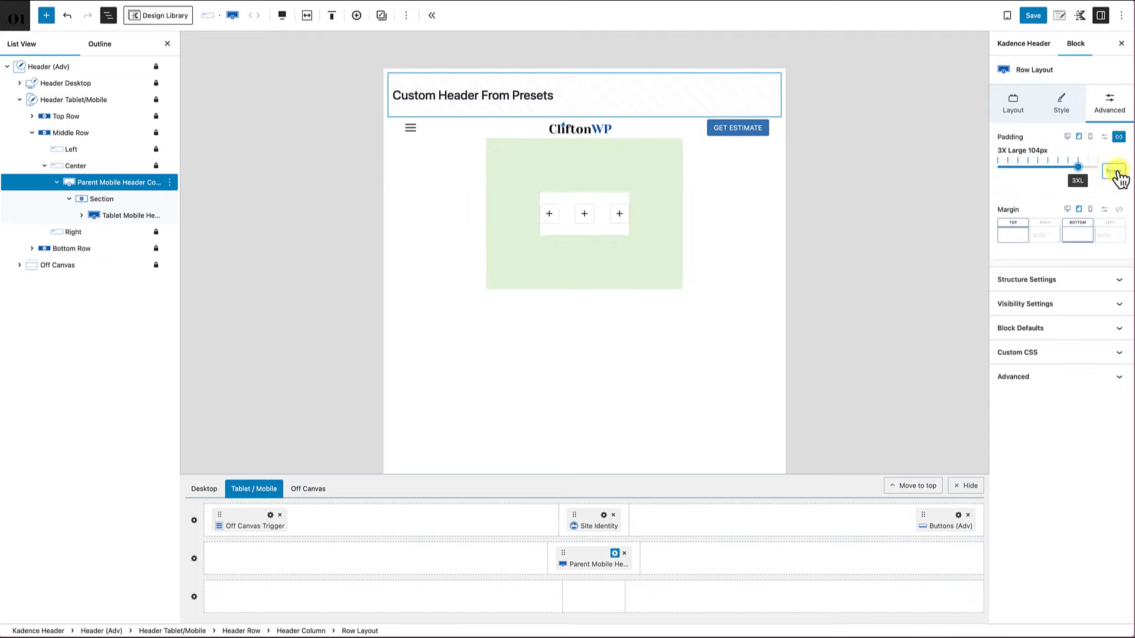
drag(1045, 182, 937, 185)
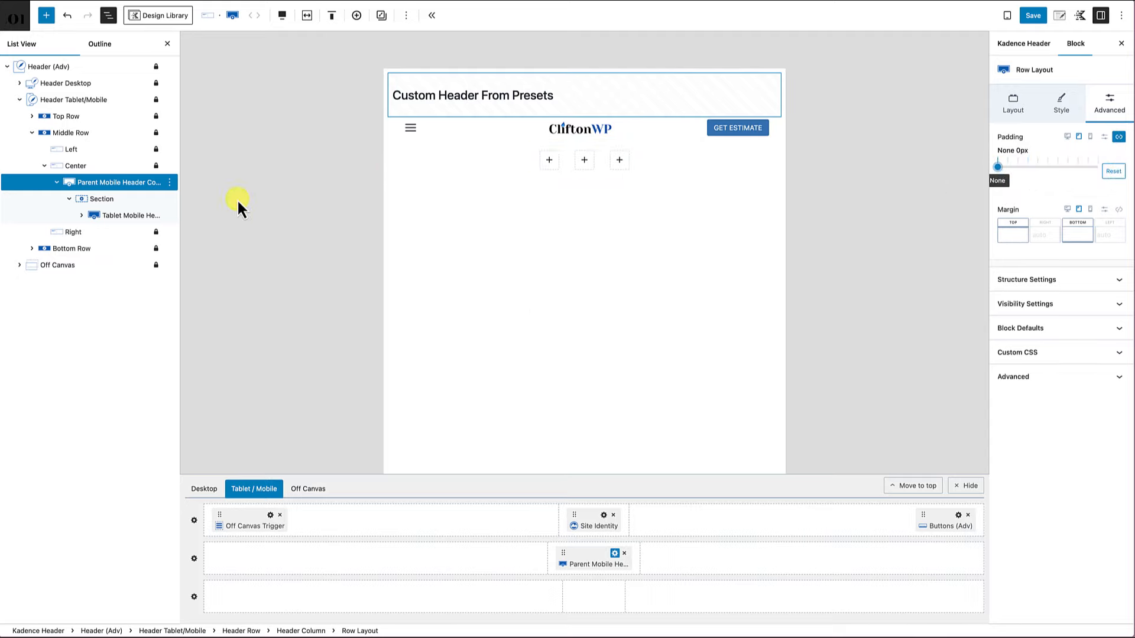
click(134, 216)
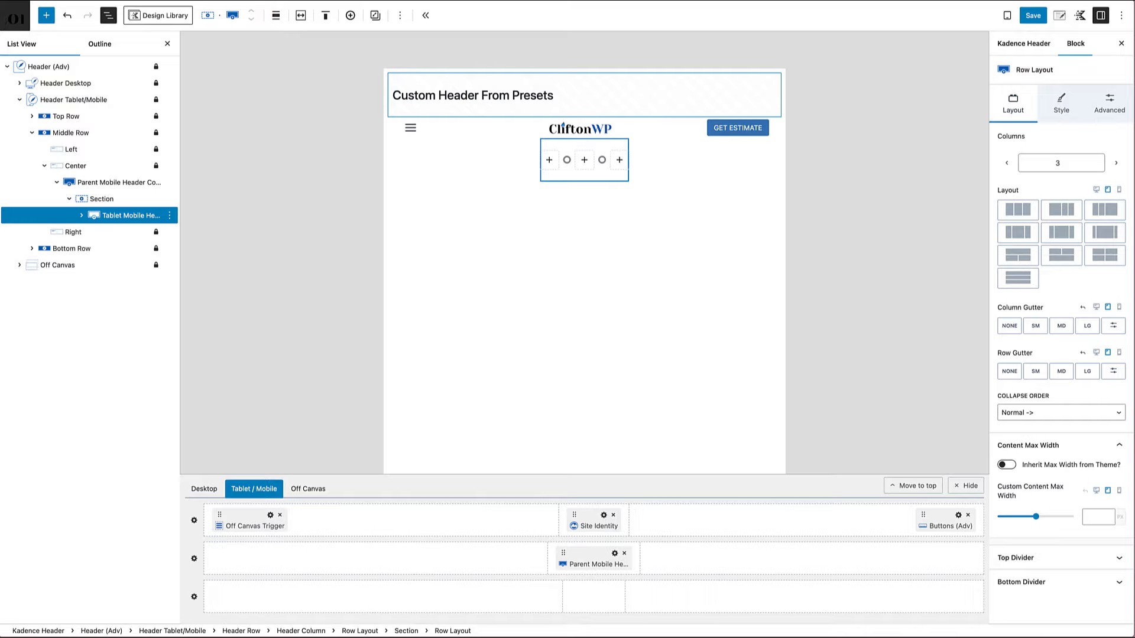
click(1110, 104)
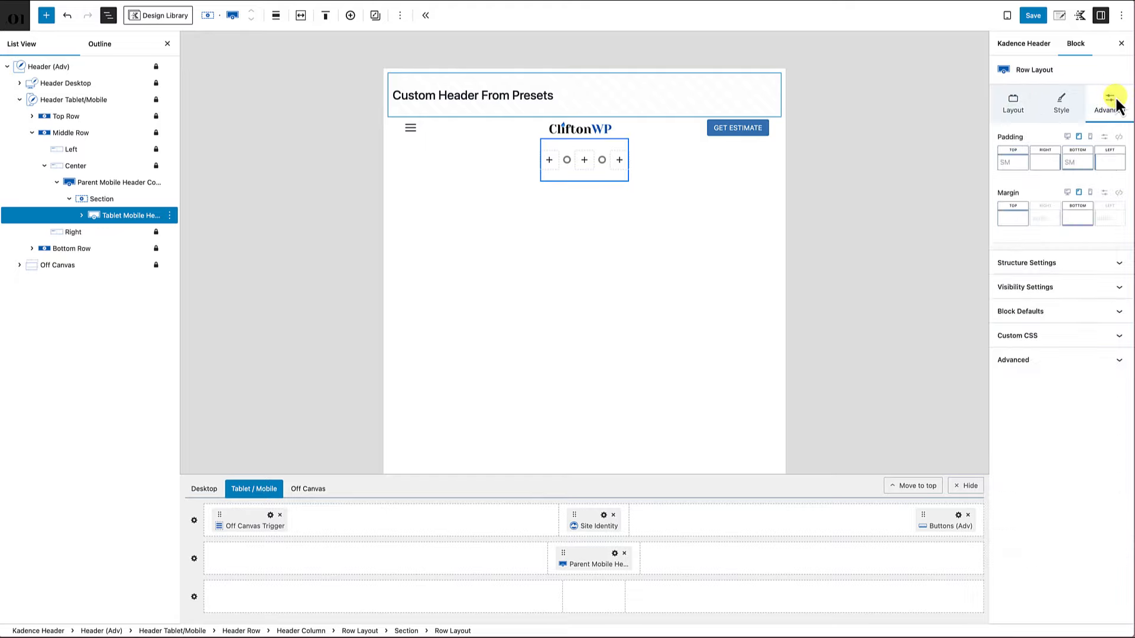
click(1119, 138)
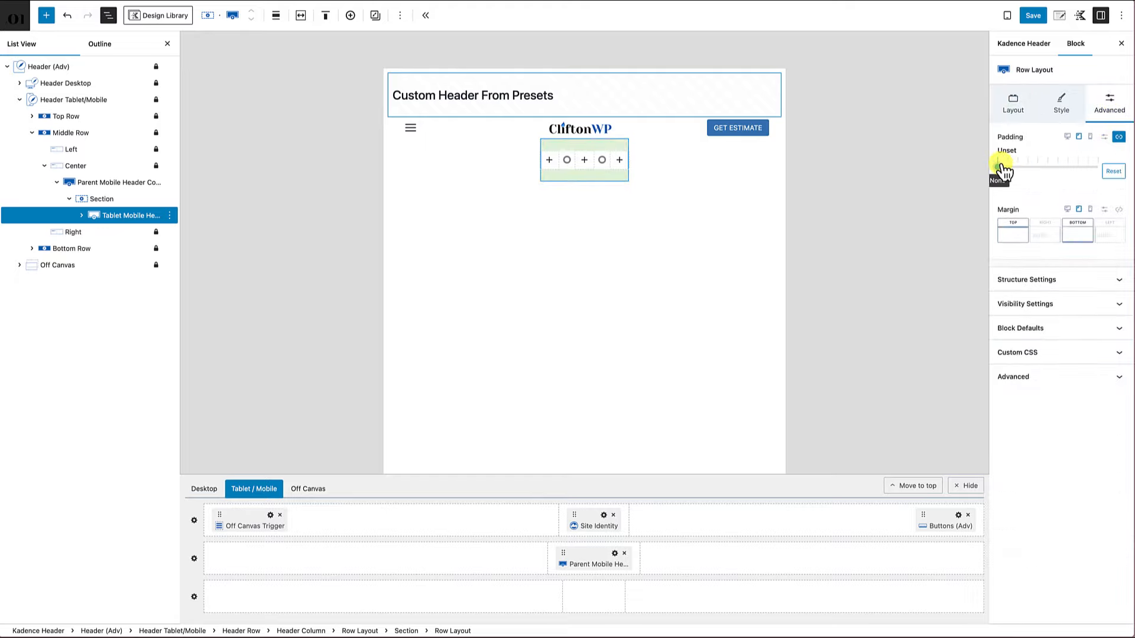
drag(998, 167, 1008, 167)
drag(1121, 168, 1021, 174)
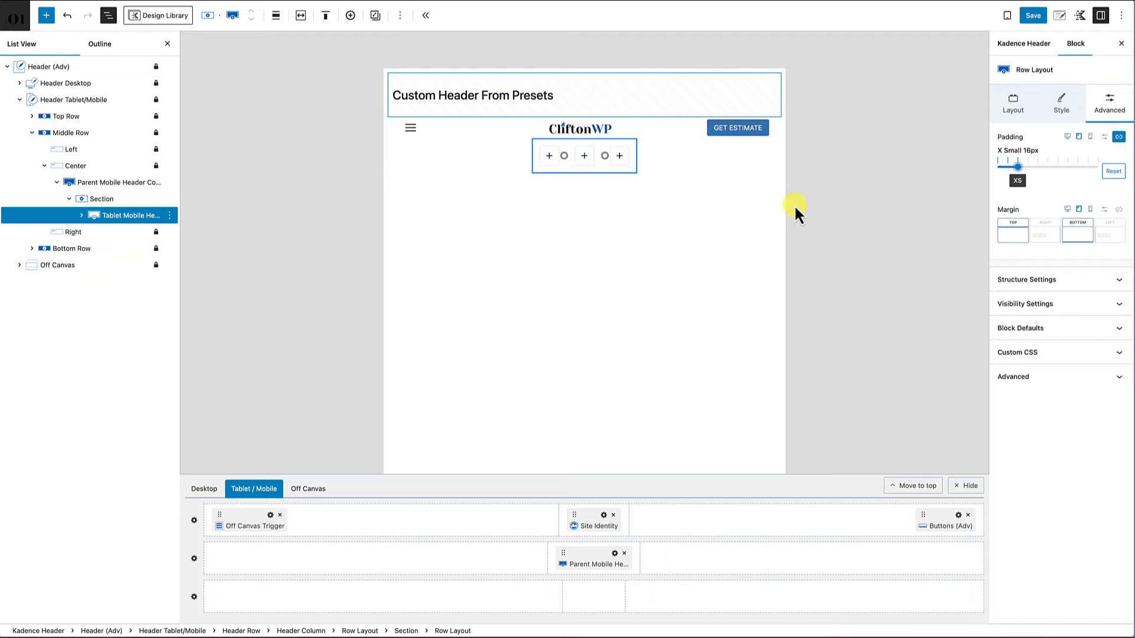
click(766, 229)
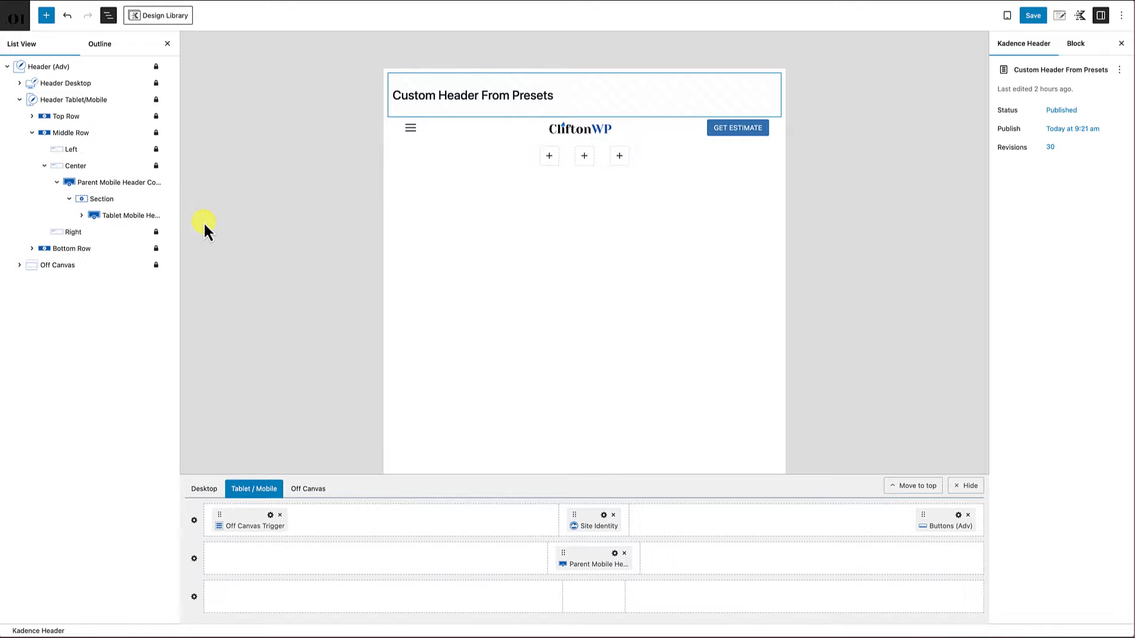
- Move the top row's Off Canvas Trigger, Site Identity and Buttons blocks into the first, second and third sections of the Tablet Mobile Header Row
click(83, 217)
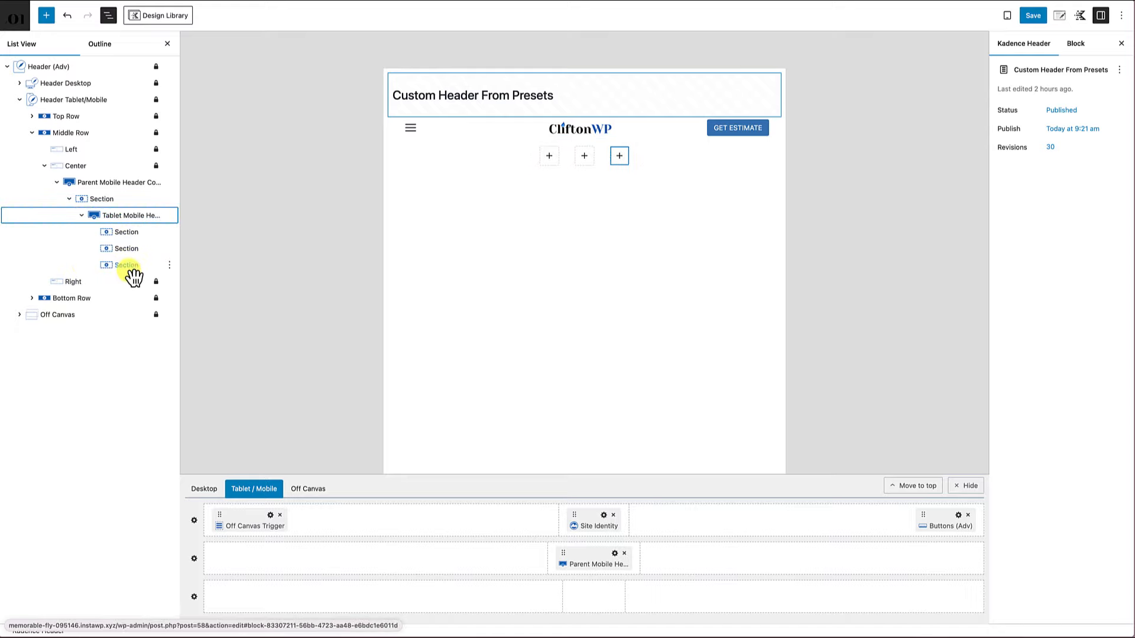
click(412, 130)
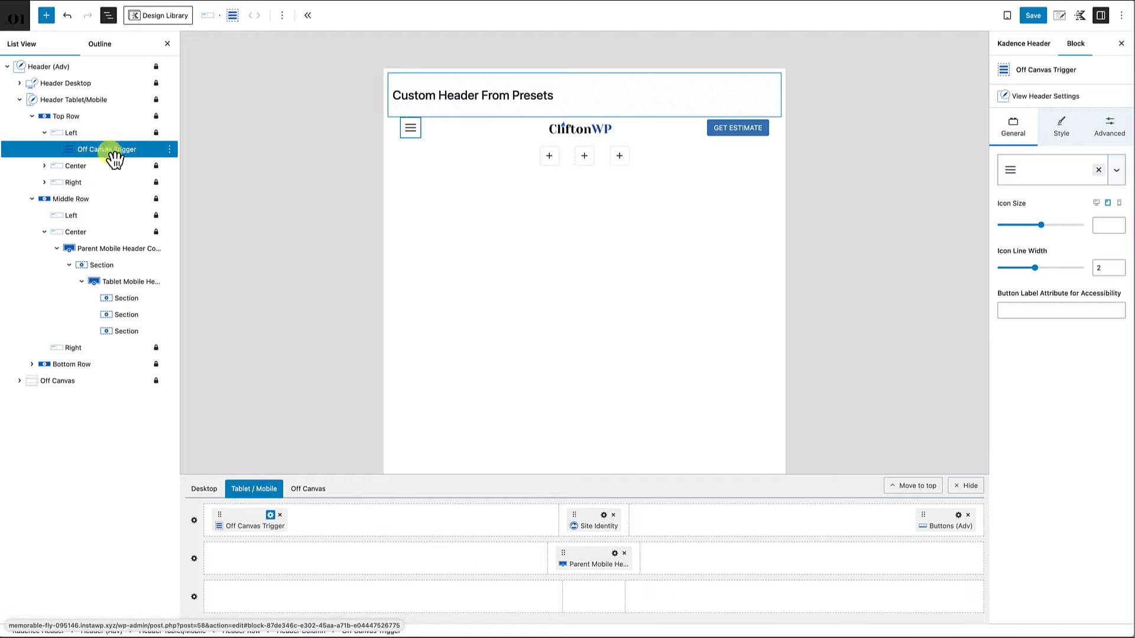
drag(96, 155, 119, 312)
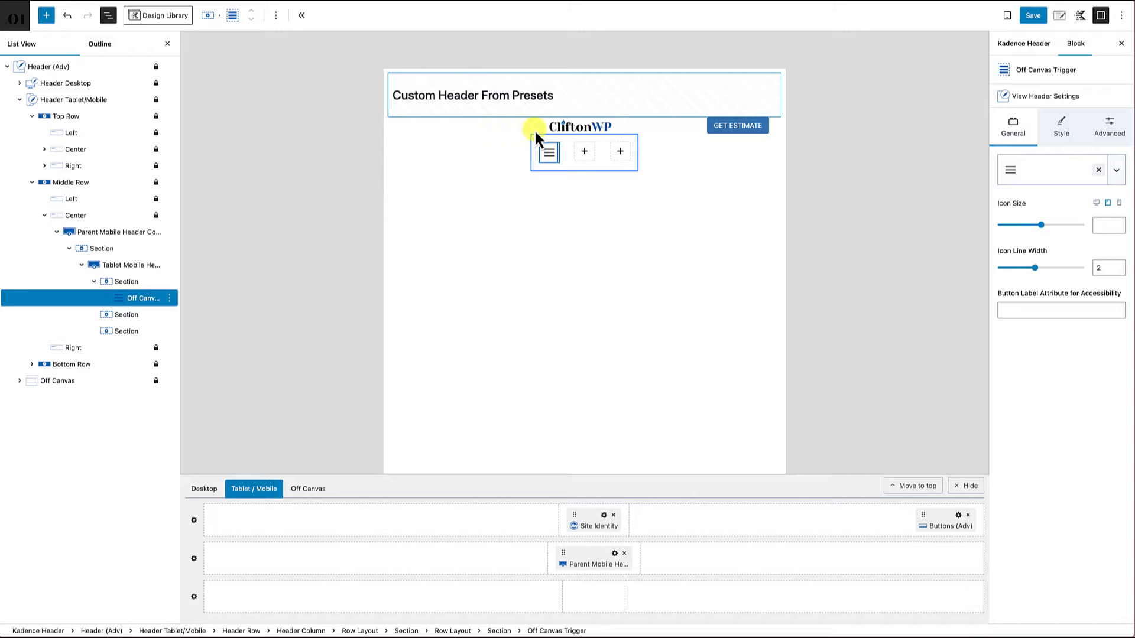
click(587, 126)
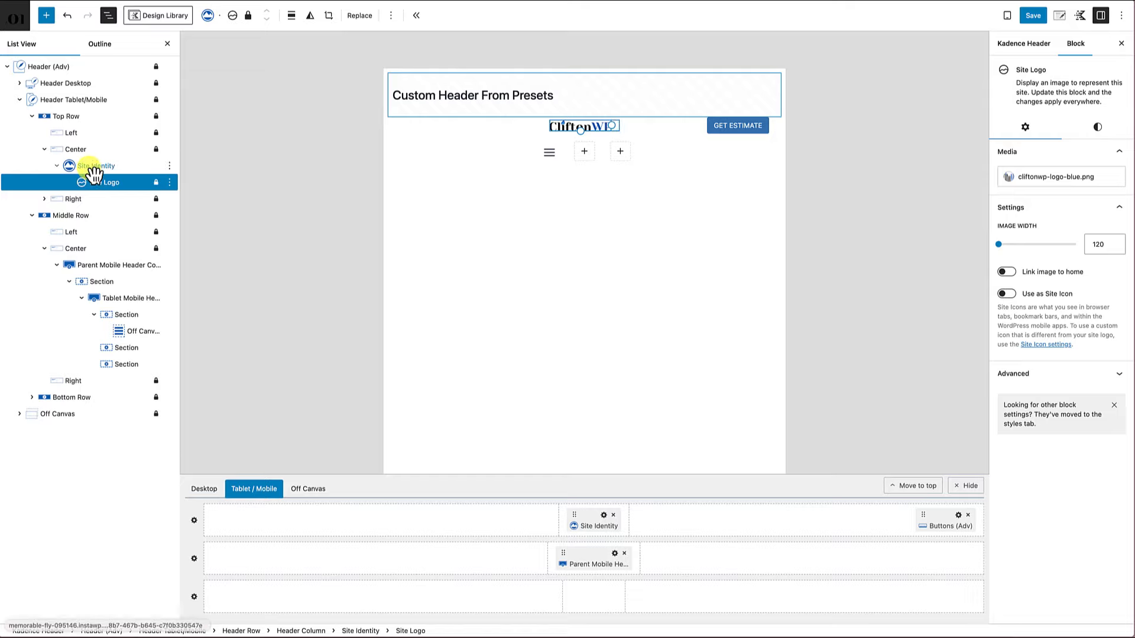
drag(93, 170, 134, 334)
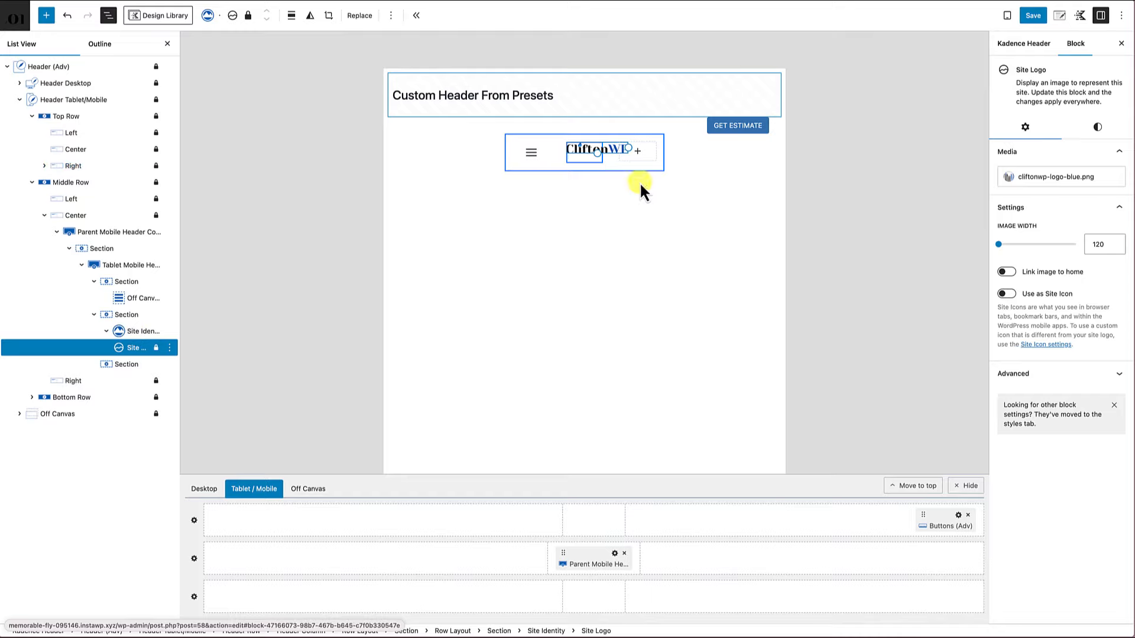
click(749, 128)
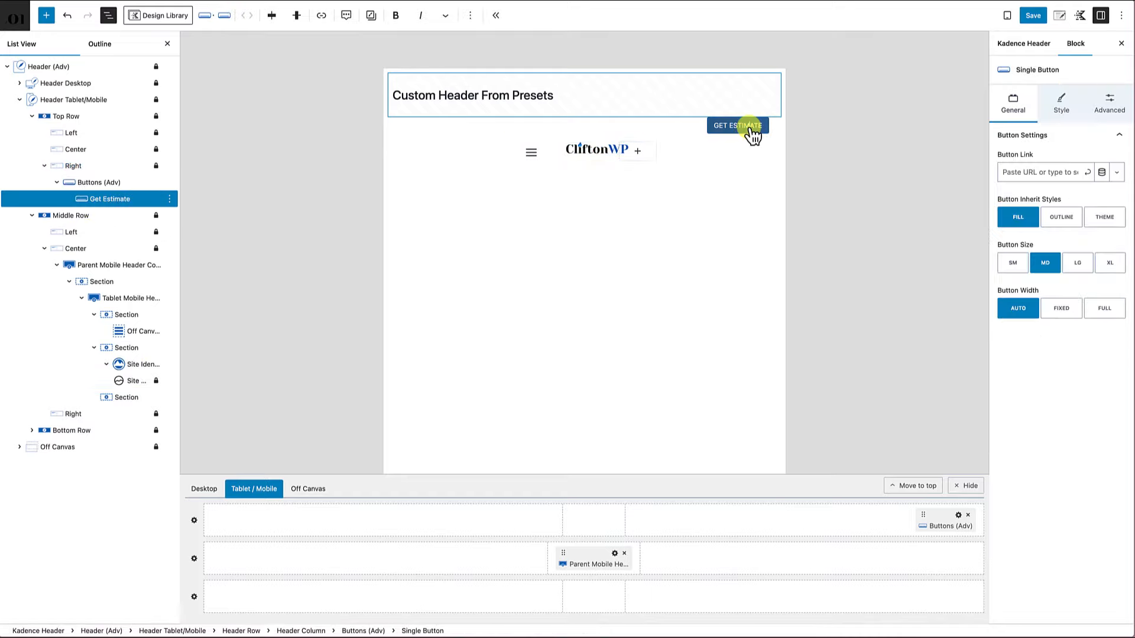
drag(109, 187, 122, 370)
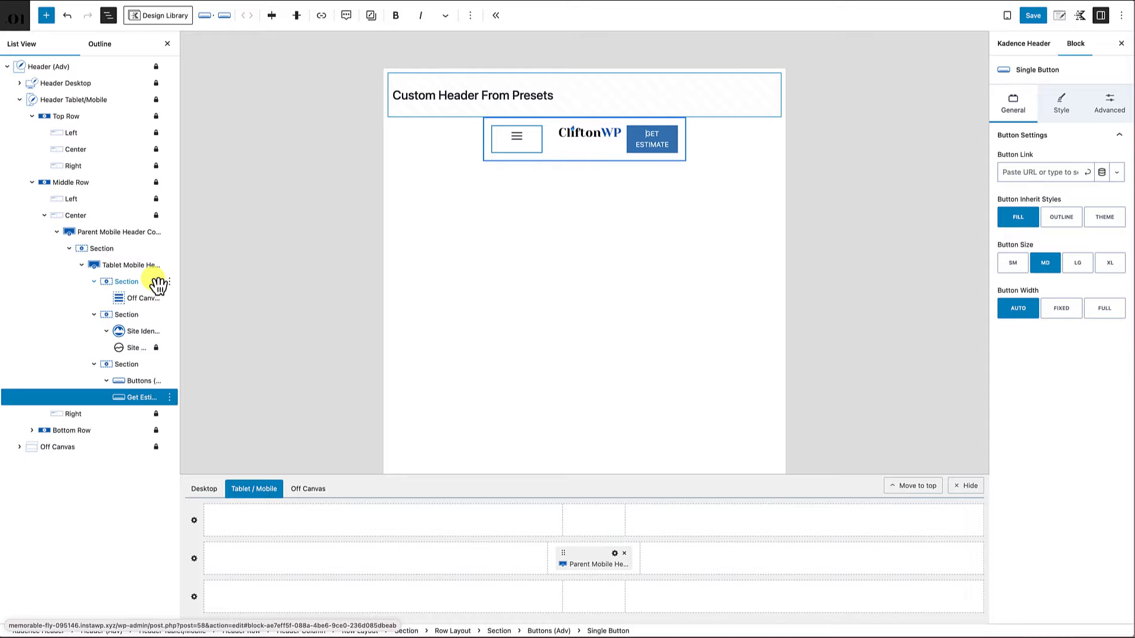
- Set the Tablet Mobile Header Row's vertical alignment to middle
click(124, 267)
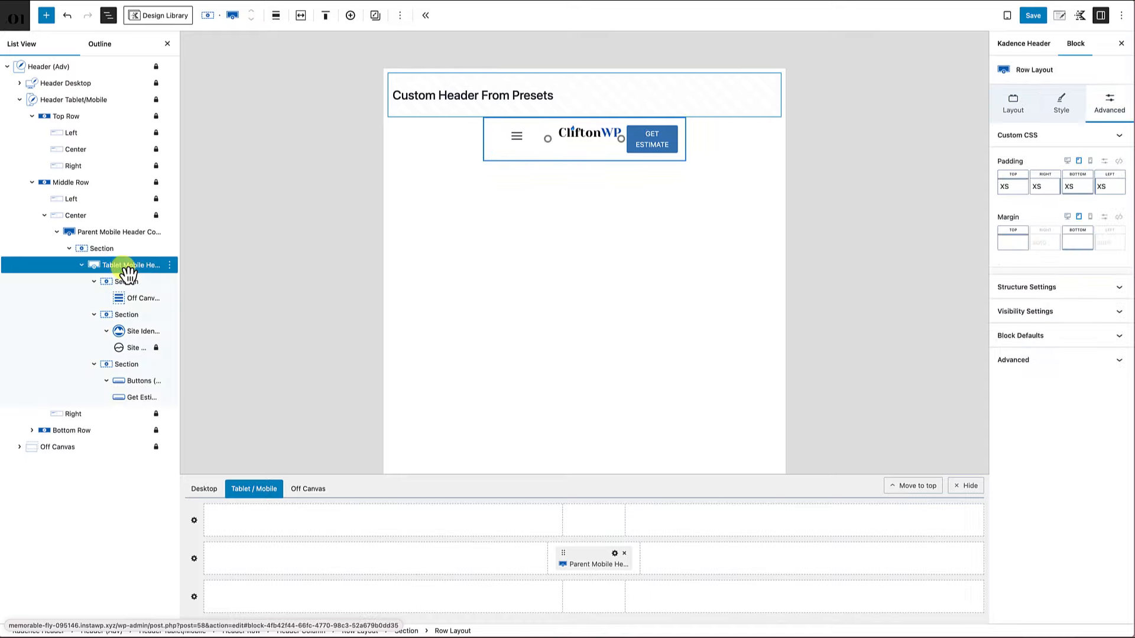
click(327, 17)
click(328, 19)
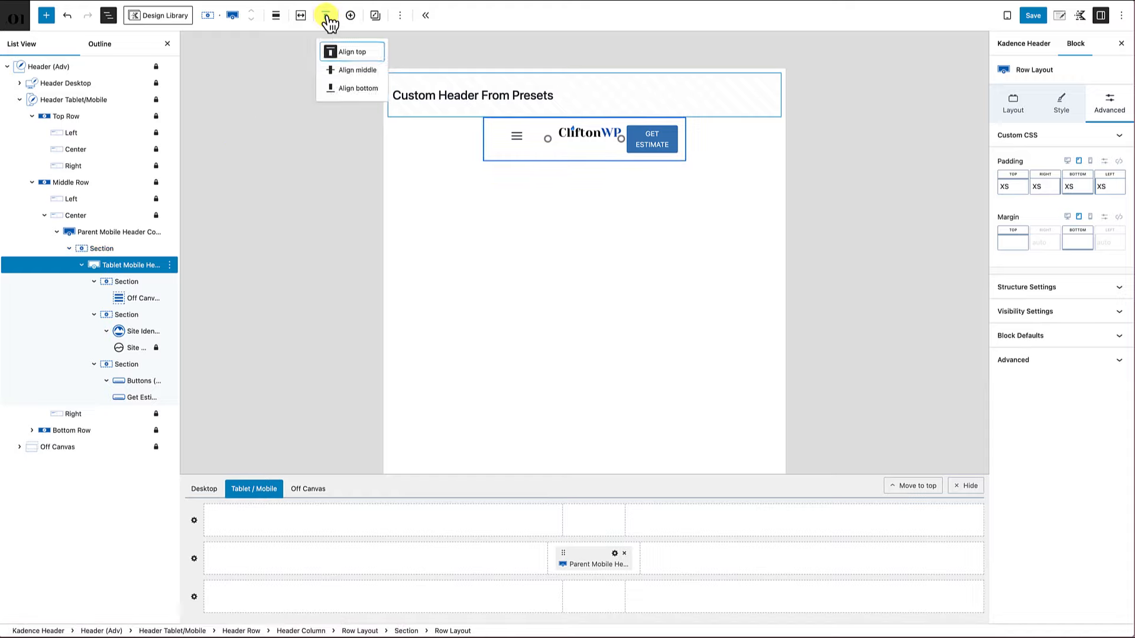
click(351, 72)
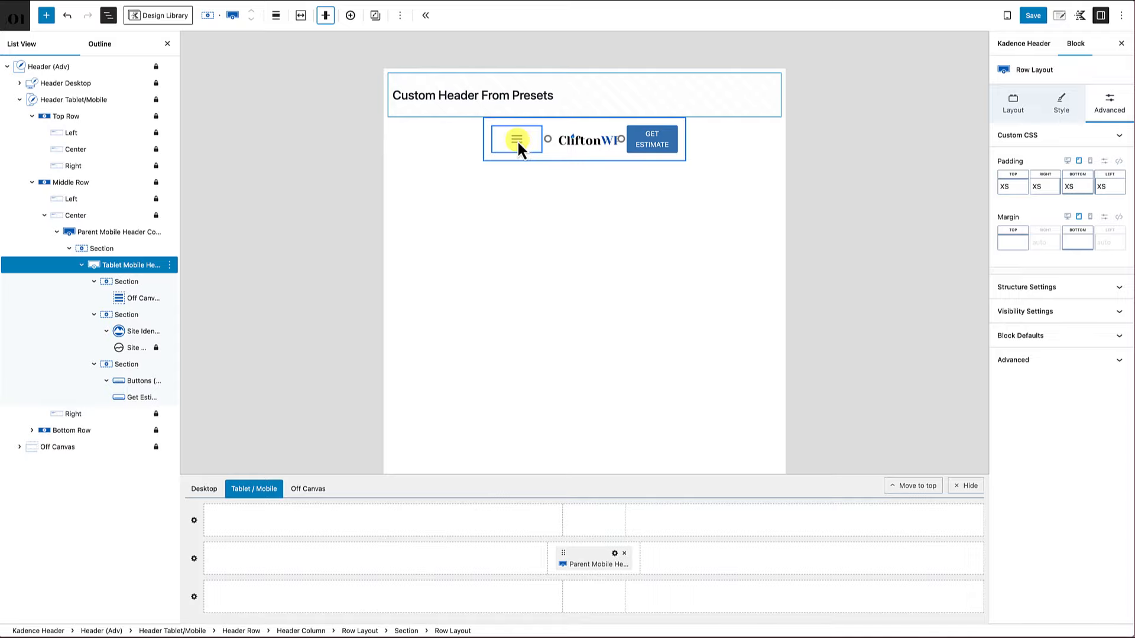
- Align the Tablet Mobile Header Row's first, second and third sections left, center and right for tablet, and save the header
click(128, 282)
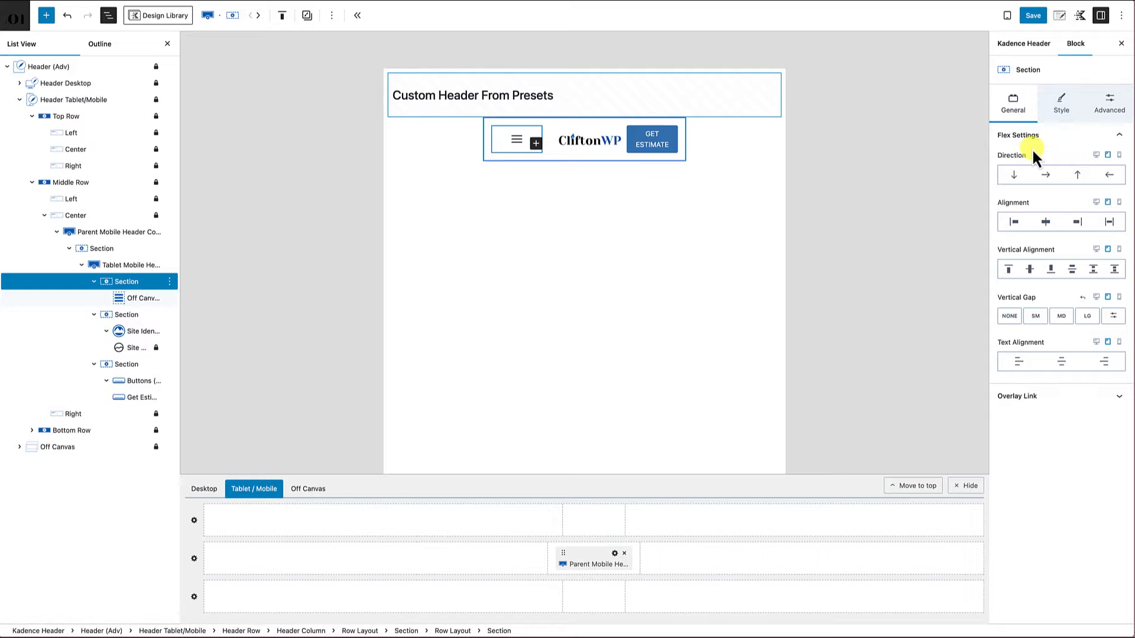
click(1015, 227)
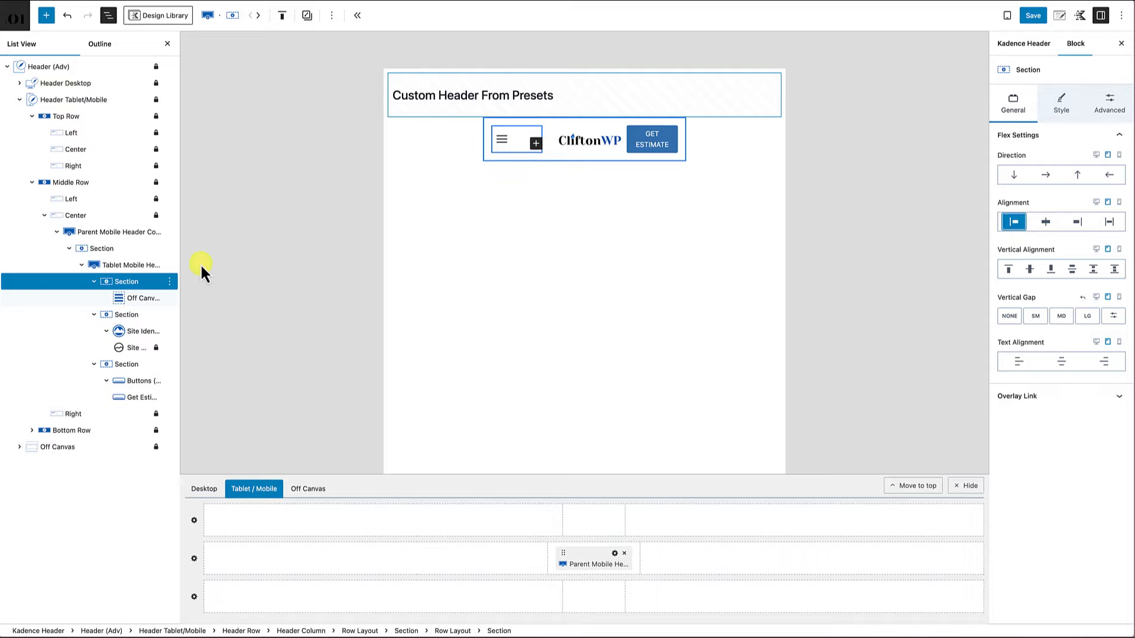
click(139, 332)
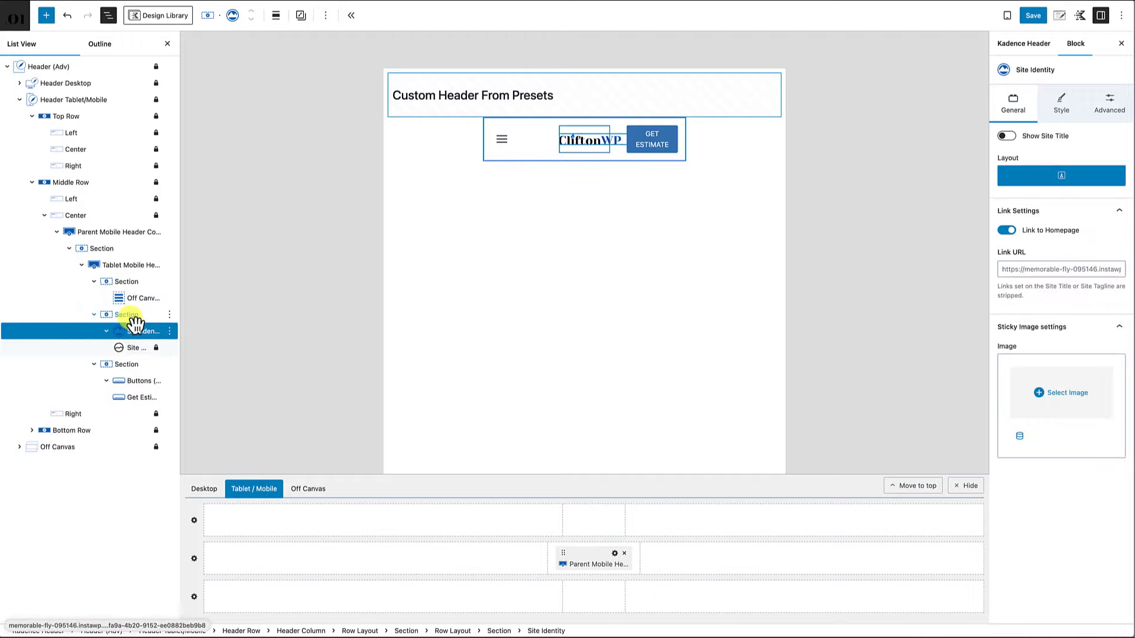
click(130, 316)
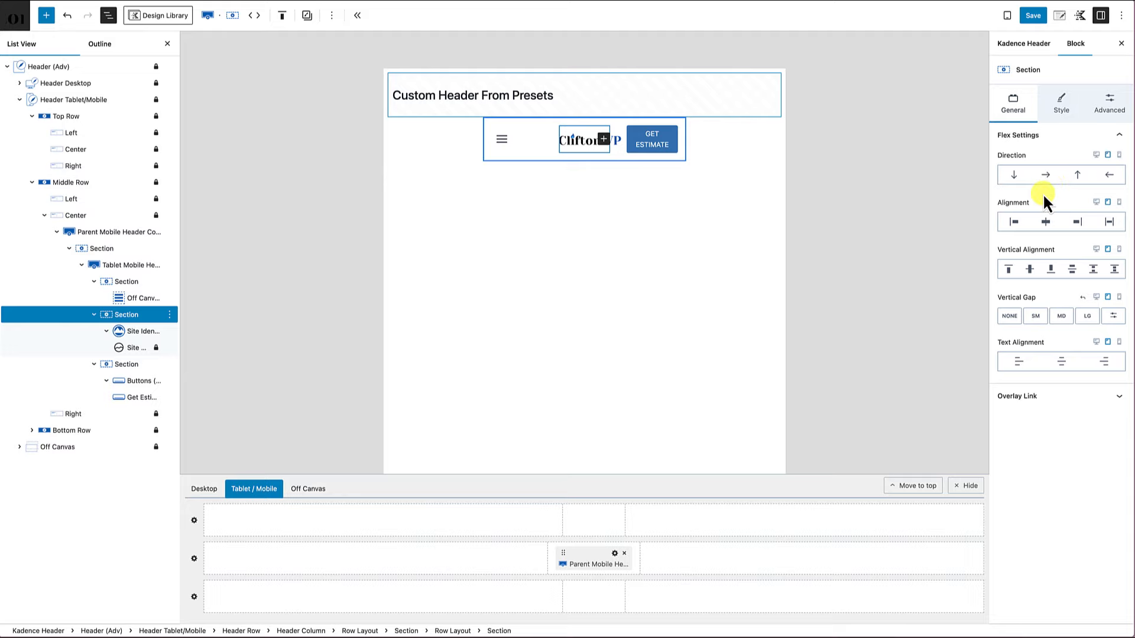
click(1045, 223)
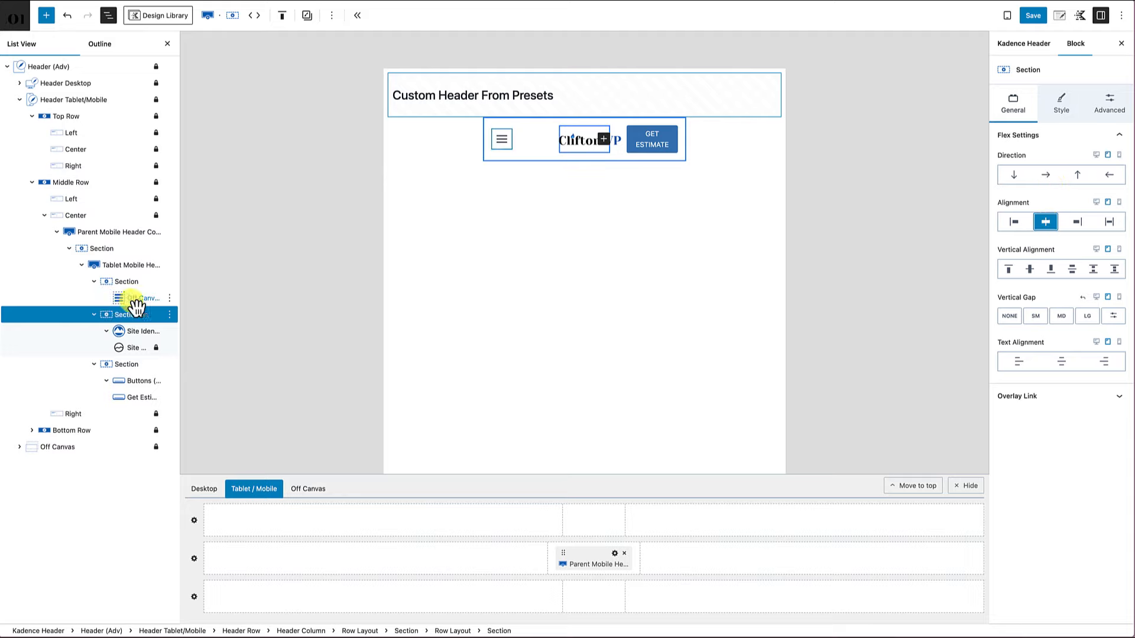
click(132, 366)
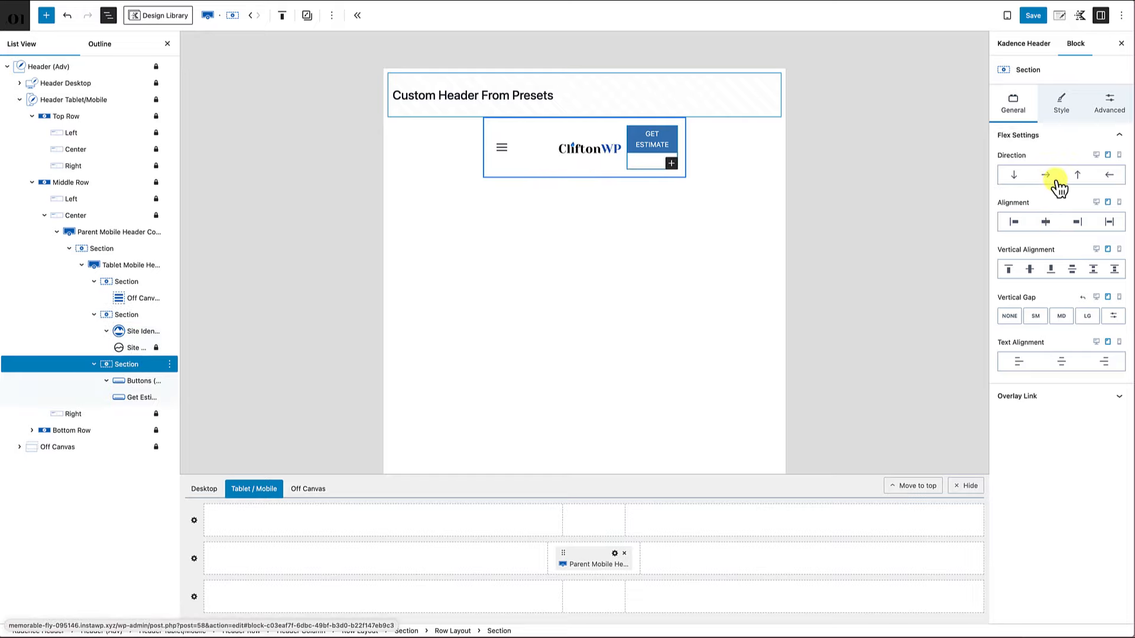
click(1079, 224)
click(1080, 224)
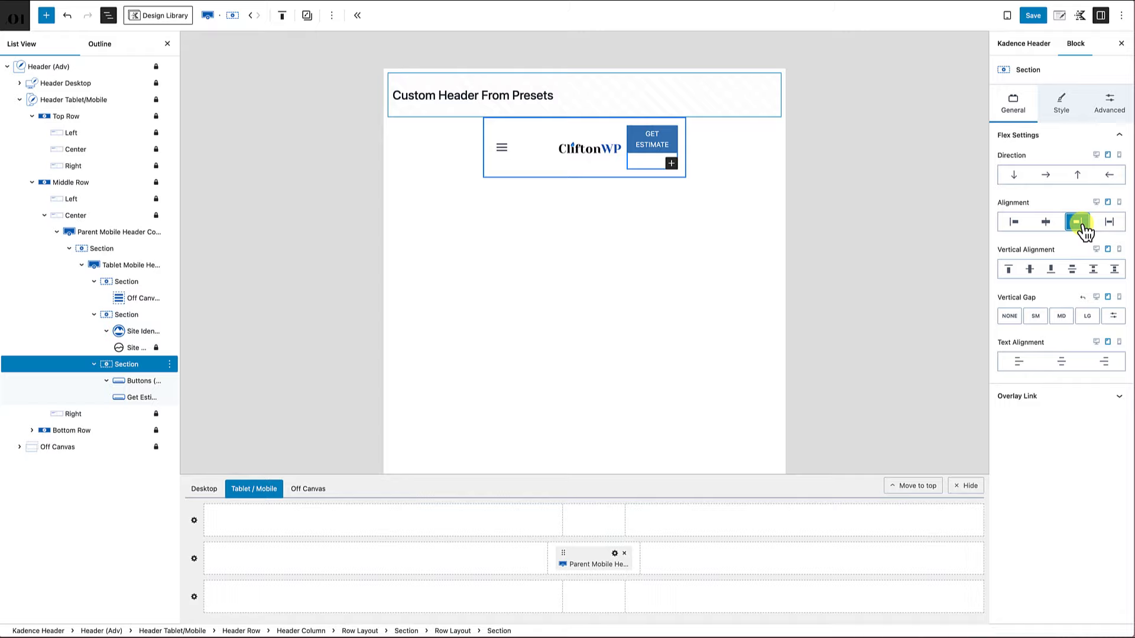
click(784, 300)
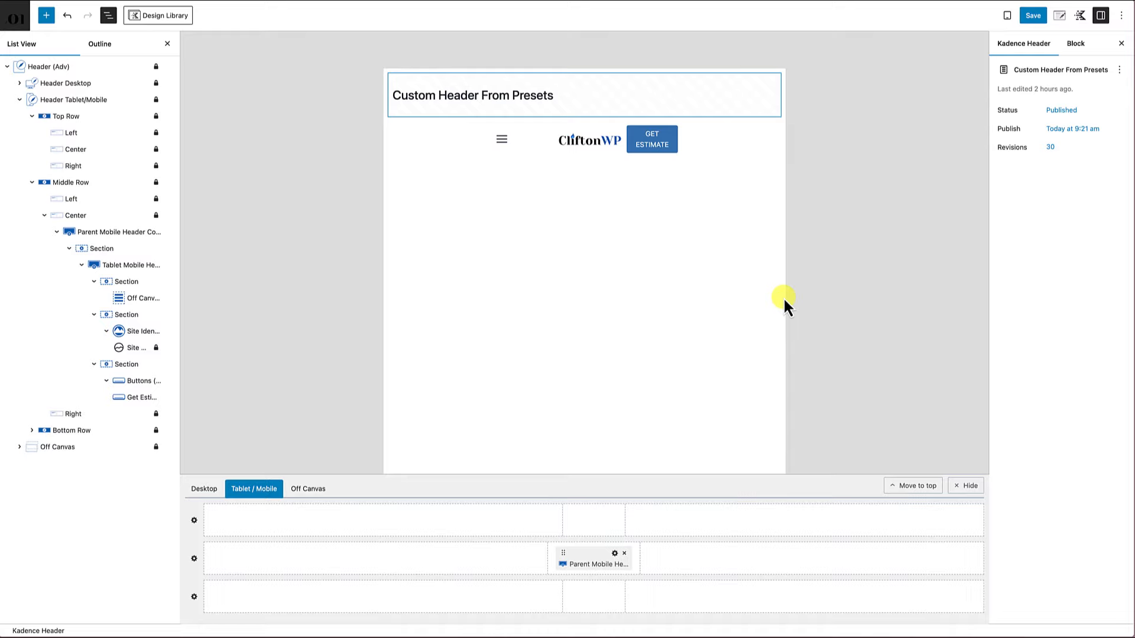
click(1032, 17)
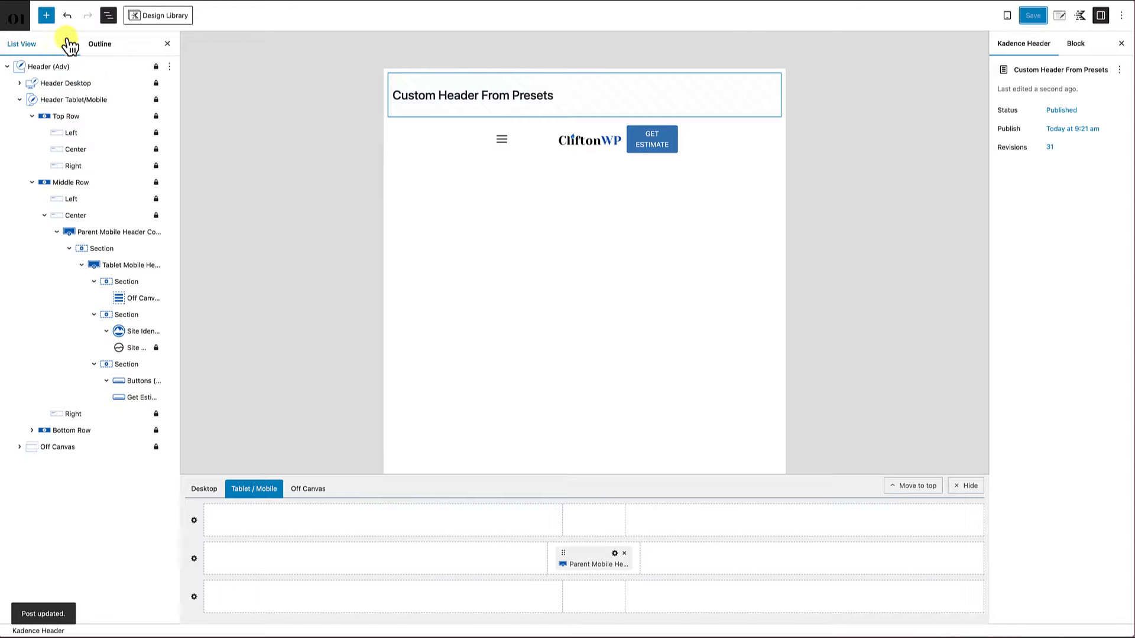
- Open the site's front end in a new browser tab and inspect the page with the developer tools
right_click(16, 18)
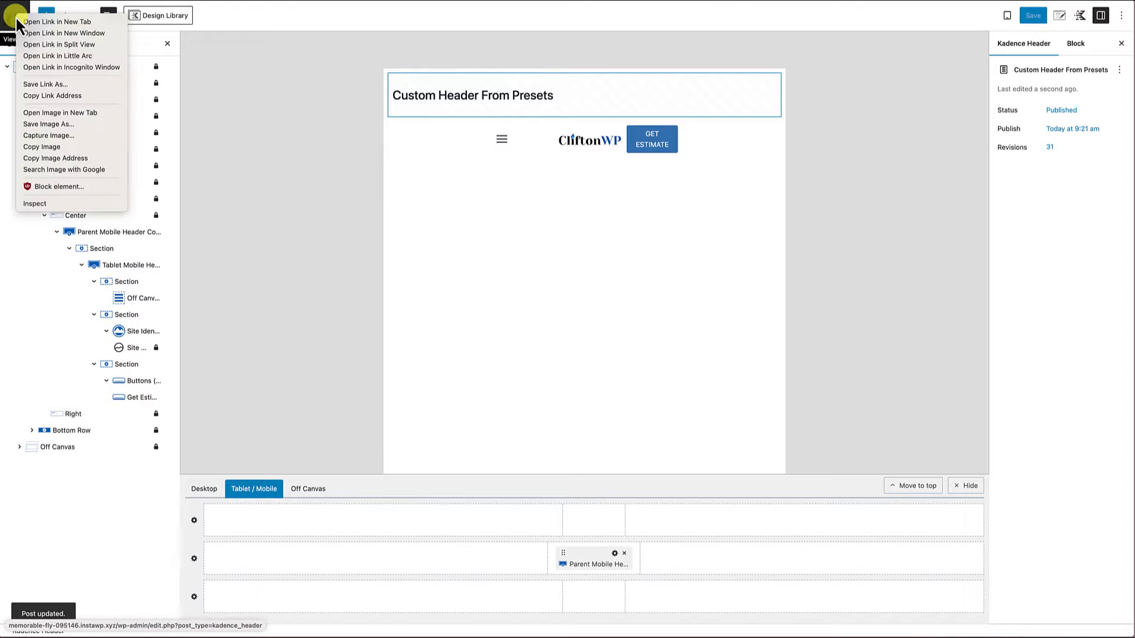
click(48, 19)
click(72, 9)
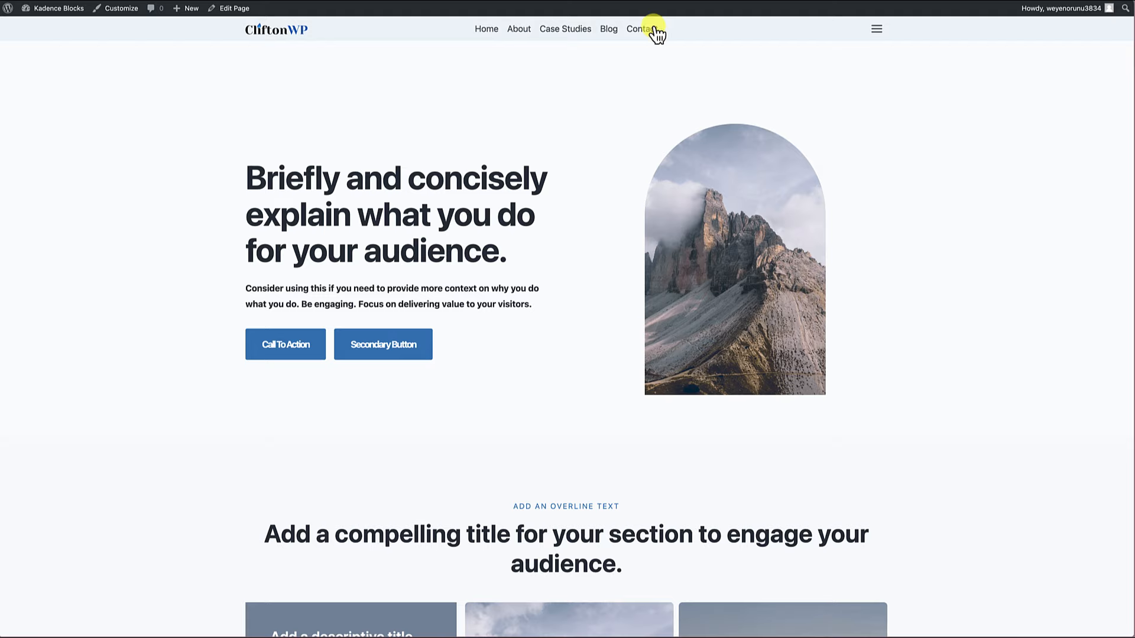
right_click(498, 118)
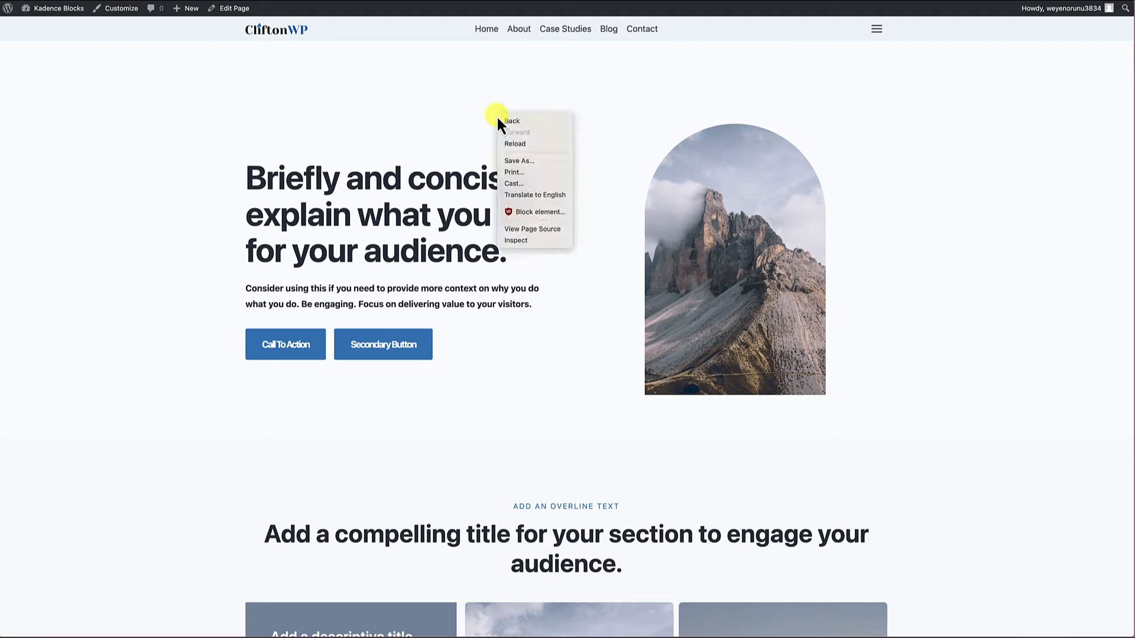
click(520, 240)
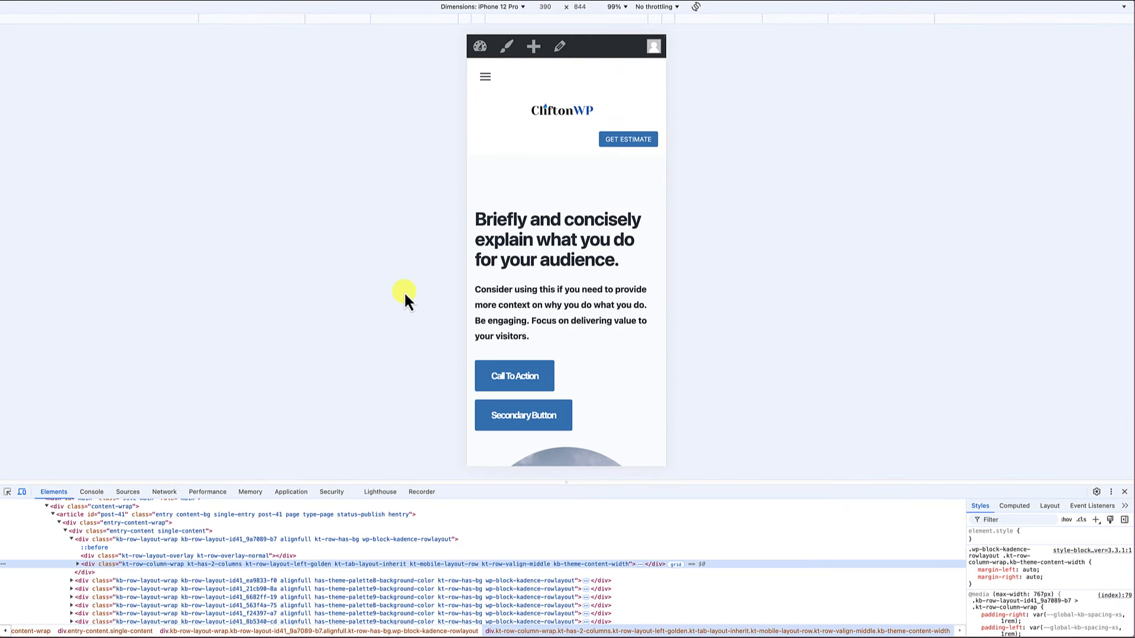
- Preview the live header at iPad Mini and iPhone 12 Pro dimensions
click(515, 7)
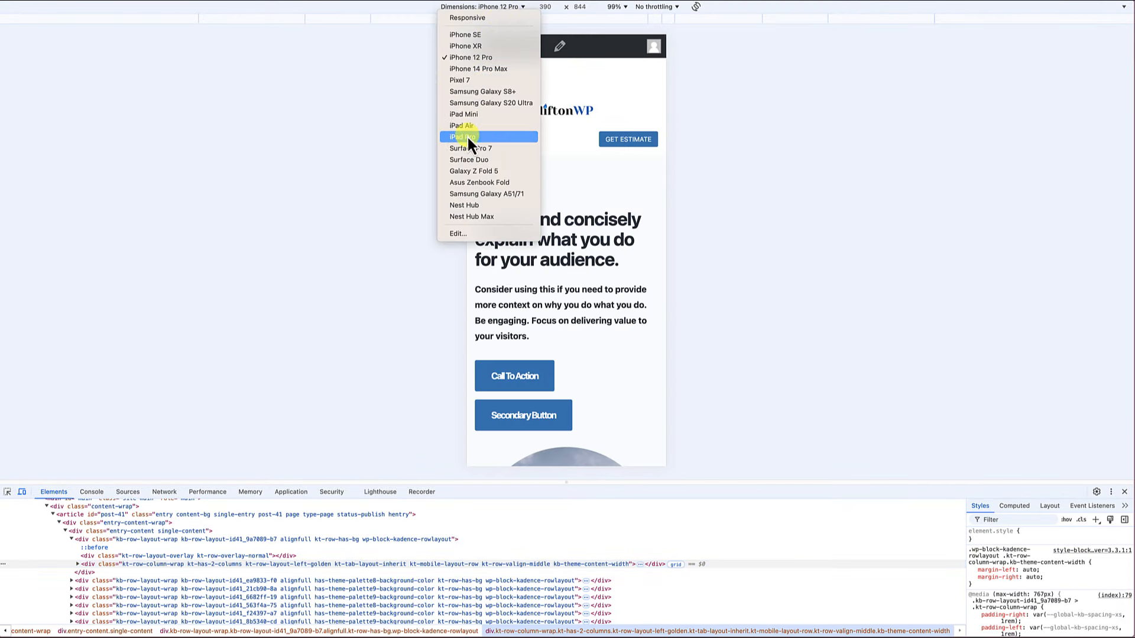
click(469, 115)
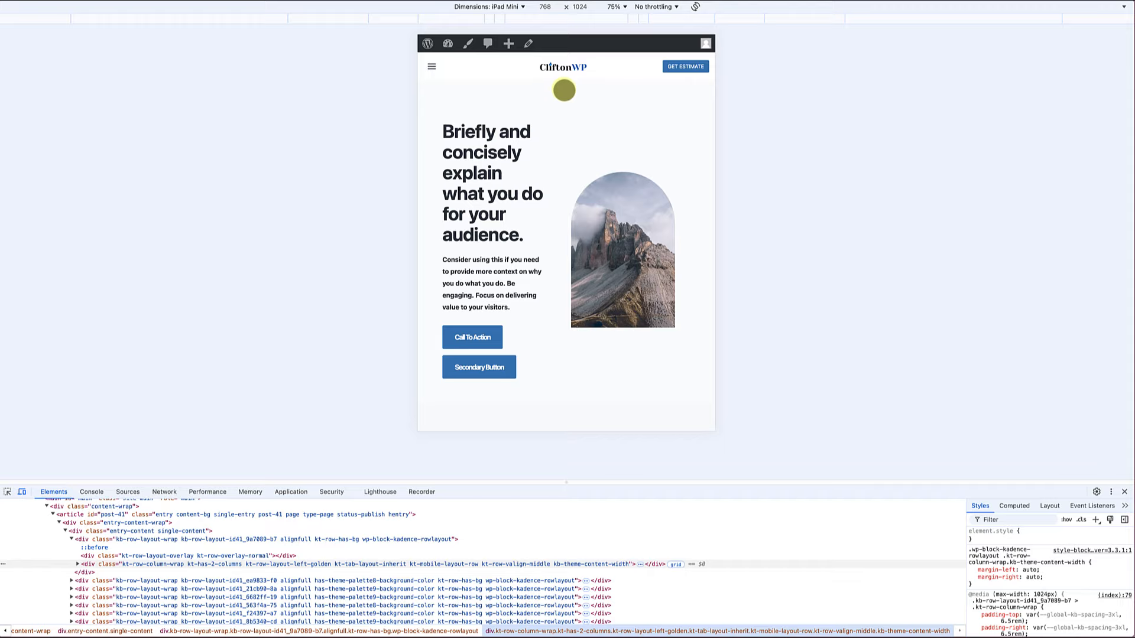
click(502, 6)
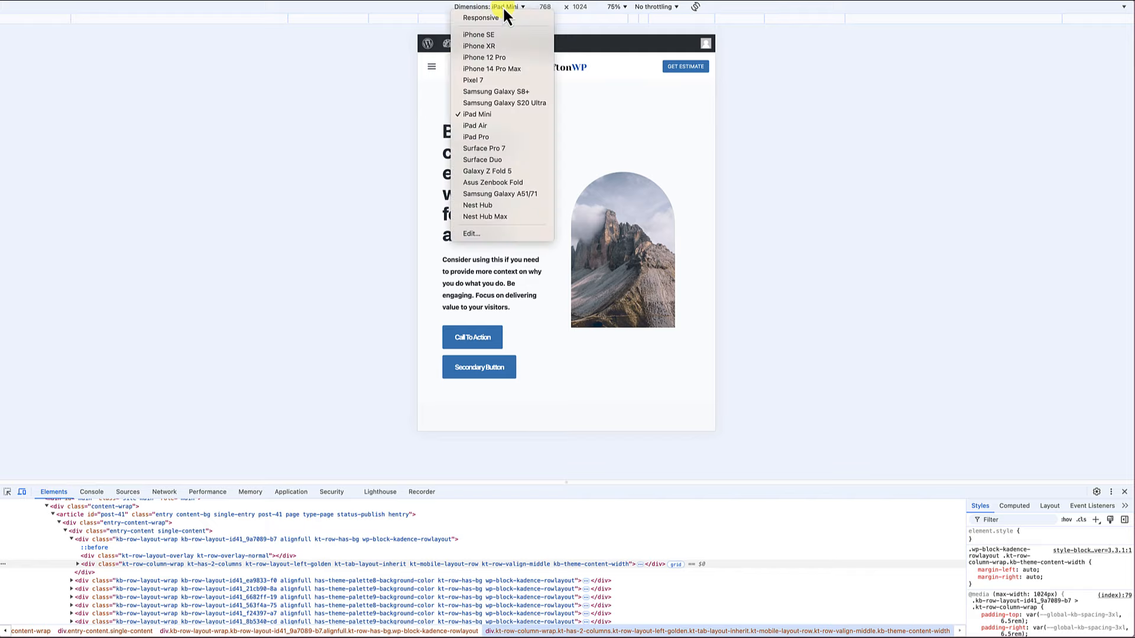
click(491, 57)
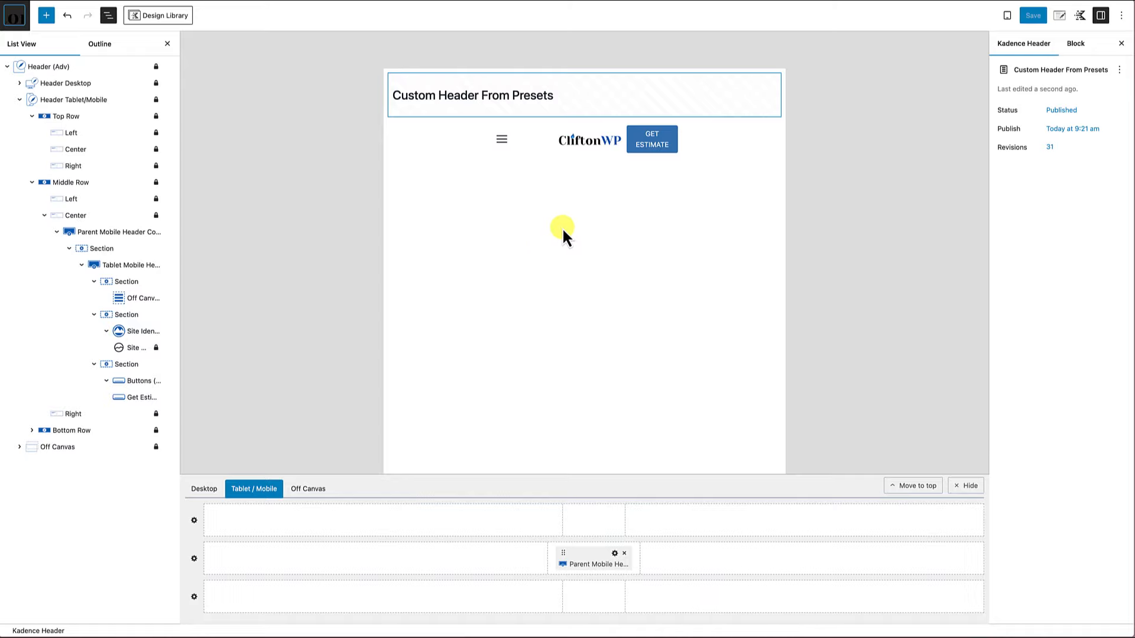
- Duplicate the Tablet Mobile Header Row inside the parent mobile header row
click(145, 269)
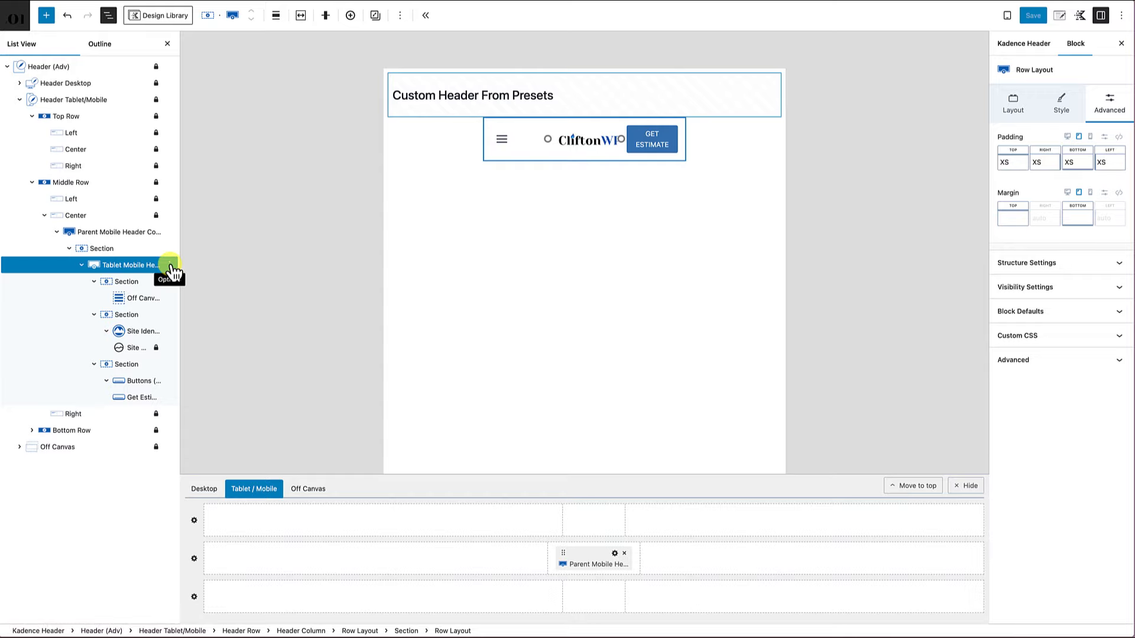
click(171, 266)
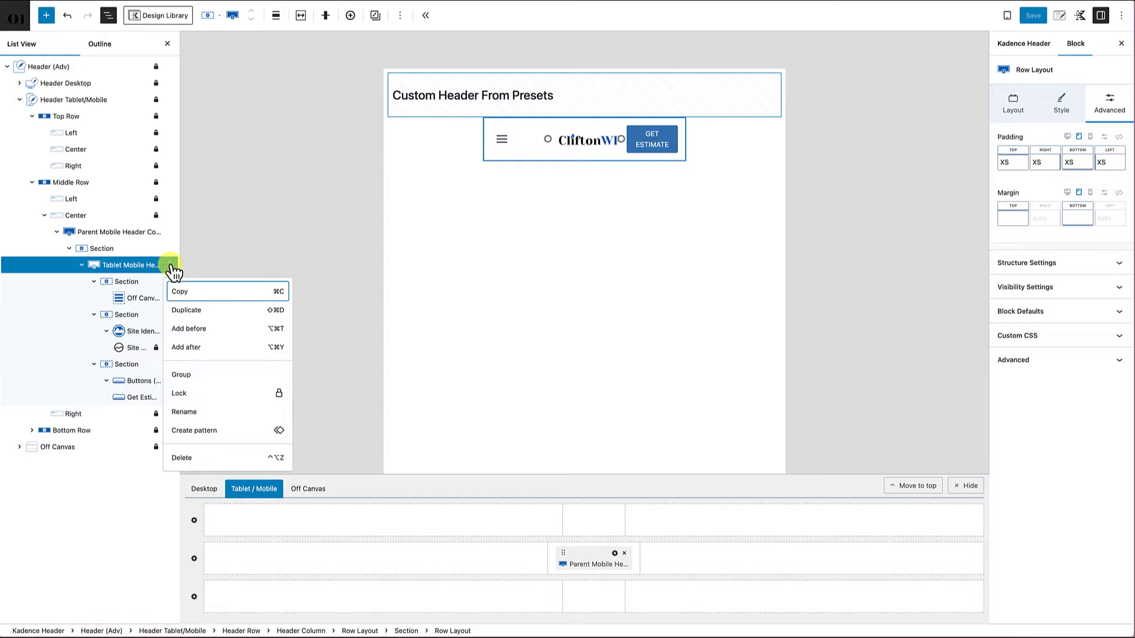
click(191, 309)
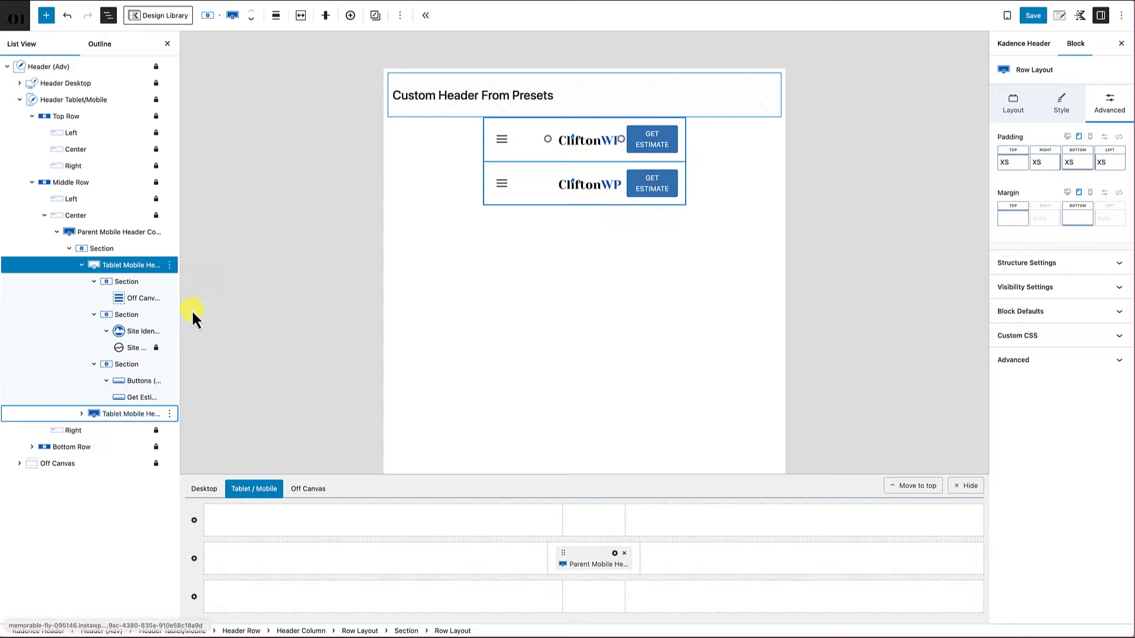
- Rename the duplicated Row Layout as "Mobile Header Row"
click(170, 414)
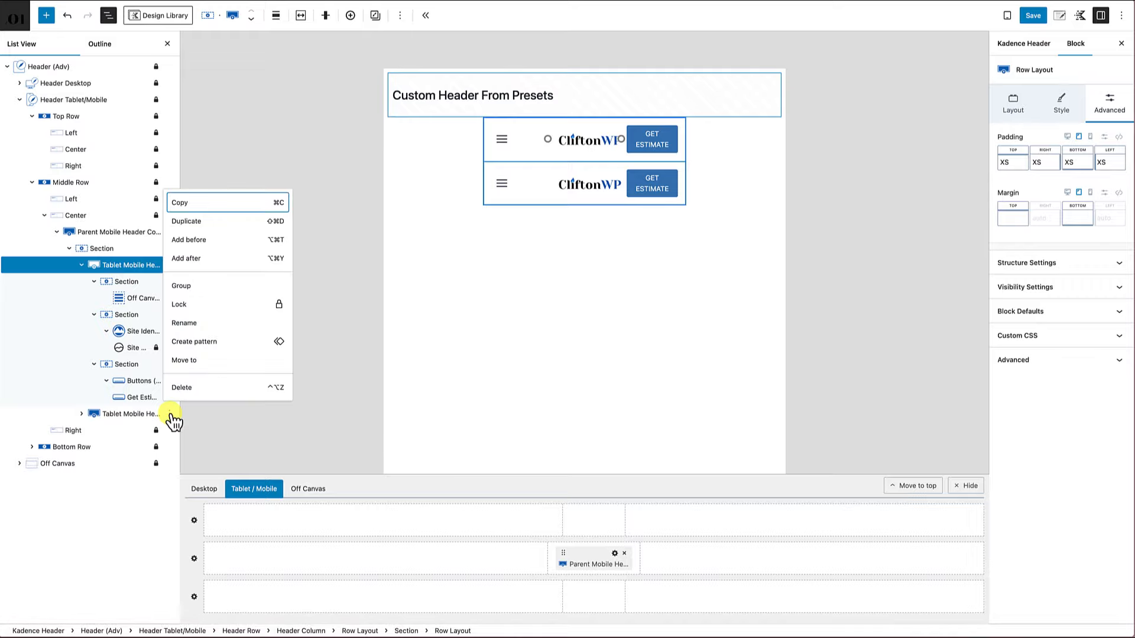
click(190, 322)
click(523, 328)
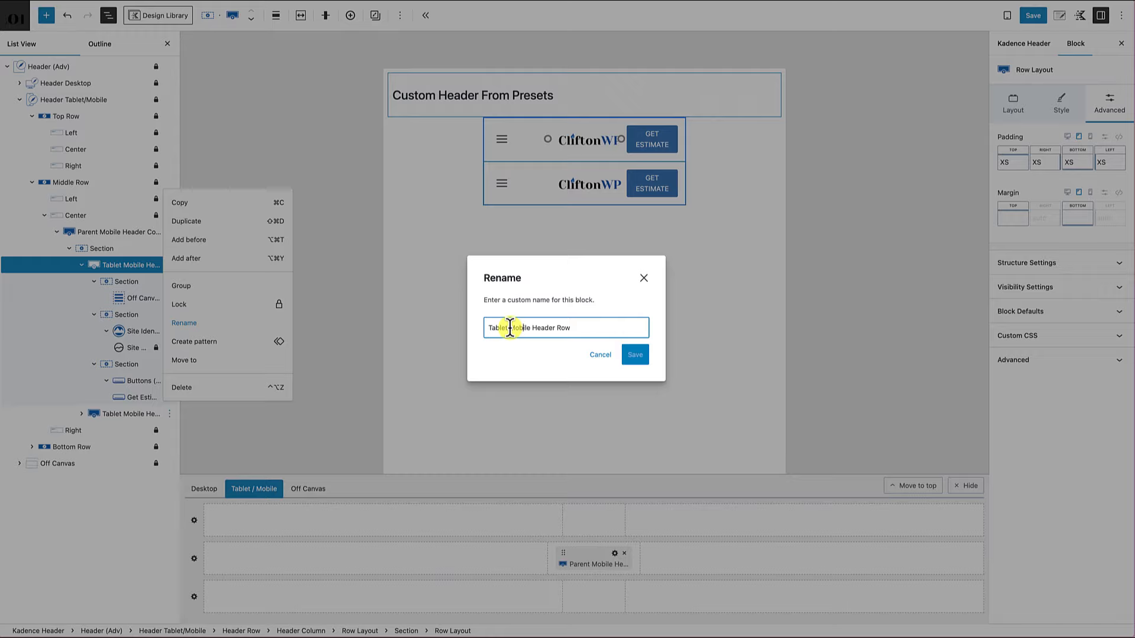
key(BackSpace)
key(BackSpace)
key(BackSpace)
key(BackSpace)
key(BackSpace)
key(BackSpace)
key(BackSpace)
click(635, 355)
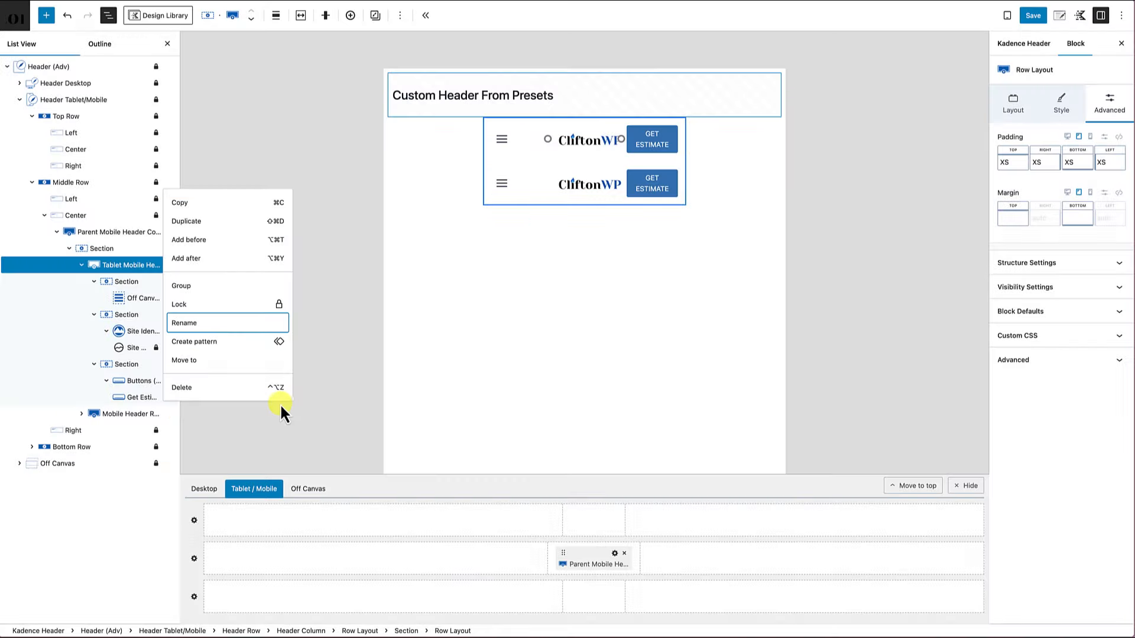
click(342, 332)
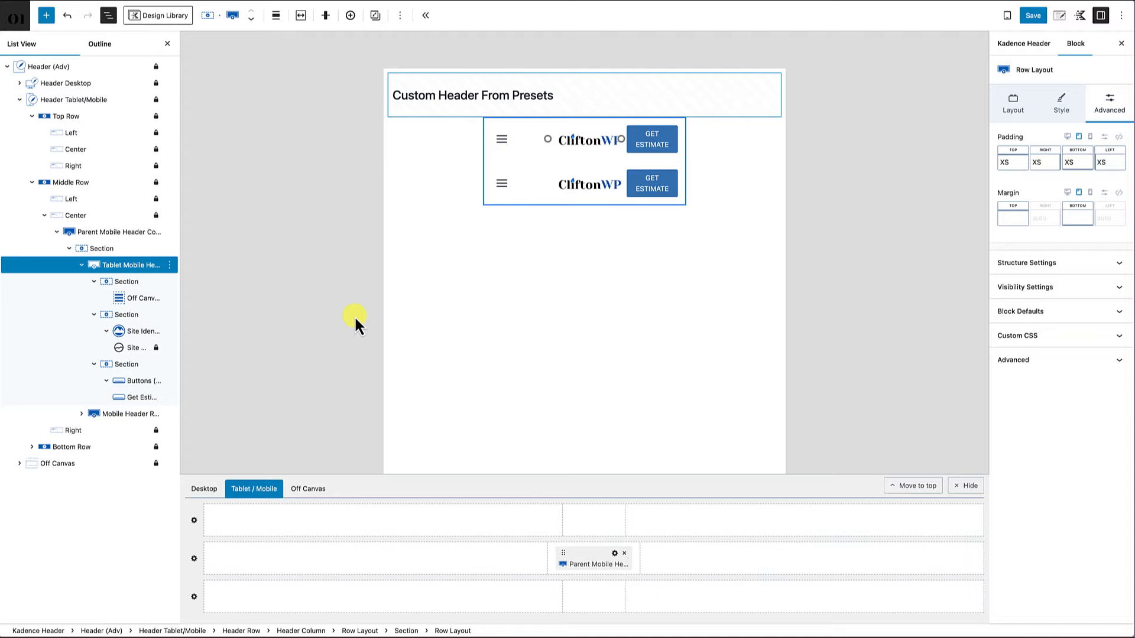
- Switch to the Mobile preview and give the Mobile Header Row a mobile layout of two columns above one full-width column
click(1008, 18)
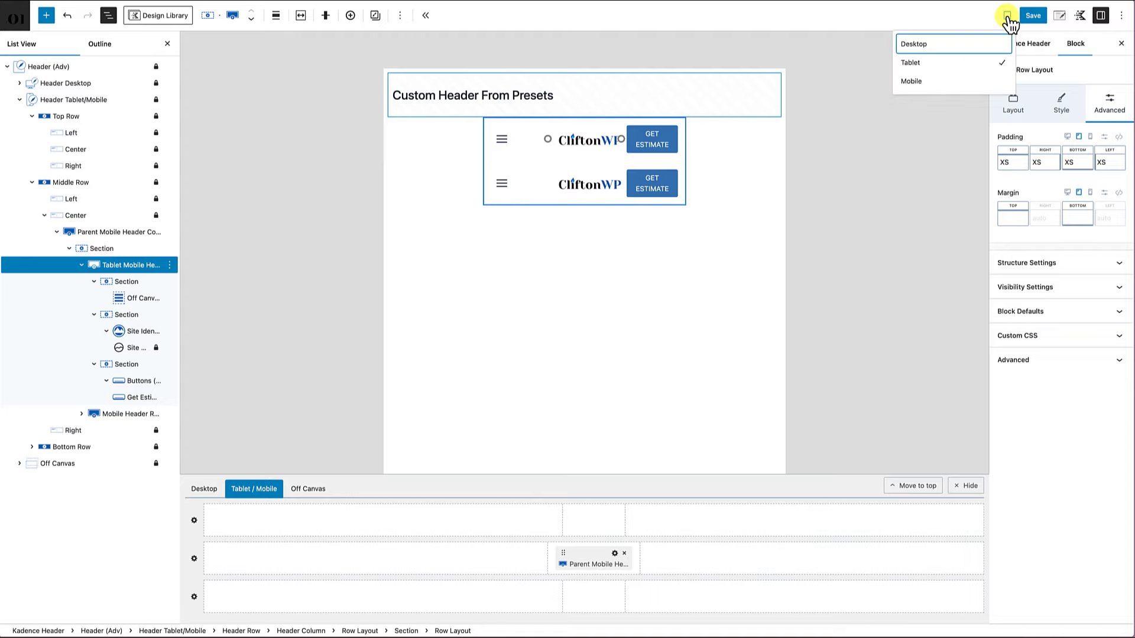
click(916, 82)
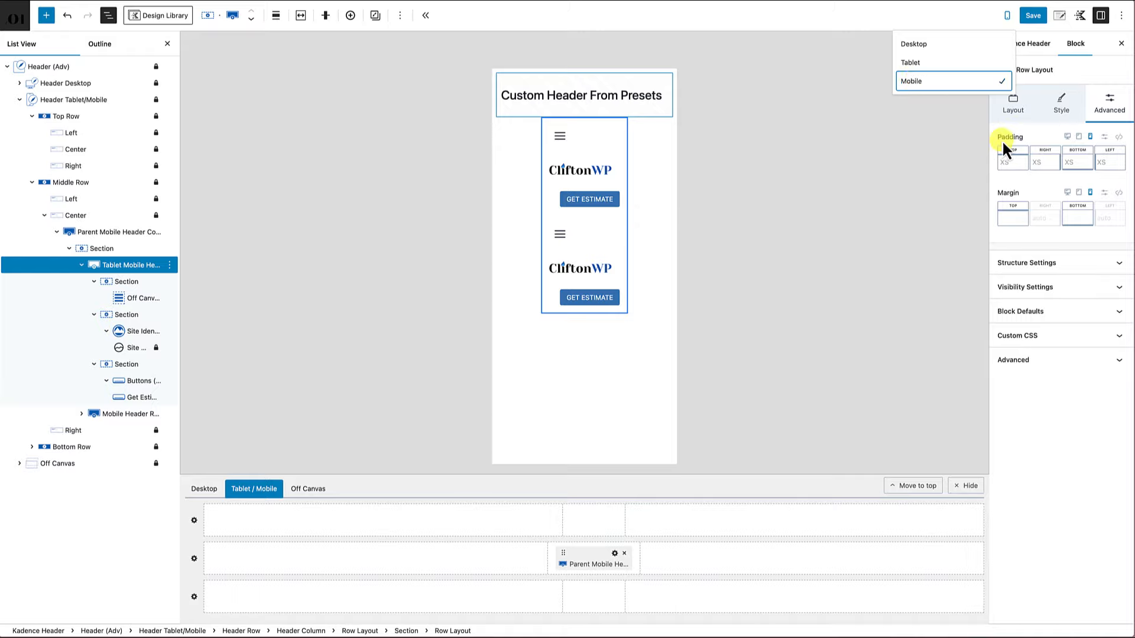
click(135, 416)
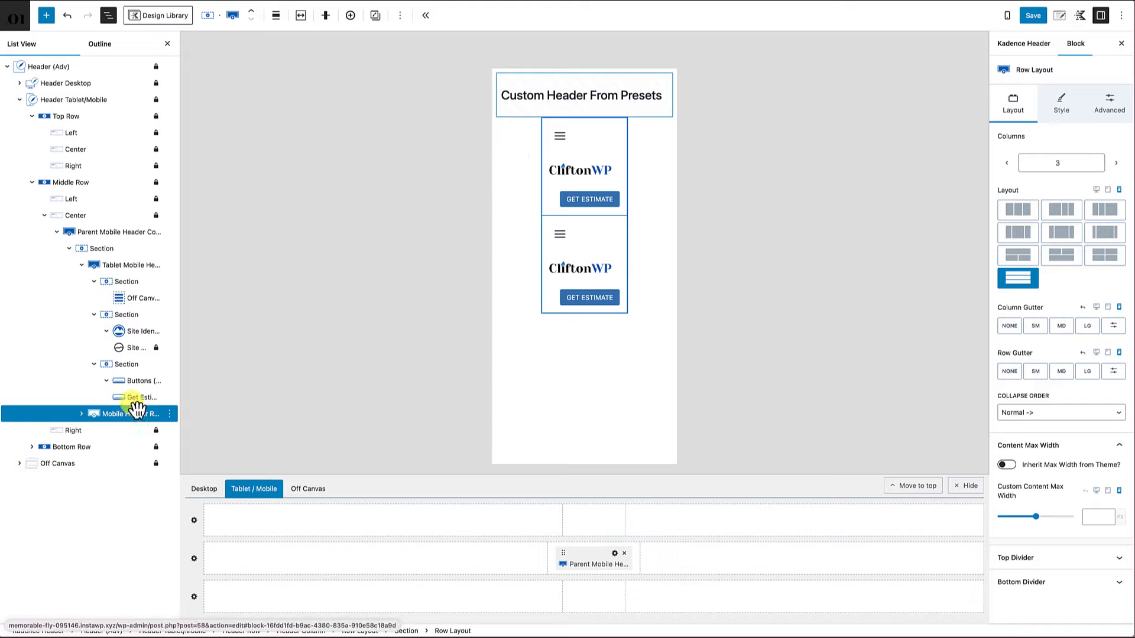
click(1118, 190)
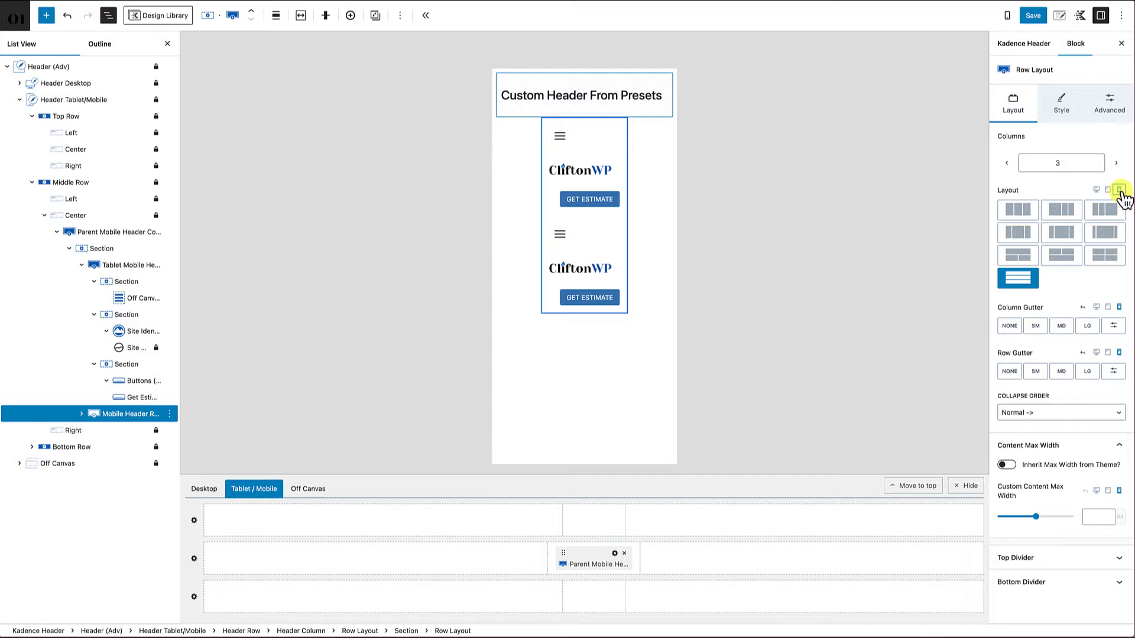
click(1062, 263)
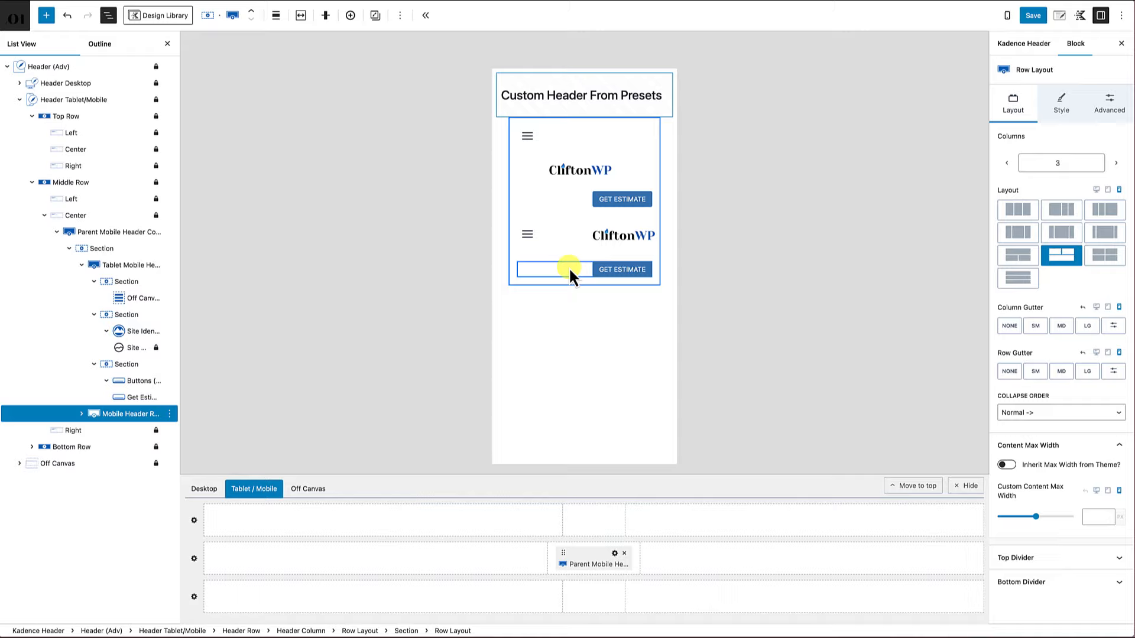
- Swap the Mobile Header Row's blocks, moving the Off Canvas Trigger into the second section and Site Identity into the first
click(538, 244)
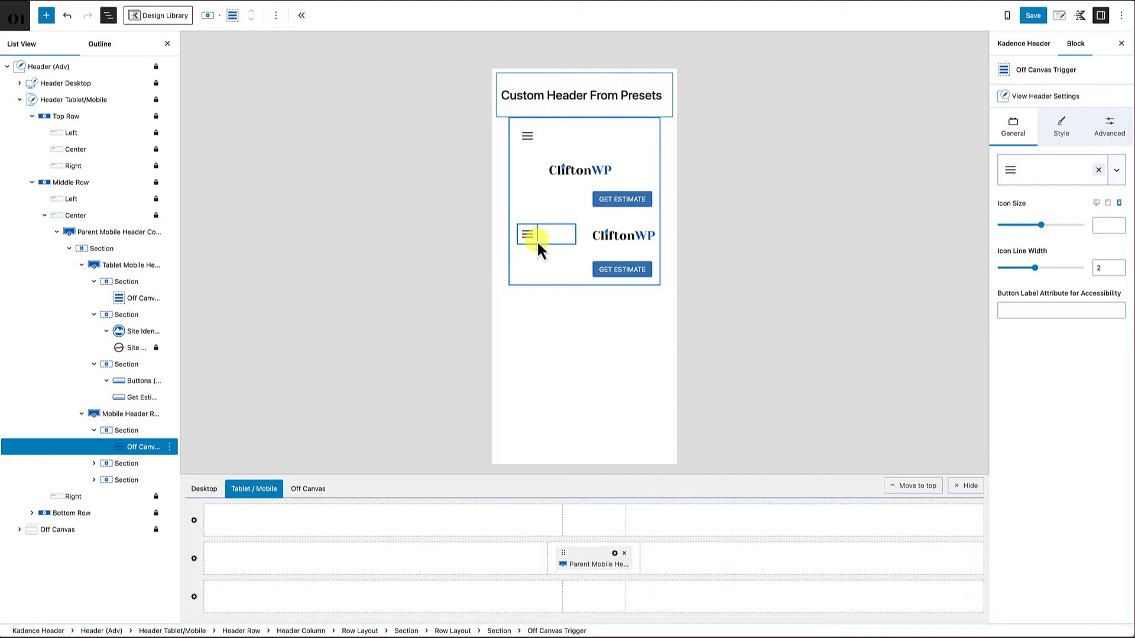
click(133, 449)
drag(135, 454, 130, 472)
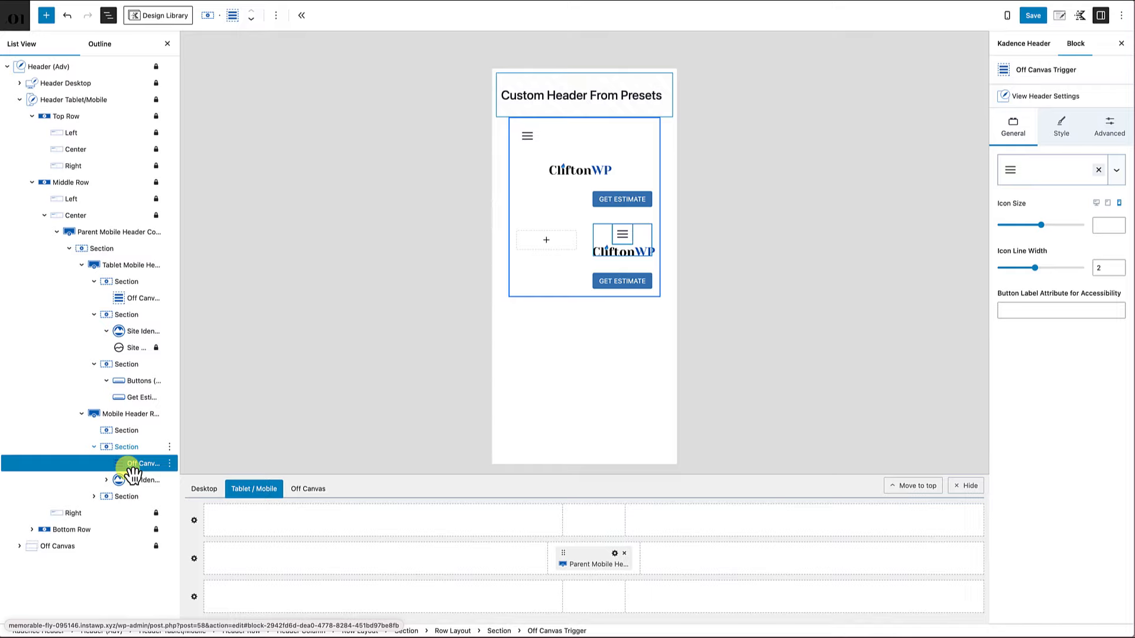
click(135, 484)
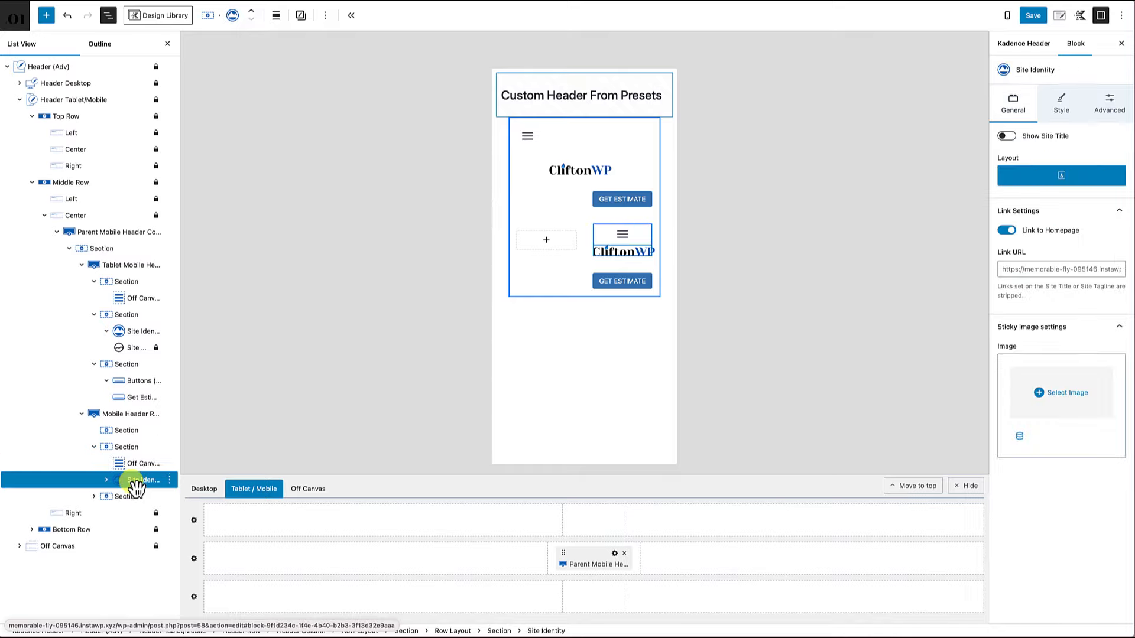
drag(136, 484, 136, 442)
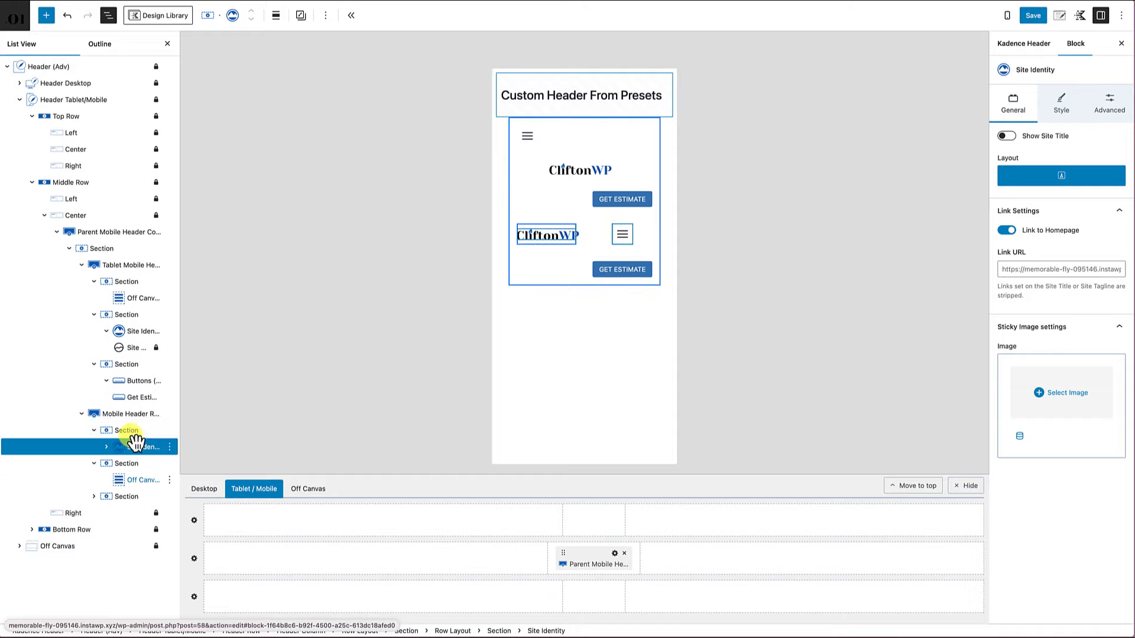
- Set the mobile alignment of the Mobile Header Row's third section, which holds the button, to center
click(135, 498)
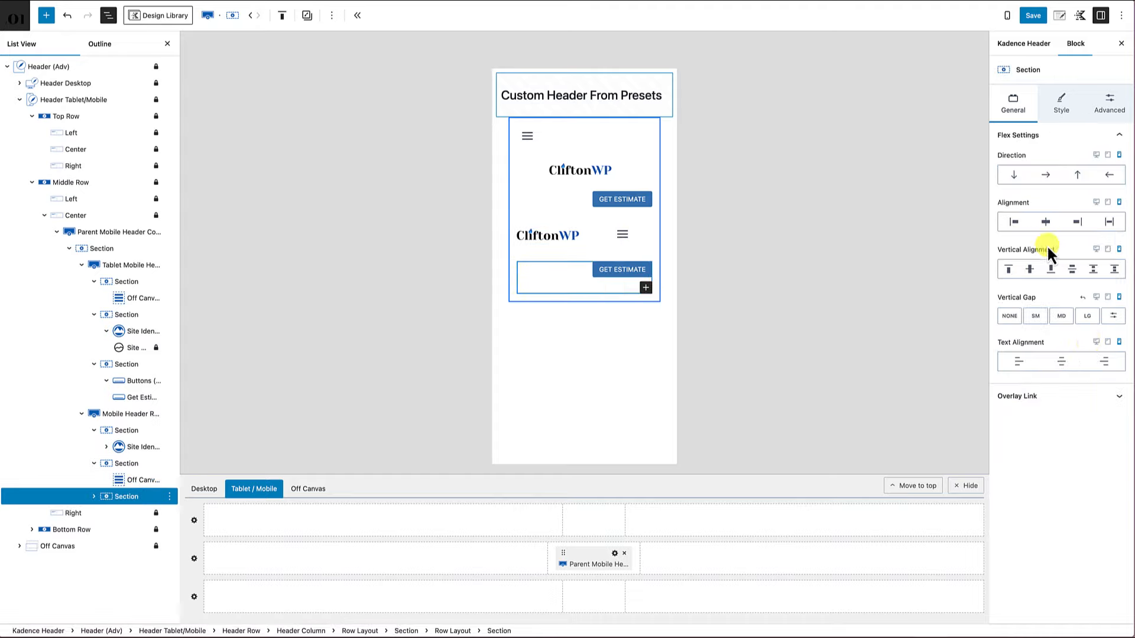
click(1046, 224)
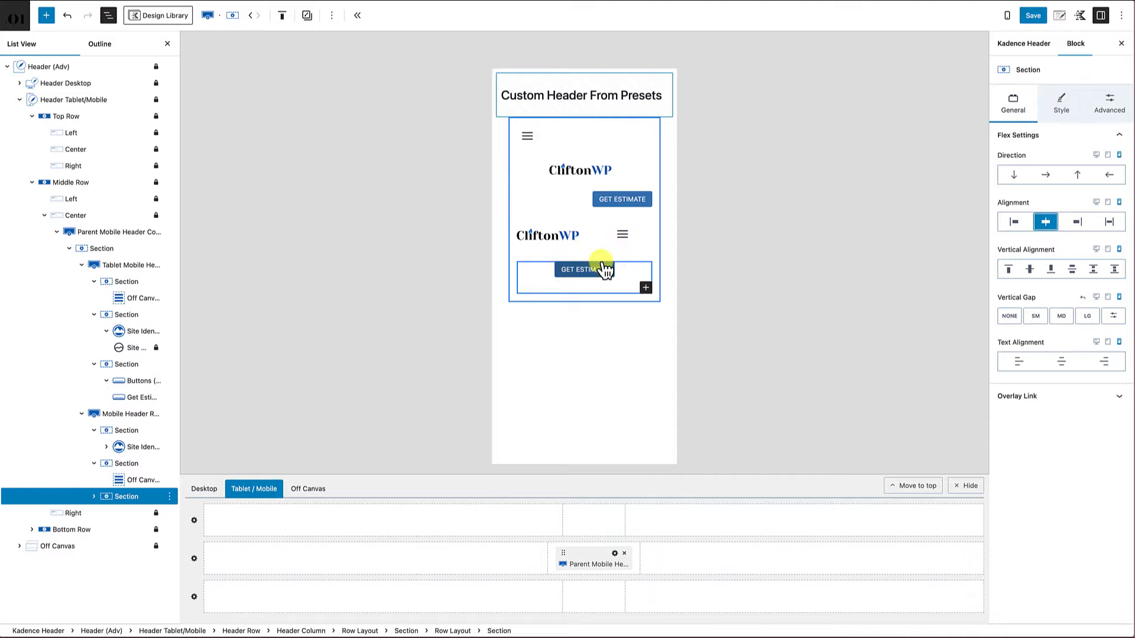
- Set the mobile alignment of the Mobile Header Row's logo section to left and its Off Canvas Trigger section to right
click(534, 236)
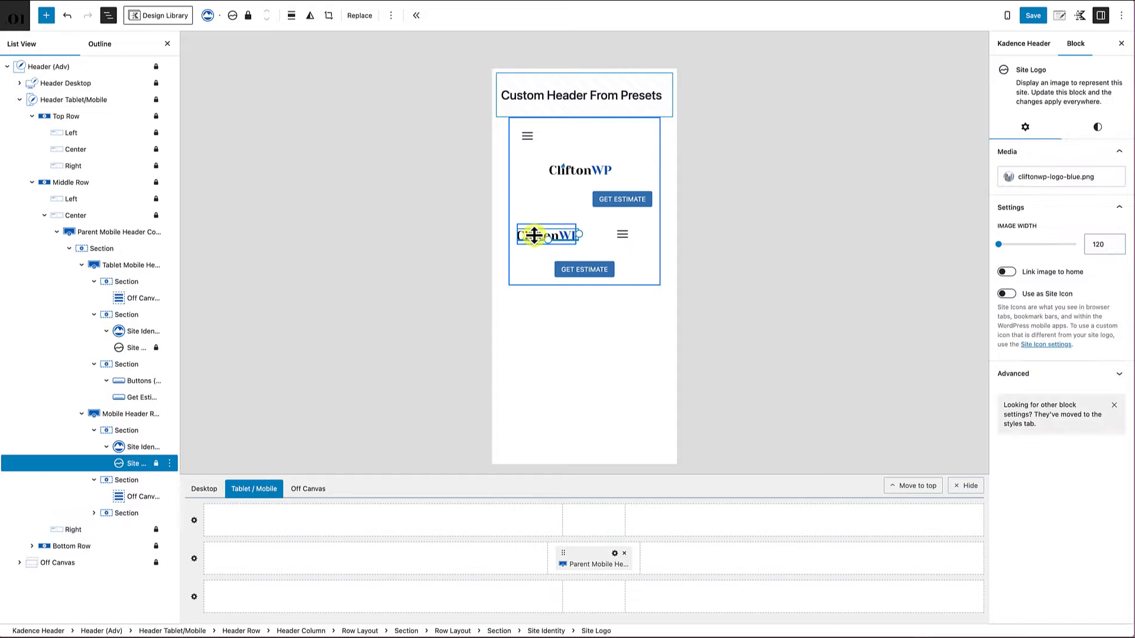
click(127, 431)
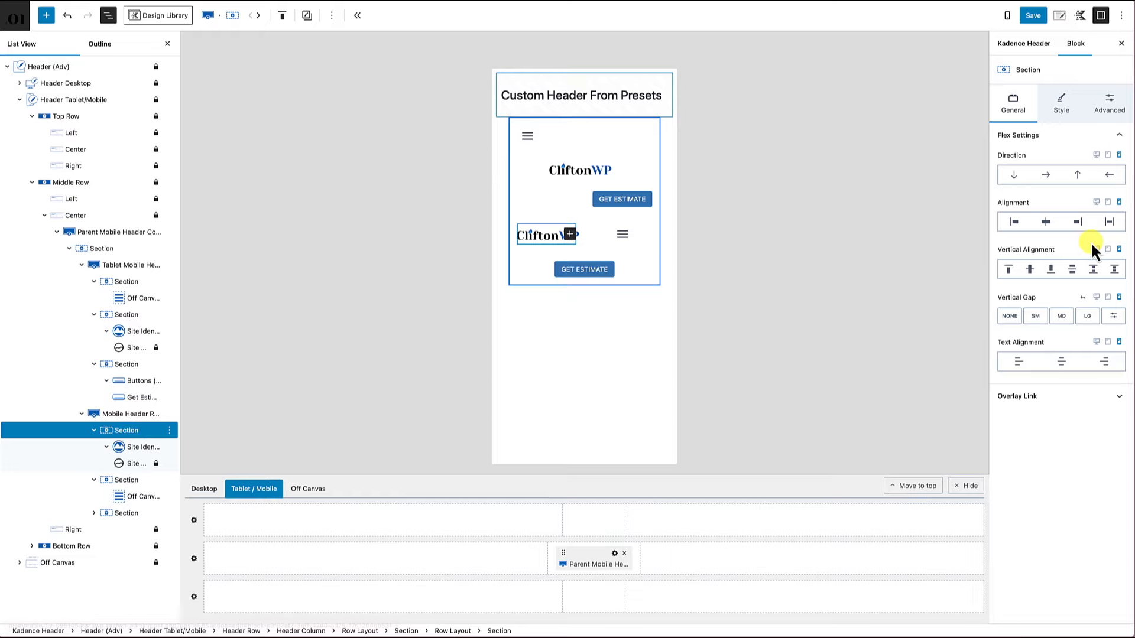
click(1015, 226)
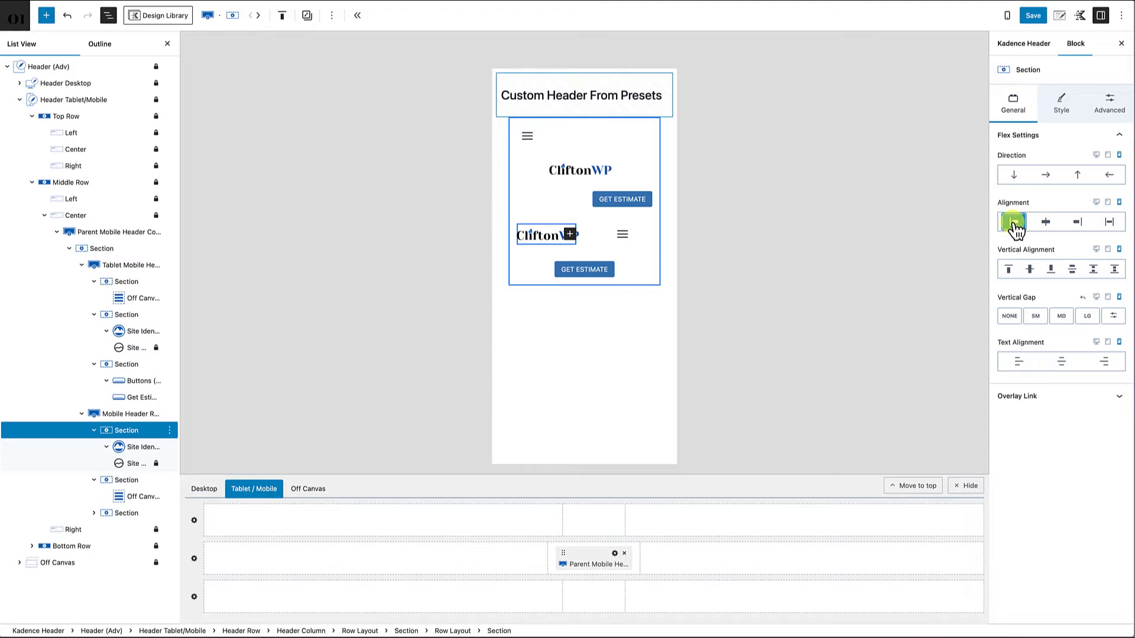
click(626, 232)
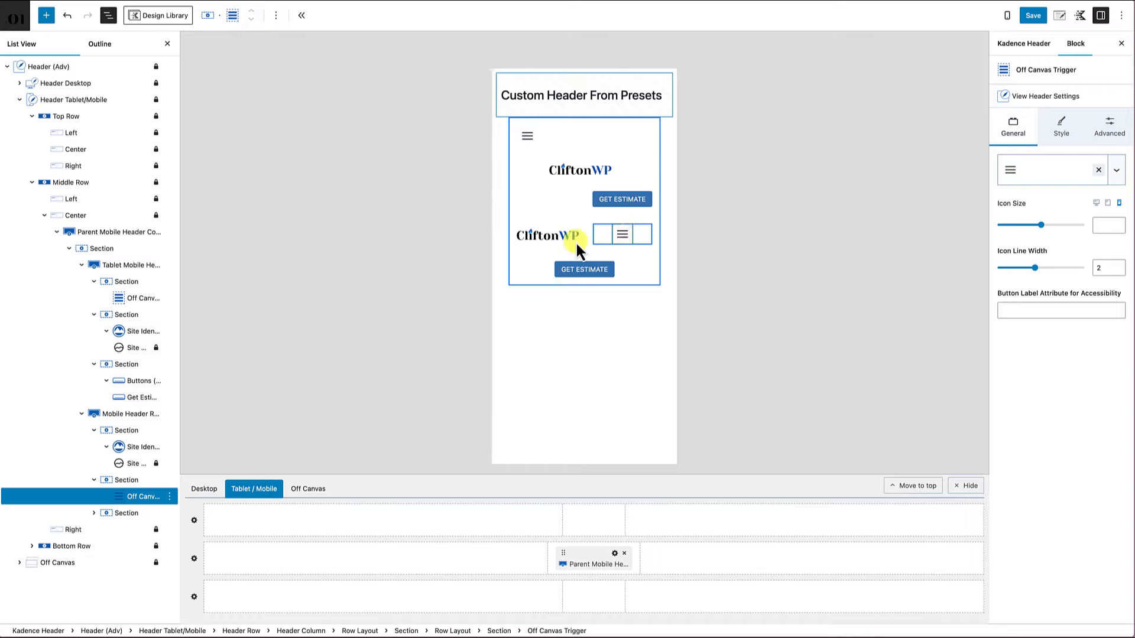
click(127, 479)
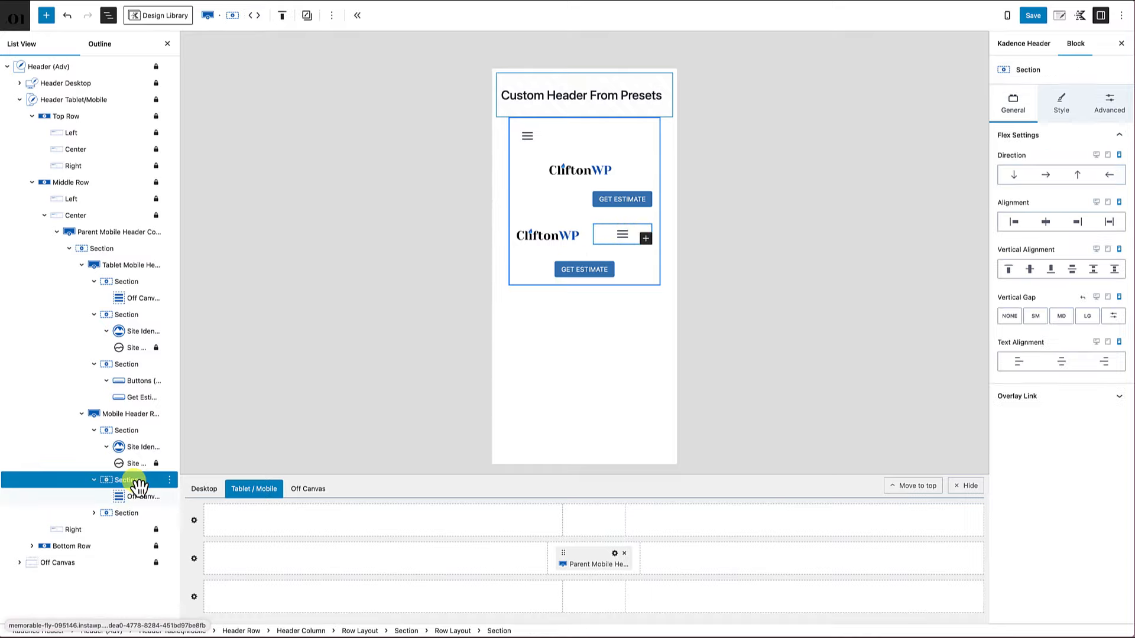
click(1082, 225)
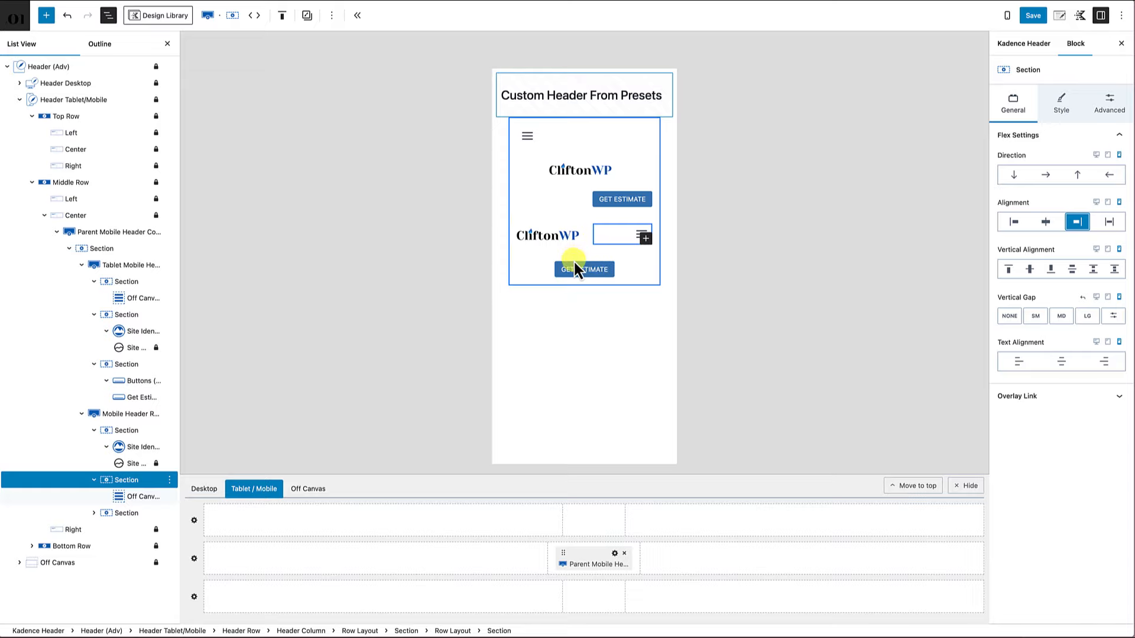
- Set the Mobile Header Row's row gutter to SM for mobile
click(131, 414)
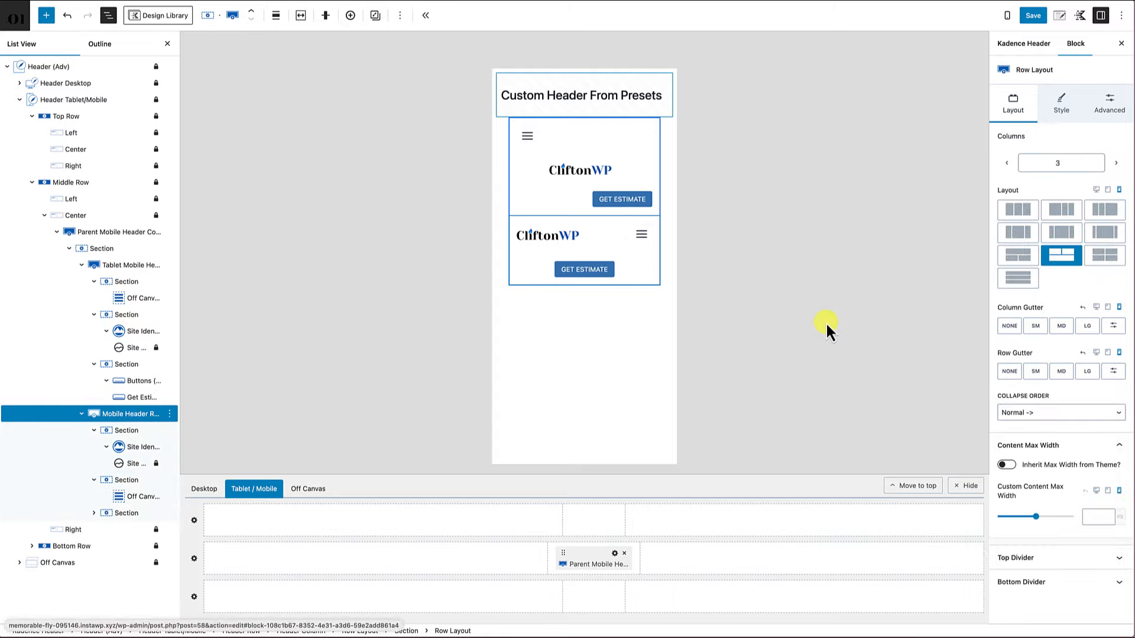
click(1038, 374)
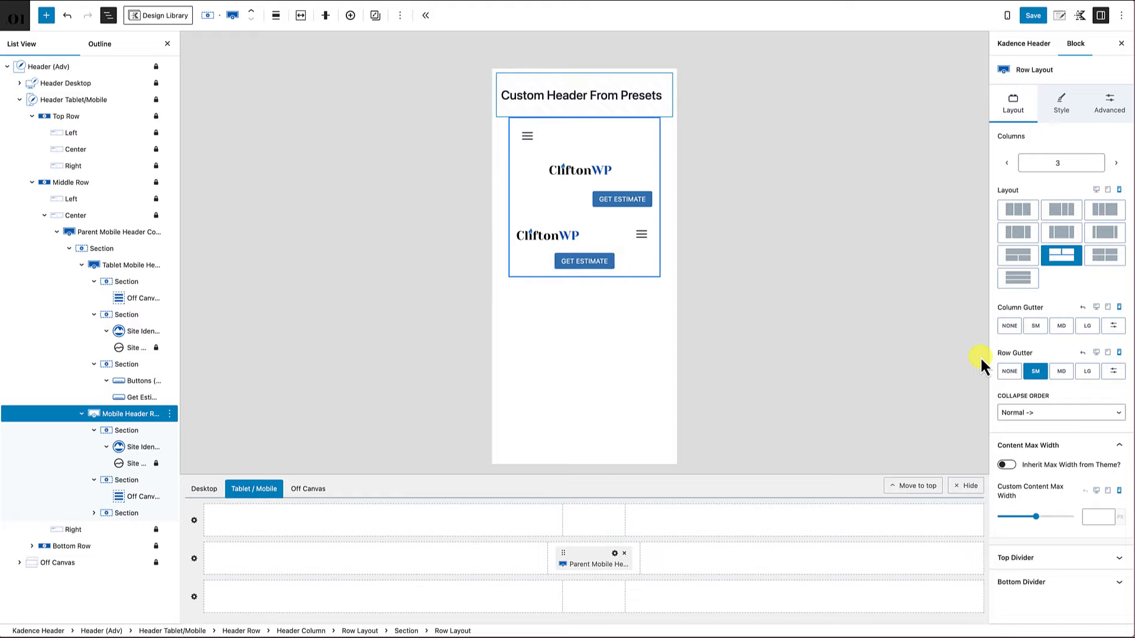
click(1010, 372)
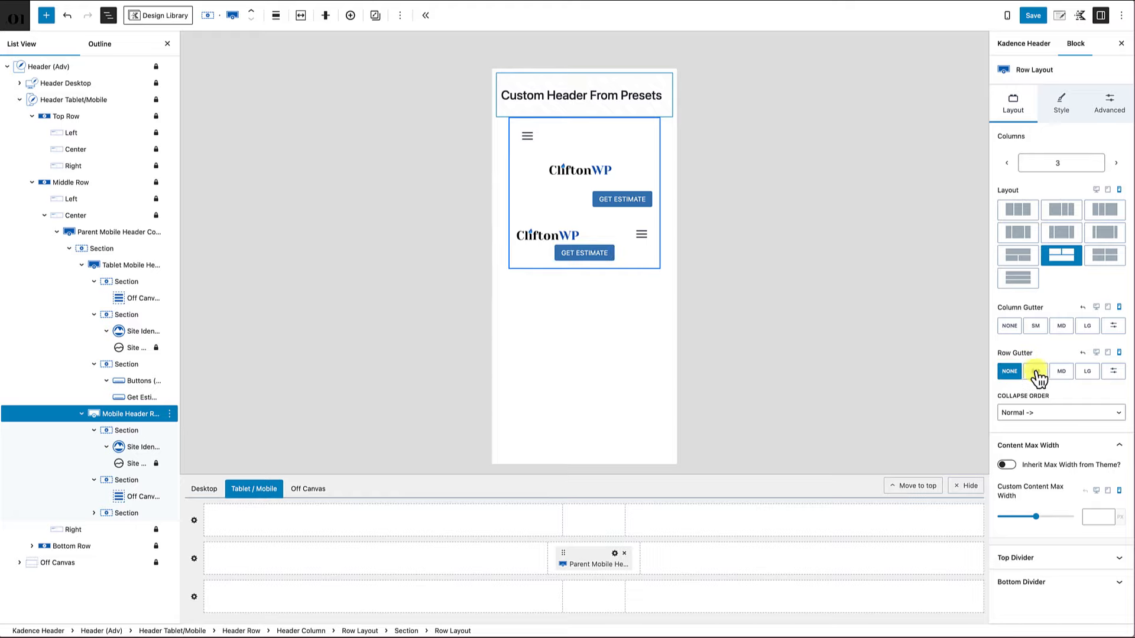
click(1037, 373)
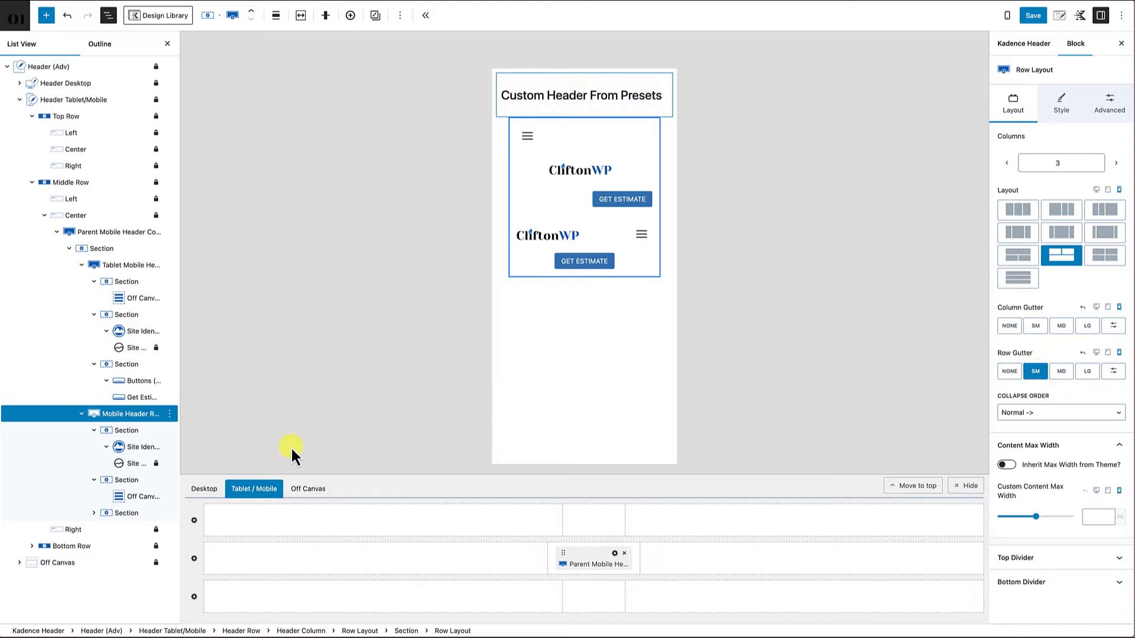
- Hide the tablet Row Layout on mobile through its visibility settings
click(161, 416)
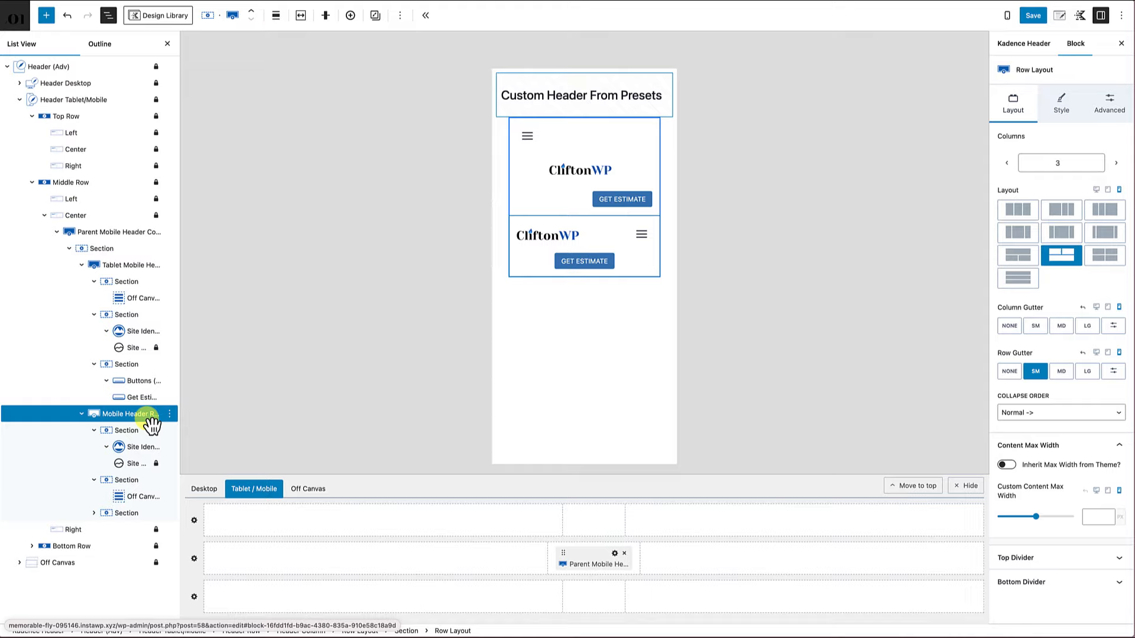
click(148, 267)
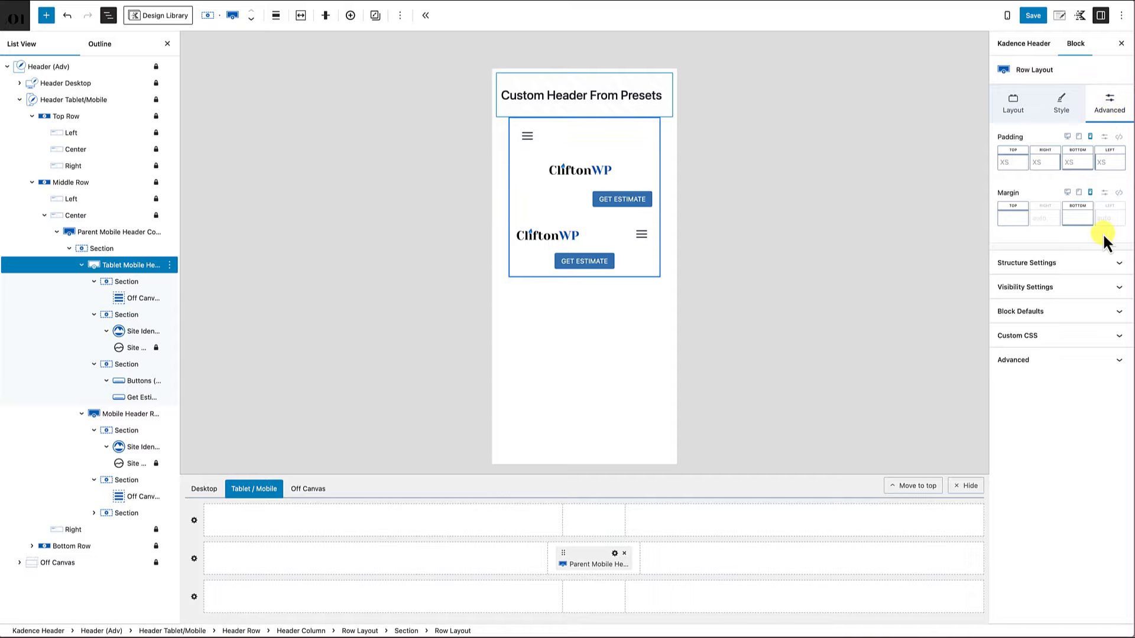
click(1110, 292)
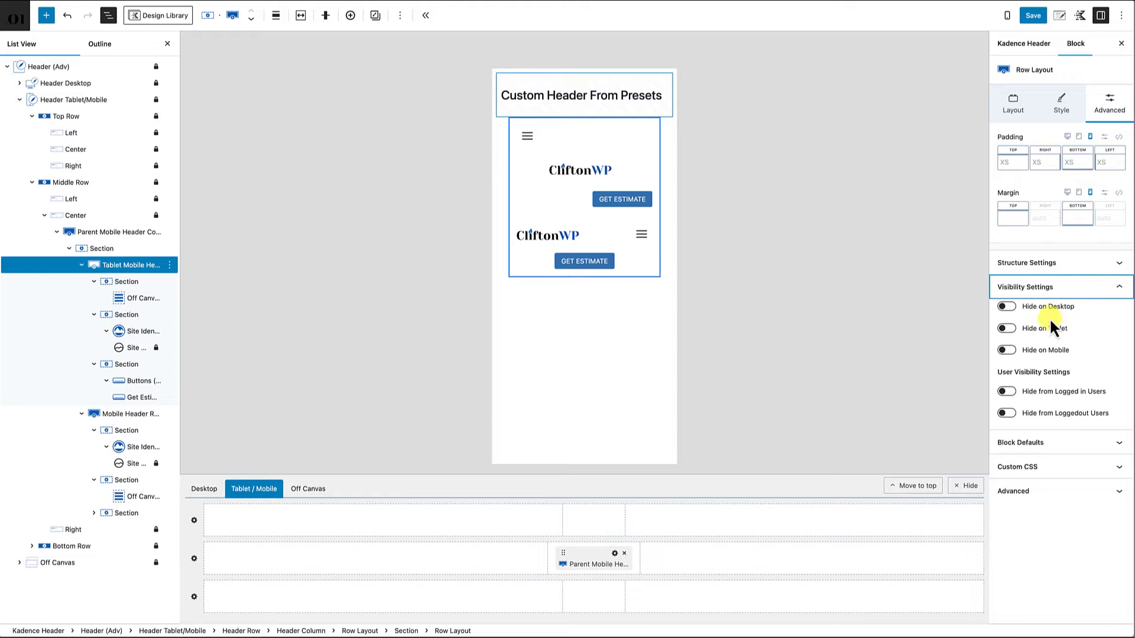
click(1007, 350)
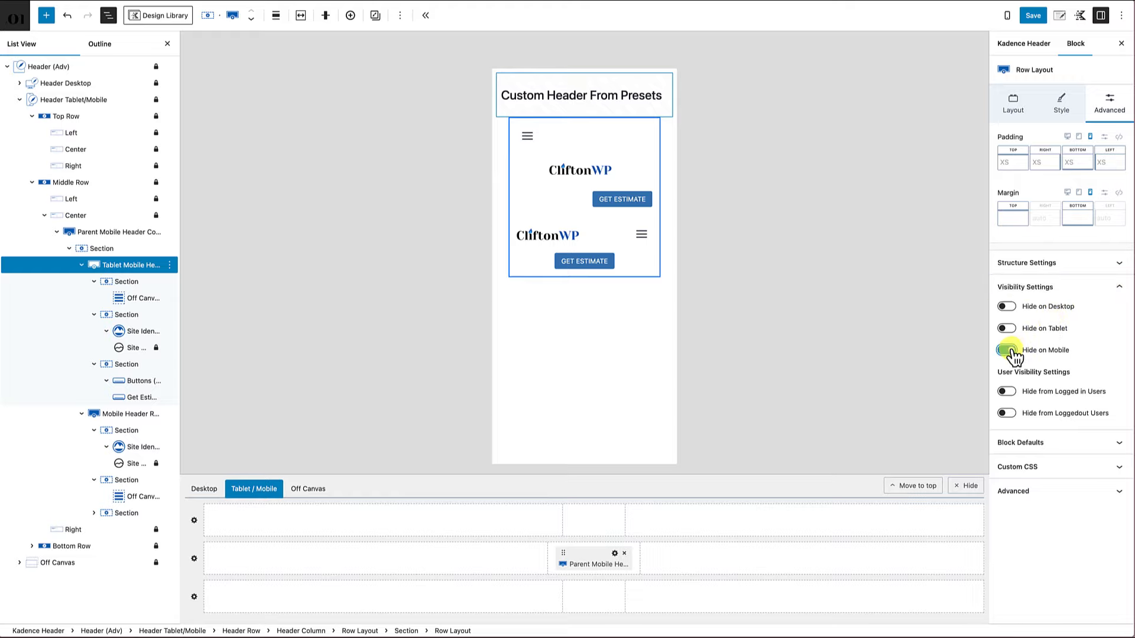
- Hide the Mobile Header Row on tablet and save the header
click(141, 414)
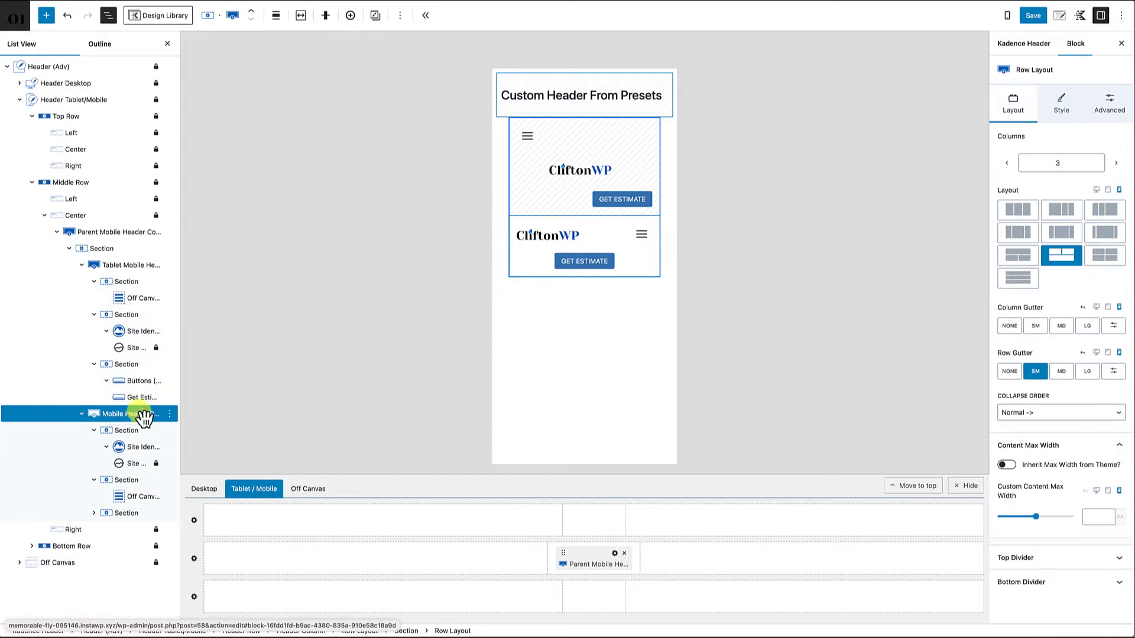
click(1110, 114)
click(1119, 288)
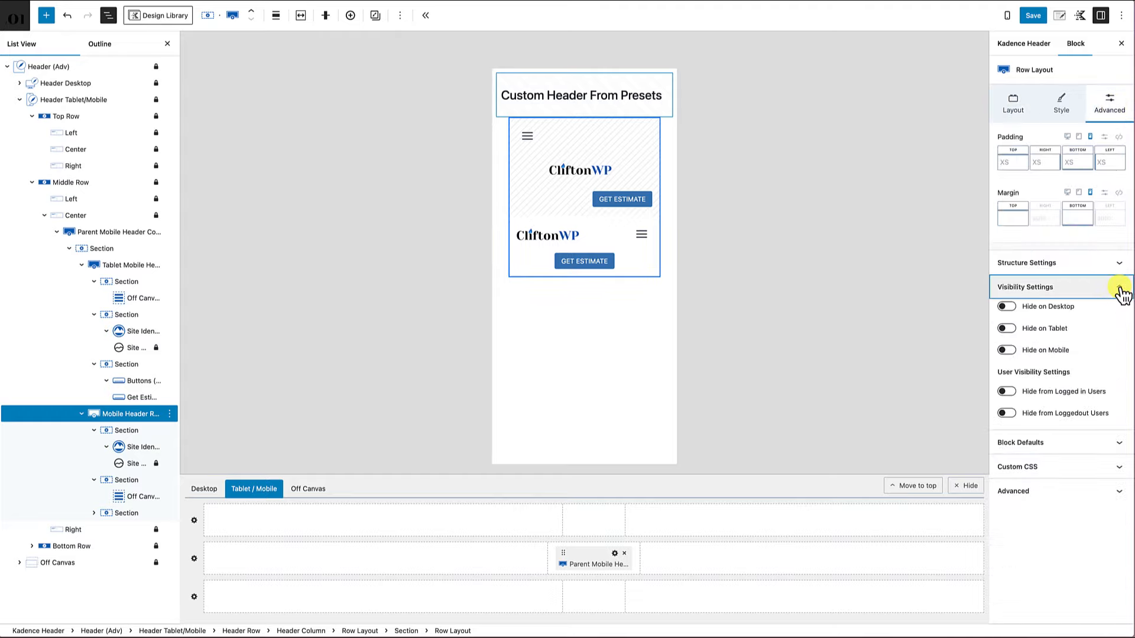
click(1008, 328)
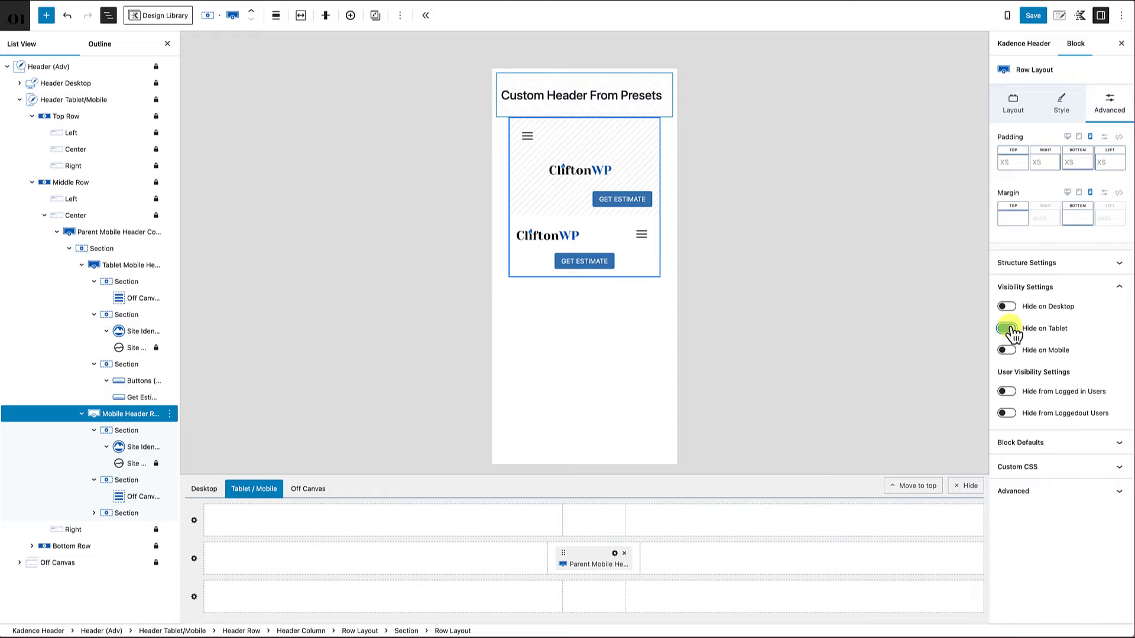
click(1038, 16)
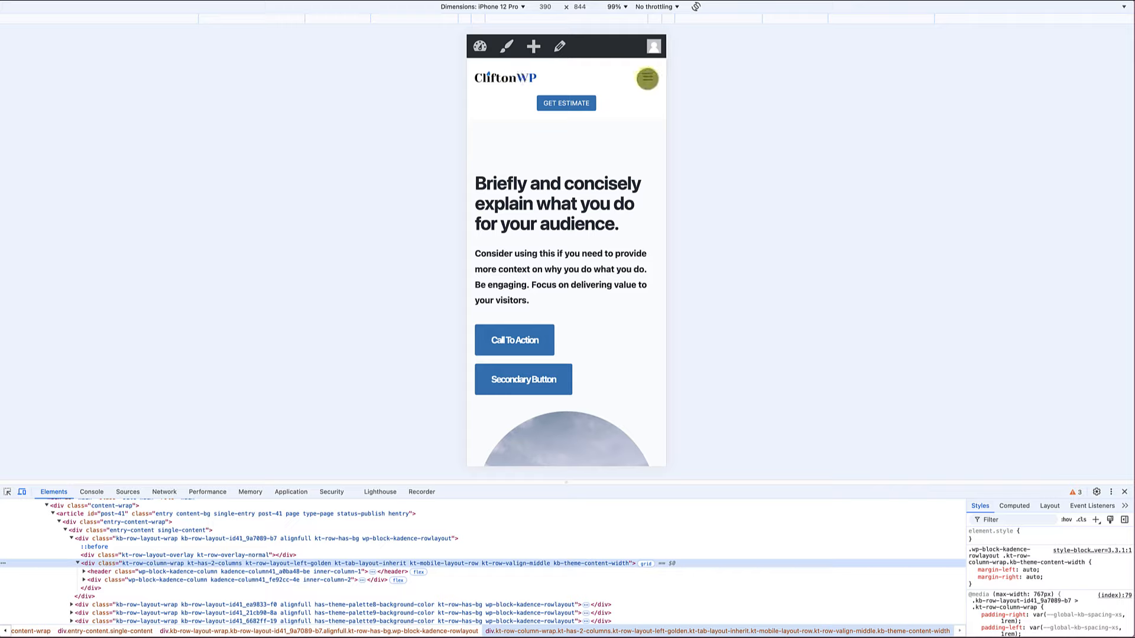
- Check the live header by opening and closing the off-canvas menu on iPhone 12 Pro and viewing the page on iPad Mini, then close the developer tools
click(650, 79)
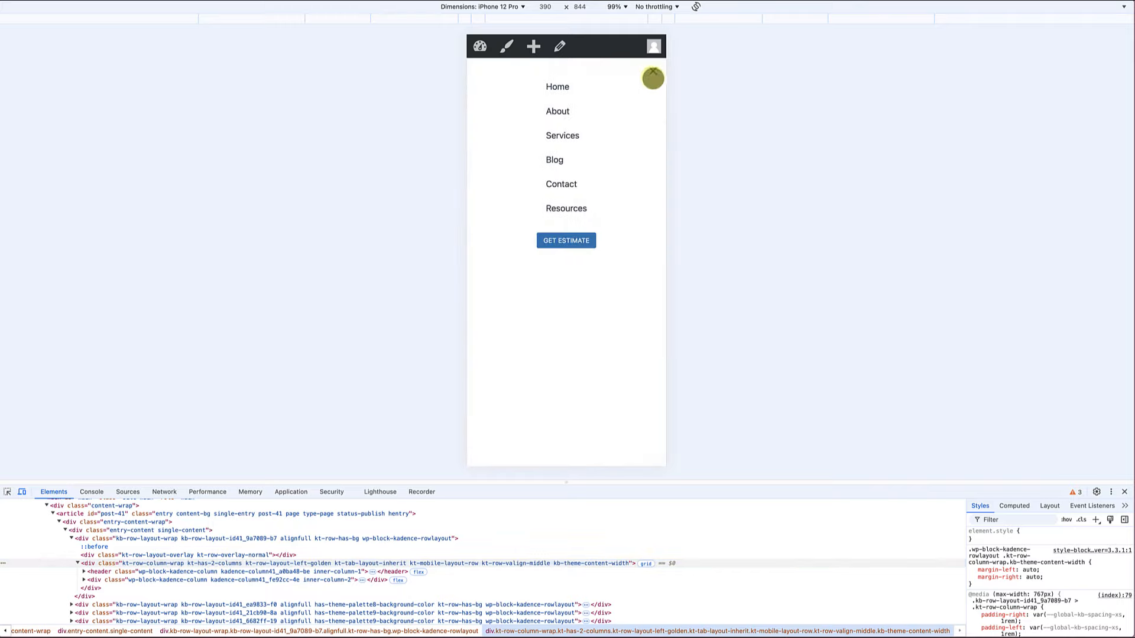
click(652, 78)
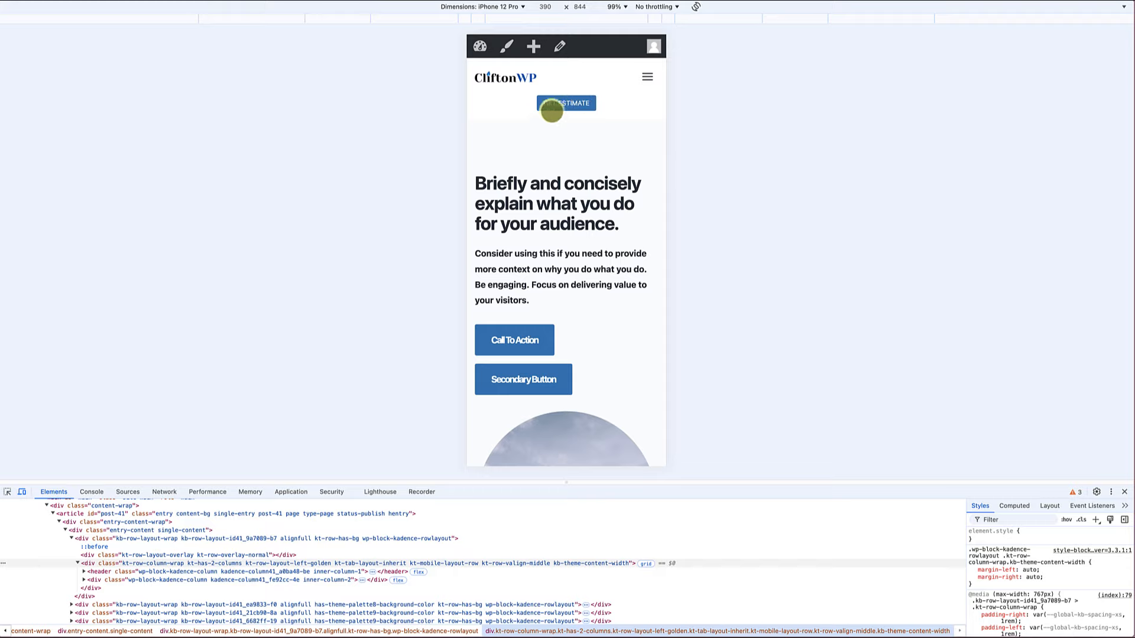
click(523, 7)
click(479, 113)
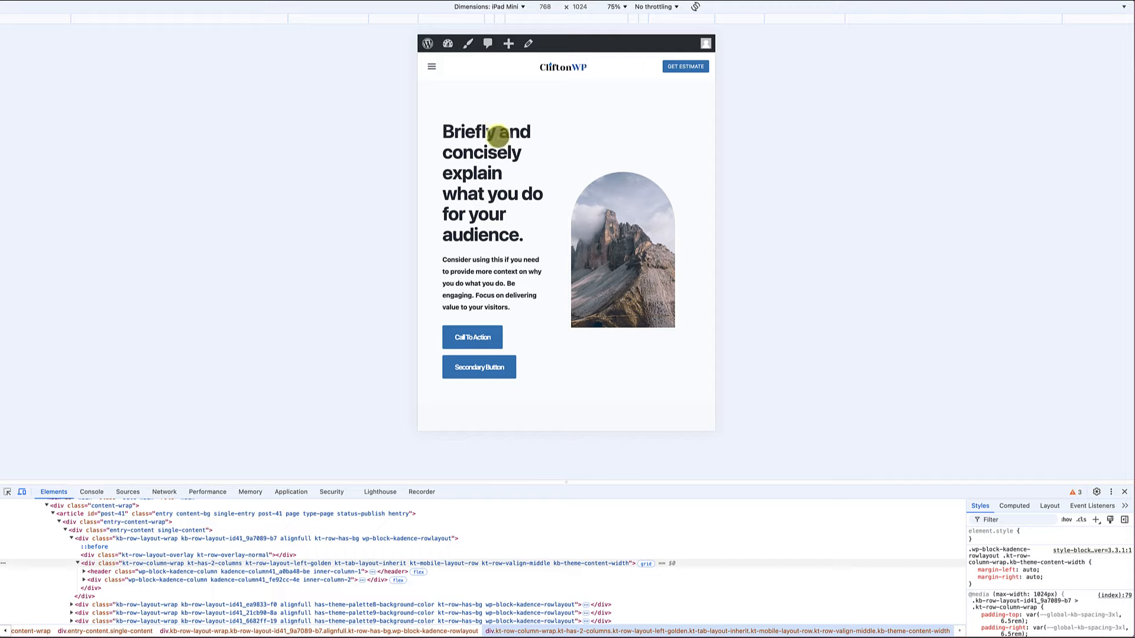
click(1124, 493)
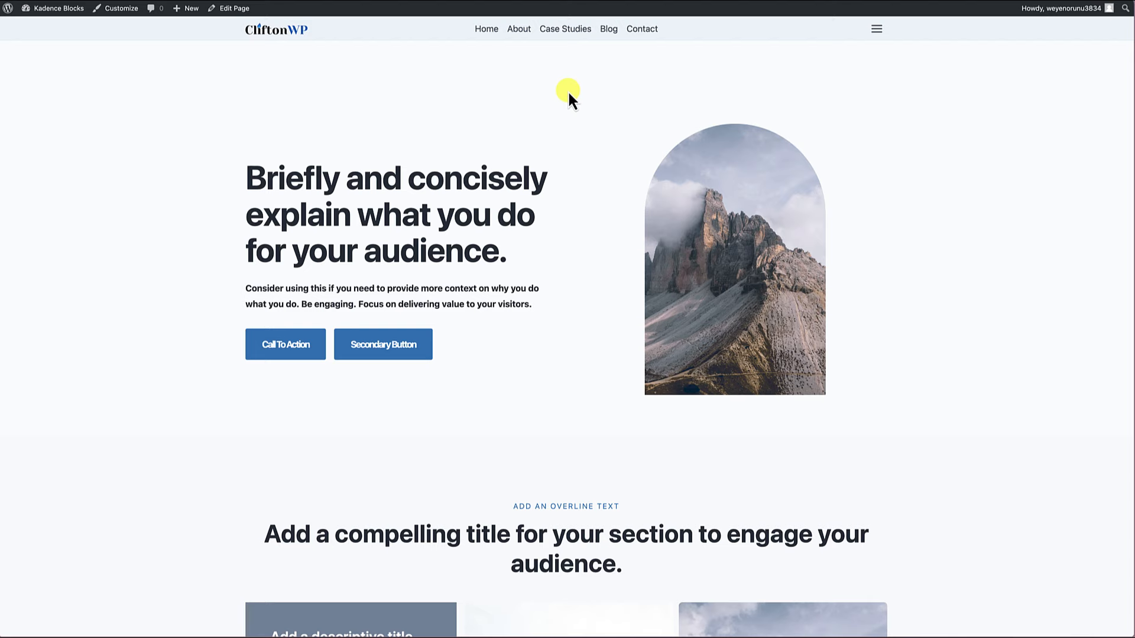
- Inspect the live desktop page and emulate it on an iPhone 12 Pro to check the mobile header
right_click(567, 89)
click(601, 213)
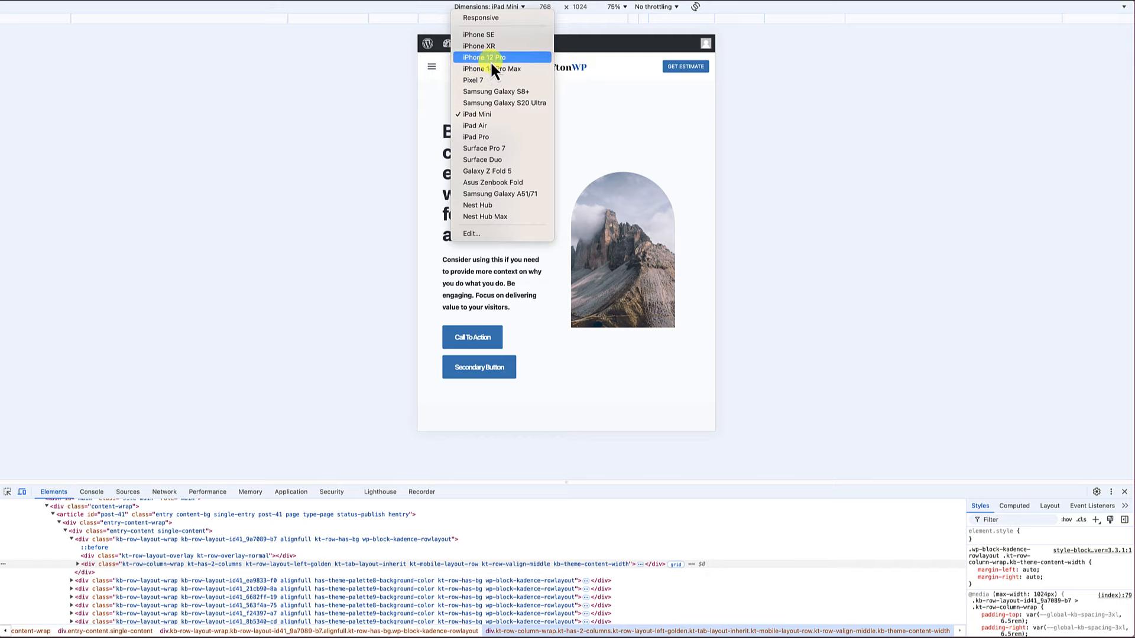
click(491, 60)
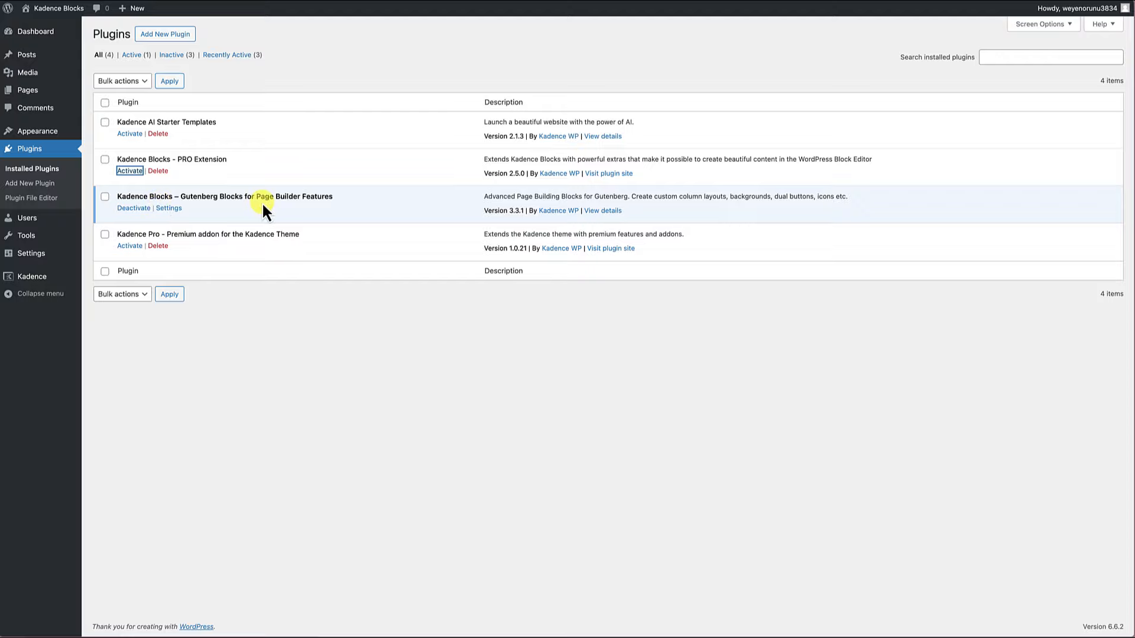
- Activate the Kadence Blocks - PRO Extension plugin and open the list of Kadence headers
click(284, 80)
click(131, 170)
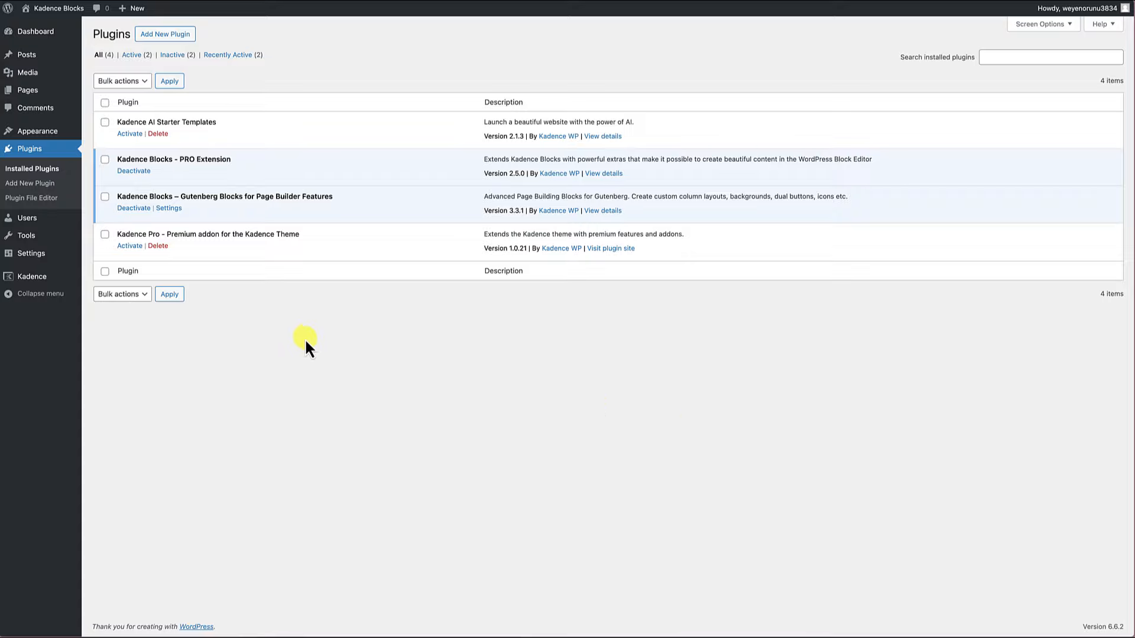
mouse_move(37, 281)
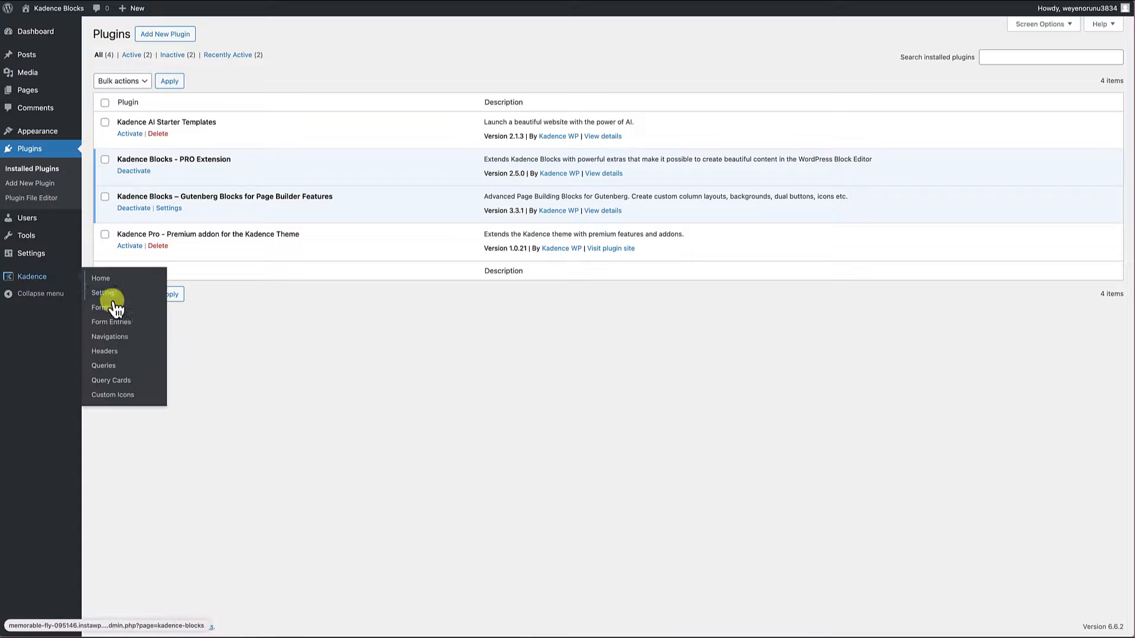
click(104, 352)
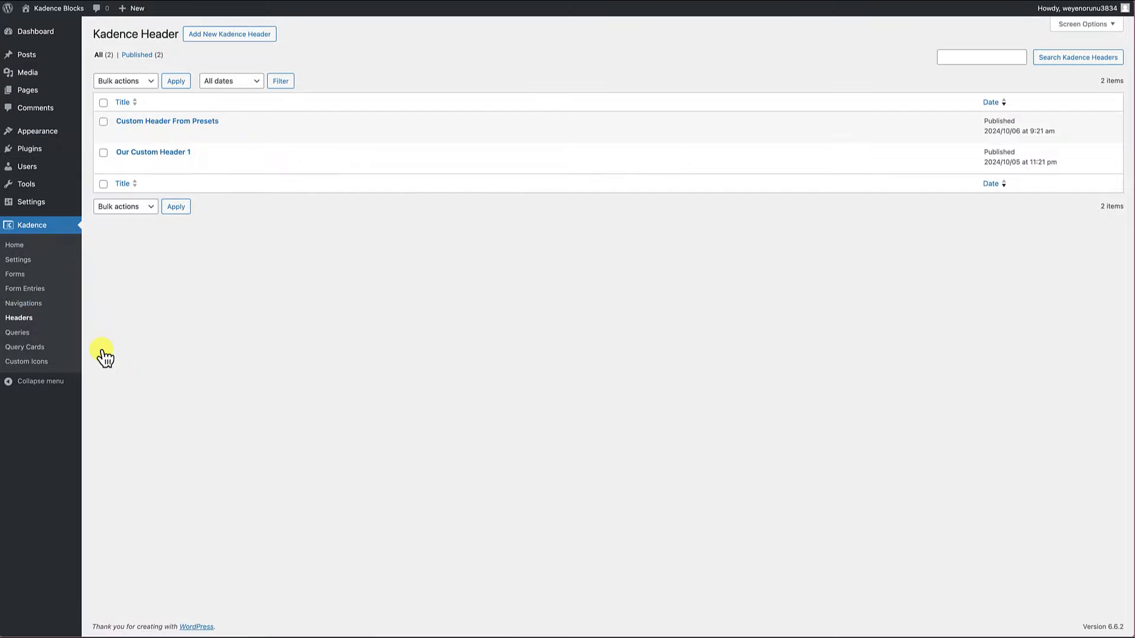
- Add a new Kadence header named "Custom Header Mega Menu" with the description "Custom Header Mega Menu"
click(229, 34)
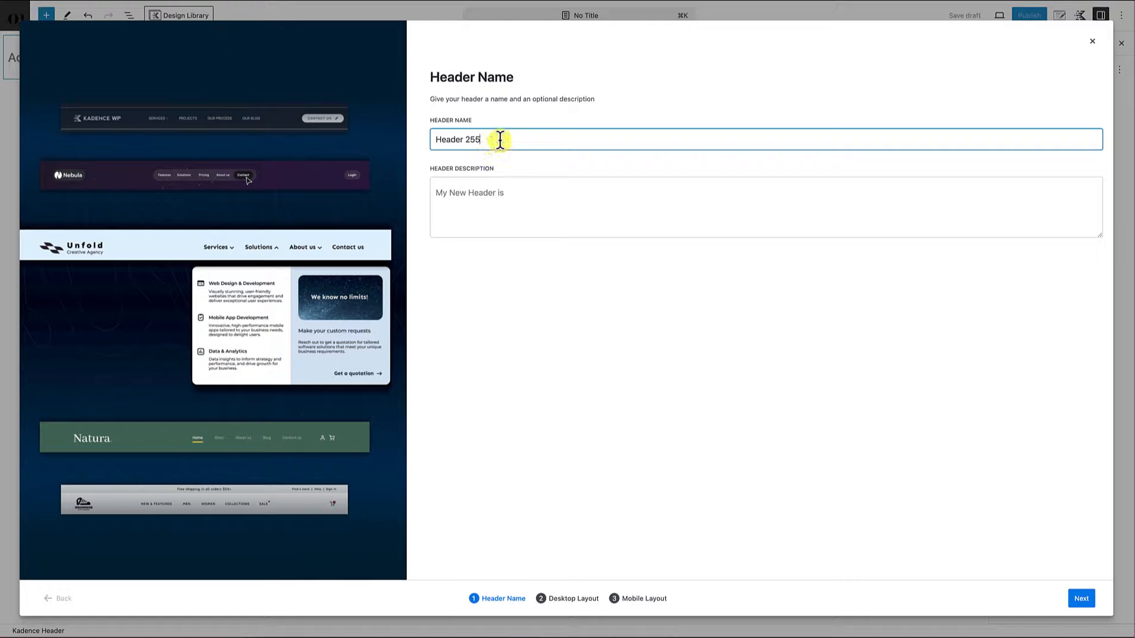
drag(498, 138, 433, 139)
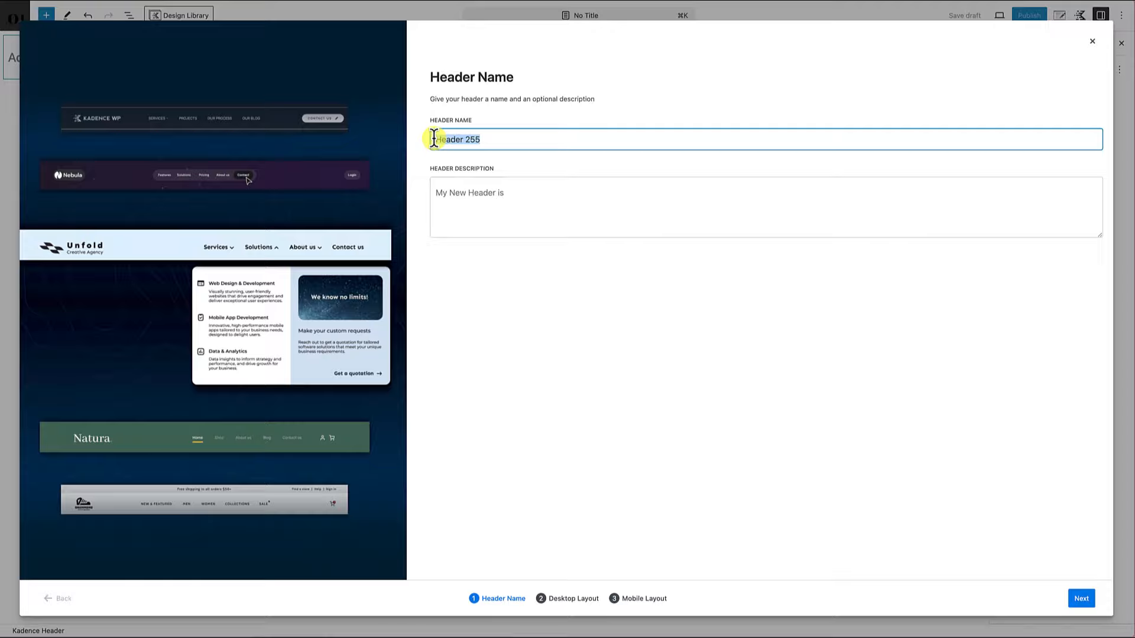
text(Custom)
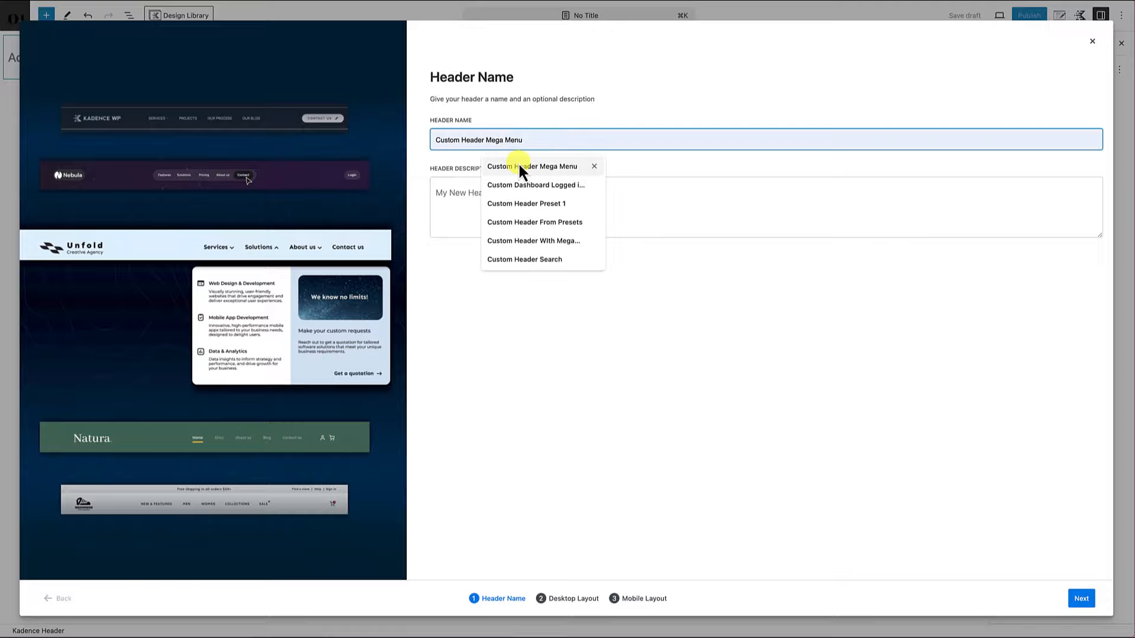
click(519, 167)
click(533, 193)
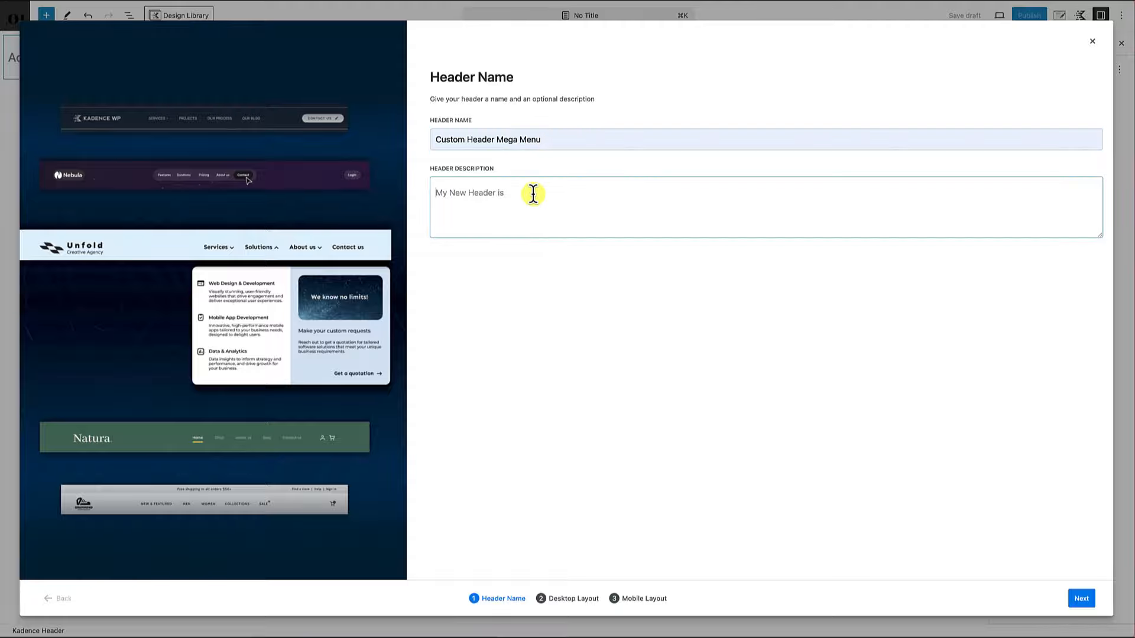
text(Custom Header Mega Menu)
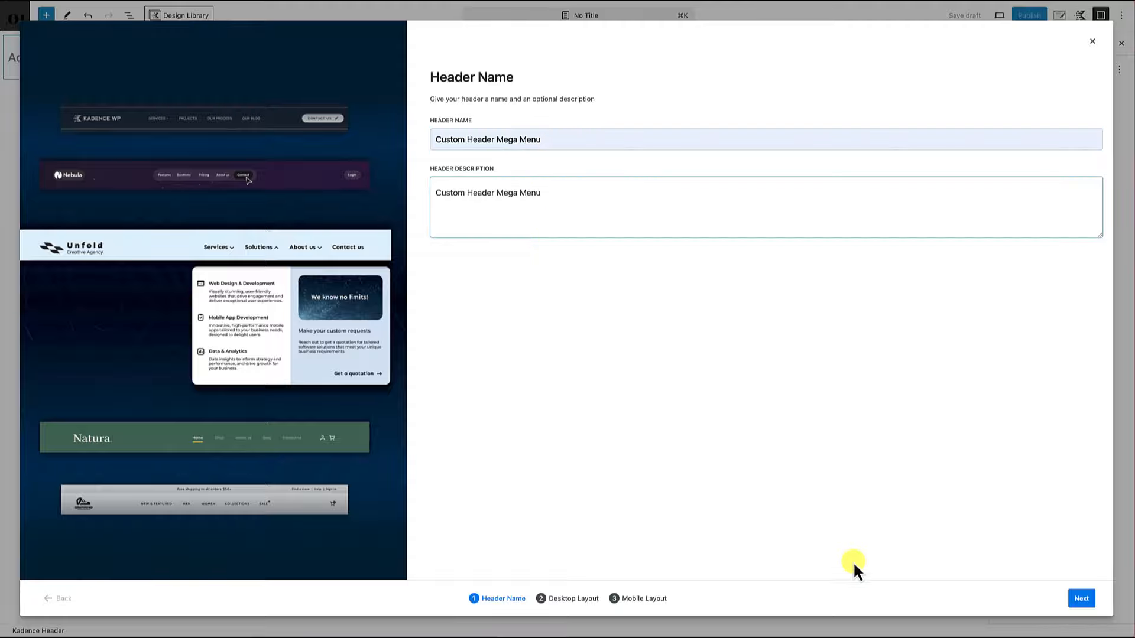
- Choose the Basic 1 desktop layout and the Mobile 2 tablet/mobile layout for the new header
click(1081, 598)
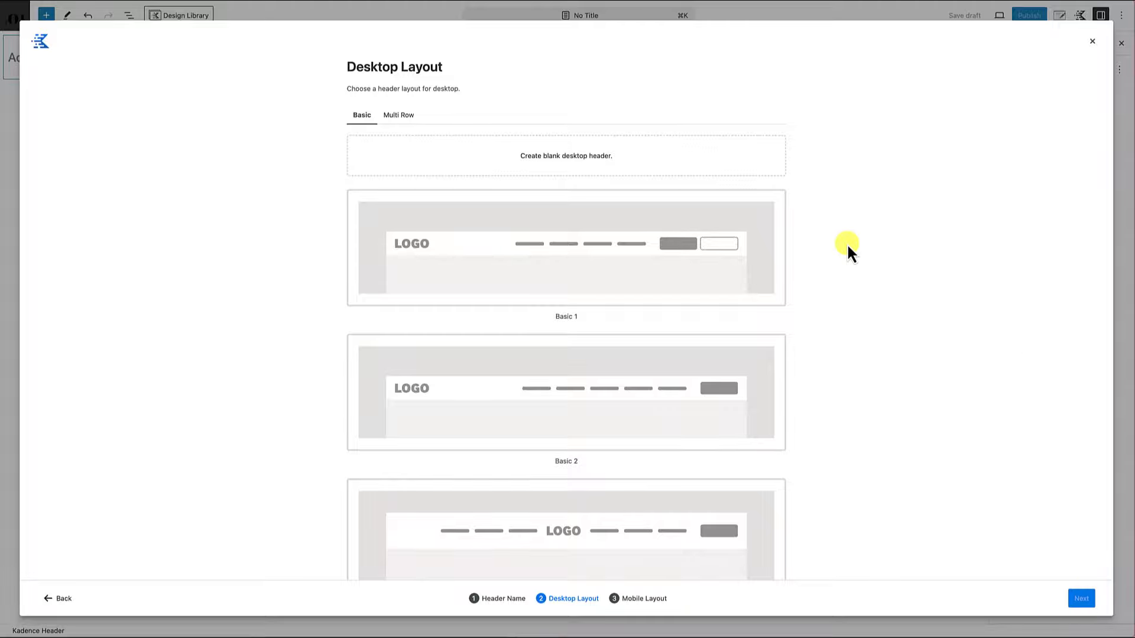
click(633, 261)
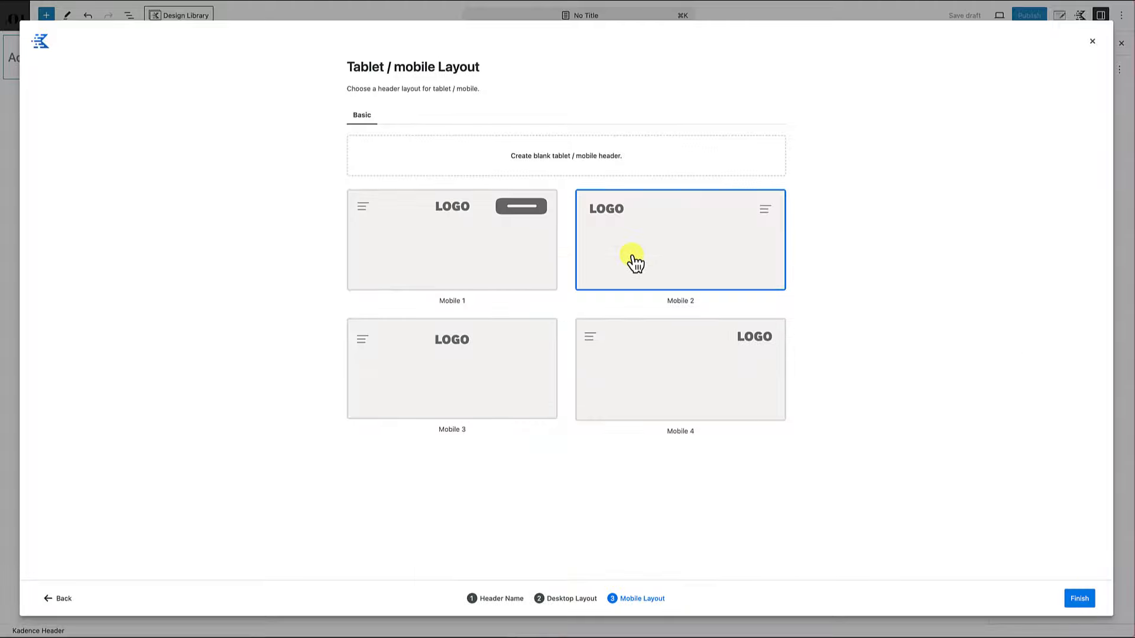
click(634, 238)
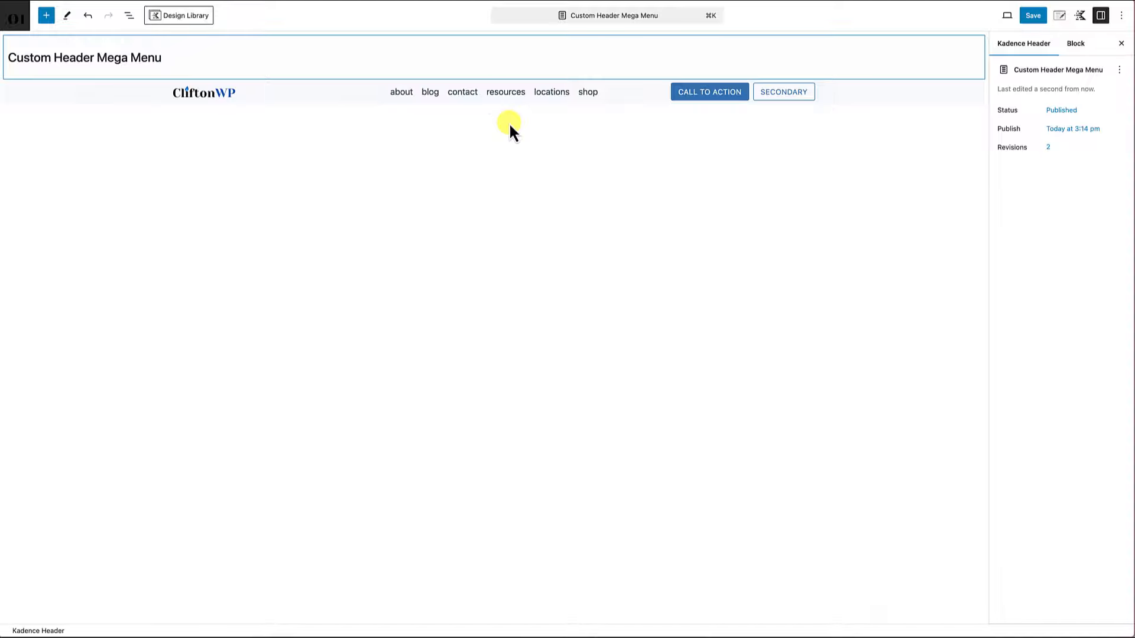
- Create a new navigation for the desktop header's navigation block and name it "Navigation with Mega Menu"
click(488, 95)
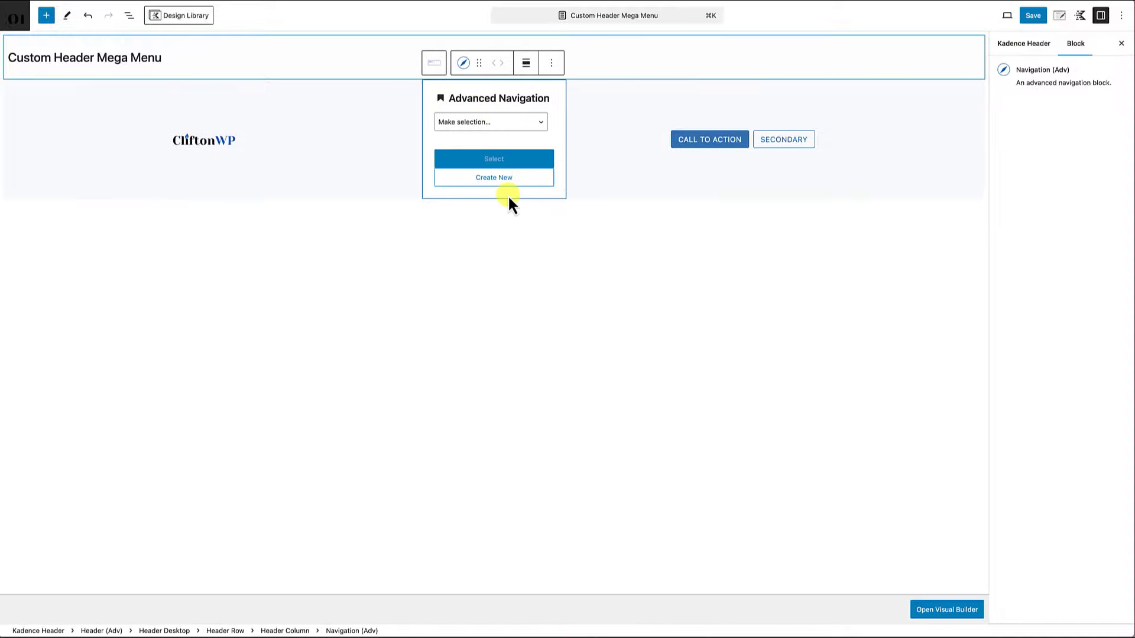
click(539, 125)
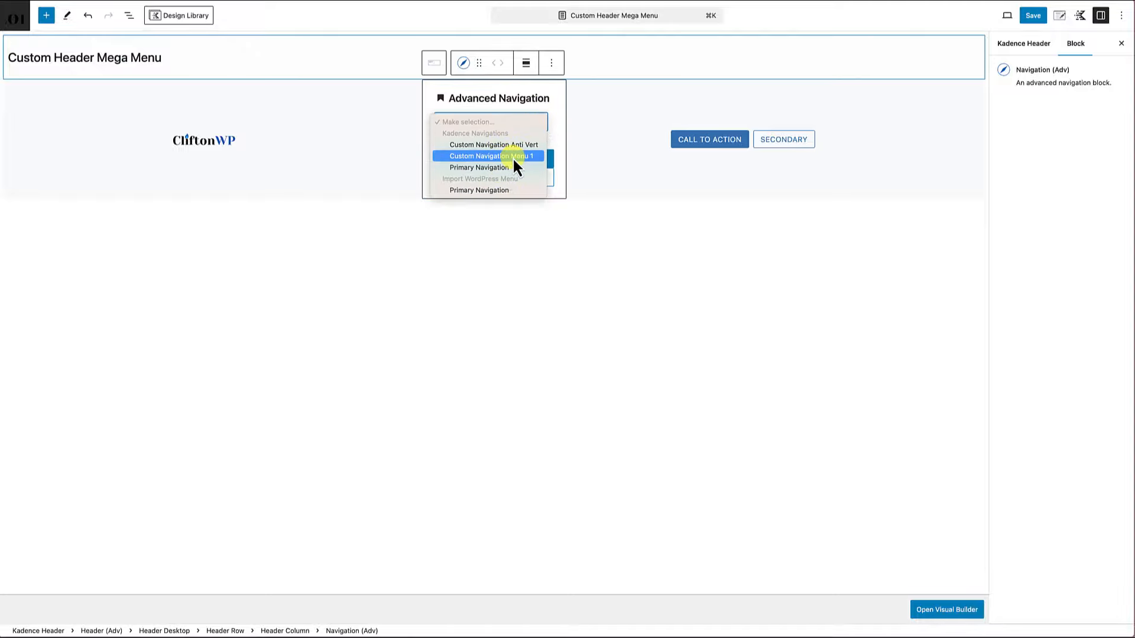
click(555, 129)
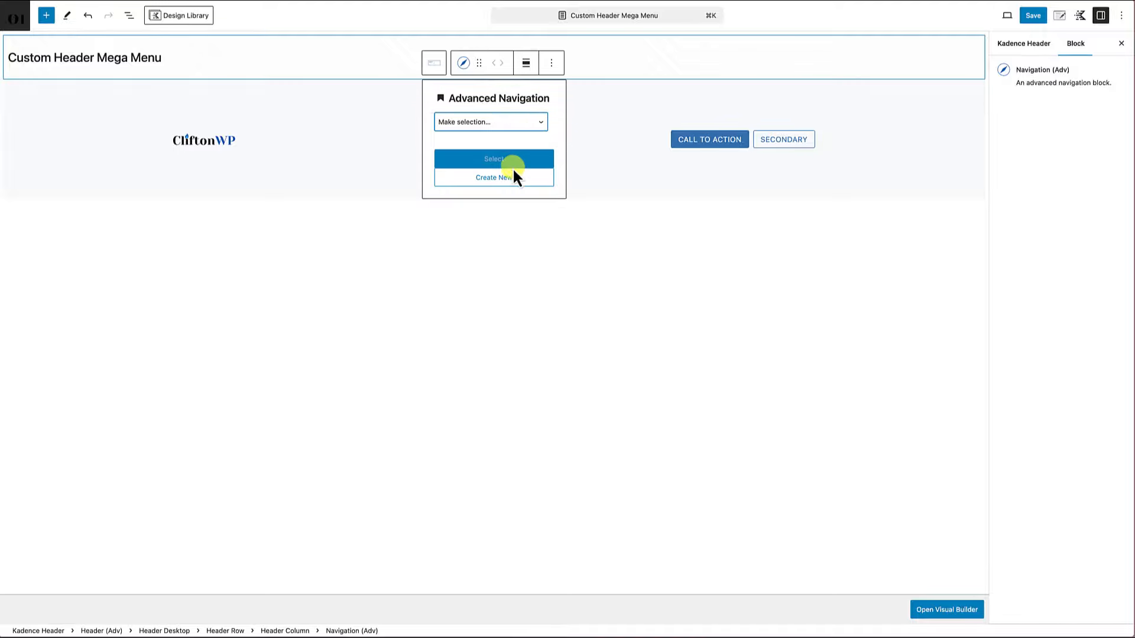
click(496, 179)
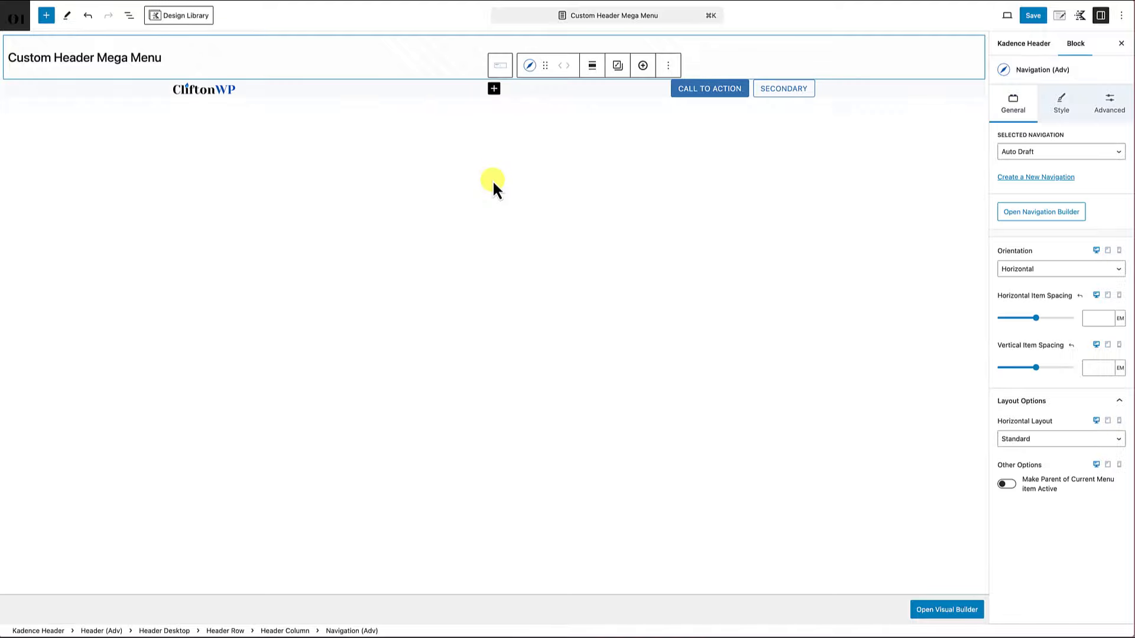
click(292, 78)
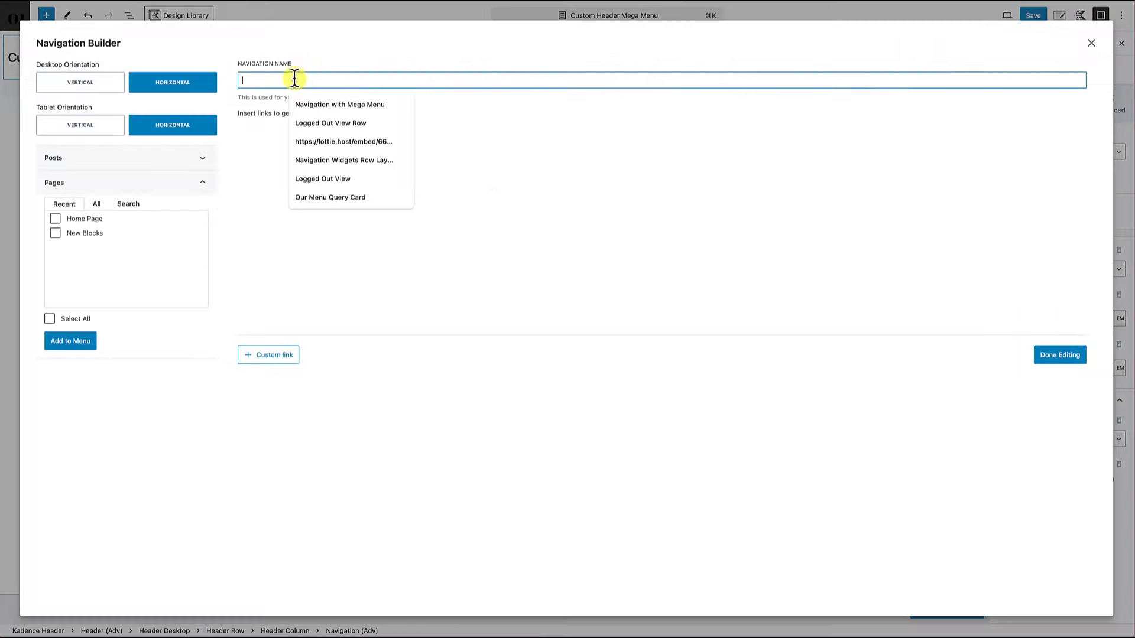
click(328, 104)
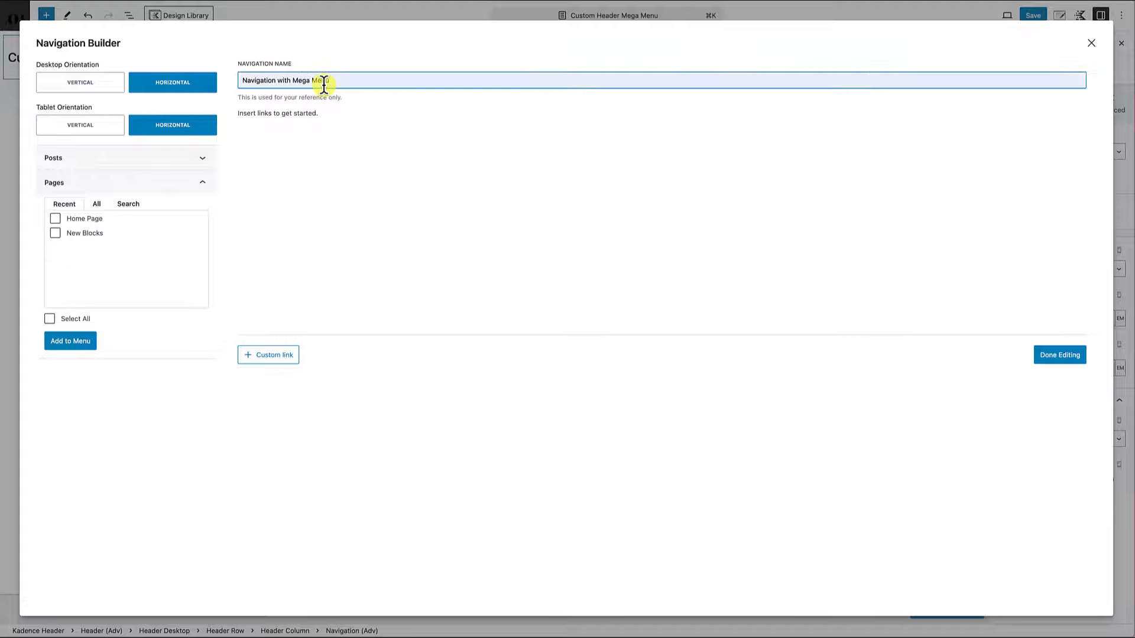
- Add the Home Page to the navigation and shorten its label to "Home"
click(56, 221)
click(71, 346)
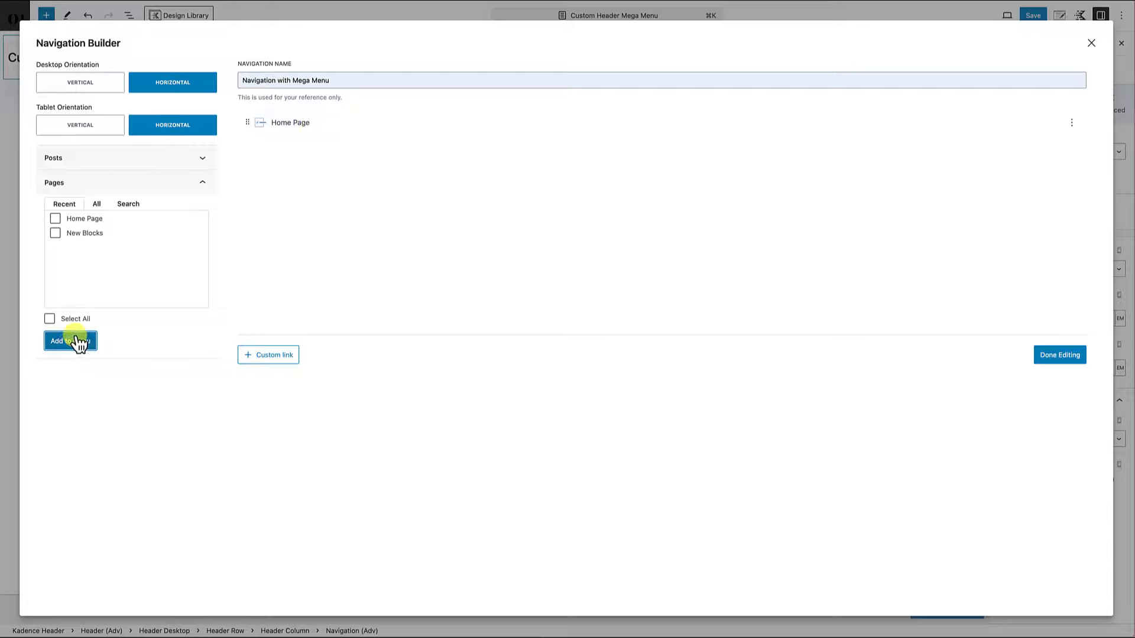
click(308, 125)
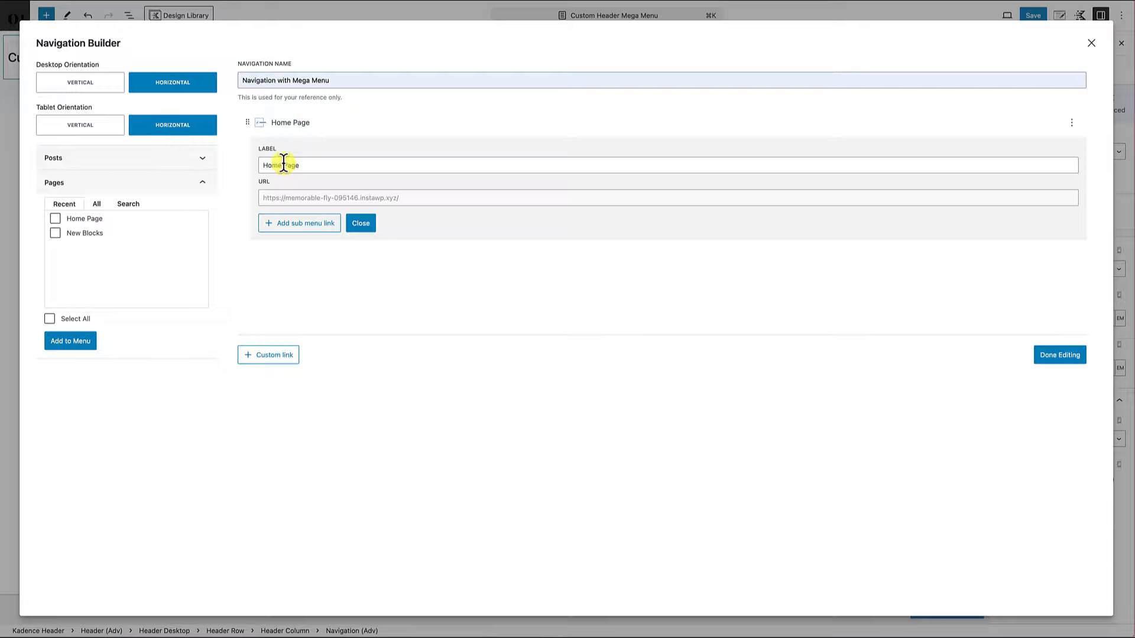
drag(284, 162, 323, 162)
key(BackSpace)
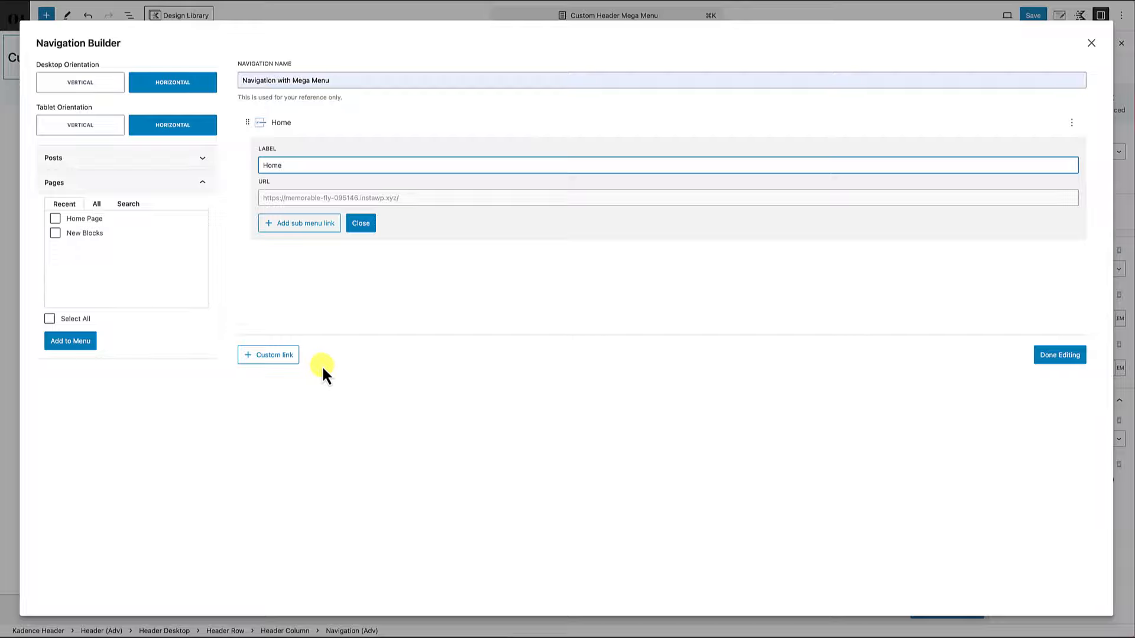
- Add custom links labelled About, Services, Resources and Contact, with # as the Contact URL, and finish editing the navigation
click(283, 357)
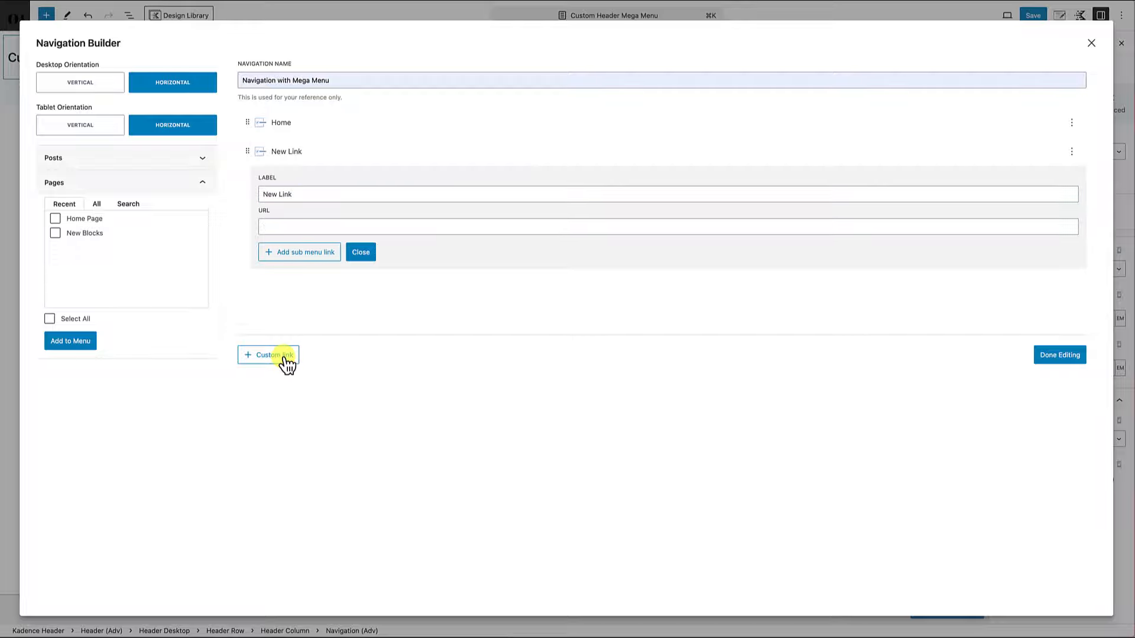
triple_click(265, 194)
text(Ne)
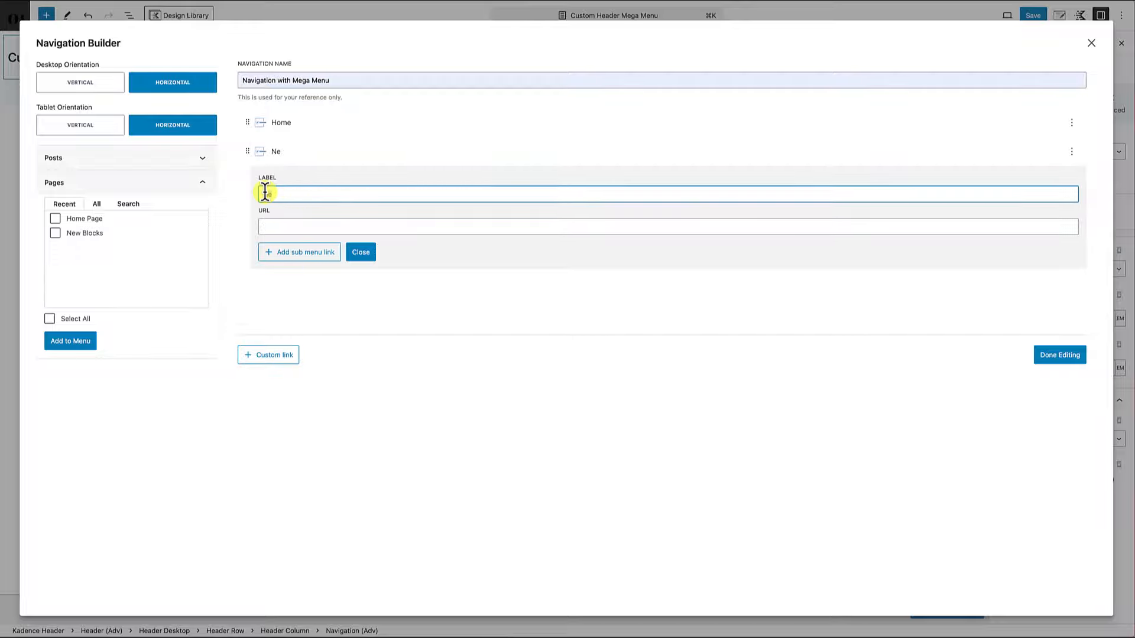
key(BackSpace)
key(BackSpace)
text(About)
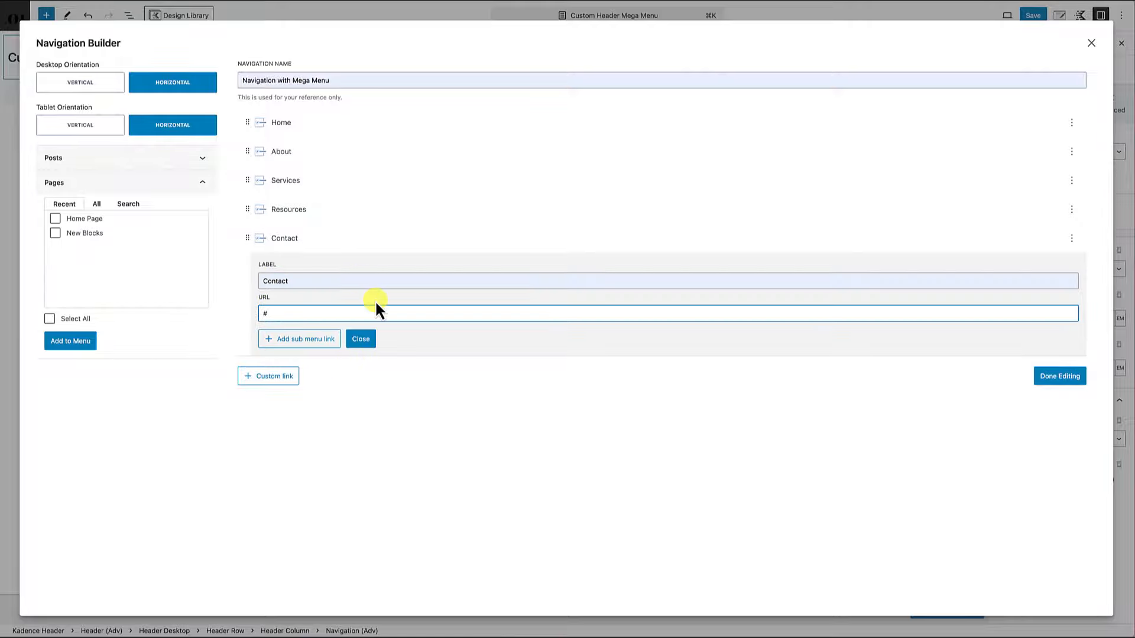
click(1057, 379)
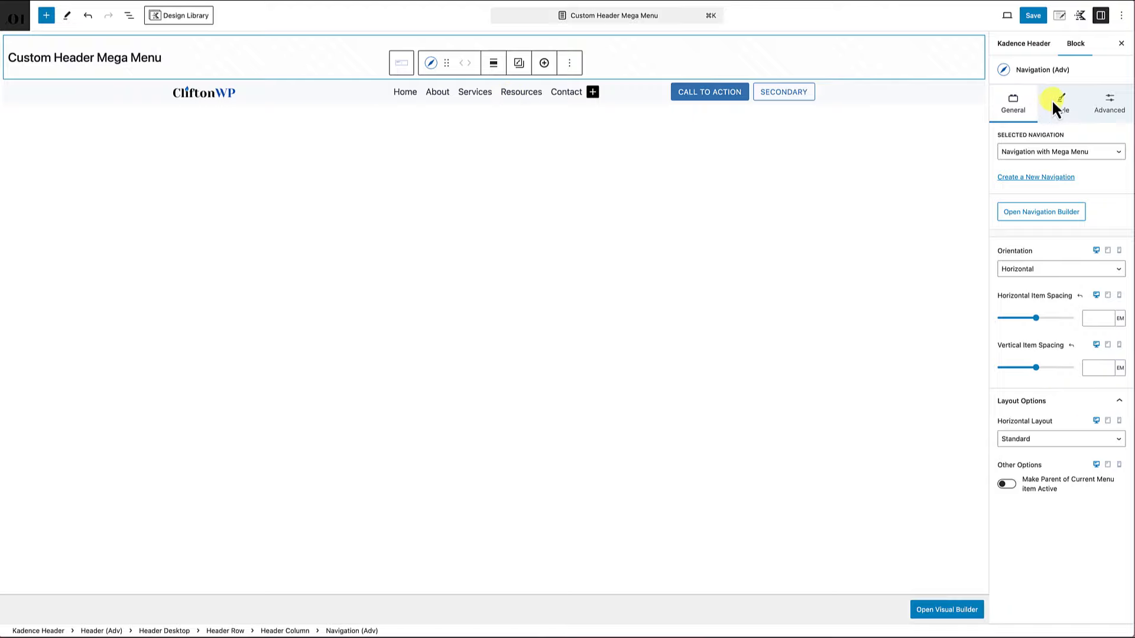
- Set the desktop navigation's horizontal item spacing to 1.5 rem
click(1119, 319)
click(1123, 329)
click(1091, 319)
text(1)
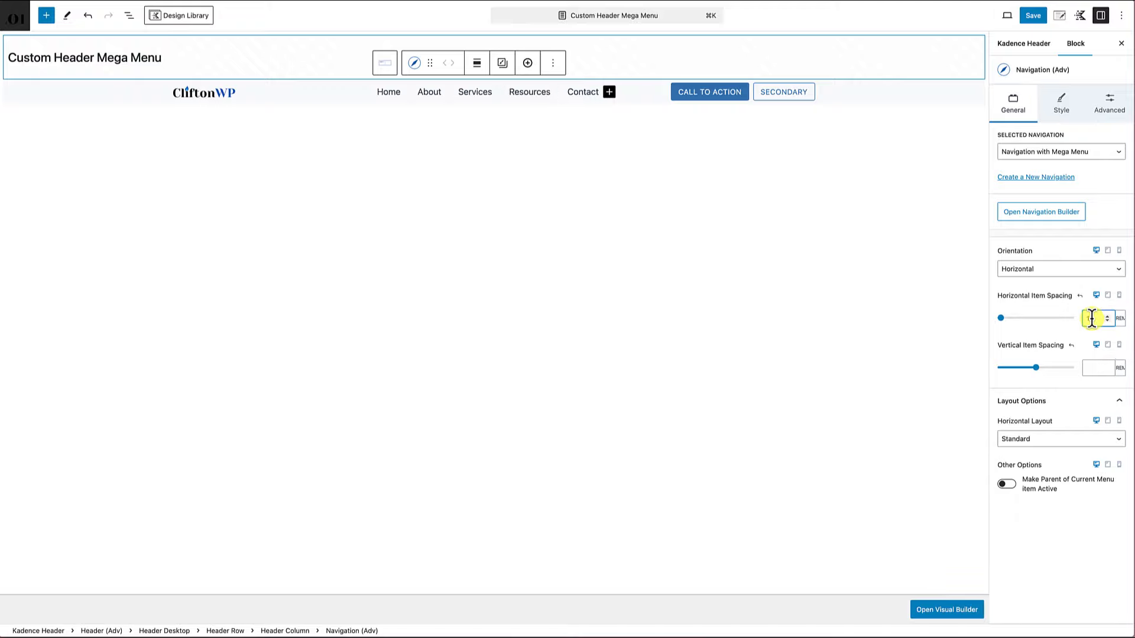
text(.5)
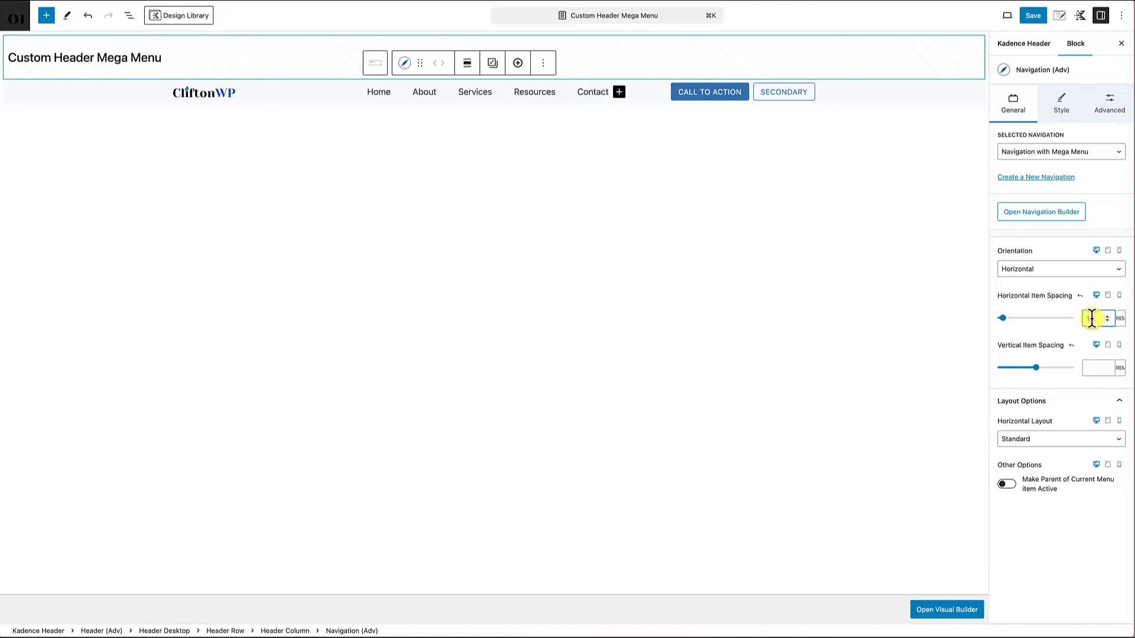
click(550, 240)
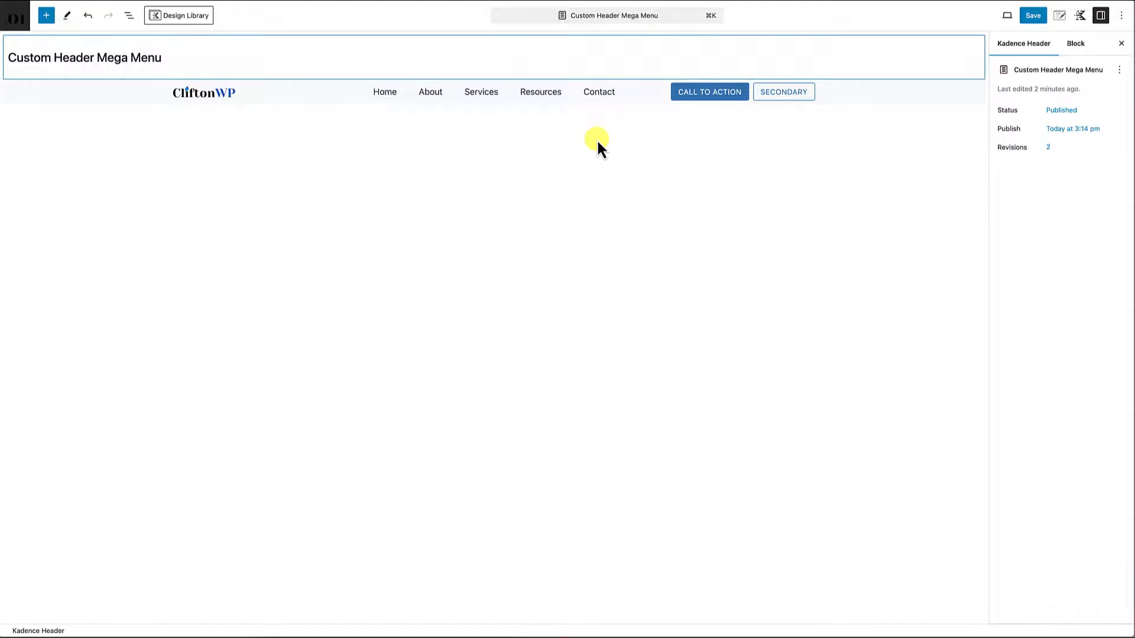
- Open the header's visual builder, check the tablet/mobile layout, and select the navigation block in the off-canvas area
click(23, 105)
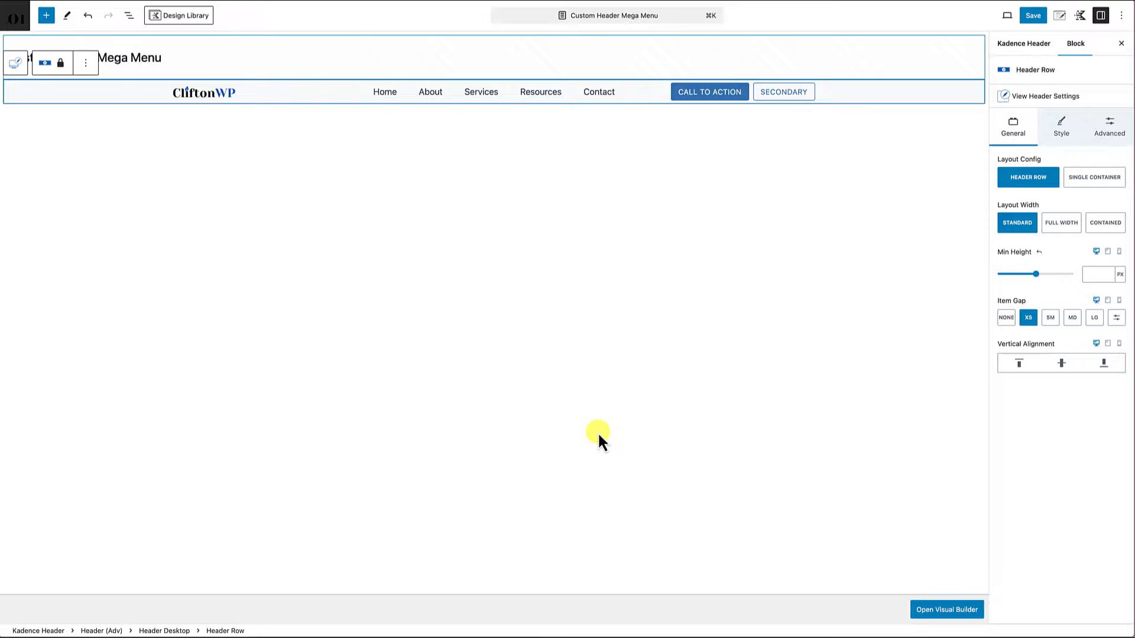
click(946, 614)
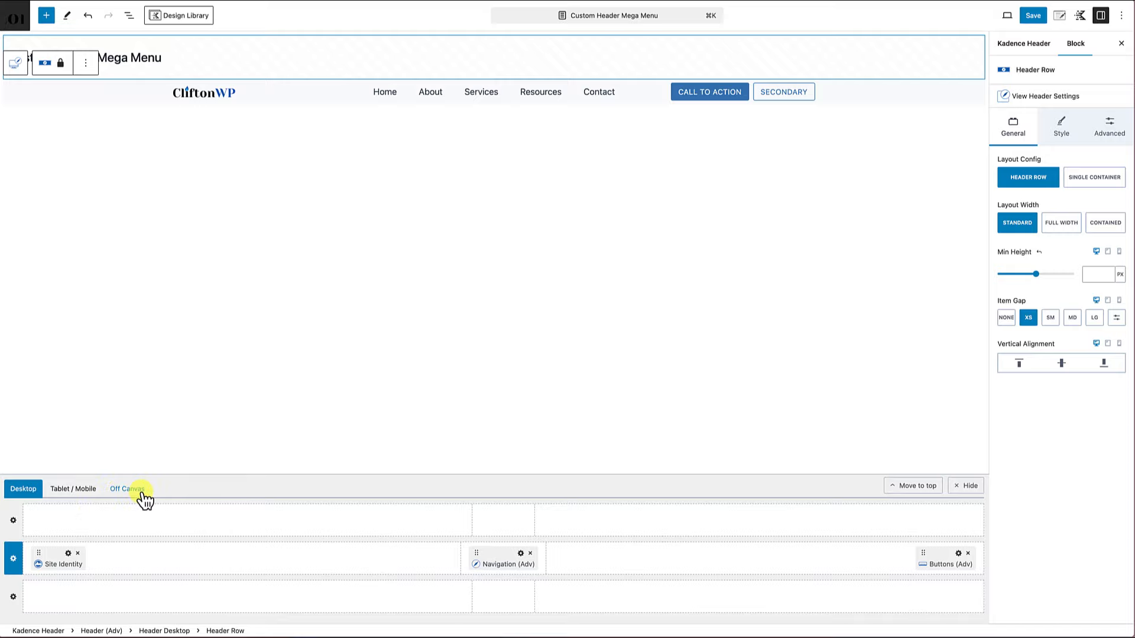
click(74, 495)
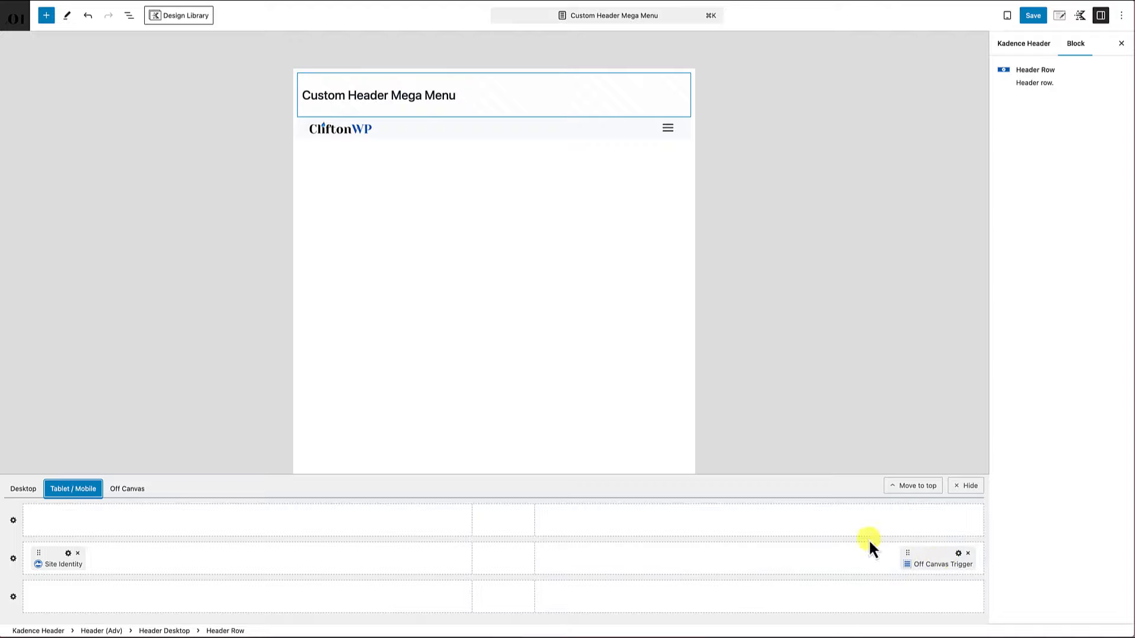
click(131, 491)
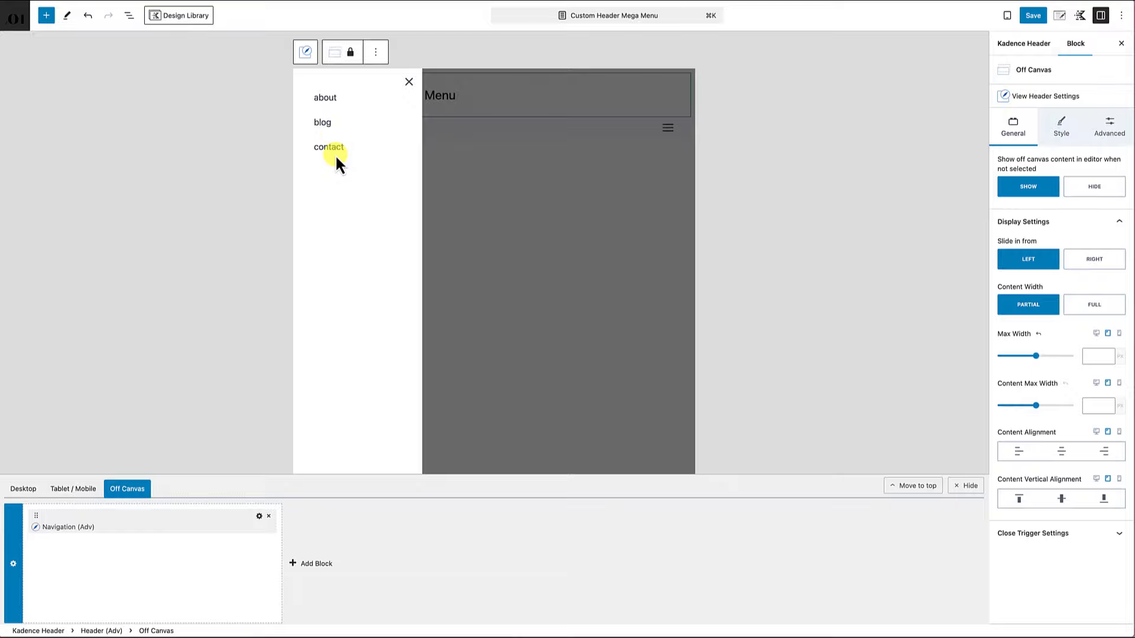
click(324, 125)
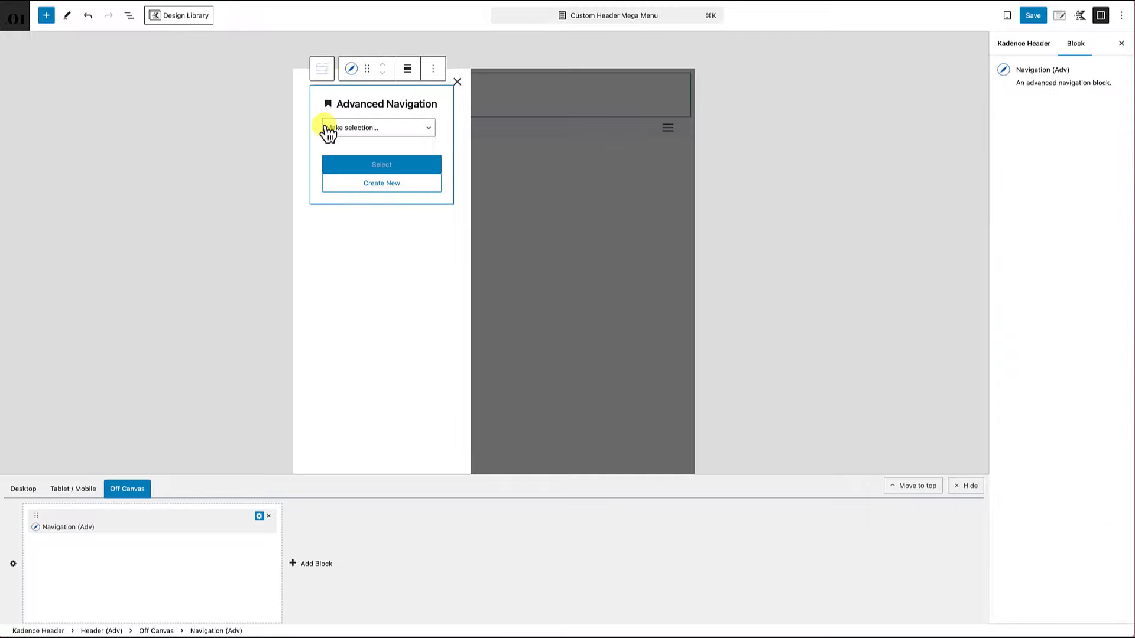
- Check the navigations offered for the off-canvas block, and save both the new navigation and the header
click(406, 130)
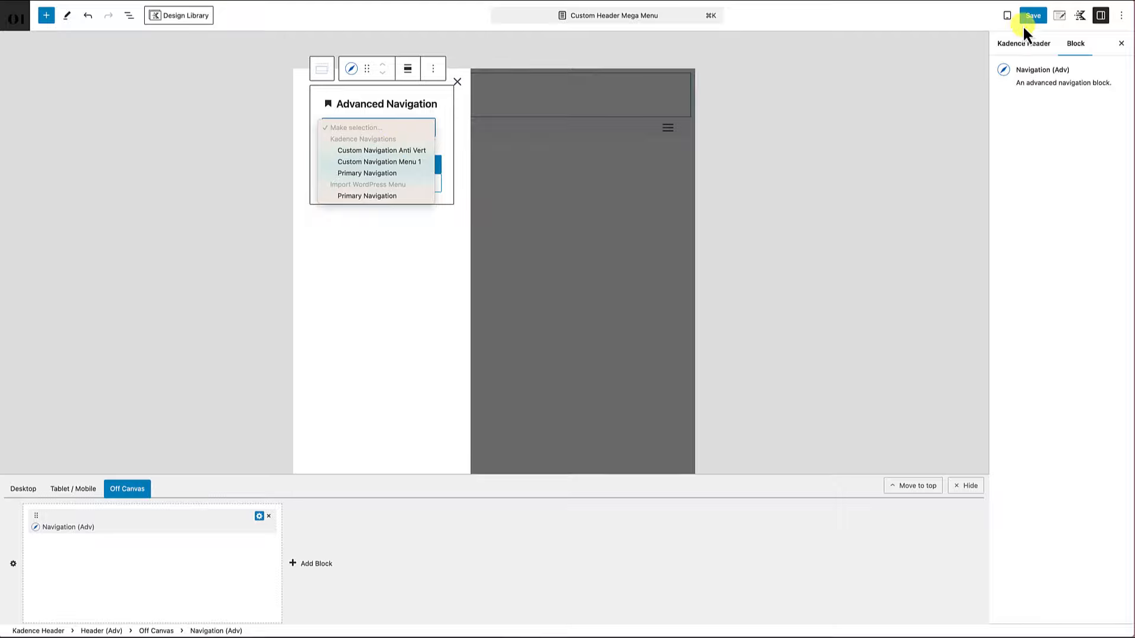
click(1037, 14)
click(1035, 15)
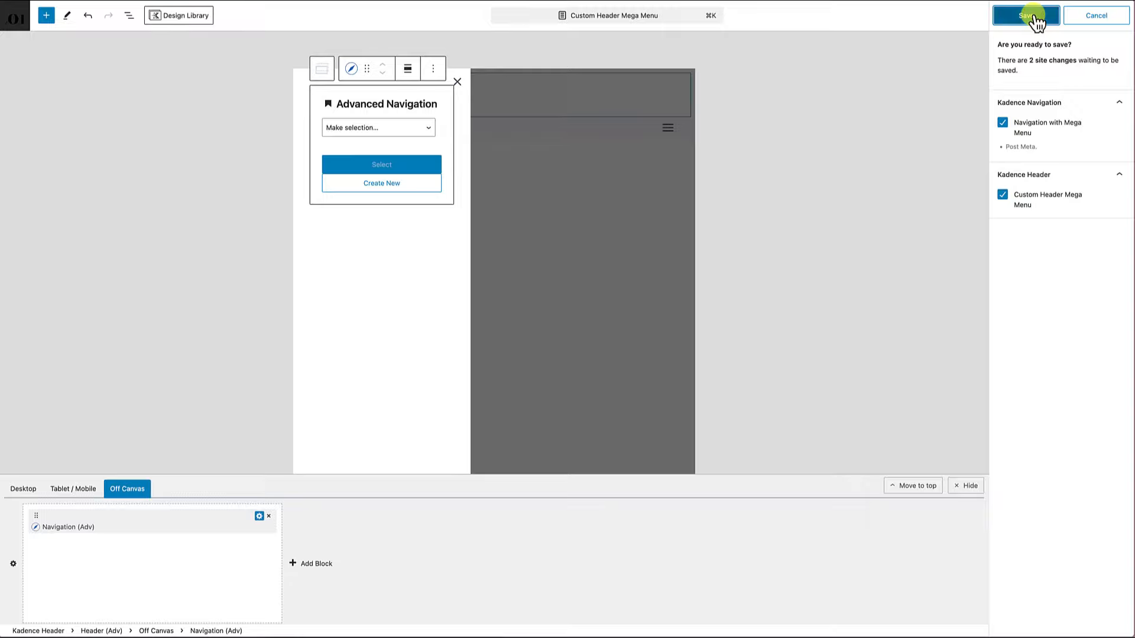
click(1035, 16)
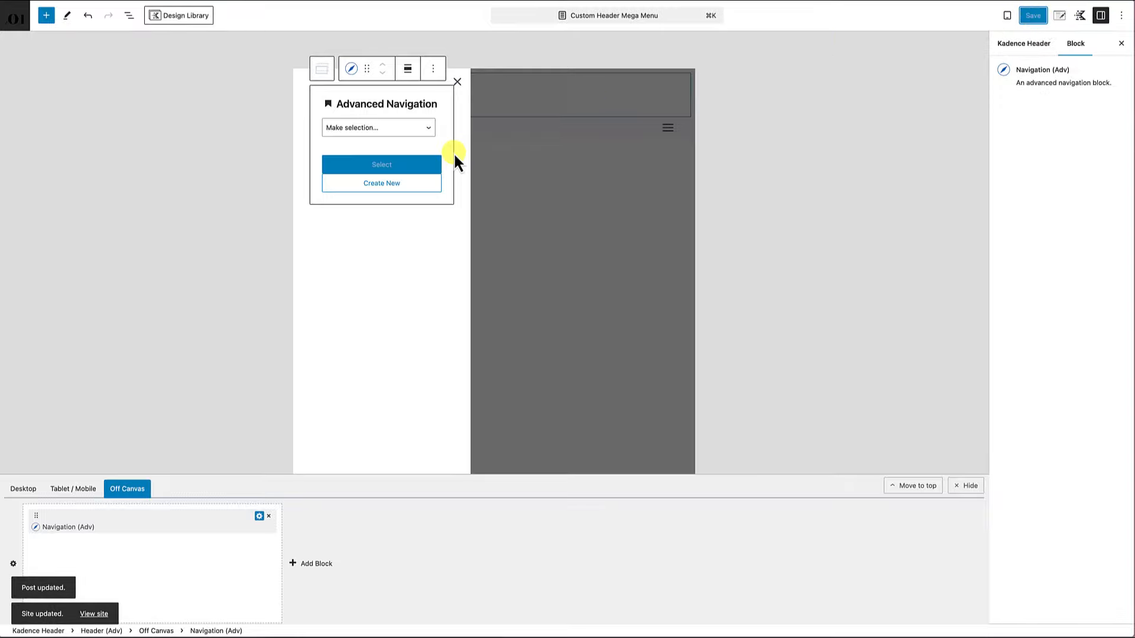
- Assign "Navigation with Mega Menu" to the off-canvas navigation block
click(419, 133)
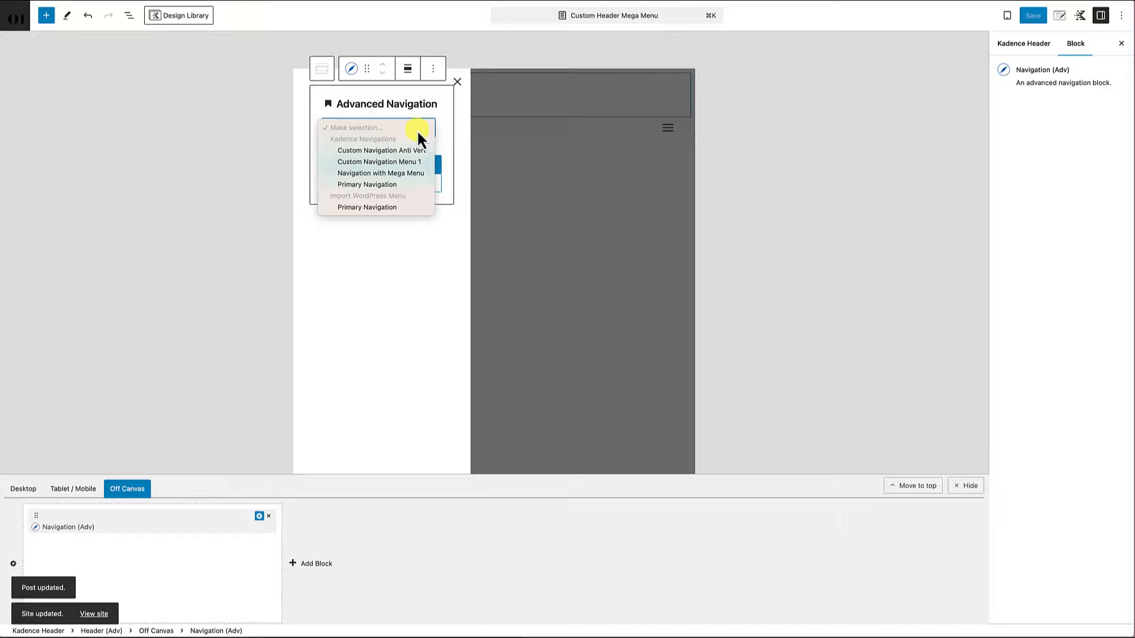
click(396, 173)
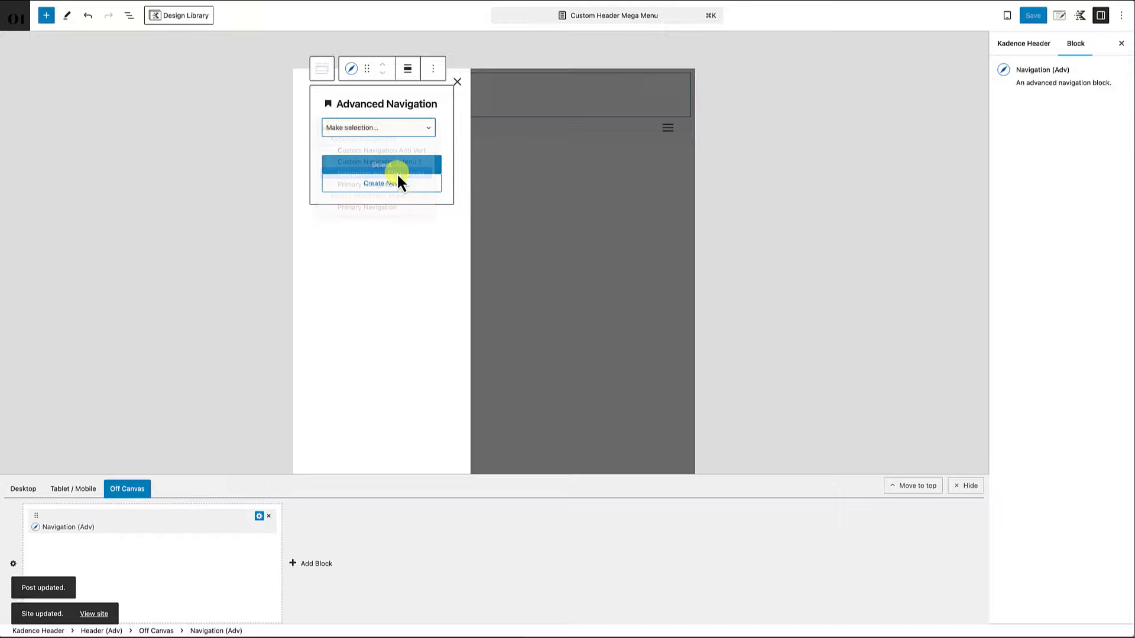
click(382, 165)
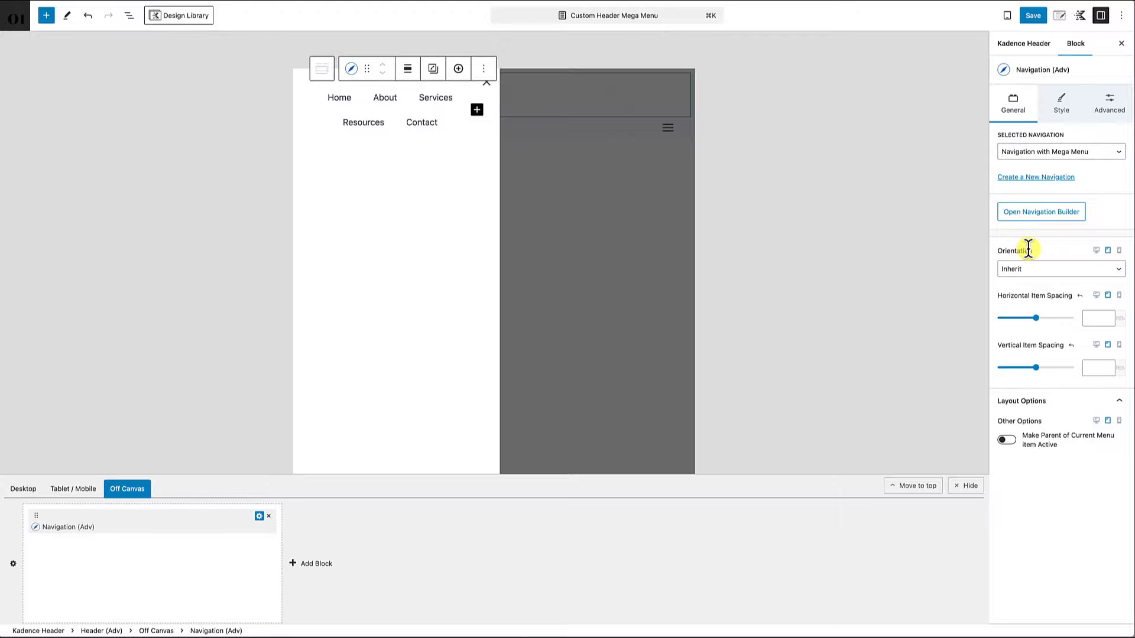
- Set the off-canvas navigation's tablet orientation to Vertical and the off-canvas content width to Full
click(1081, 273)
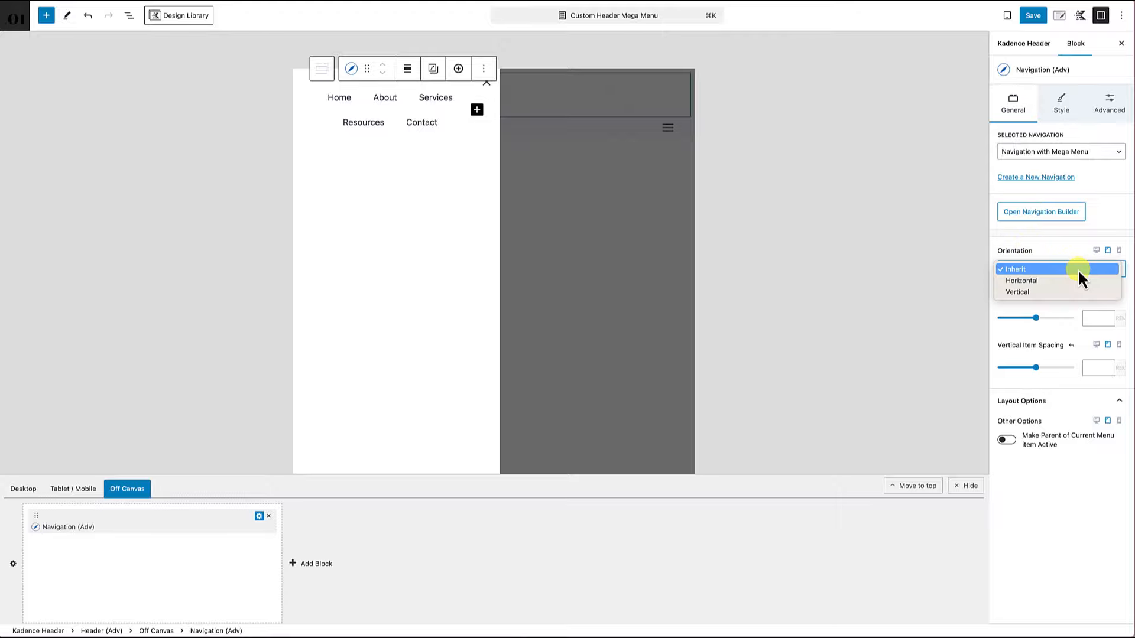
click(1021, 293)
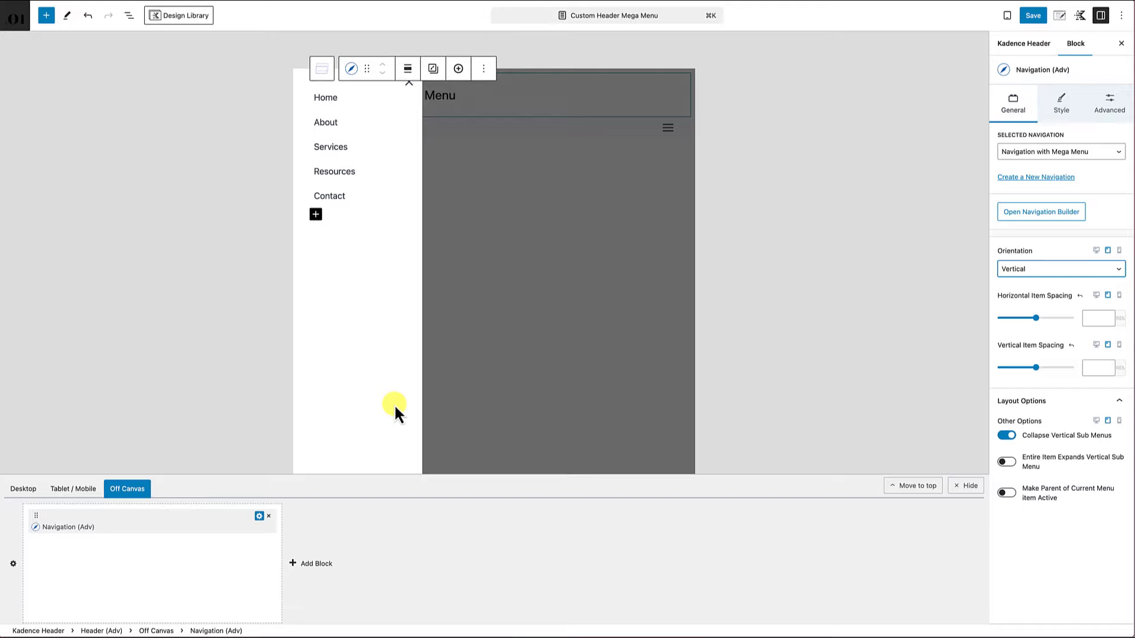
click(381, 425)
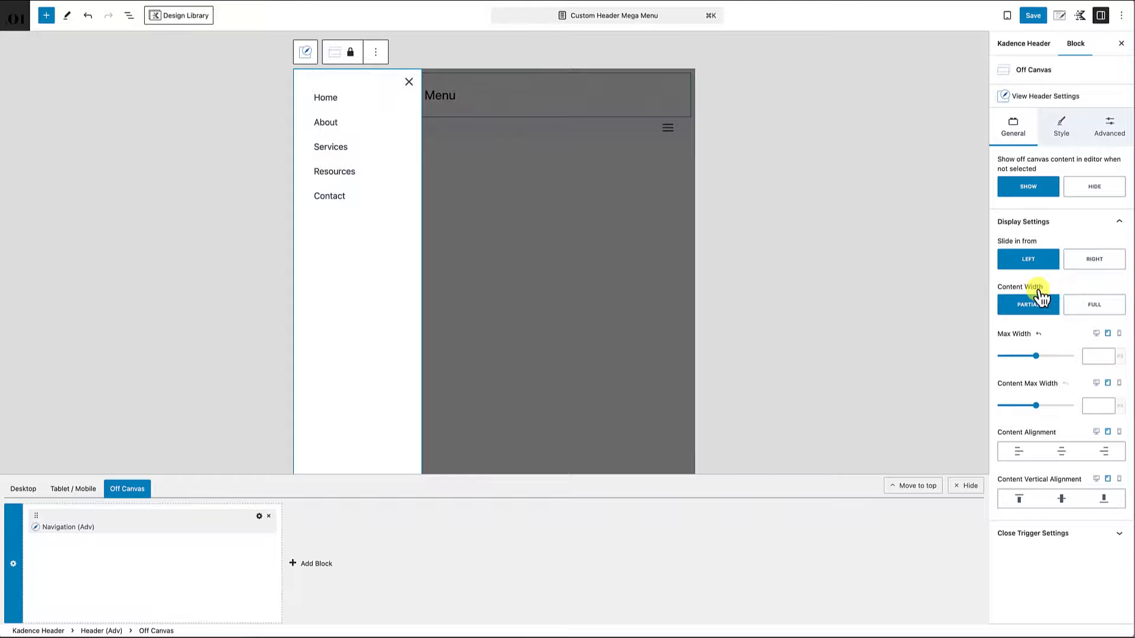
click(1095, 305)
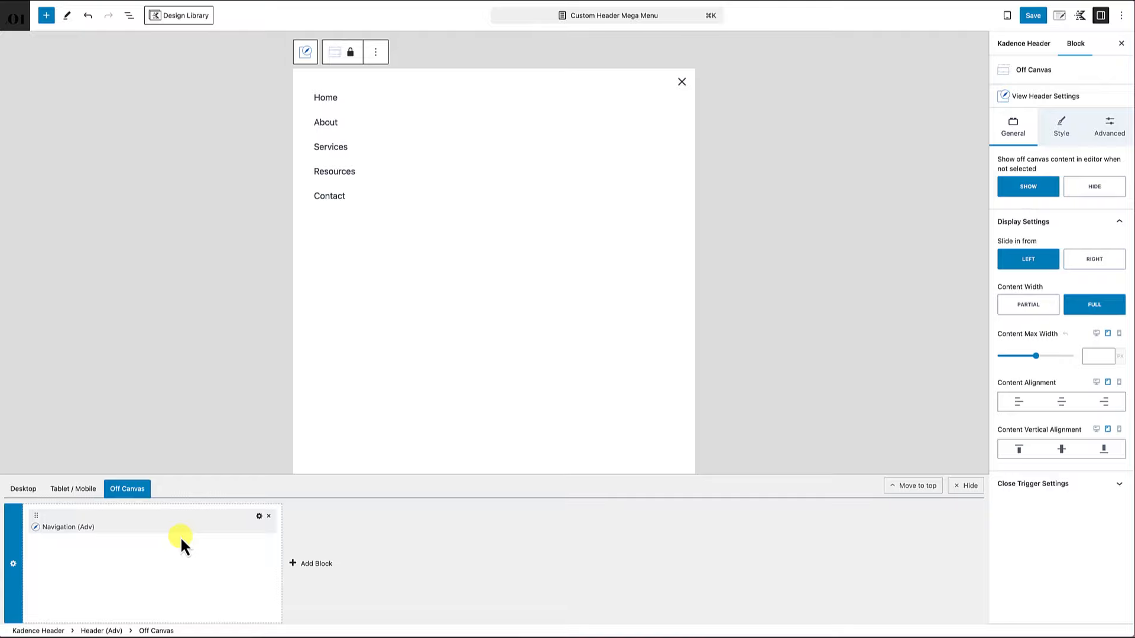
- Add a 1 px light gray palette-color divider between the off-canvas navigation's items for the tablet view
click(328, 194)
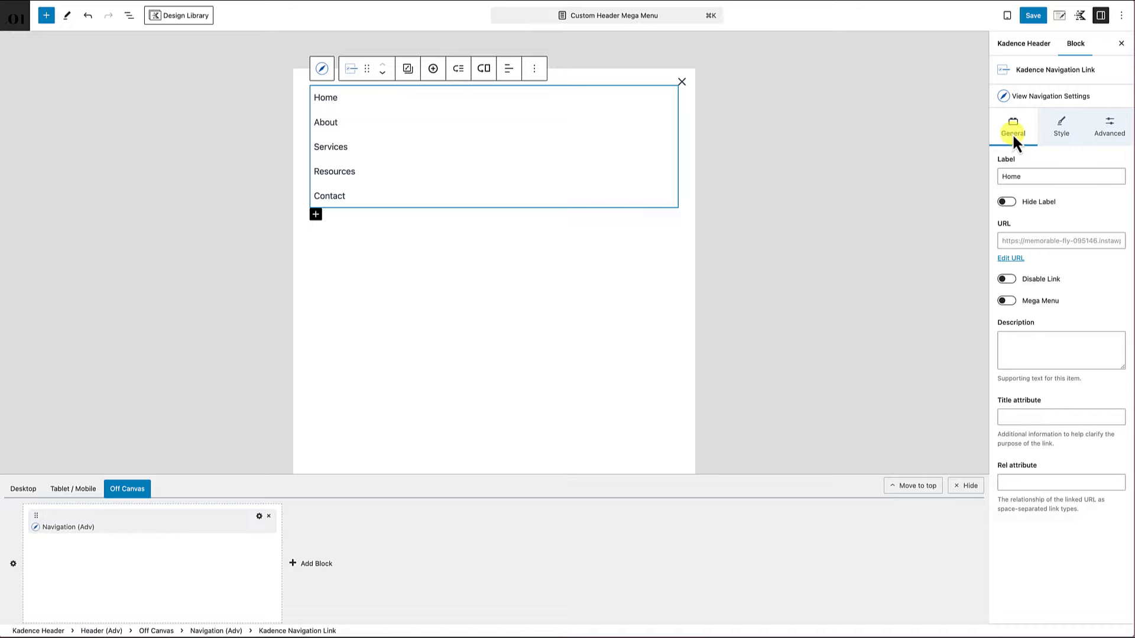
click(1073, 97)
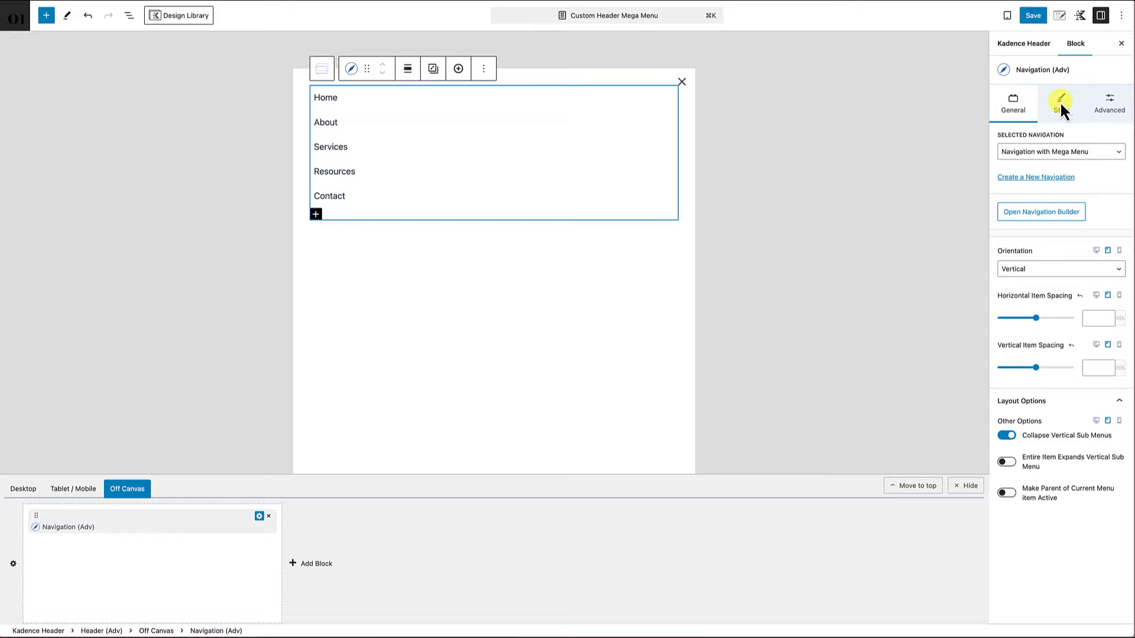
click(1059, 101)
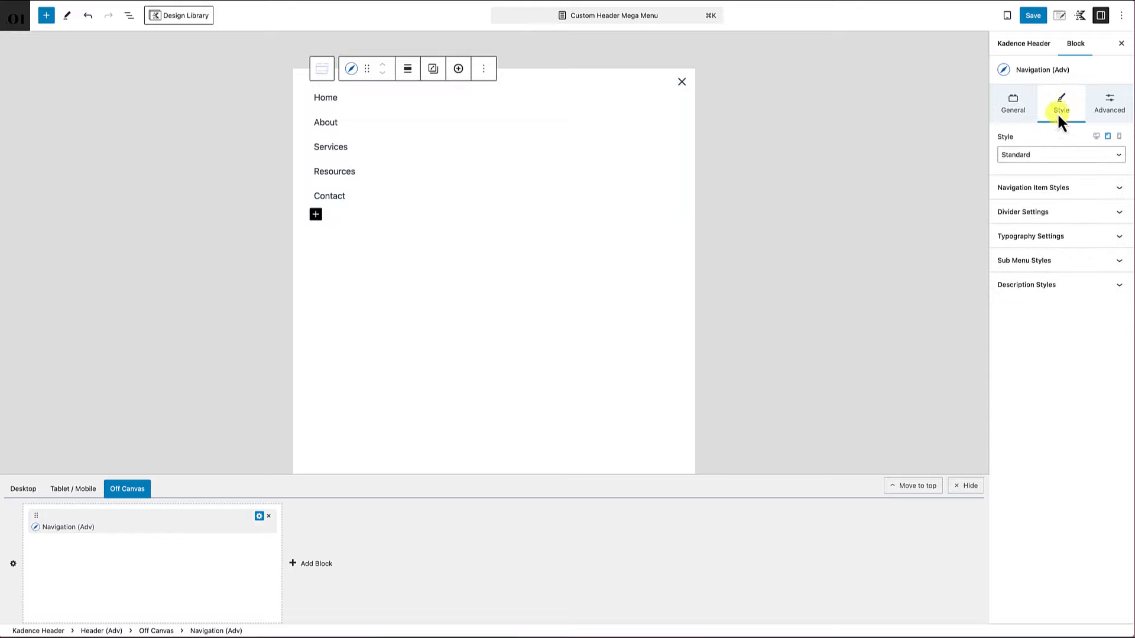
click(1042, 213)
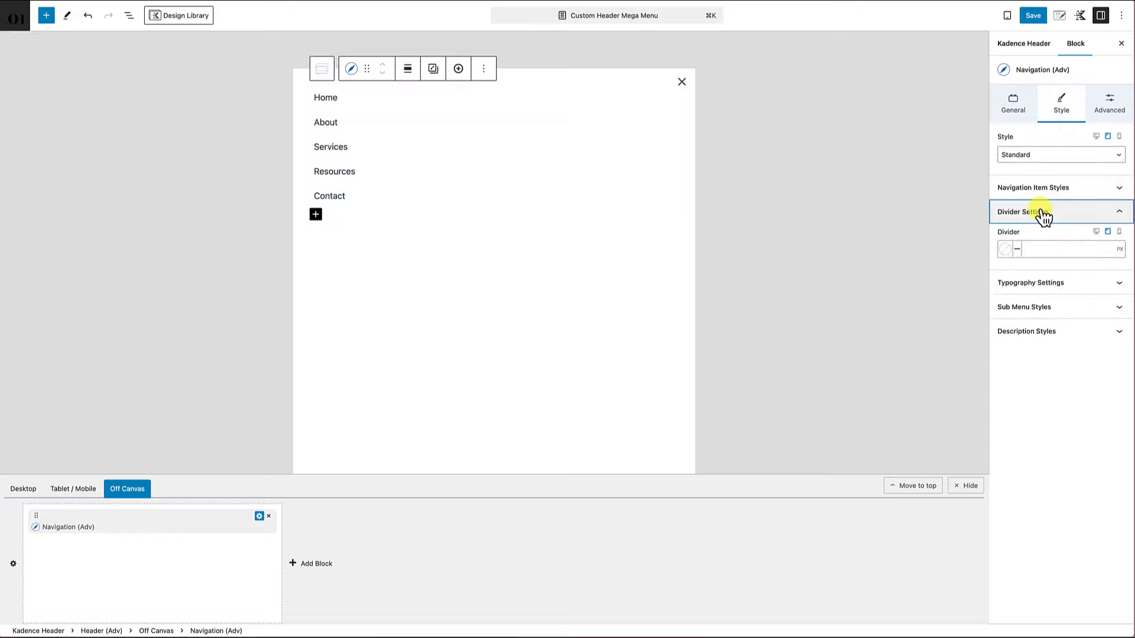
click(1004, 249)
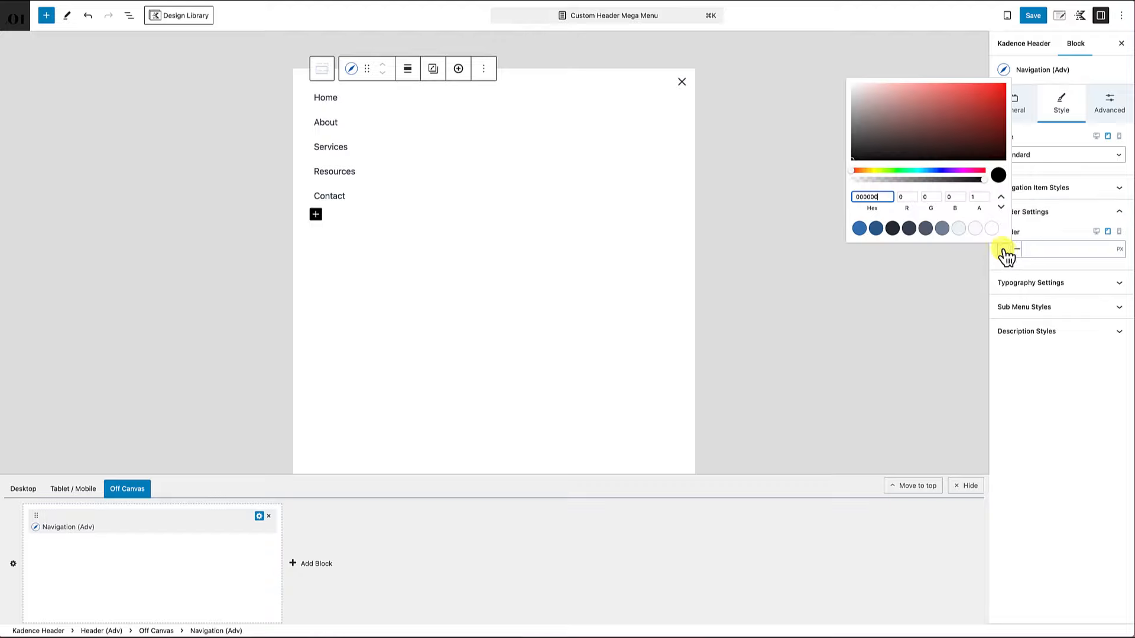
click(958, 229)
click(1032, 248)
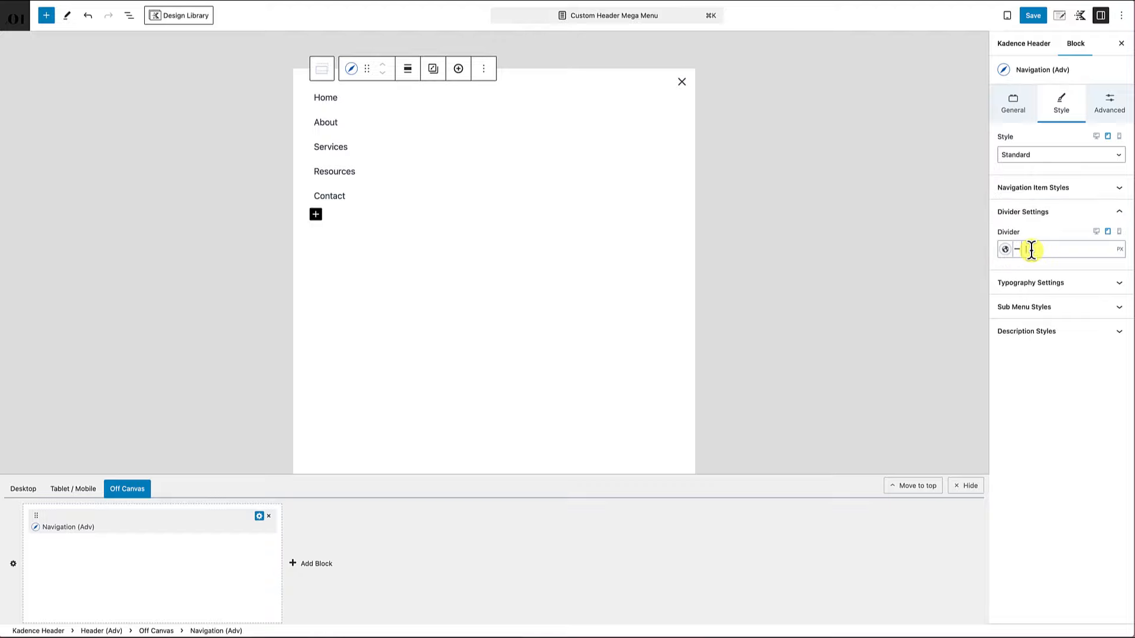
text(1)
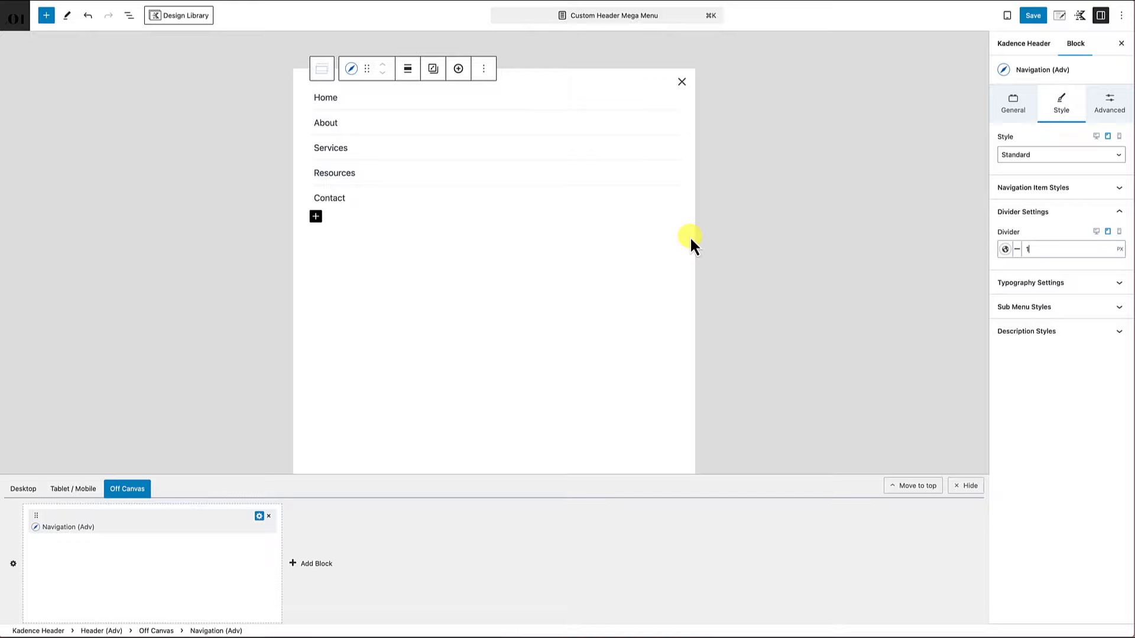
- Set the off-canvas navigation's orientation to Vertical for the mobile view
click(1119, 232)
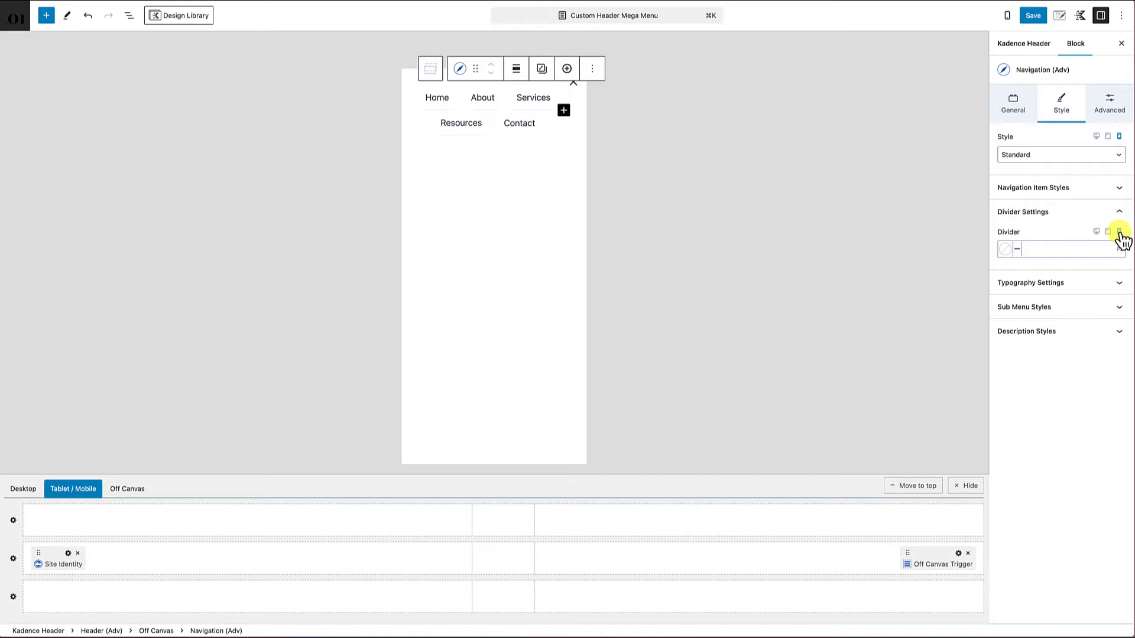
click(490, 242)
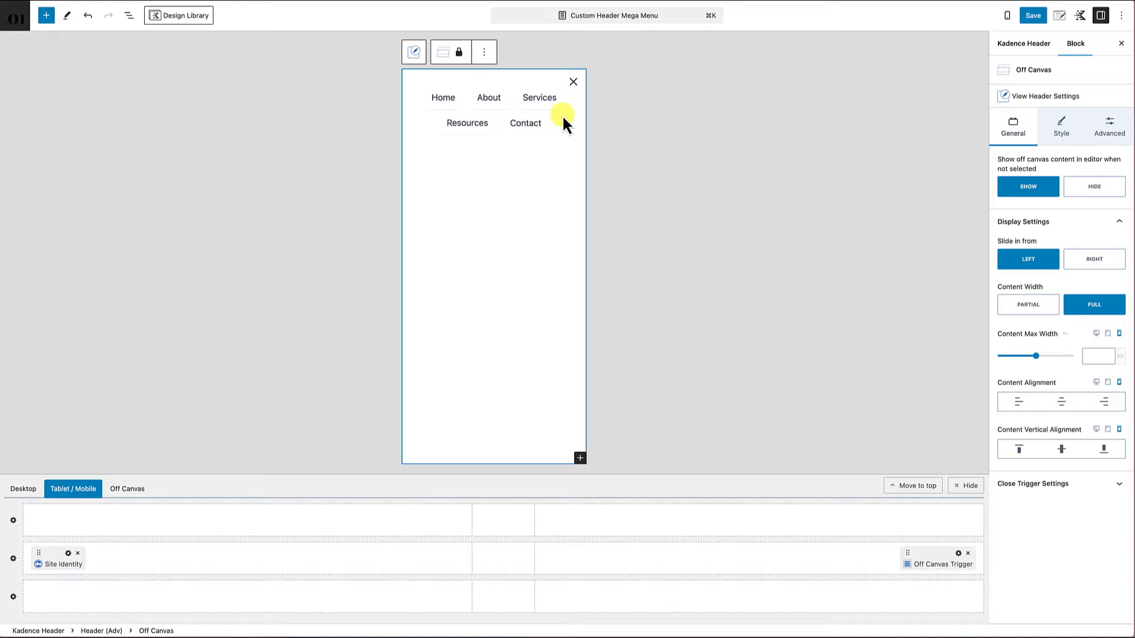
click(521, 122)
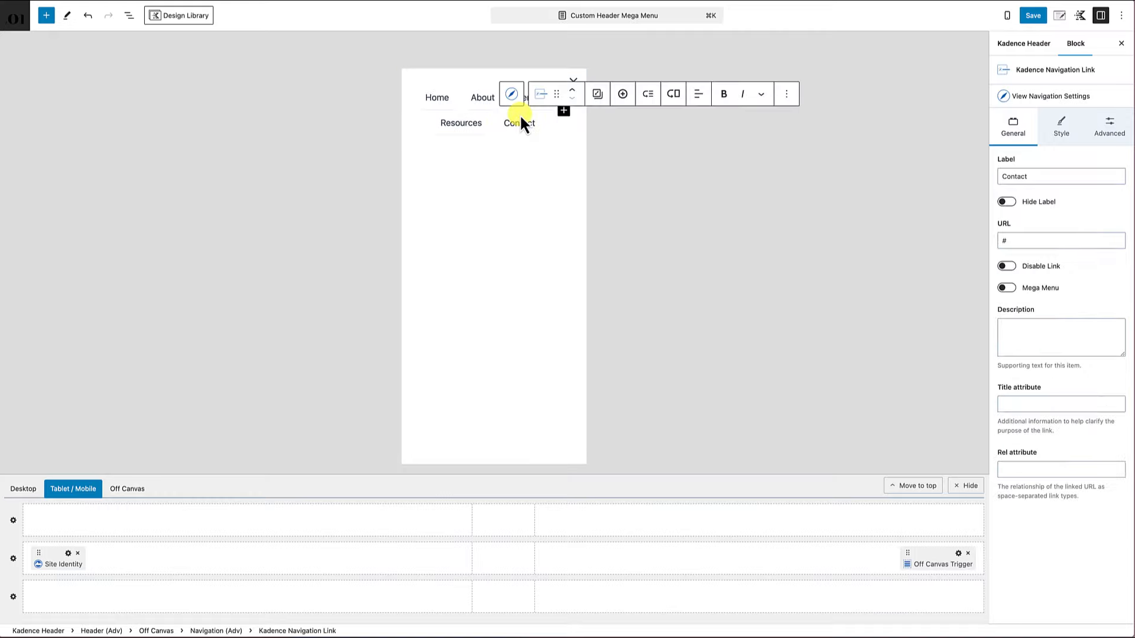
click(511, 94)
click(1059, 101)
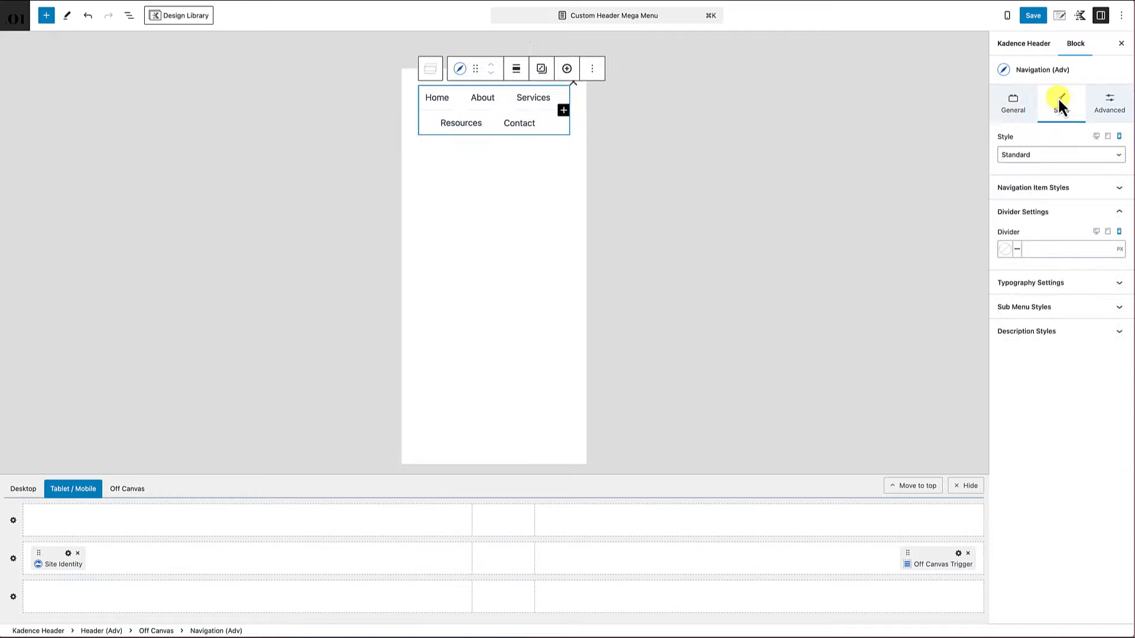
click(1010, 110)
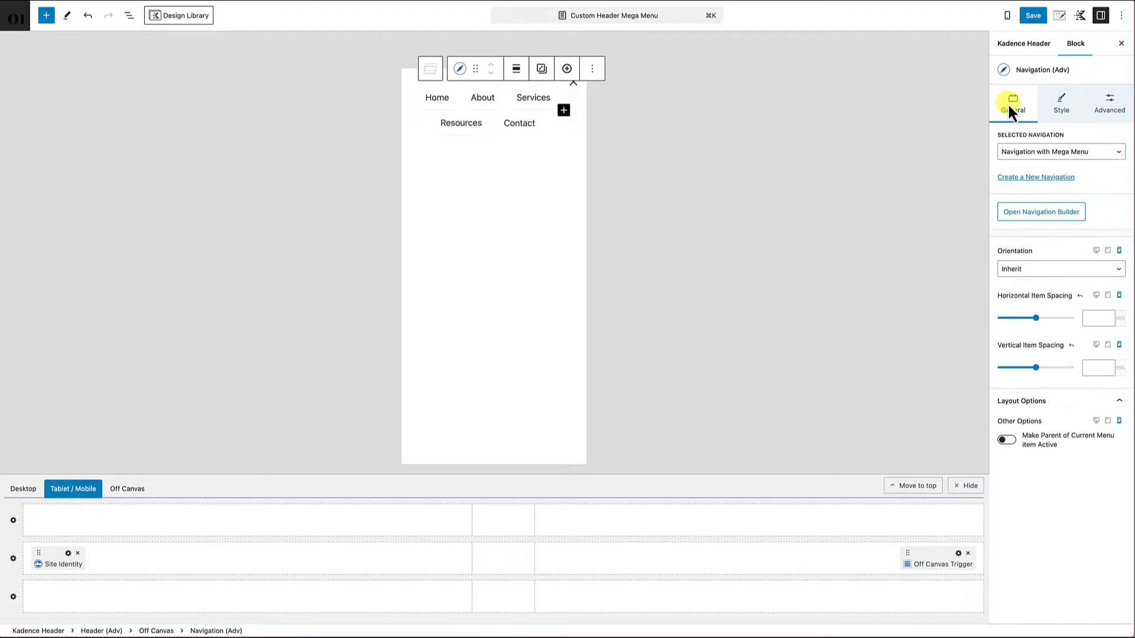
click(1040, 270)
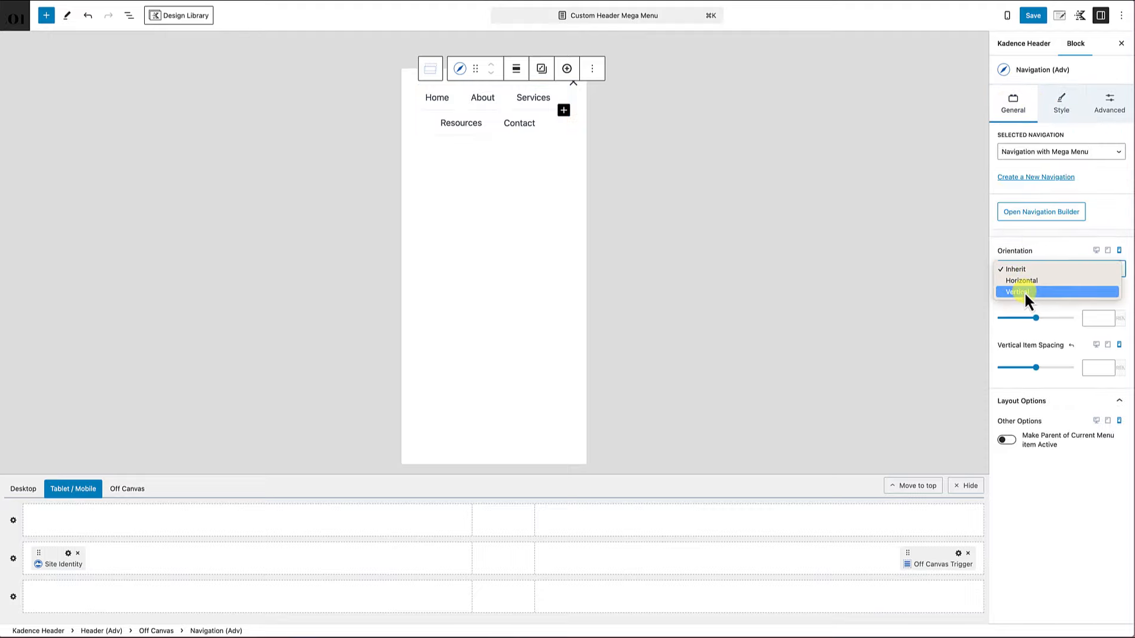
click(1024, 292)
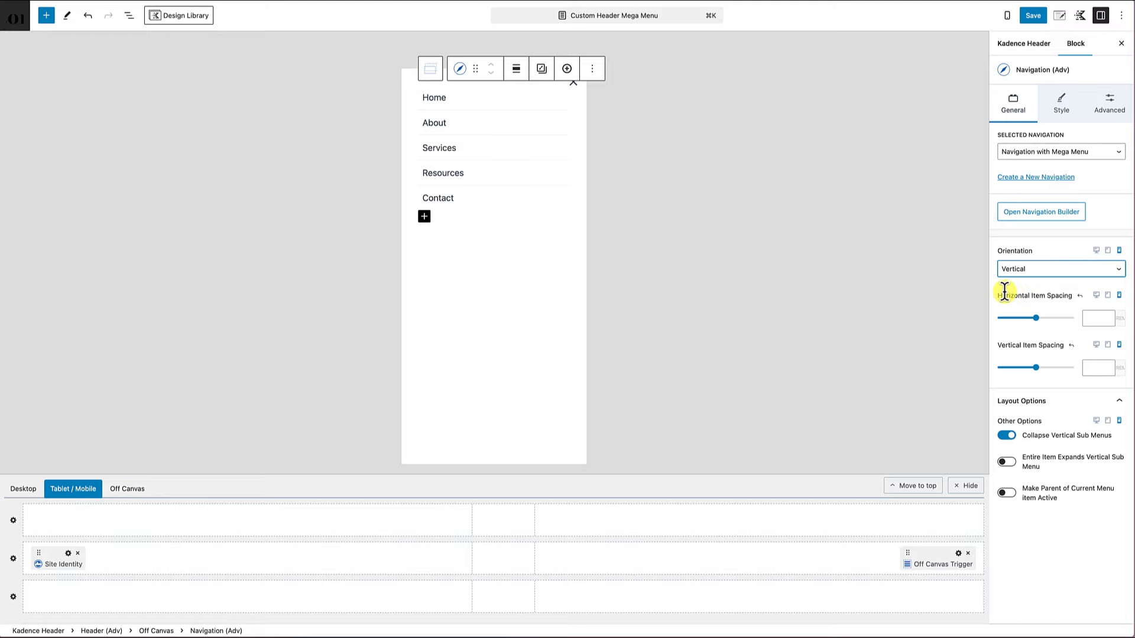
- Set the desktop header navigation's orientation to Horizontal and save the header
click(1107, 251)
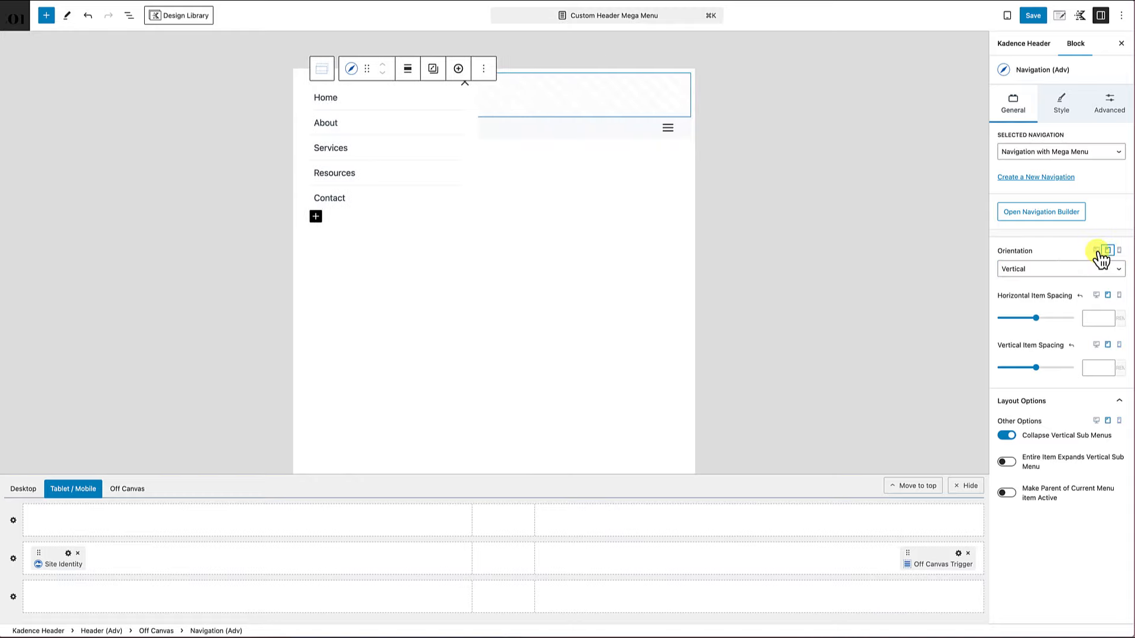
click(32, 489)
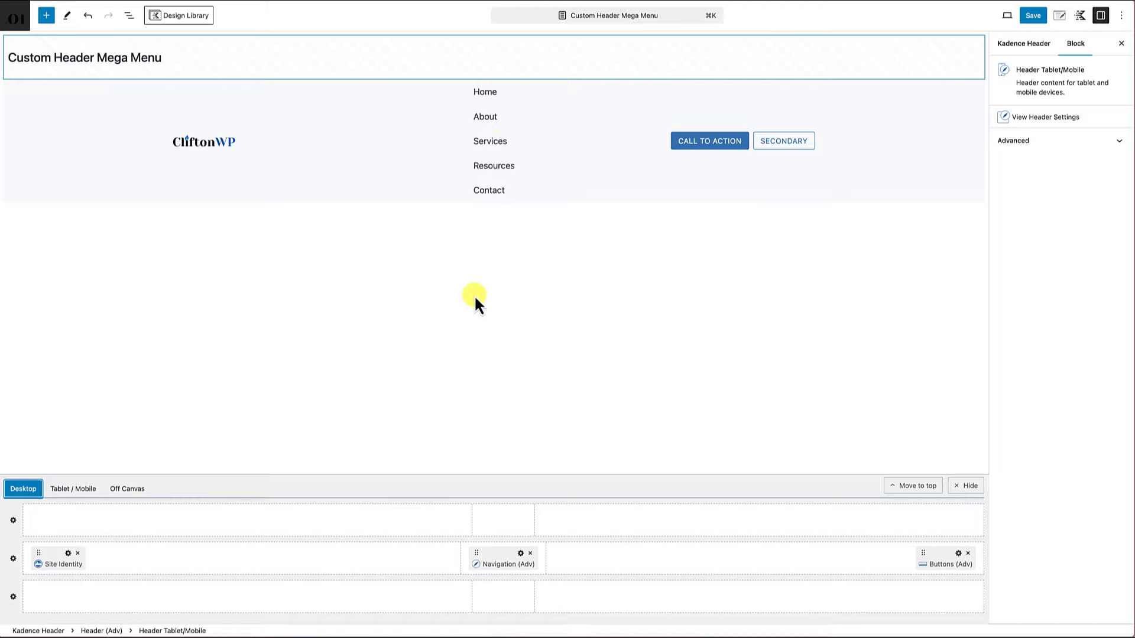
click(520, 554)
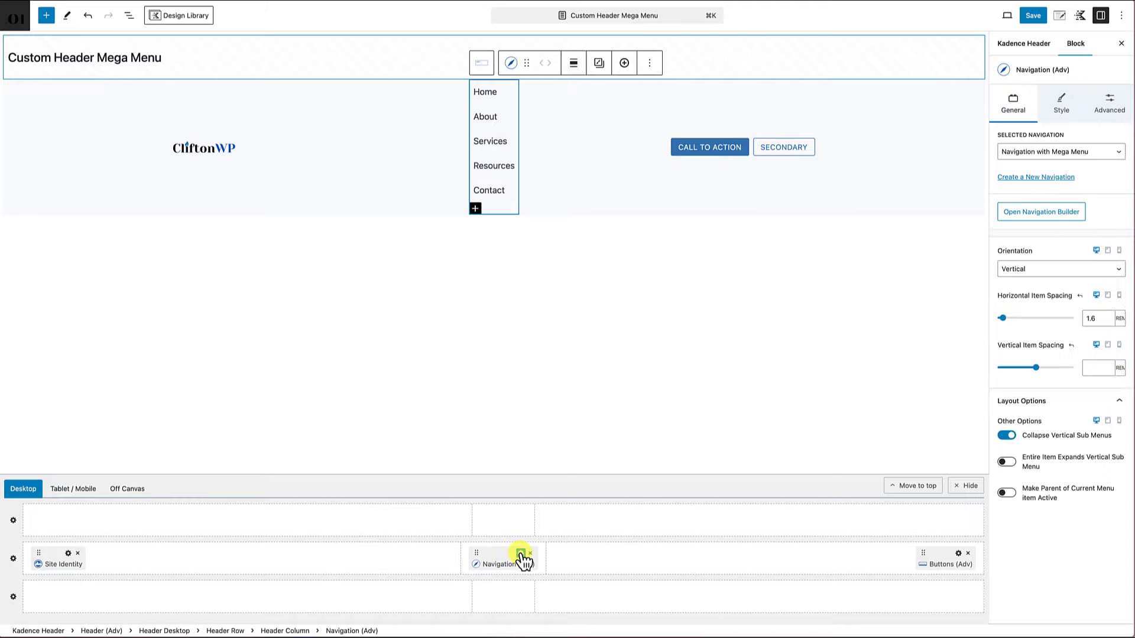
click(1041, 269)
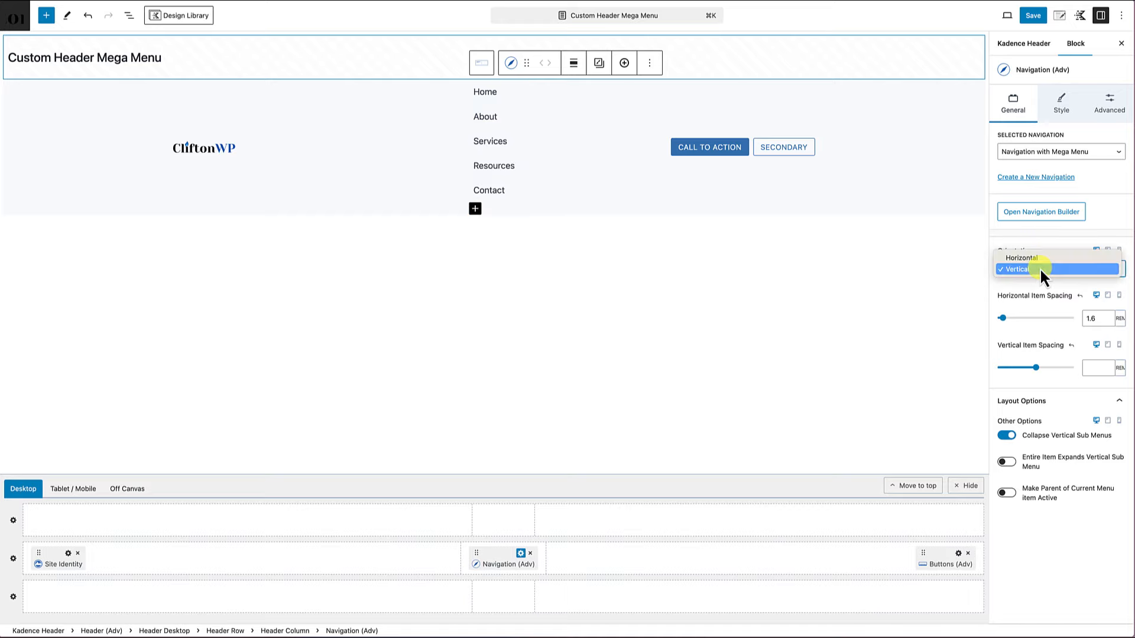
click(1034, 258)
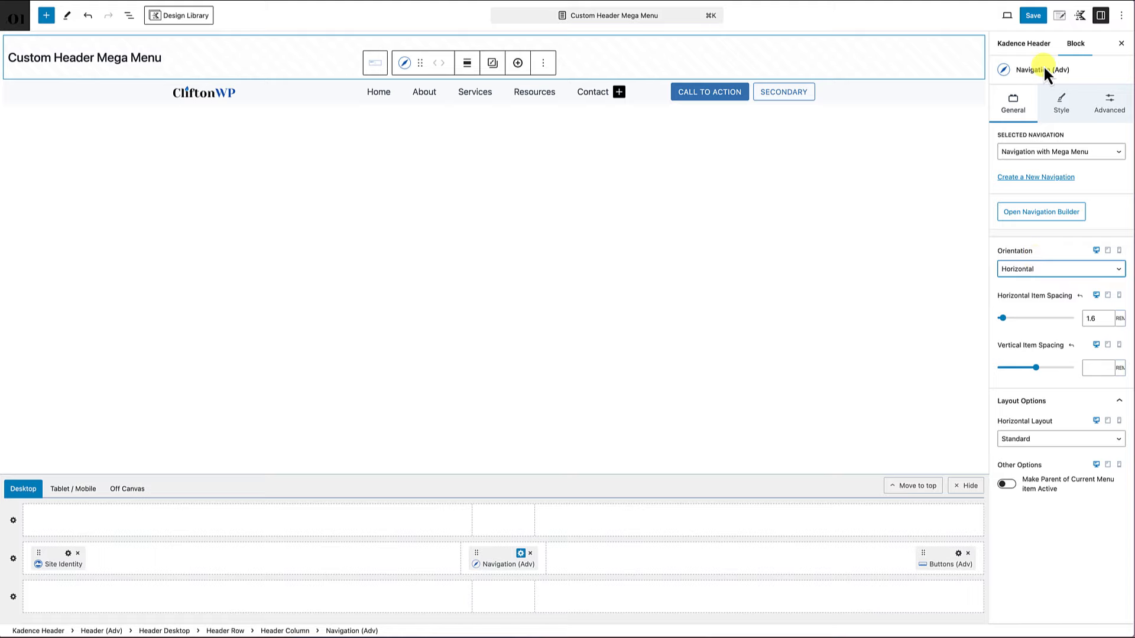
click(1036, 18)
click(1039, 19)
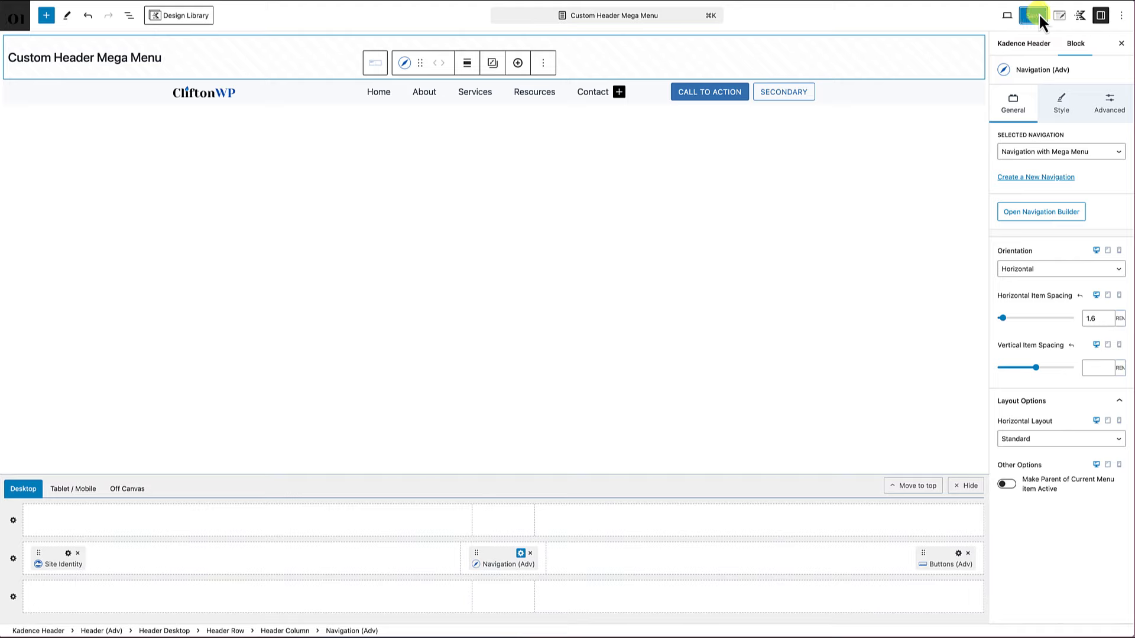
- Add a mega menu to the Services item in the desktop navigation using the three-column initial layout
click(474, 96)
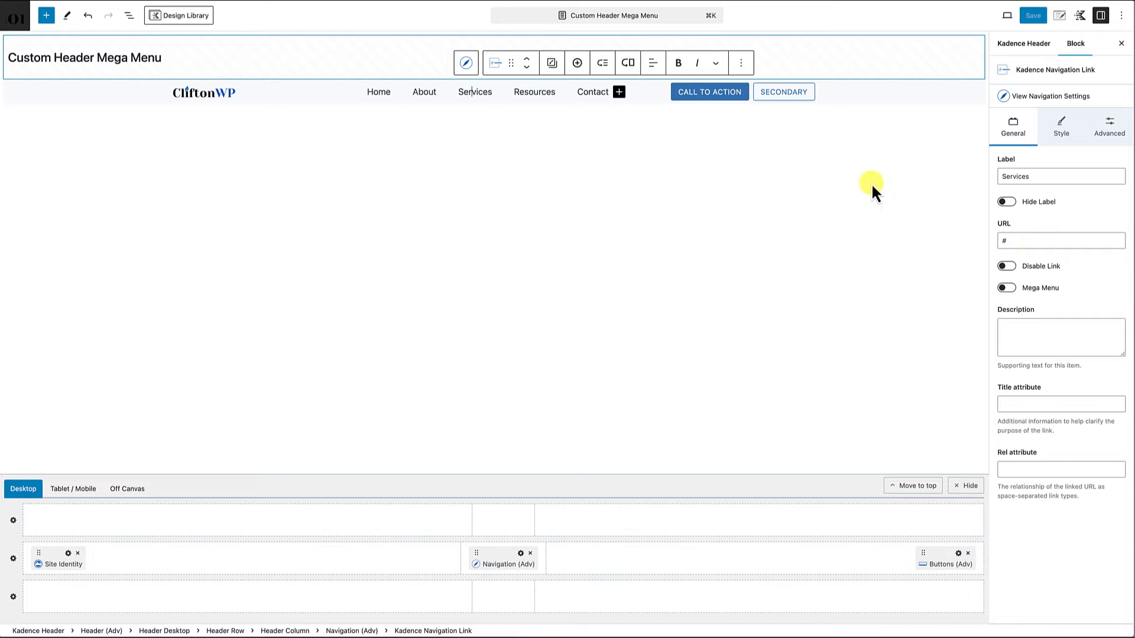
click(630, 65)
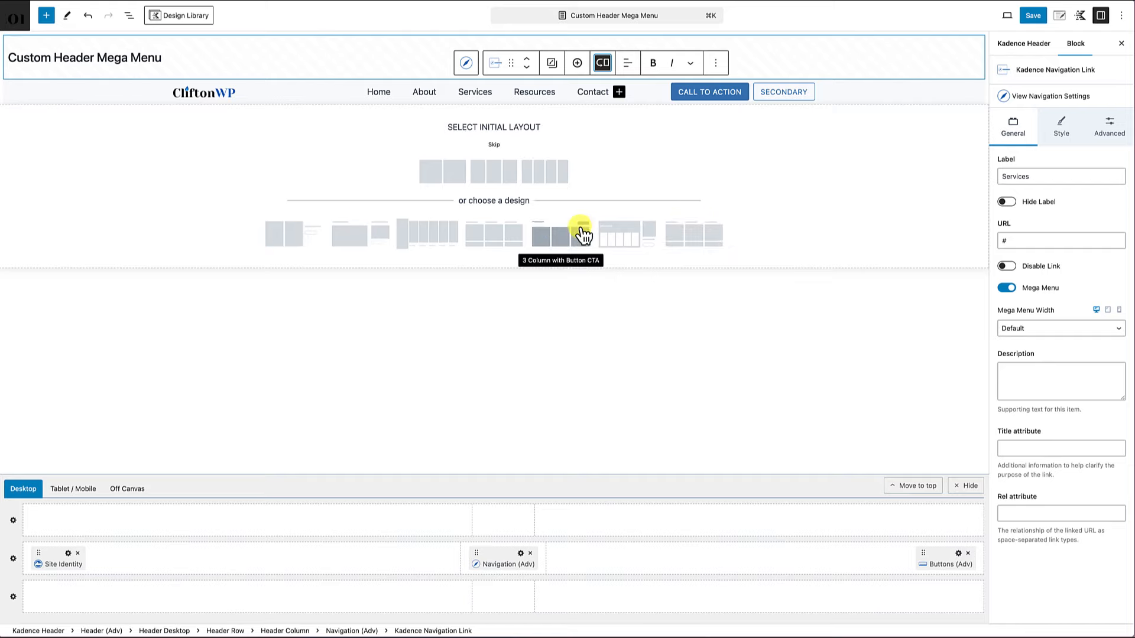
click(508, 177)
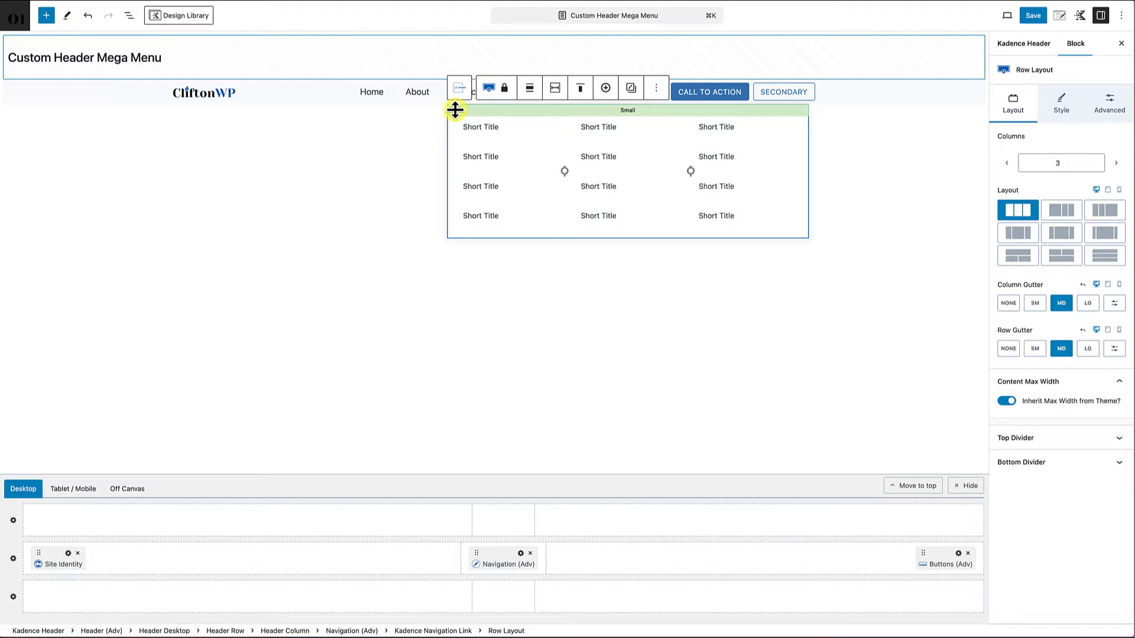
click(424, 110)
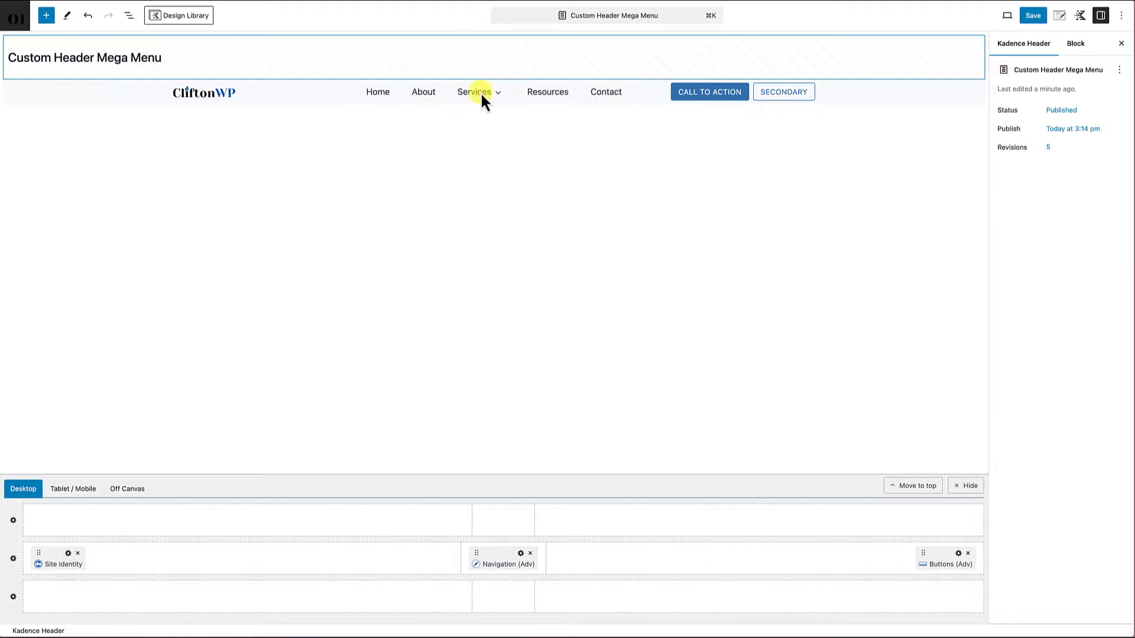
- Try Full Width and Menu Container Width for the Services mega menu, and set its desktop width to Content
click(479, 92)
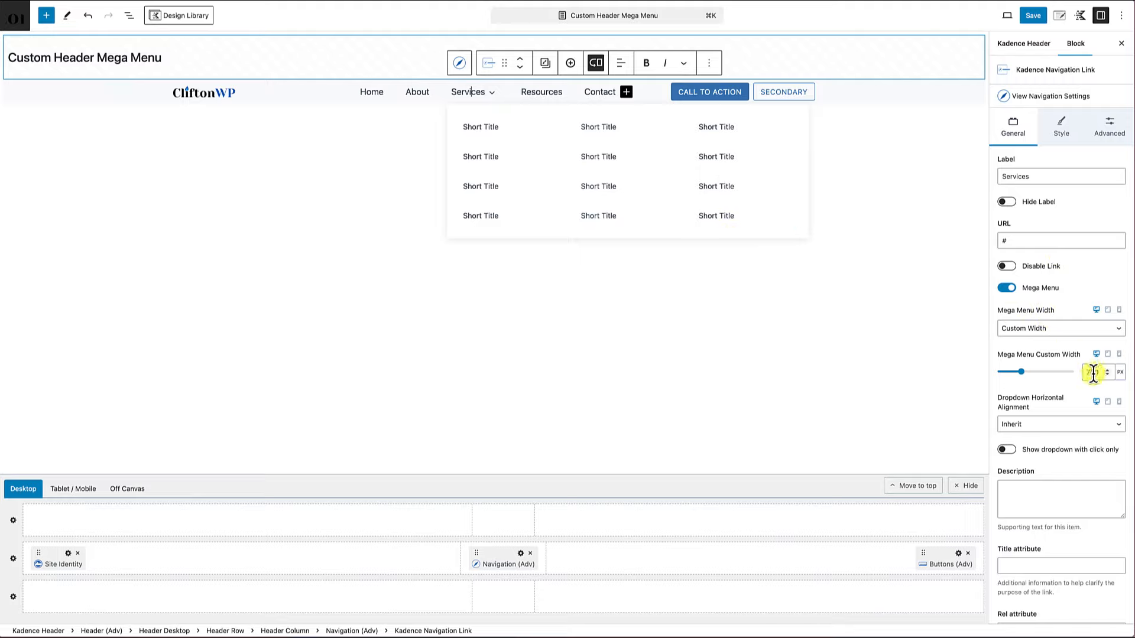
click(1119, 333)
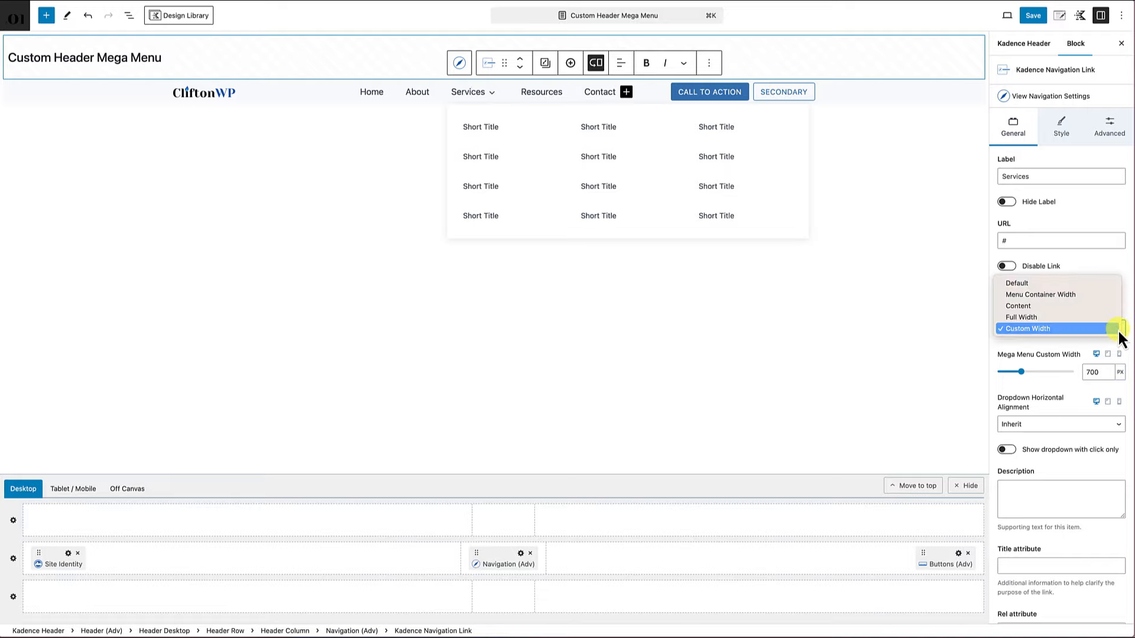
click(1097, 318)
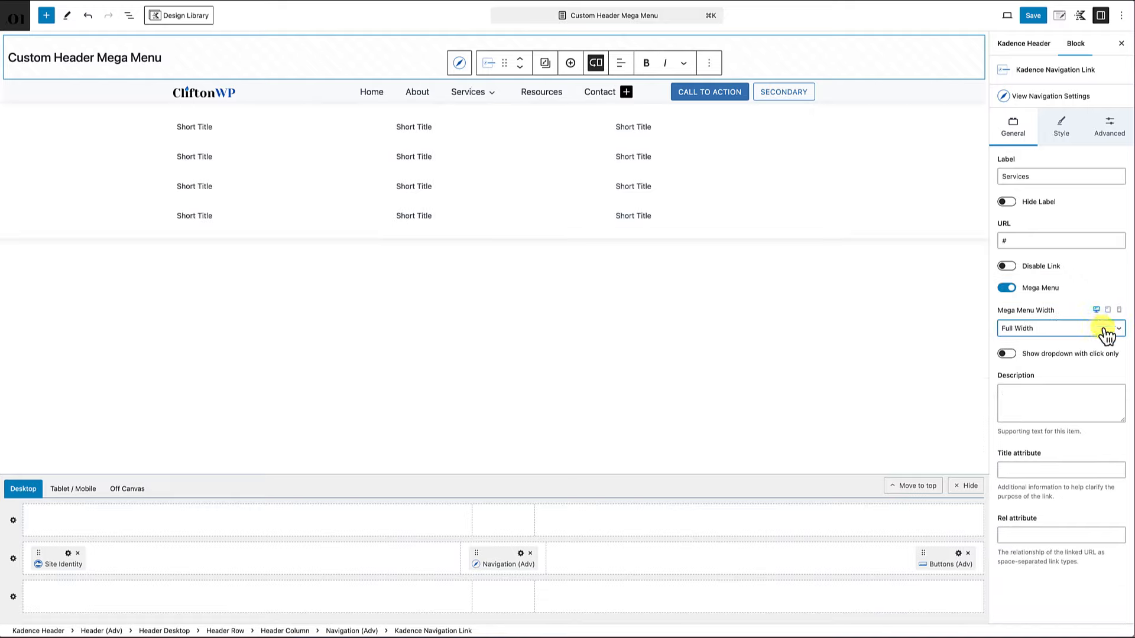
click(1104, 329)
click(1088, 319)
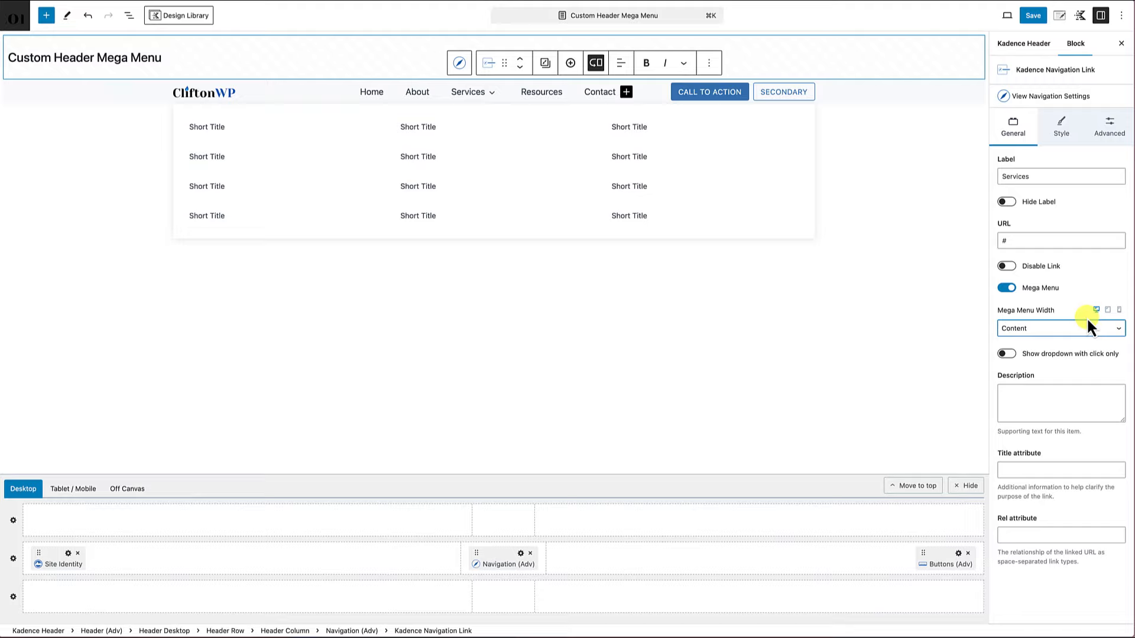
click(1088, 327)
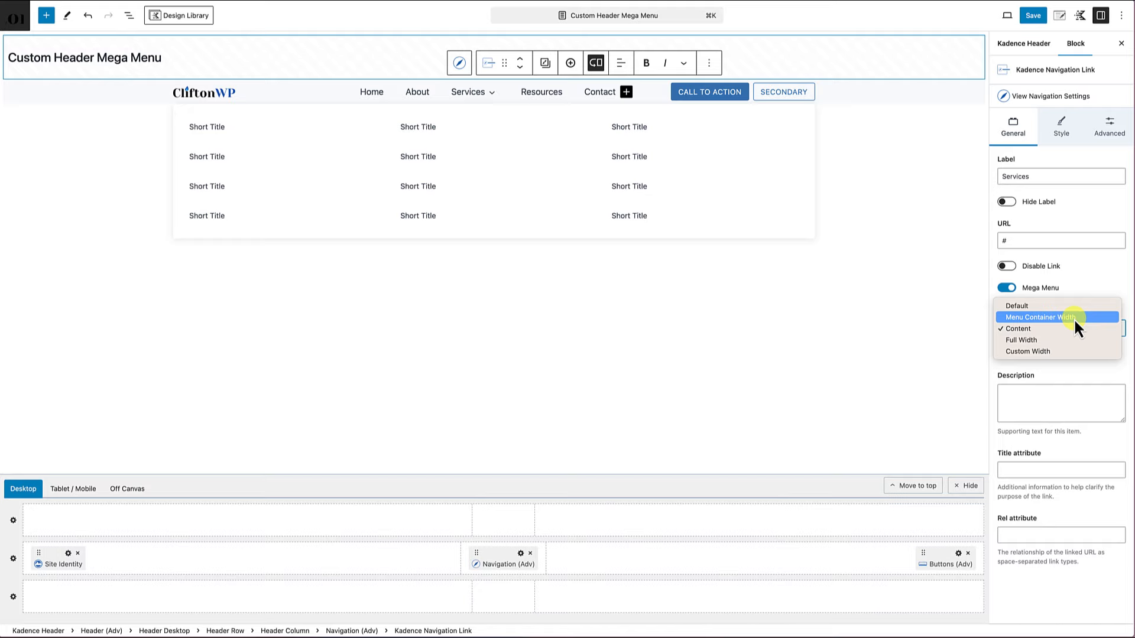
click(1073, 318)
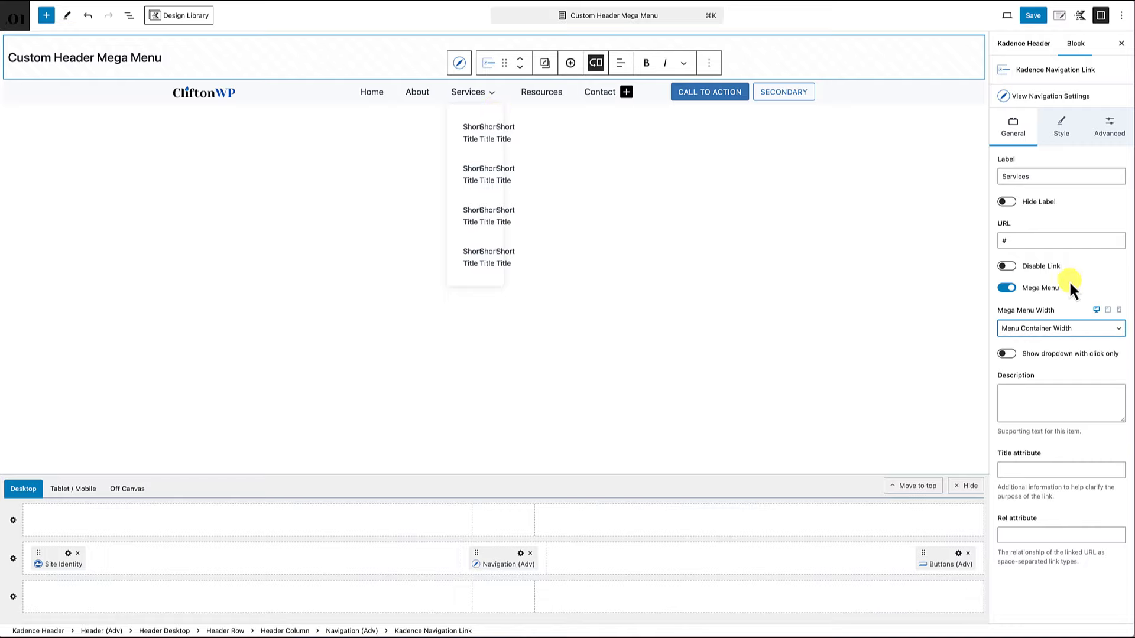
click(1087, 327)
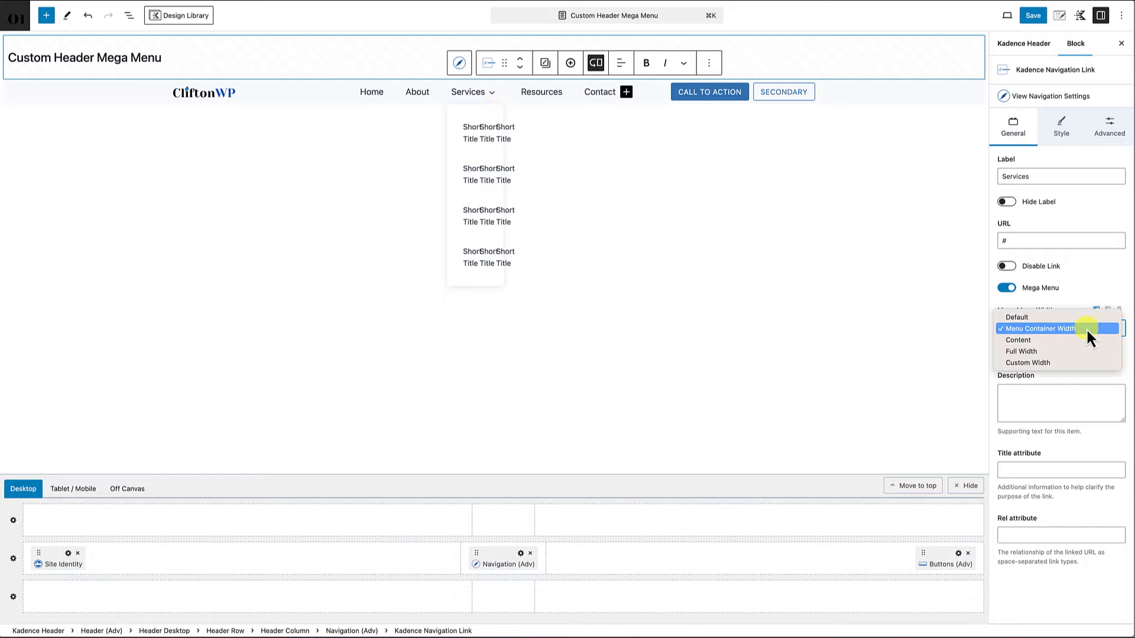
click(1051, 345)
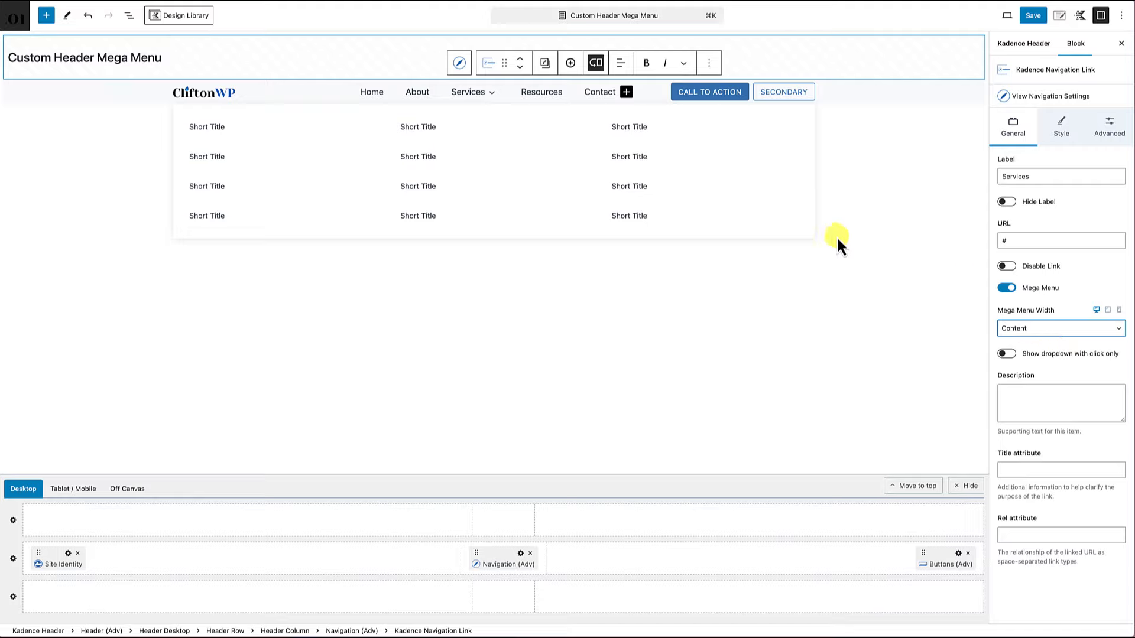
- Delete the Services mega menu and recreate it with the last preset design, three described link columns above a row of three headlines
click(1006, 288)
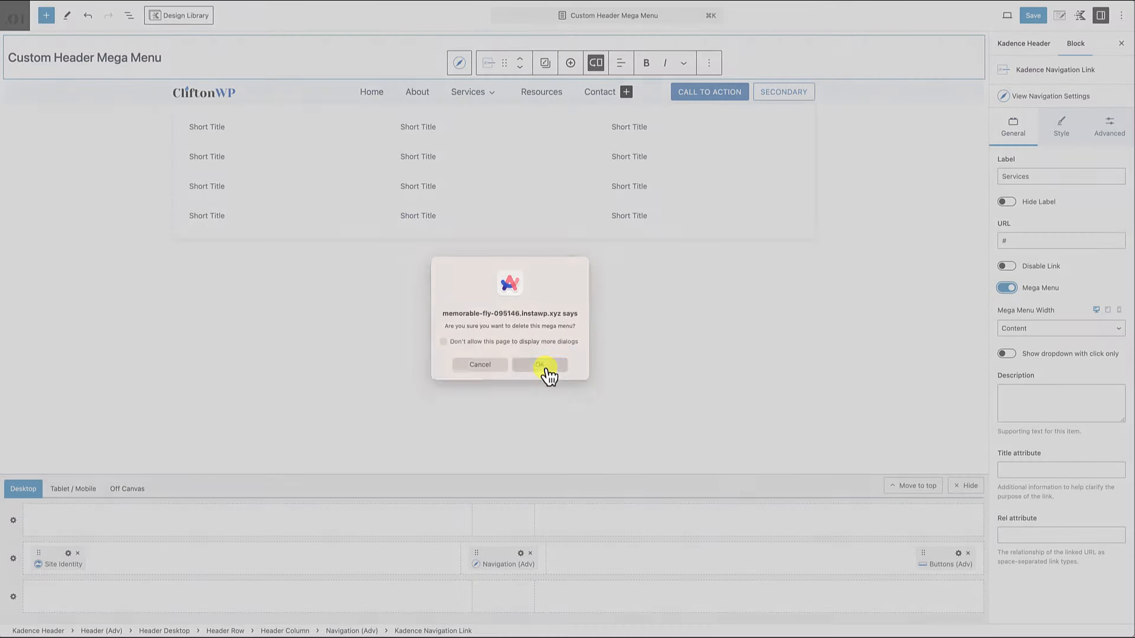
click(545, 370)
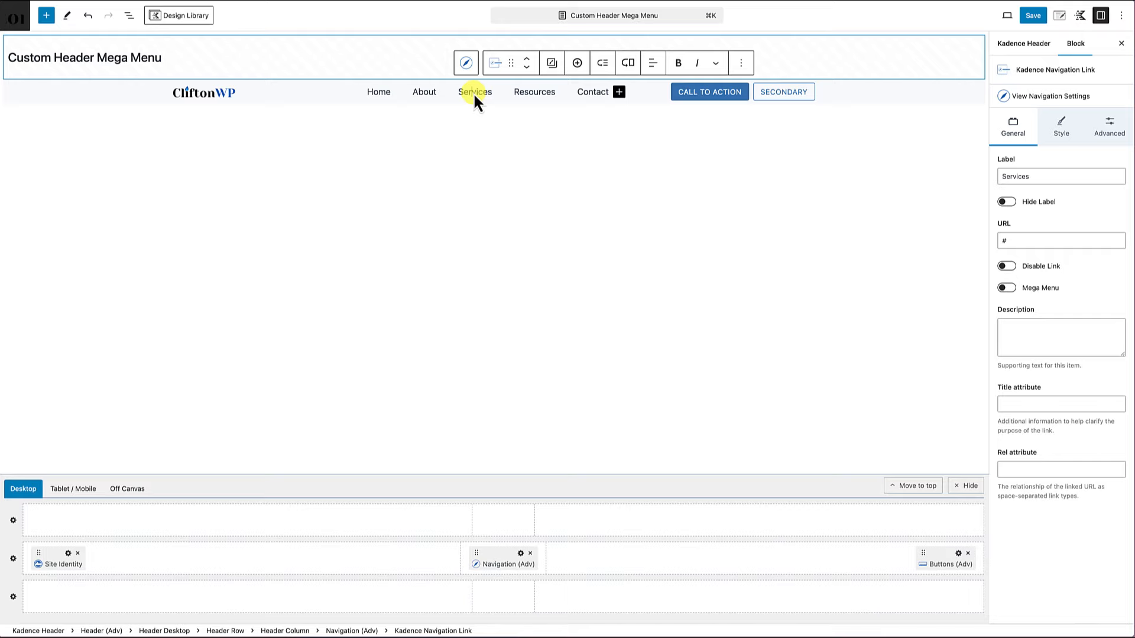
click(628, 64)
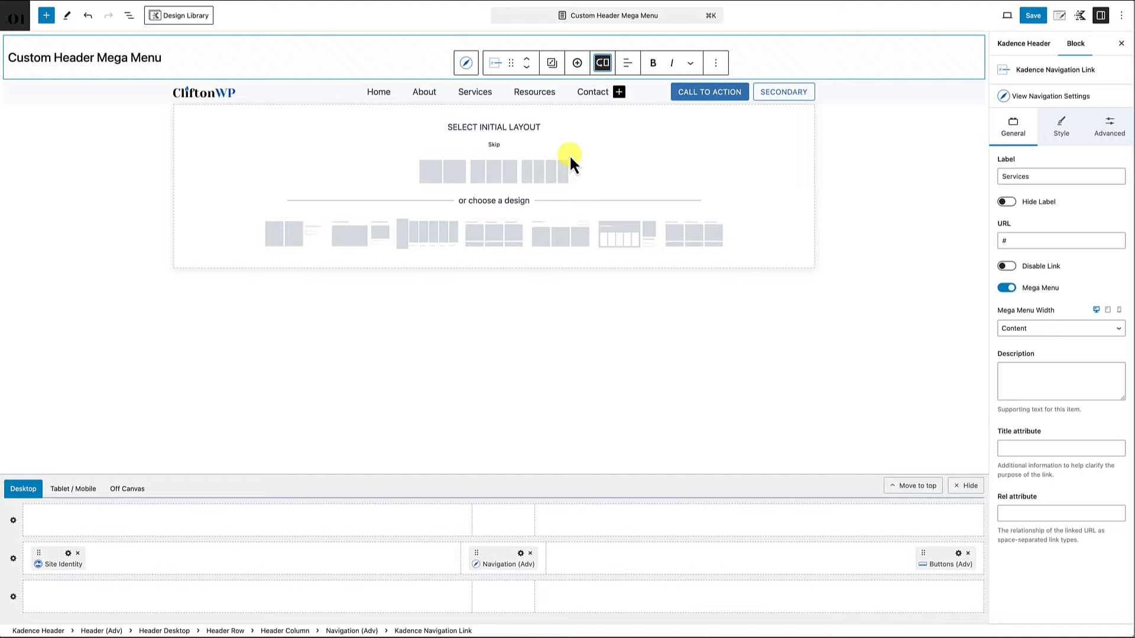
click(705, 243)
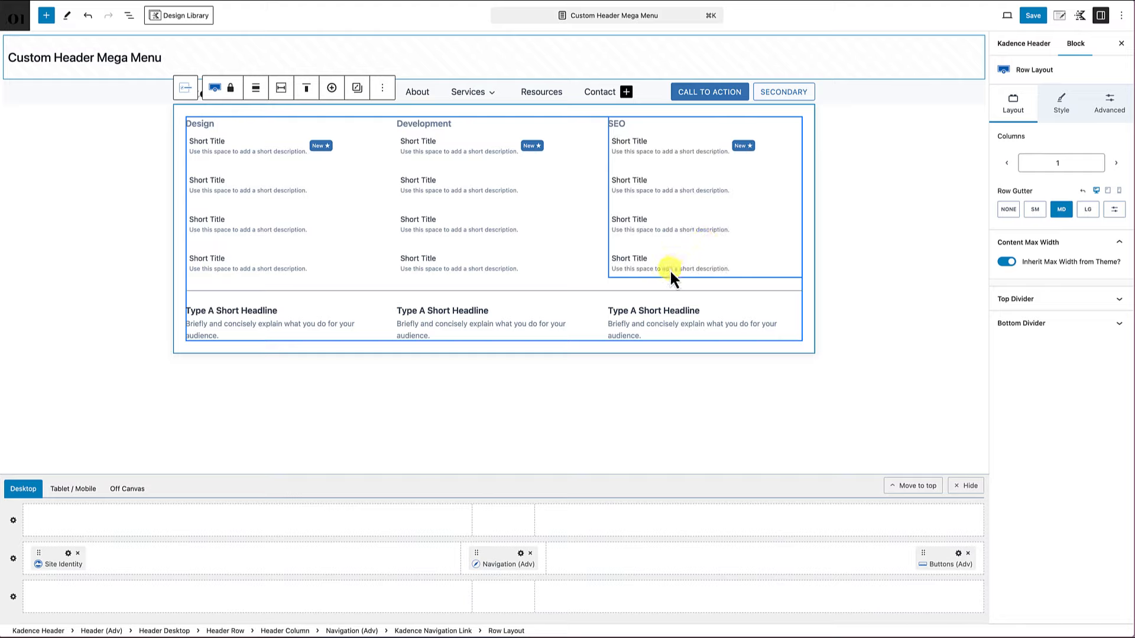
- Inspect the mega menu's nested row layout structure and show the Highlight Label settings of the first Short Title link under Design
click(130, 16)
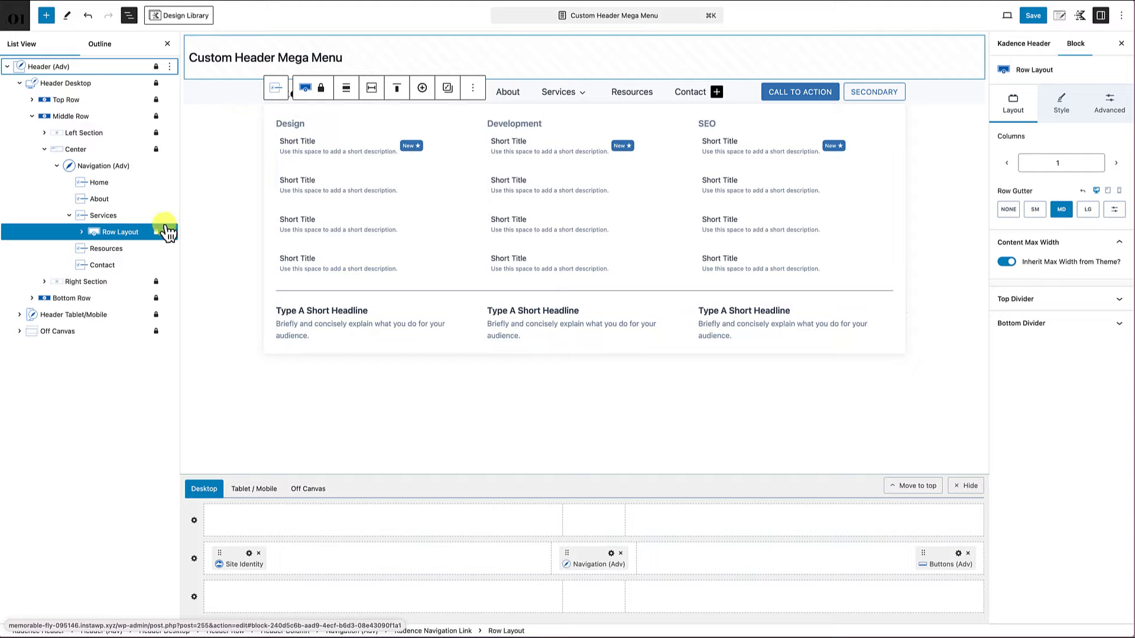
click(83, 236)
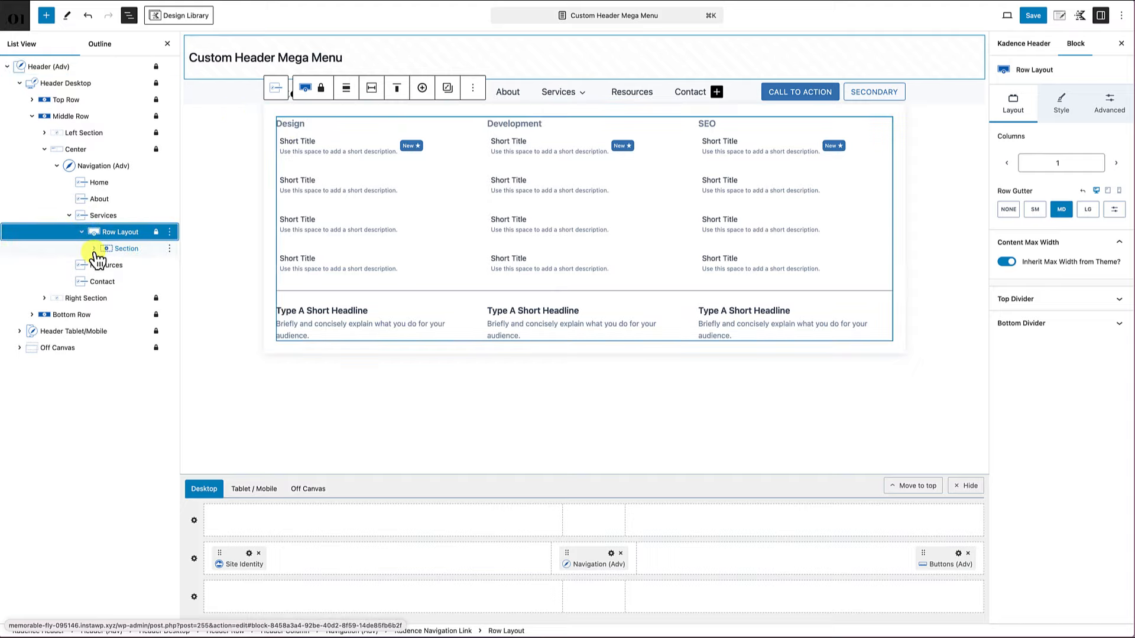
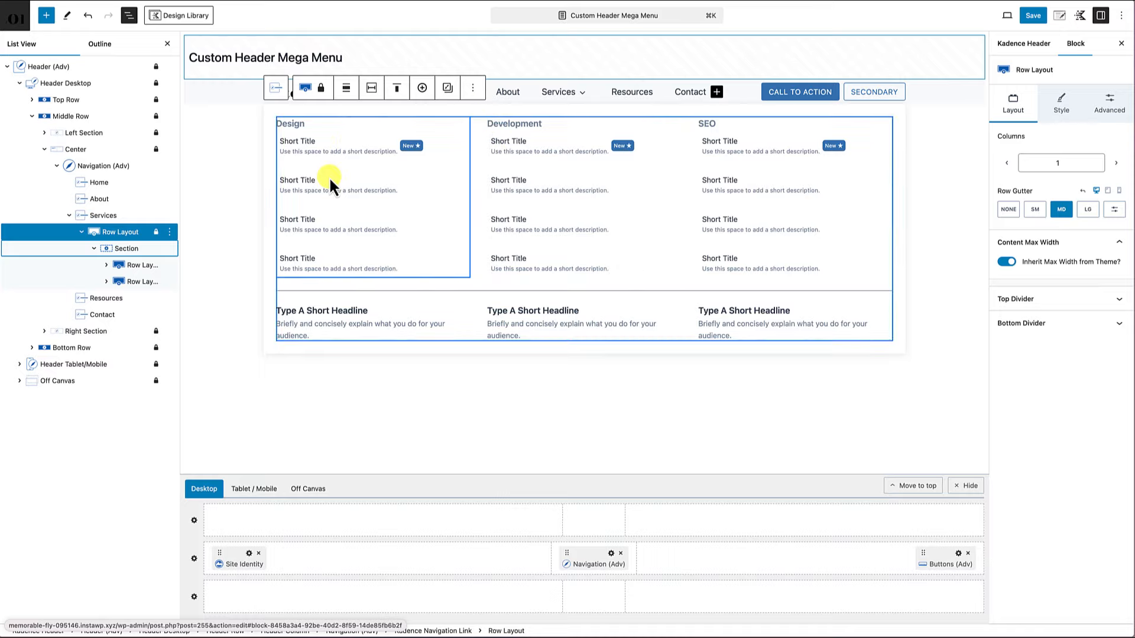
click(305, 143)
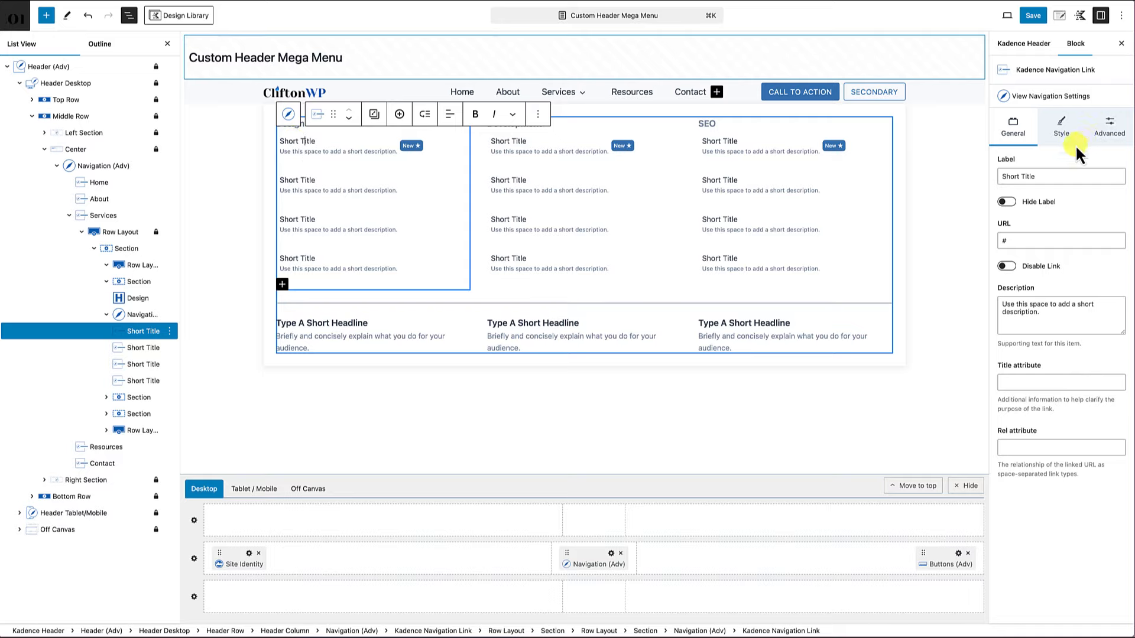
click(1062, 127)
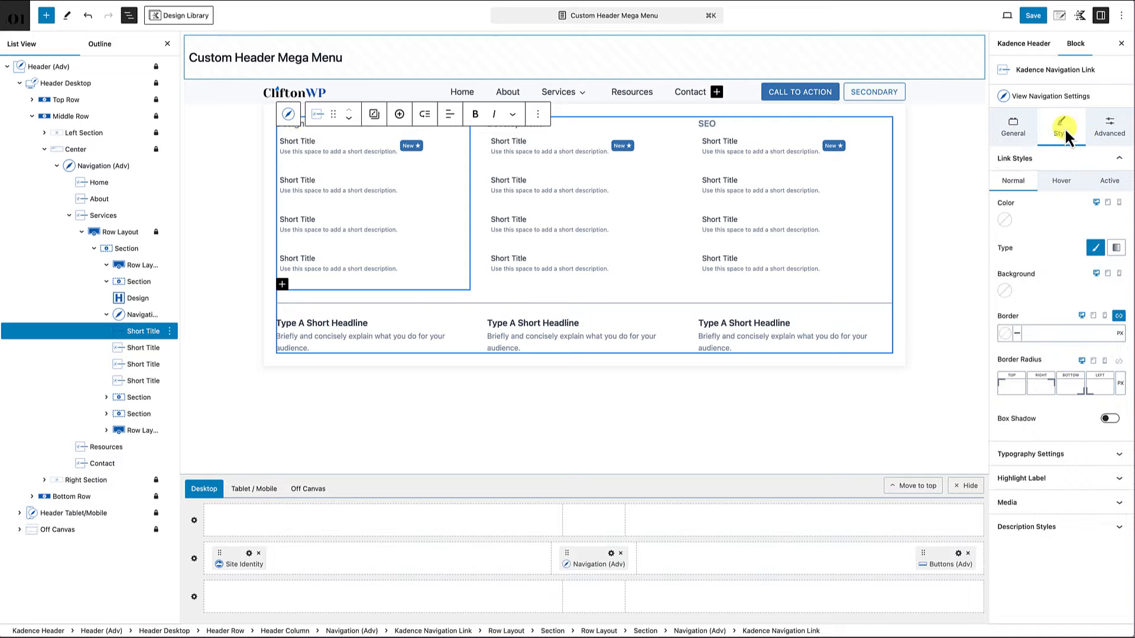
click(1064, 481)
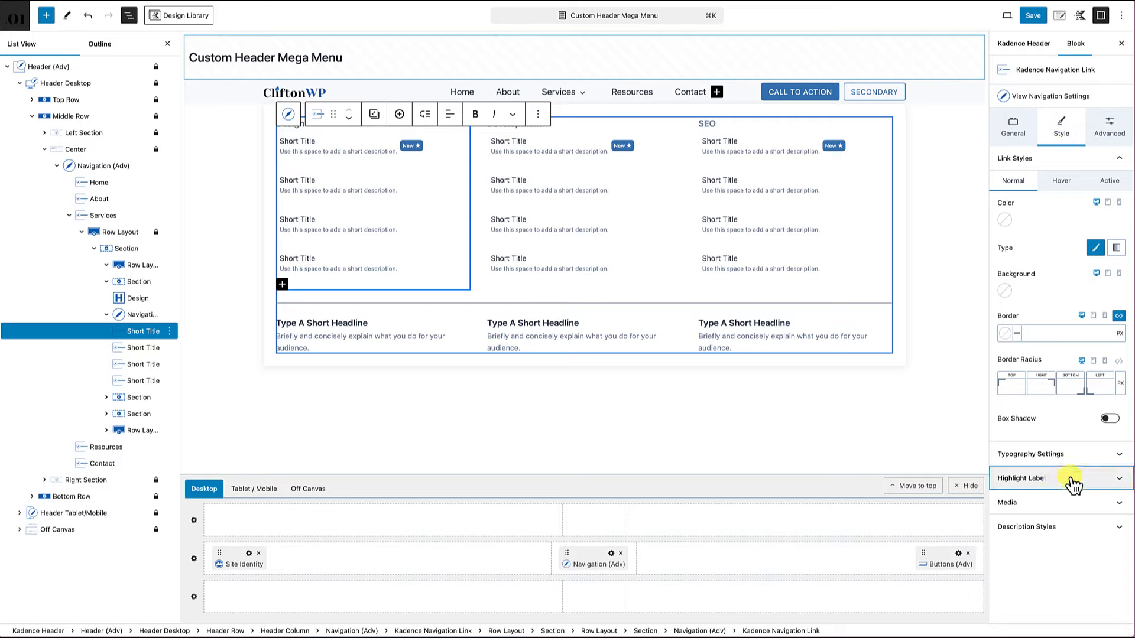
scroll(1073, 485, down, 4)
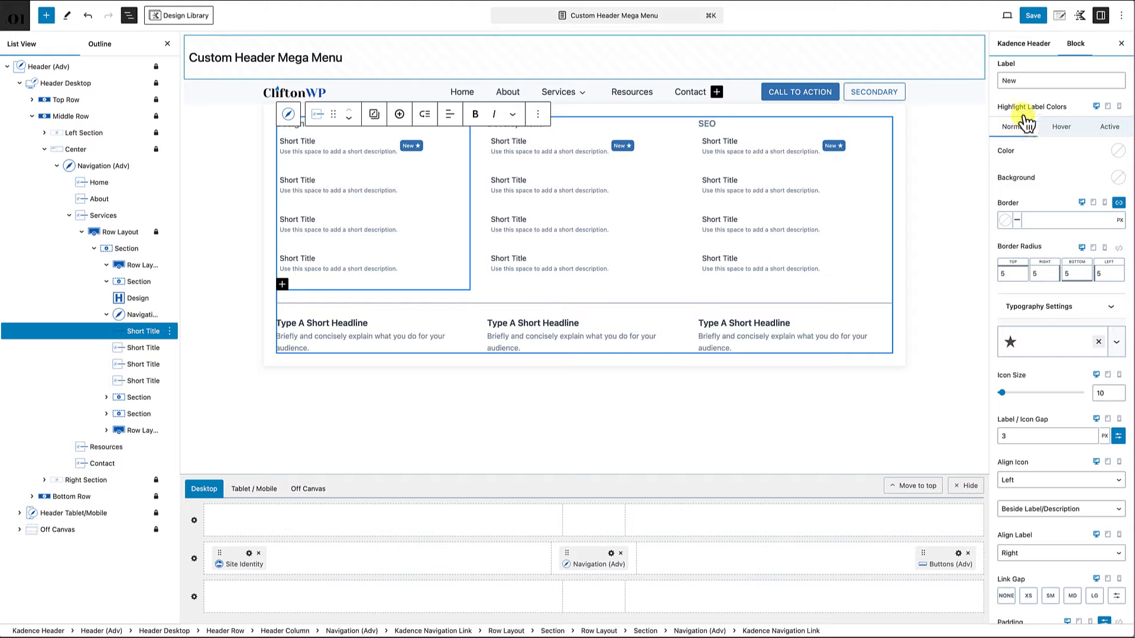
- Try Exciting as the highlight label of the first Short Title link under Design, and restore it to New
double_click(1022, 83)
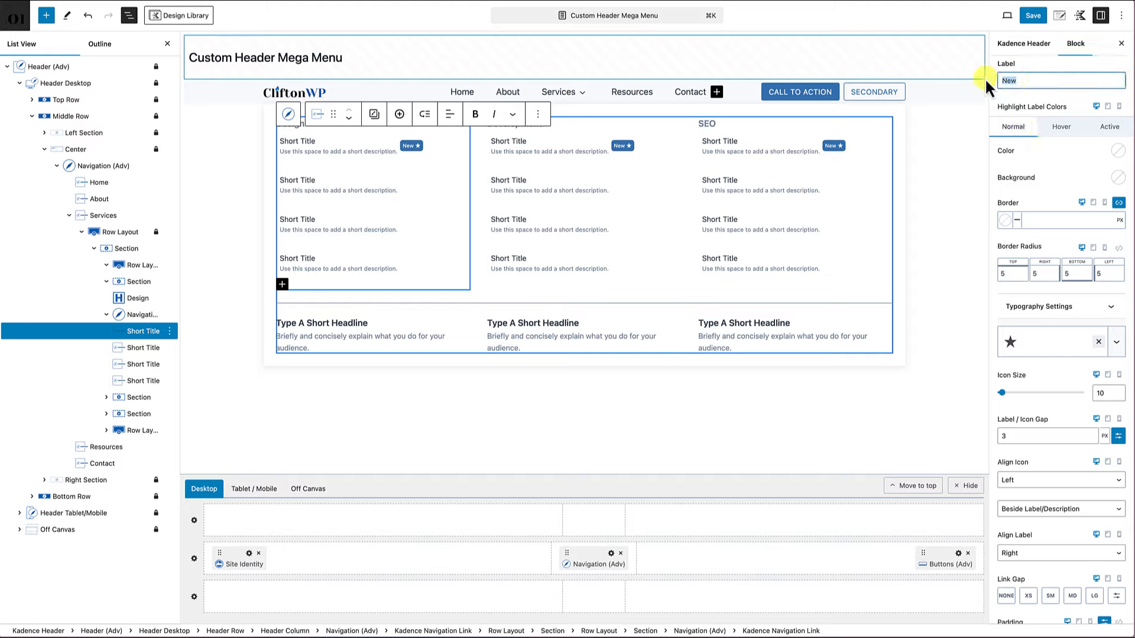
text(Exciting)
drag(1030, 81, 993, 83)
text(New)
click(298, 144)
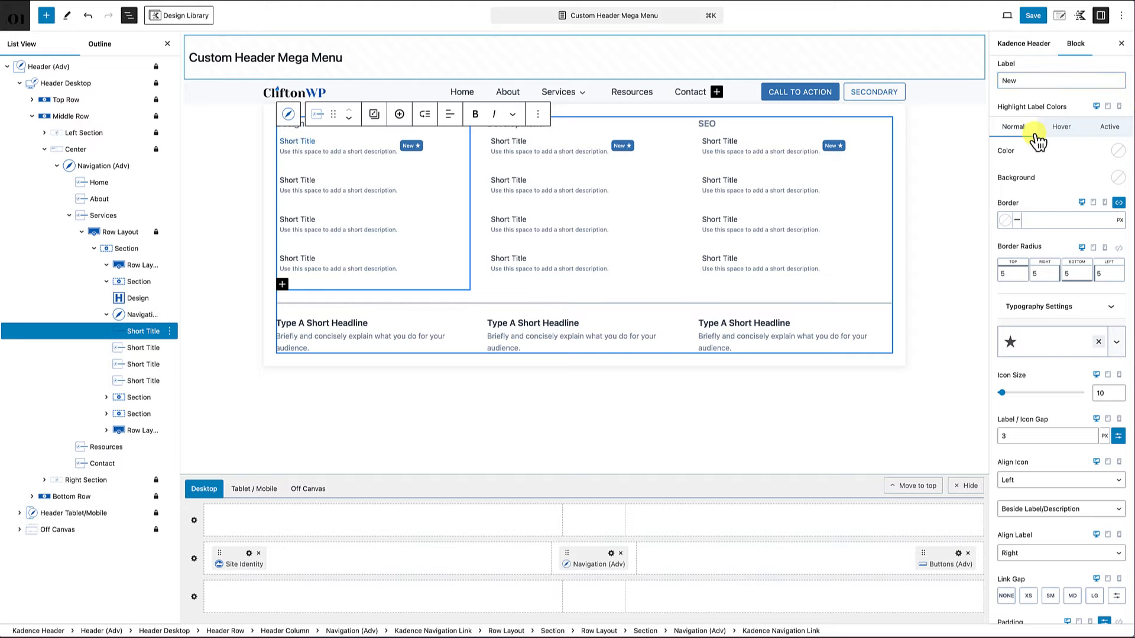
- Examine the general, link style and highlight label settings of the first Short Title link under Design
click(1008, 82)
scroll(1015, 96, up, 10)
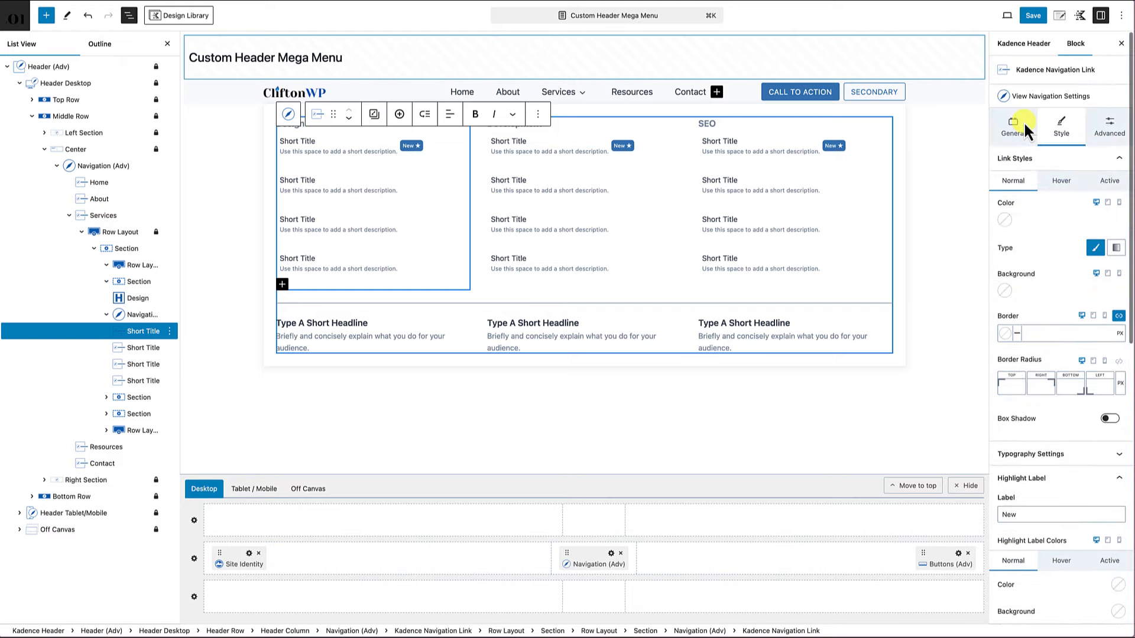
click(1013, 136)
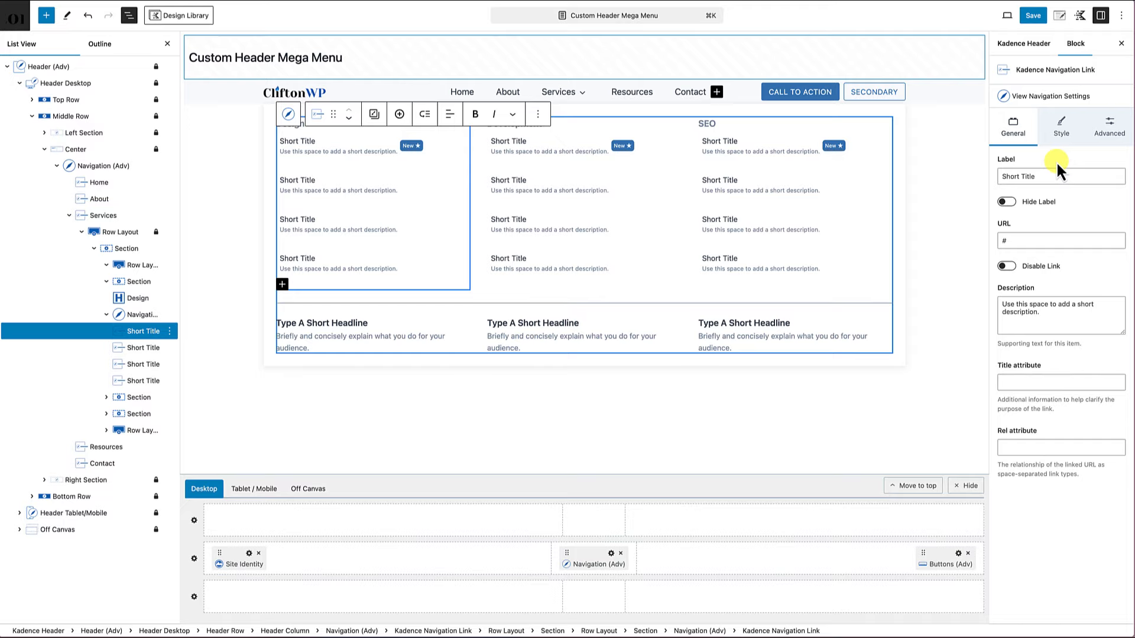
click(1060, 131)
scroll(1060, 131, down, 2)
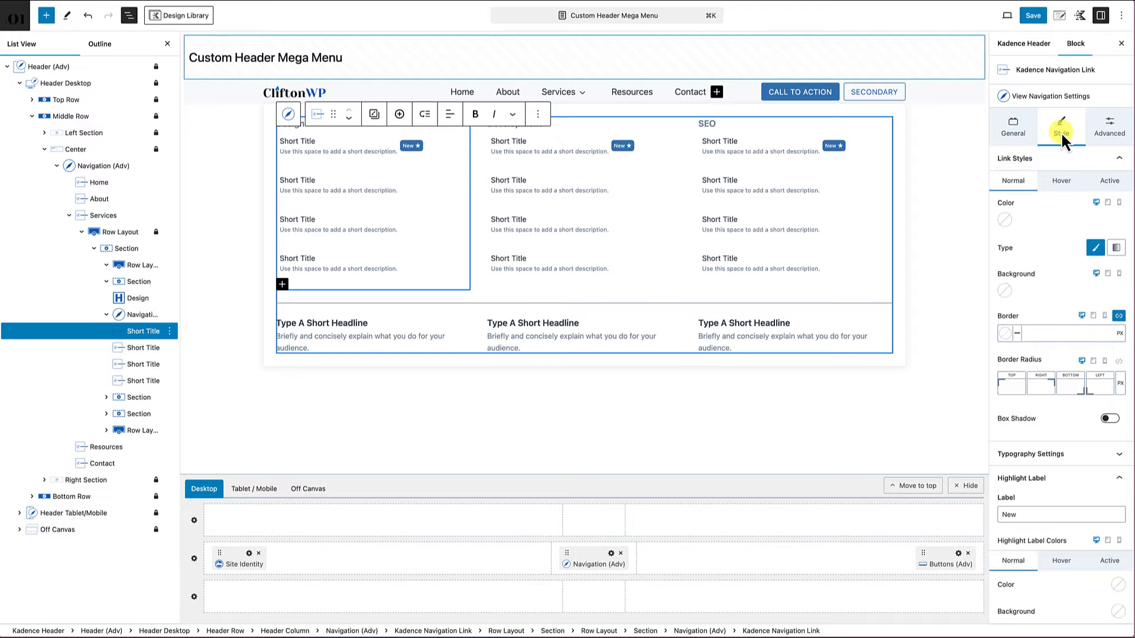
scroll(1052, 226, down, 3)
scroll(1052, 226, down, 5)
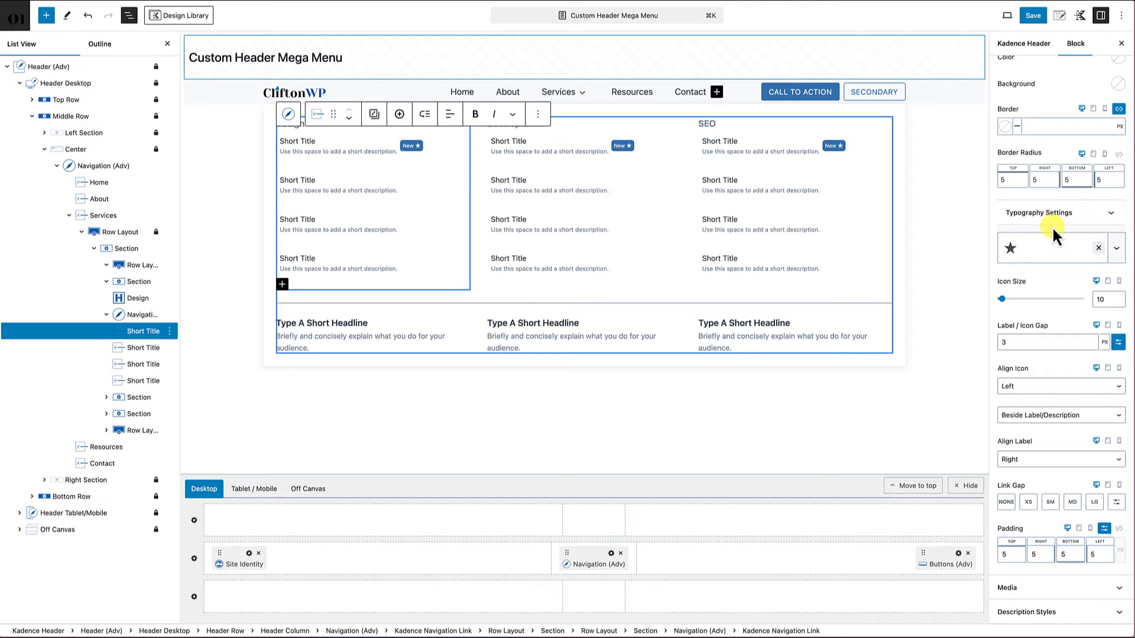
scroll(1052, 226, up, 6)
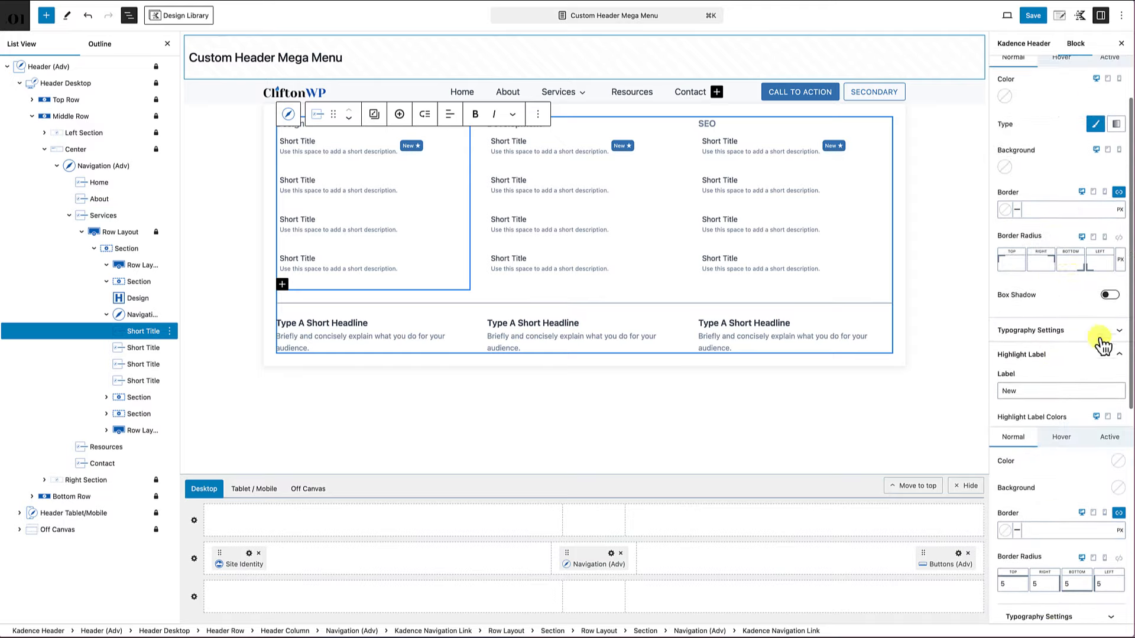
click(1116, 354)
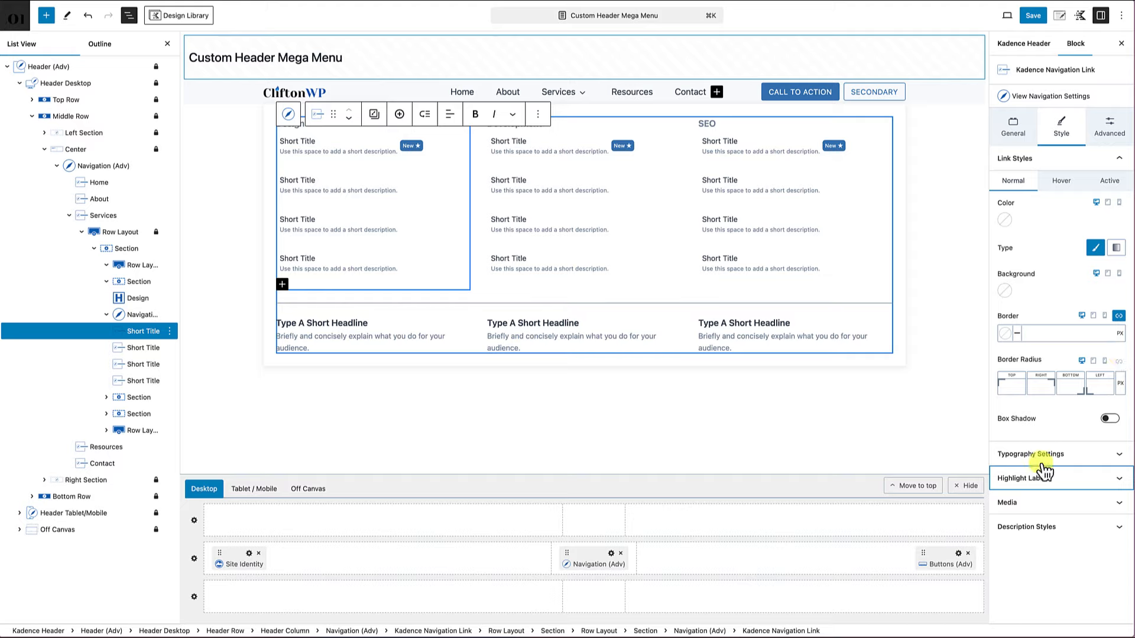
- Set the media type of the first Short Title link under Design to Icon and review the icon options
click(1073, 509)
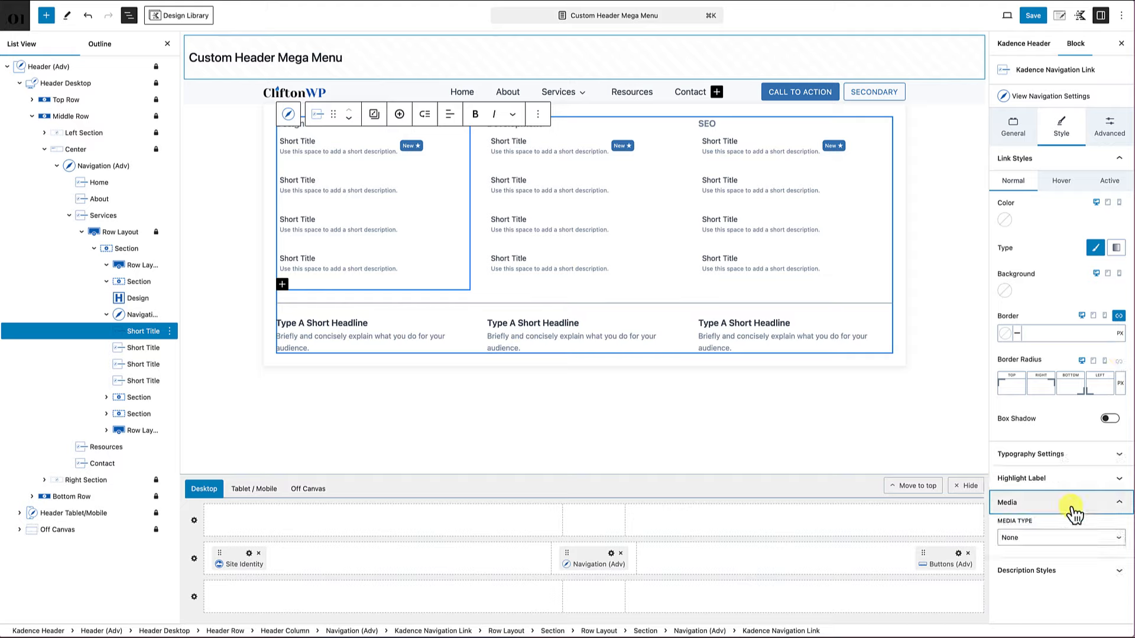
click(1038, 535)
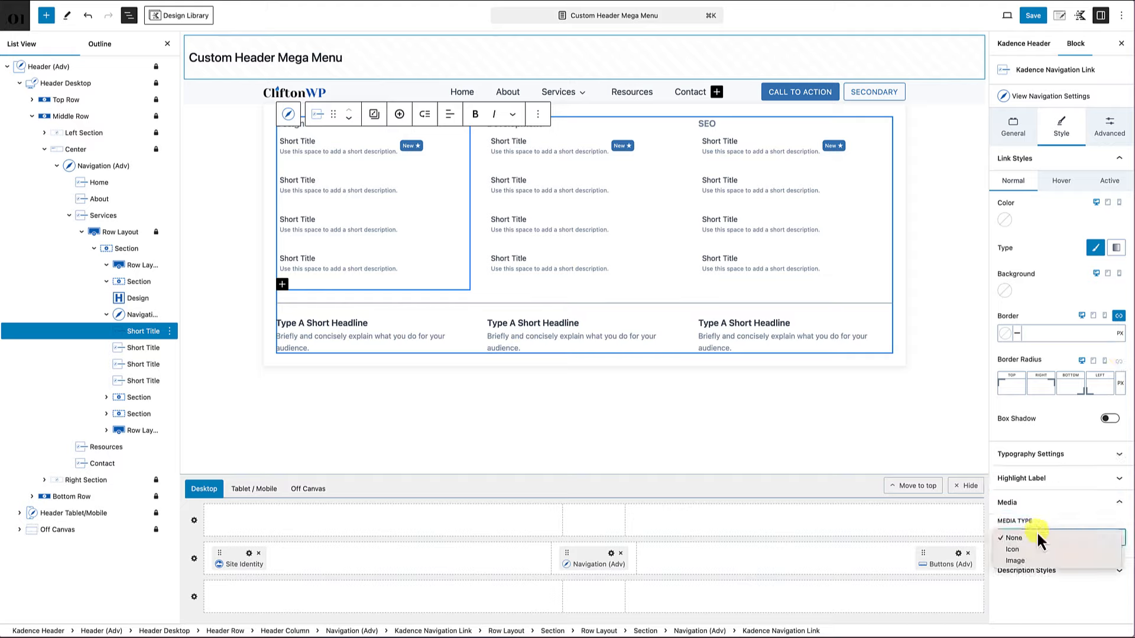
click(1013, 548)
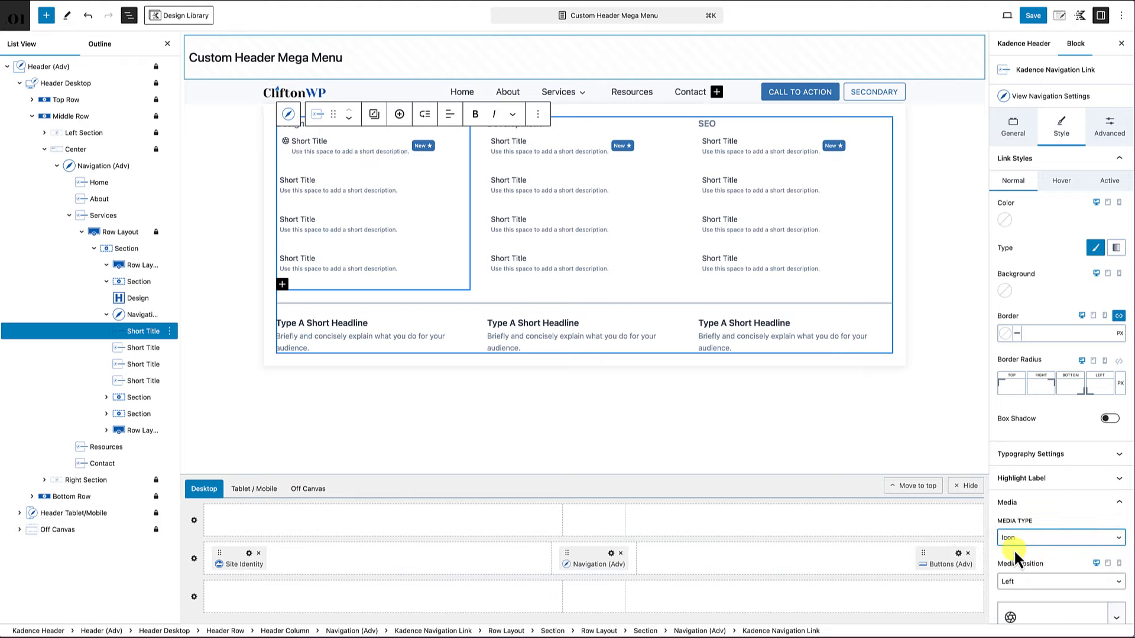
scroll(1013, 548, down, 6)
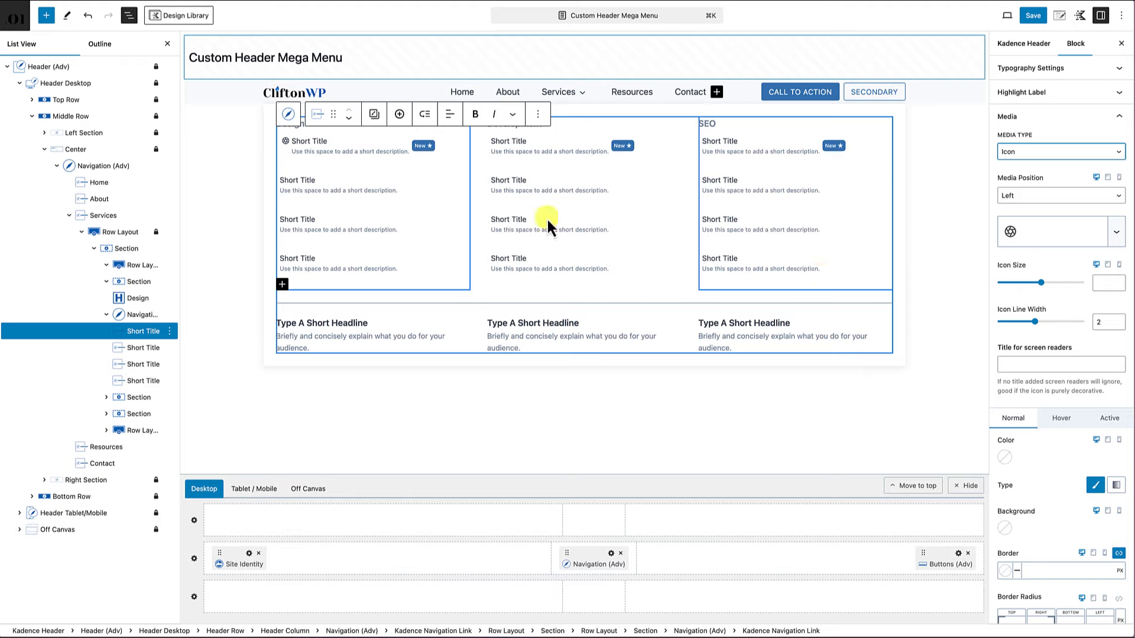
scroll(1070, 338, down, 3)
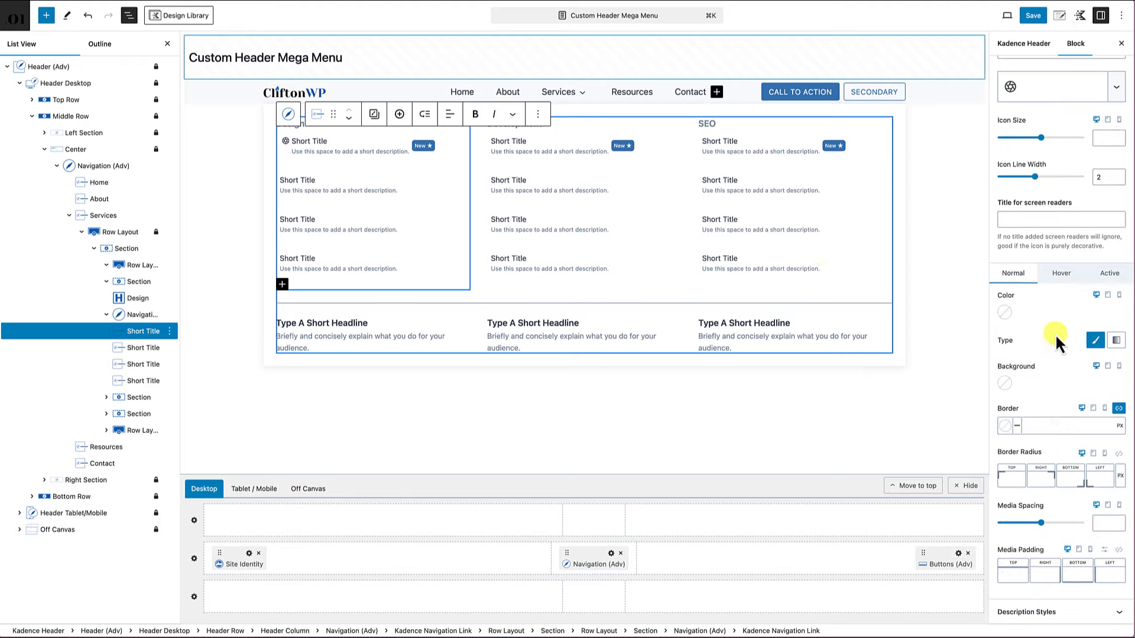
- Try the alternative alignment for the first Short Title link's description, and set it back to Align with Title
click(1043, 614)
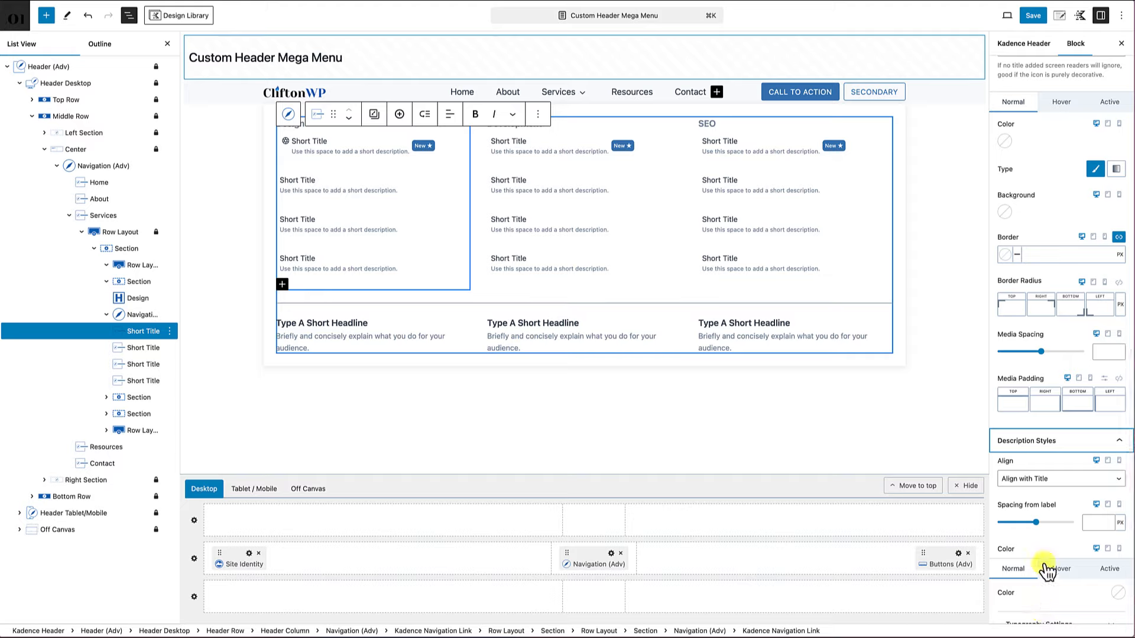
click(1045, 478)
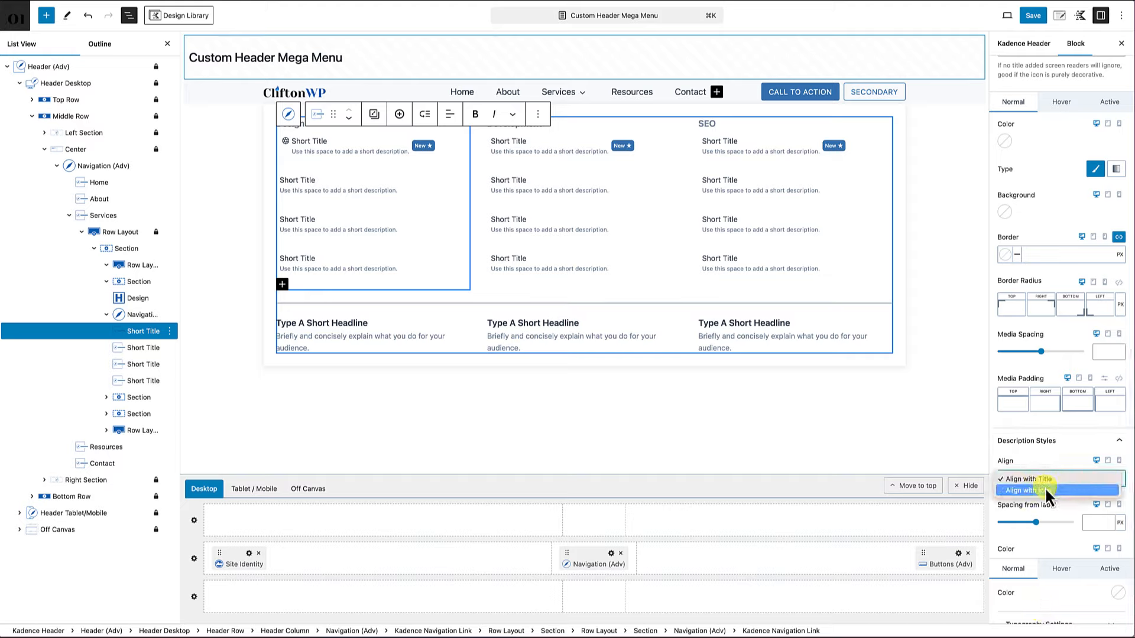
click(1044, 489)
click(1045, 476)
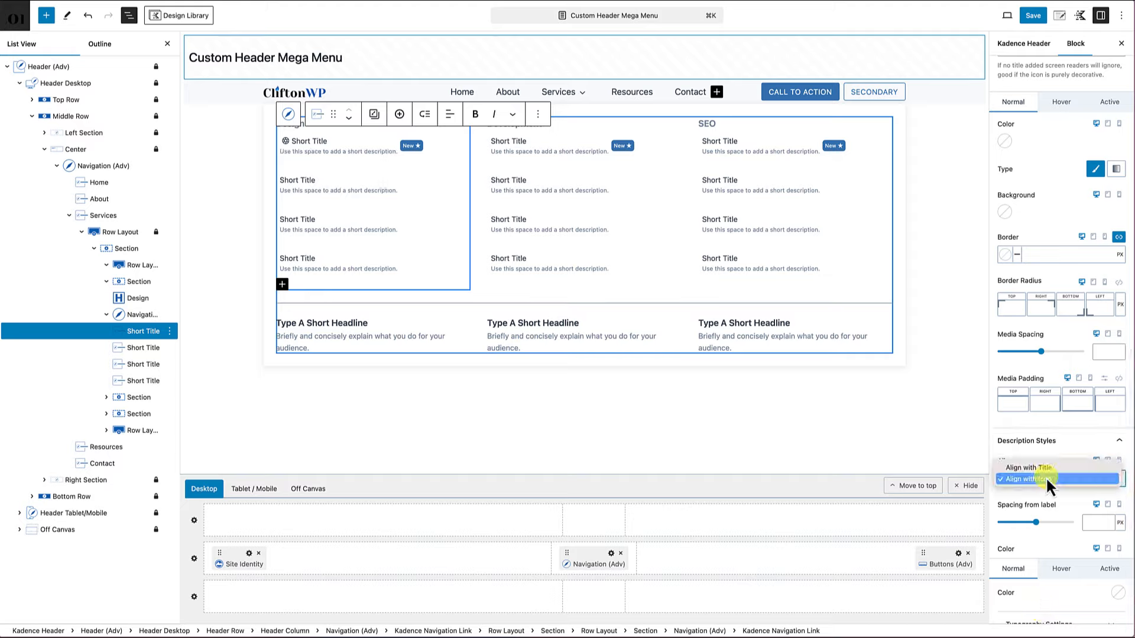
click(1046, 466)
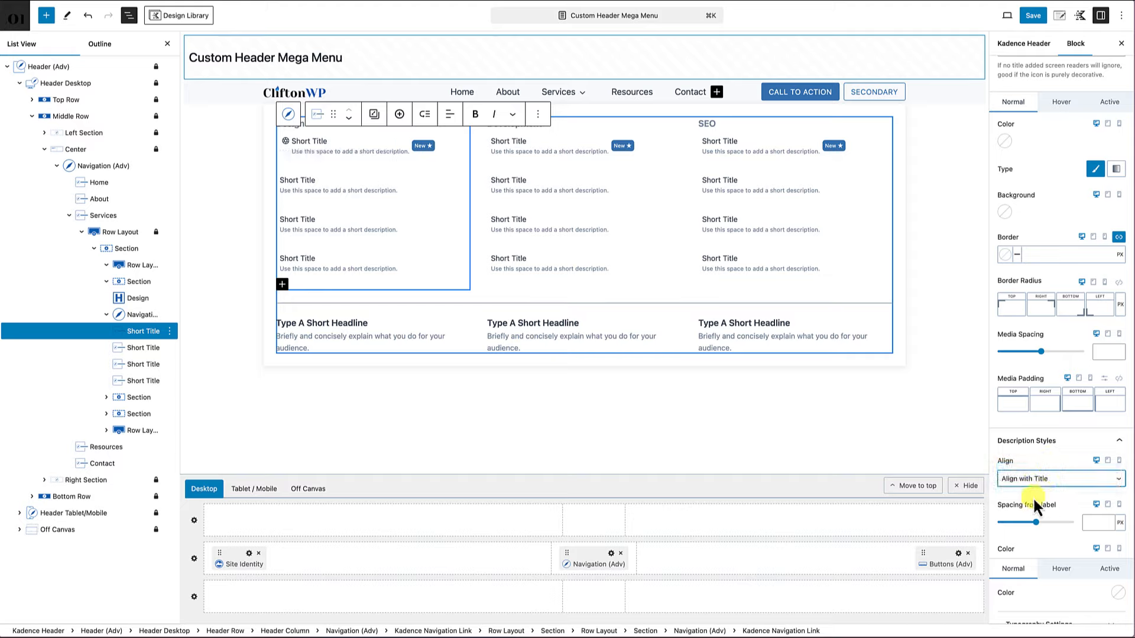
scroll(1031, 572, down, 1)
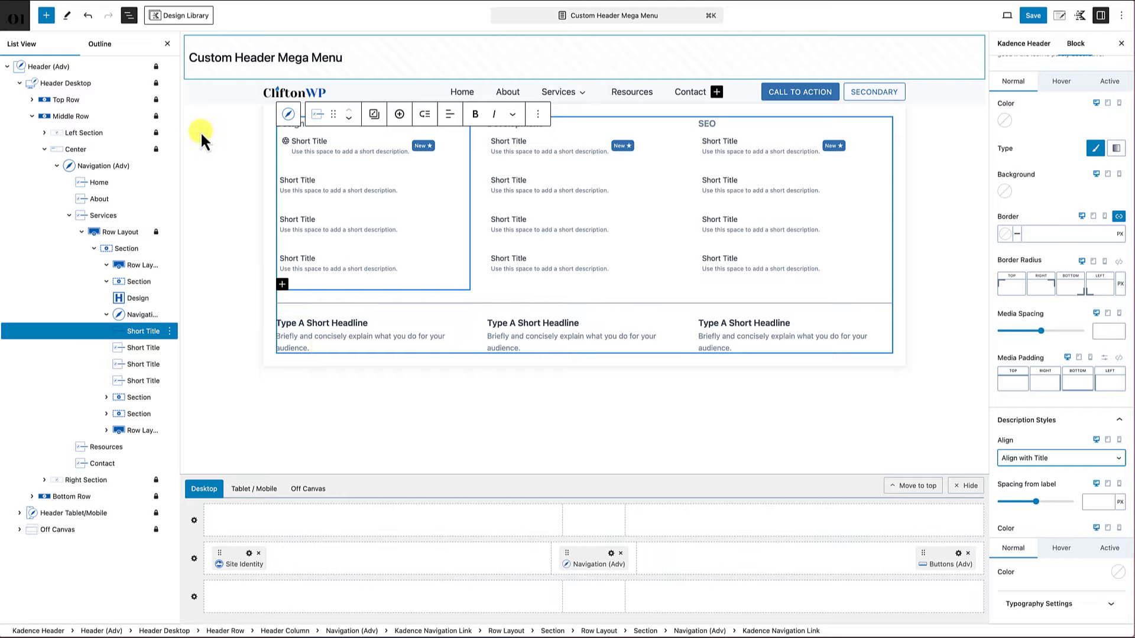
- Close the block list view and preview the Services mega menu in the desktop header
click(168, 45)
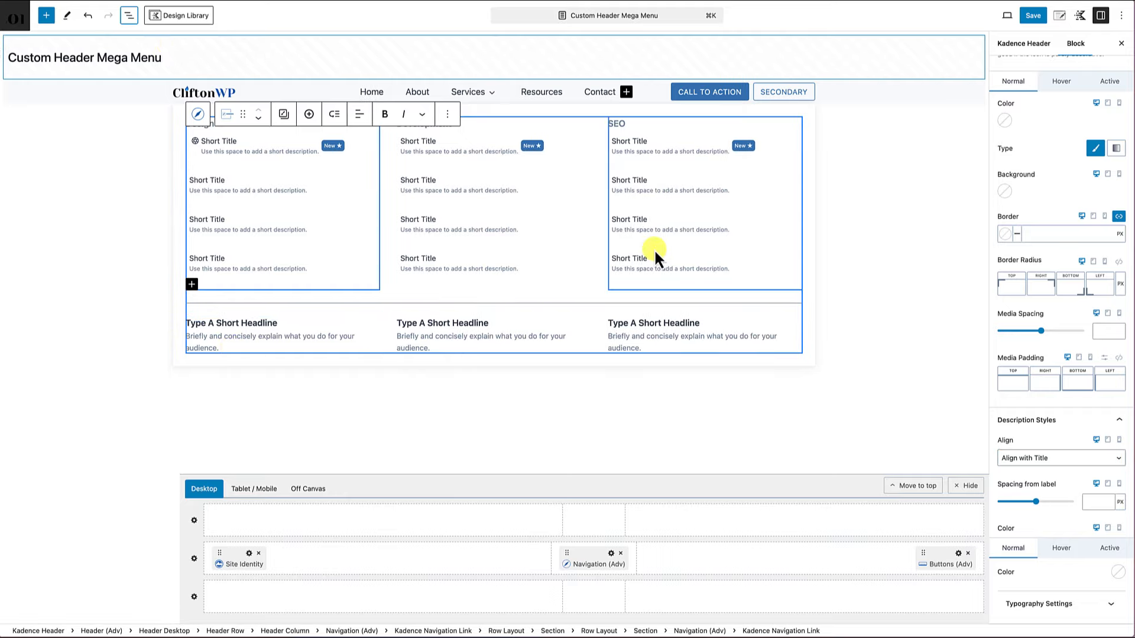
click(955, 267)
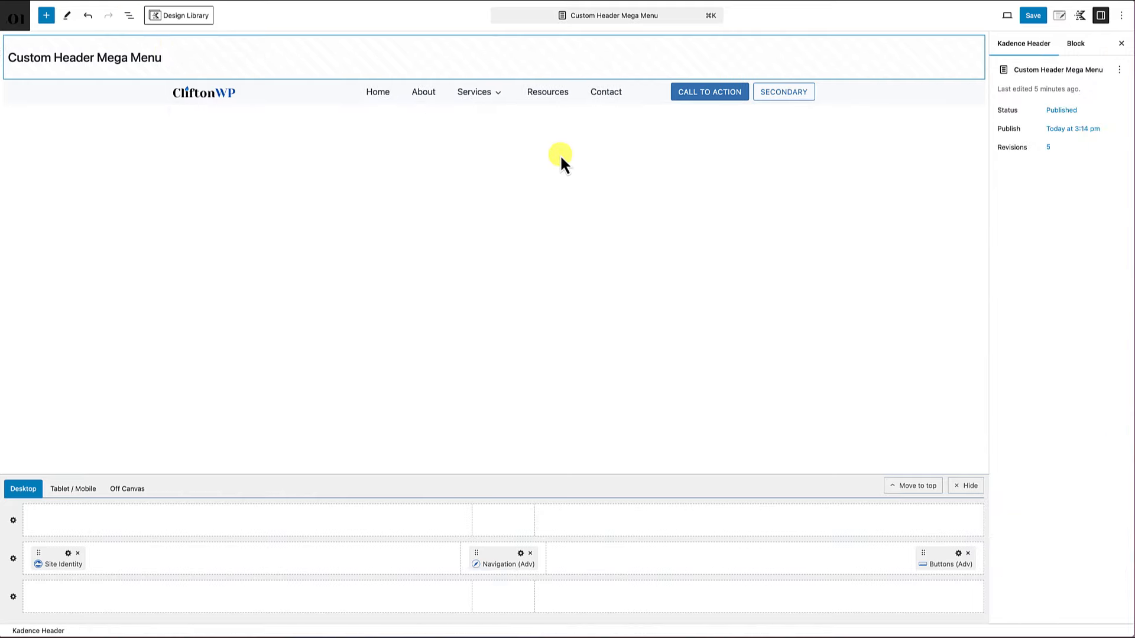
click(491, 93)
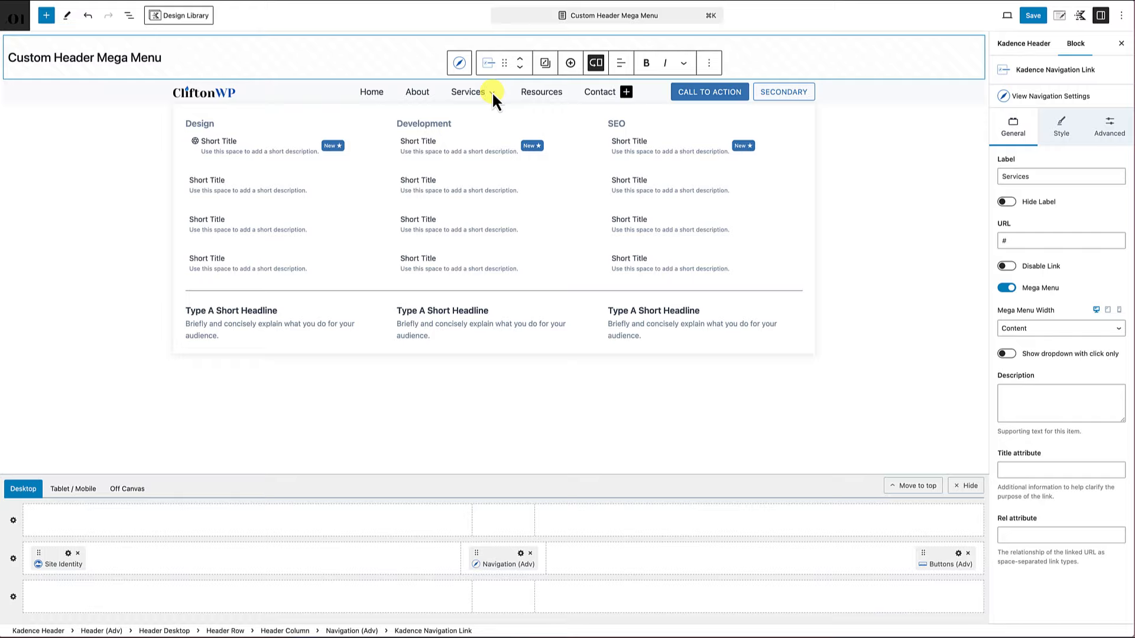
- Preview the tablet/mobile header and its off-canvas menu with the Services mega menu expanded
click(95, 488)
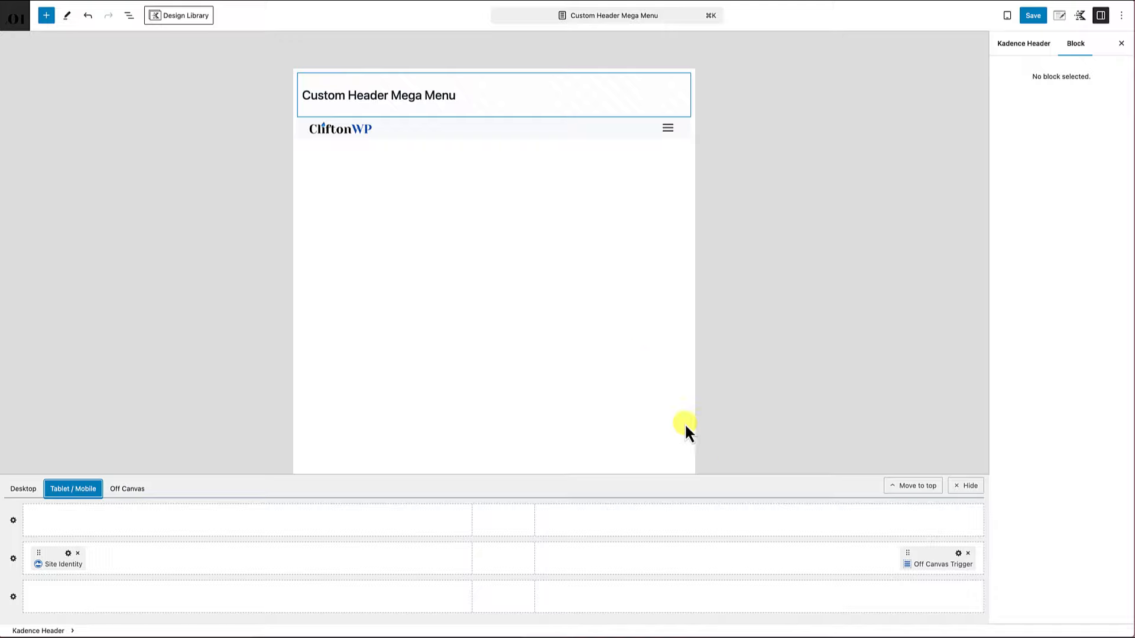
click(133, 490)
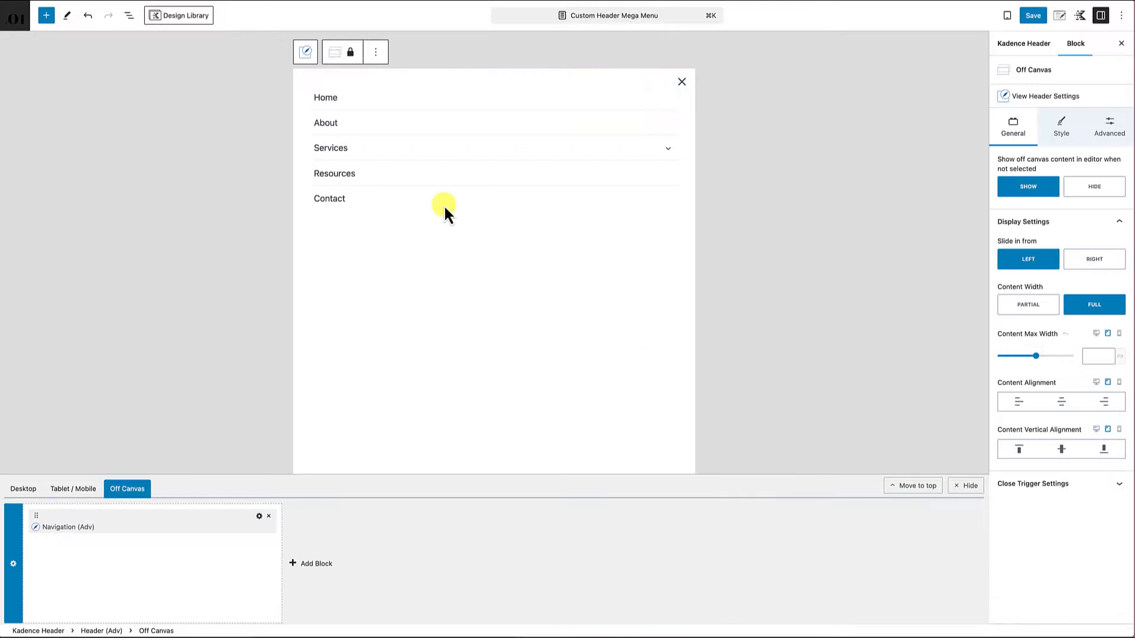
click(669, 157)
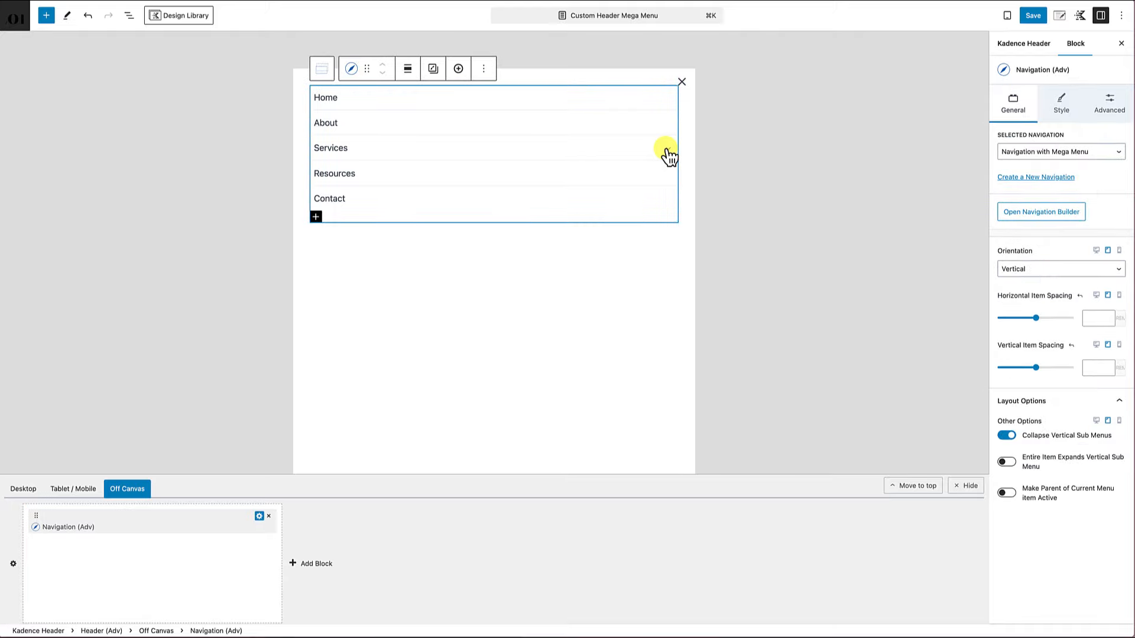
click(670, 156)
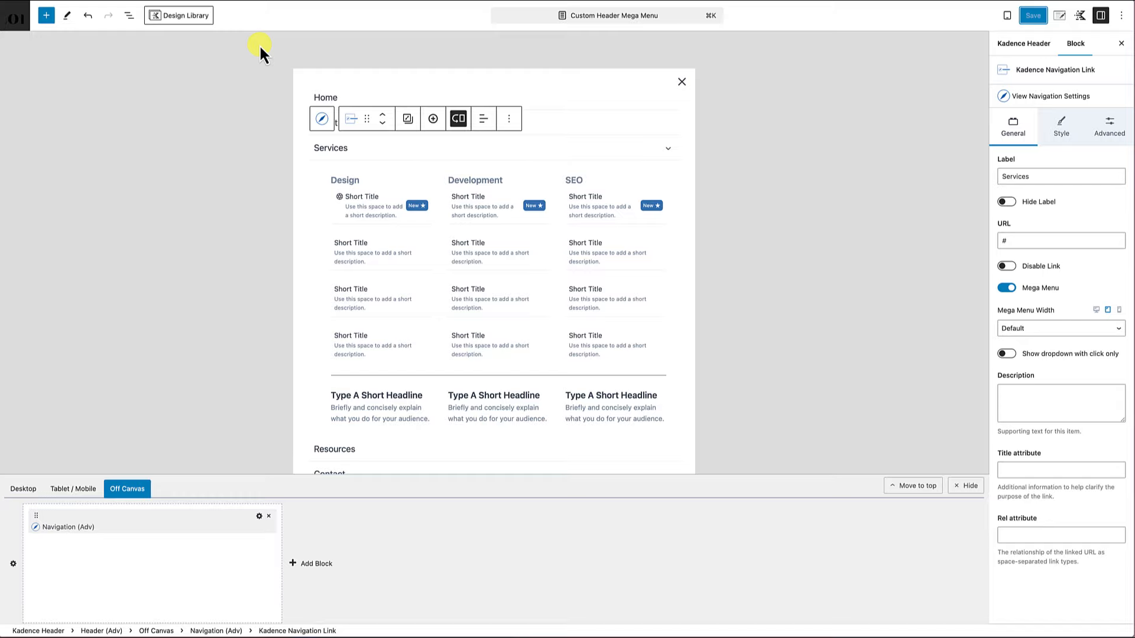
- Open the header list in a new browser tab, and go through the live site to its theme customizer
right_click(16, 19)
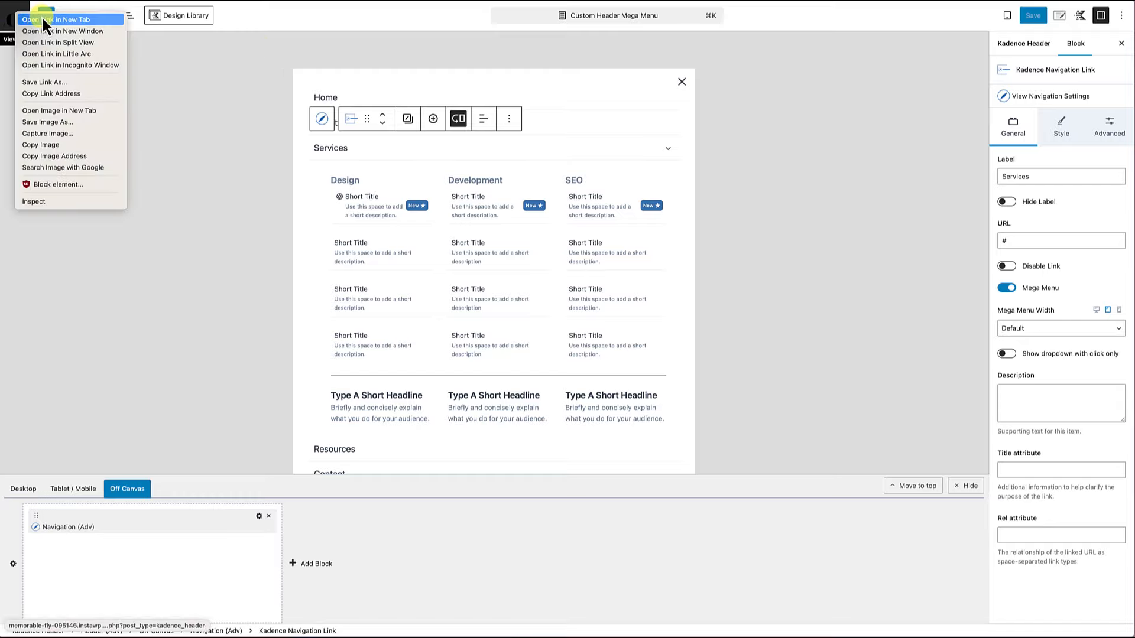
click(43, 20)
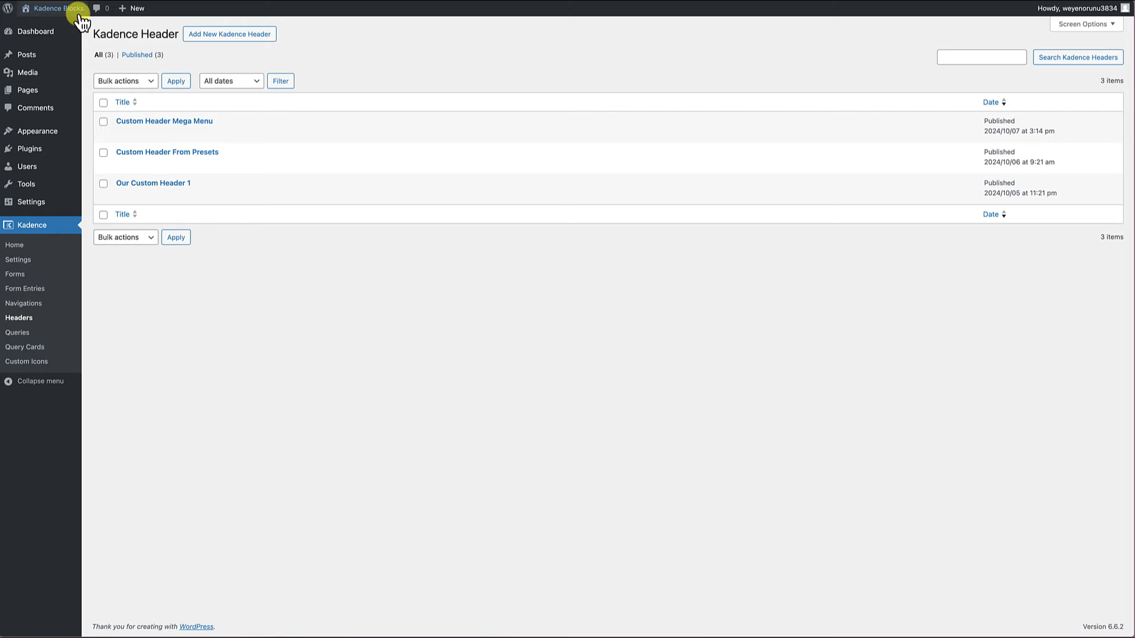
click(79, 12)
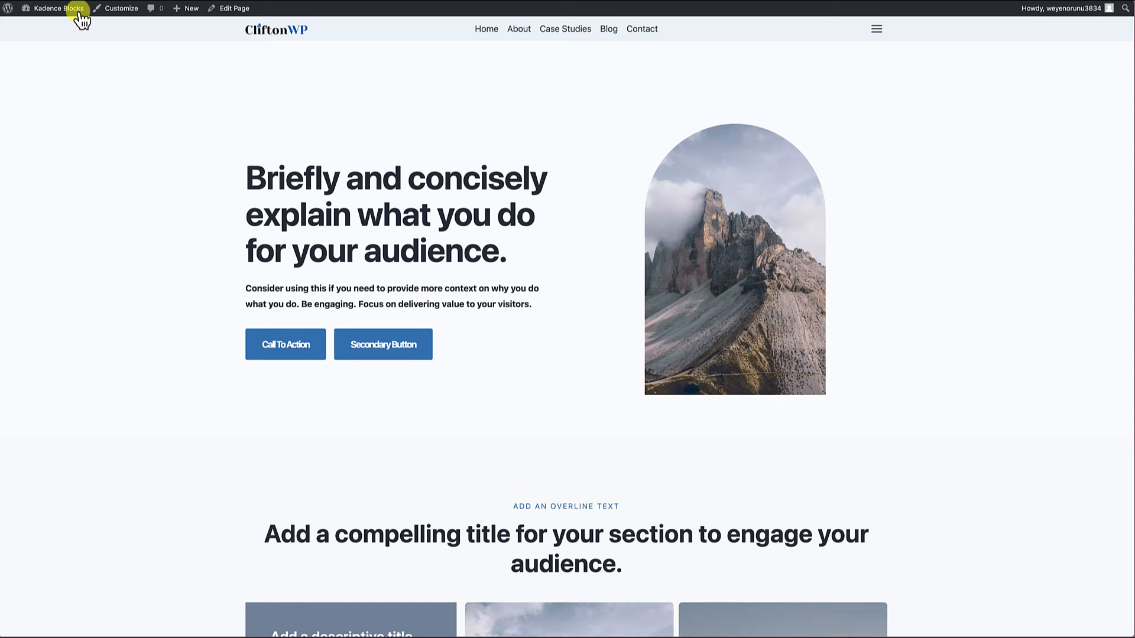
click(122, 9)
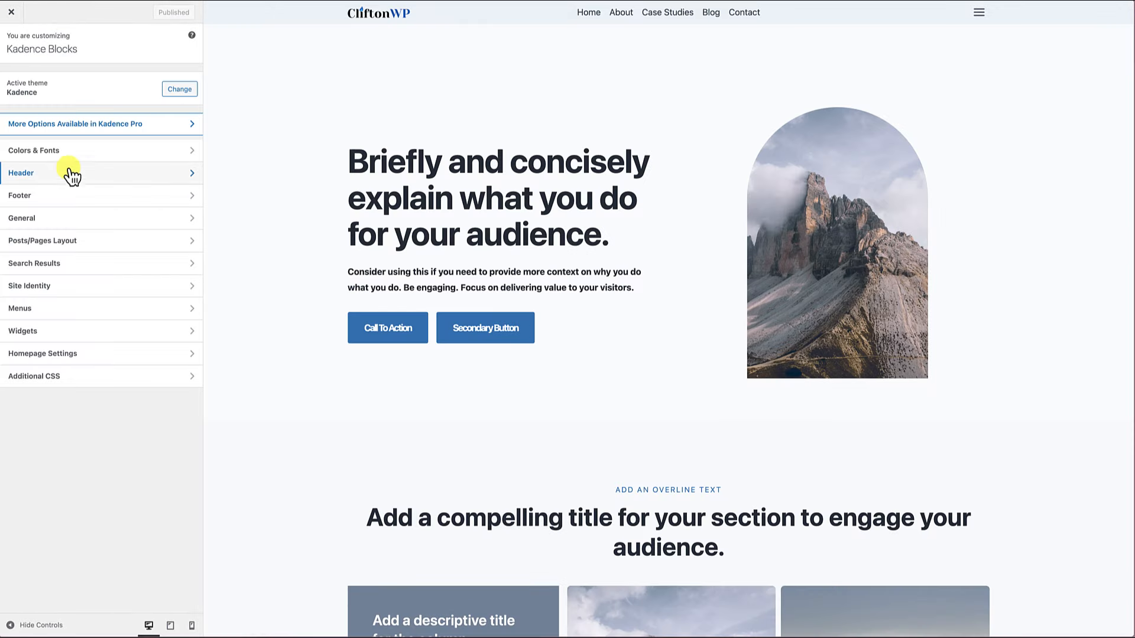
- Set the site's header block to Custom Header Mega Menu and publish the change
click(65, 173)
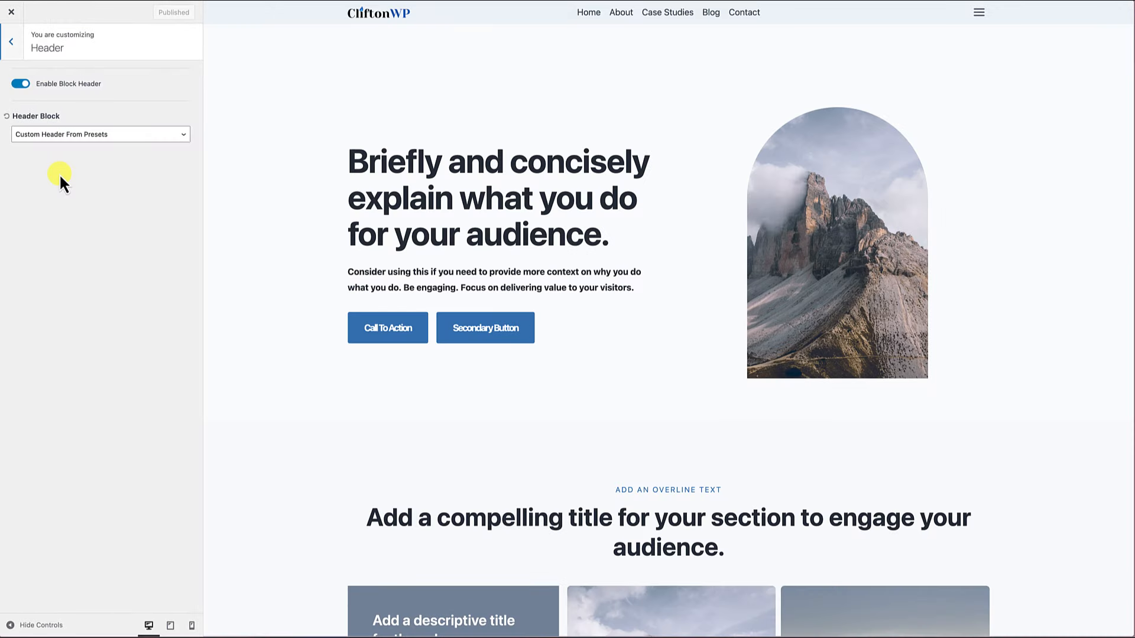
click(72, 133)
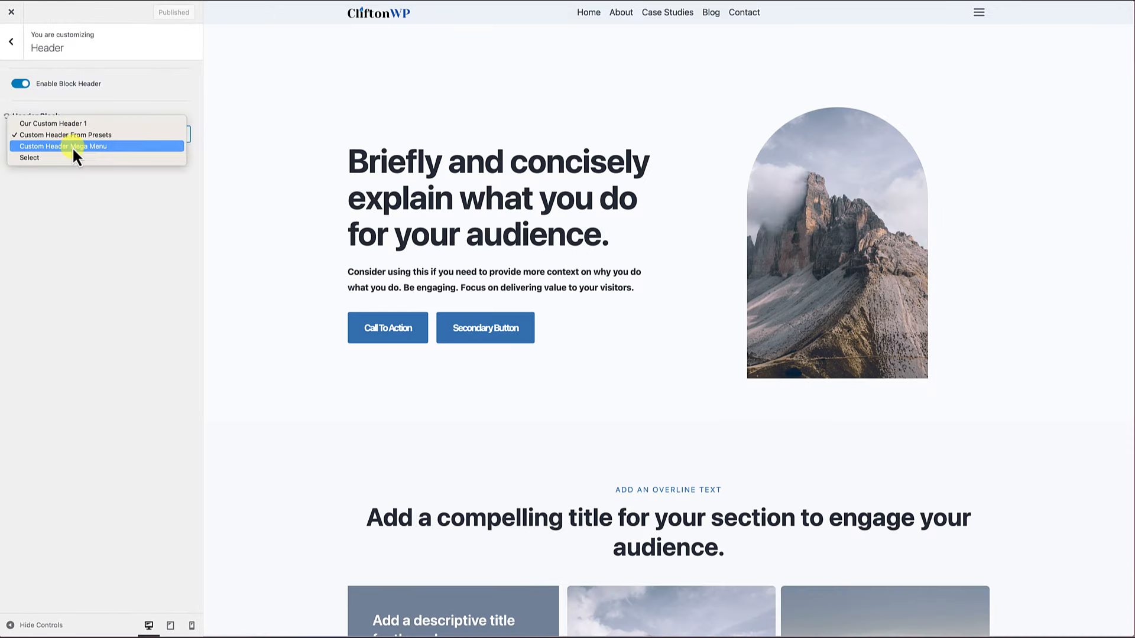
click(72, 146)
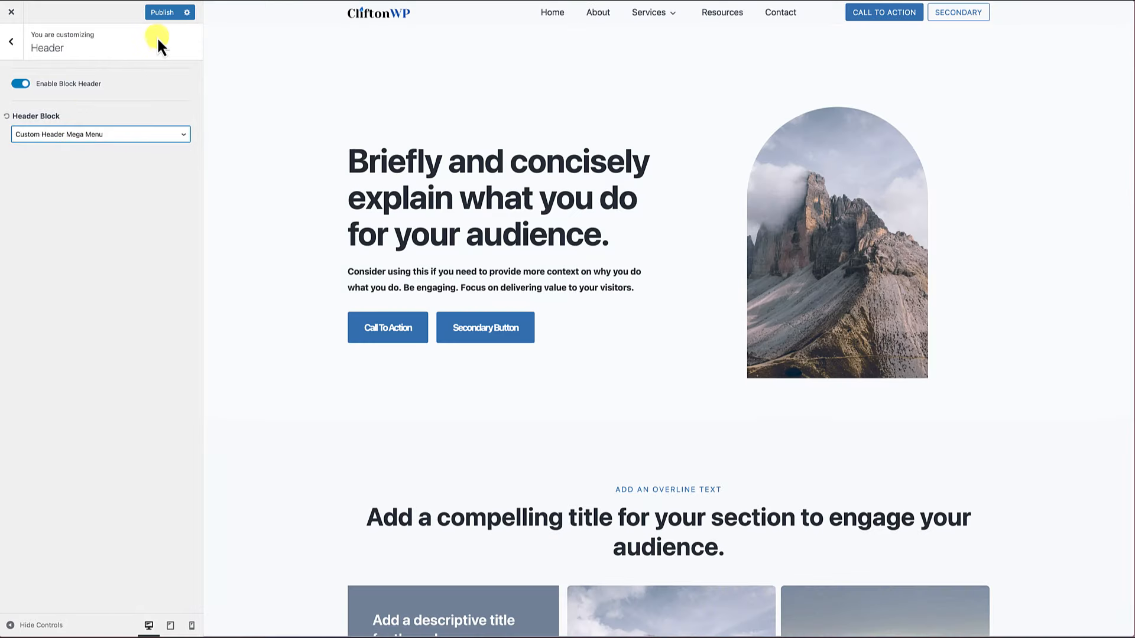
click(163, 13)
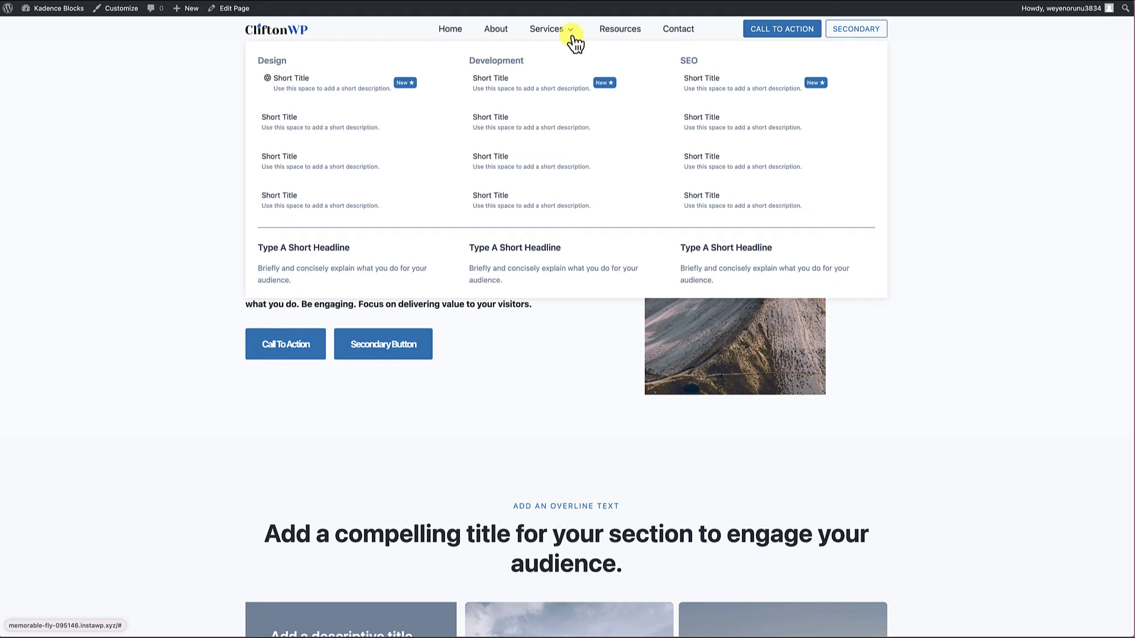
- Inspect the live page in iPad Mini device emulation and expand Services in the off-canvas menu
right_click(151, 166)
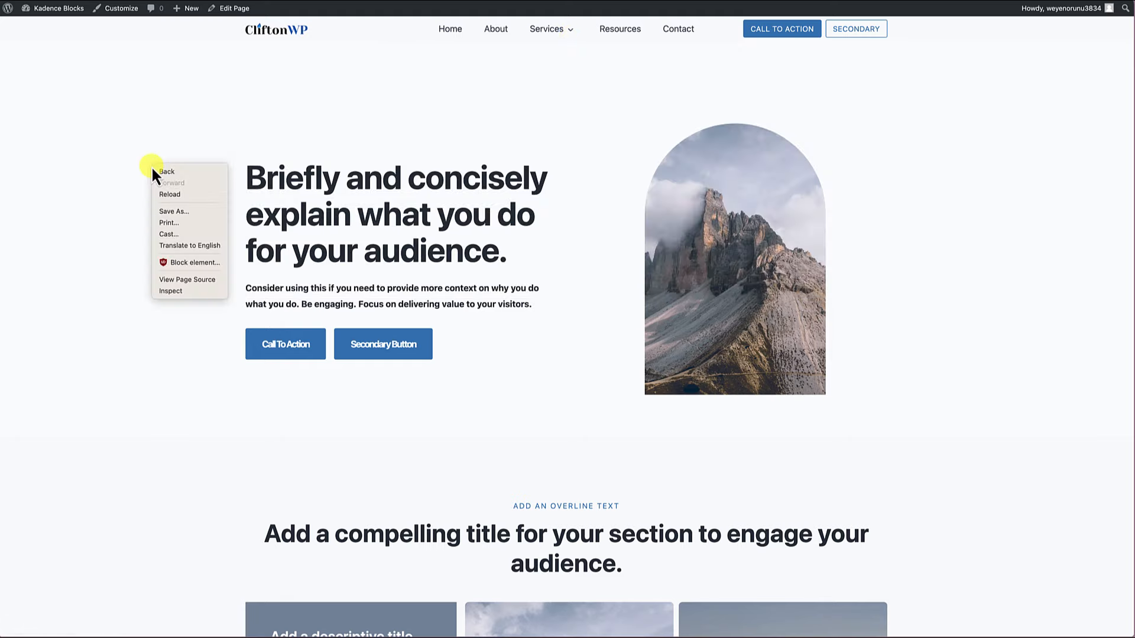
click(169, 293)
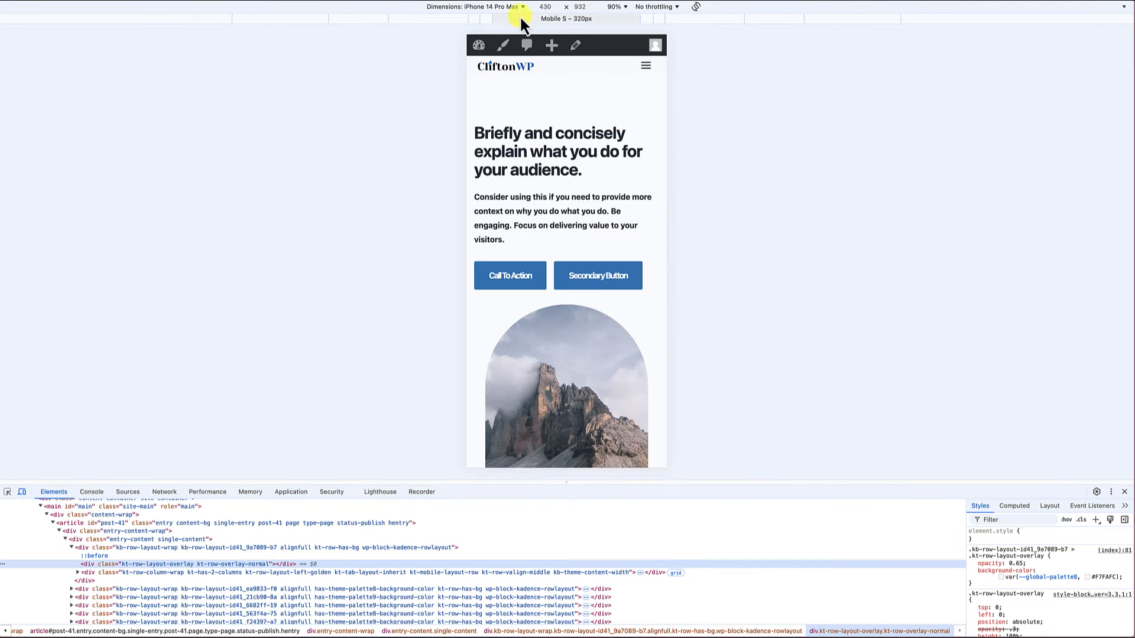
click(522, 8)
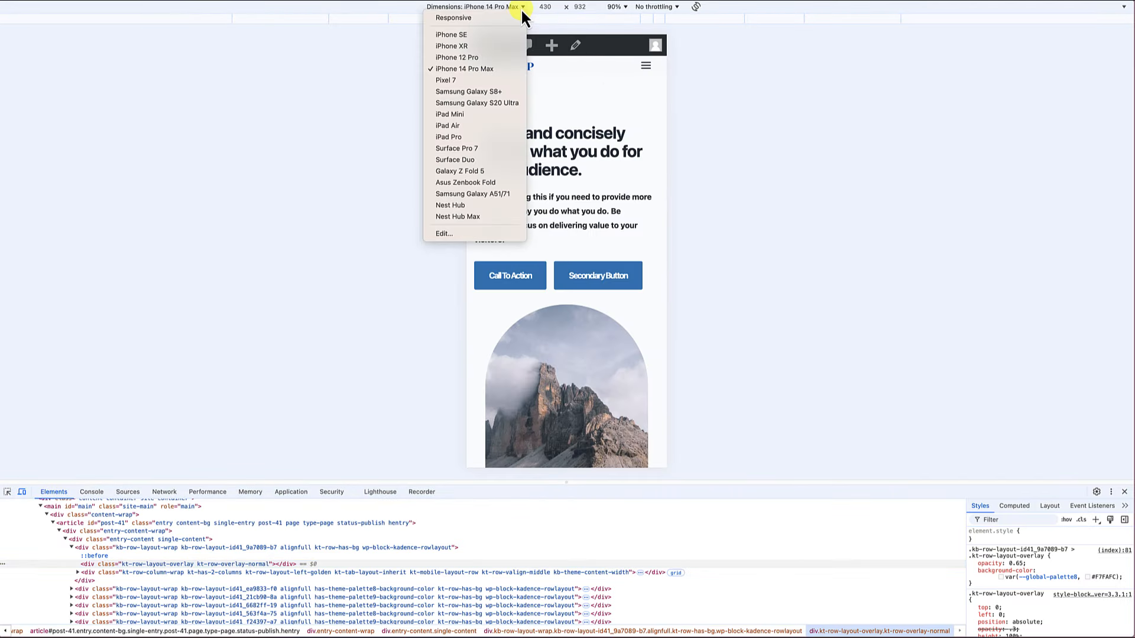
click(462, 119)
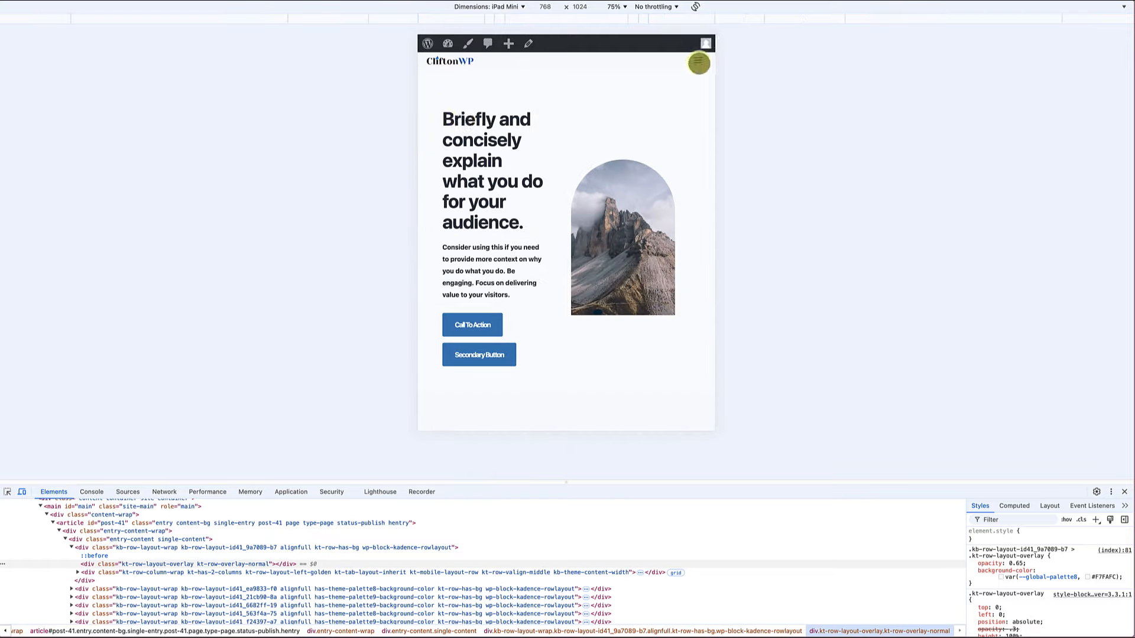
click(701, 62)
click(695, 112)
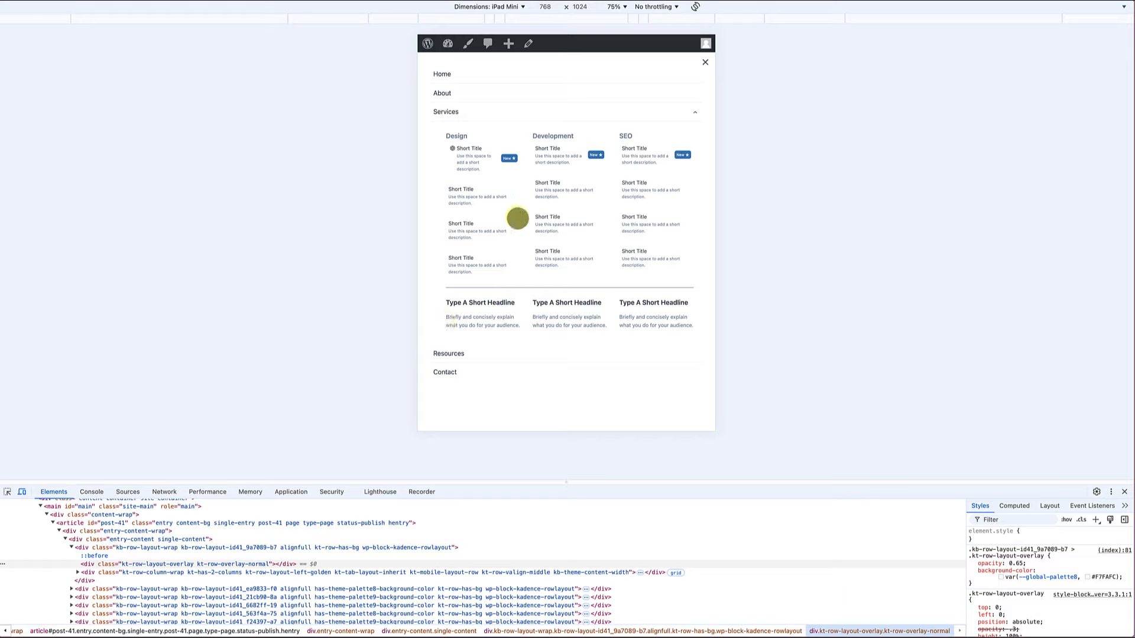
- Switch the device emulation to iPhone 14 Pro Max and review the whole expanded Services mega menu
click(521, 8)
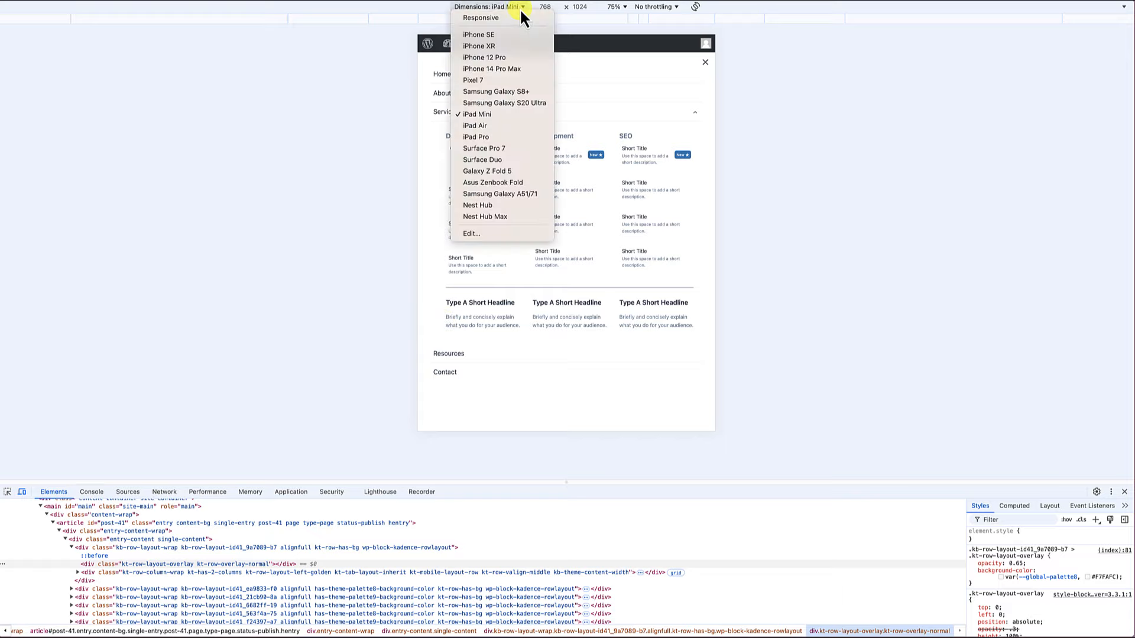
click(496, 69)
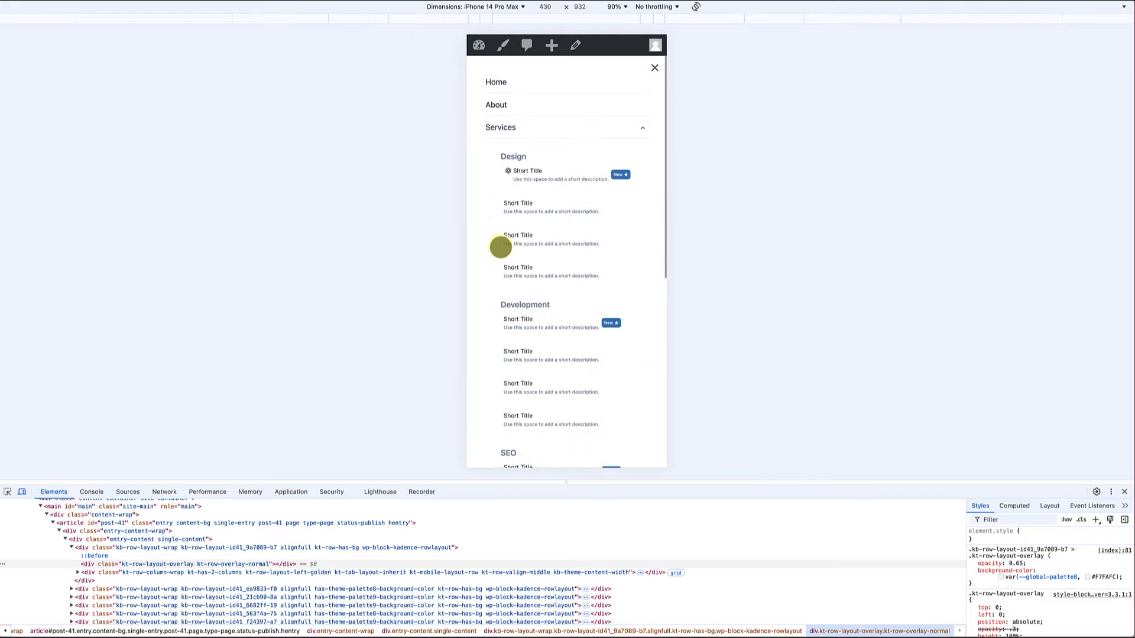
scroll(500, 247, down, 1)
scroll(500, 247, down, 6)
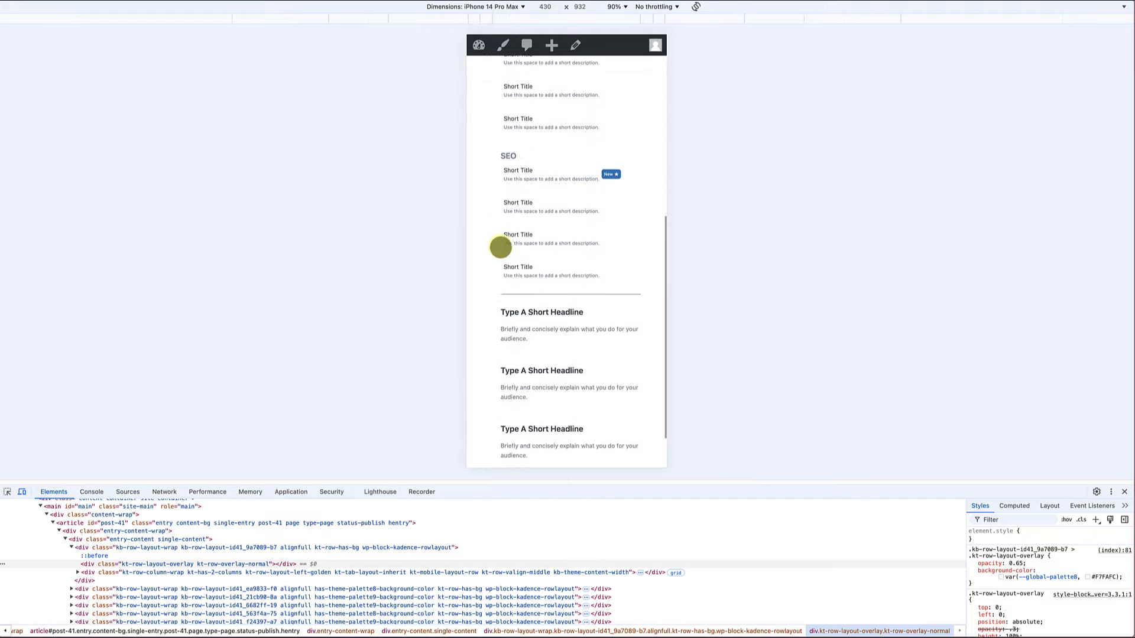
scroll(500, 247, up, 6)
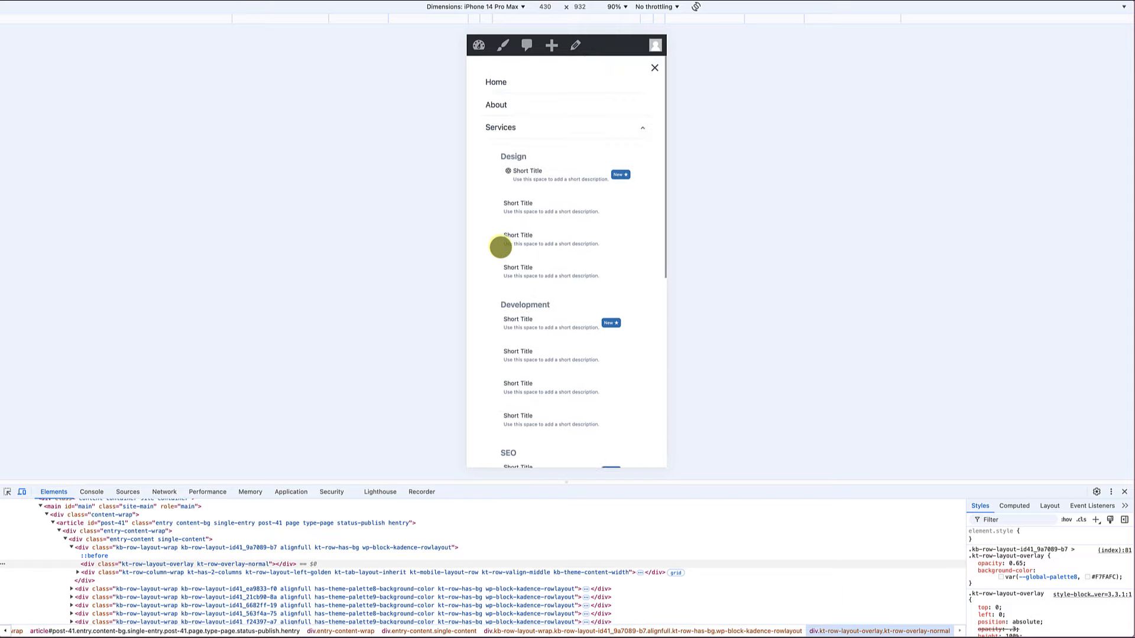
scroll(500, 247, up, 1)
- Test reopening the phone menu and collapsing and expanding Services, and return to the reloaded desktop page without developer tools
click(510, 208)
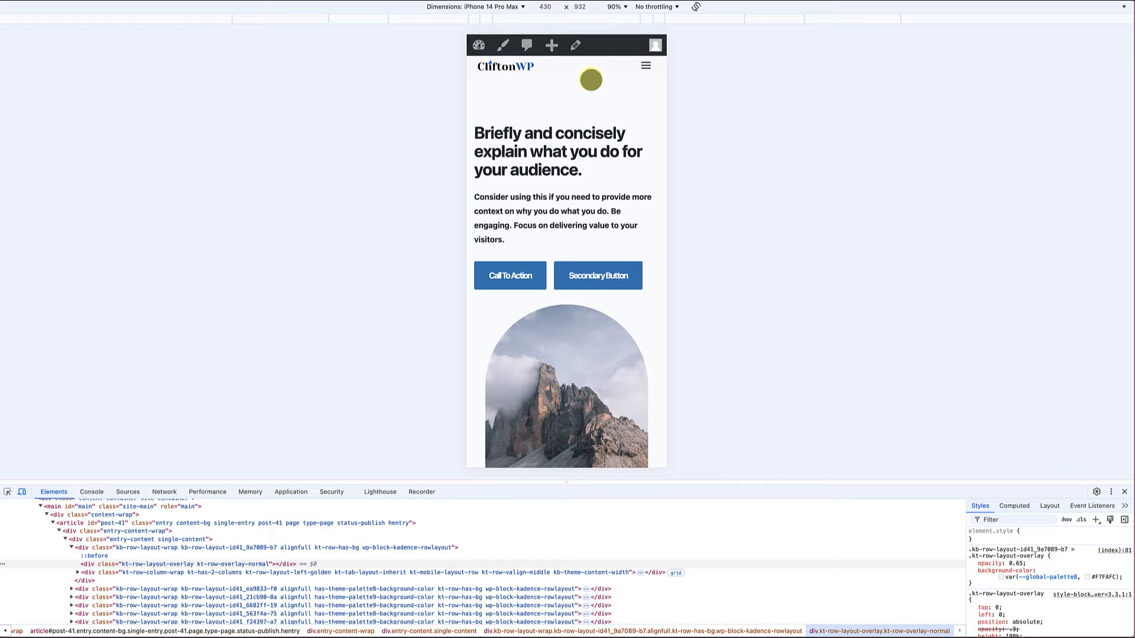
click(639, 70)
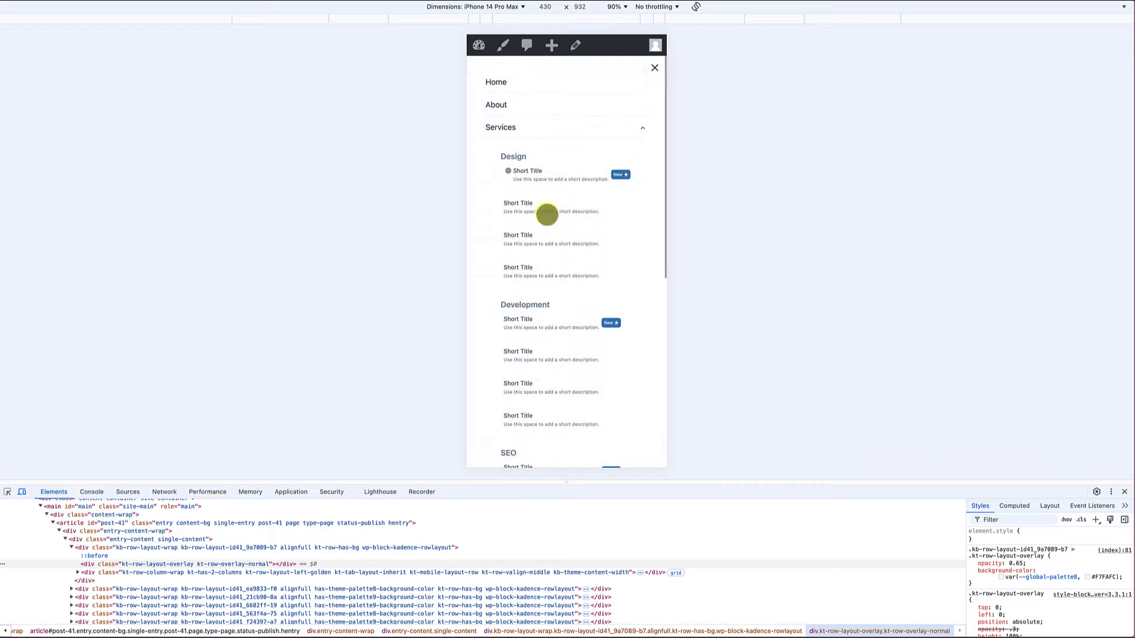
click(643, 130)
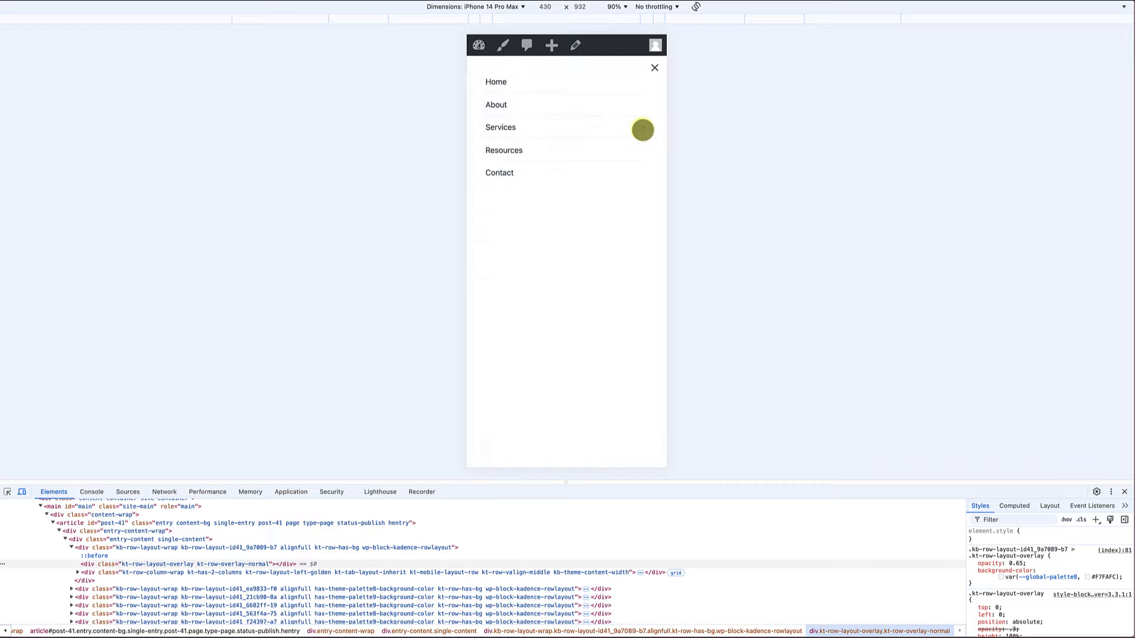
click(643, 129)
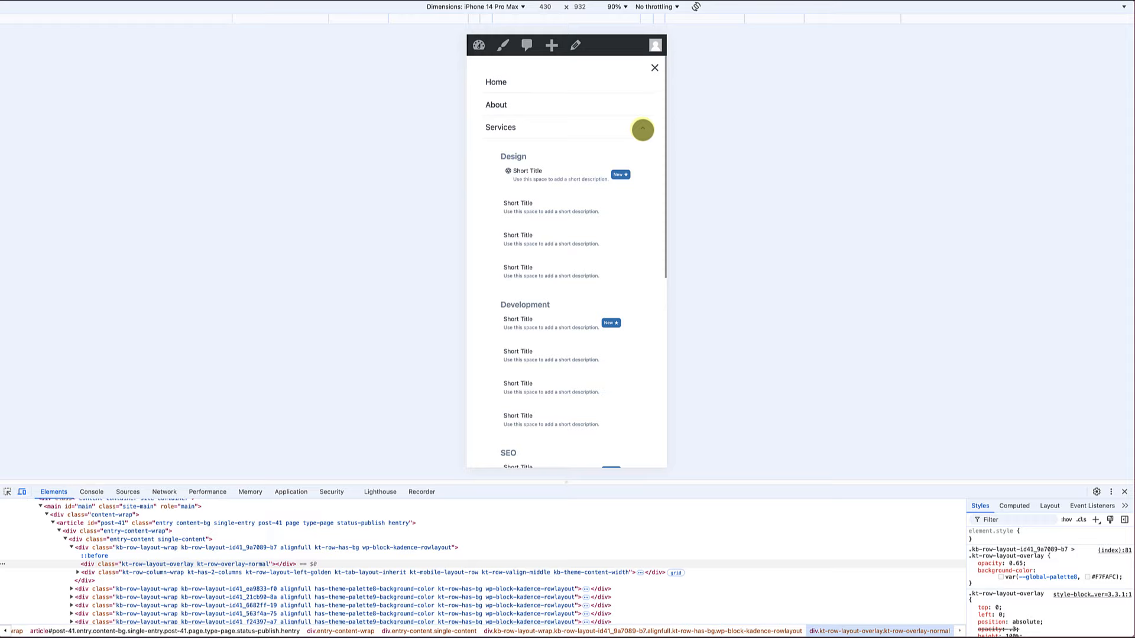
click(643, 129)
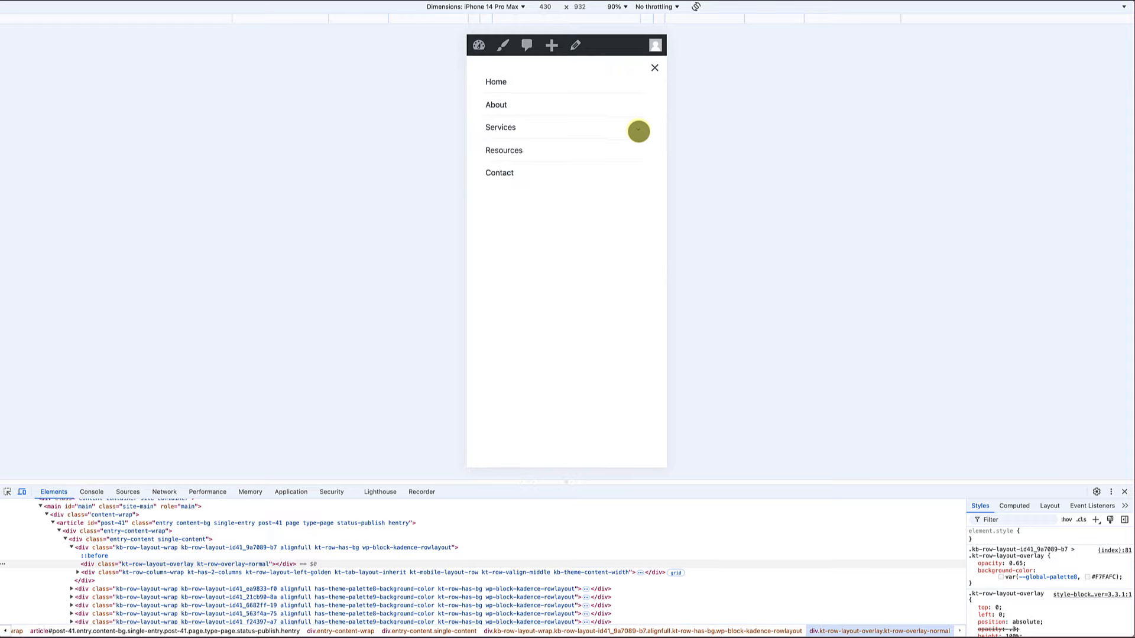
click(638, 131)
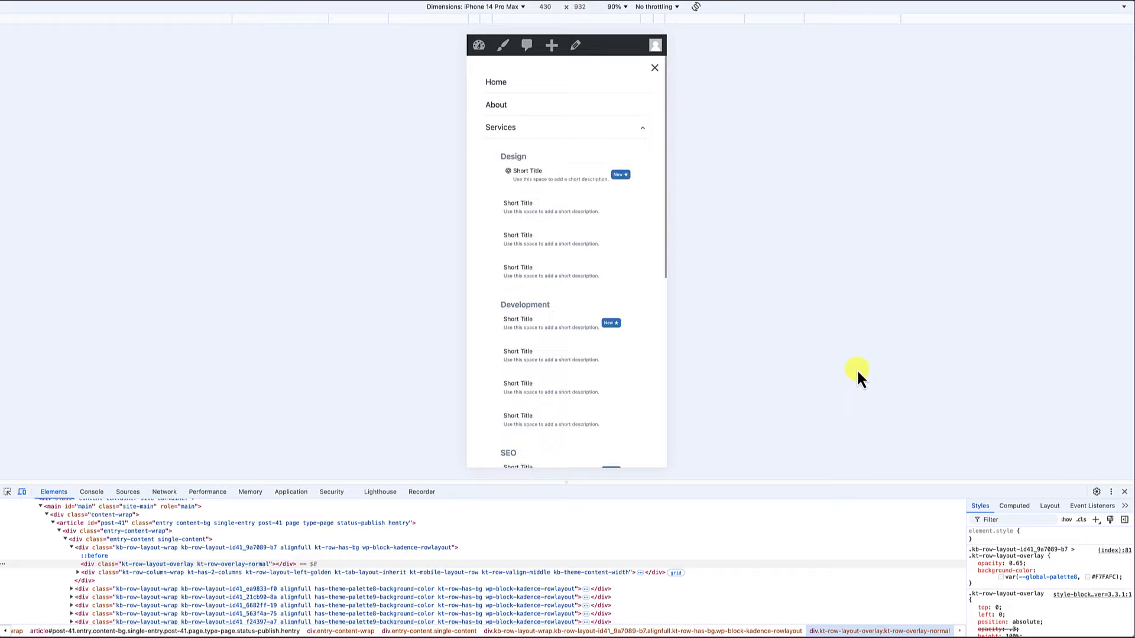
click(1124, 493)
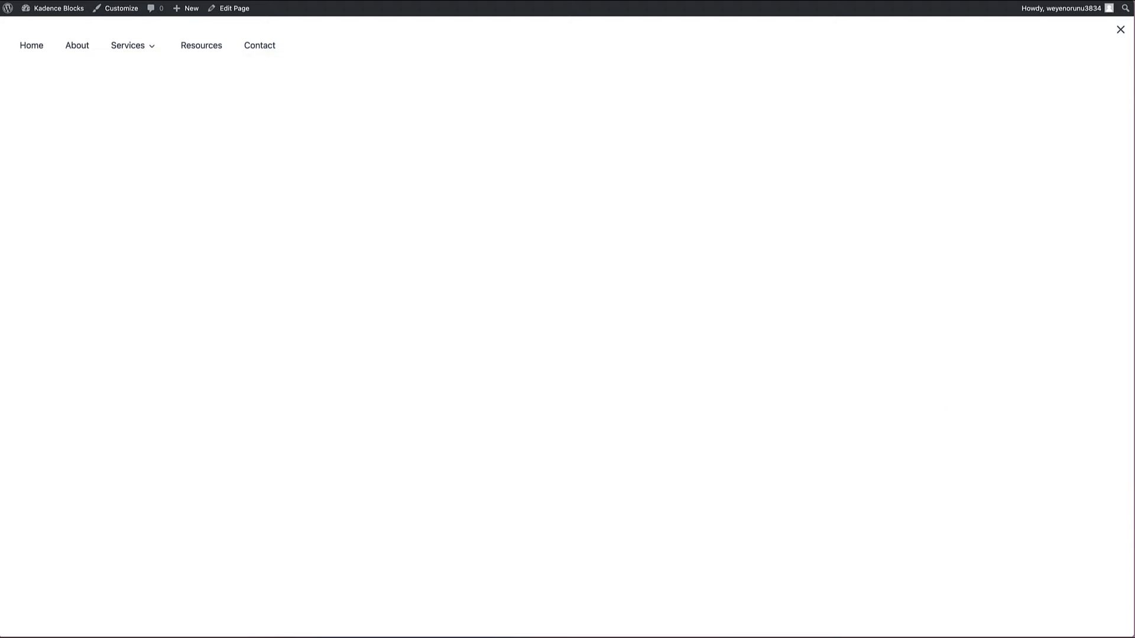
key(super+r)
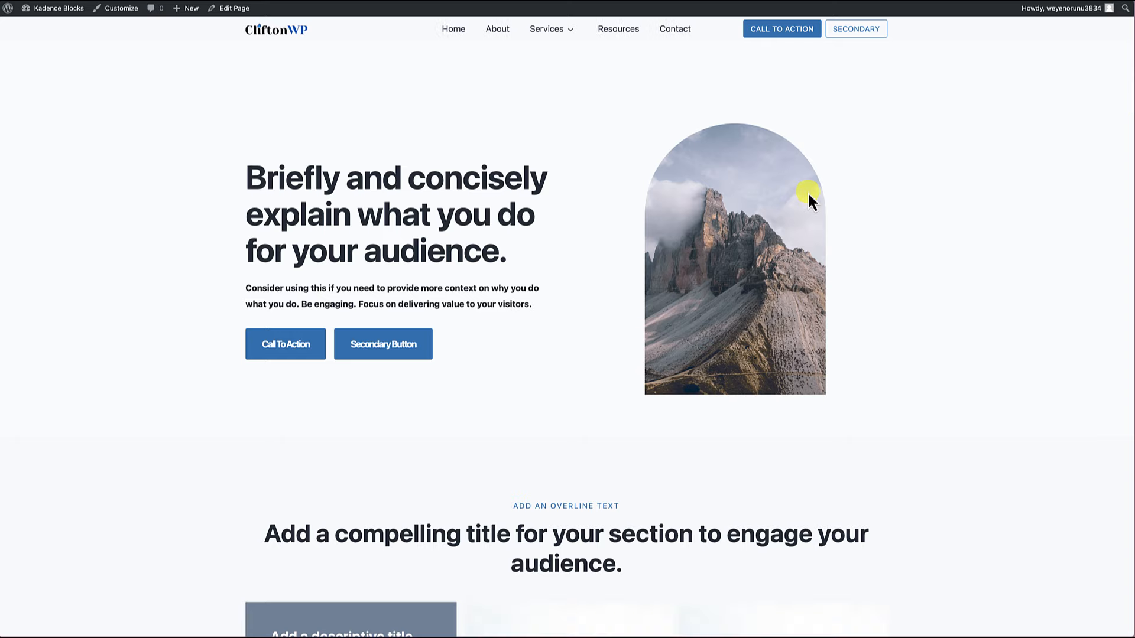
- Return to the Kadence headers list in the dashboard and open Custom Header Mega Menu for editing
mouse_move(50, 8)
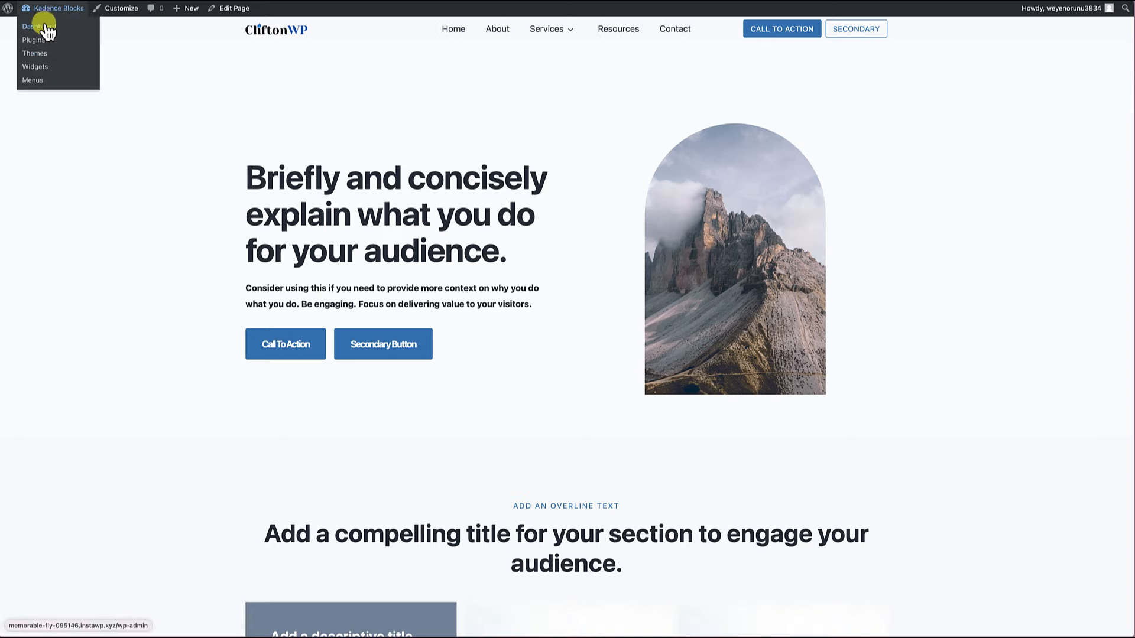
click(45, 28)
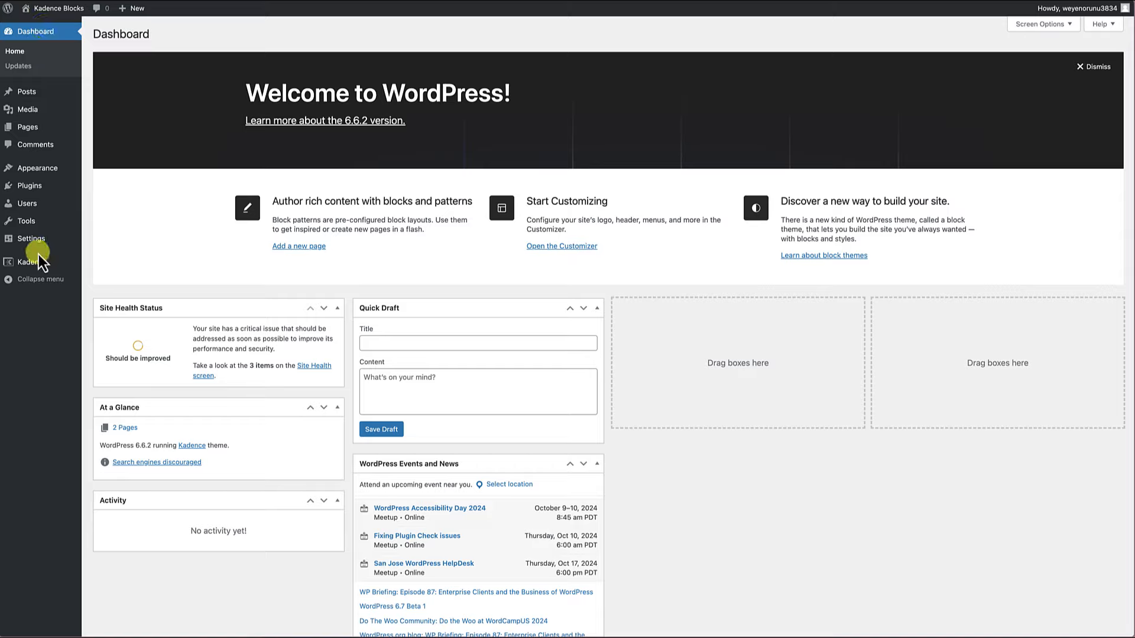
mouse_move(33, 265)
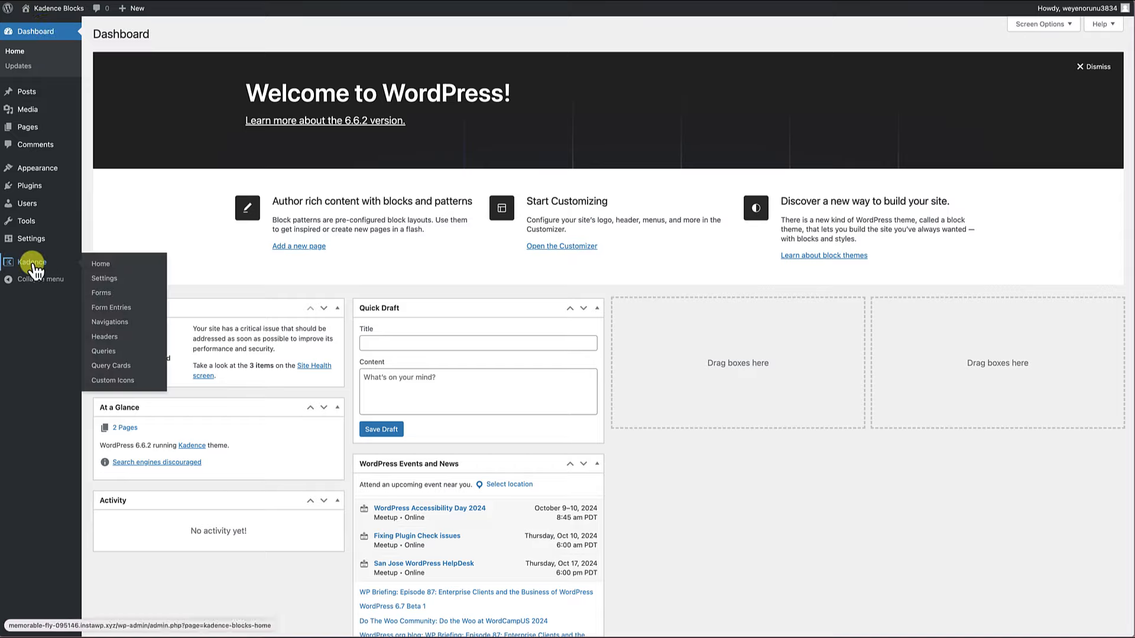
click(105, 337)
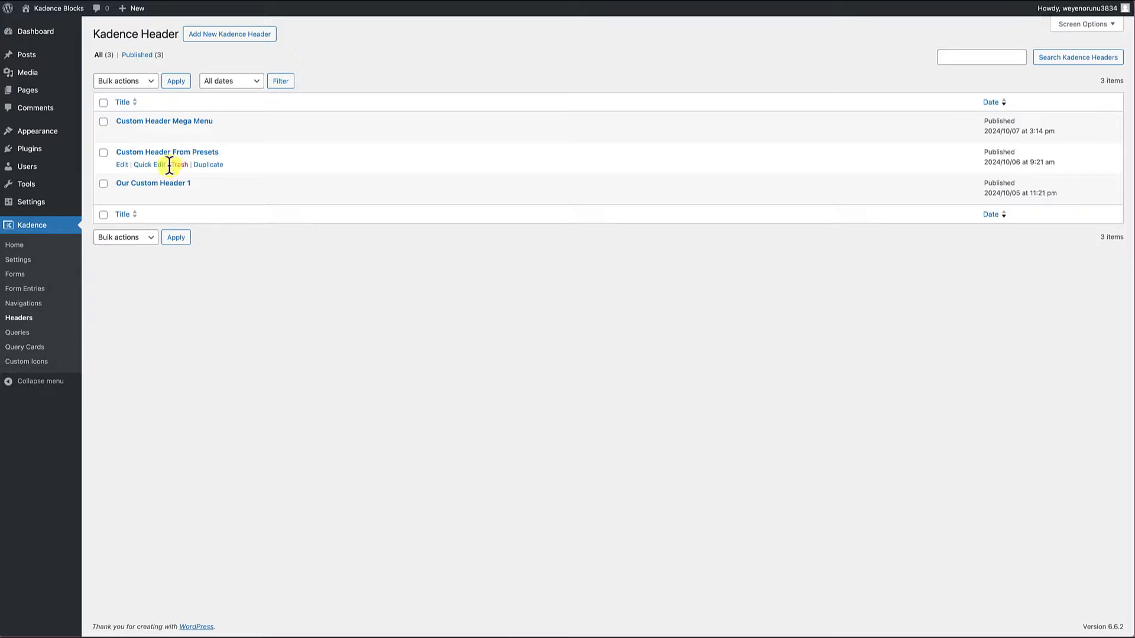
mouse_move(148, 133)
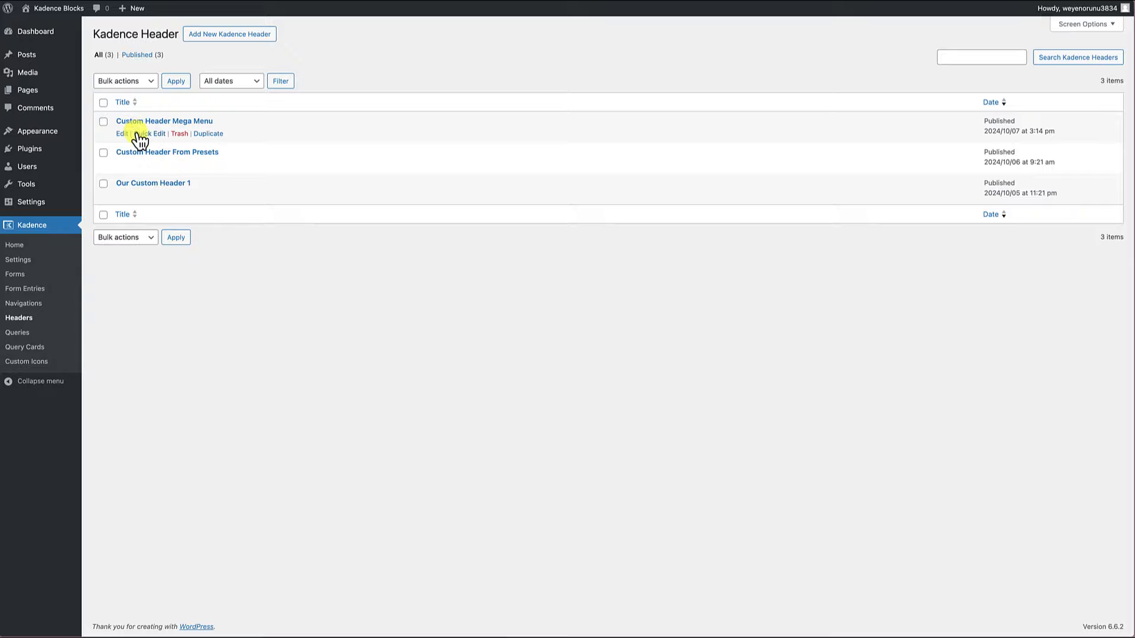
click(122, 135)
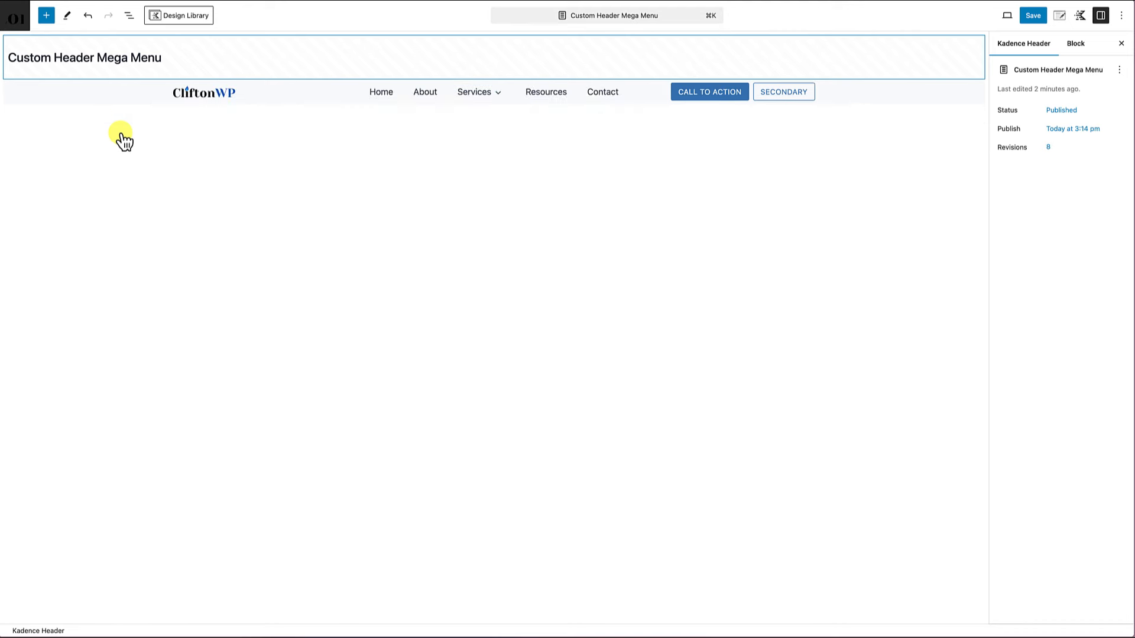
- Delete the Secondary button from the header, keeping the Call to Action button
click(746, 102)
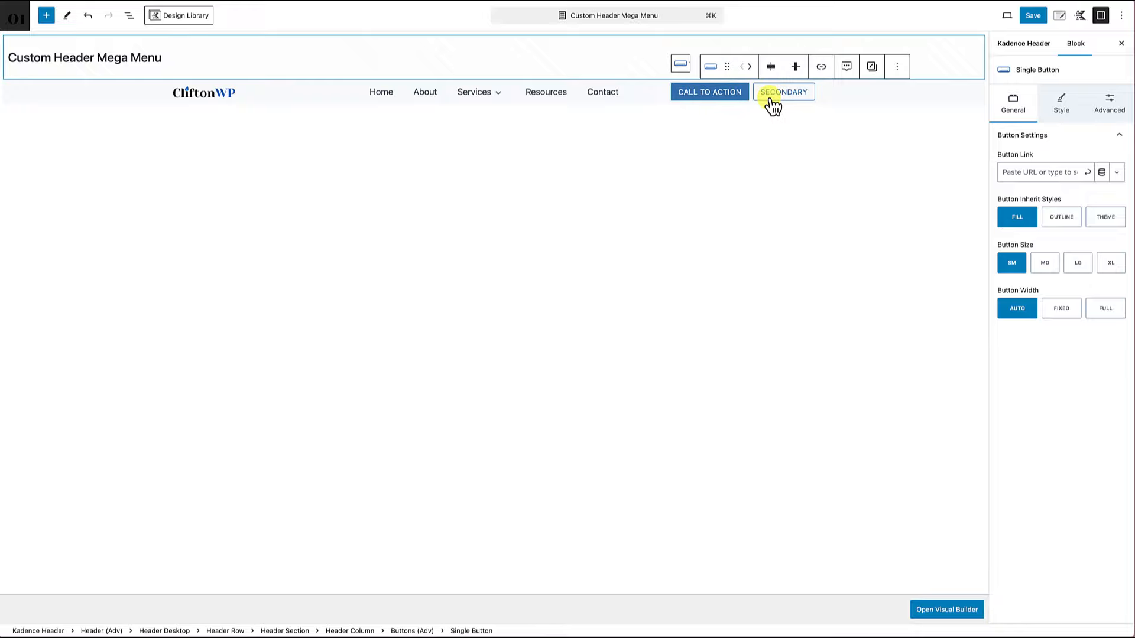
click(771, 101)
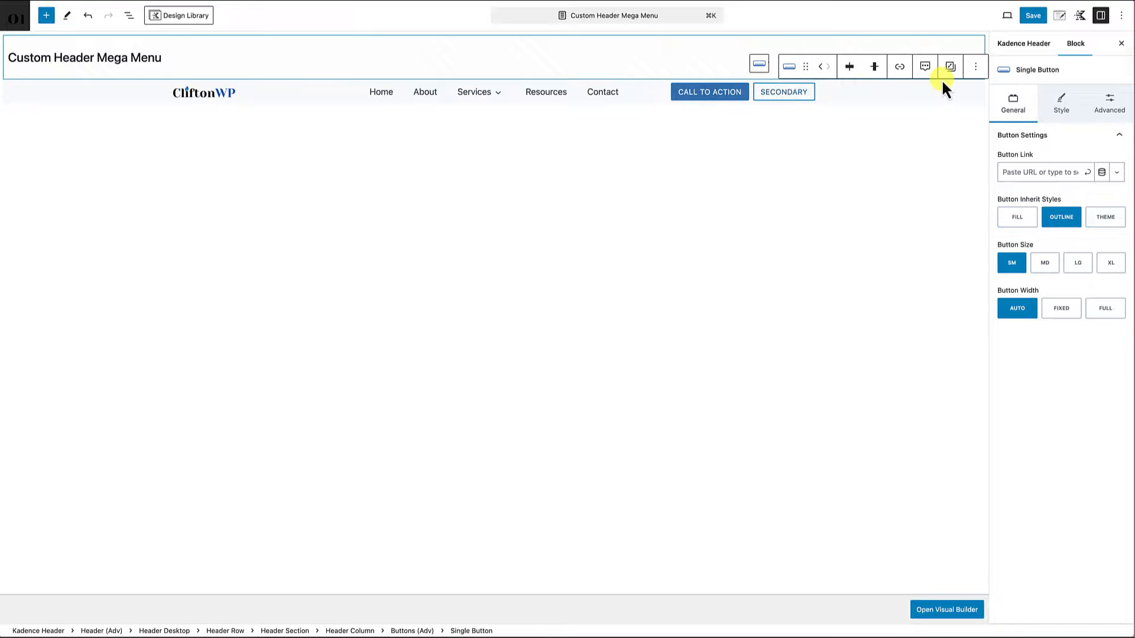
click(976, 68)
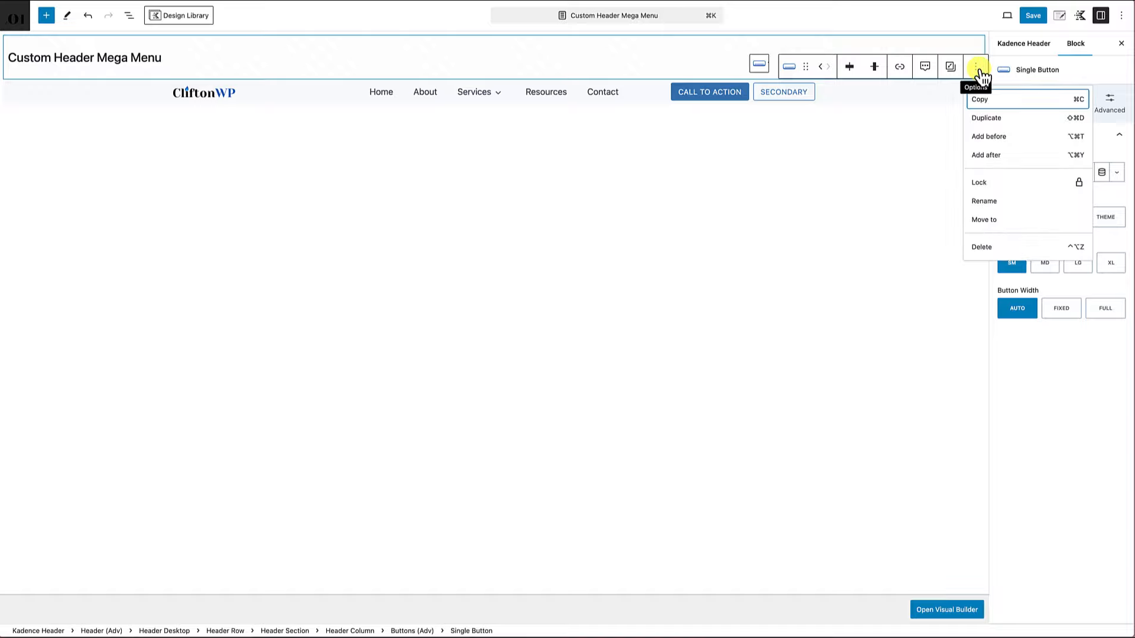
click(983, 247)
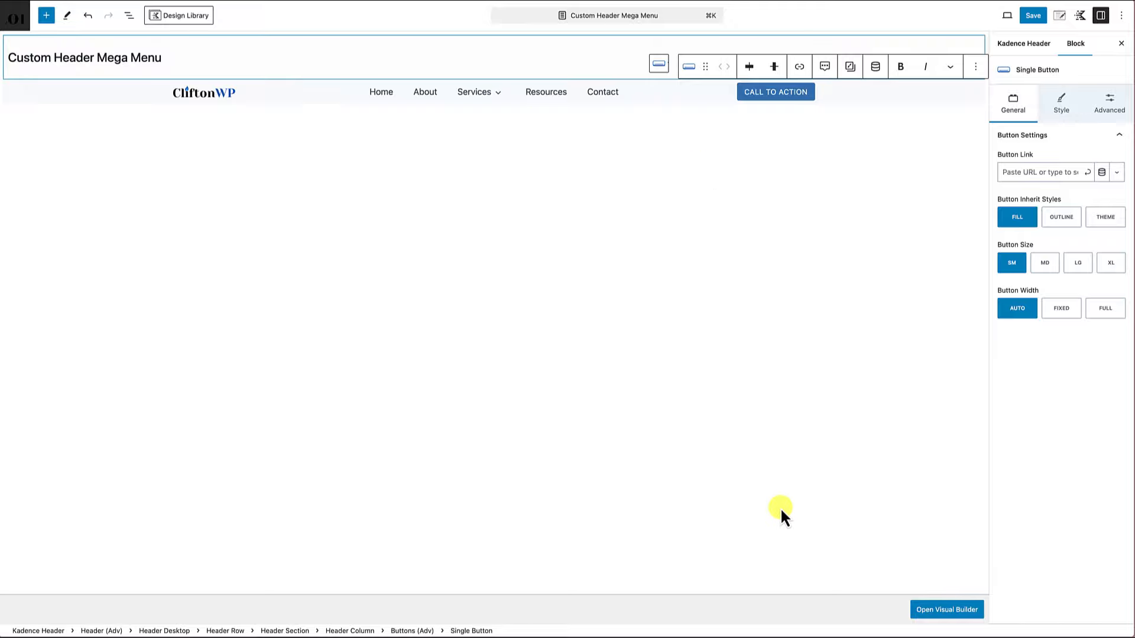
- Open the visual builder and add a Search (Adv) block after the buttons in the desktop header's middle row
click(947, 609)
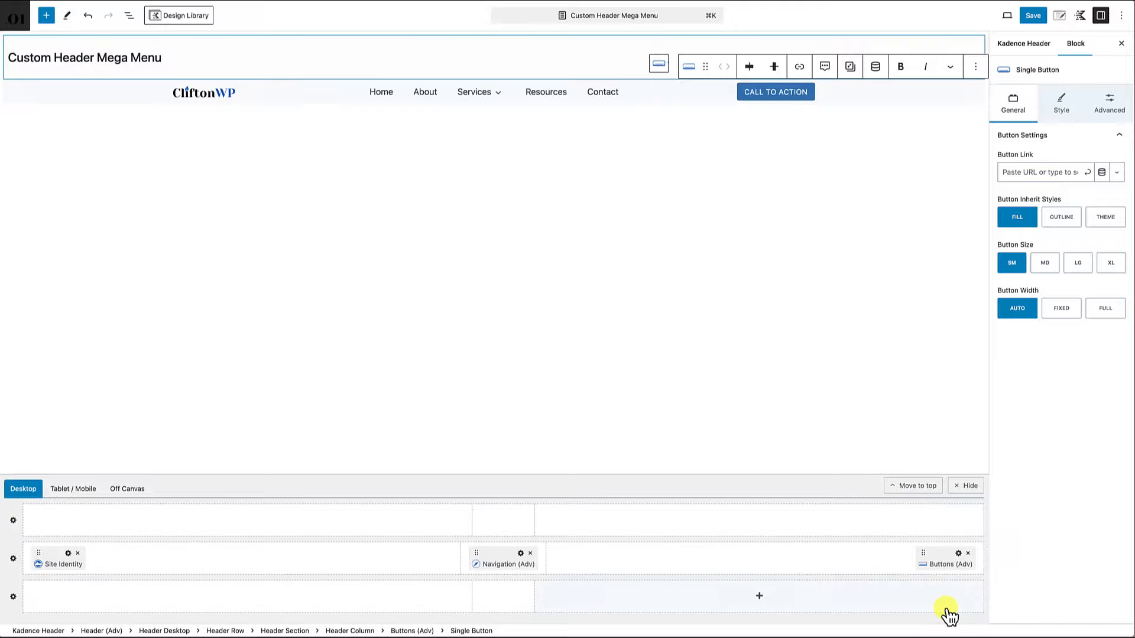
click(786, 560)
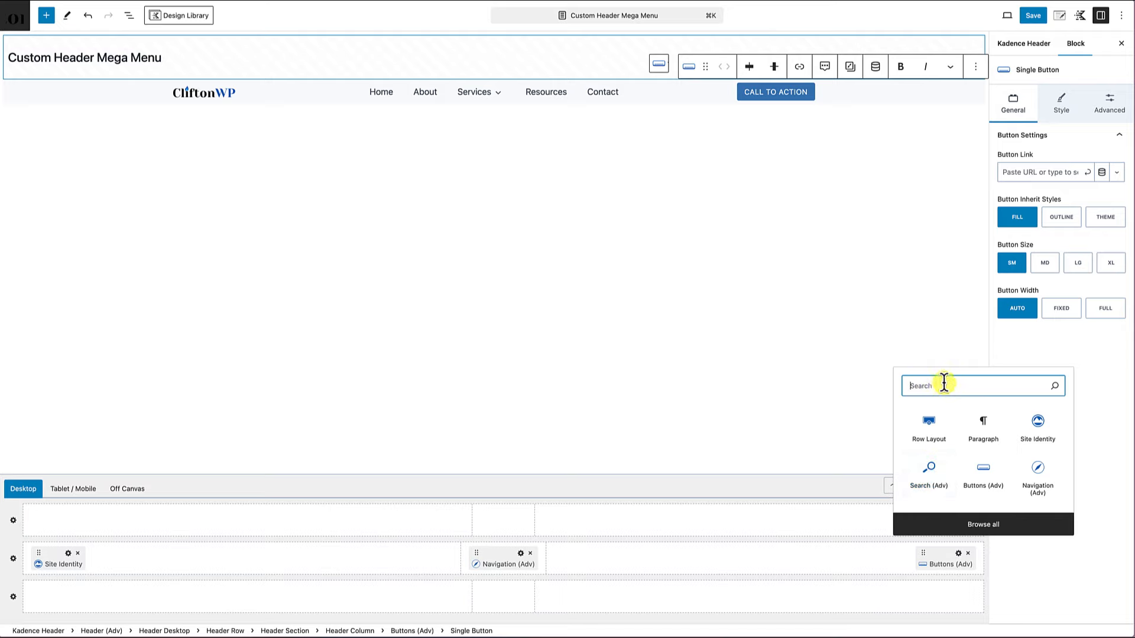
click(929, 479)
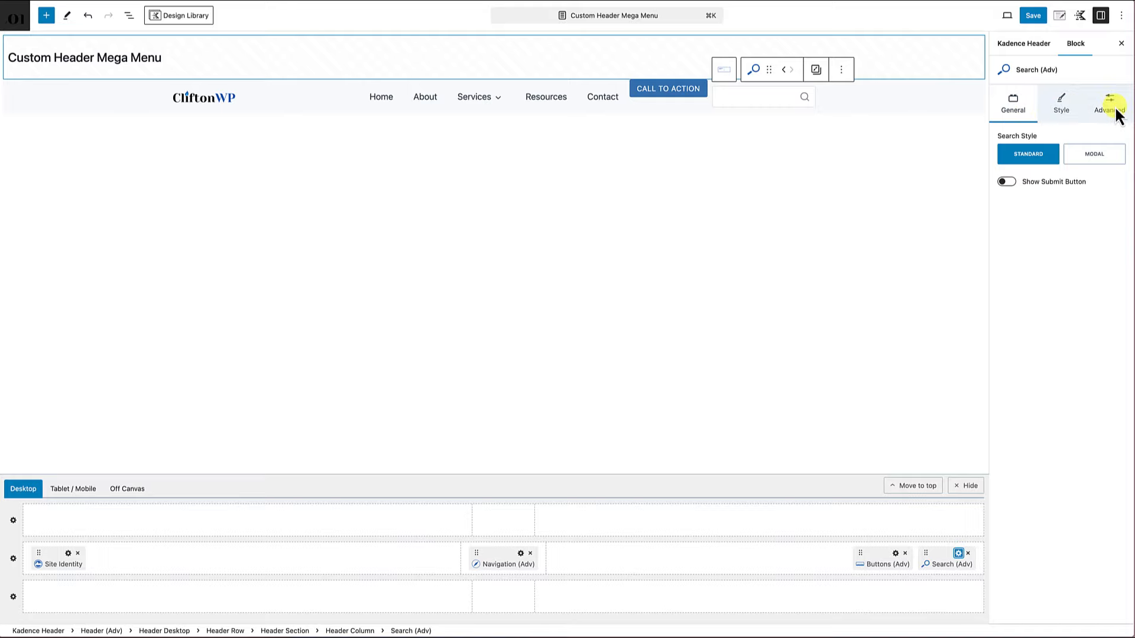
- Try the search block's Modal style with its preview and the submit button option, returning to Standard without a submit button
click(1014, 155)
click(1037, 159)
click(1086, 158)
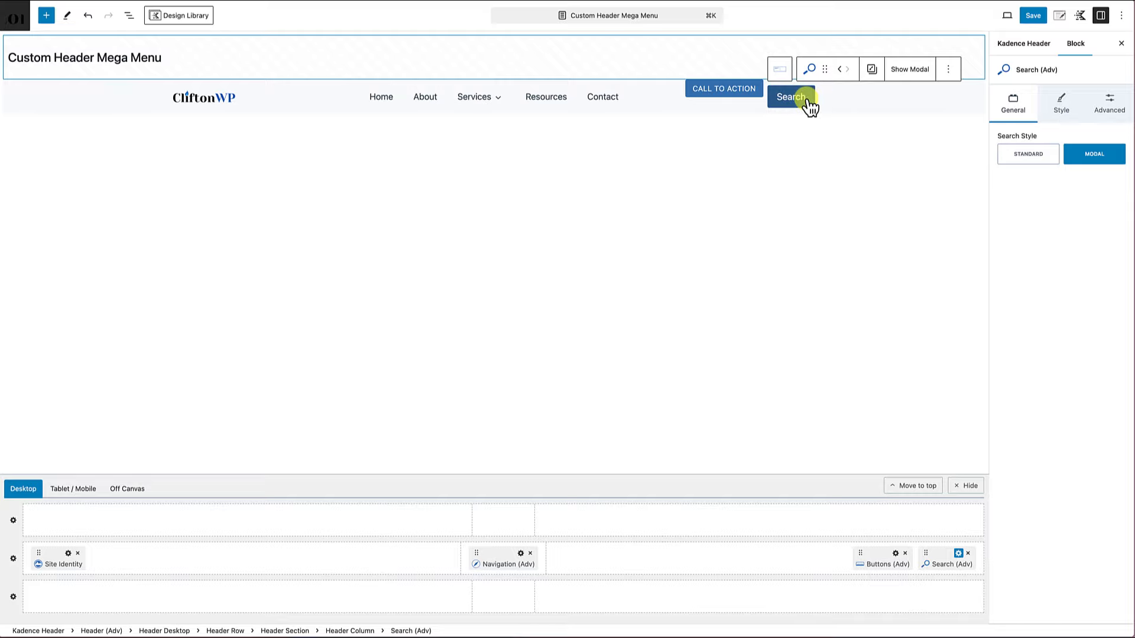
click(913, 71)
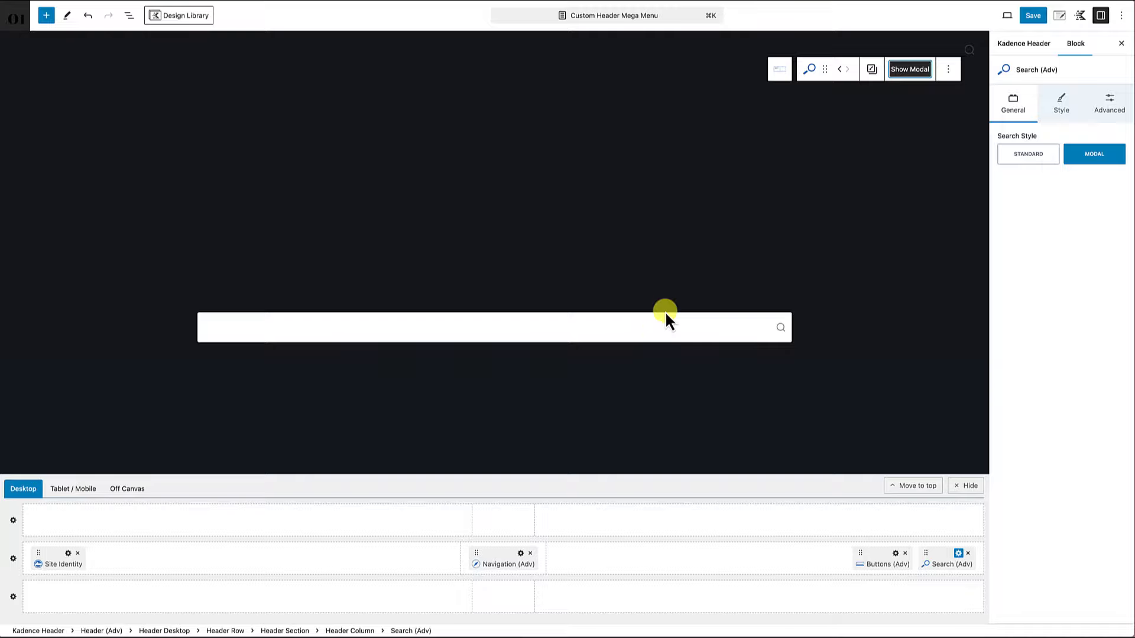
click(914, 72)
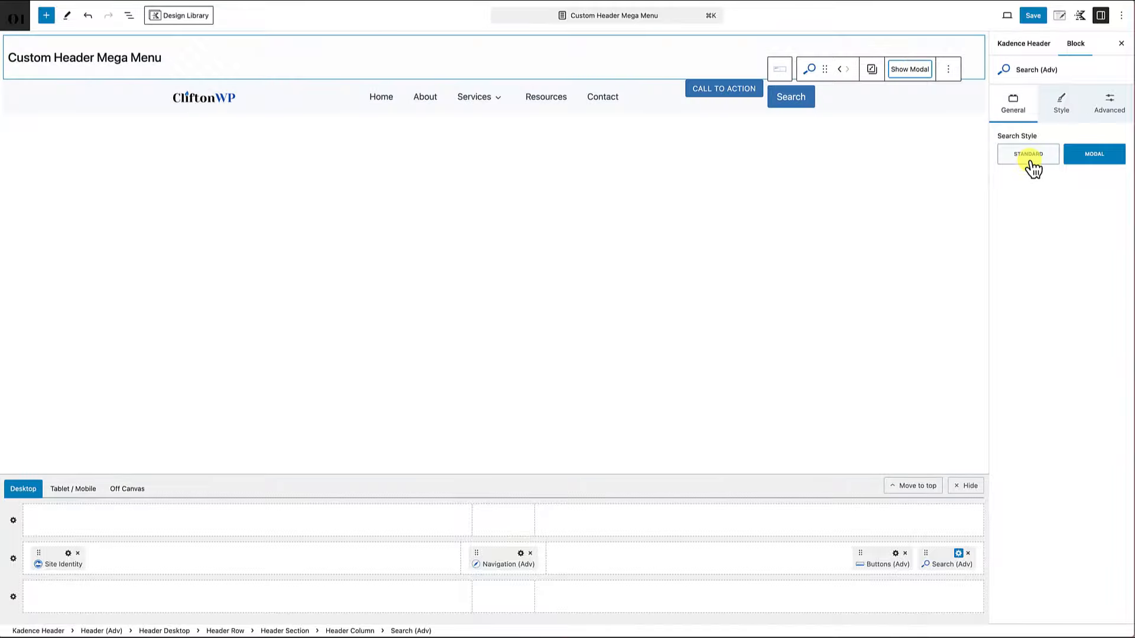
click(1031, 163)
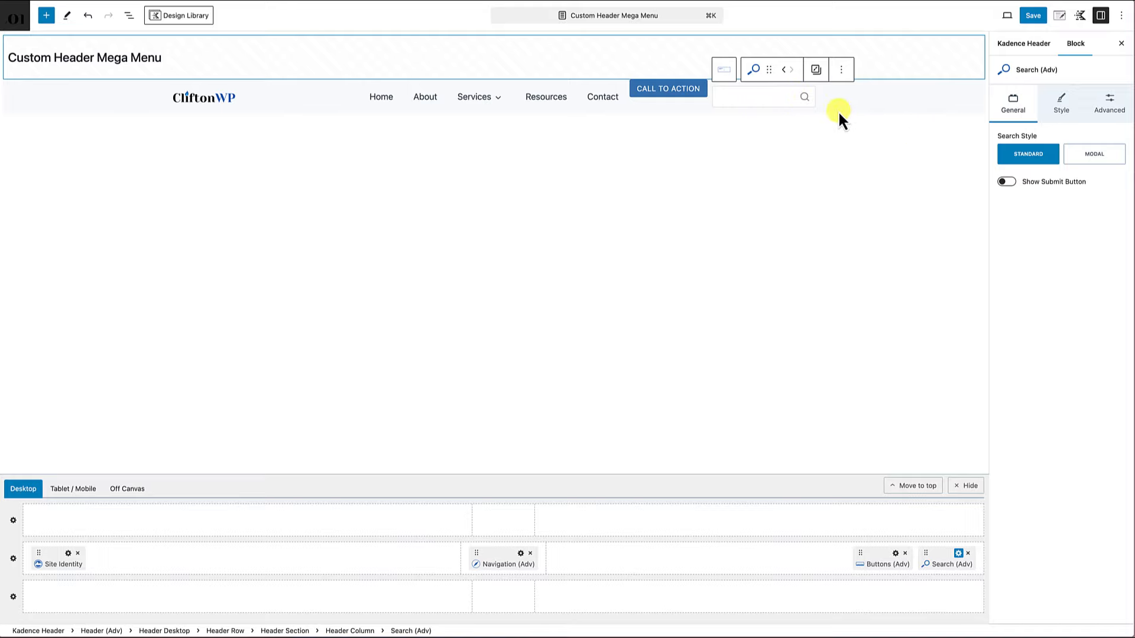
click(1007, 182)
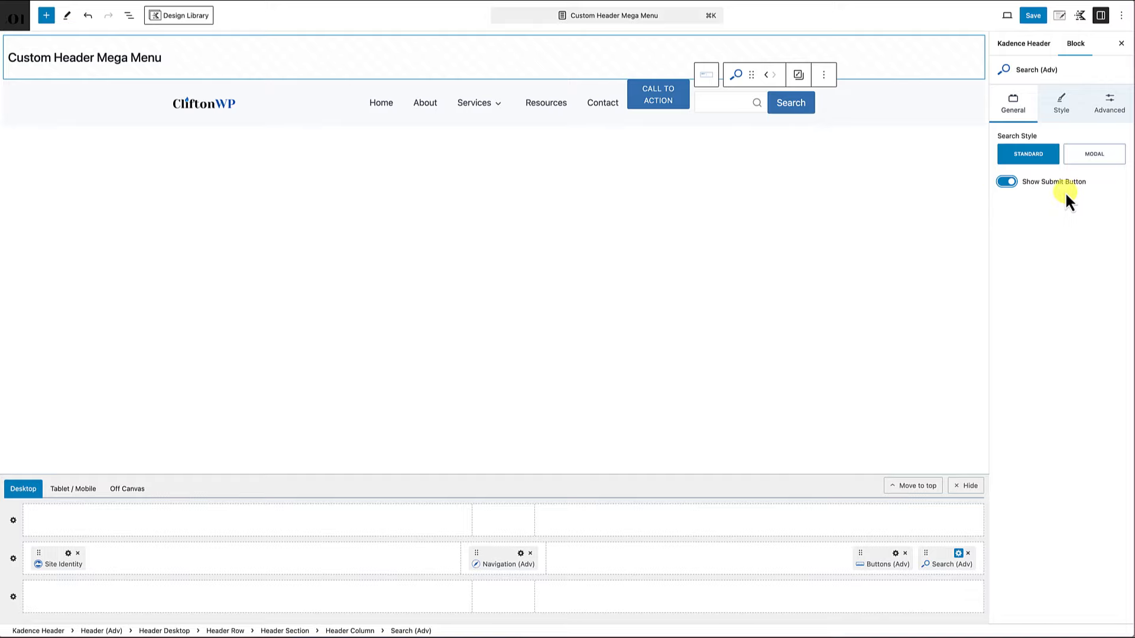
click(1010, 187)
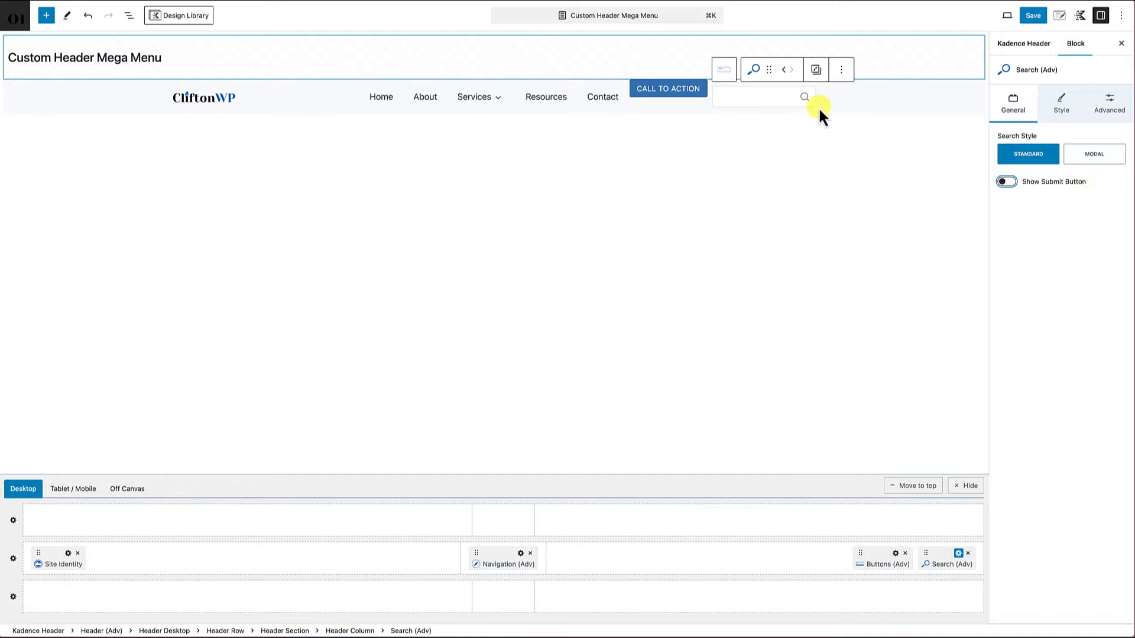
- Give the search input one linked border radius of 50 px for all corners
click(1061, 109)
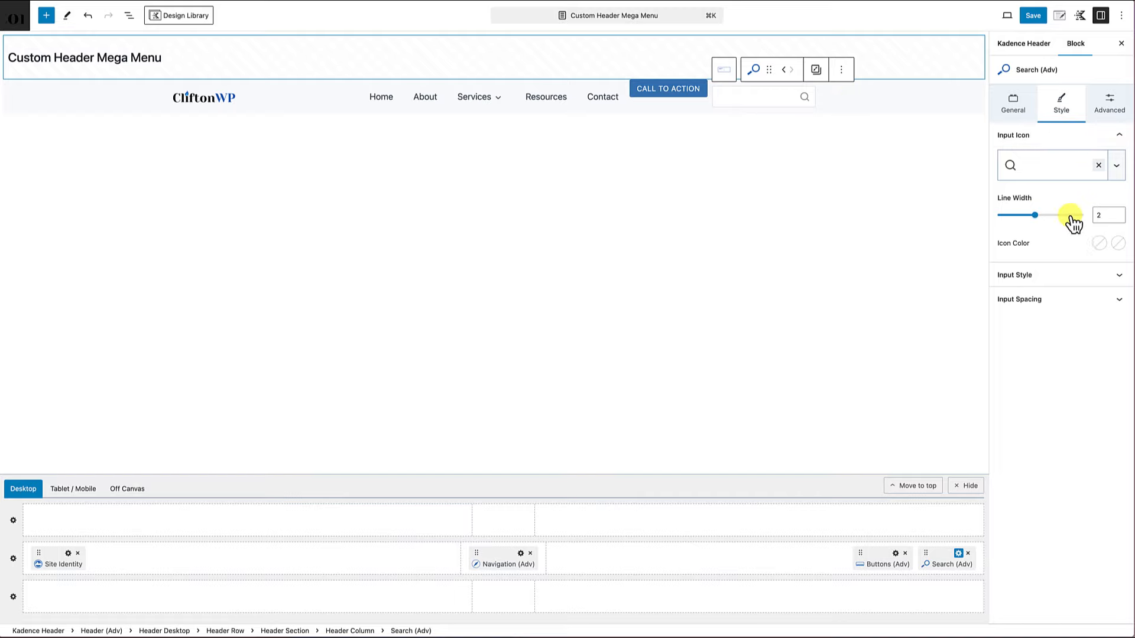
click(1036, 282)
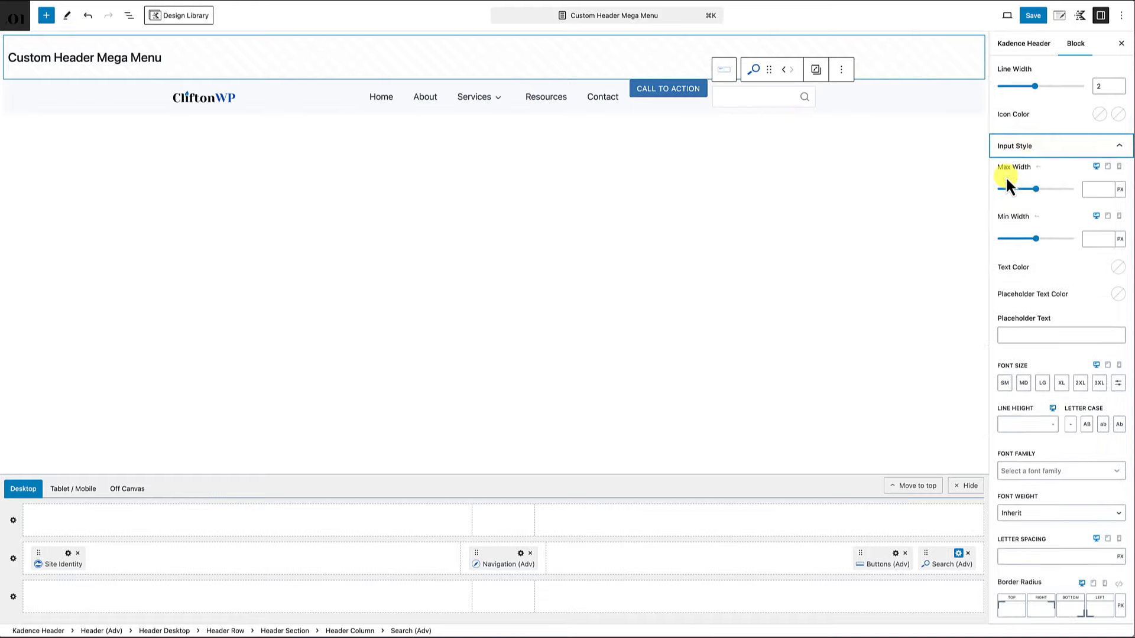
scroll(1030, 295, down, 5)
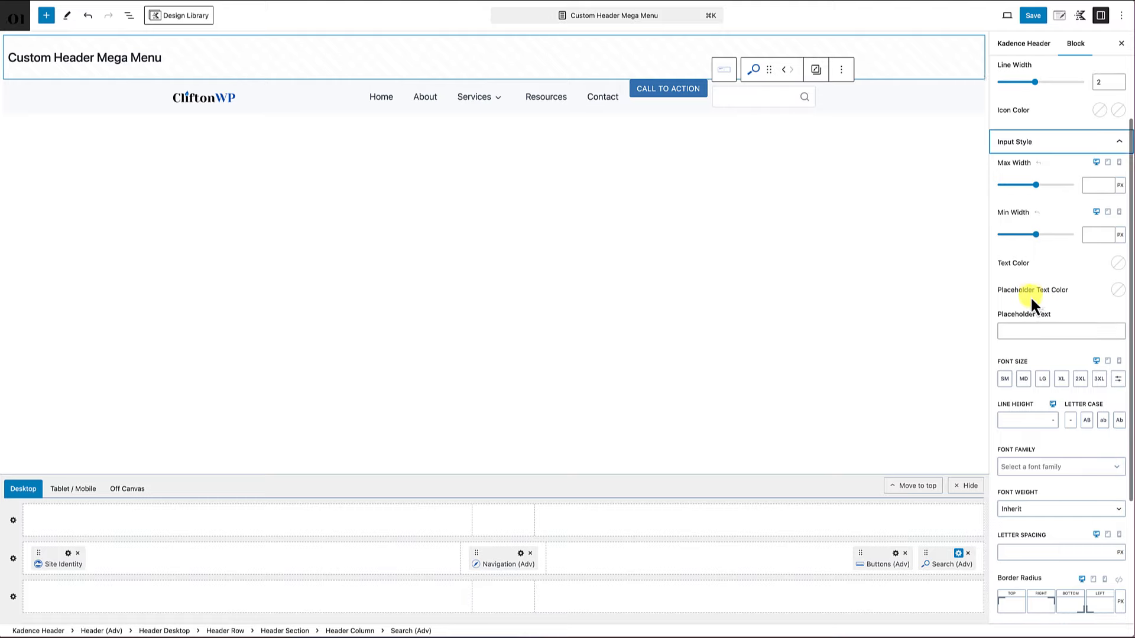
scroll(1030, 296, down, 1)
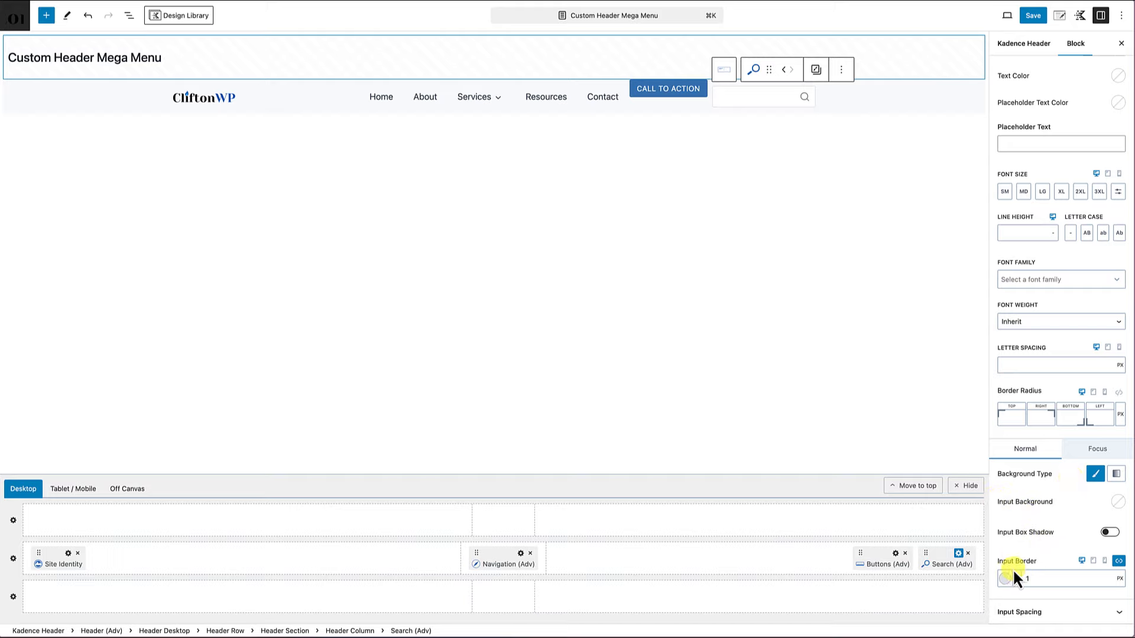
click(1120, 398)
click(1085, 418)
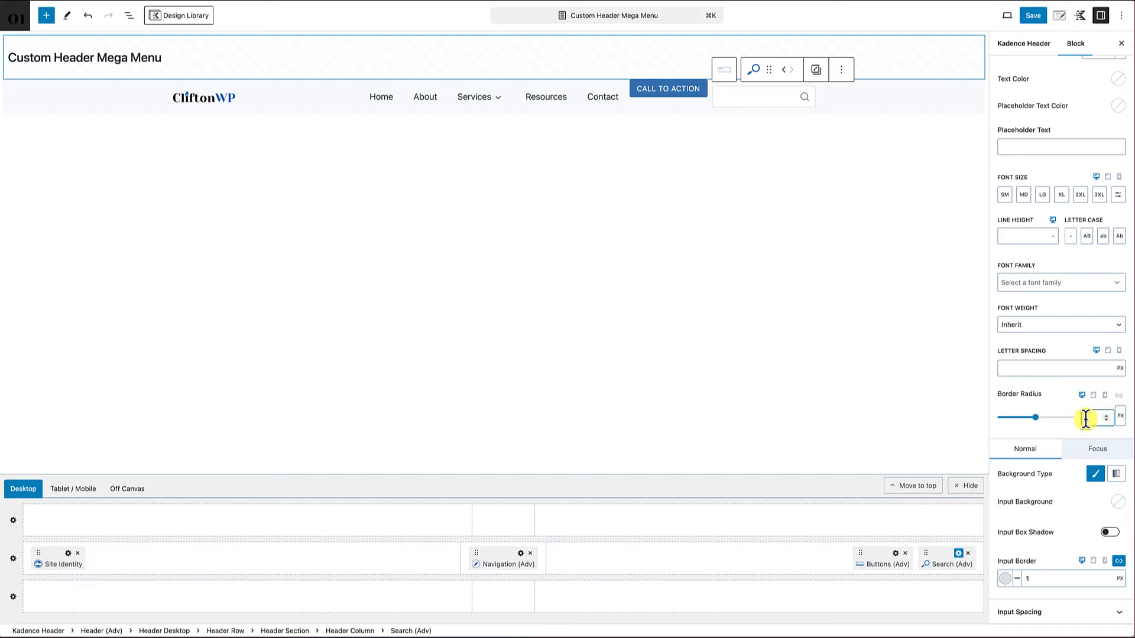
text(10)
- Set the search input's placeholder text to "Search Here..."
scroll(1048, 330, up, 2)
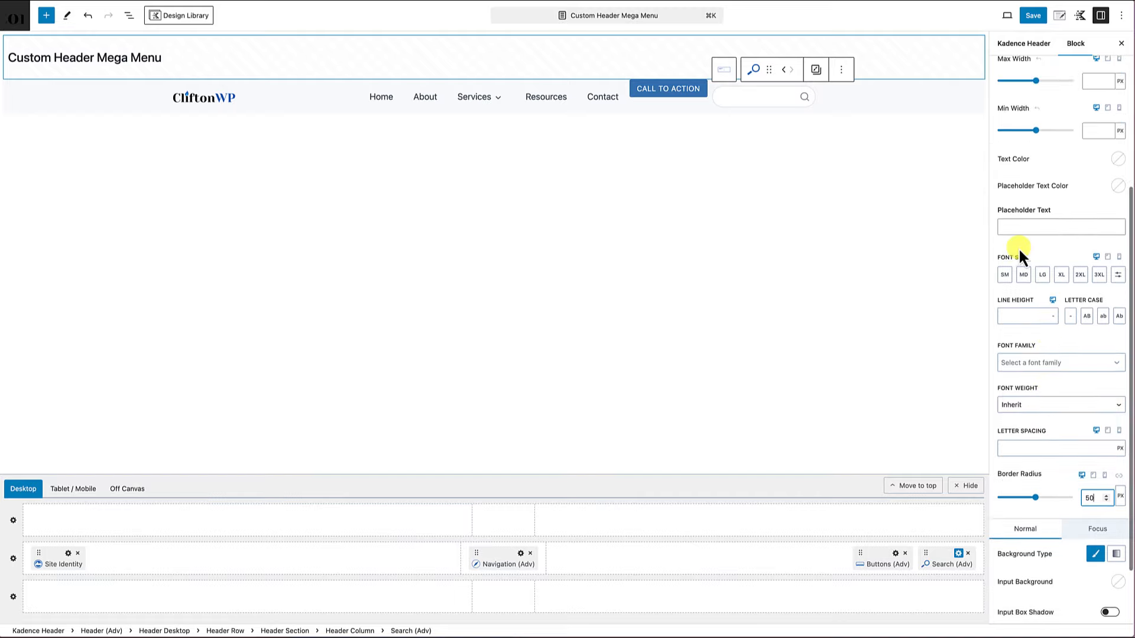
click(1018, 228)
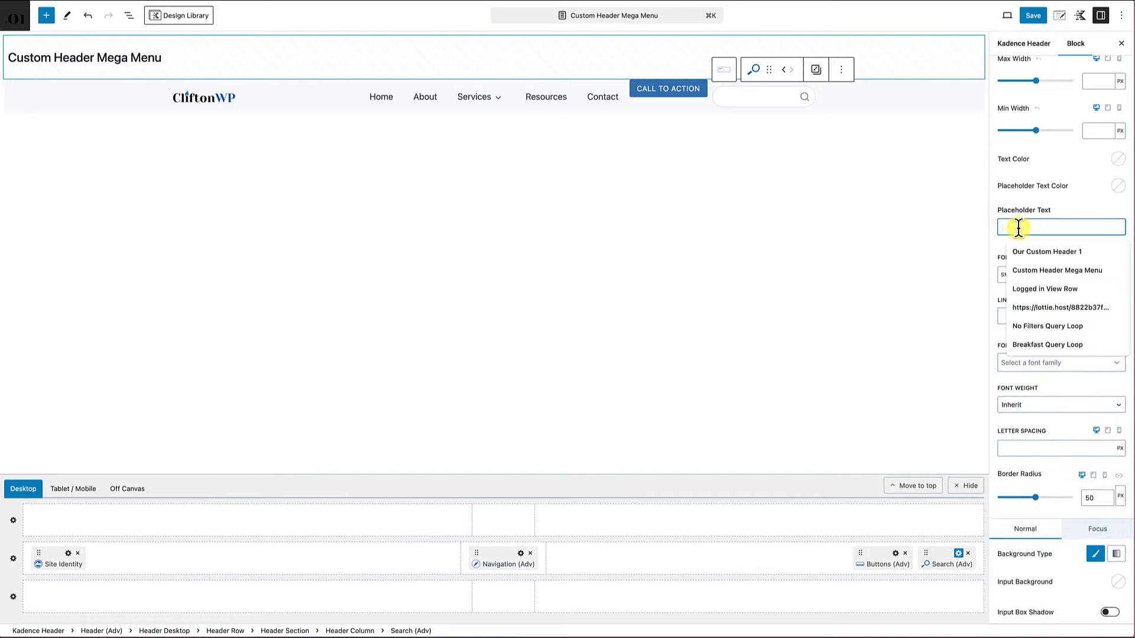
text(Search)
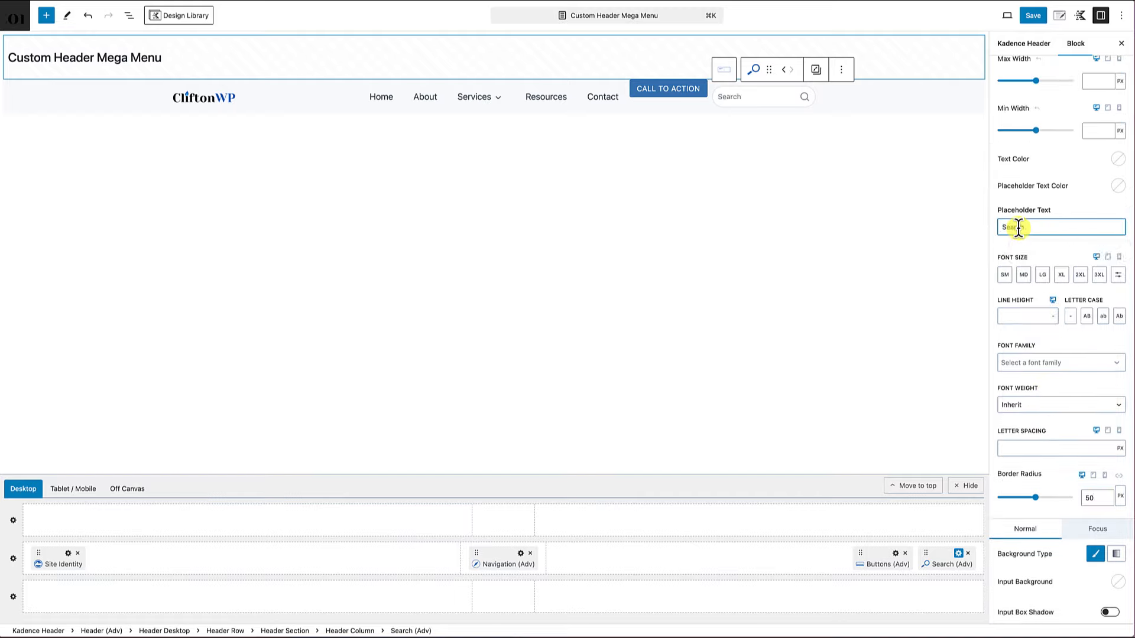
text( Here...)
- Try None for the search input's top and bottom padding, and set both to XXS
scroll(1064, 224, down, 2)
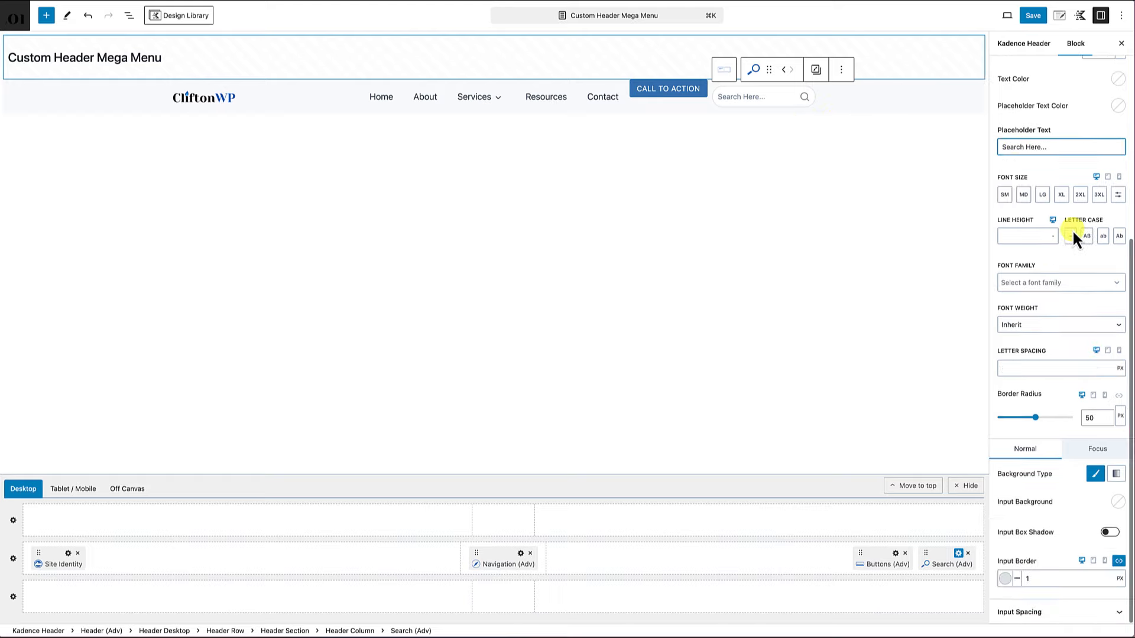
click(1039, 613)
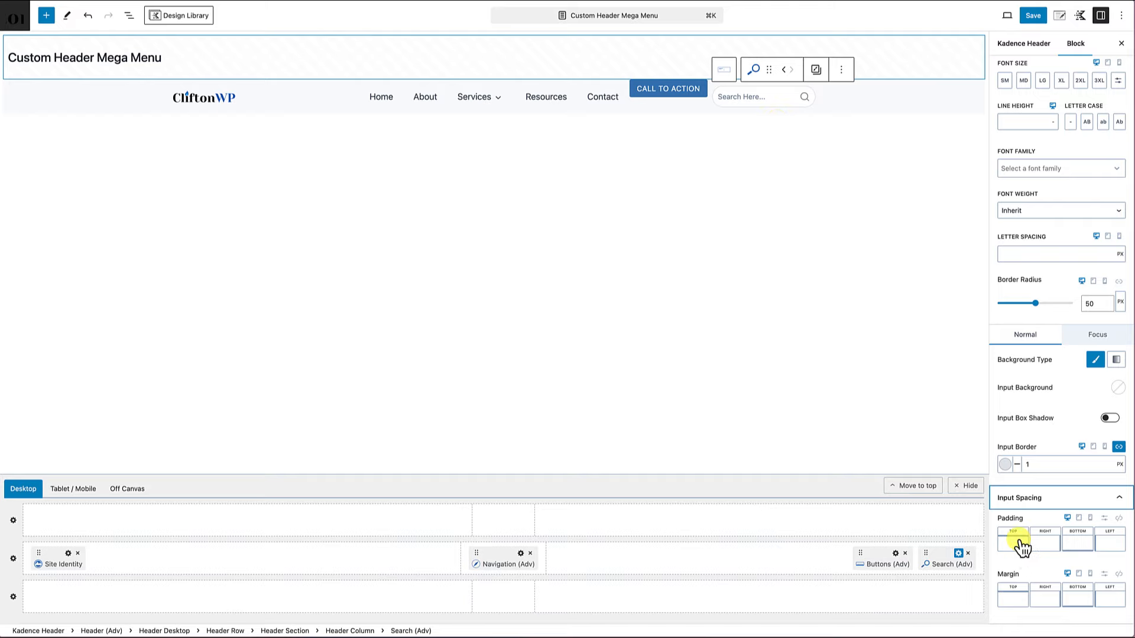
click(1079, 544)
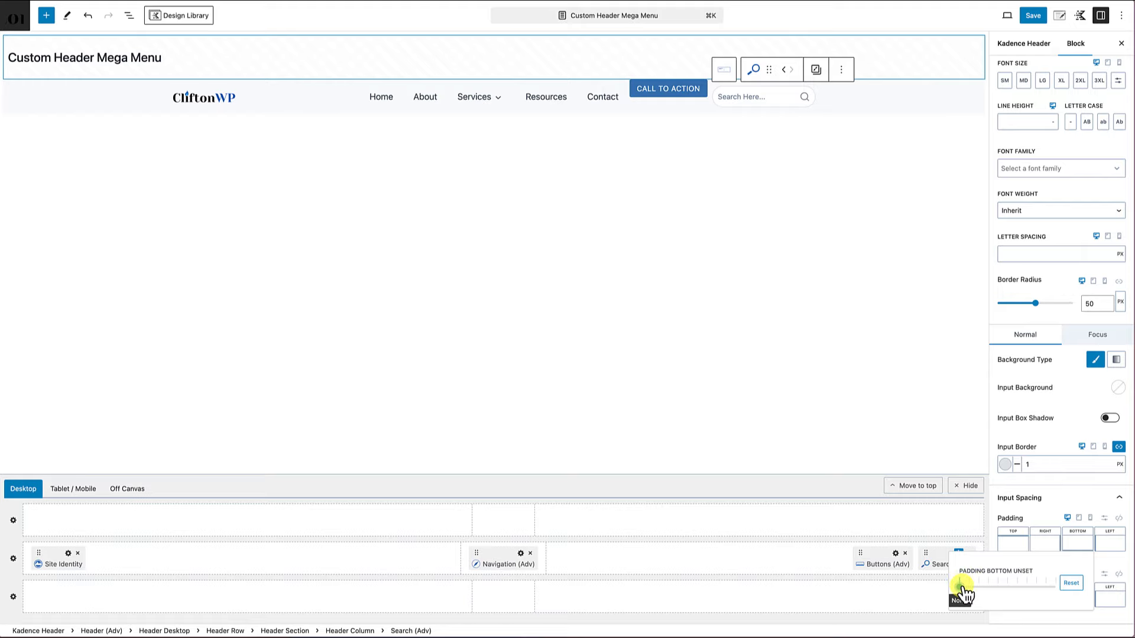
click(959, 587)
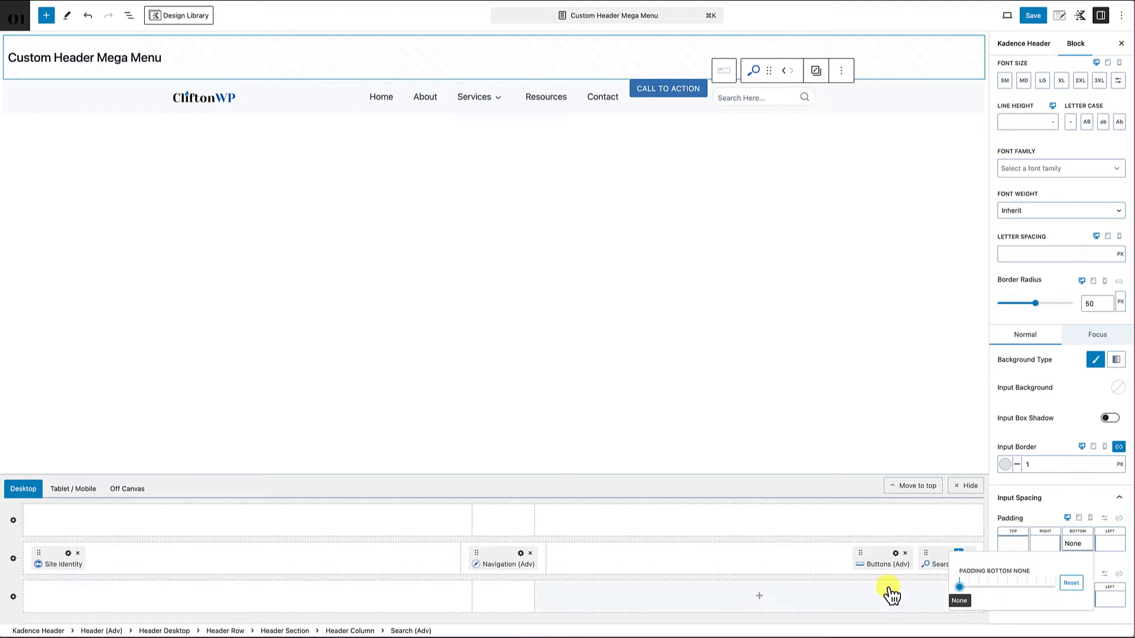
click(1013, 541)
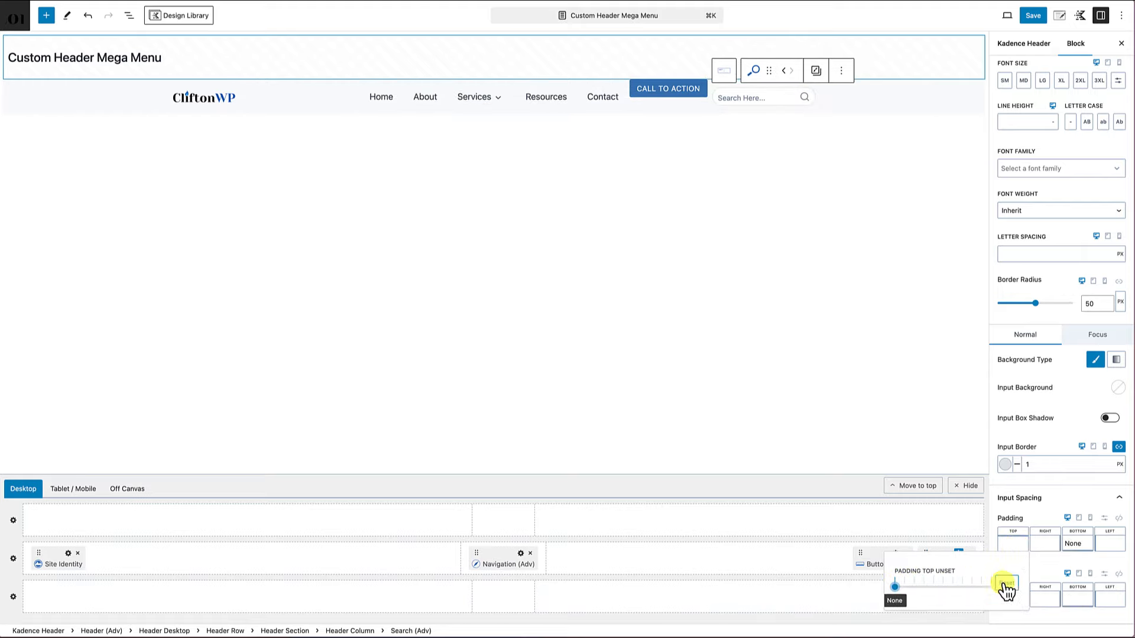
click(896, 587)
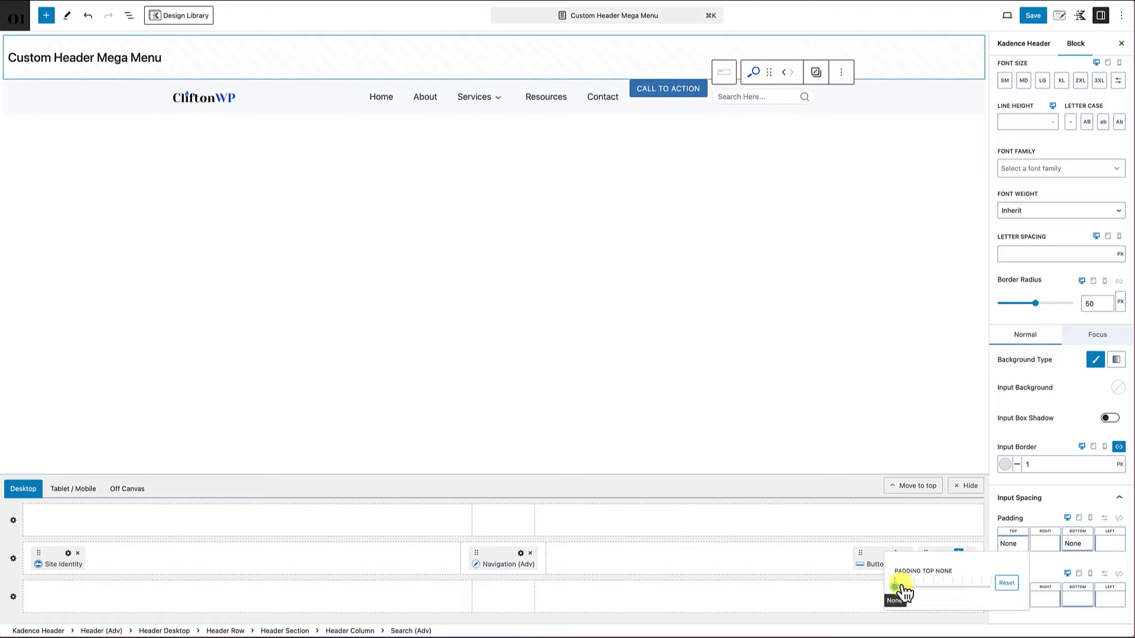
click(904, 588)
click(1076, 542)
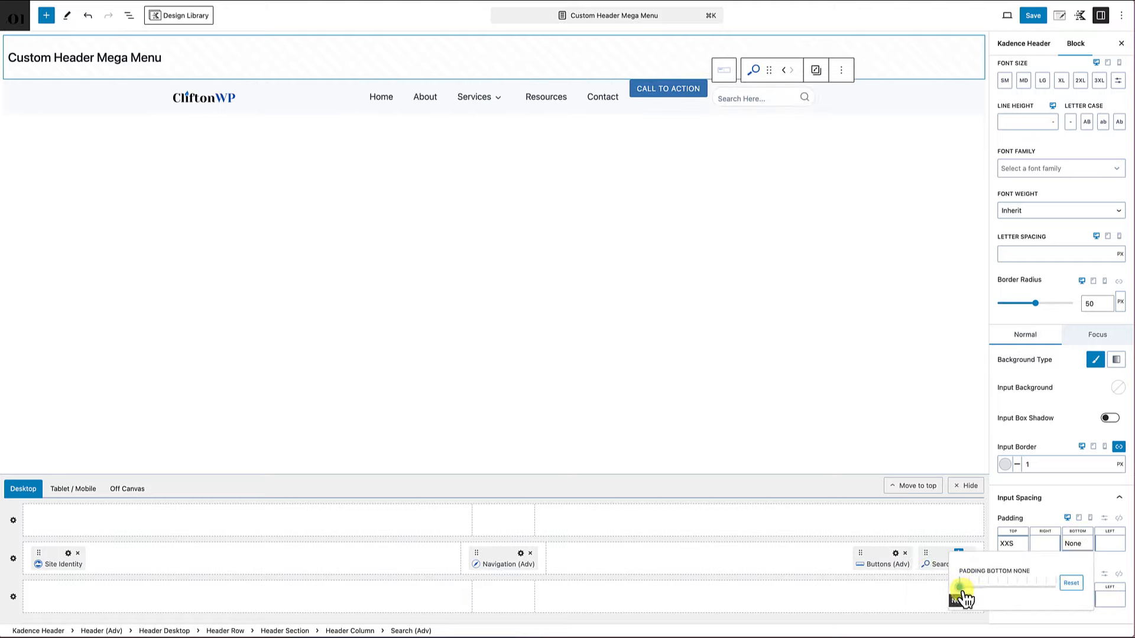
drag(962, 591, 973, 591)
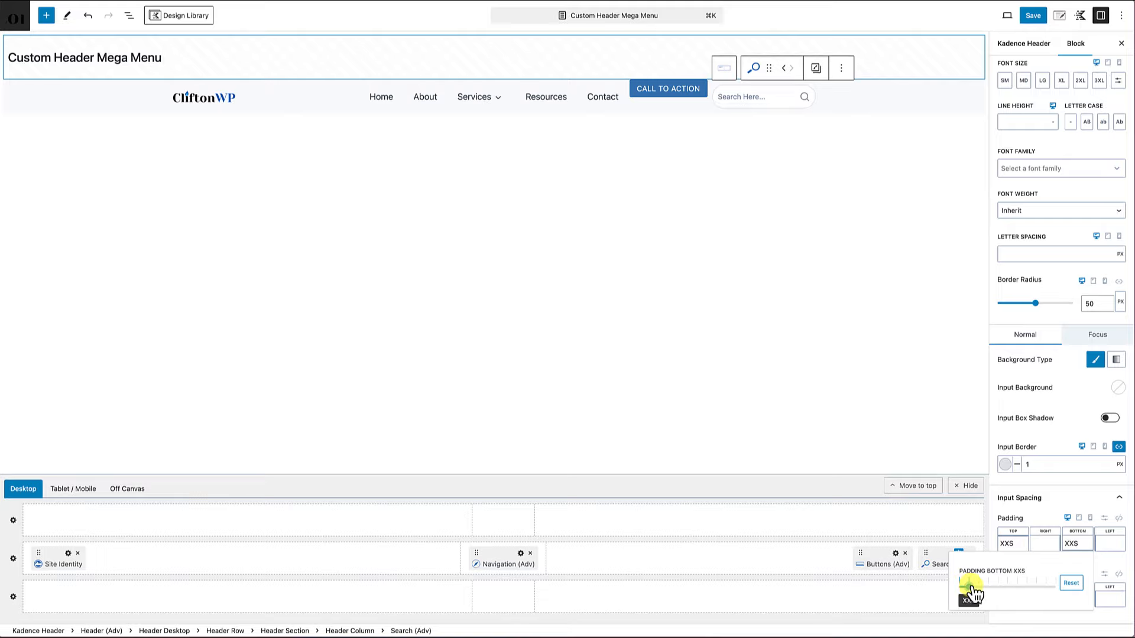
- Switch the search input's padding to custom values and set top and bottom to 4 px
click(1105, 520)
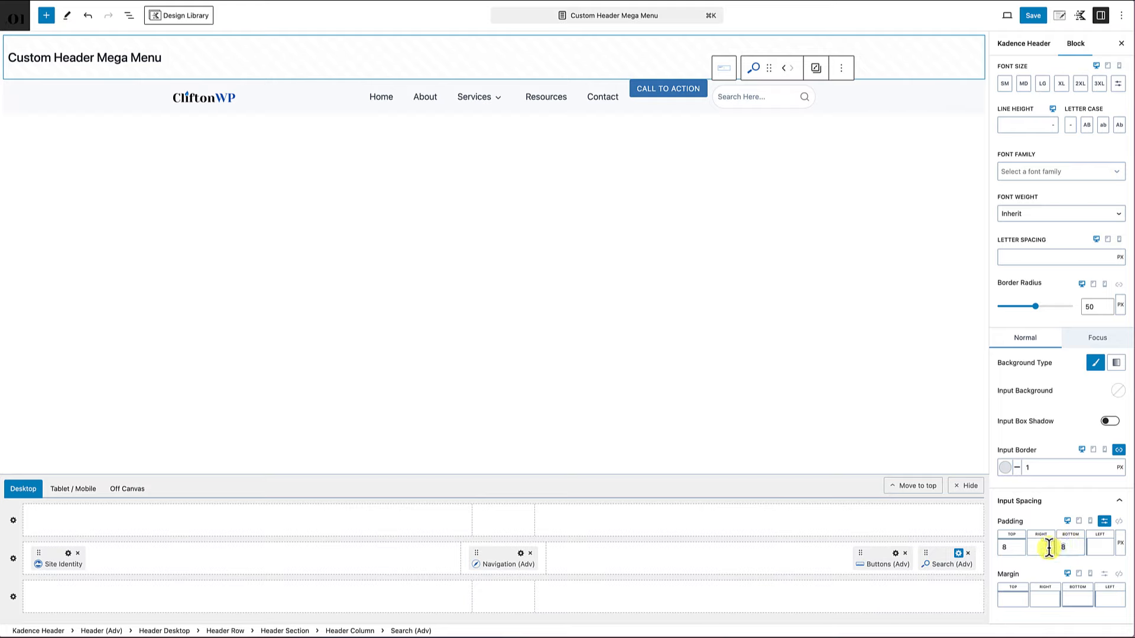
key(BackSpace)
text(4)
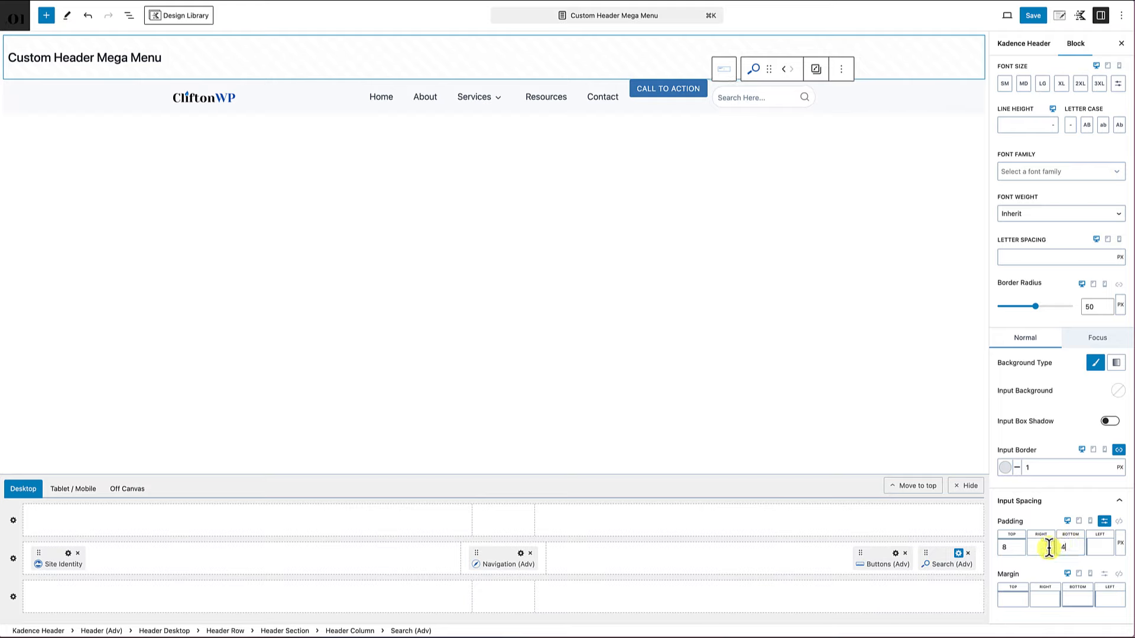
click(1012, 547)
key(BackSpace)
text(4)
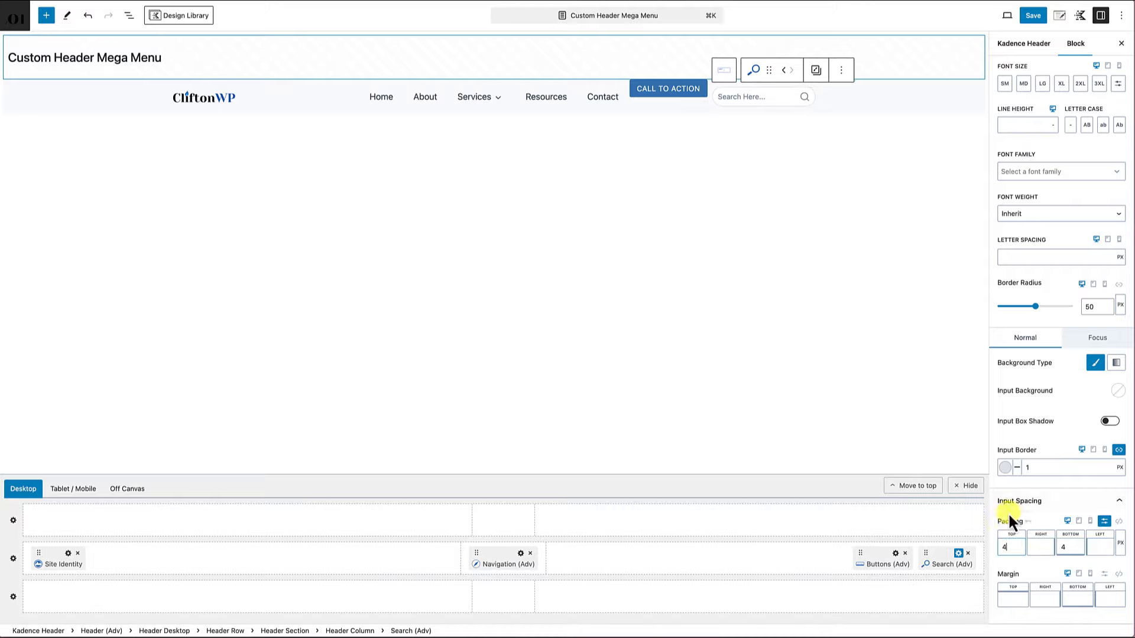
- Review the search block's advanced settings, including spacing, aria label, HTML anchor and additional CSS classes
scroll(1010, 511, up, 7)
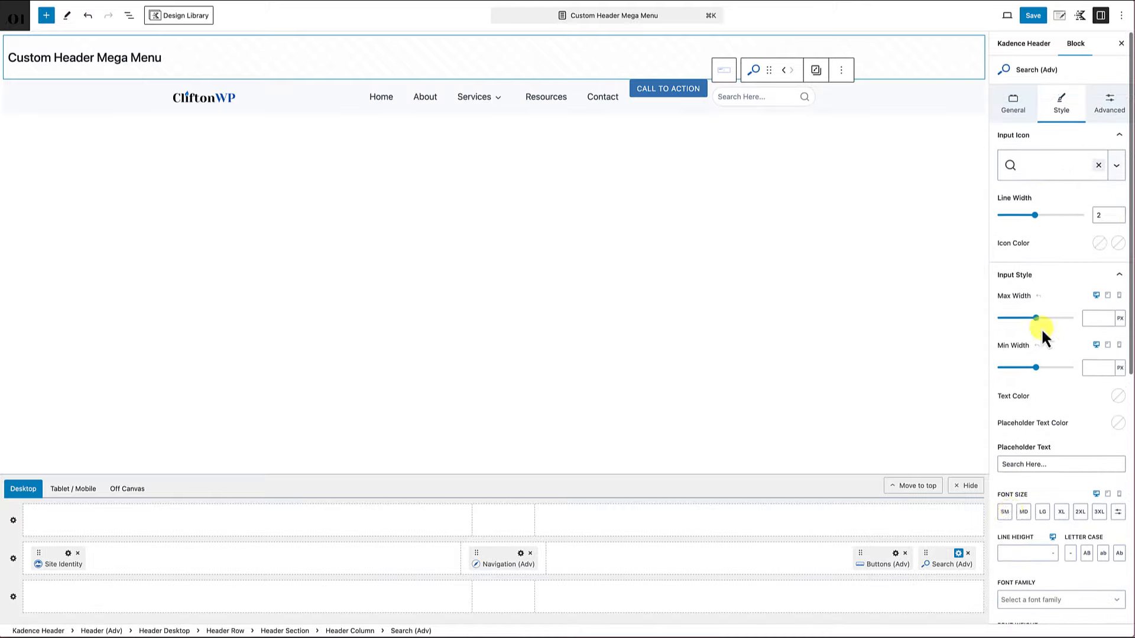
click(1105, 107)
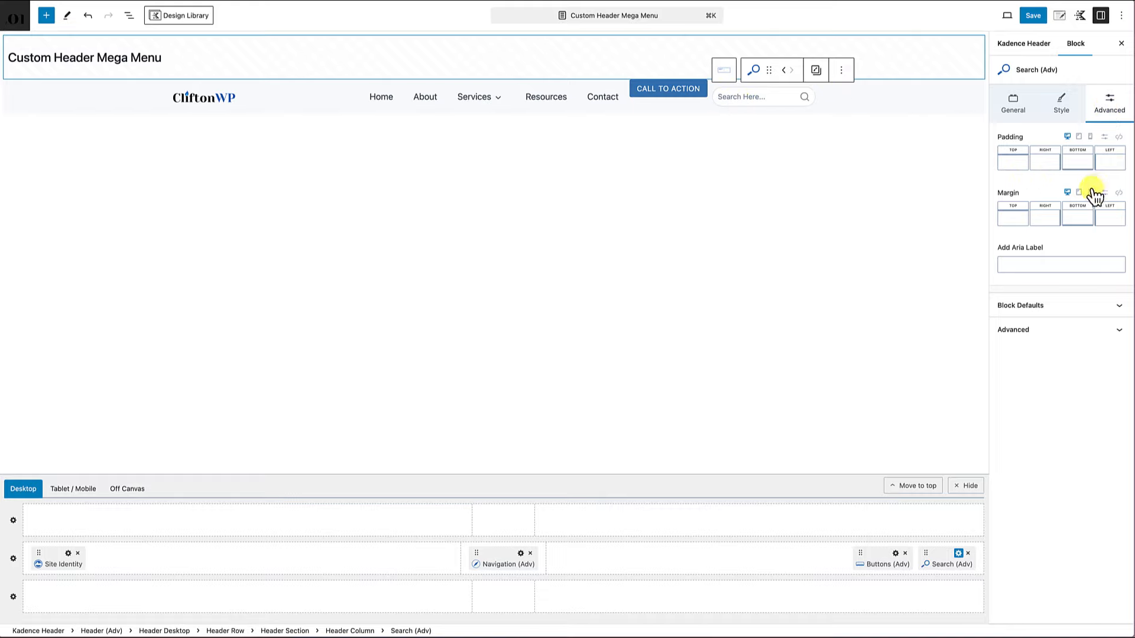
click(1055, 335)
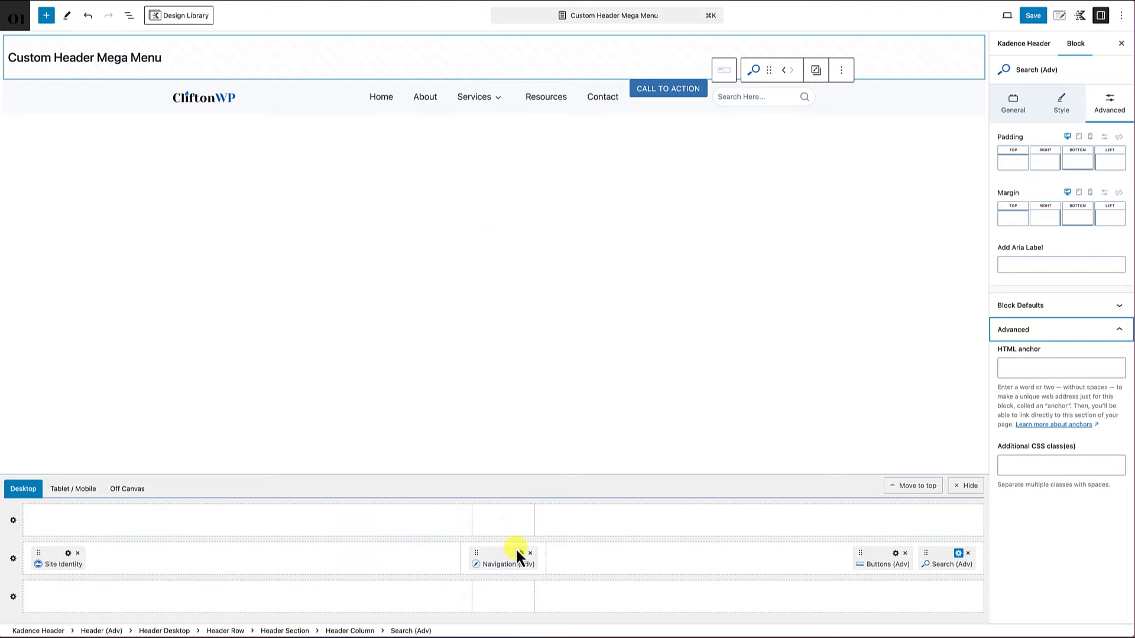
- Move the navigation into the middle row's left section after the site identity, and set its horizontal item spacing to 0.5 rem
drag(478, 555, 362, 555)
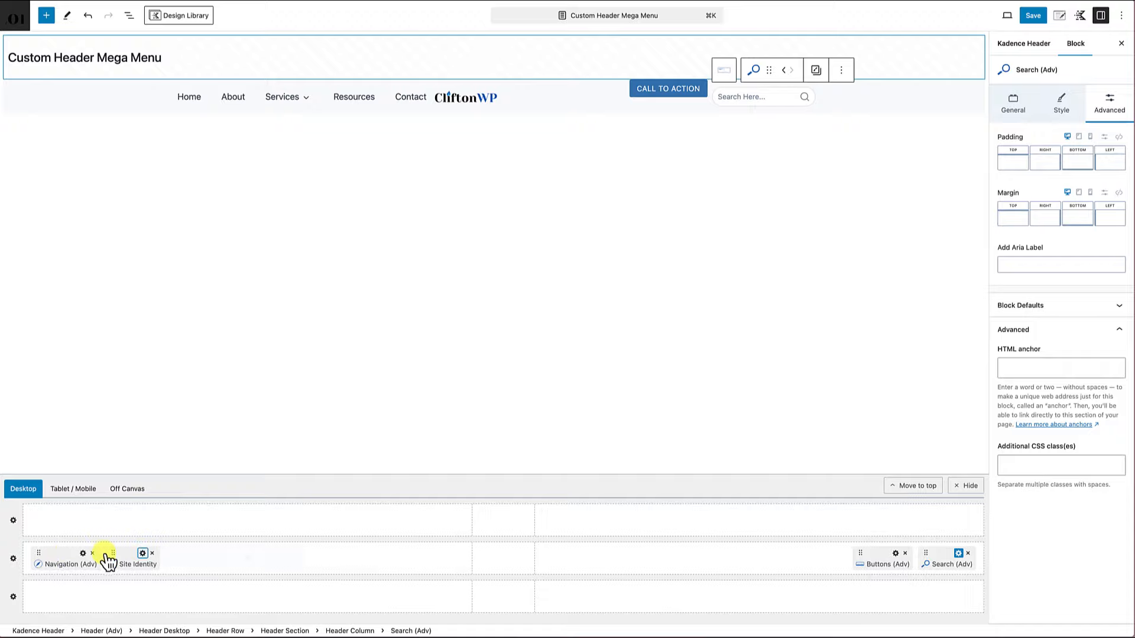
drag(118, 556, 46, 555)
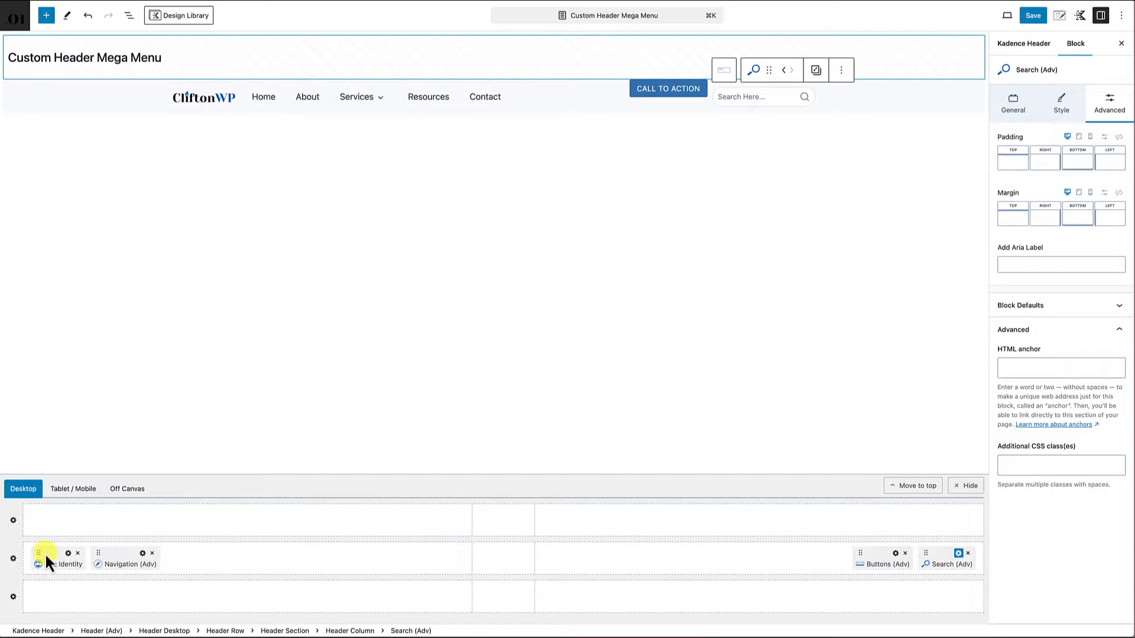
click(142, 554)
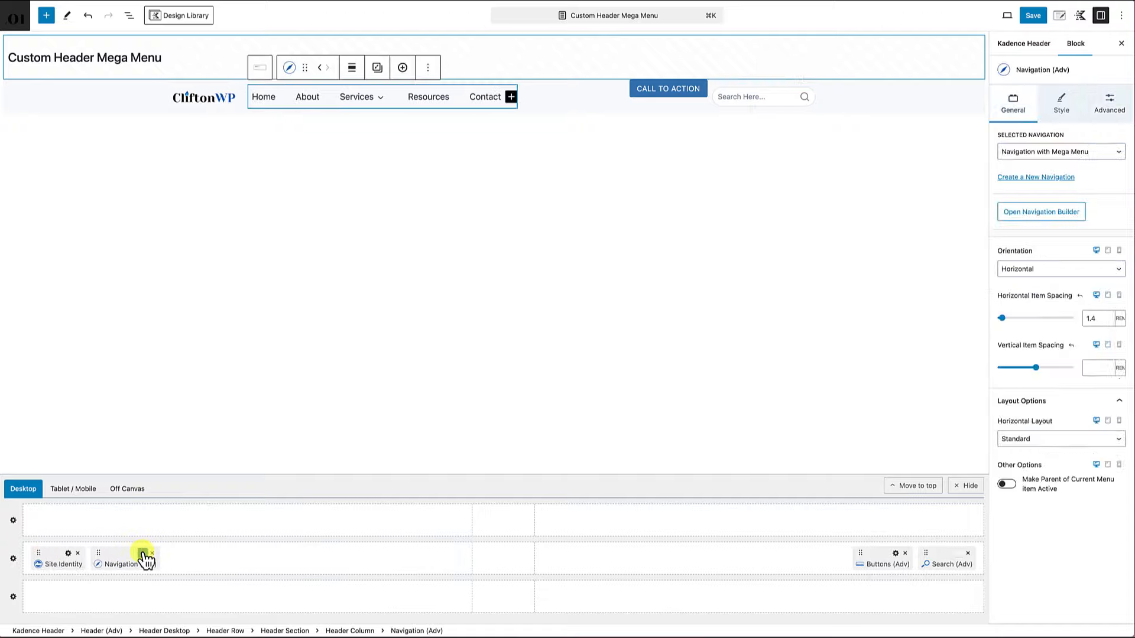
click(1093, 319)
drag(1093, 318, 1076, 325)
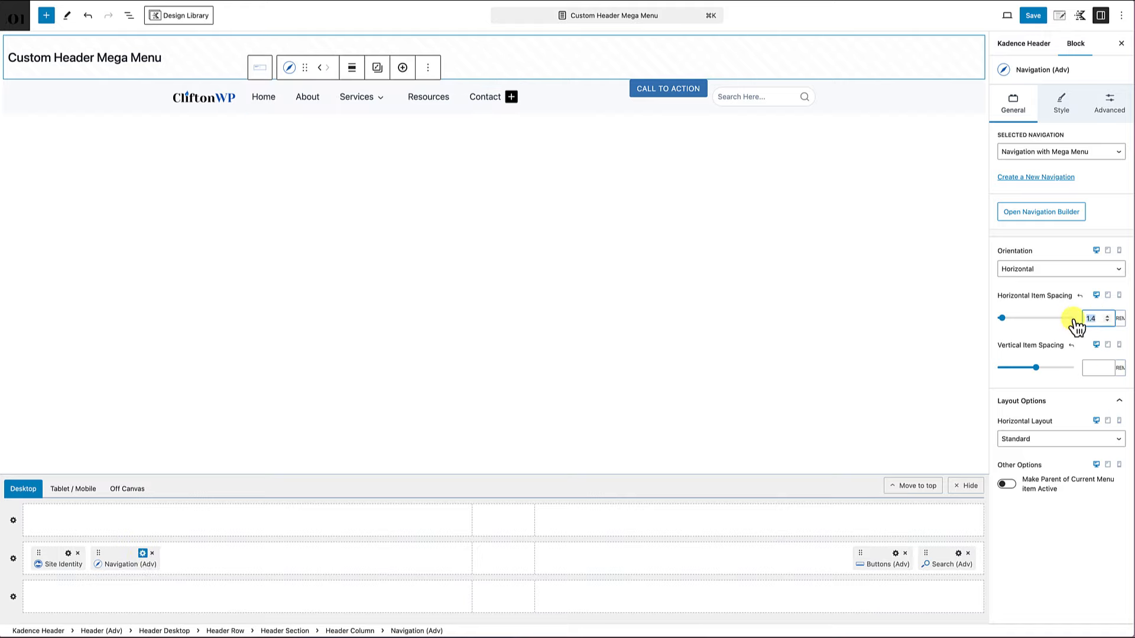
text(0.5)
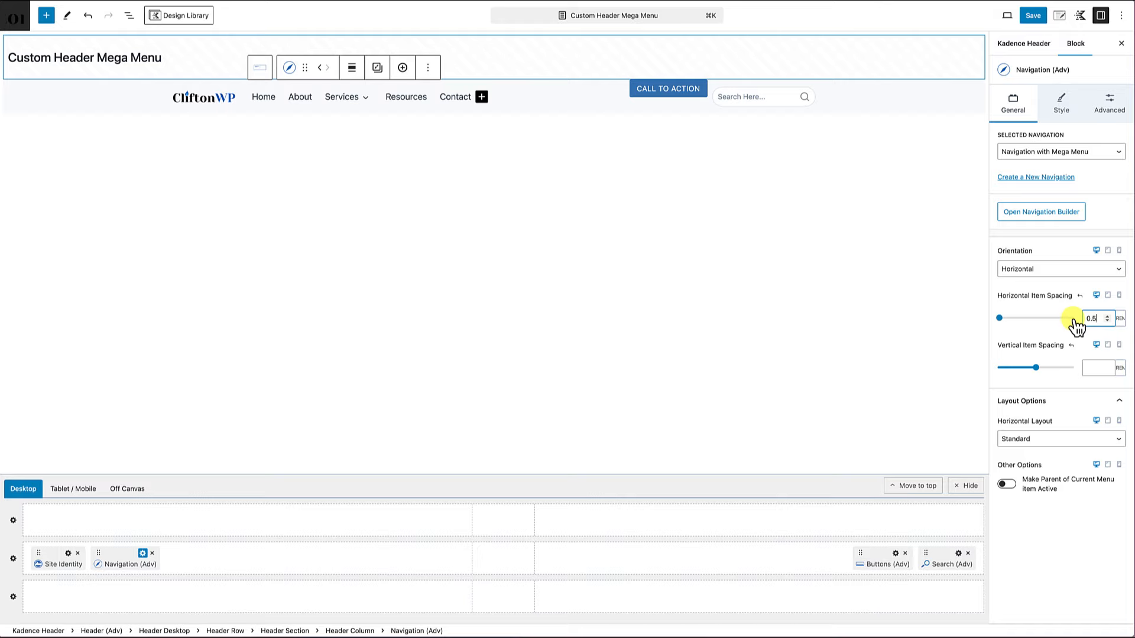
click(671, 236)
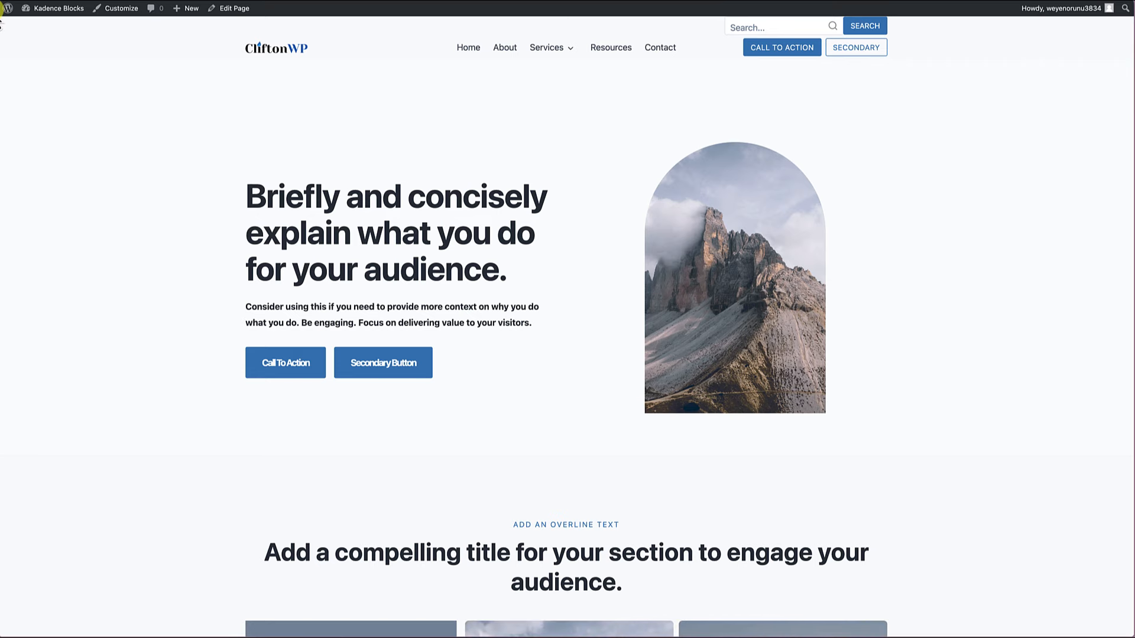
- Test the header's search field on the live page by searching for "blocks"
scroll(1, 23, down, 1)
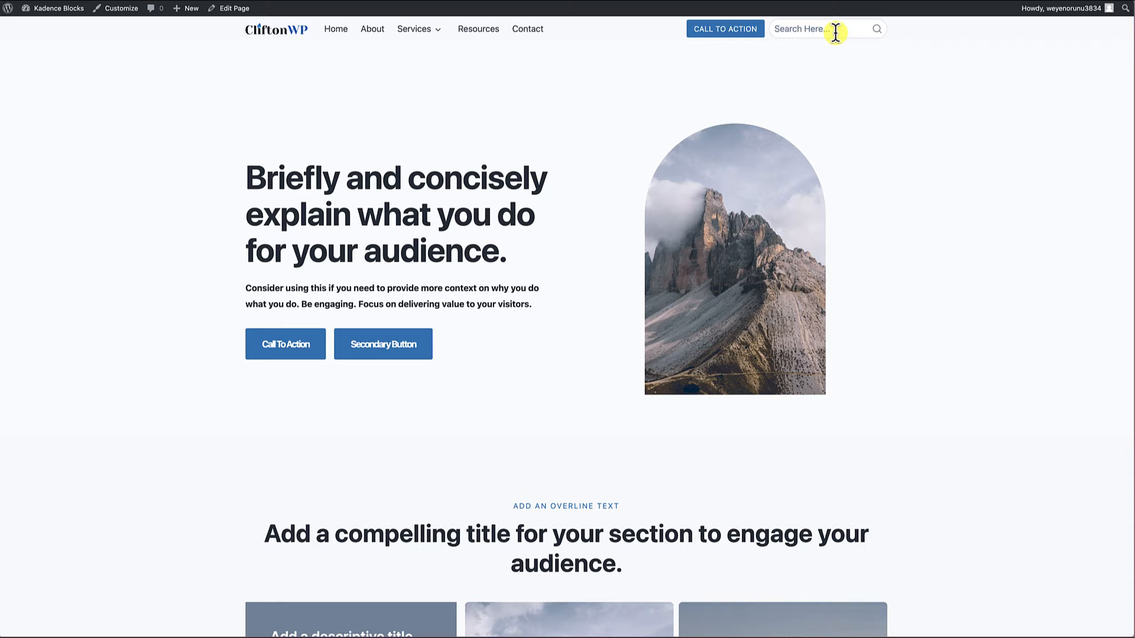
click(807, 30)
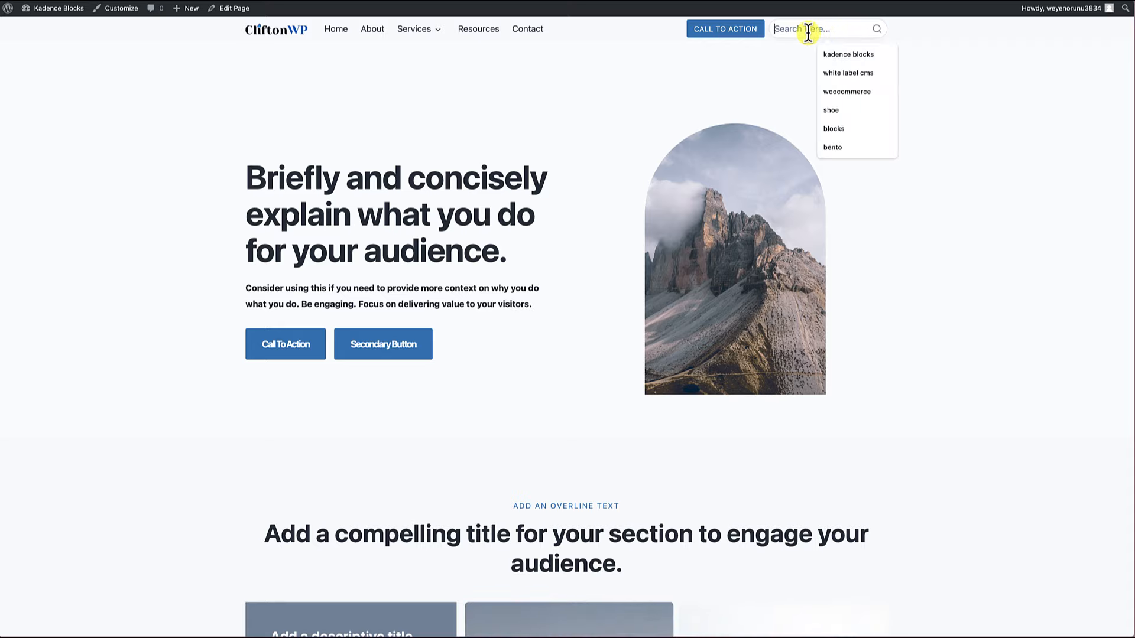
text(blocks)
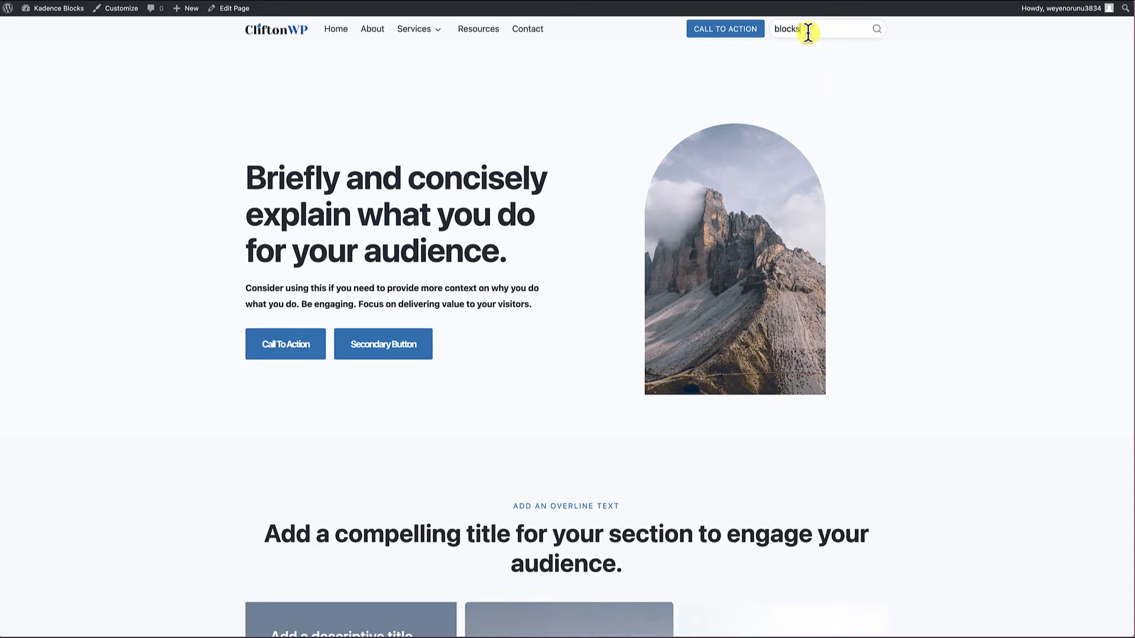
key(Return)
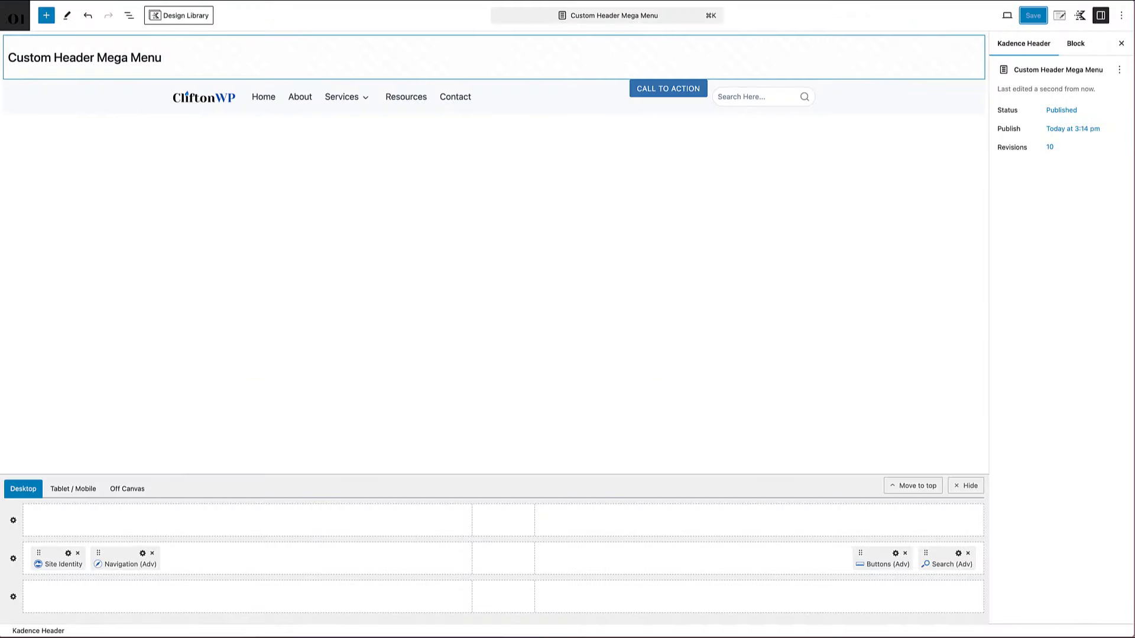
- Open the general settings of the search block in the Custom Header Mega Menu
click(772, 101)
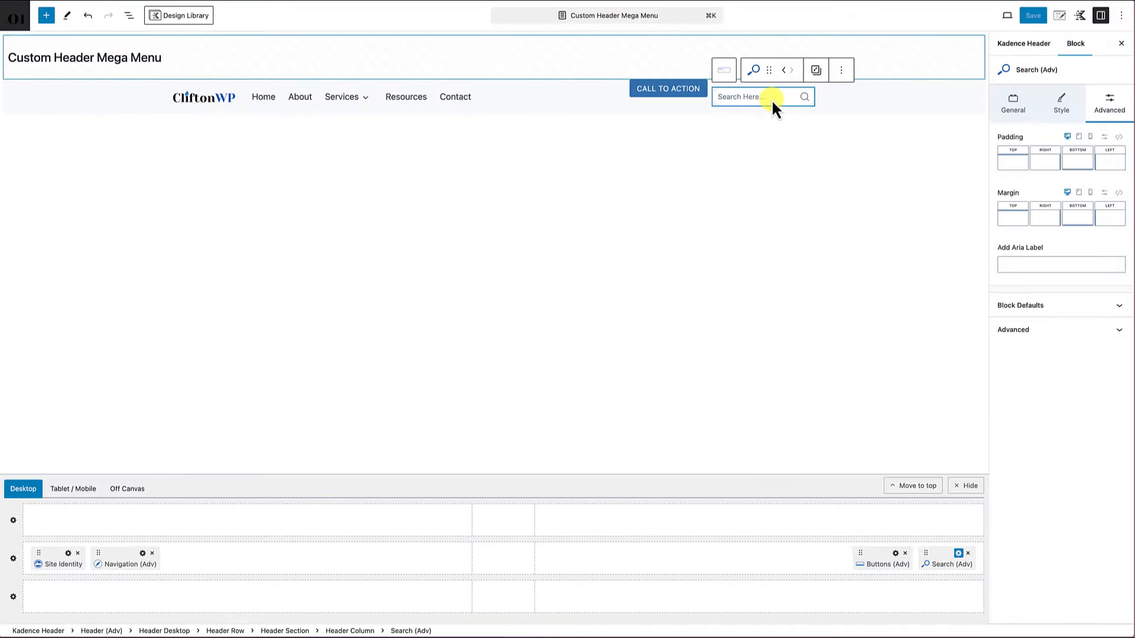
click(1018, 112)
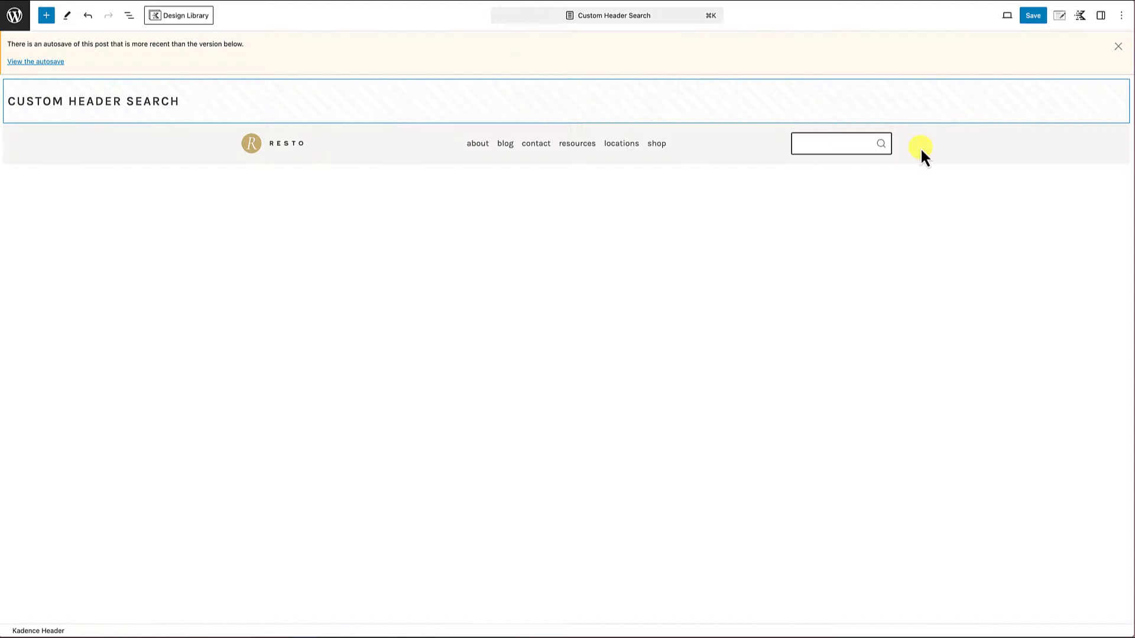
- Dismiss the autosave notice in the Custom Header Search editor and restrict its search block to products only
click(1118, 46)
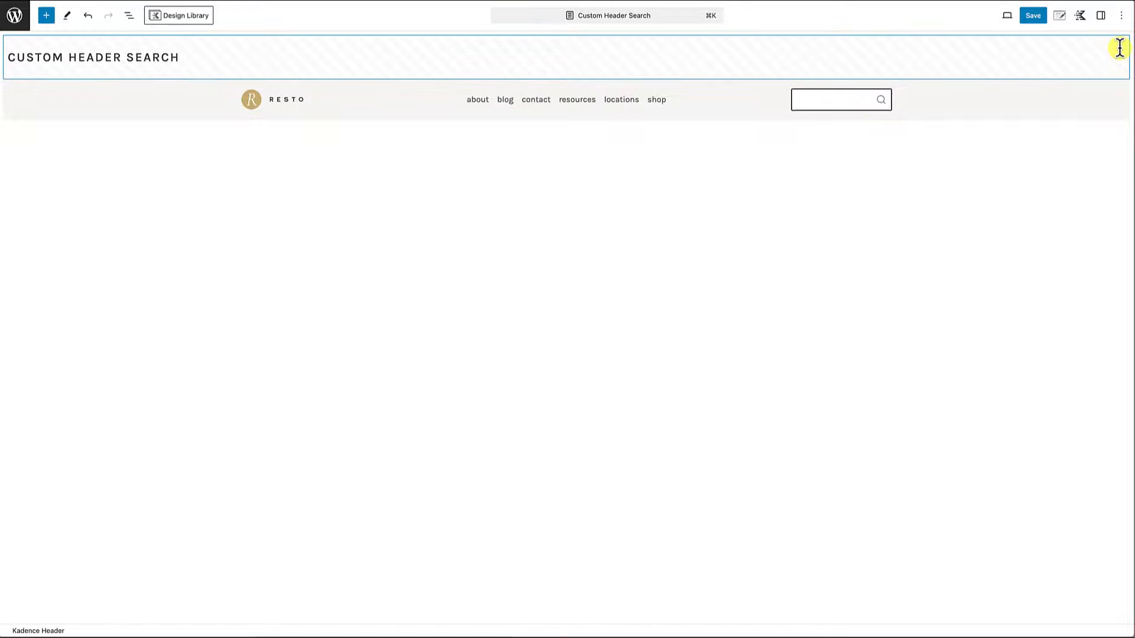
click(821, 107)
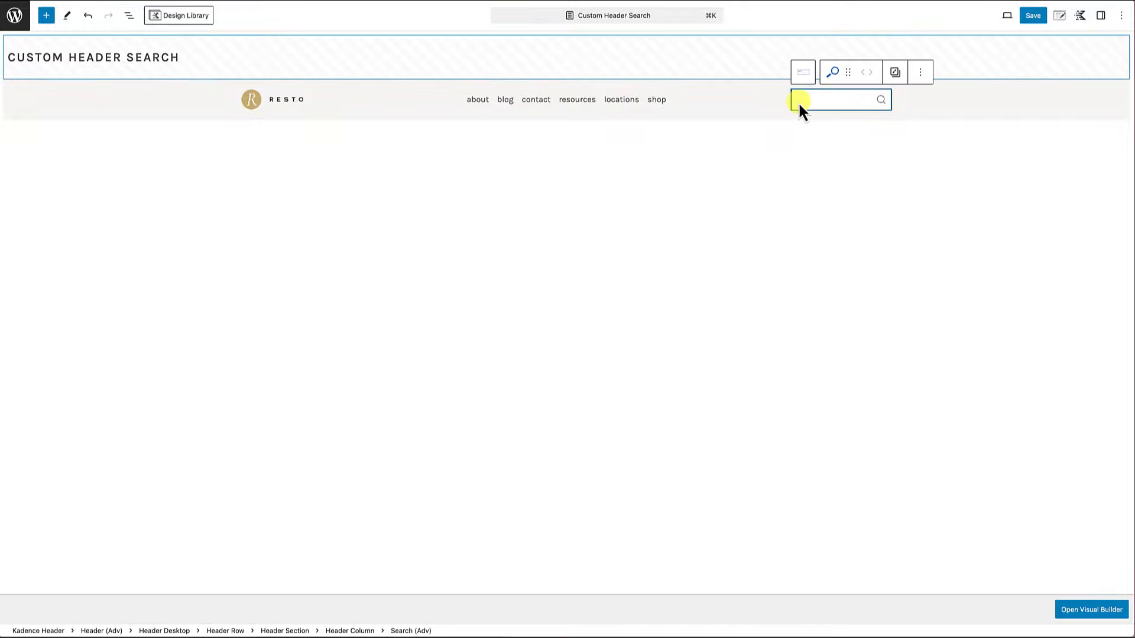
click(1101, 16)
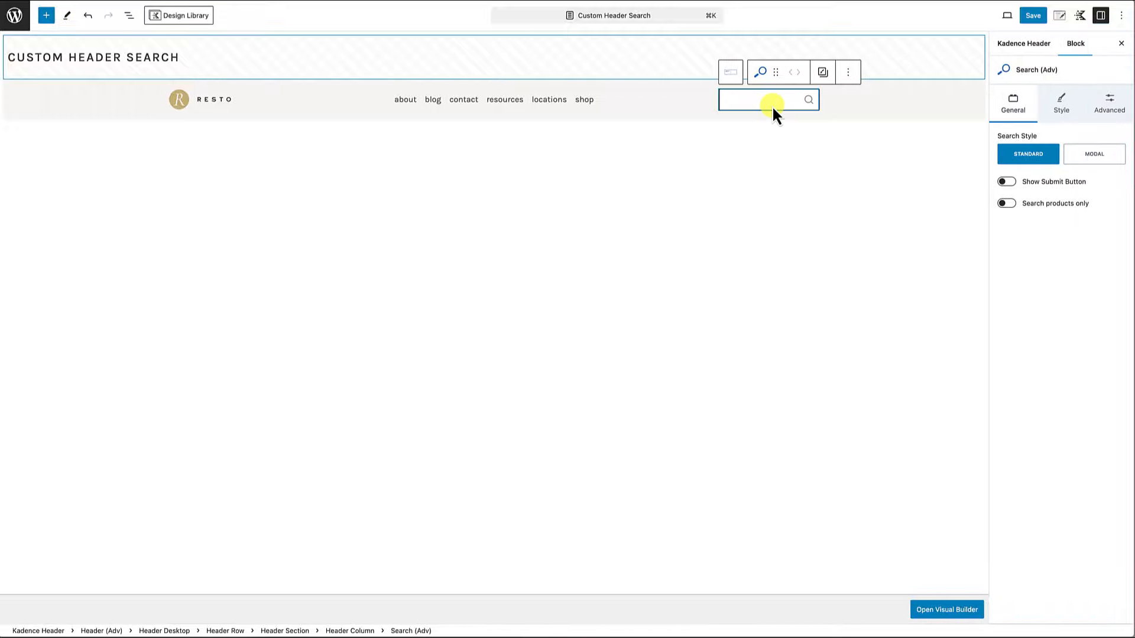
click(1007, 205)
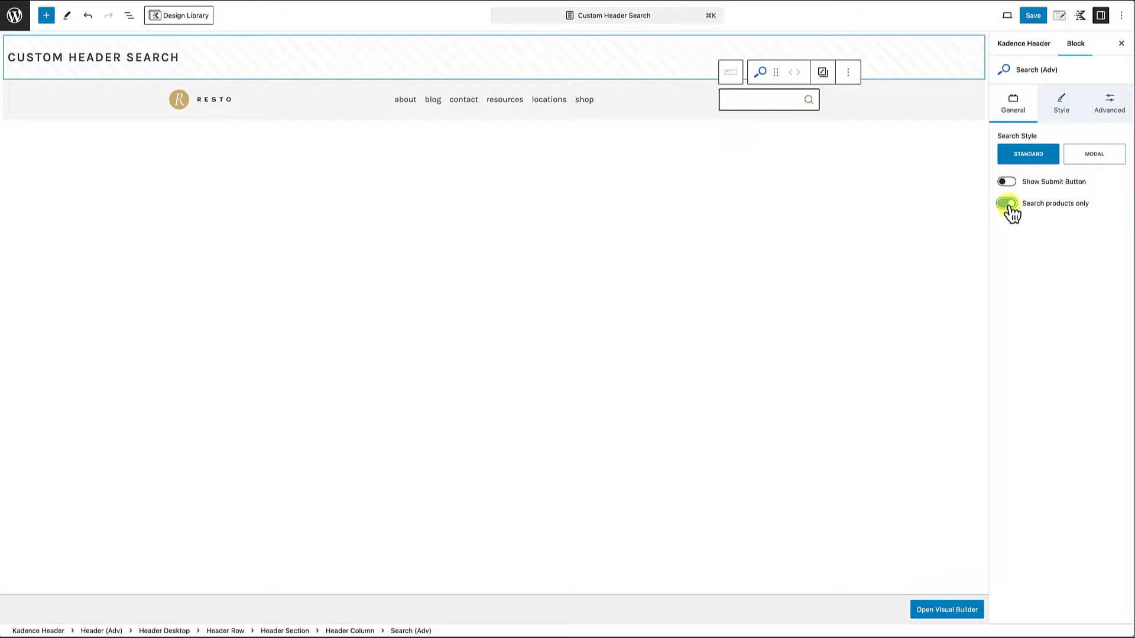